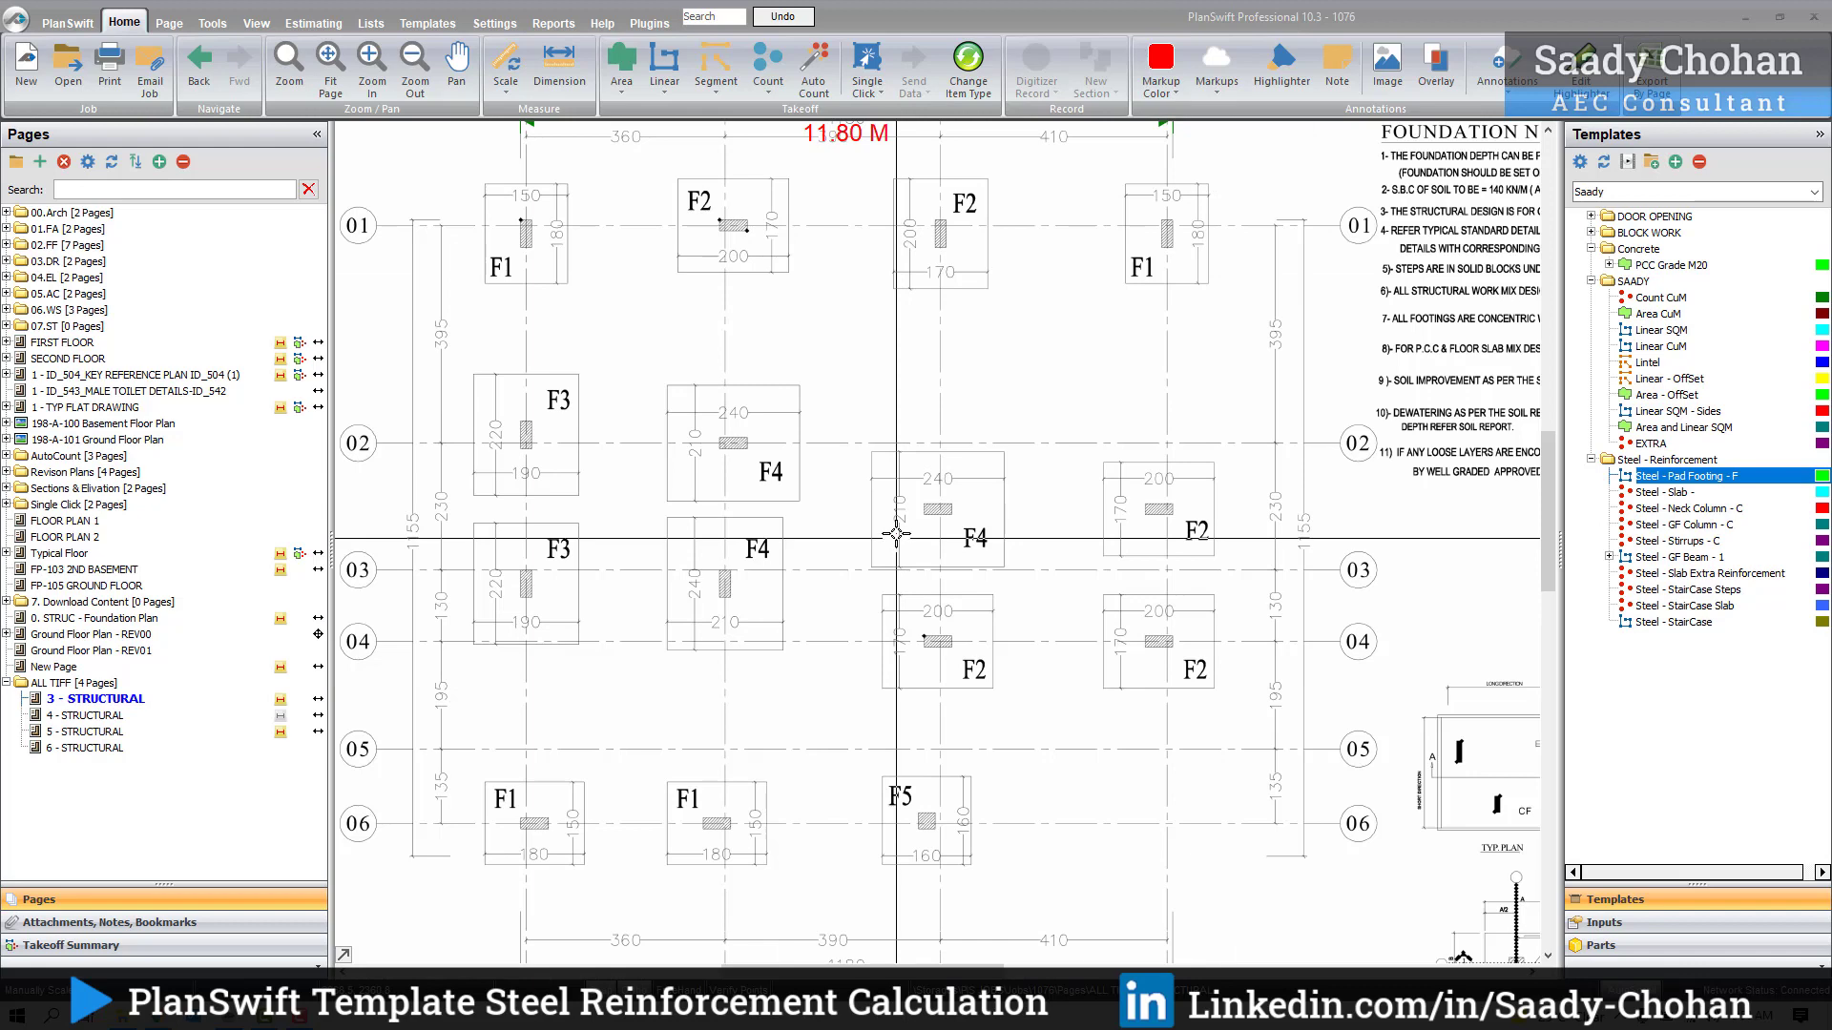
# Step: Start a takeoff from the Steel - Pad Footing - F template with 12 mm diameter, 0.888 kg bar weight and 0.150 m C to C
pyautogui.scroll(-3, 875, 630)
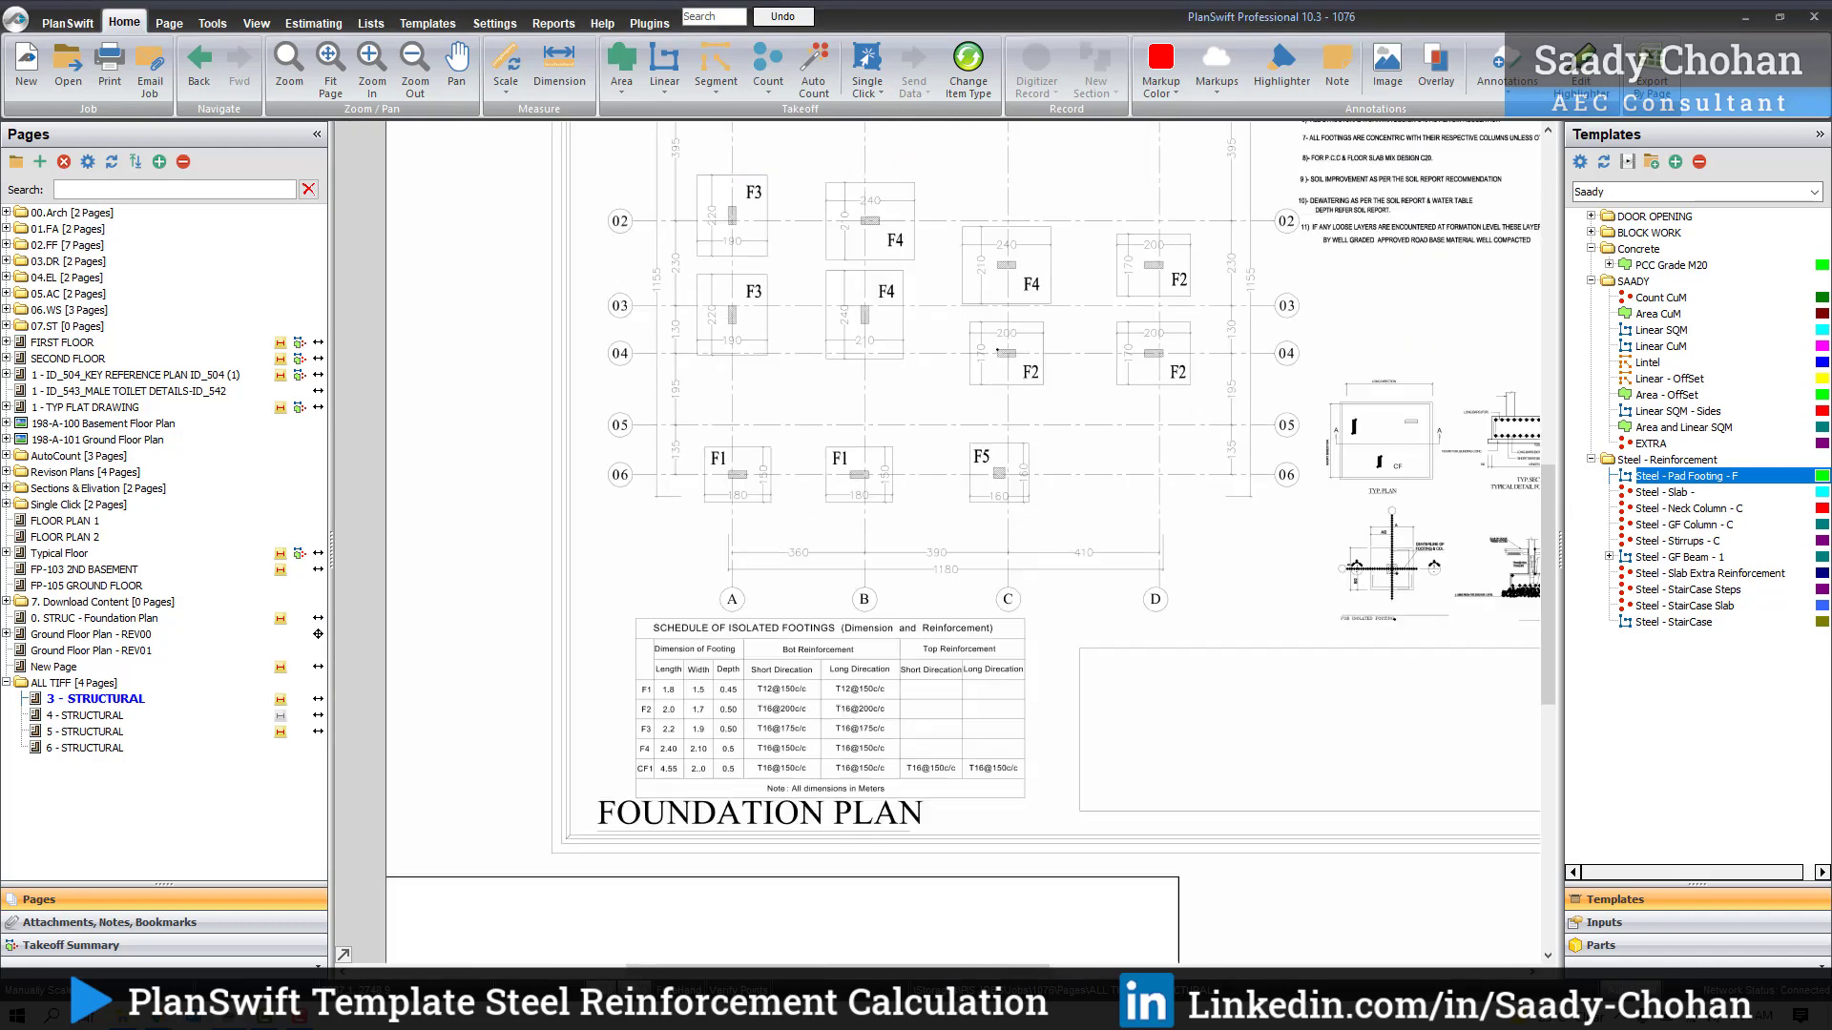
pyautogui.scroll(5, 719, 601)
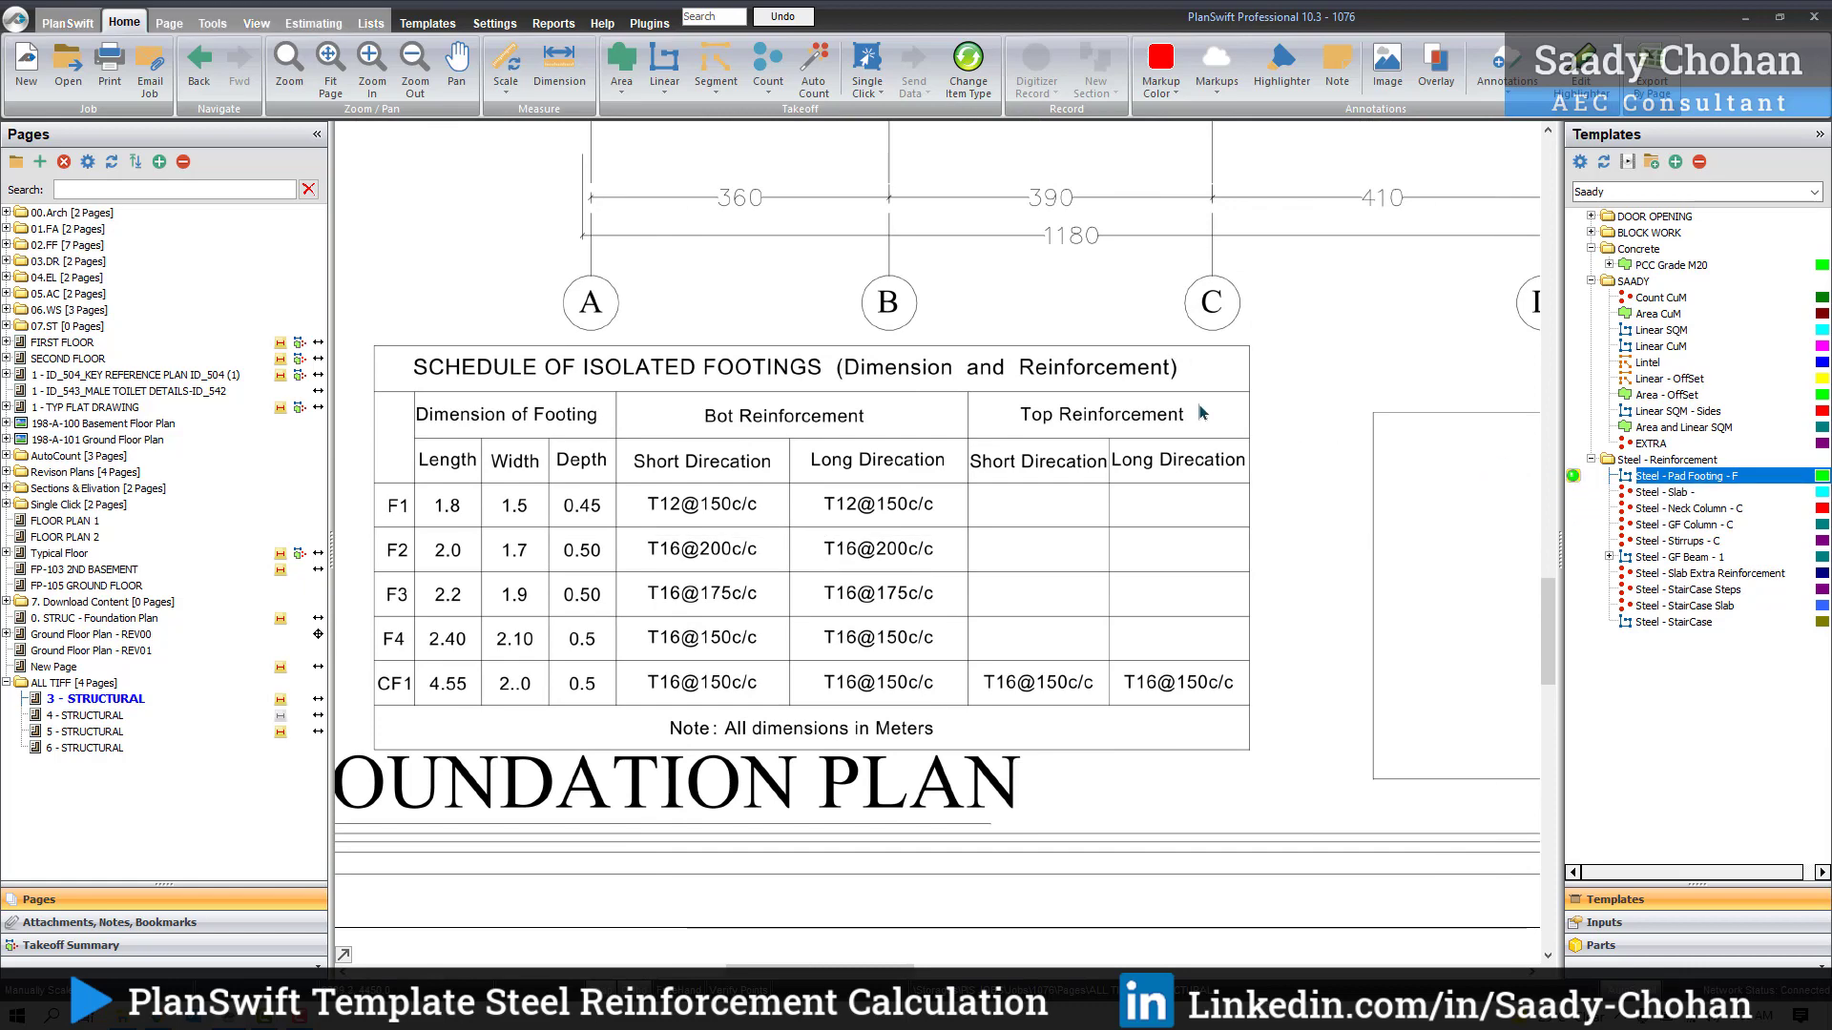
pyautogui.doubleClick(1622, 476)
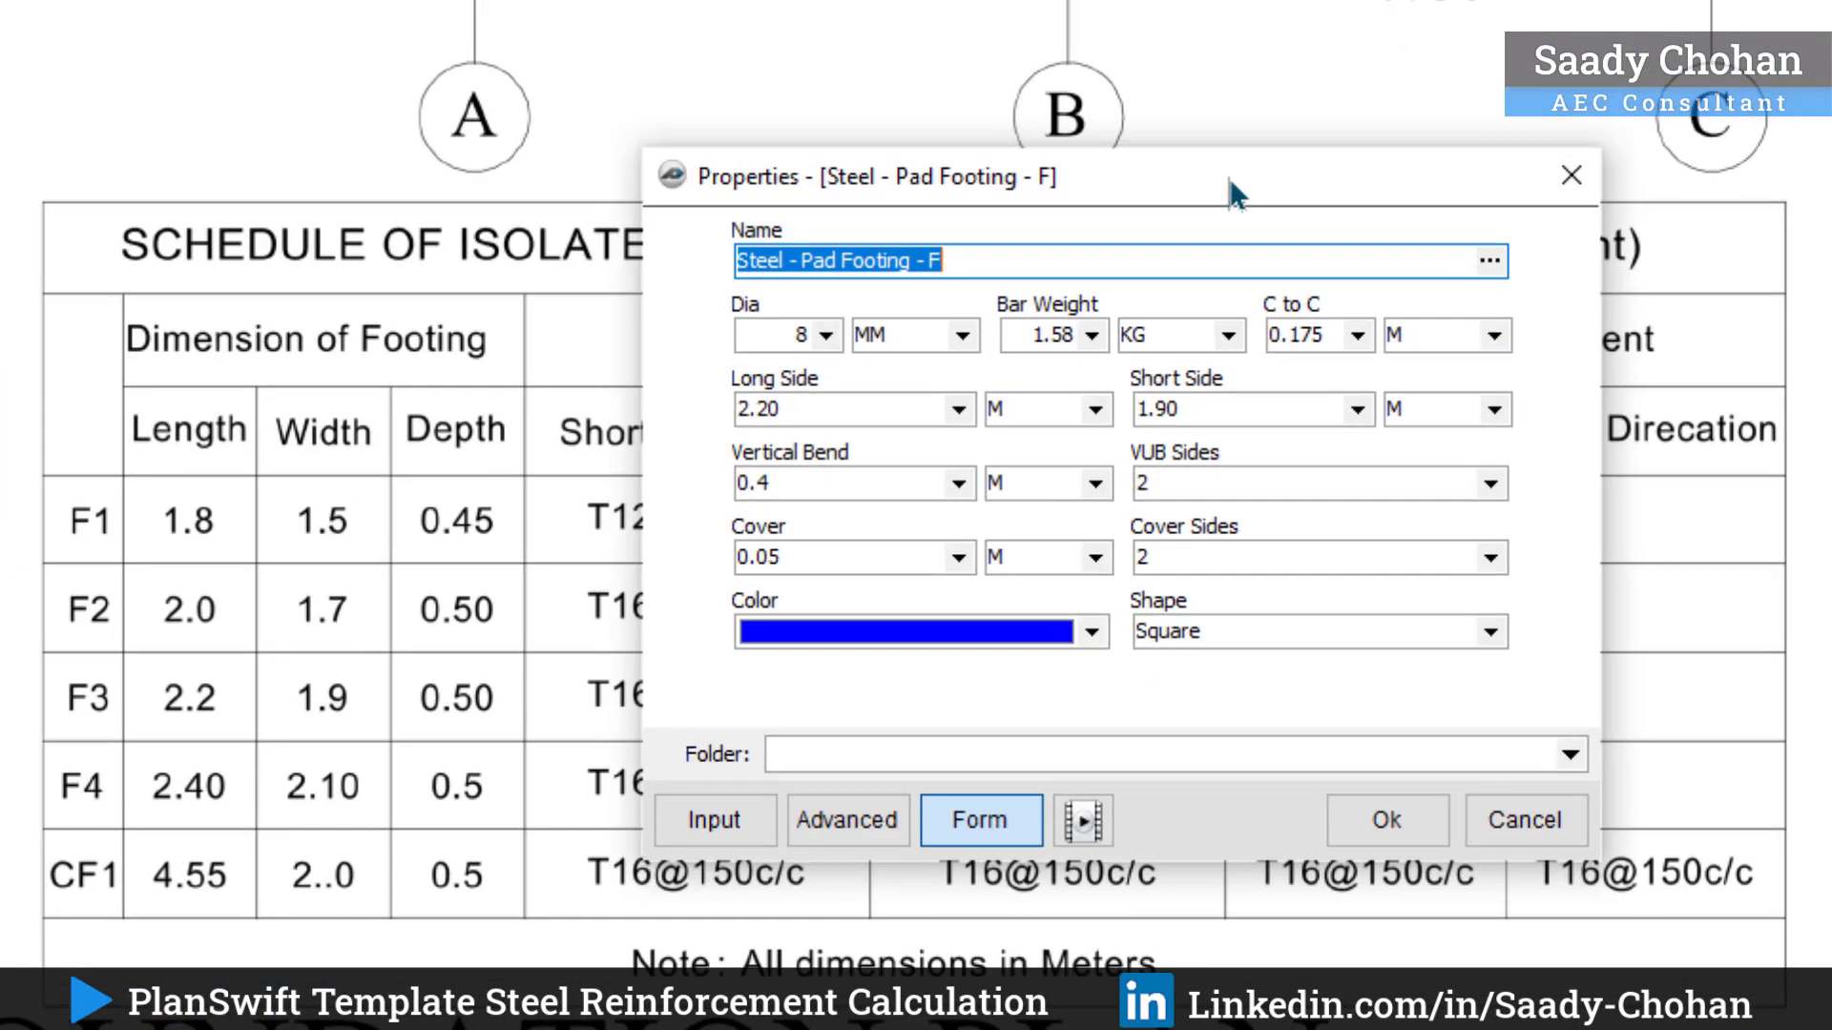
pyautogui.moveTo(1228, 178); pyautogui.dragTo(1462, 308)
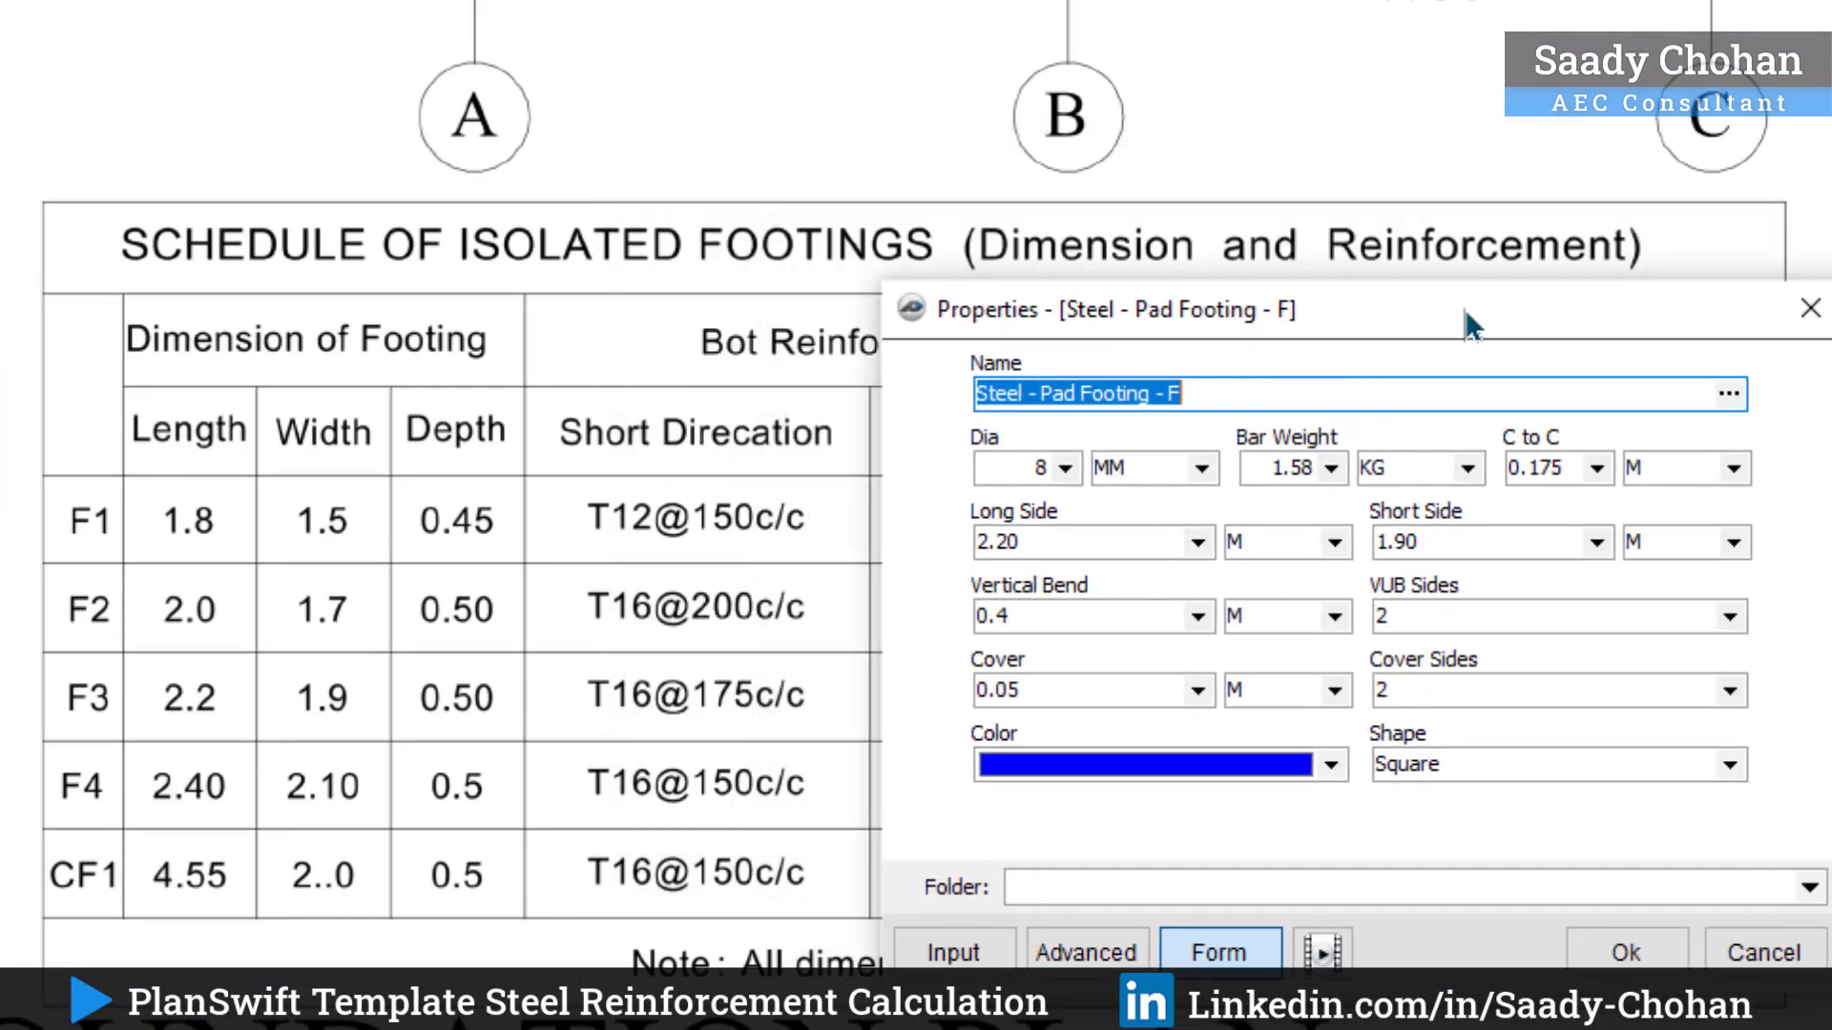
pyautogui.click(1055, 468)
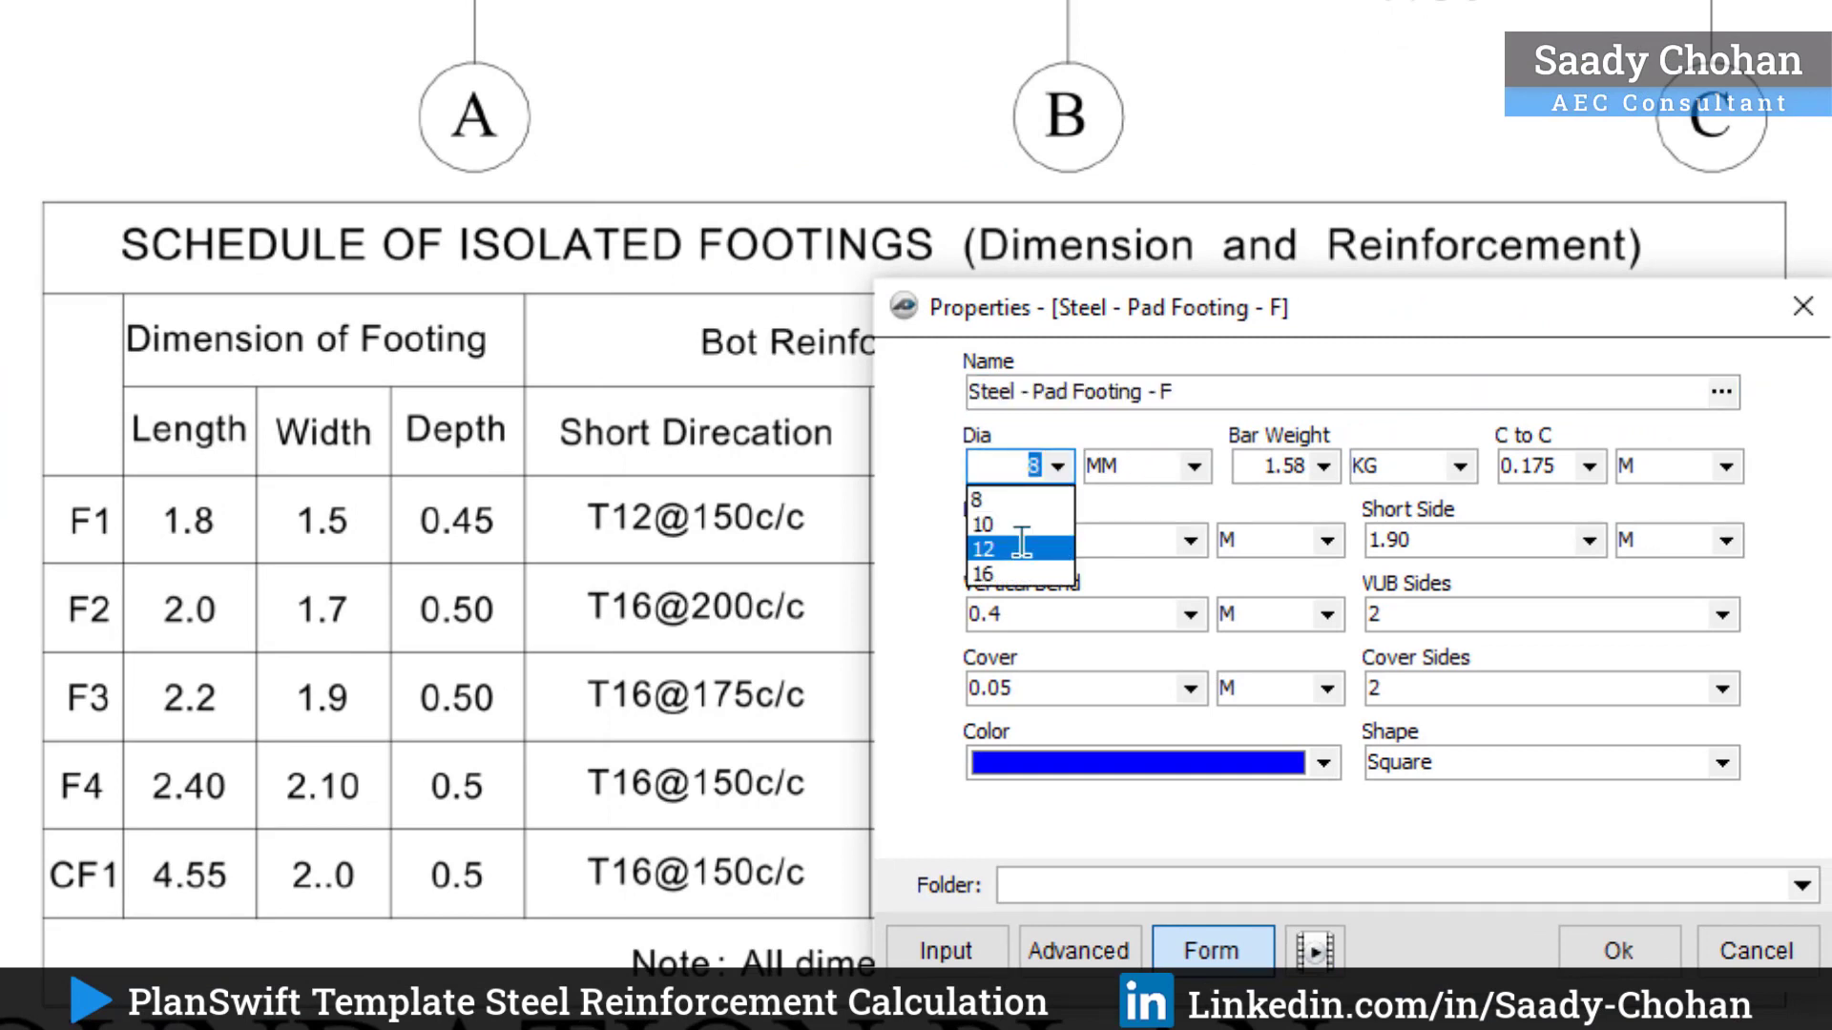
pyautogui.click(1039, 549)
pyautogui.click(1323, 466)
pyautogui.click(1269, 549)
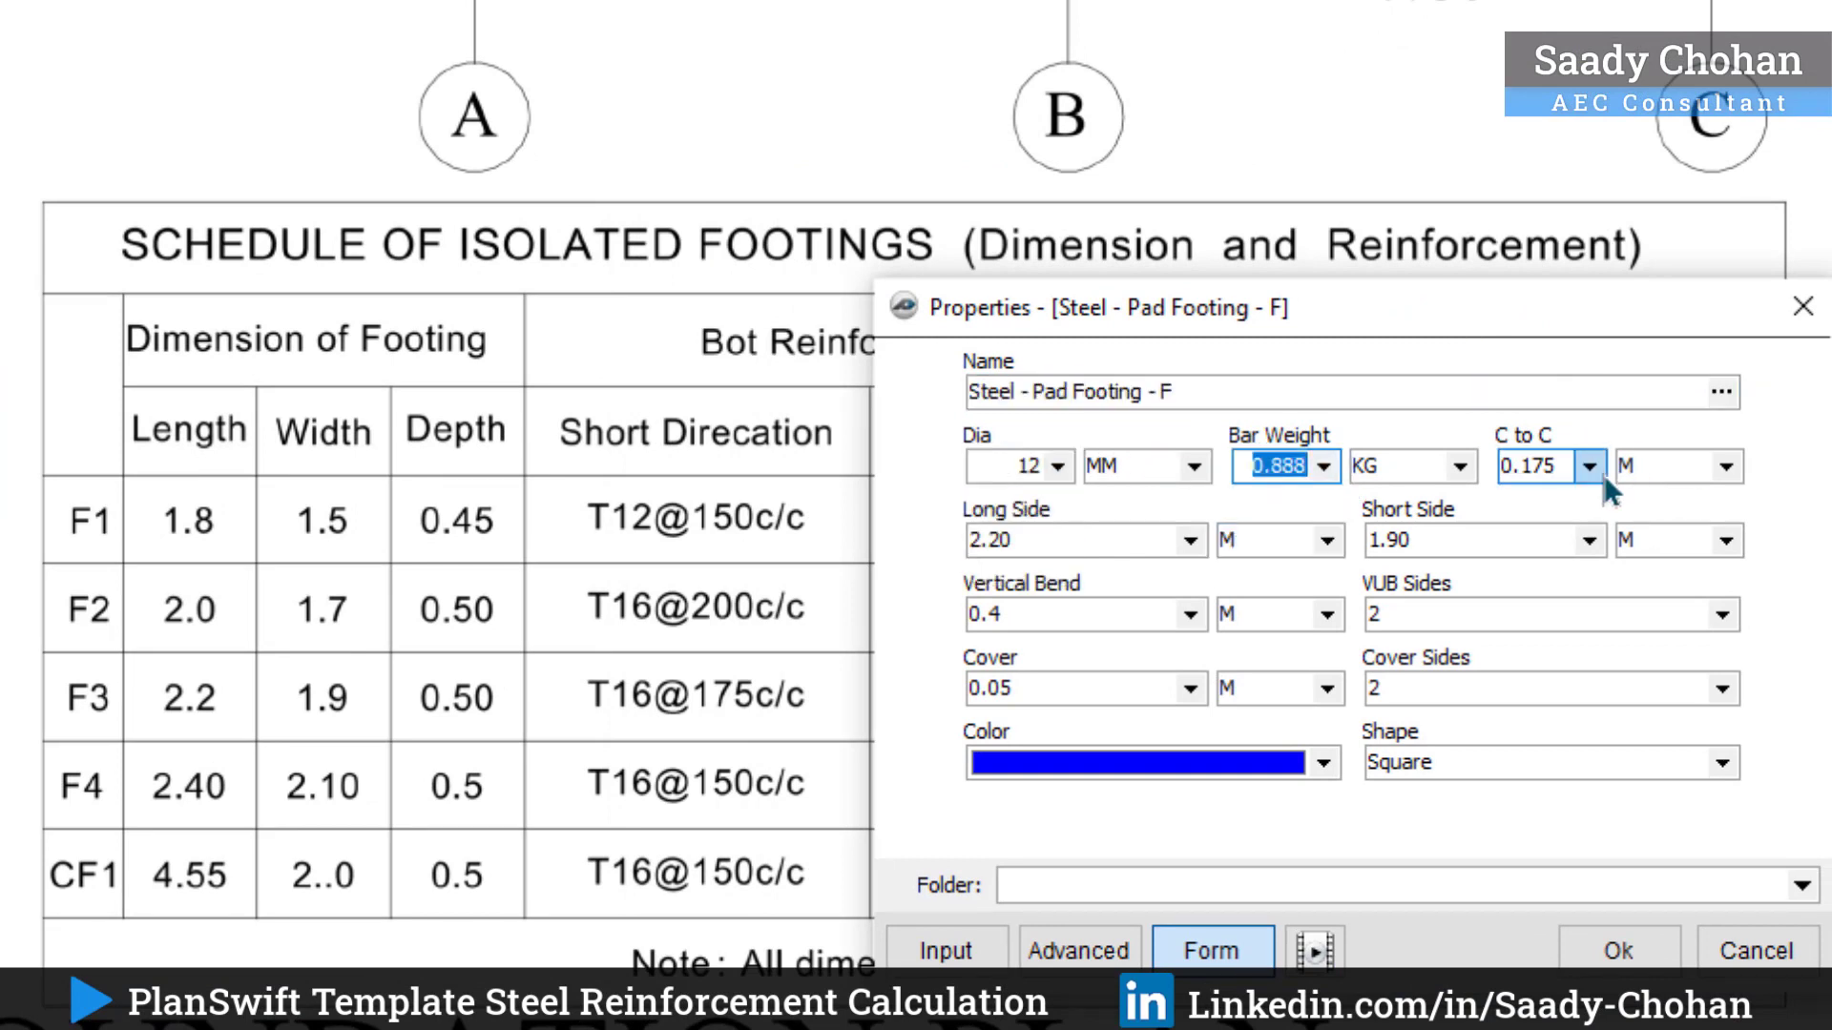
pyautogui.click(1591, 468)
pyautogui.click(1537, 496)
# Step: Set the pad footing's long side to 1.80 m and short side to 1.50 m
pyautogui.moveTo(1104, 542); pyautogui.dragTo(944, 540)
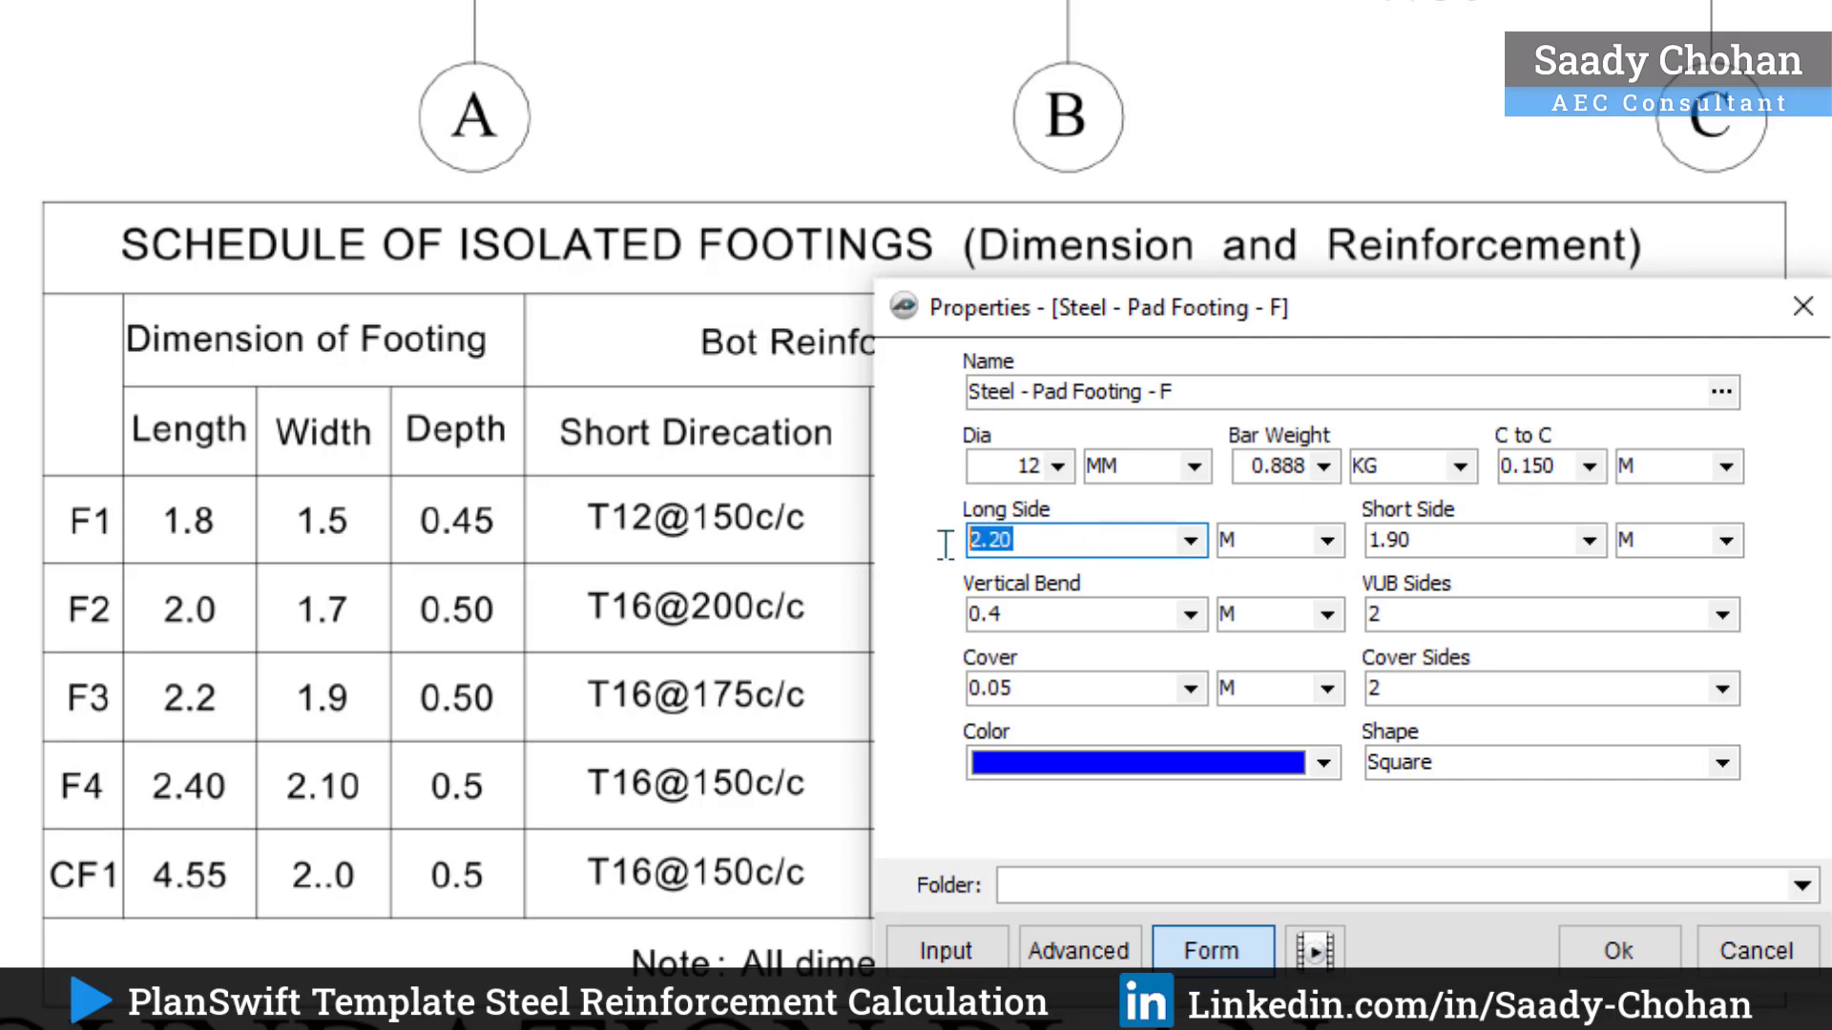
pyautogui.write('1.80')
pyautogui.click(1589, 541)
pyautogui.click(1389, 626)
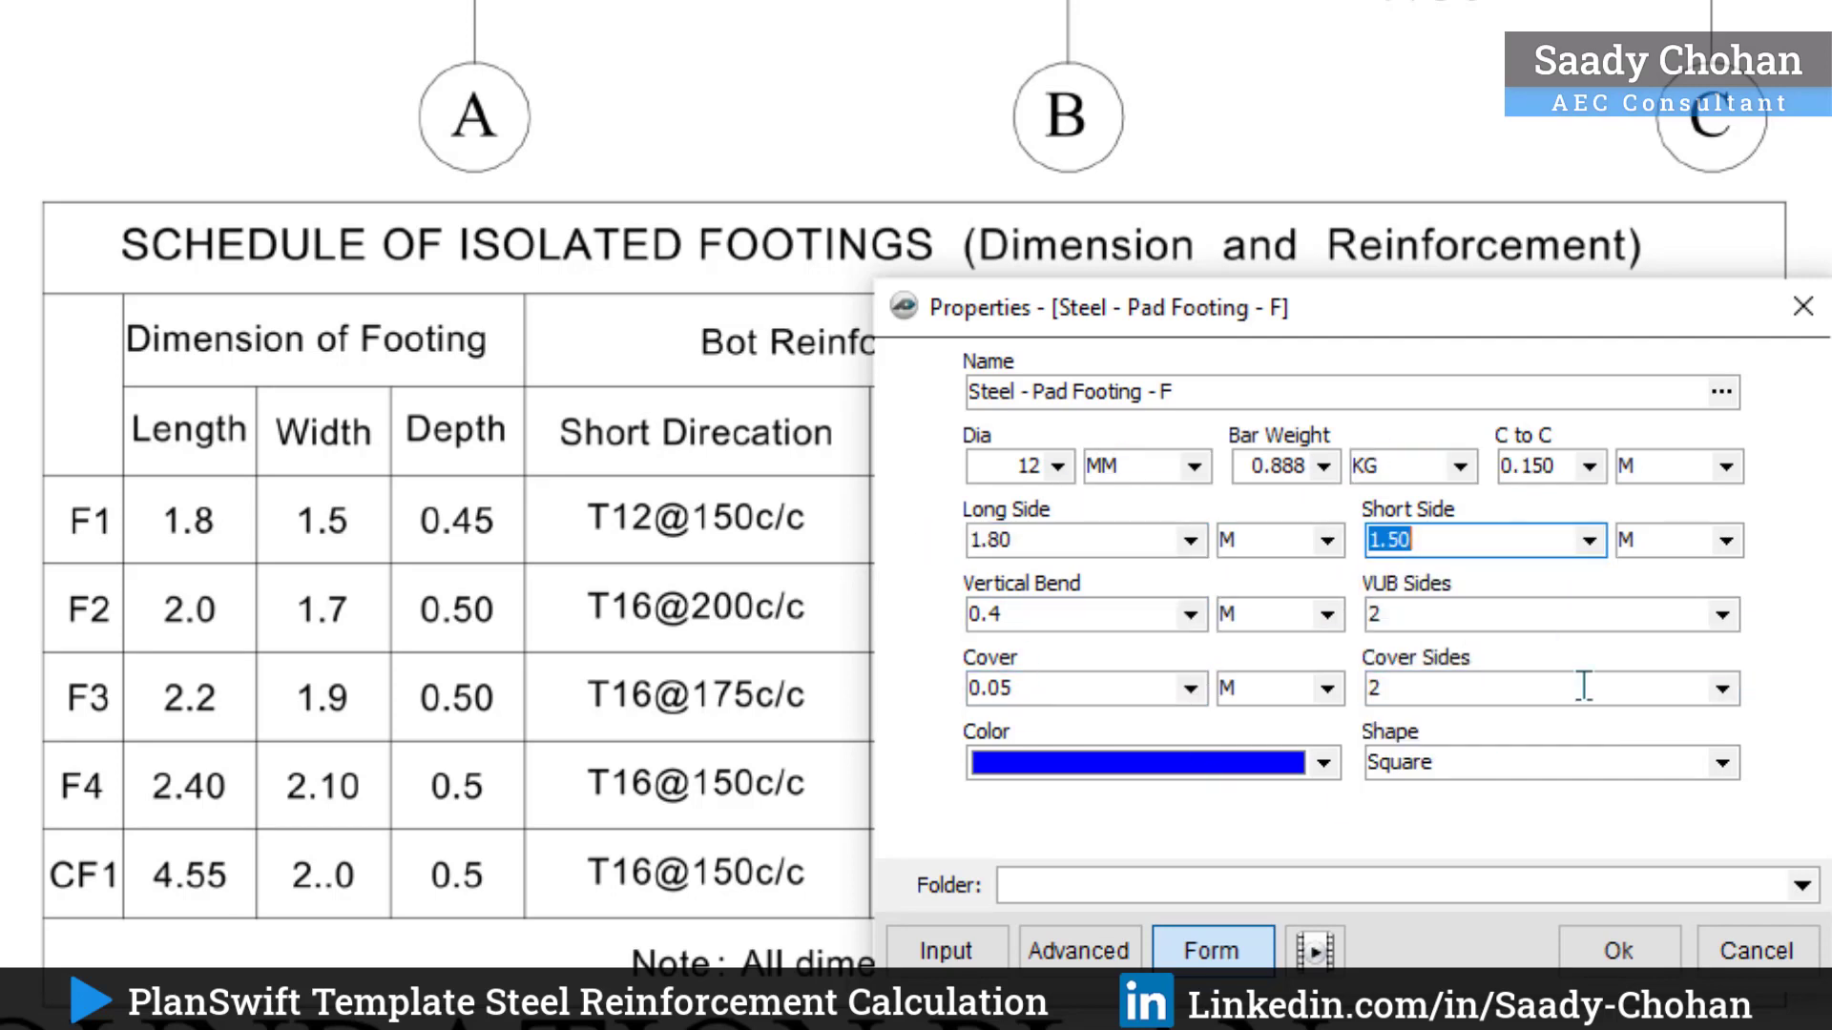
# Step: Name the item Steel - Pad Footing - F1 and accept its properties
pyautogui.click(1256, 398)
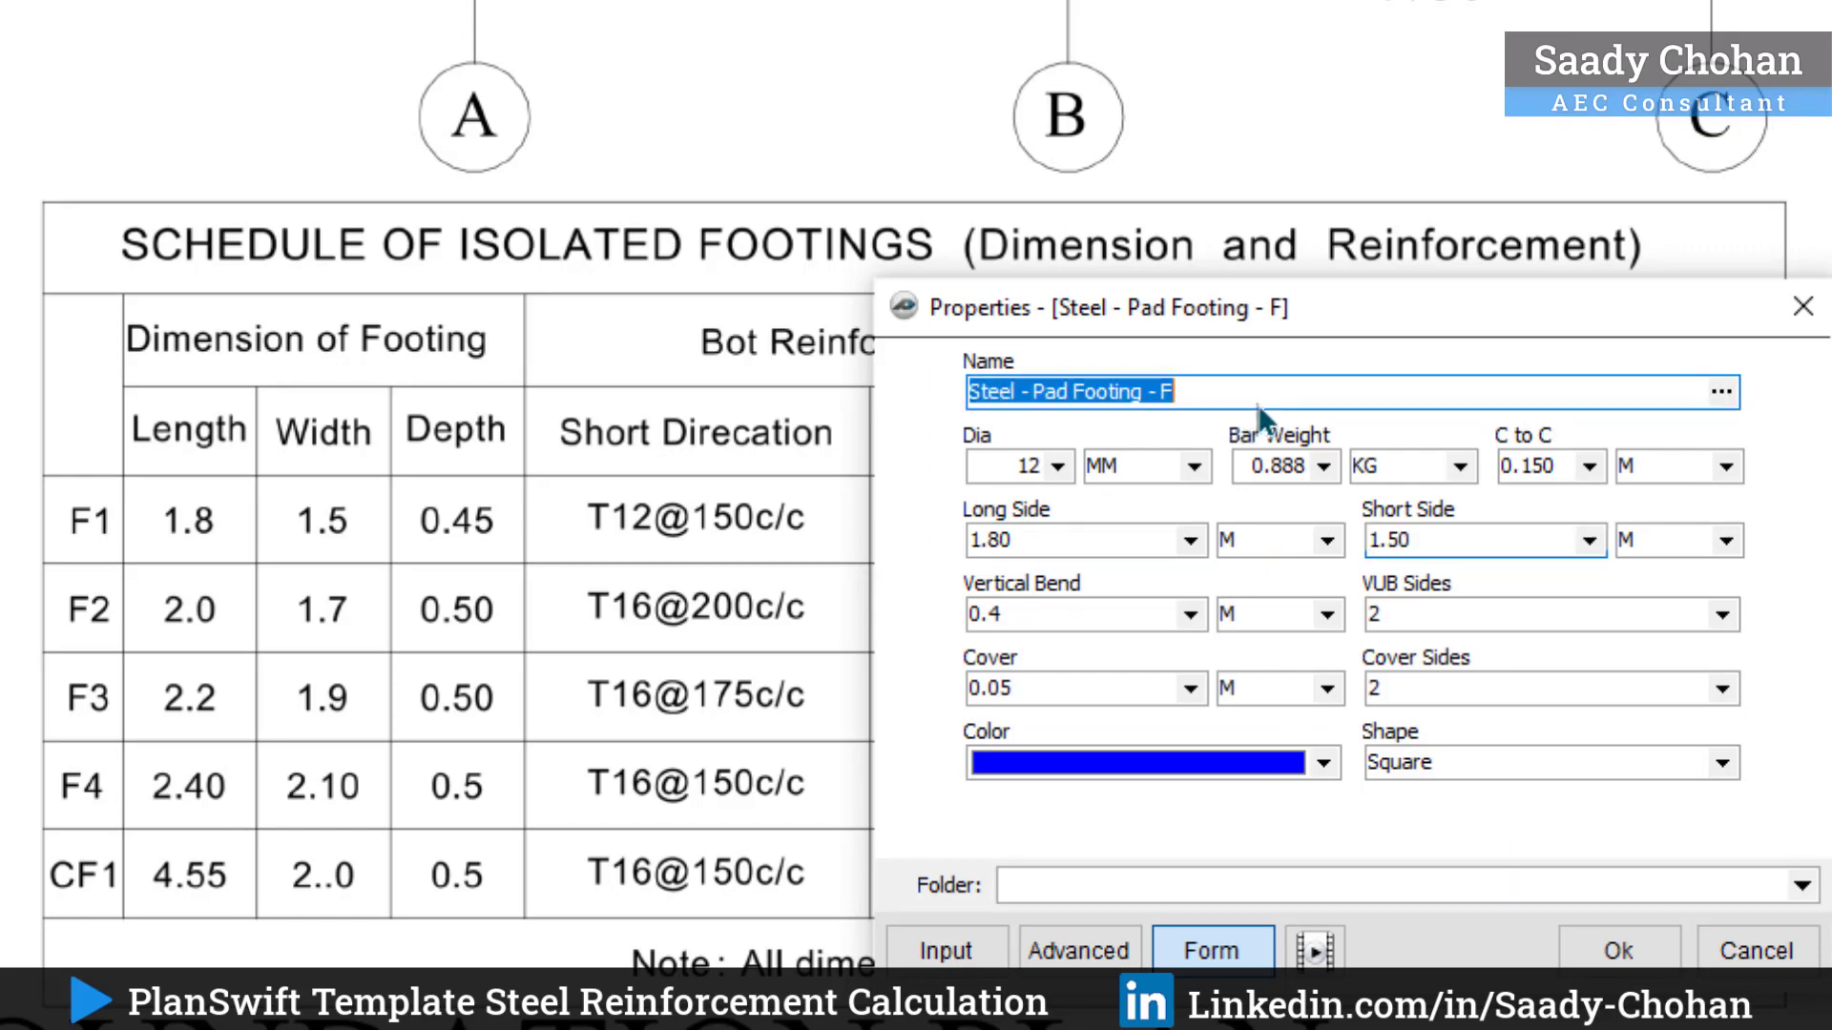
pyautogui.click(1255, 393)
pyautogui.write('1')
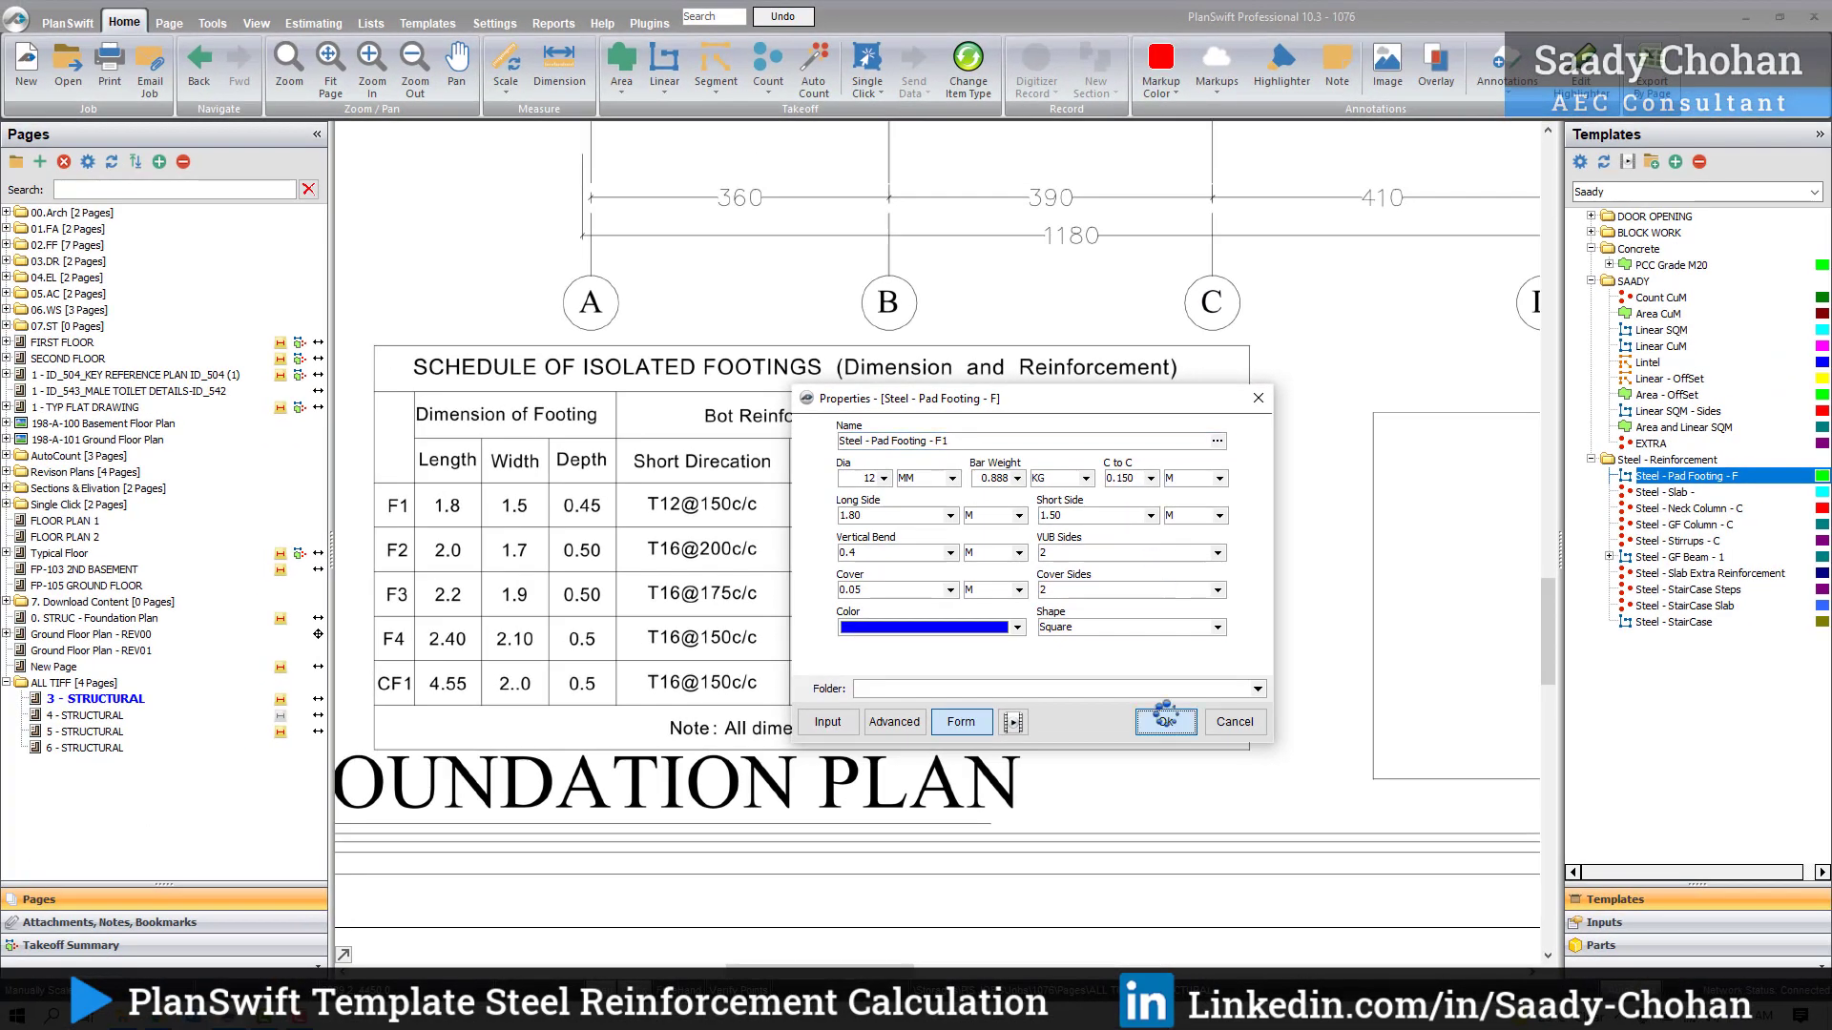
pyautogui.click(1165, 722)
# Step: Mark three F1 footings on the foundation plan, two on grid line 06 and one at D-01, and end the recording
pyautogui.scroll(-2, 1093, 270)
pyautogui.scroll(-4, 1094, 270)
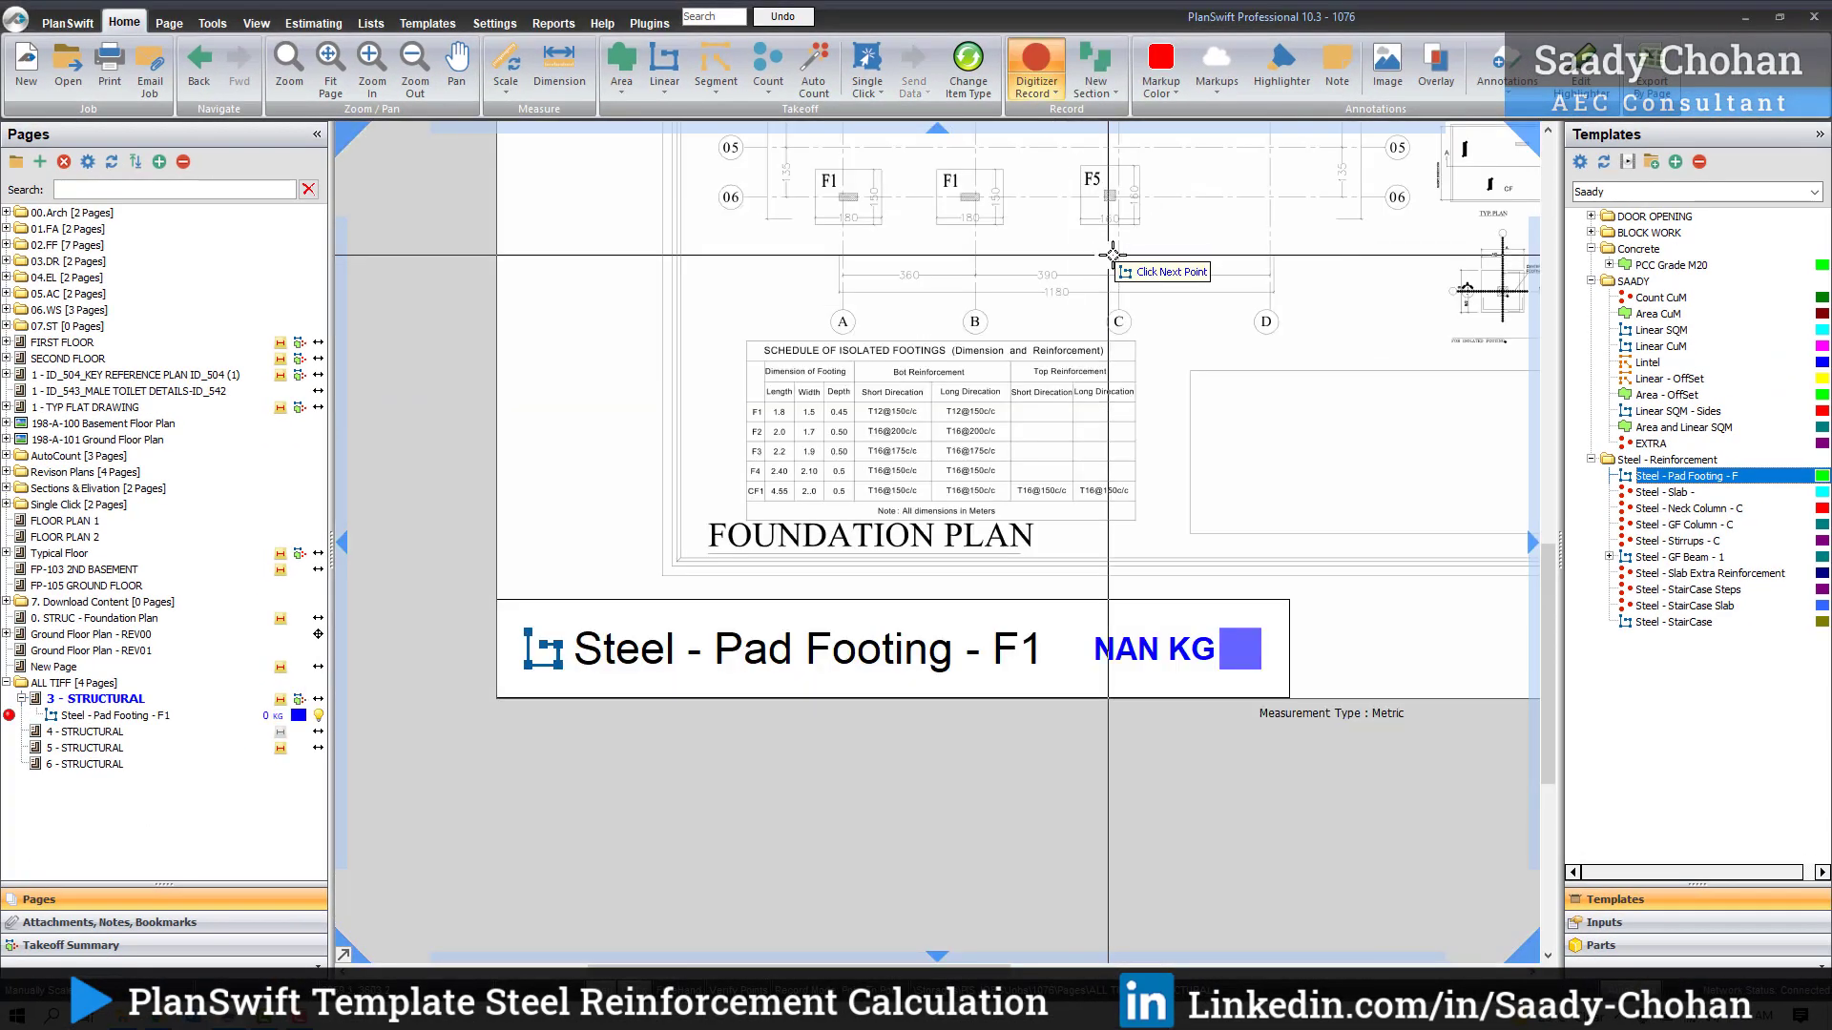
pyautogui.click(906, 492)
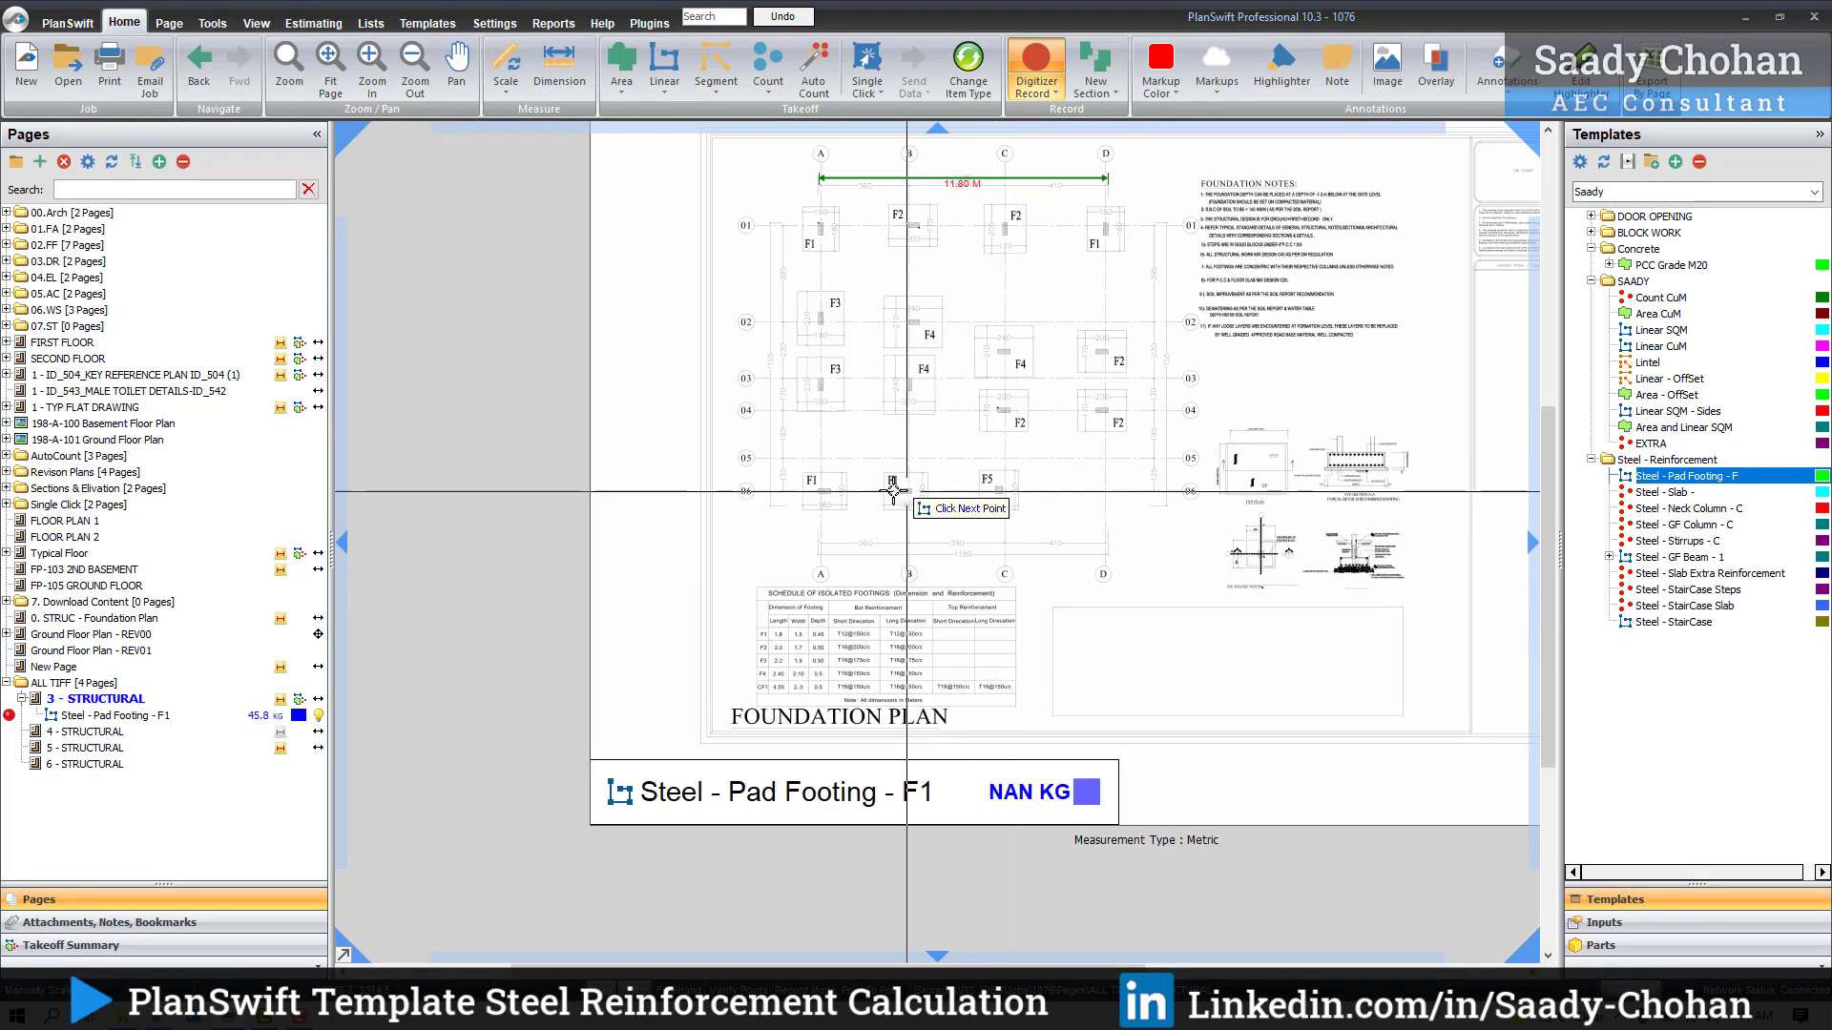
pyautogui.click(819, 491)
pyautogui.click(1102, 230)
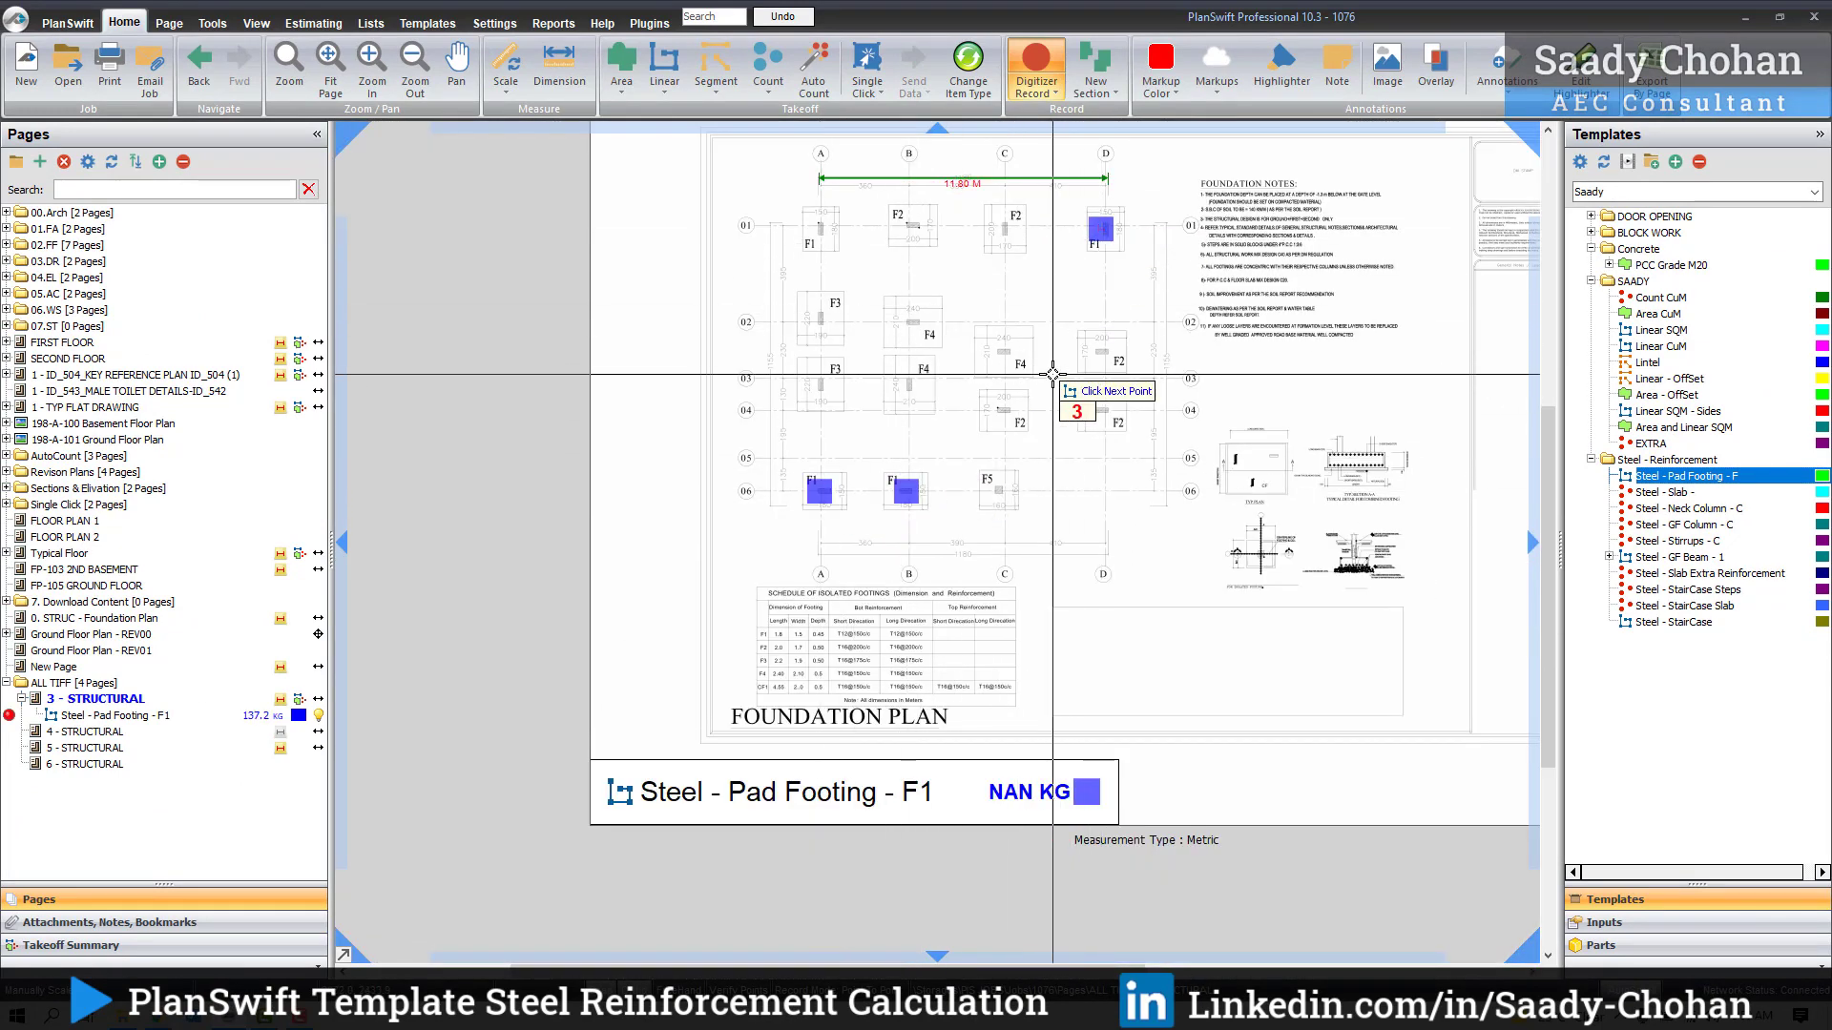
pyautogui.rightClick(1054, 374)
pyautogui.click(1095, 412)
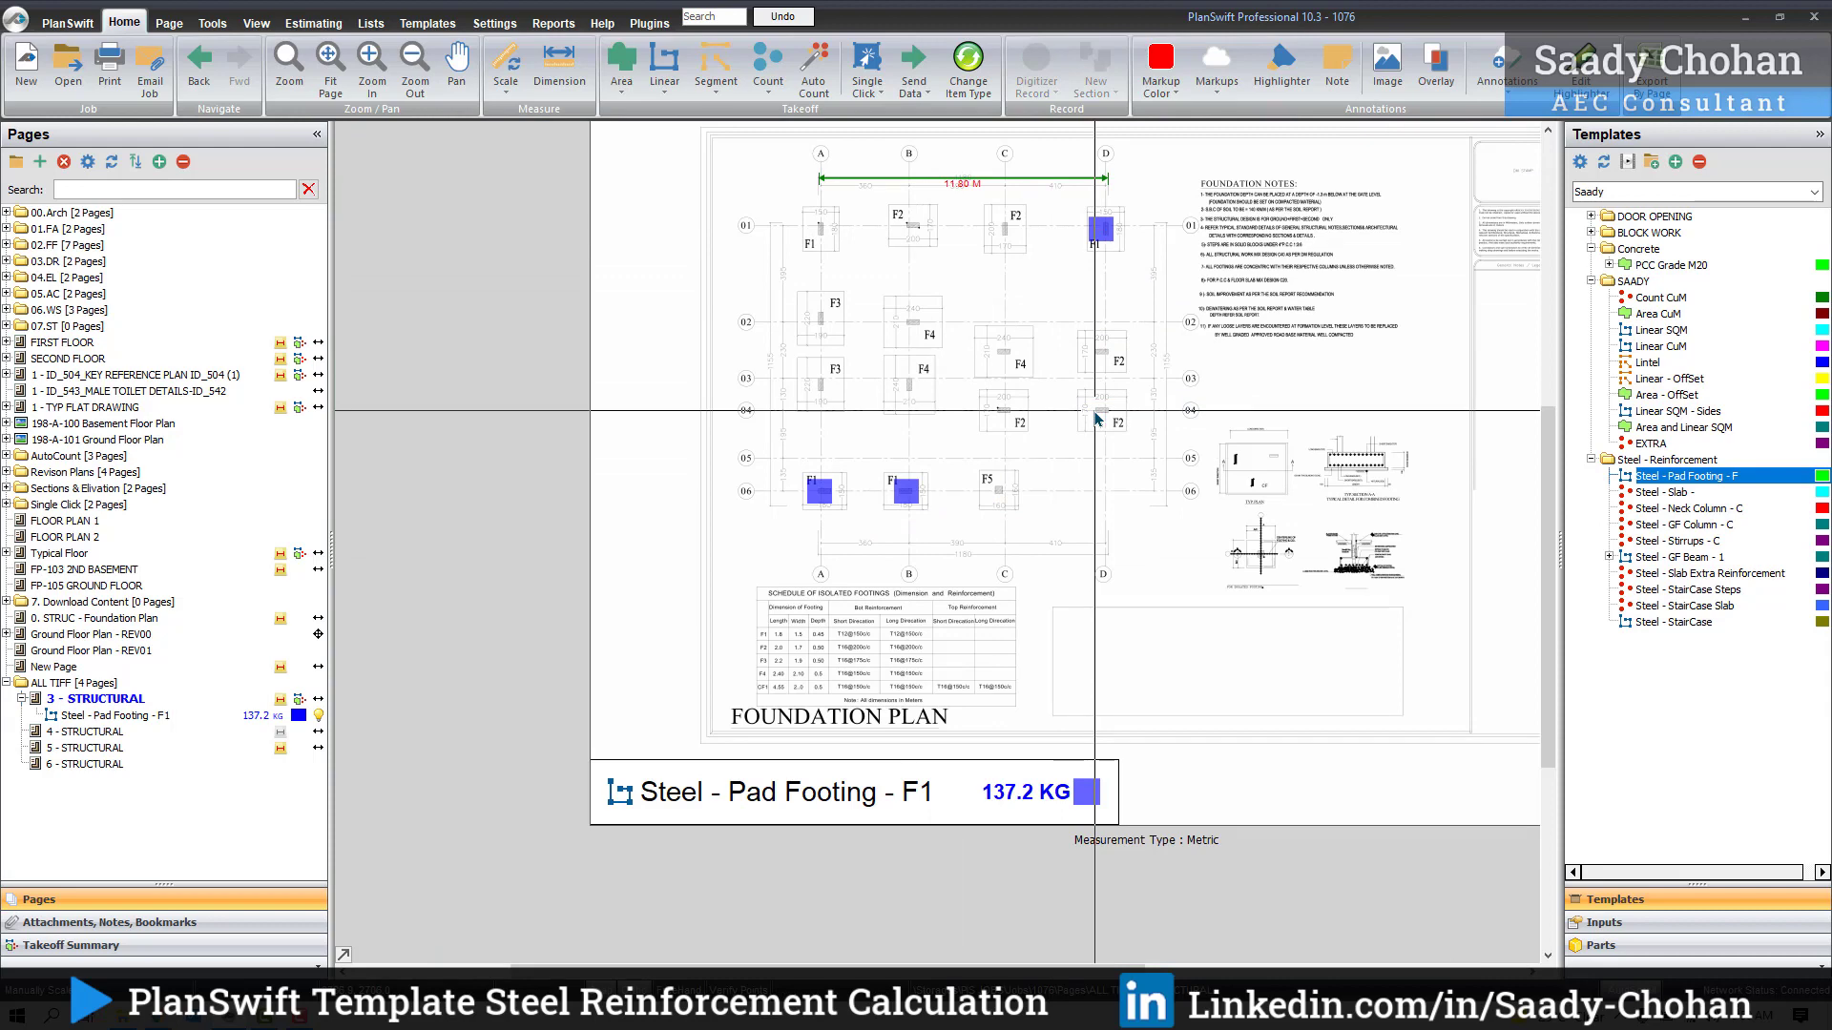
pyautogui.scroll(2, 948, 739)
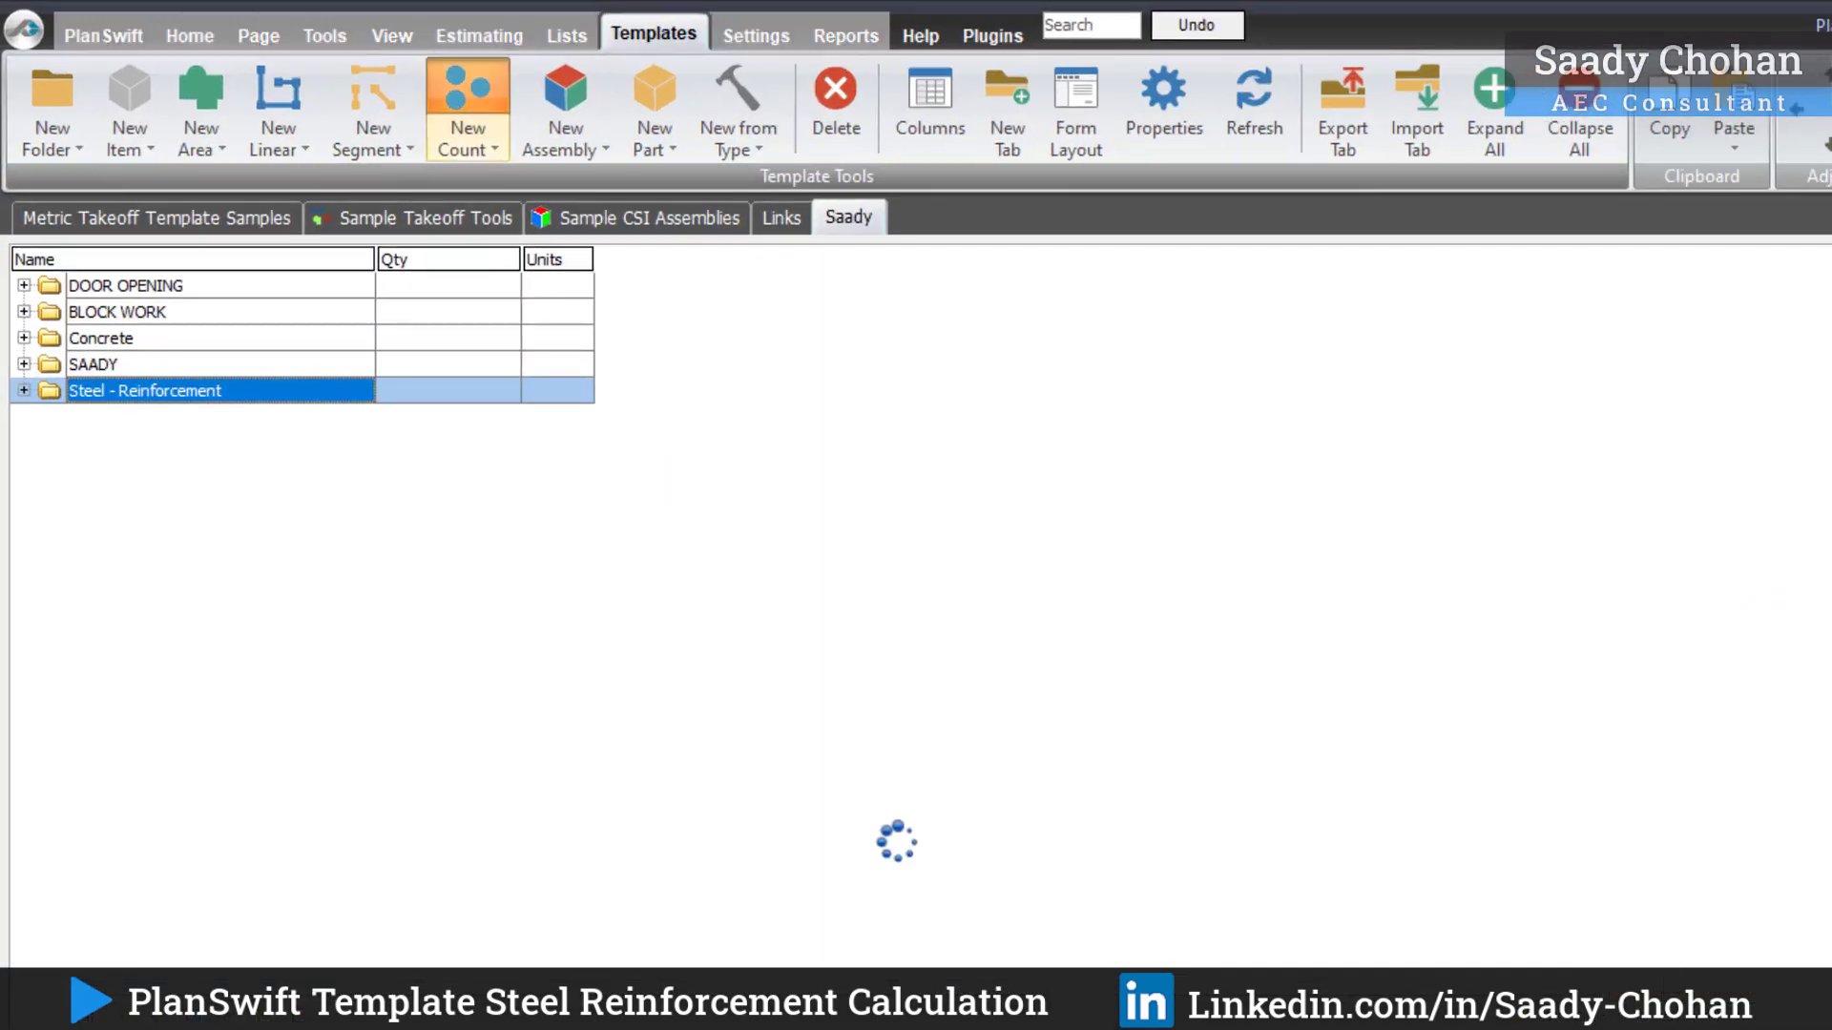
# Step: Create a new count template named Steel - Footing in the Saady templates
pyautogui.click(467, 107)
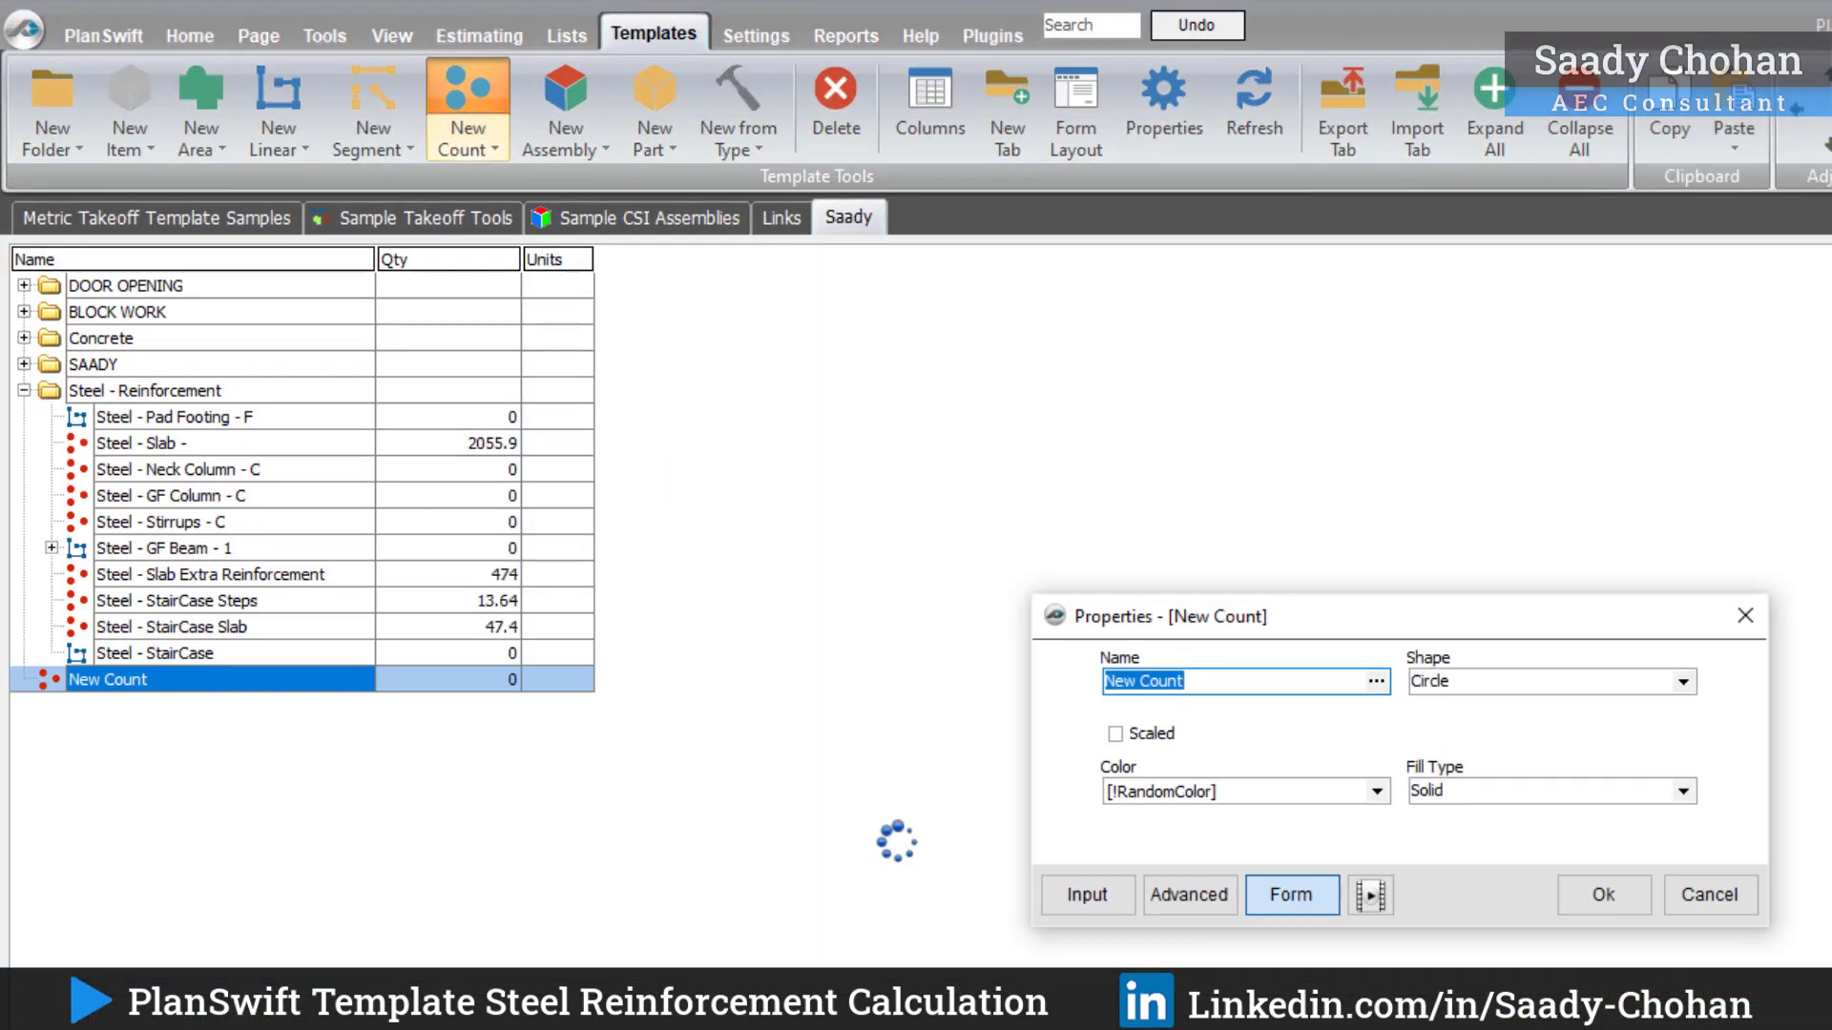
pyautogui.write('Steel - Footing')
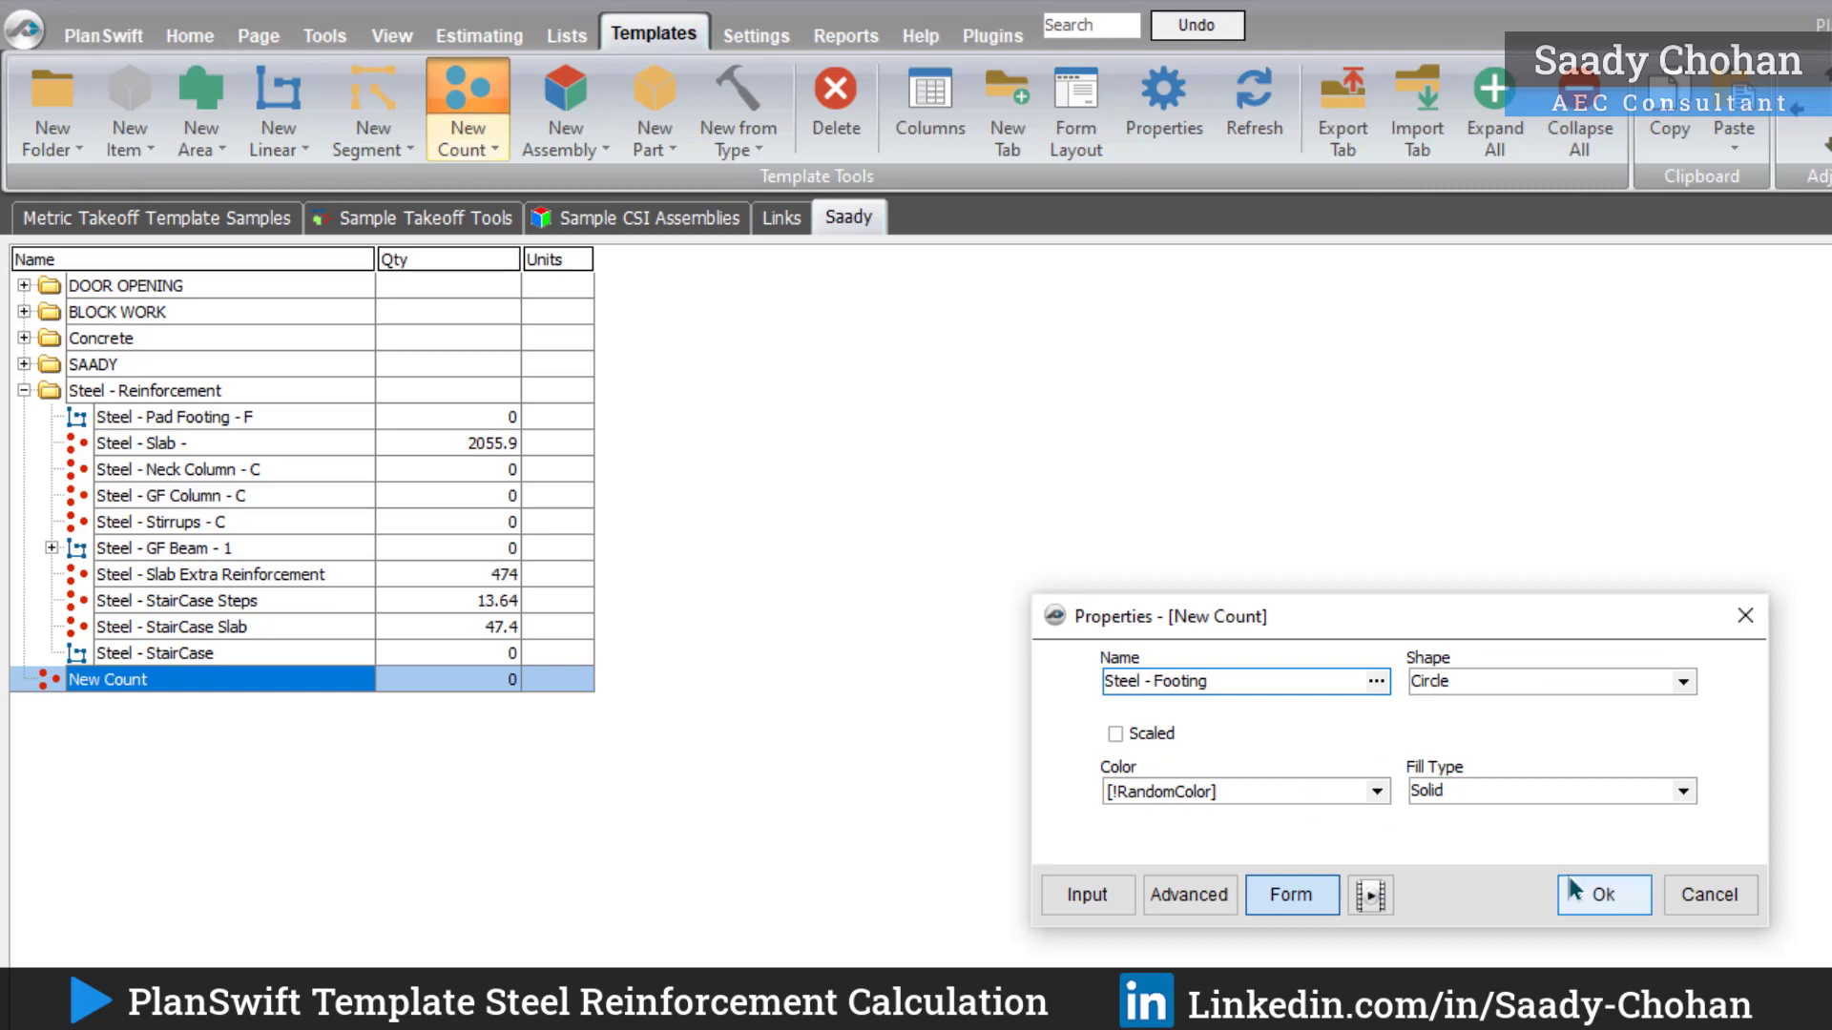
pyautogui.click(1574, 890)
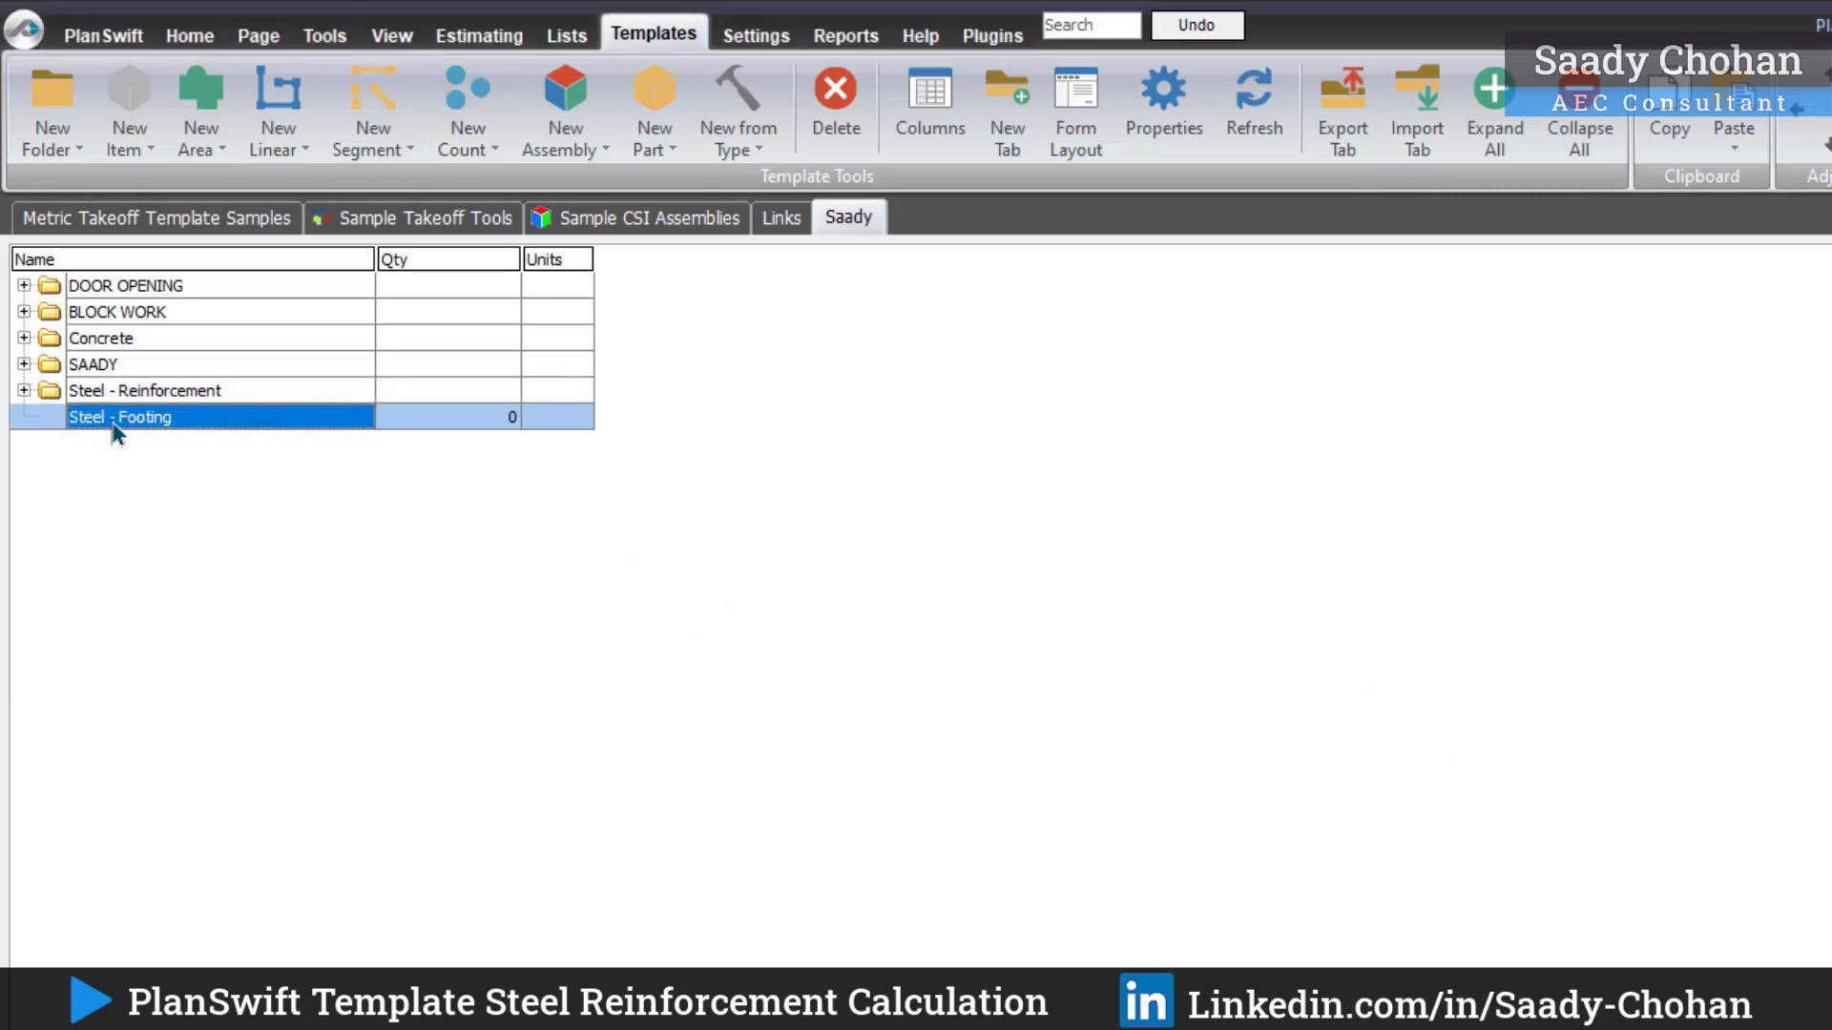
# Step: In the advanced properties of Steel - Footing, add a number property named Long Side to the Estimating group
pyautogui.rightClick(117, 430)
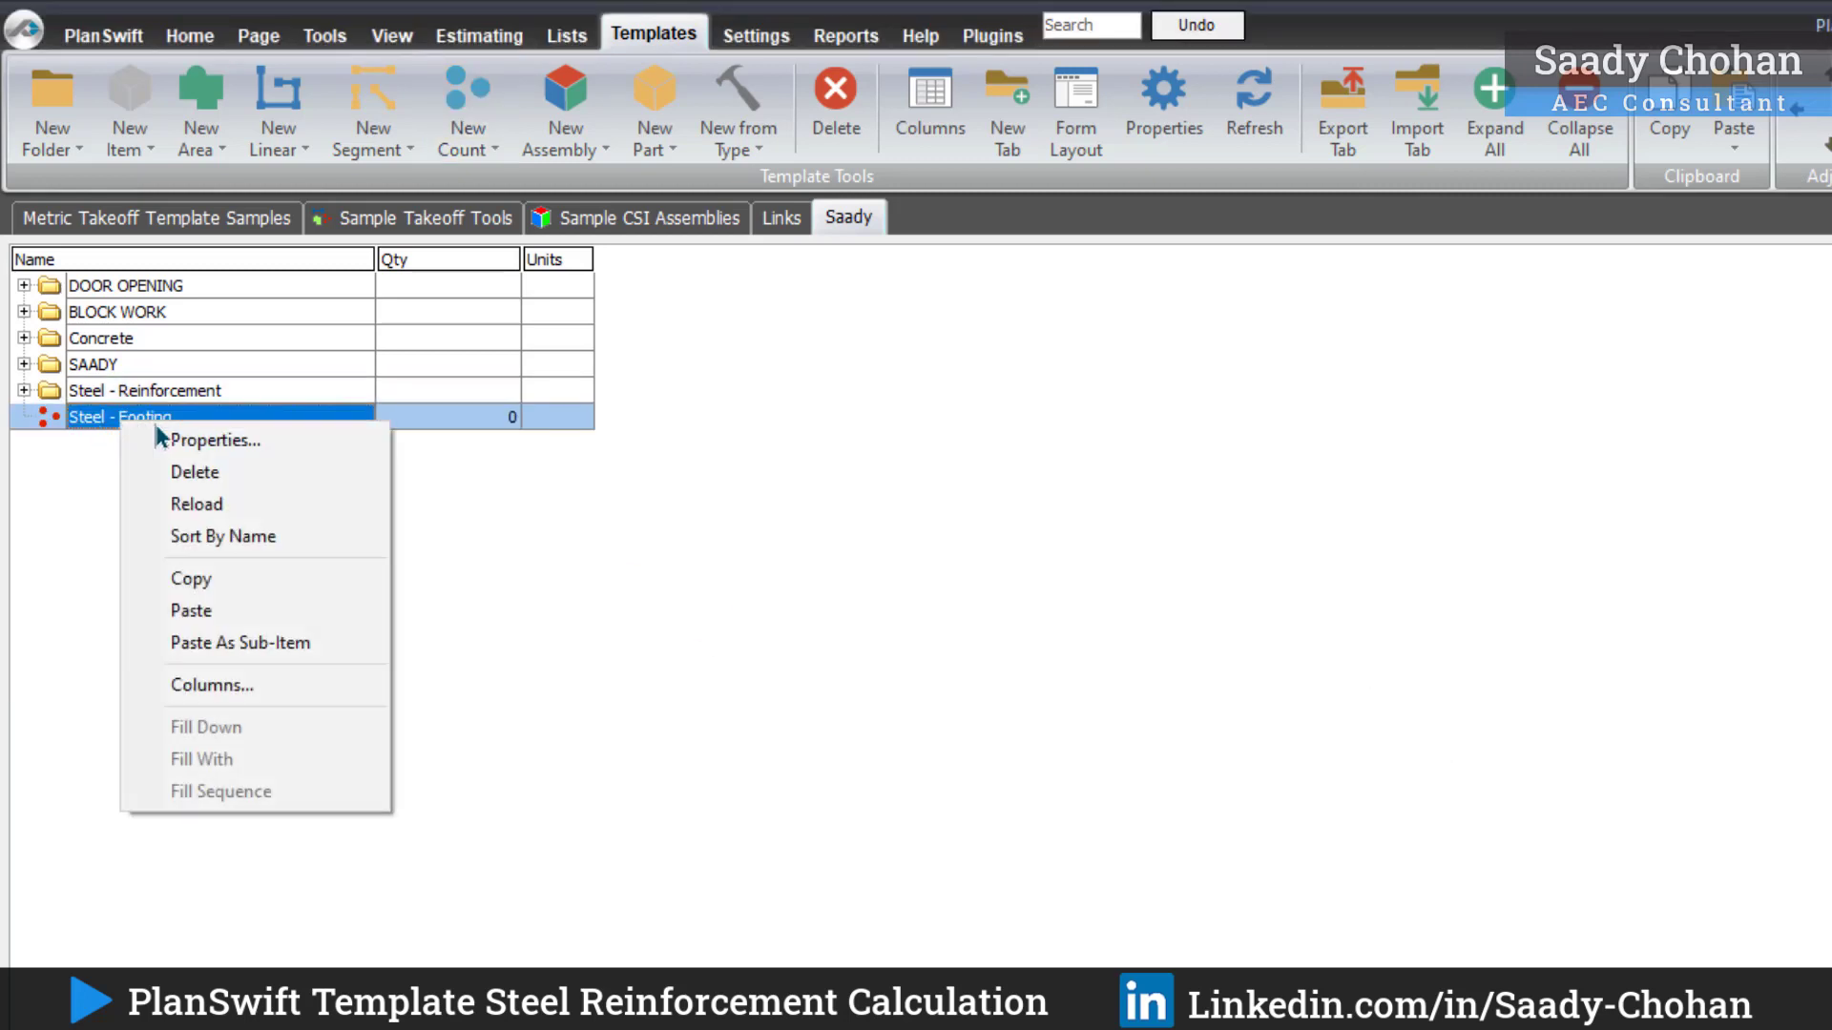
pyautogui.click(187, 441)
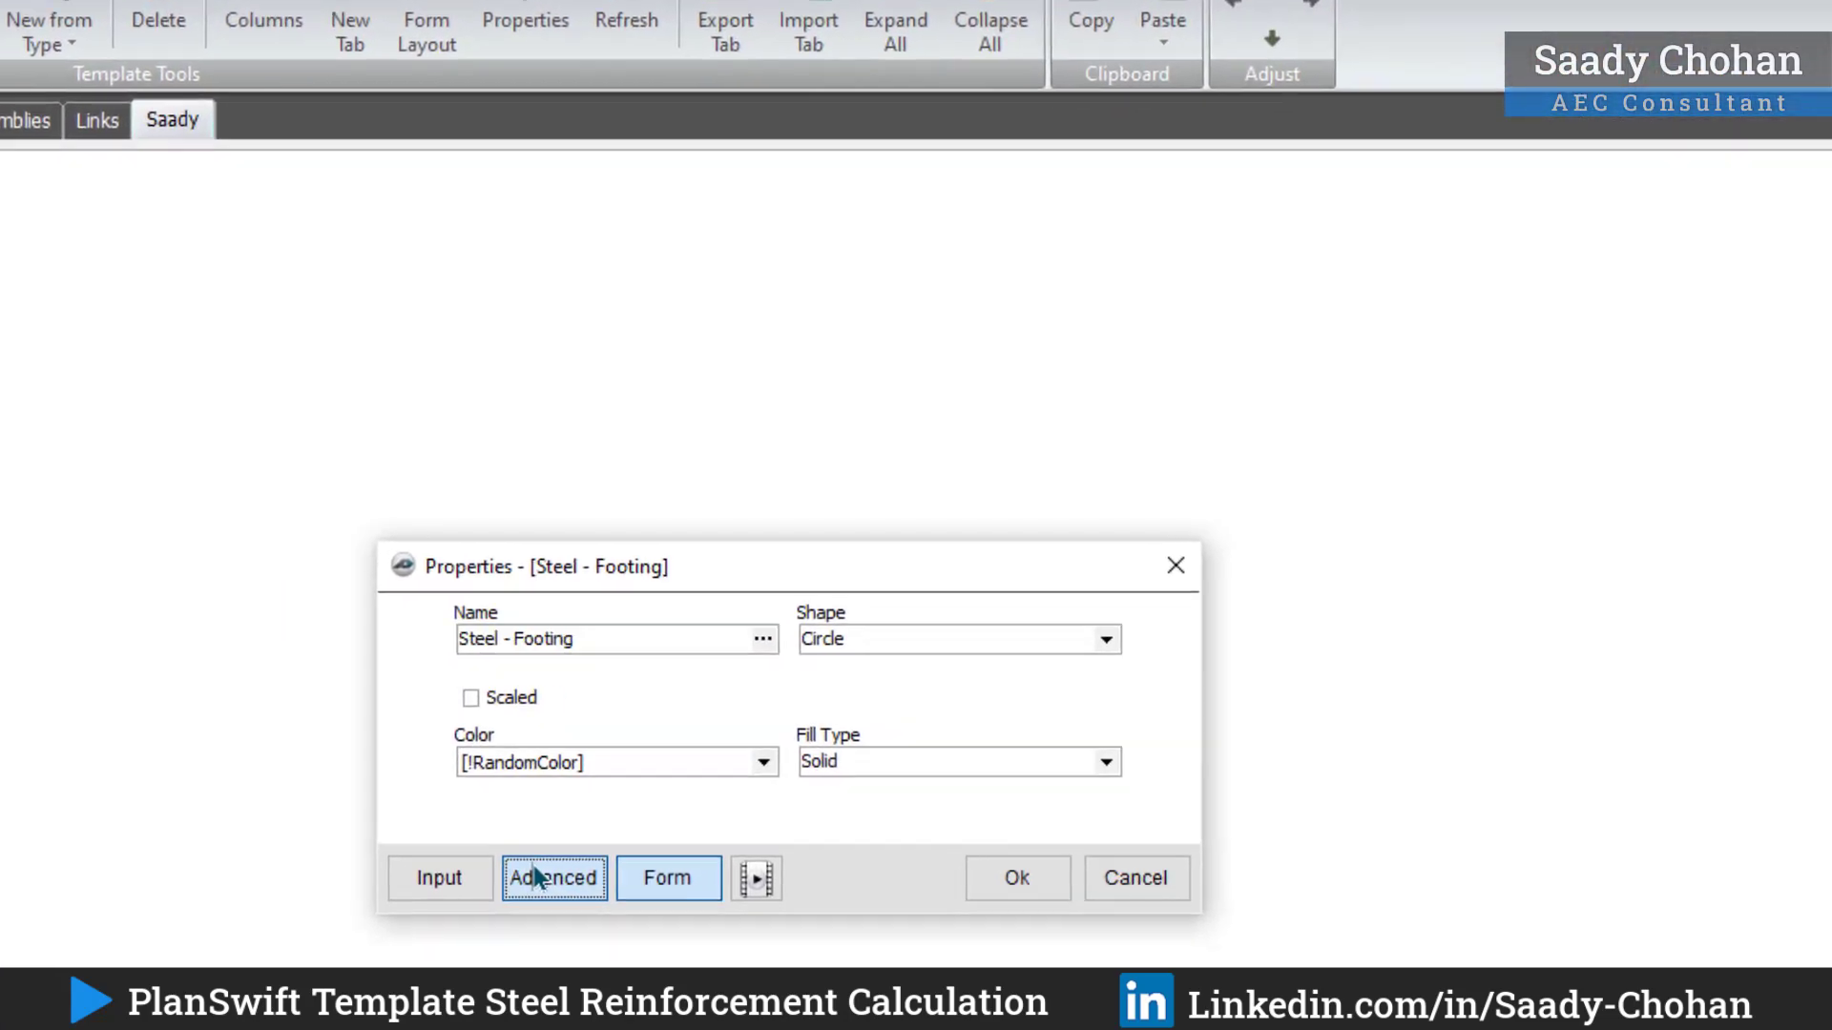
pyautogui.click(1088, 887)
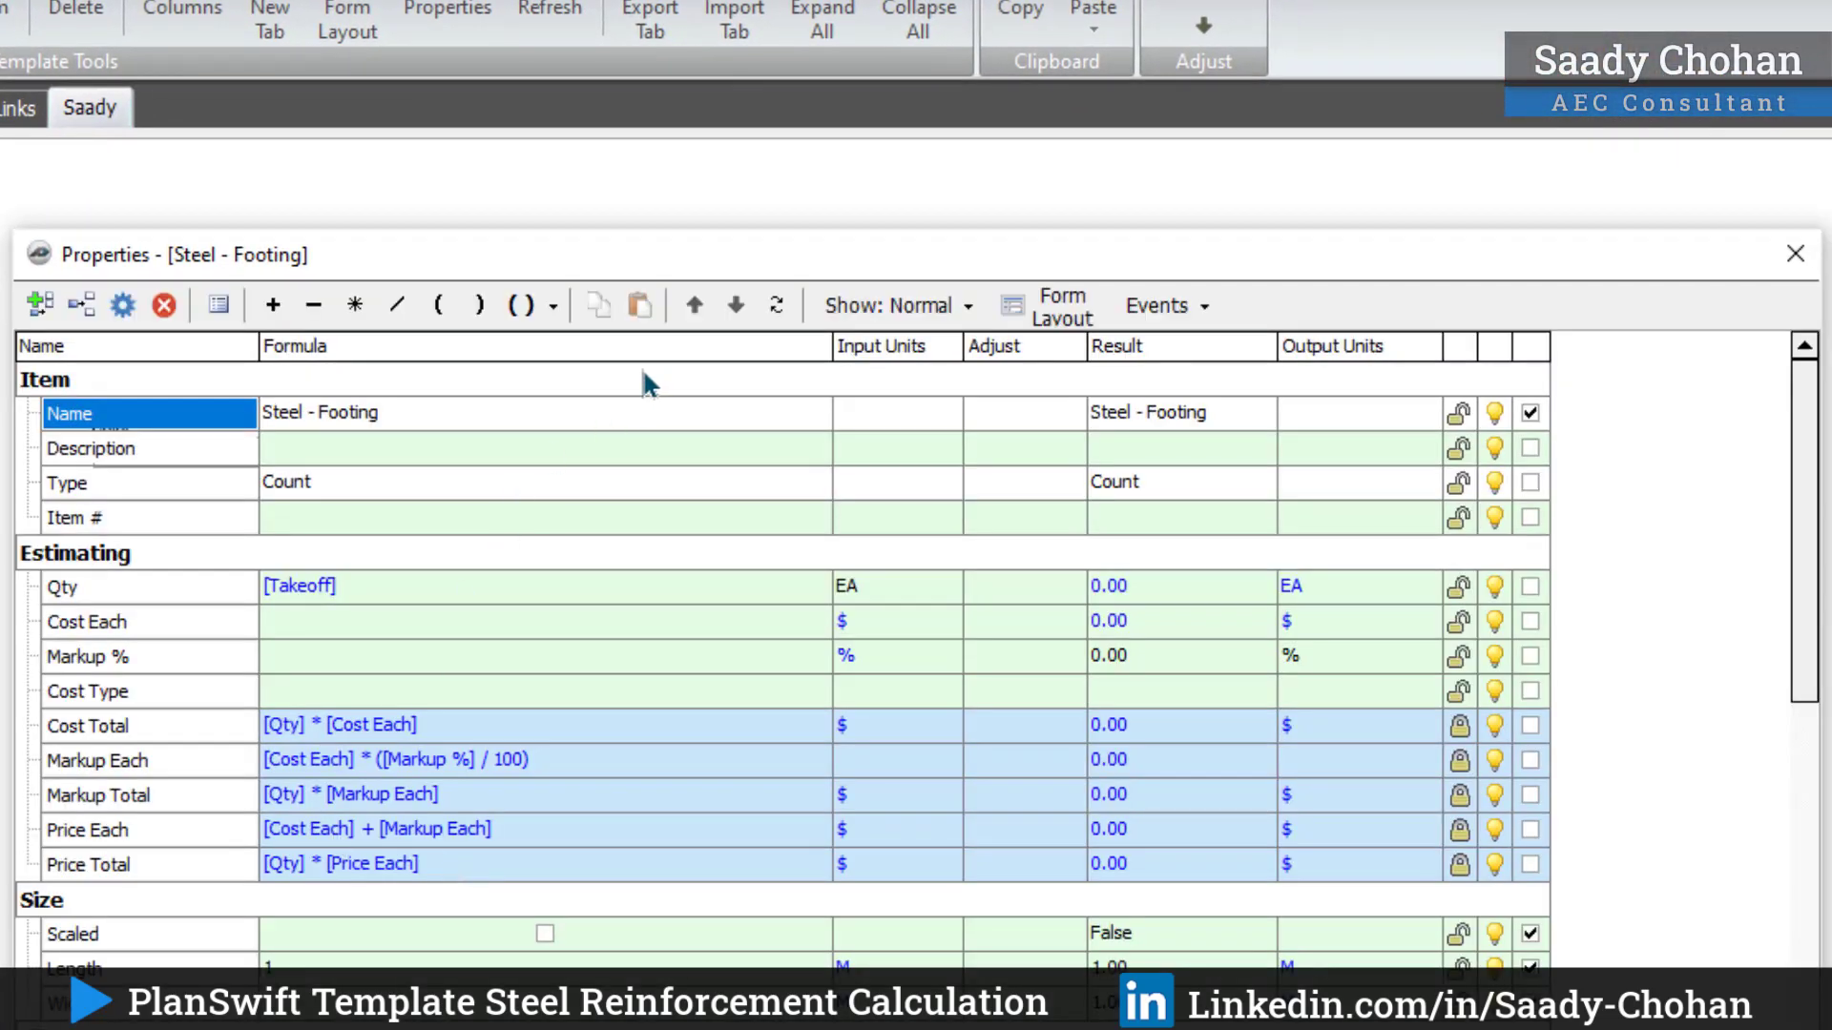
pyautogui.click(84, 305)
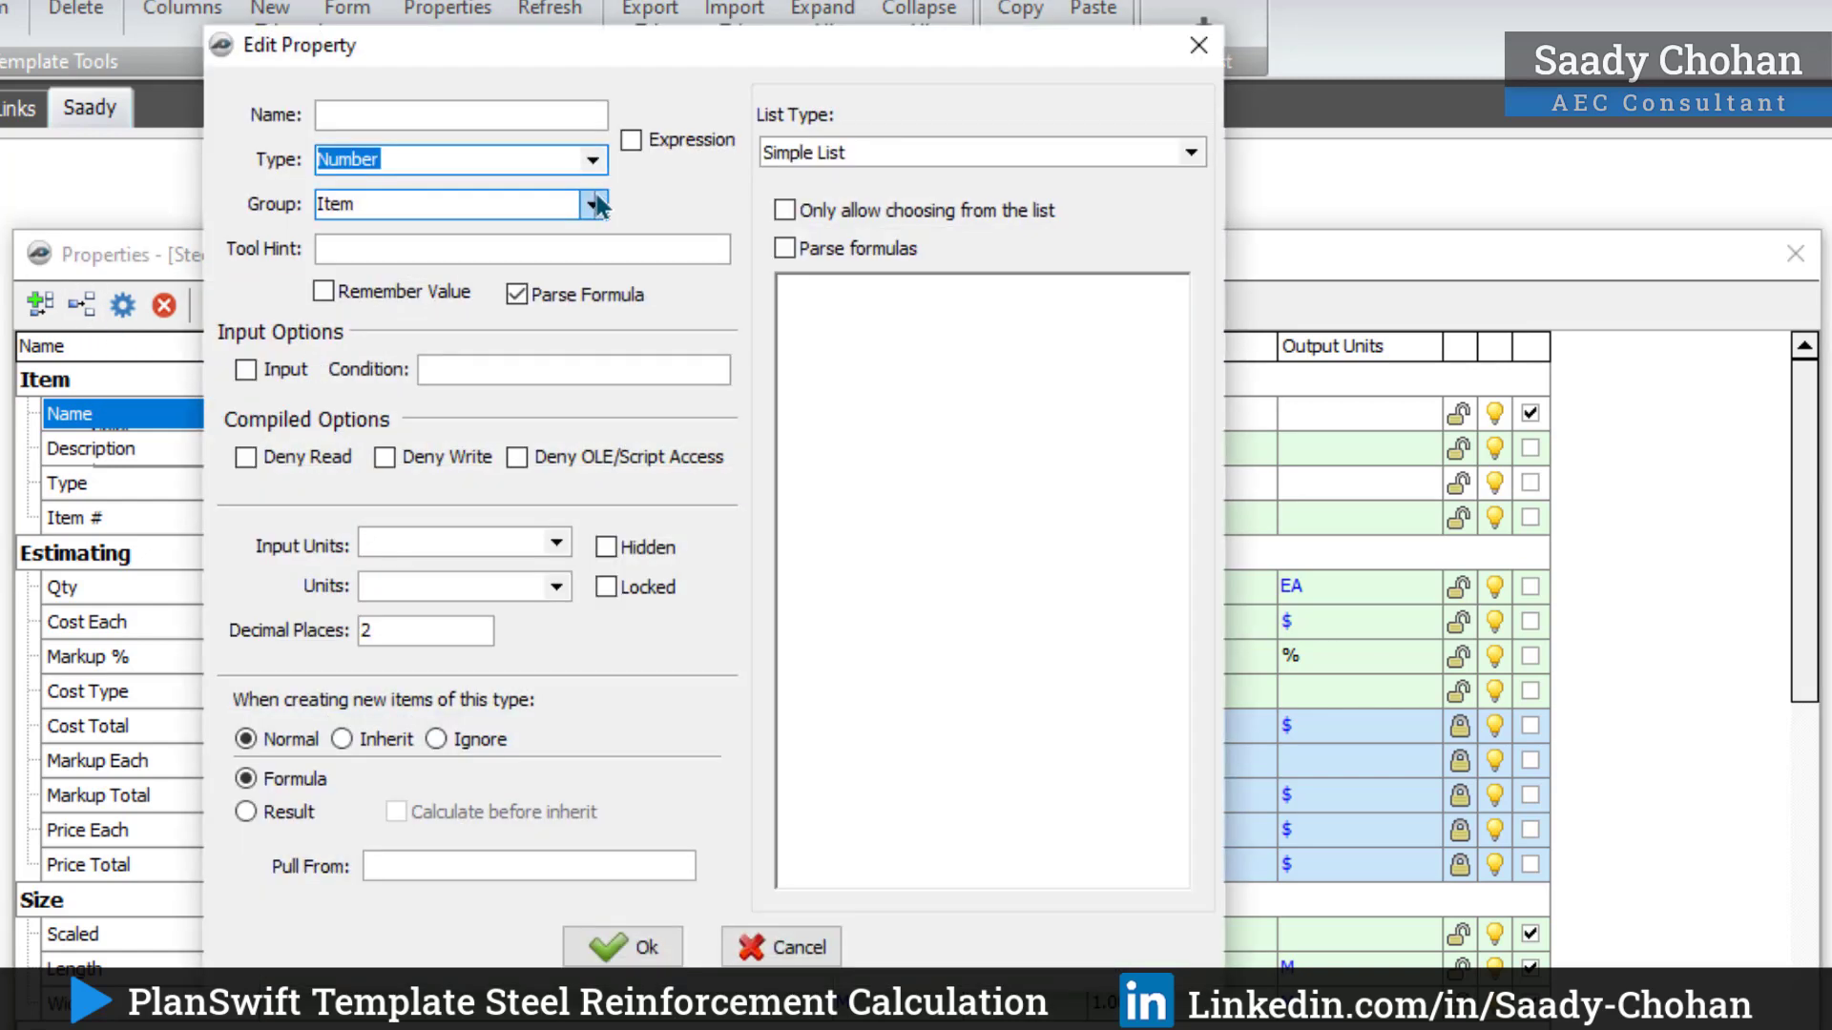
pyautogui.click(591, 204)
pyautogui.click(550, 256)
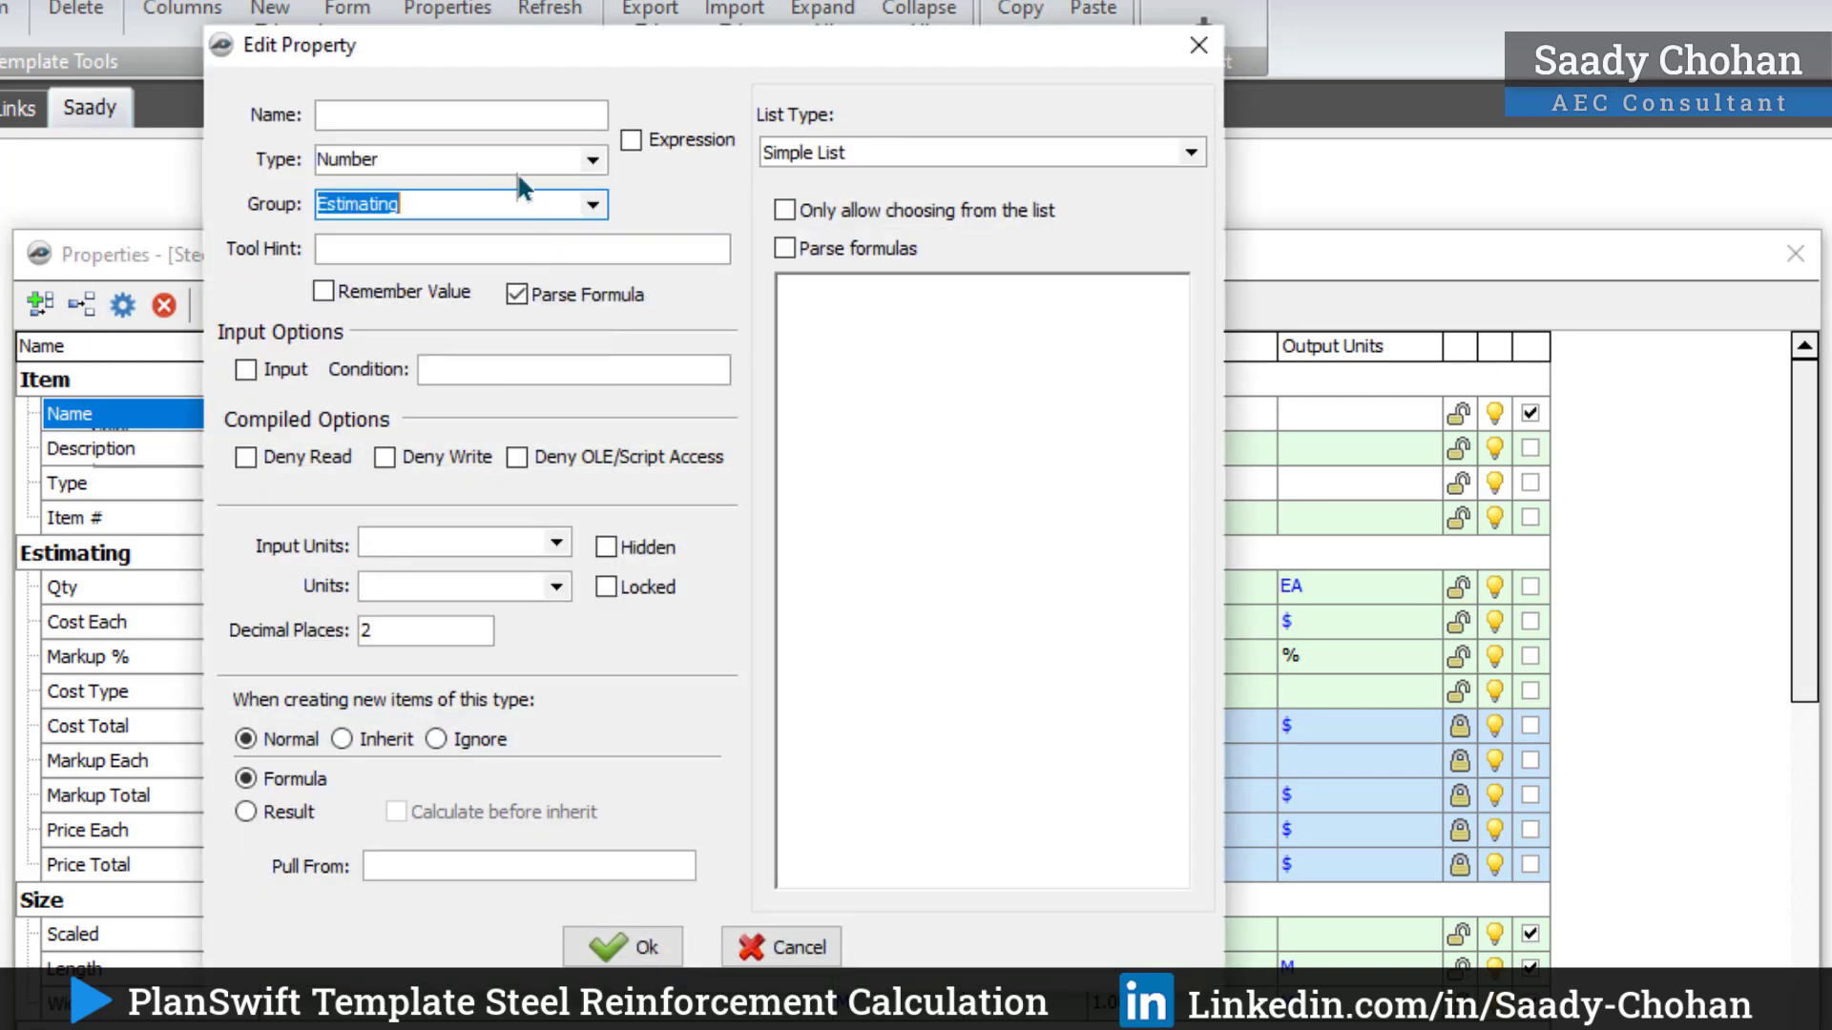
pyautogui.click(508, 113)
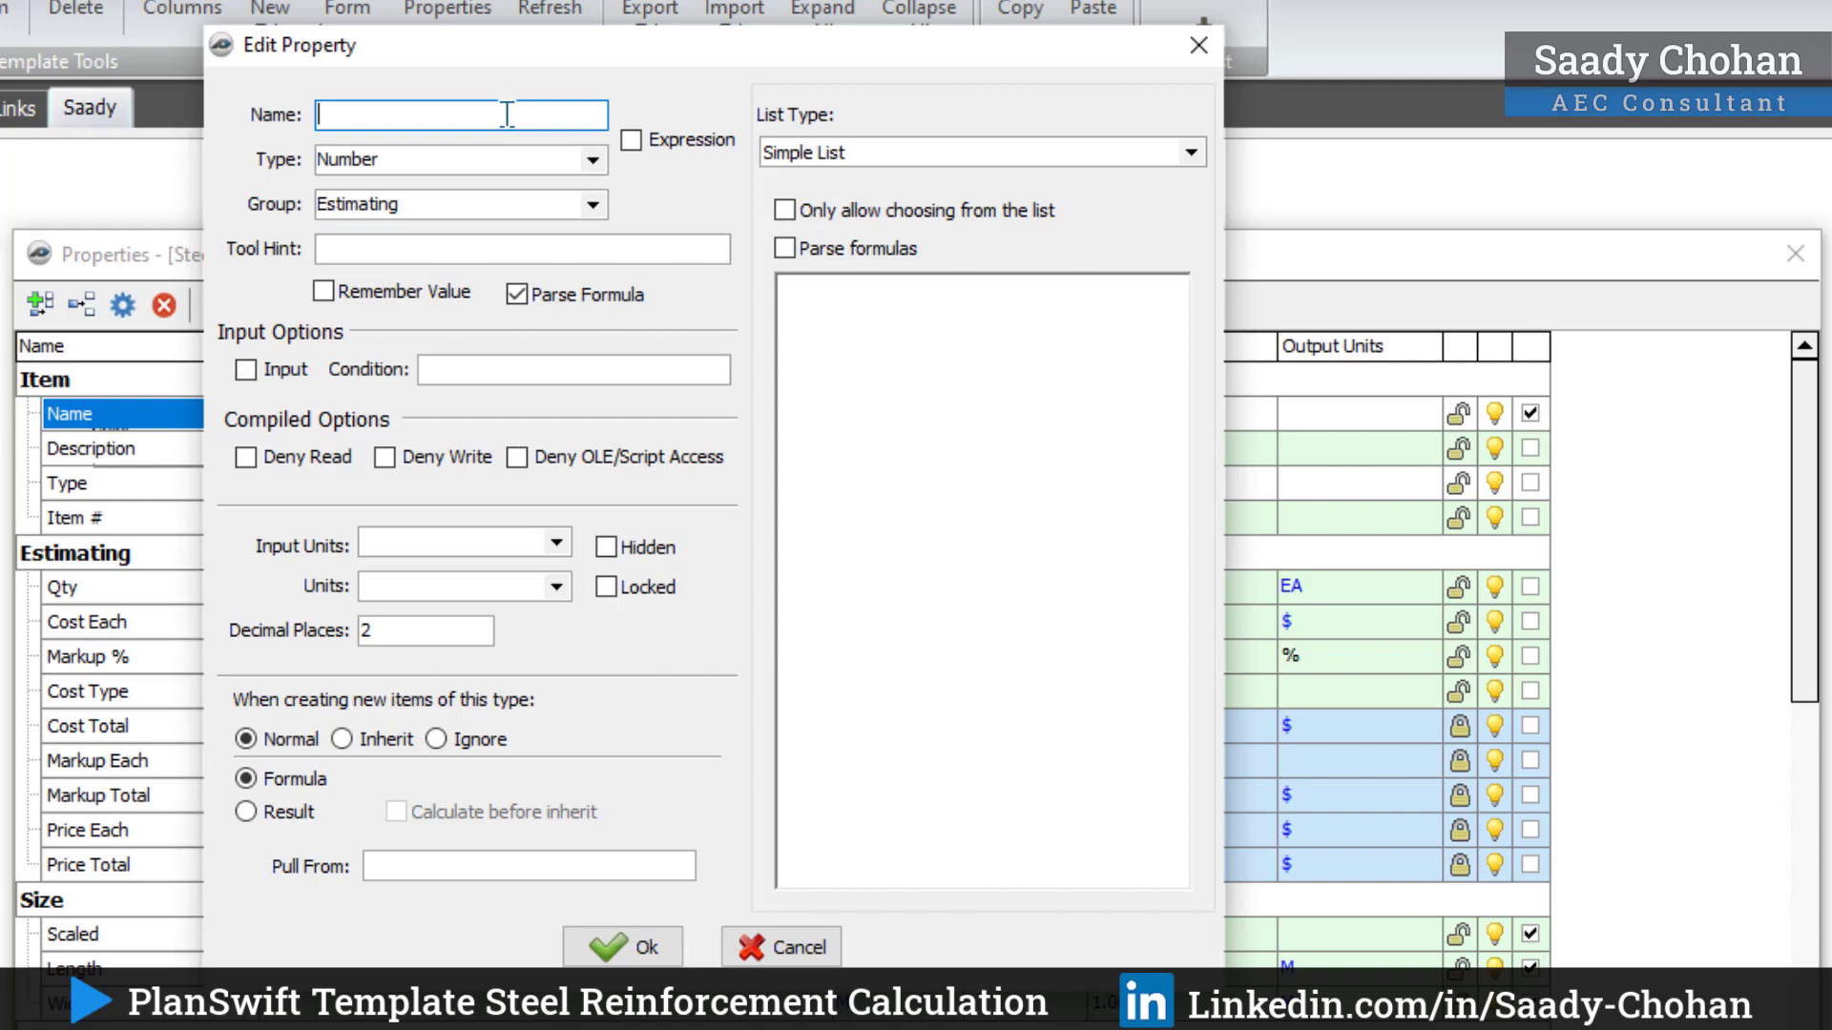
pyautogui.write('Long Side')
pyautogui.click(623, 946)
# Step: Add two number properties named Short Side and C to C to the Estimating group
pyautogui.click(40, 304)
pyautogui.write('S')
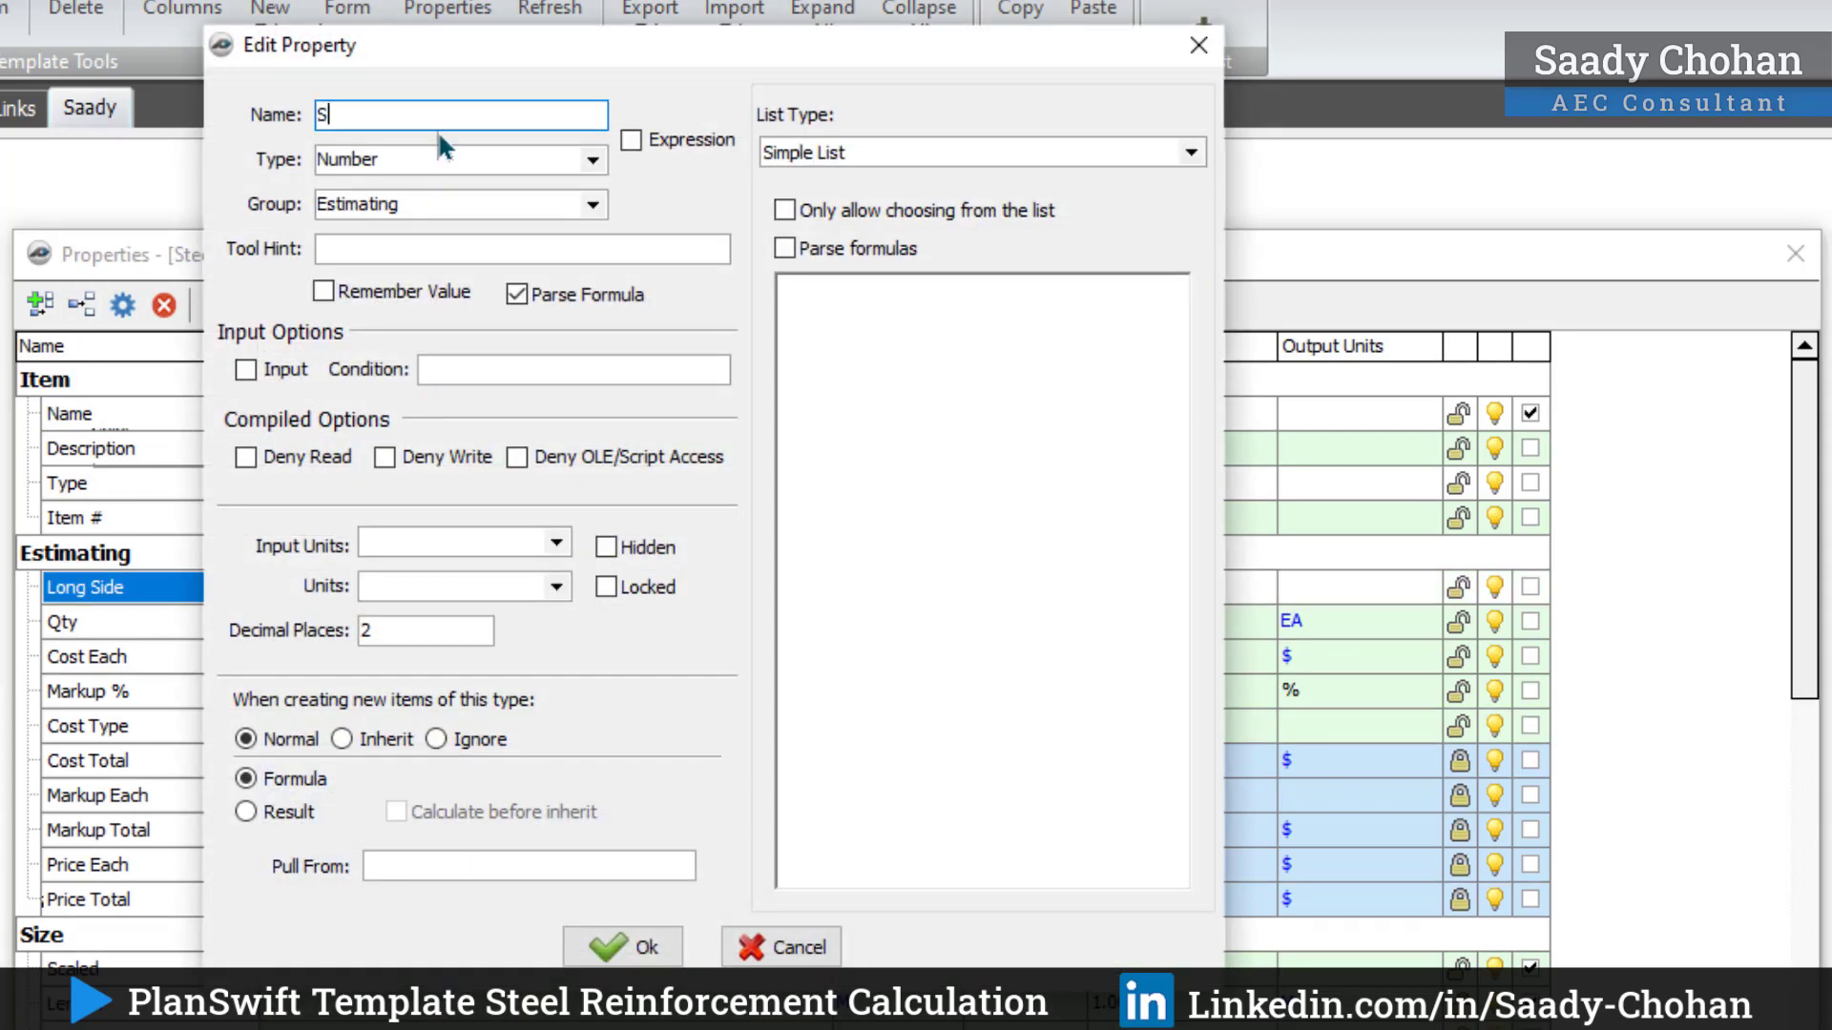
pyautogui.write('hort Side')
pyautogui.click(625, 952)
pyautogui.click(40, 303)
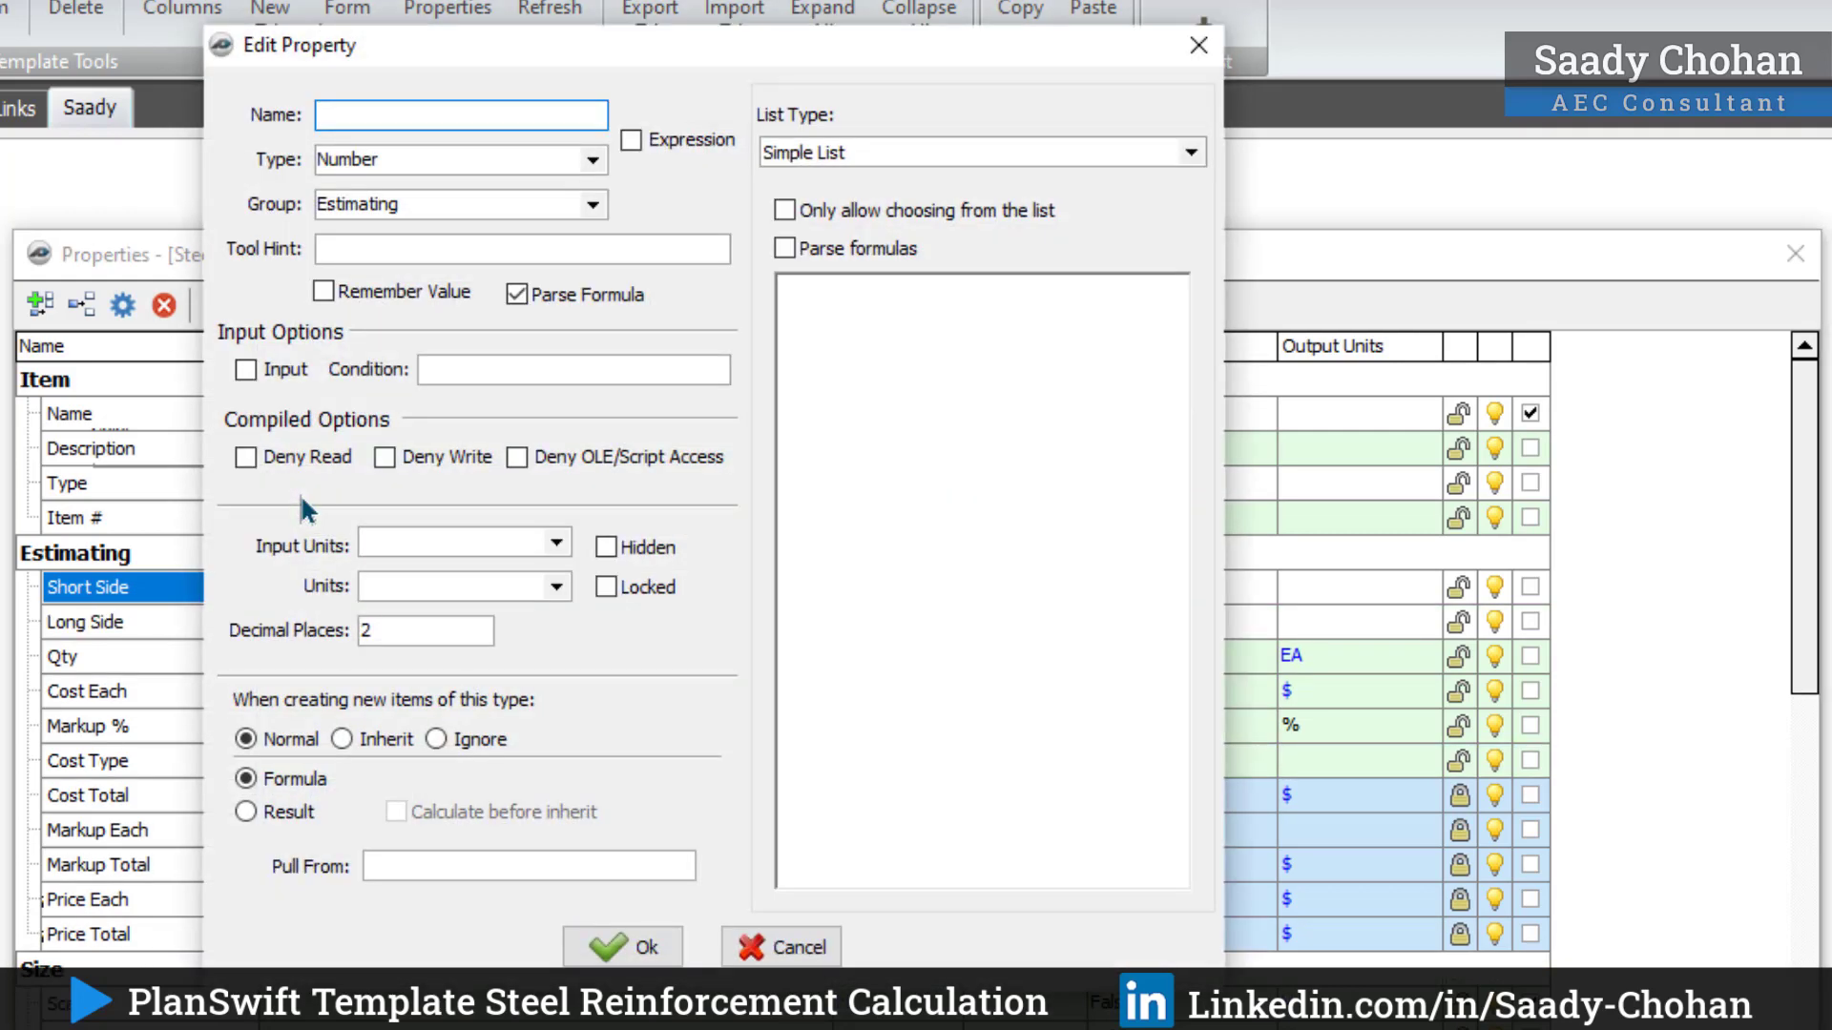
pyautogui.write('C to C')
pyautogui.click(652, 945)
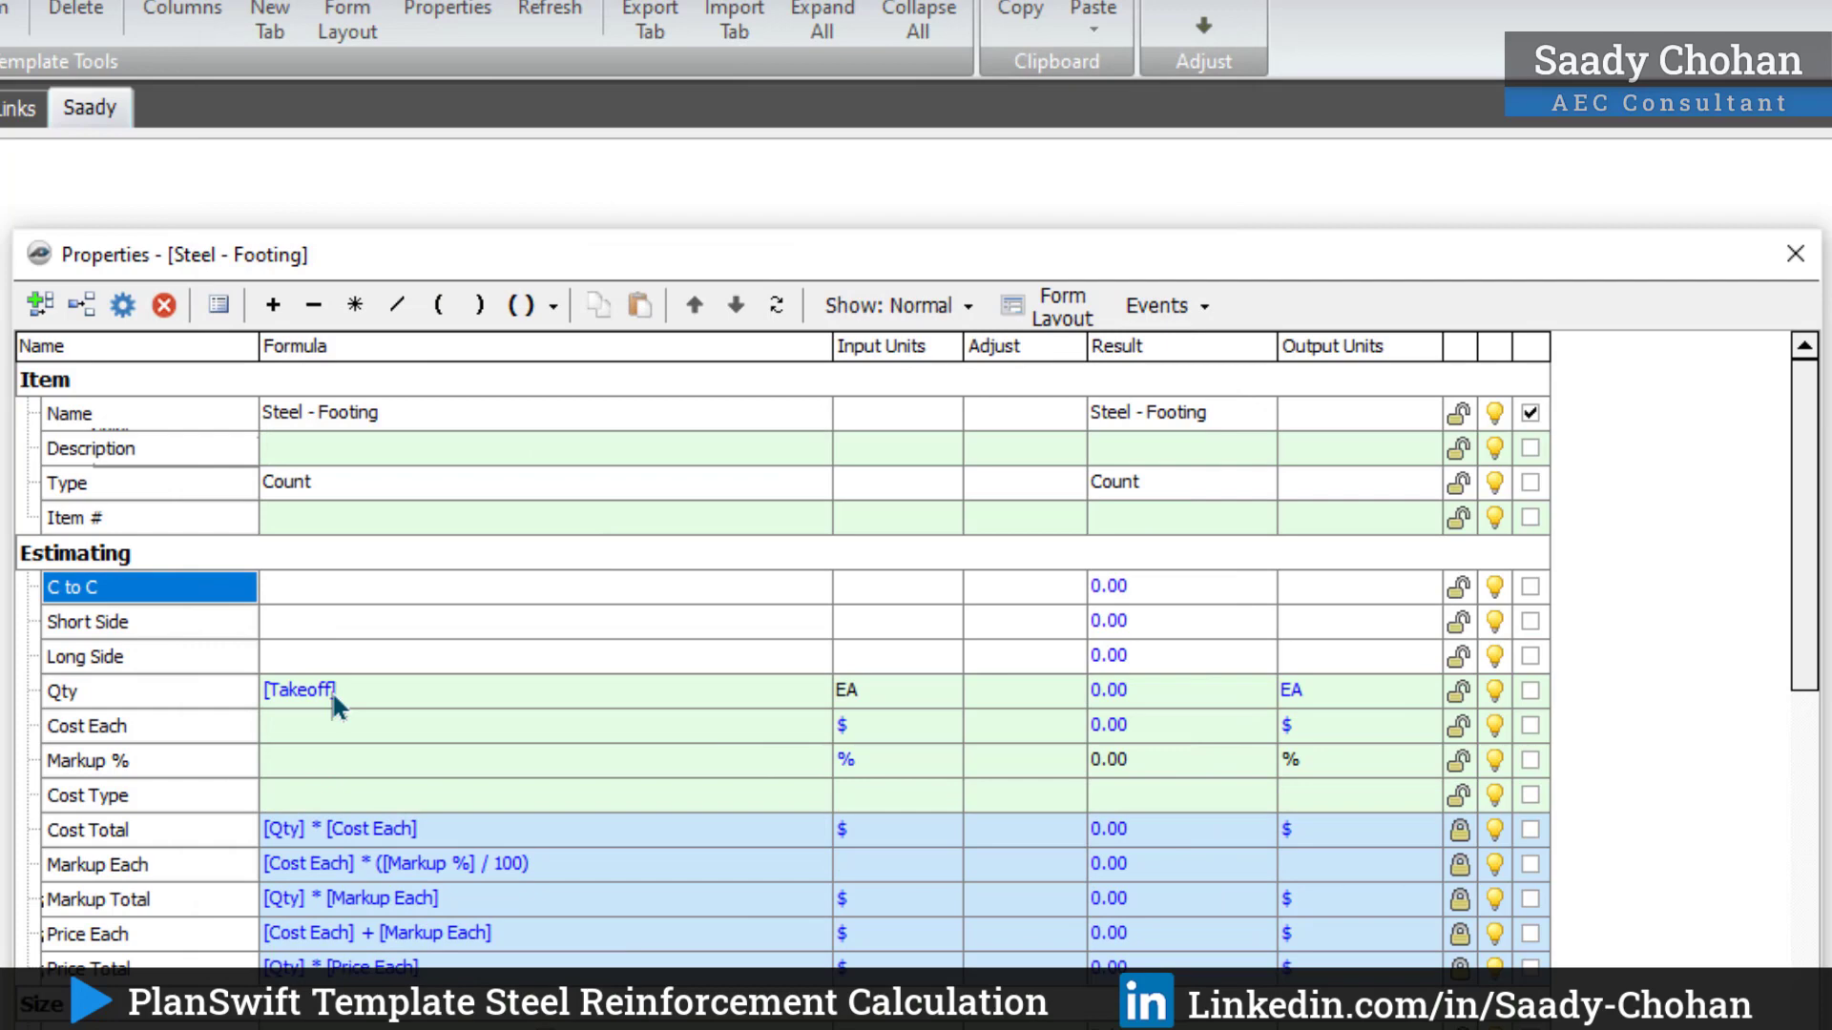
# Step: Add Cover and Cover Sum as number properties in the Estimating group
pyautogui.click(87, 327)
pyautogui.write('Cover')
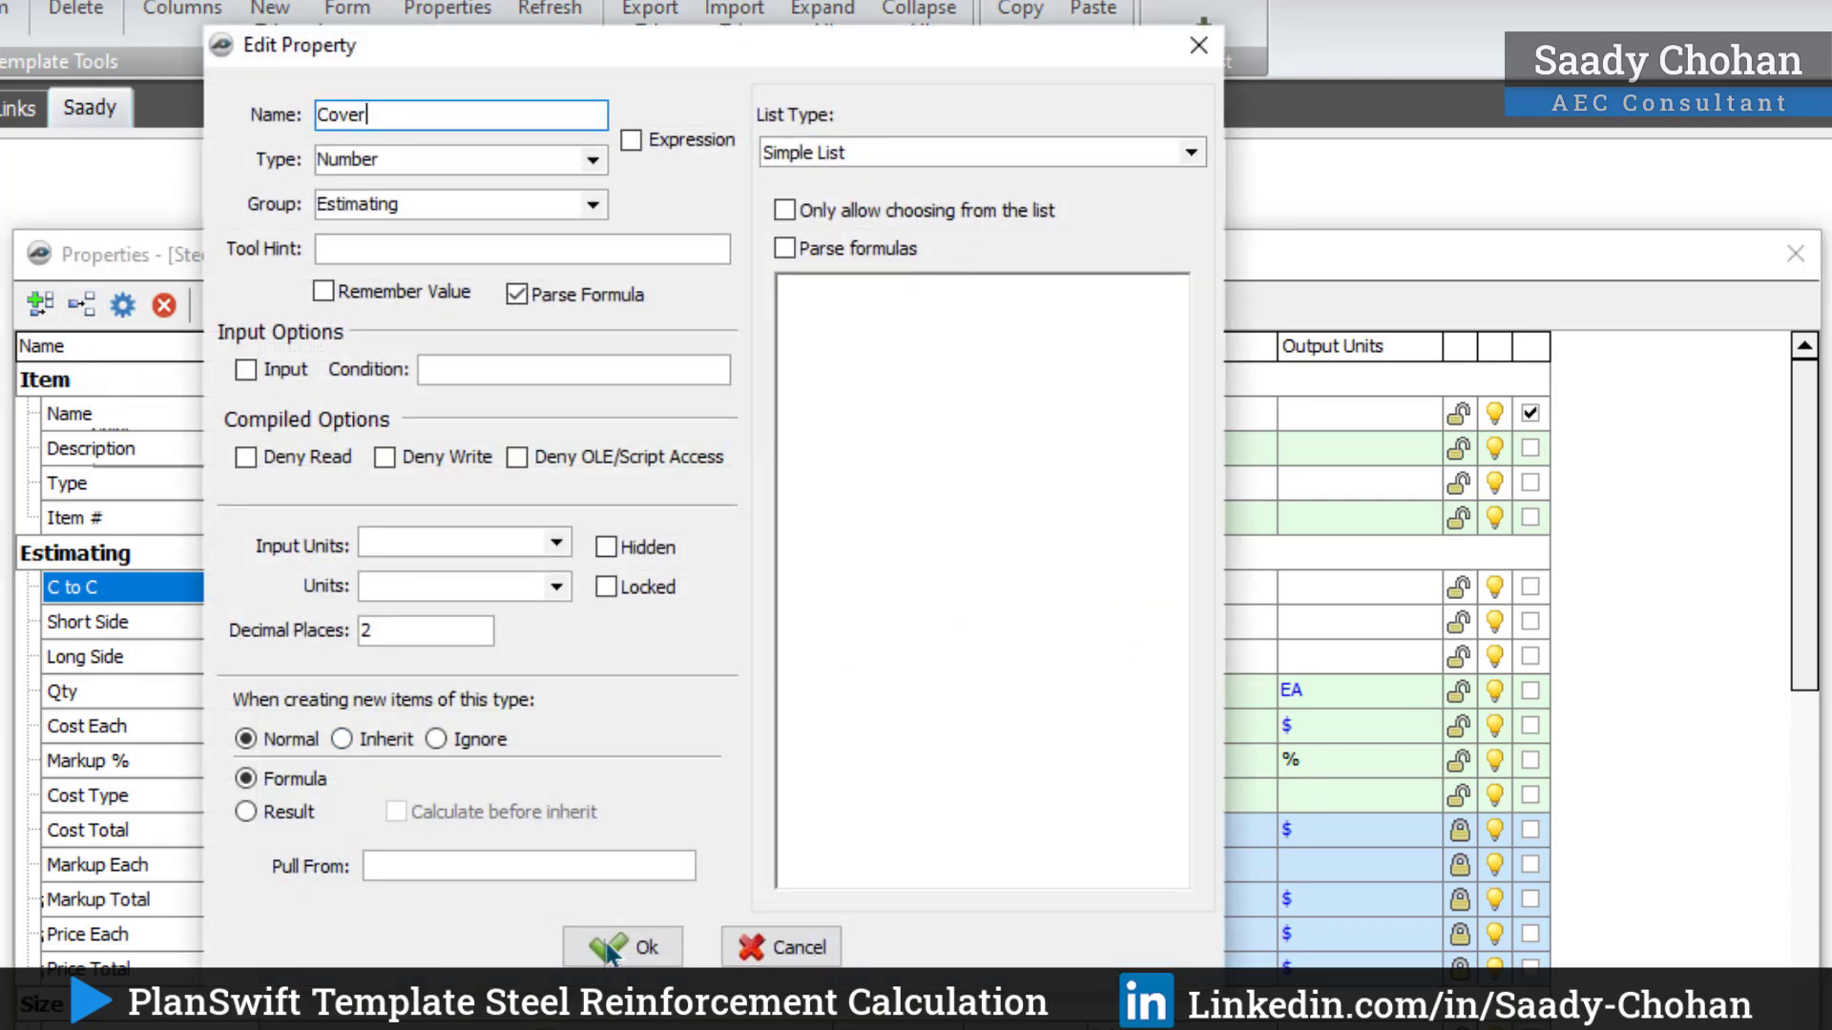
pyautogui.press('Return')
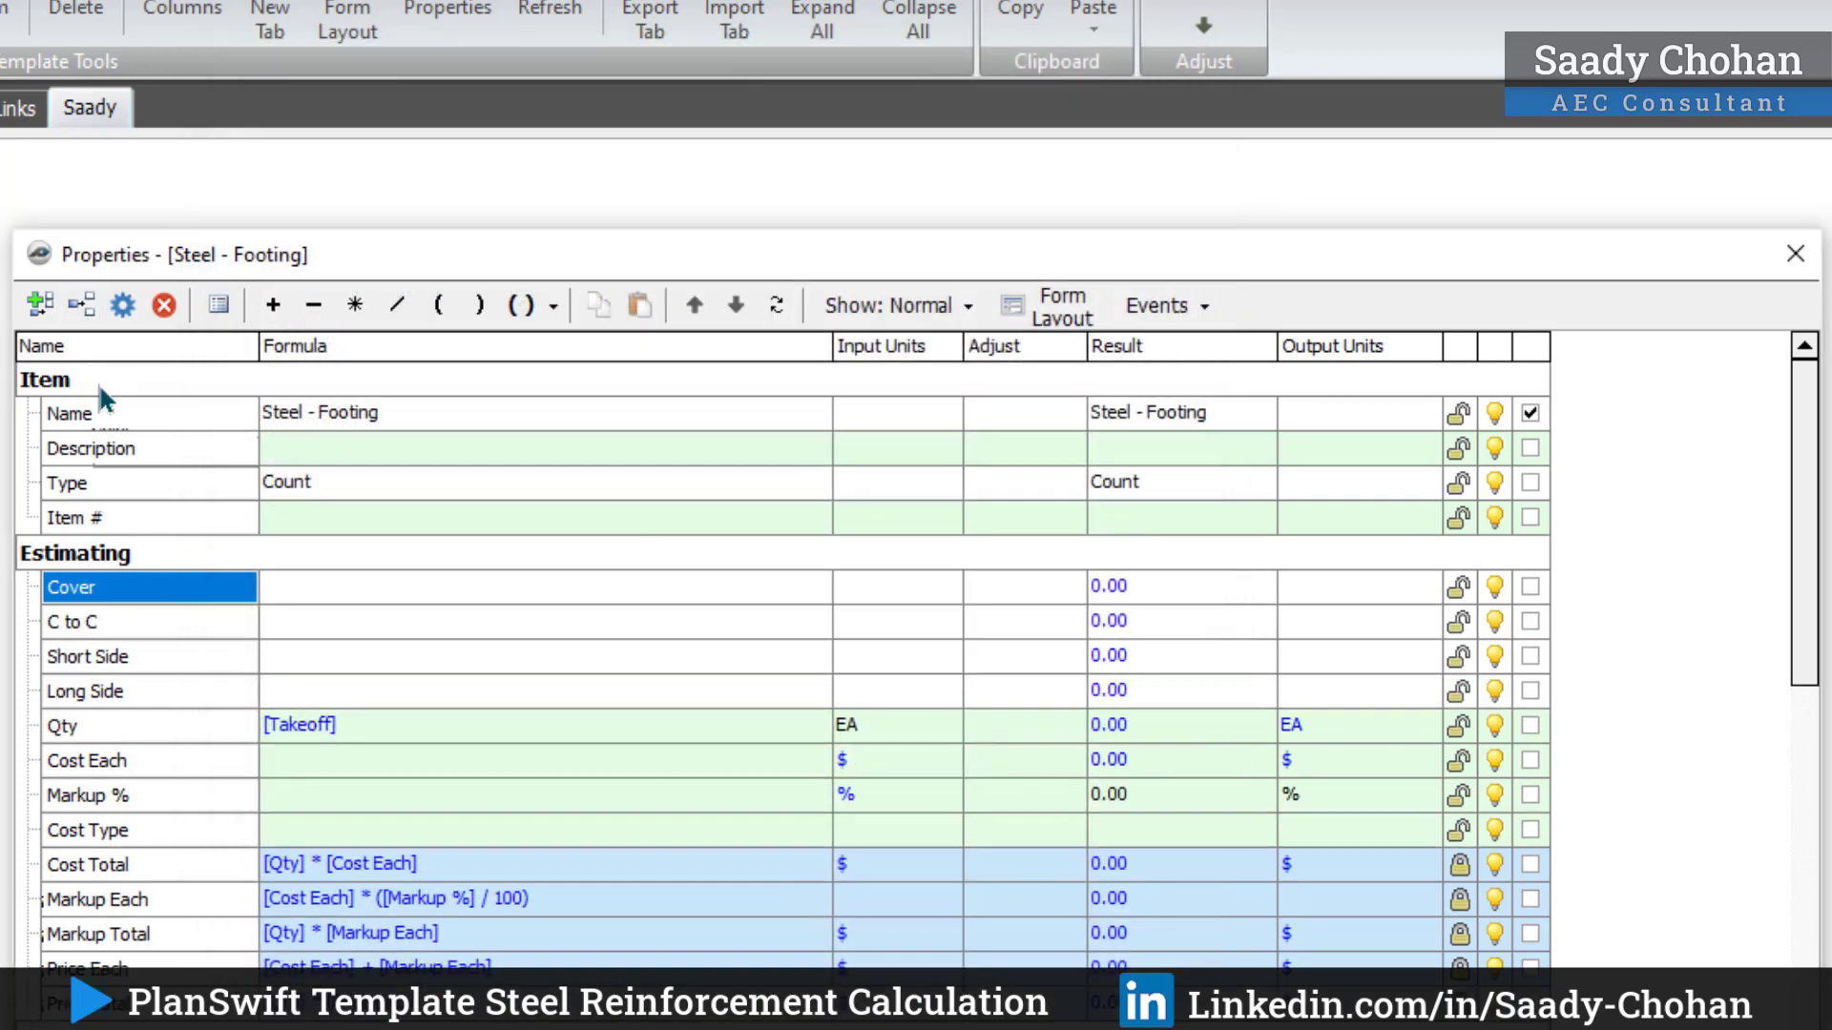
pyautogui.click(77, 310)
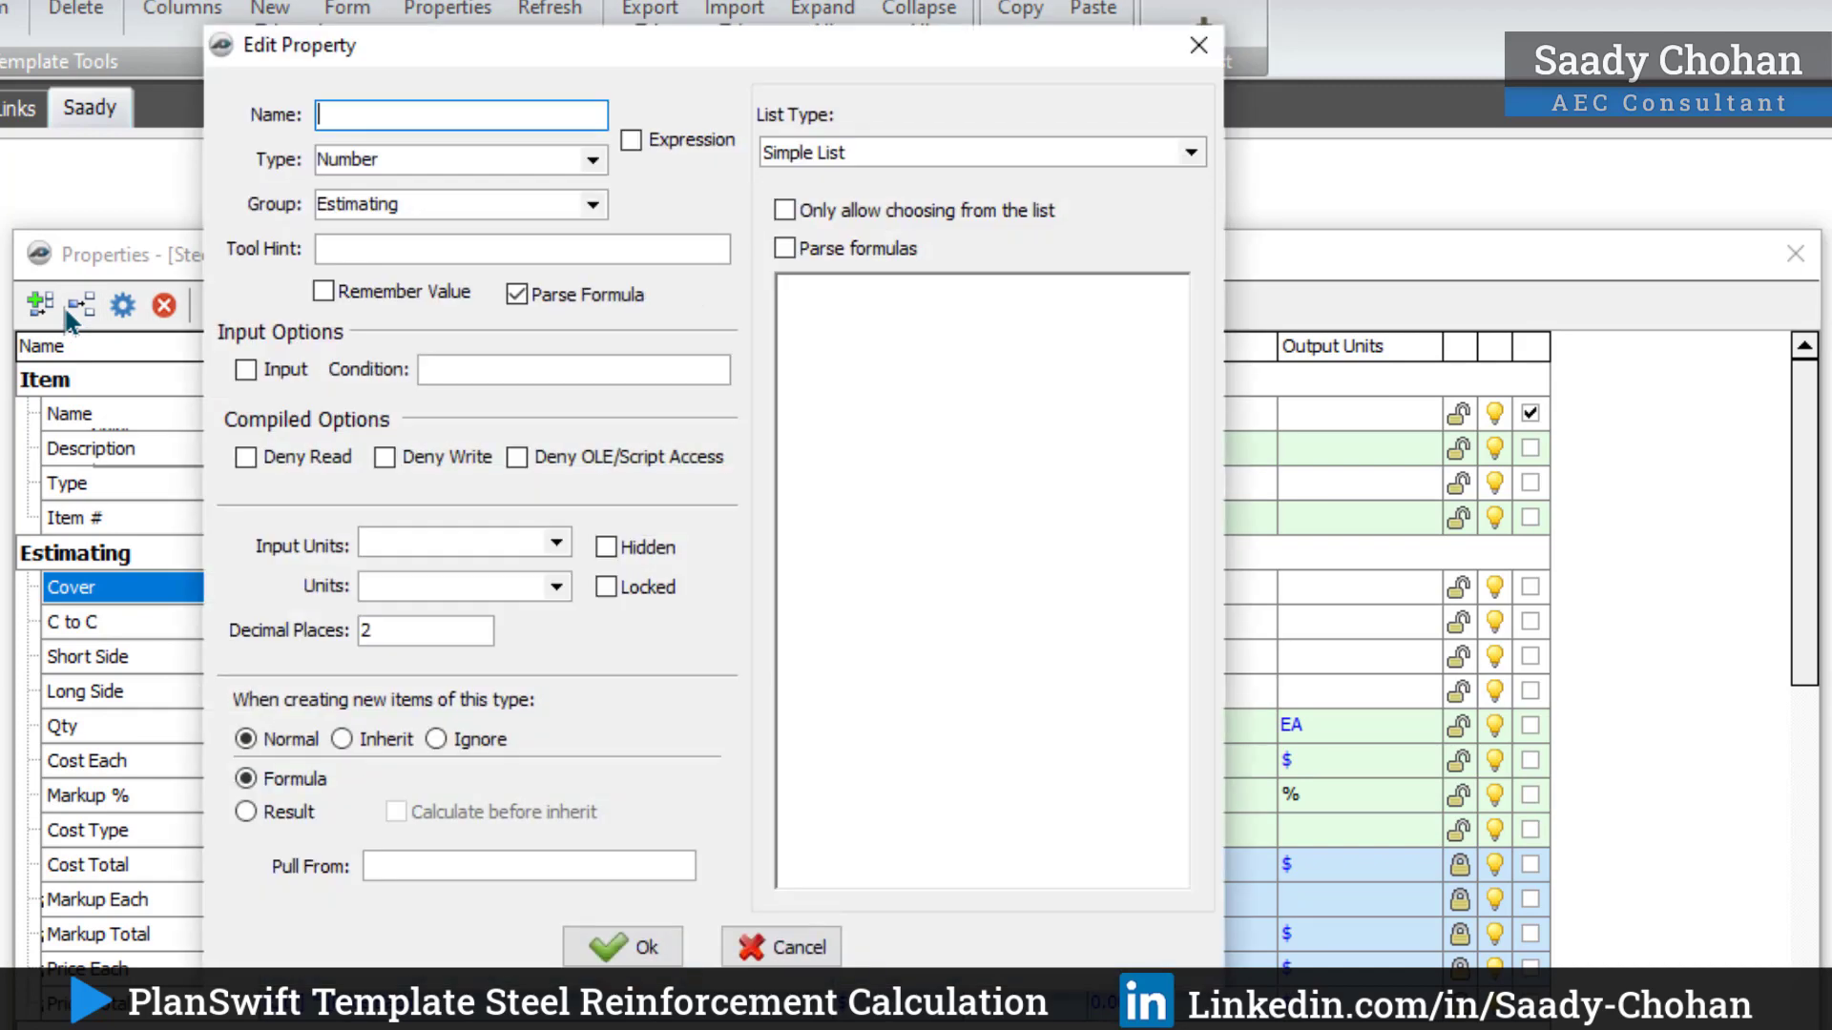
pyautogui.write('Cover Sum')
pyautogui.click(660, 952)
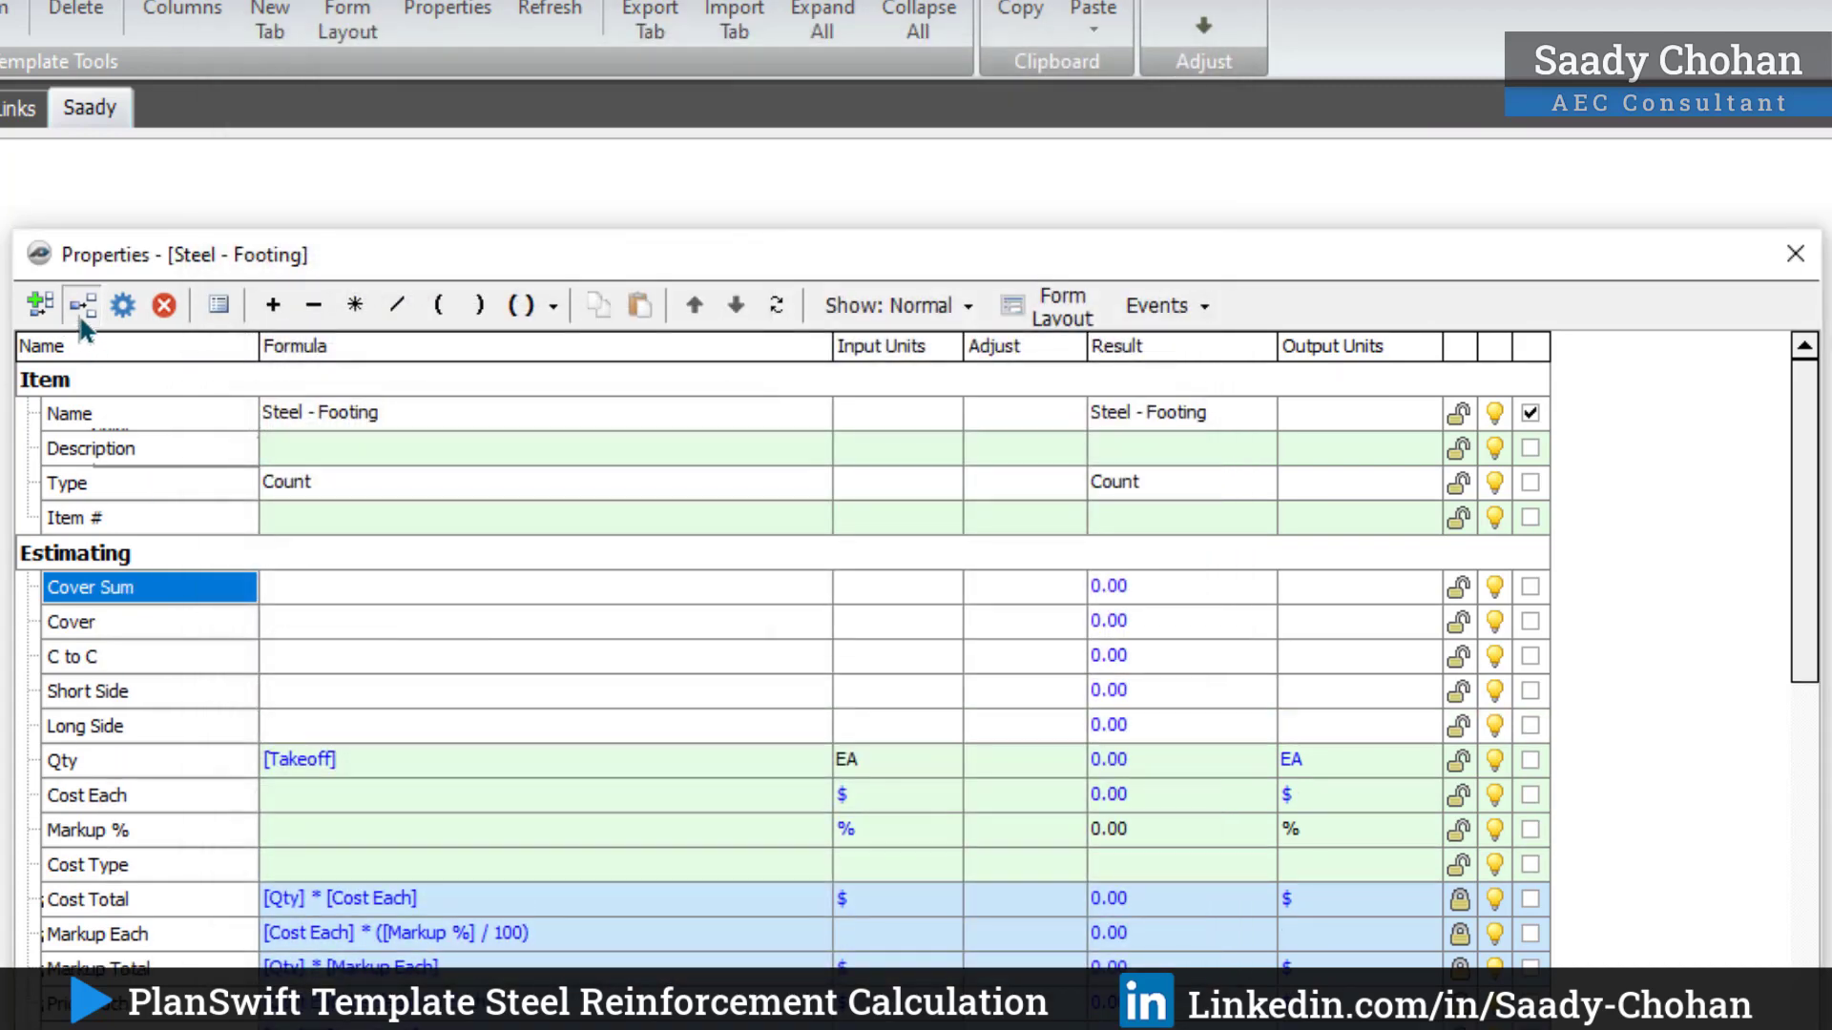
# Step: Add Cover Sides and Vertical Bends as number properties in the Estimating group
pyautogui.click(82, 320)
pyautogui.write('Cover ')
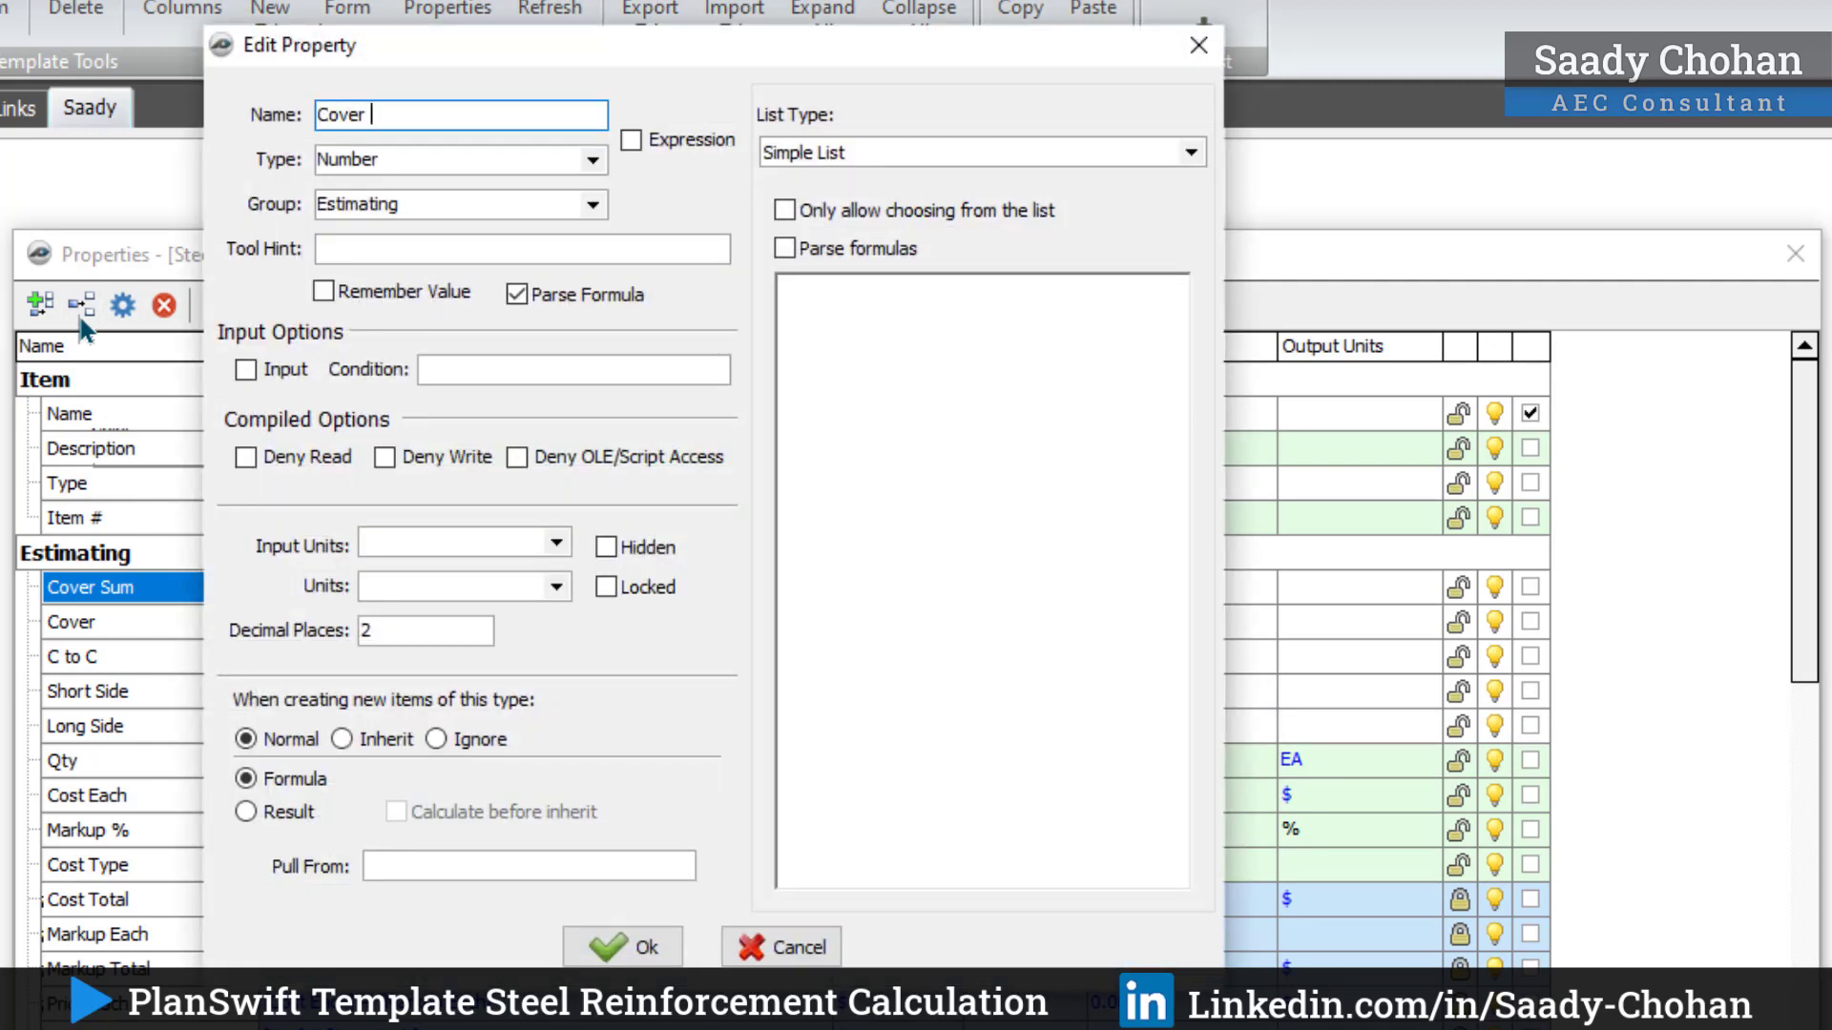
pyautogui.write('Sides')
pyautogui.click(625, 947)
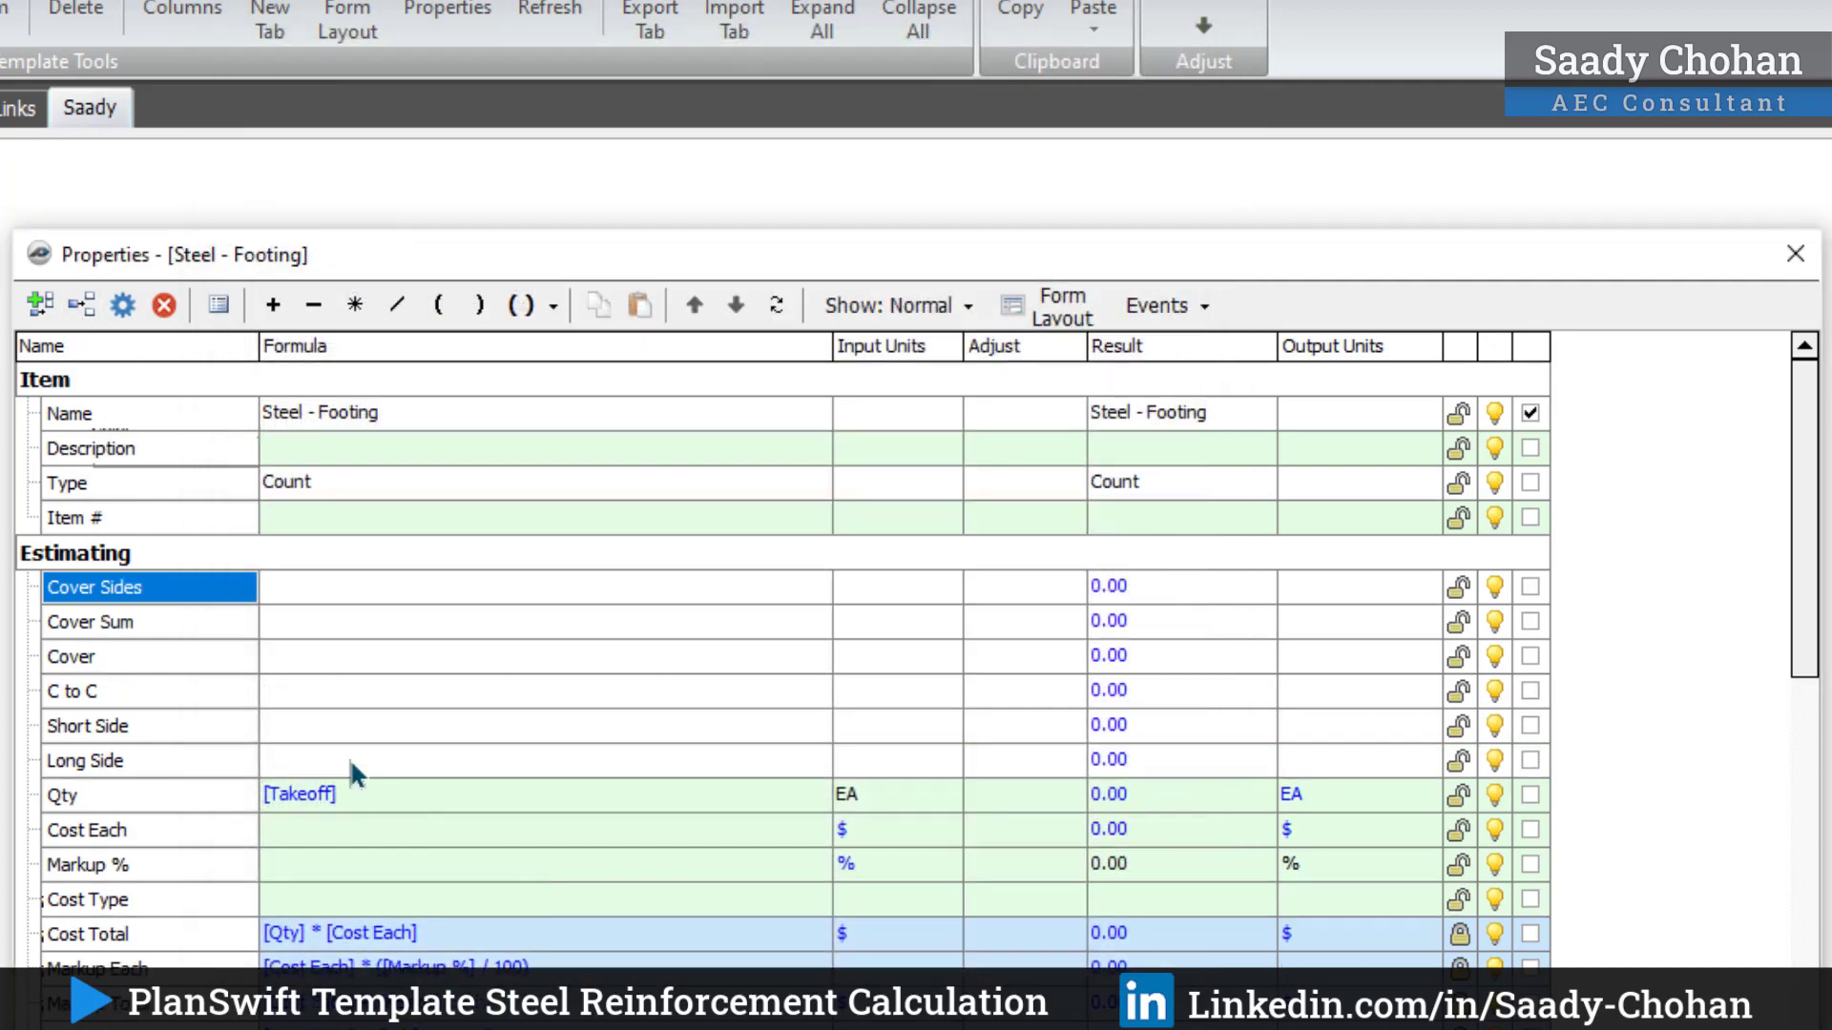
pyautogui.click(89, 320)
pyautogui.write('Verti')
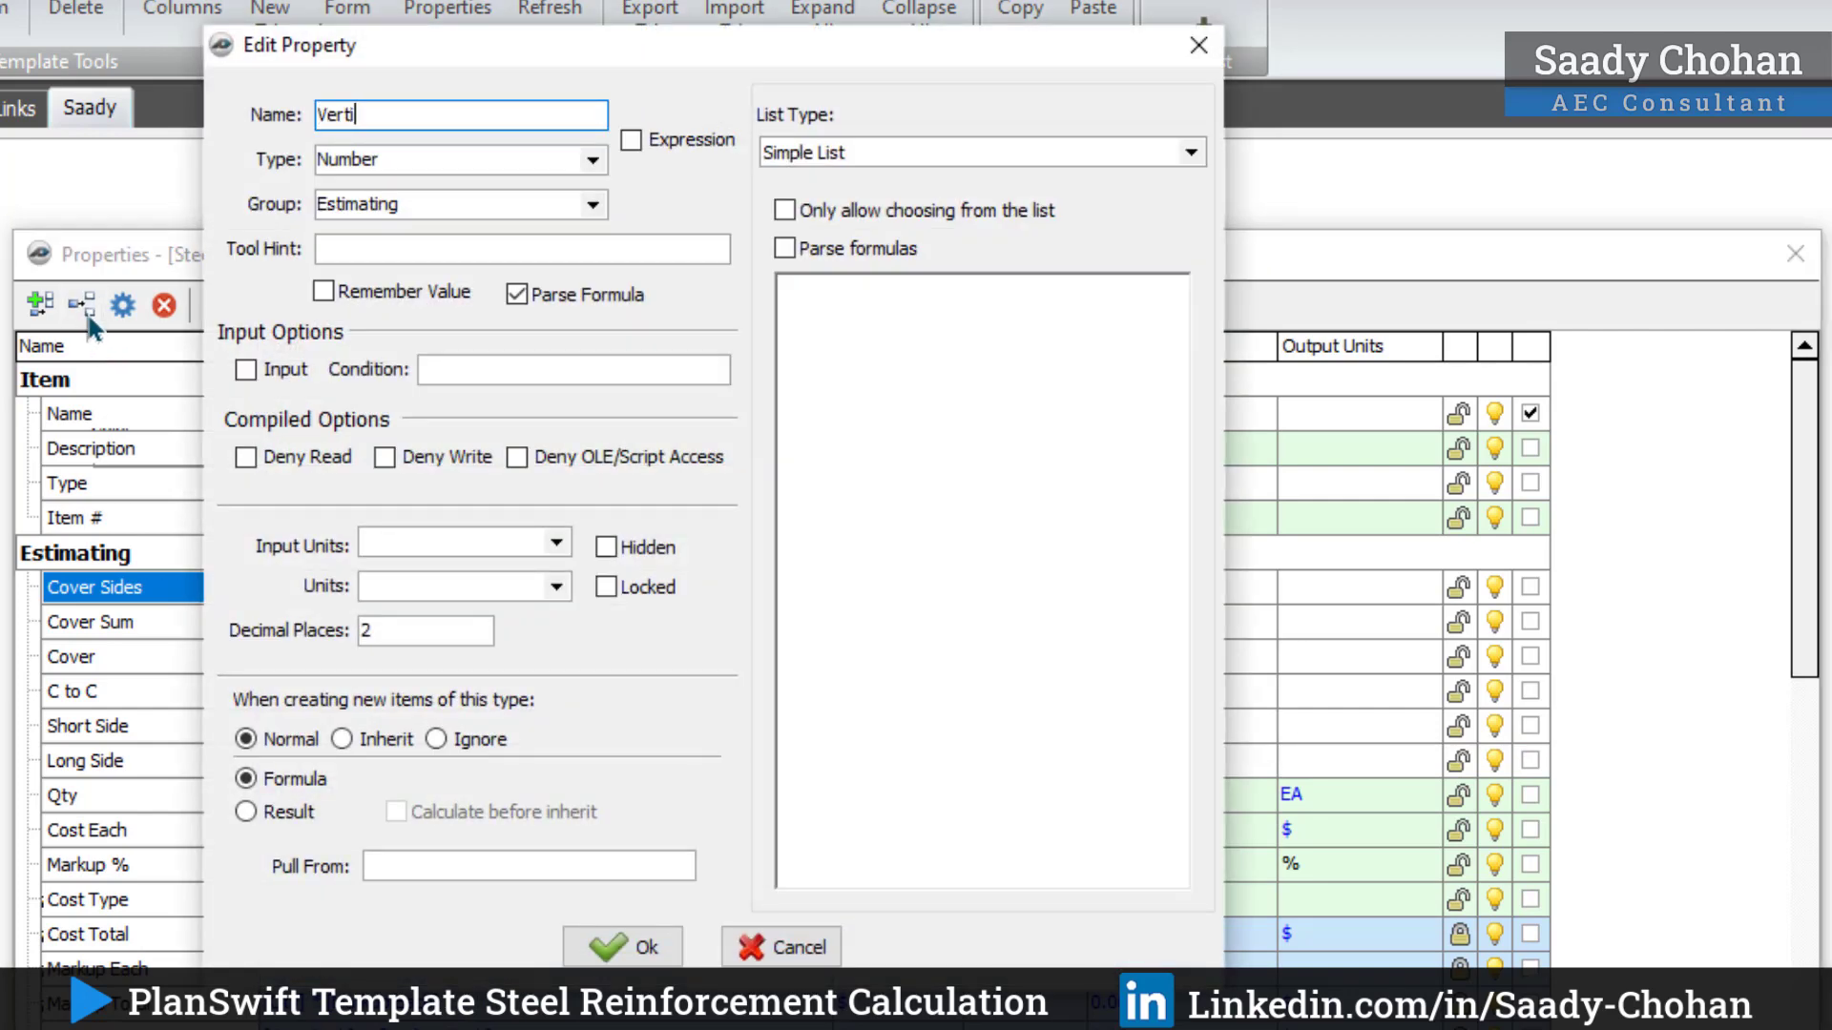
pyautogui.write('cal Bends')
pyautogui.click(625, 947)
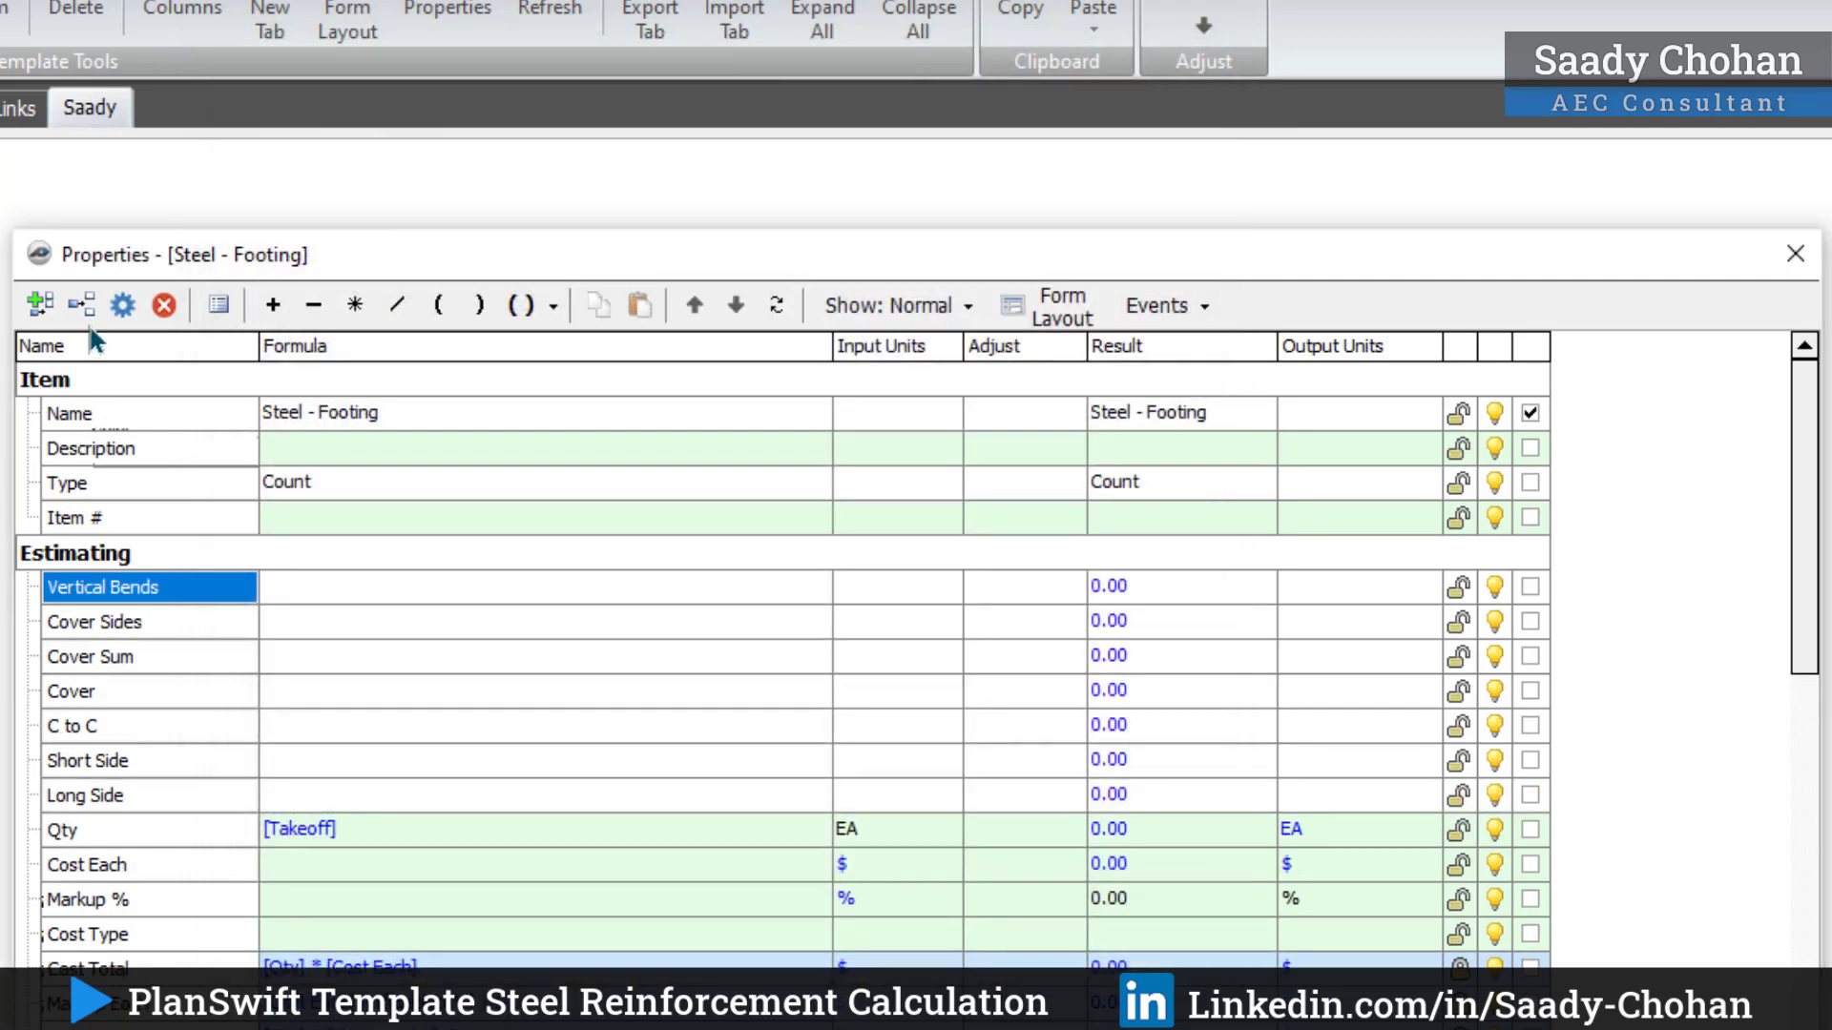
# Step: Add VB Sides and Sum of VB as number properties in the Estimating group
pyautogui.click(84, 307)
pyautogui.write('V')
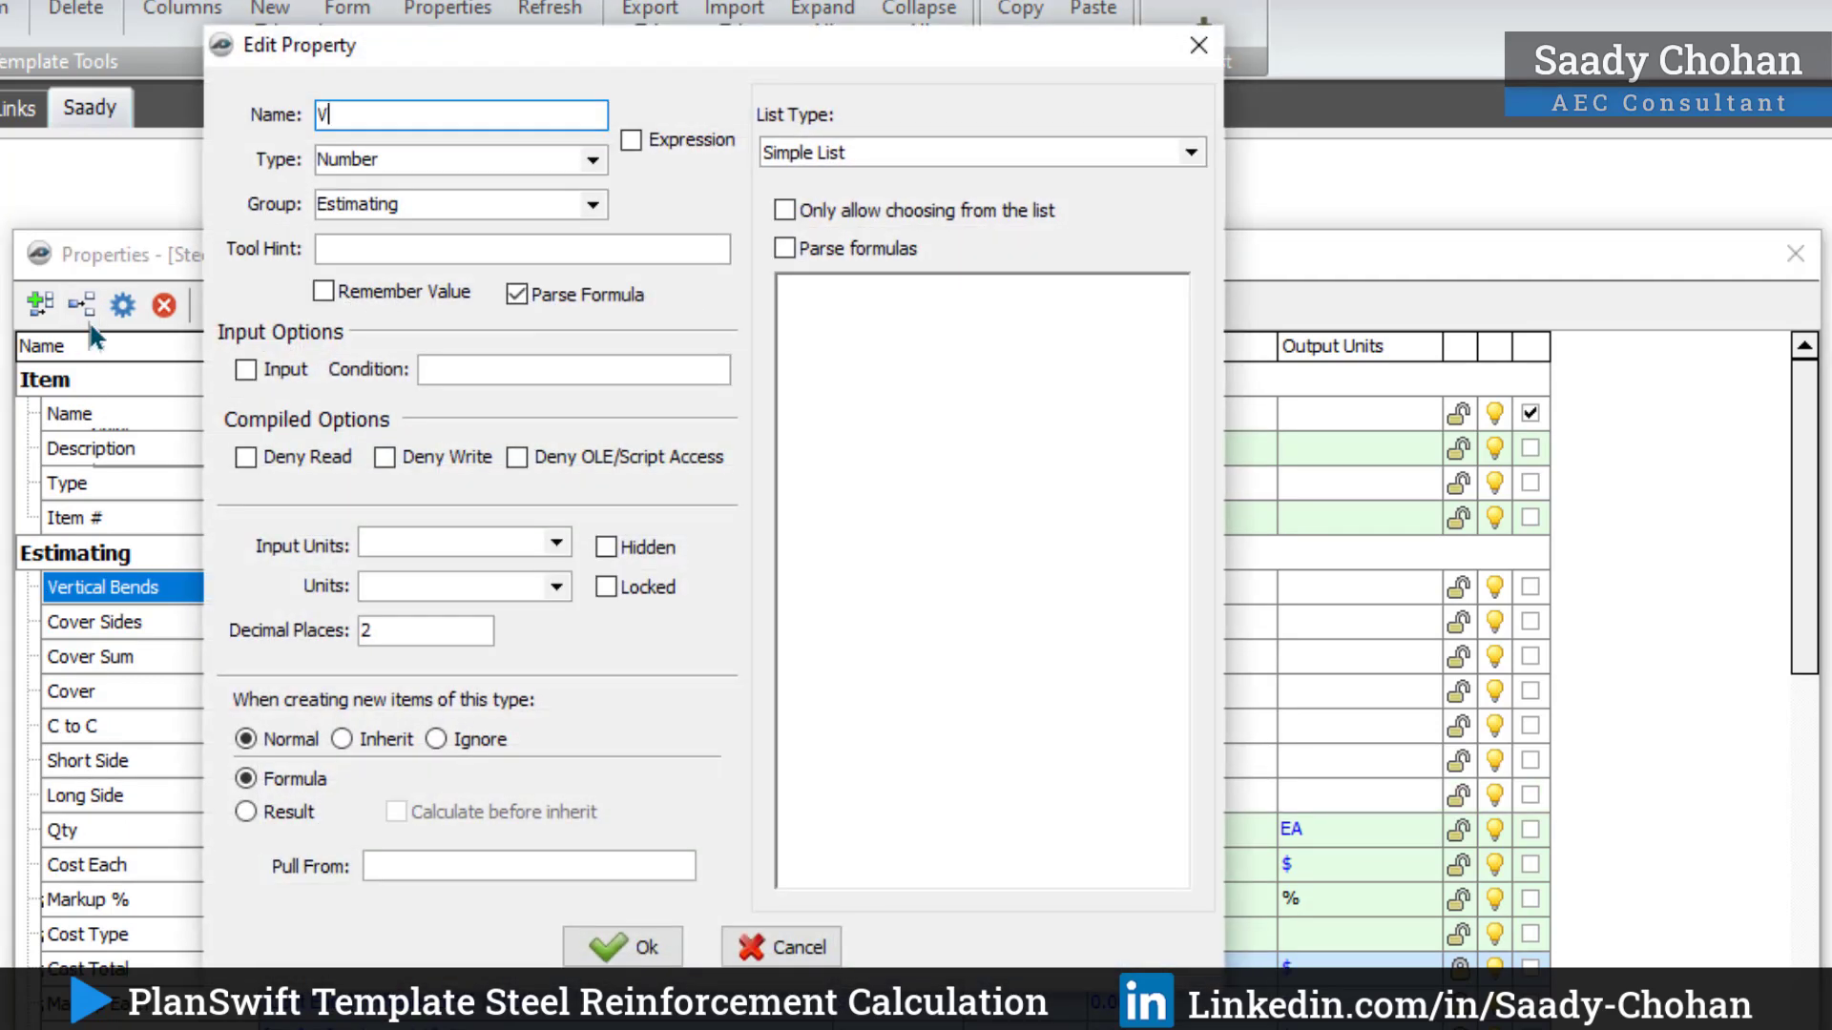
pyautogui.write('B Sides')
pyautogui.click(582, 937)
pyautogui.click(82, 308)
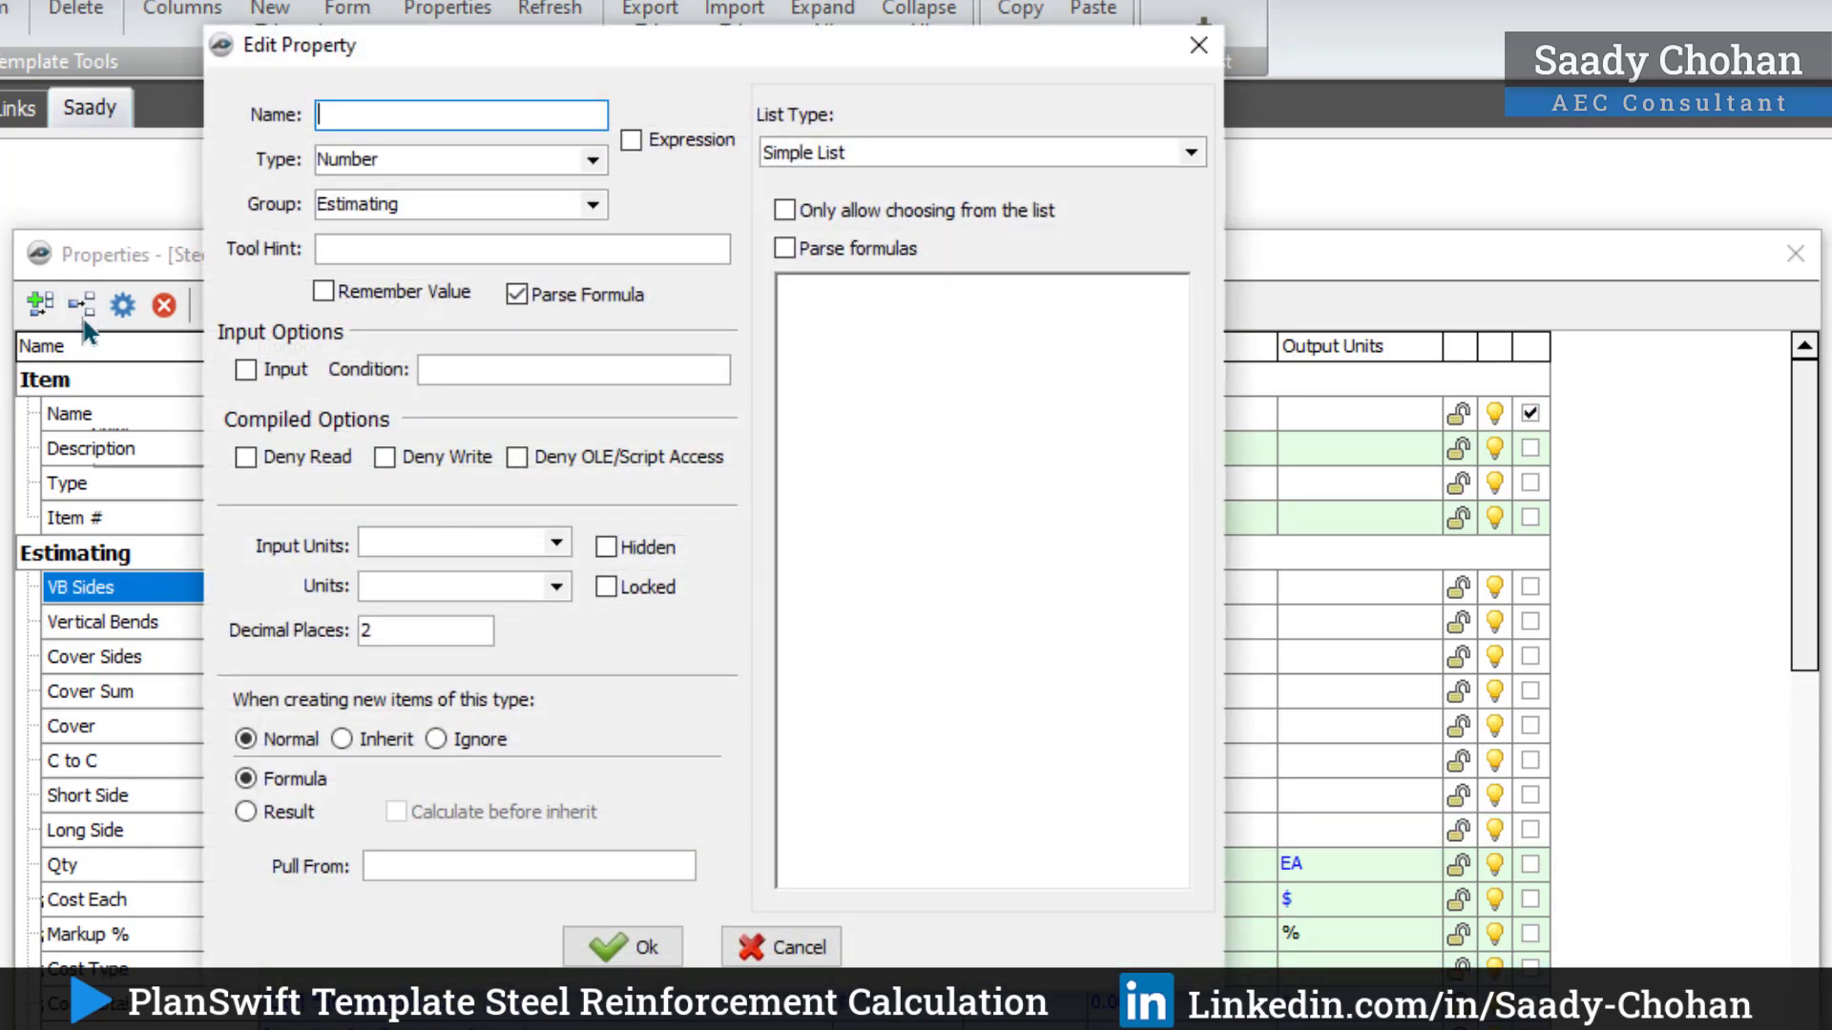
pyautogui.write('Sum of VB')
pyautogui.click(626, 940)
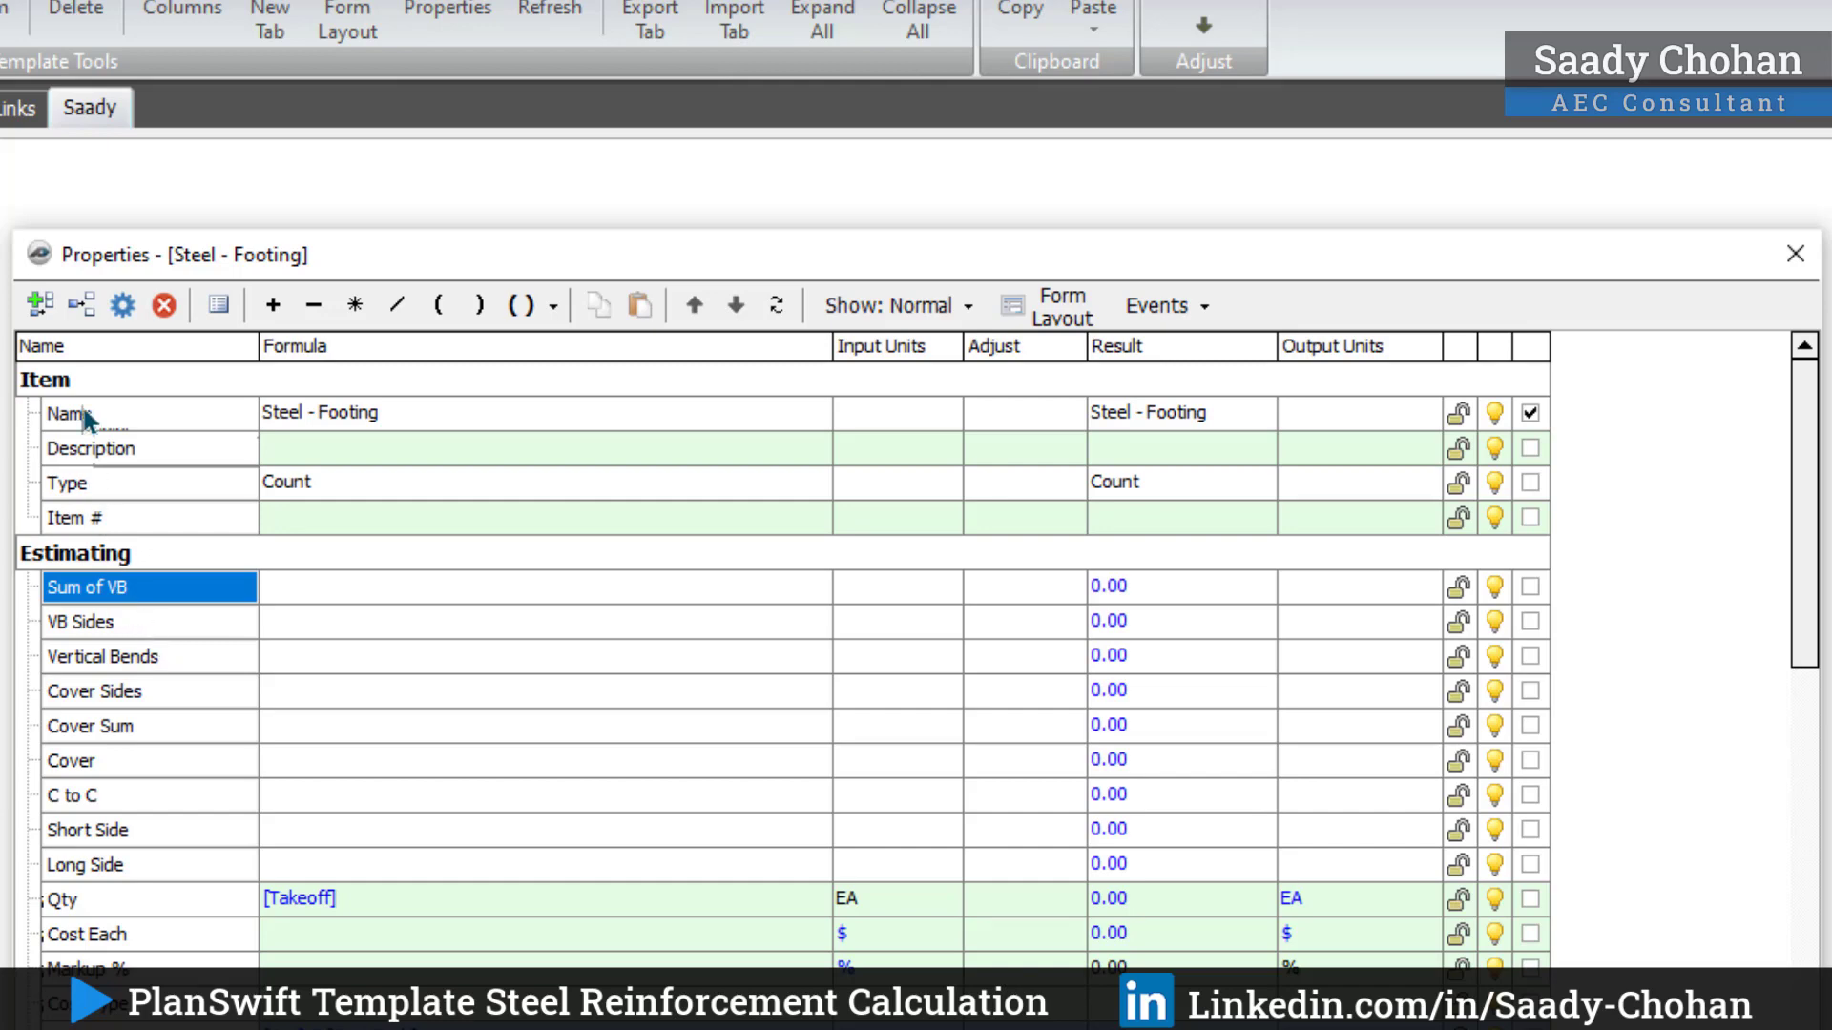
# Step: Add Short Bar Qty and Long Bar Qty as number properties in the Estimating group
pyautogui.click(83, 310)
pyautogui.write('S')
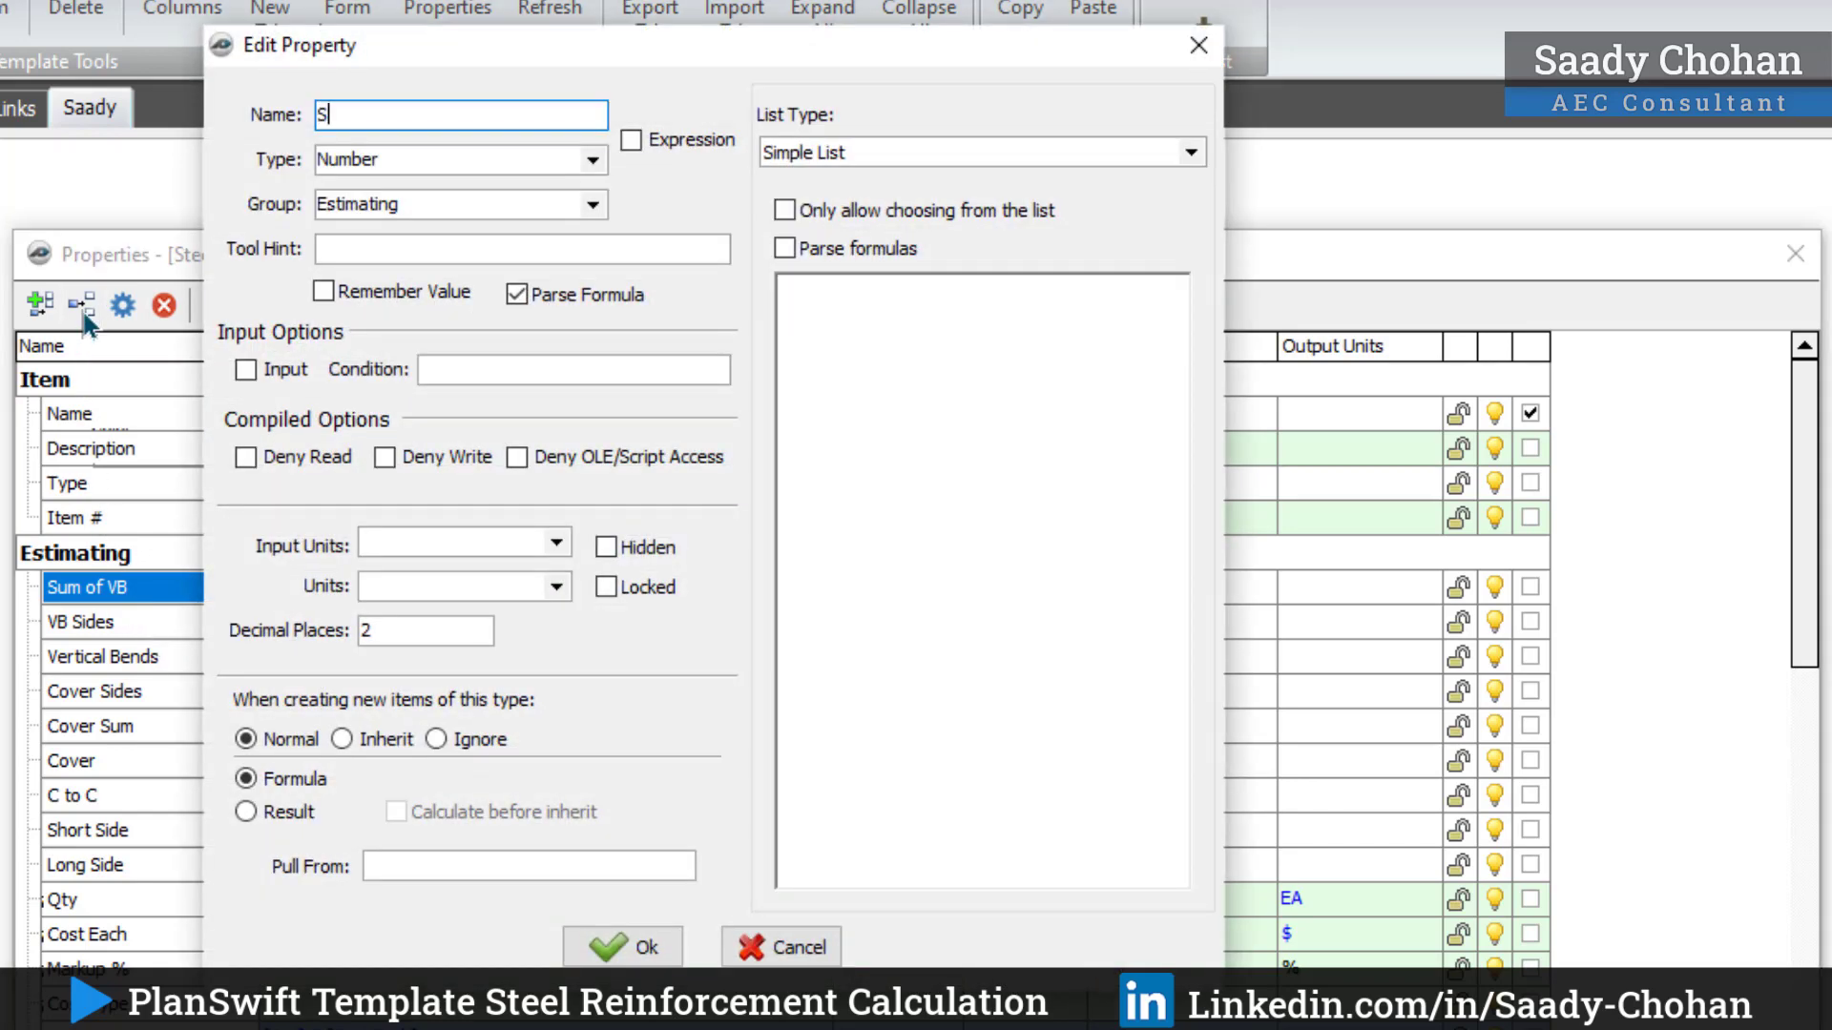
pyautogui.write('hort Bar Qty')
pyautogui.click(618, 949)
pyautogui.click(82, 322)
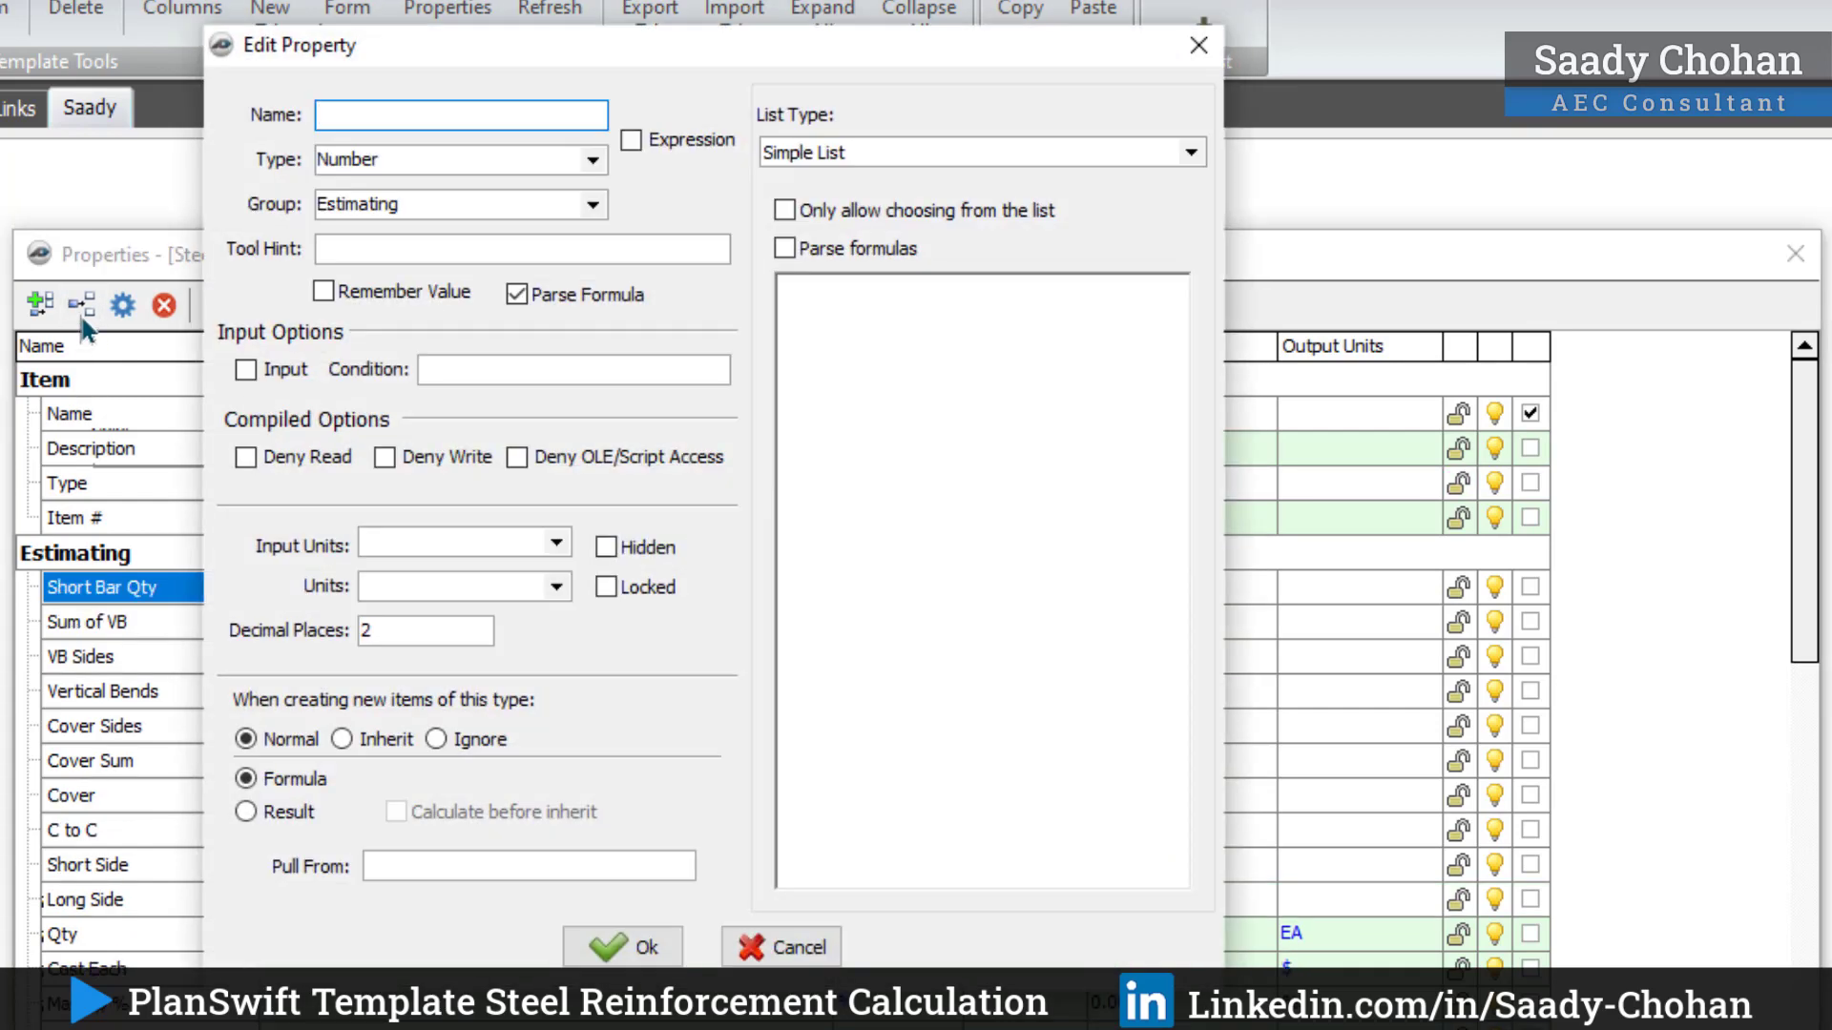
pyautogui.write('Long Bar Qty')
pyautogui.press('Return')
# Step: Add Bar Weight and Dia as number properties in the Estimating group
pyautogui.click(92, 315)
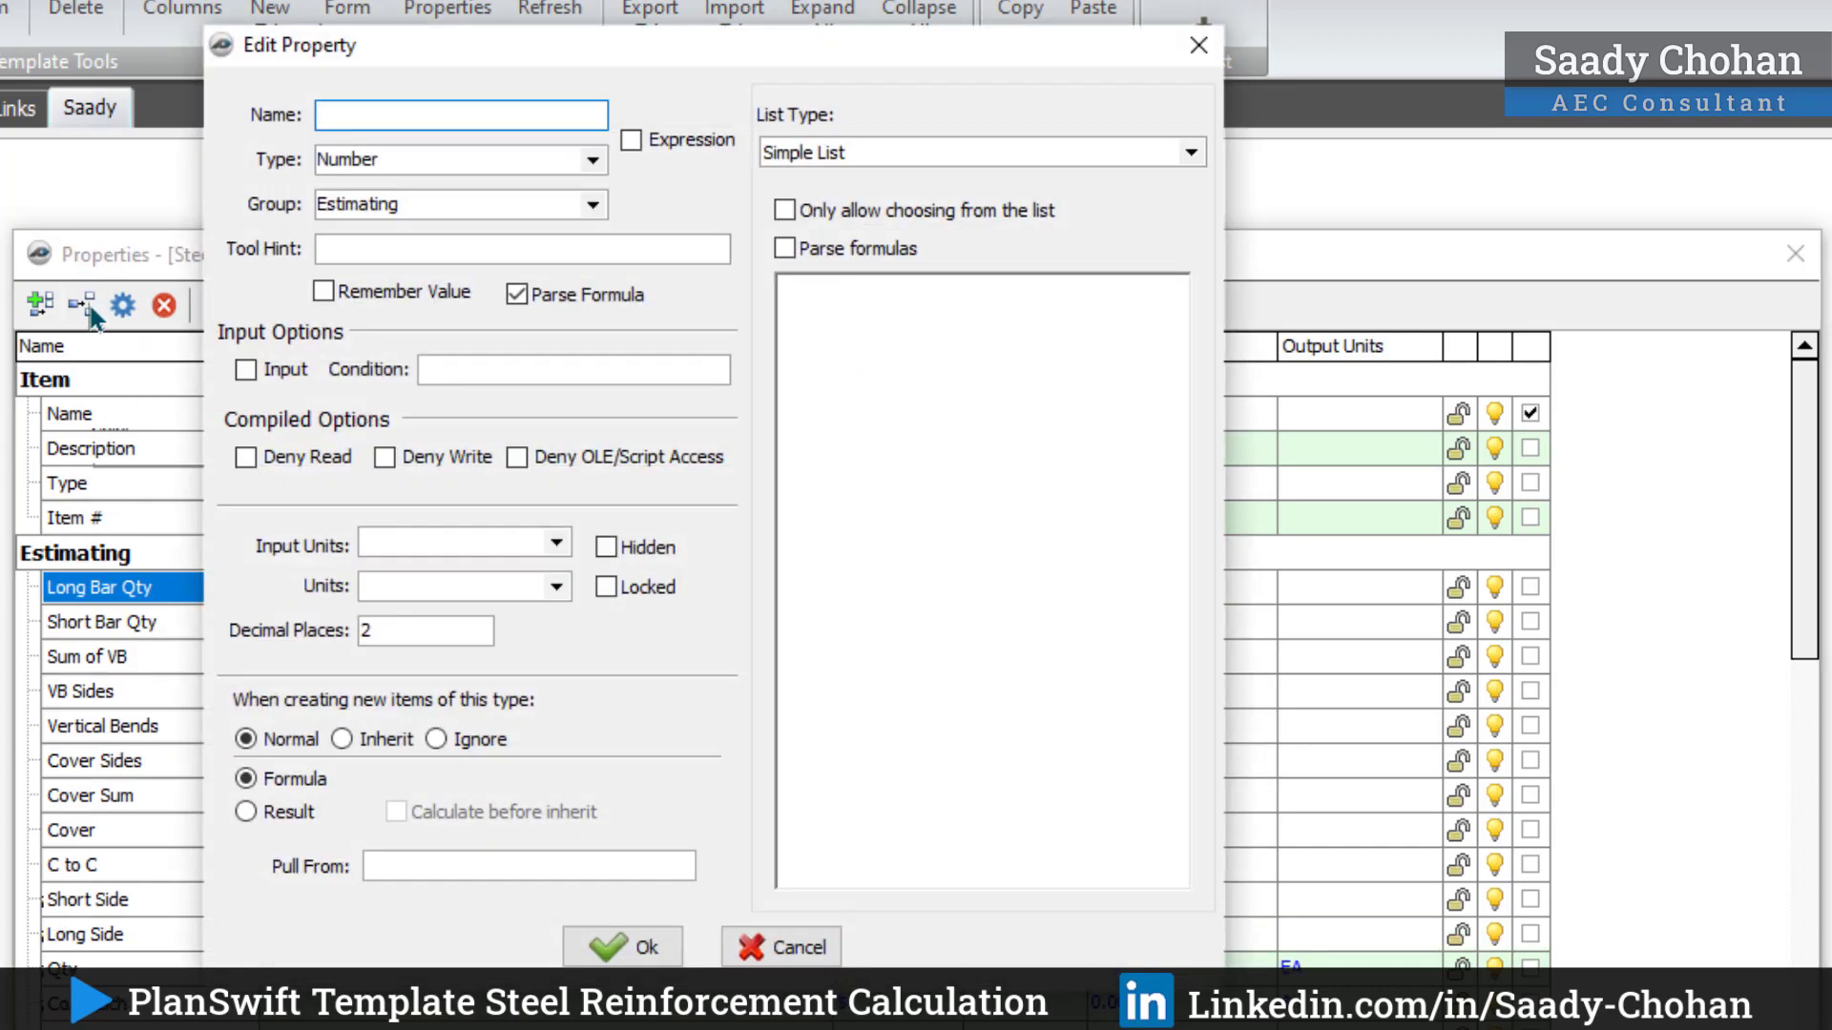
pyautogui.write('Bar Weight')
pyautogui.click(647, 963)
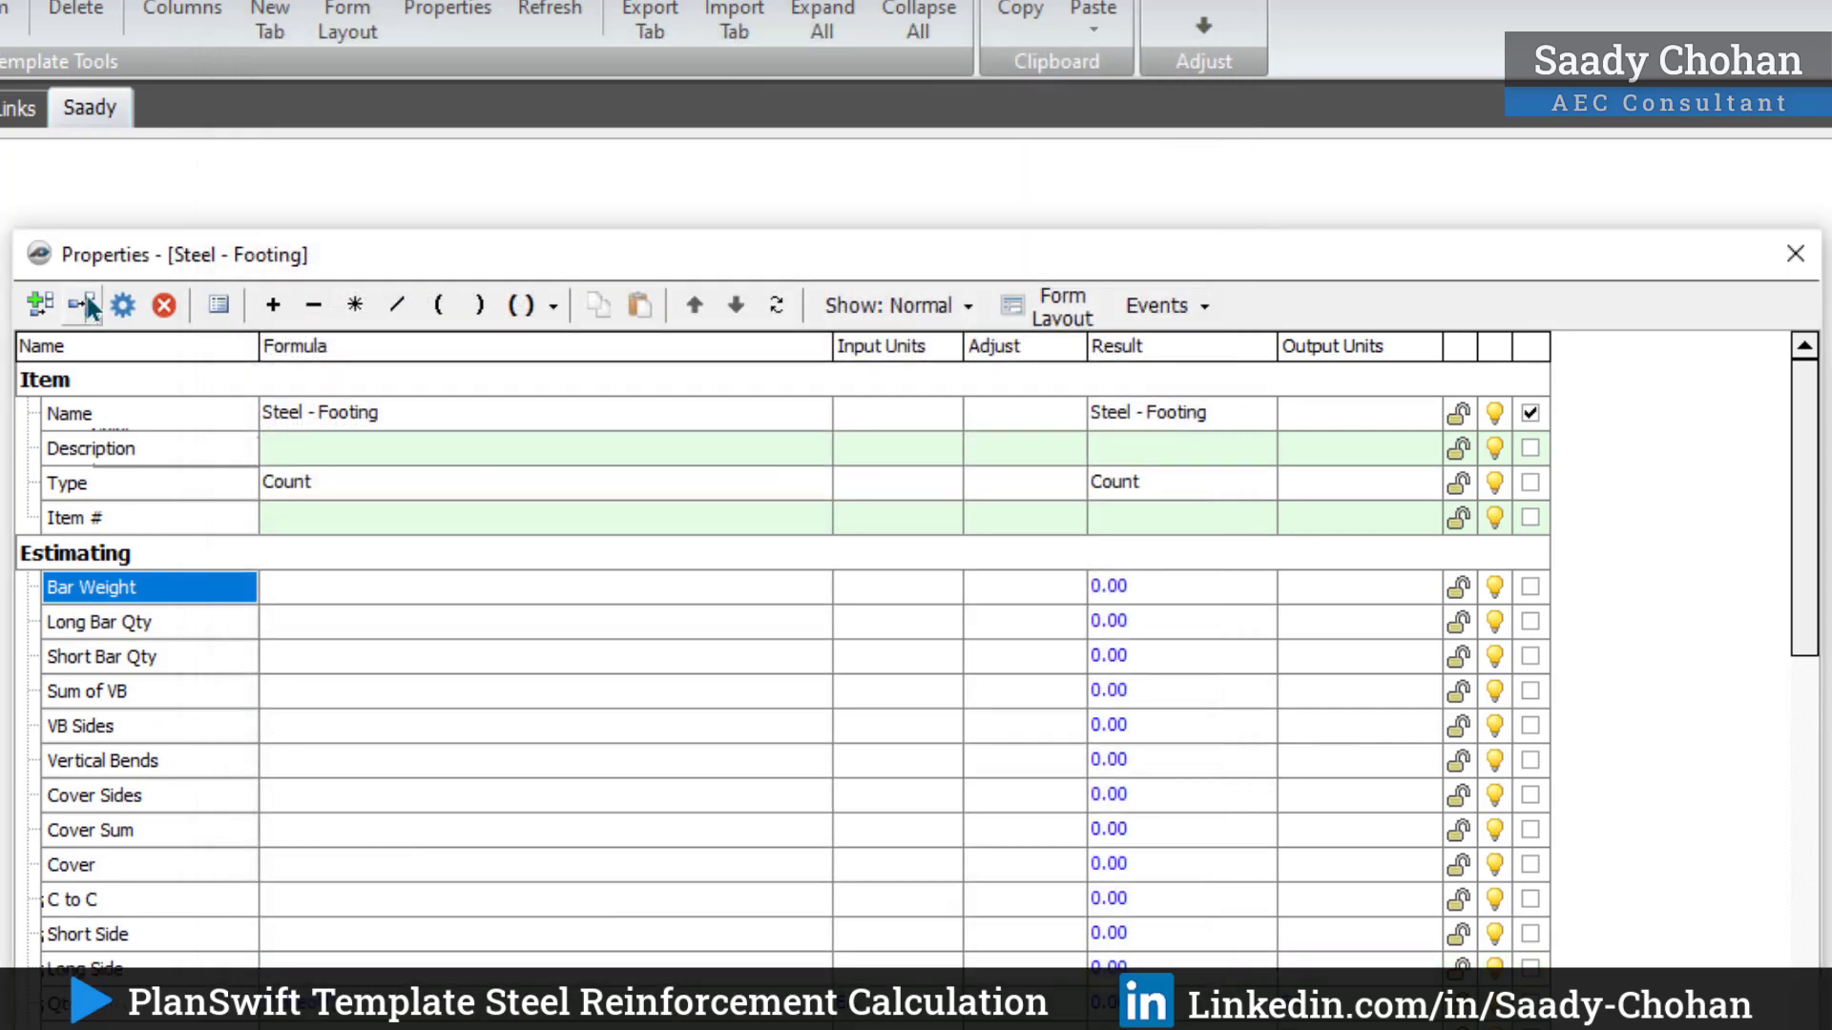
pyautogui.click(89, 306)
pyautogui.write('Dia')
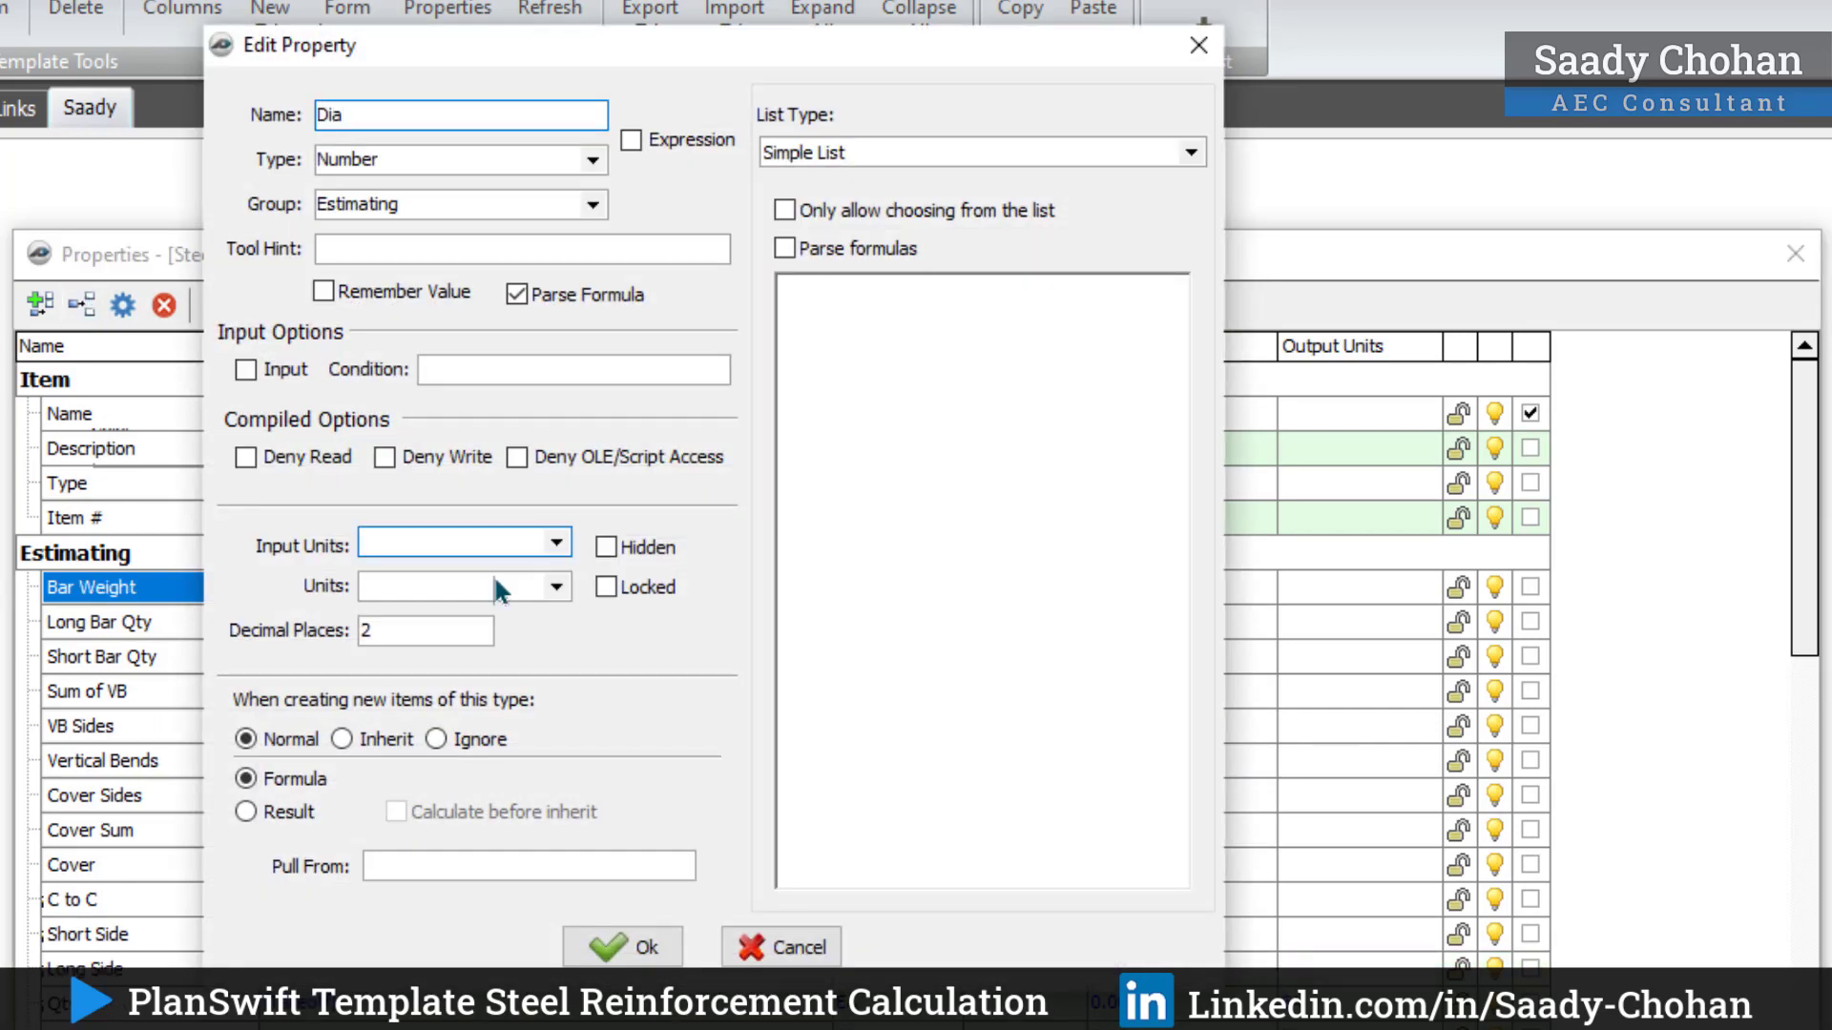
pyautogui.click(631, 948)
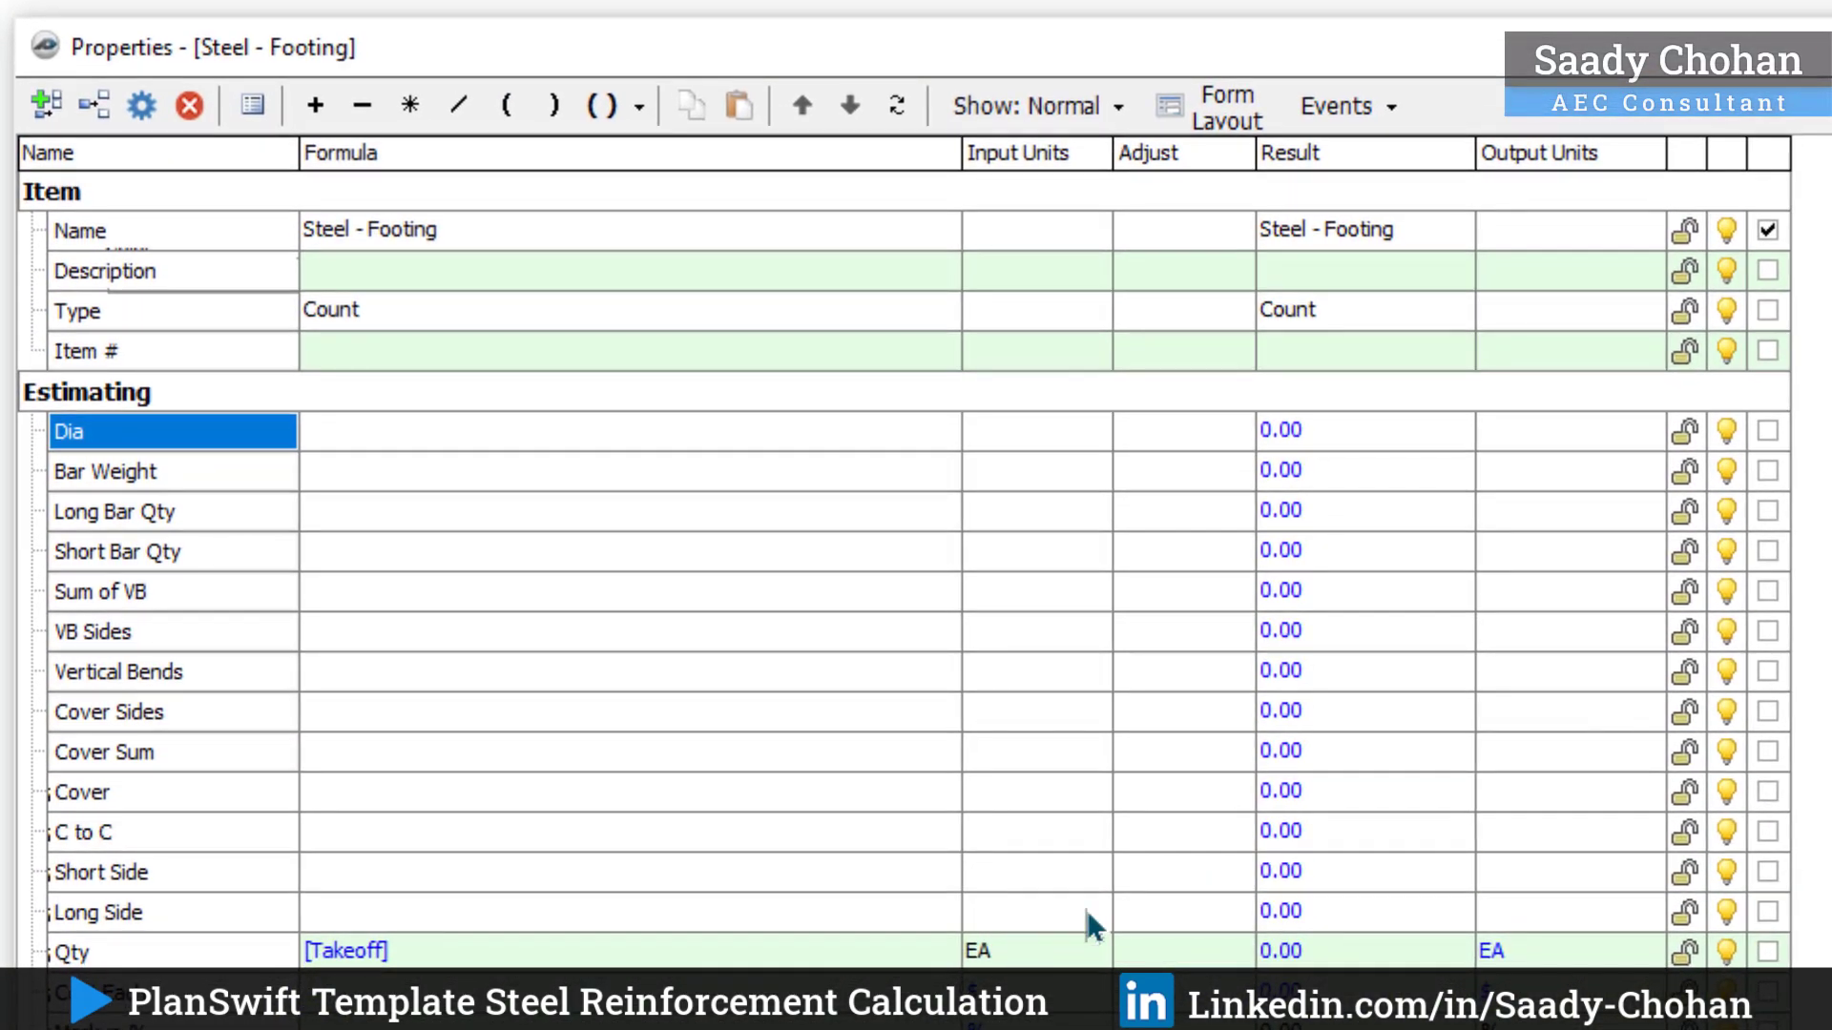
# Step: Set the input units of the Long Side and Short Side properties to M
pyautogui.click(1097, 913)
pyautogui.click(1094, 914)
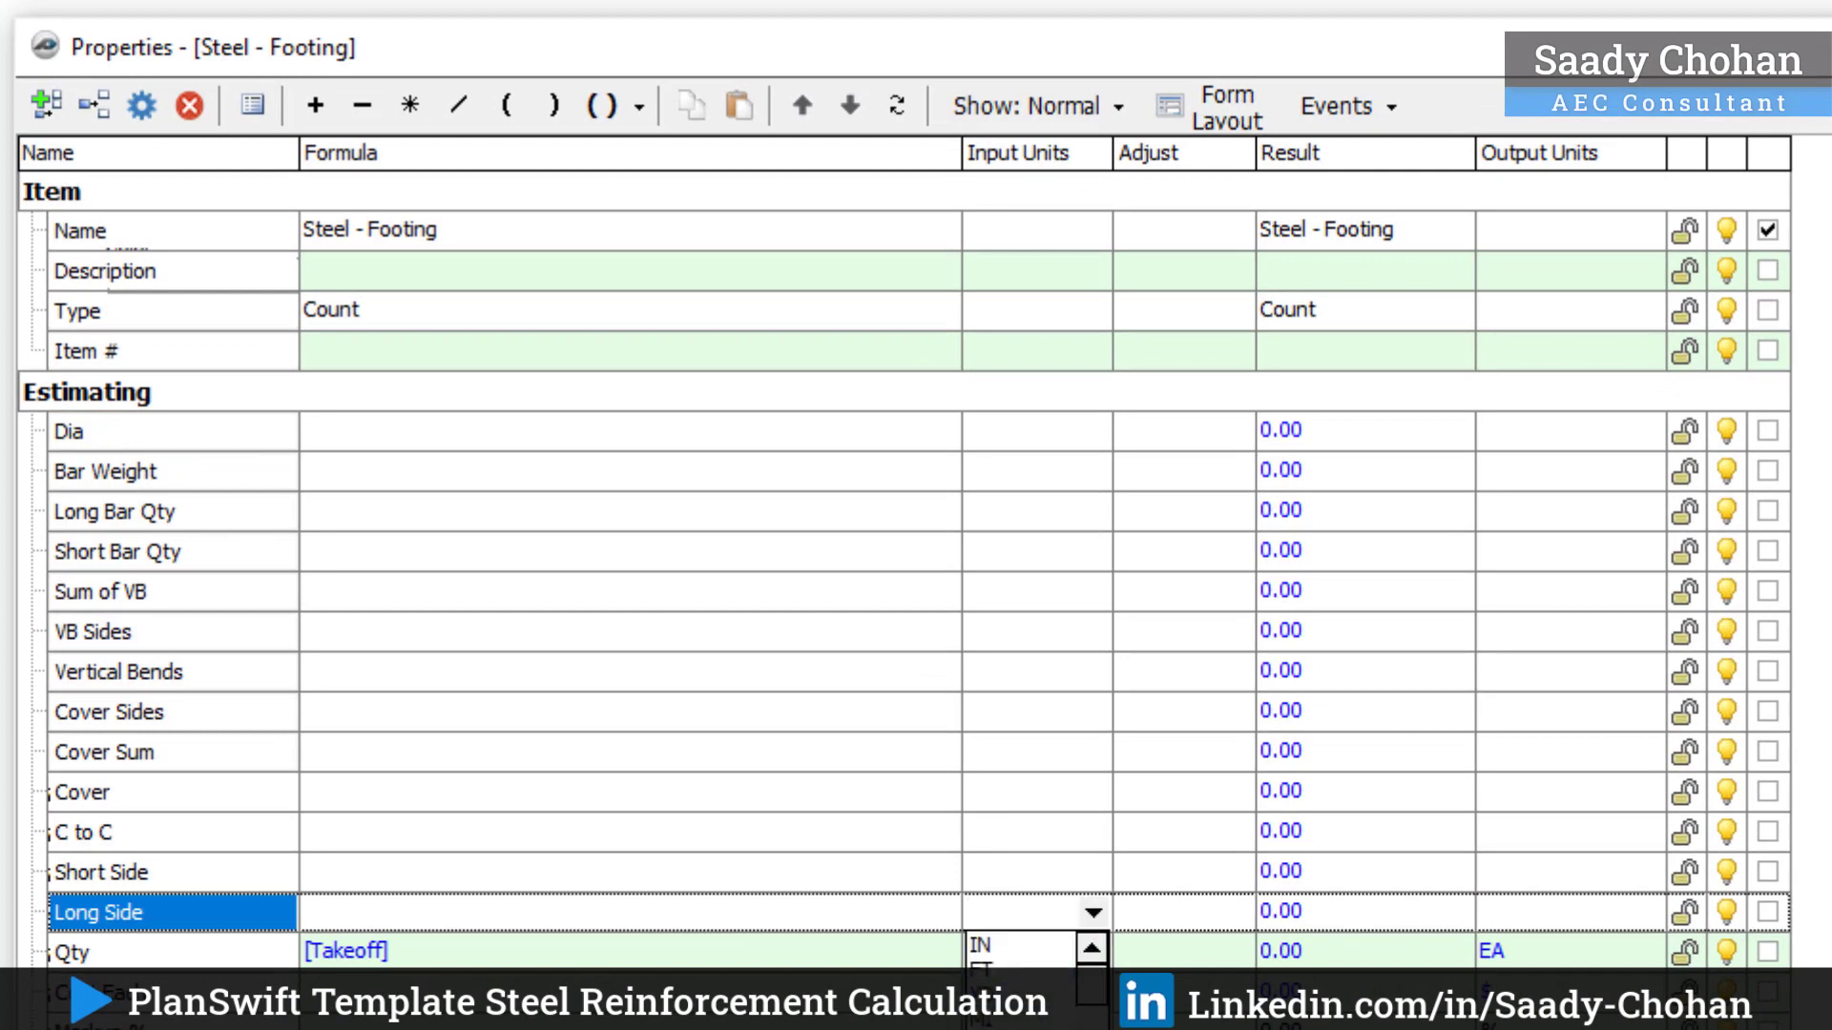
pyautogui.click(1027, 1019)
pyautogui.click(1030, 871)
pyautogui.click(1094, 871)
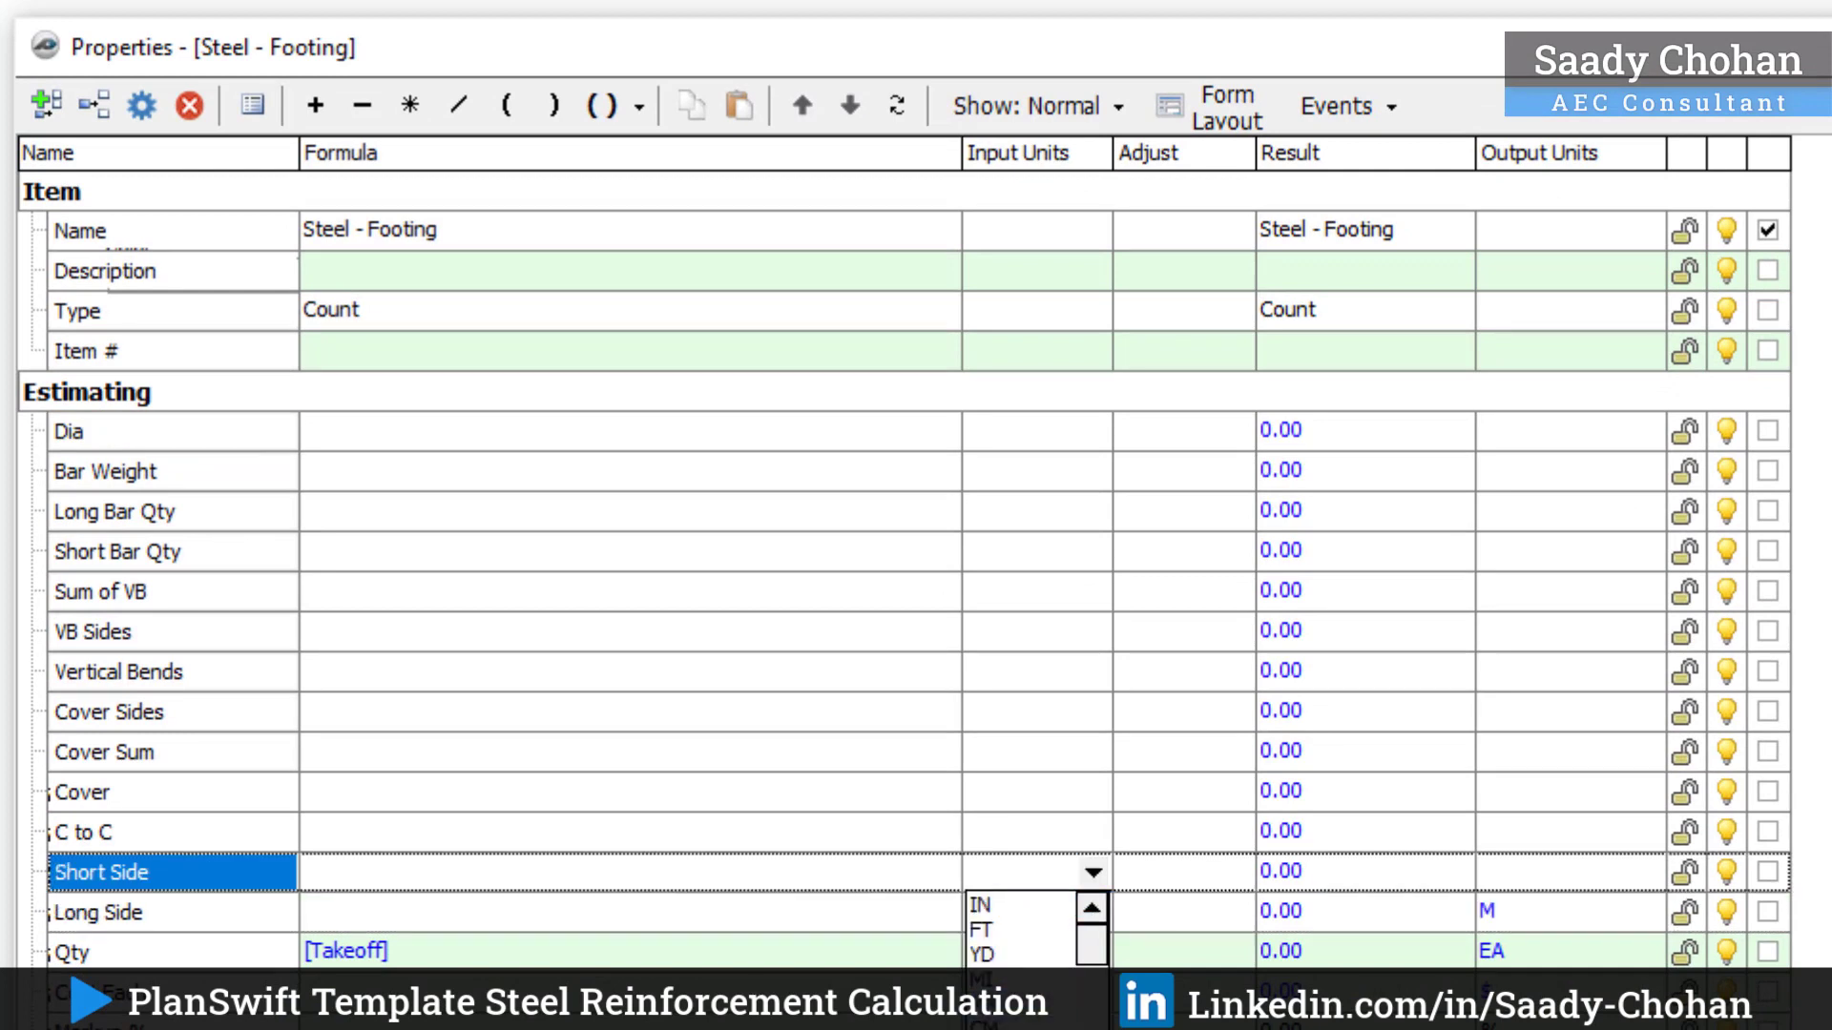
pyautogui.click(1027, 979)
# Step: Set the input units of the C to C and Cover properties to M
pyautogui.click(1024, 837)
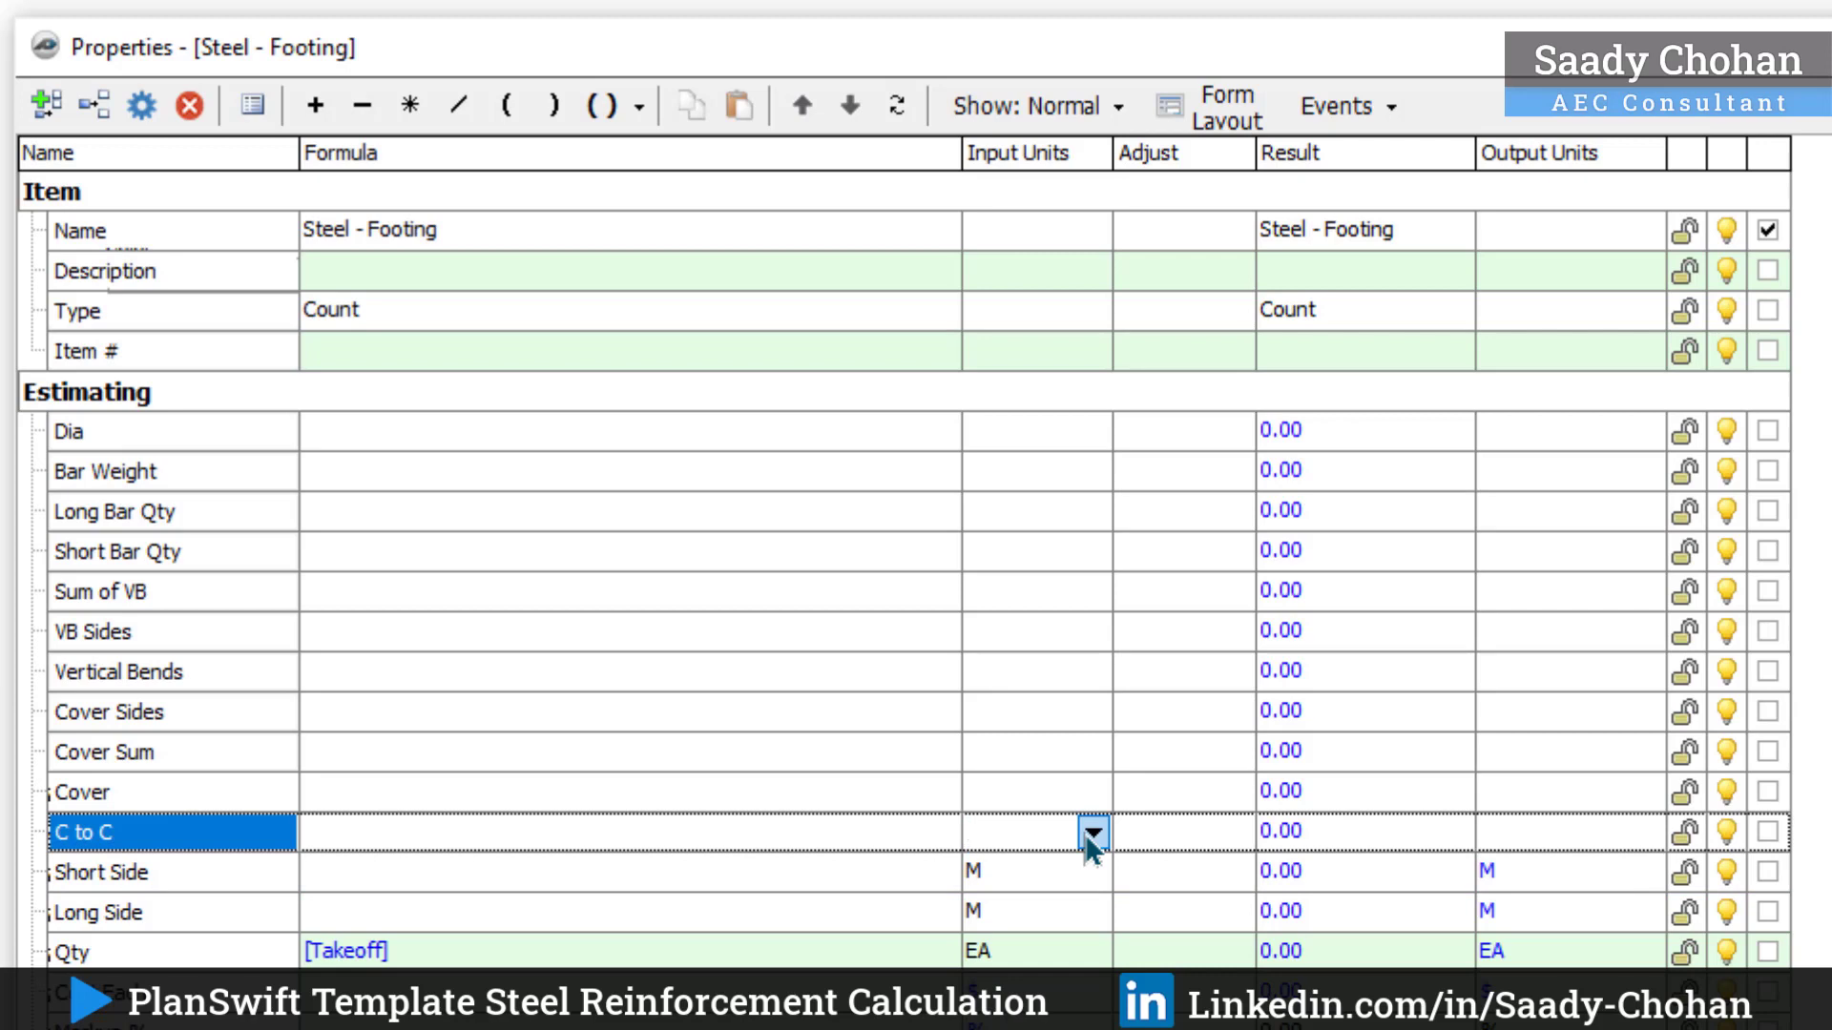
pyautogui.click(1088, 834)
pyautogui.click(1013, 1011)
pyautogui.click(1031, 793)
pyautogui.click(1091, 794)
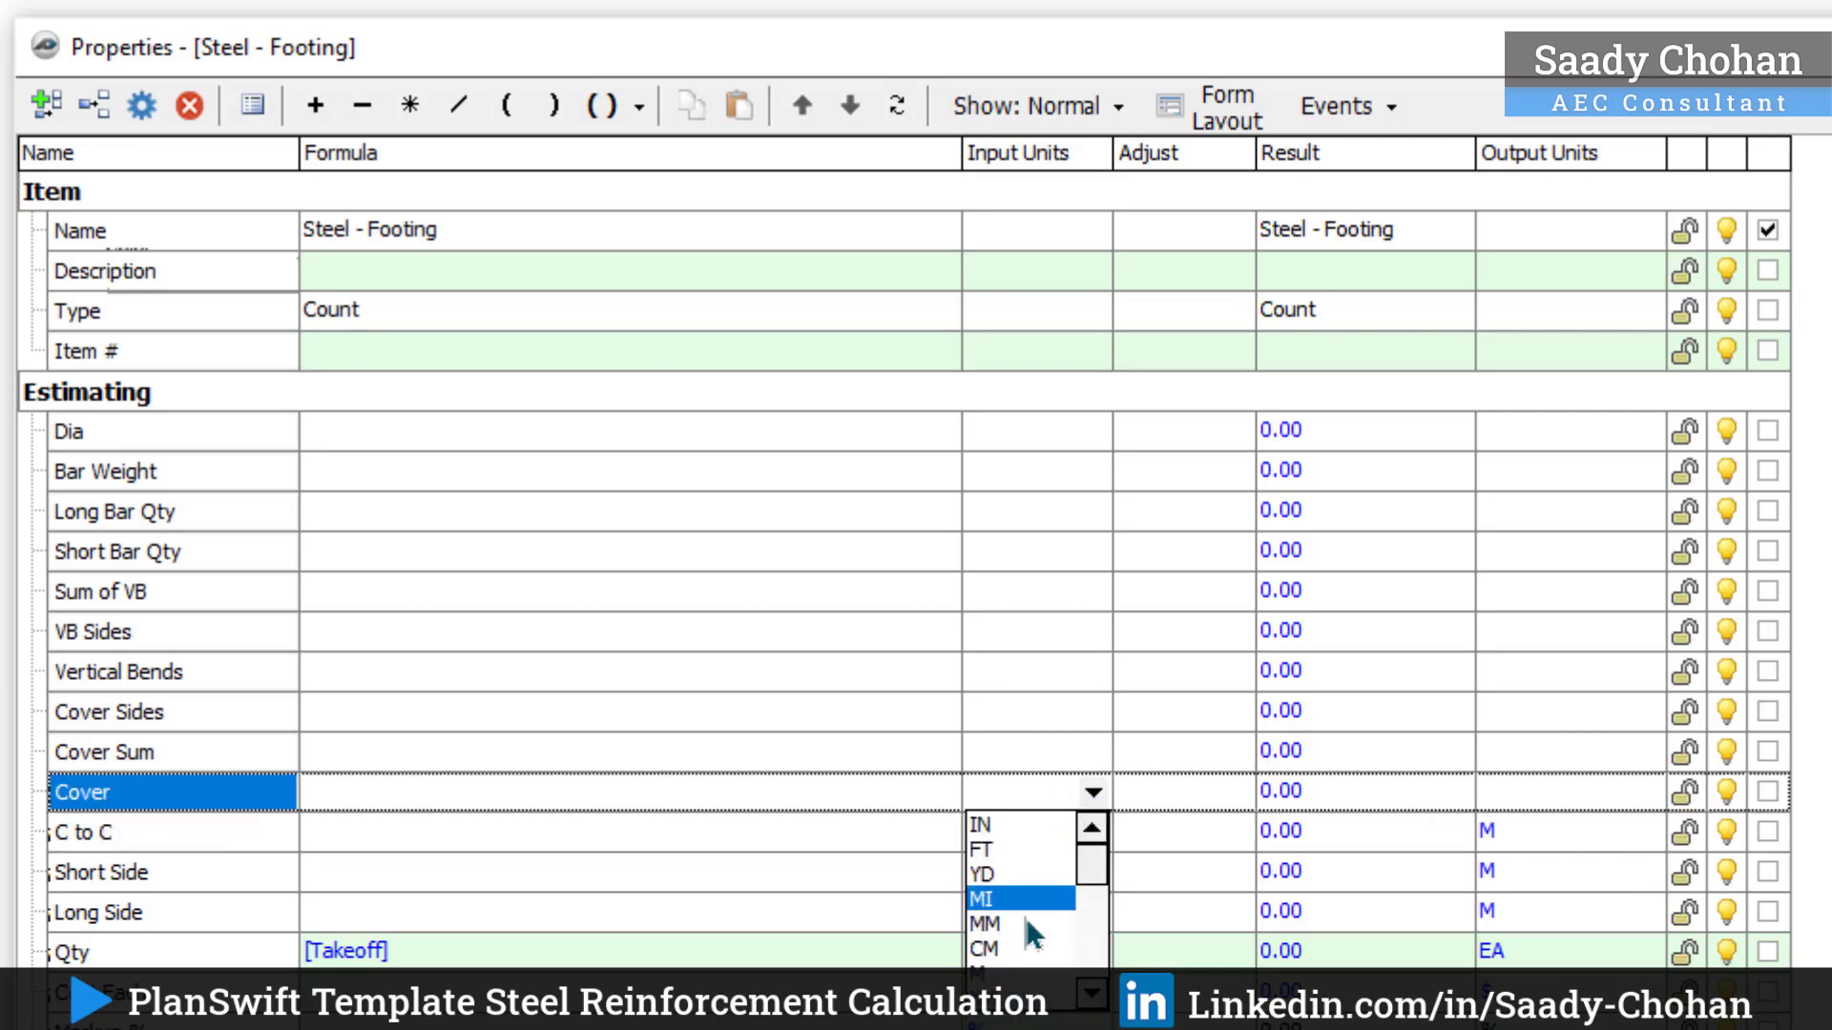
pyautogui.click(1010, 973)
# Step: Set the input units of Cover Sum to M and of Cover Sides to EA
pyautogui.click(1038, 759)
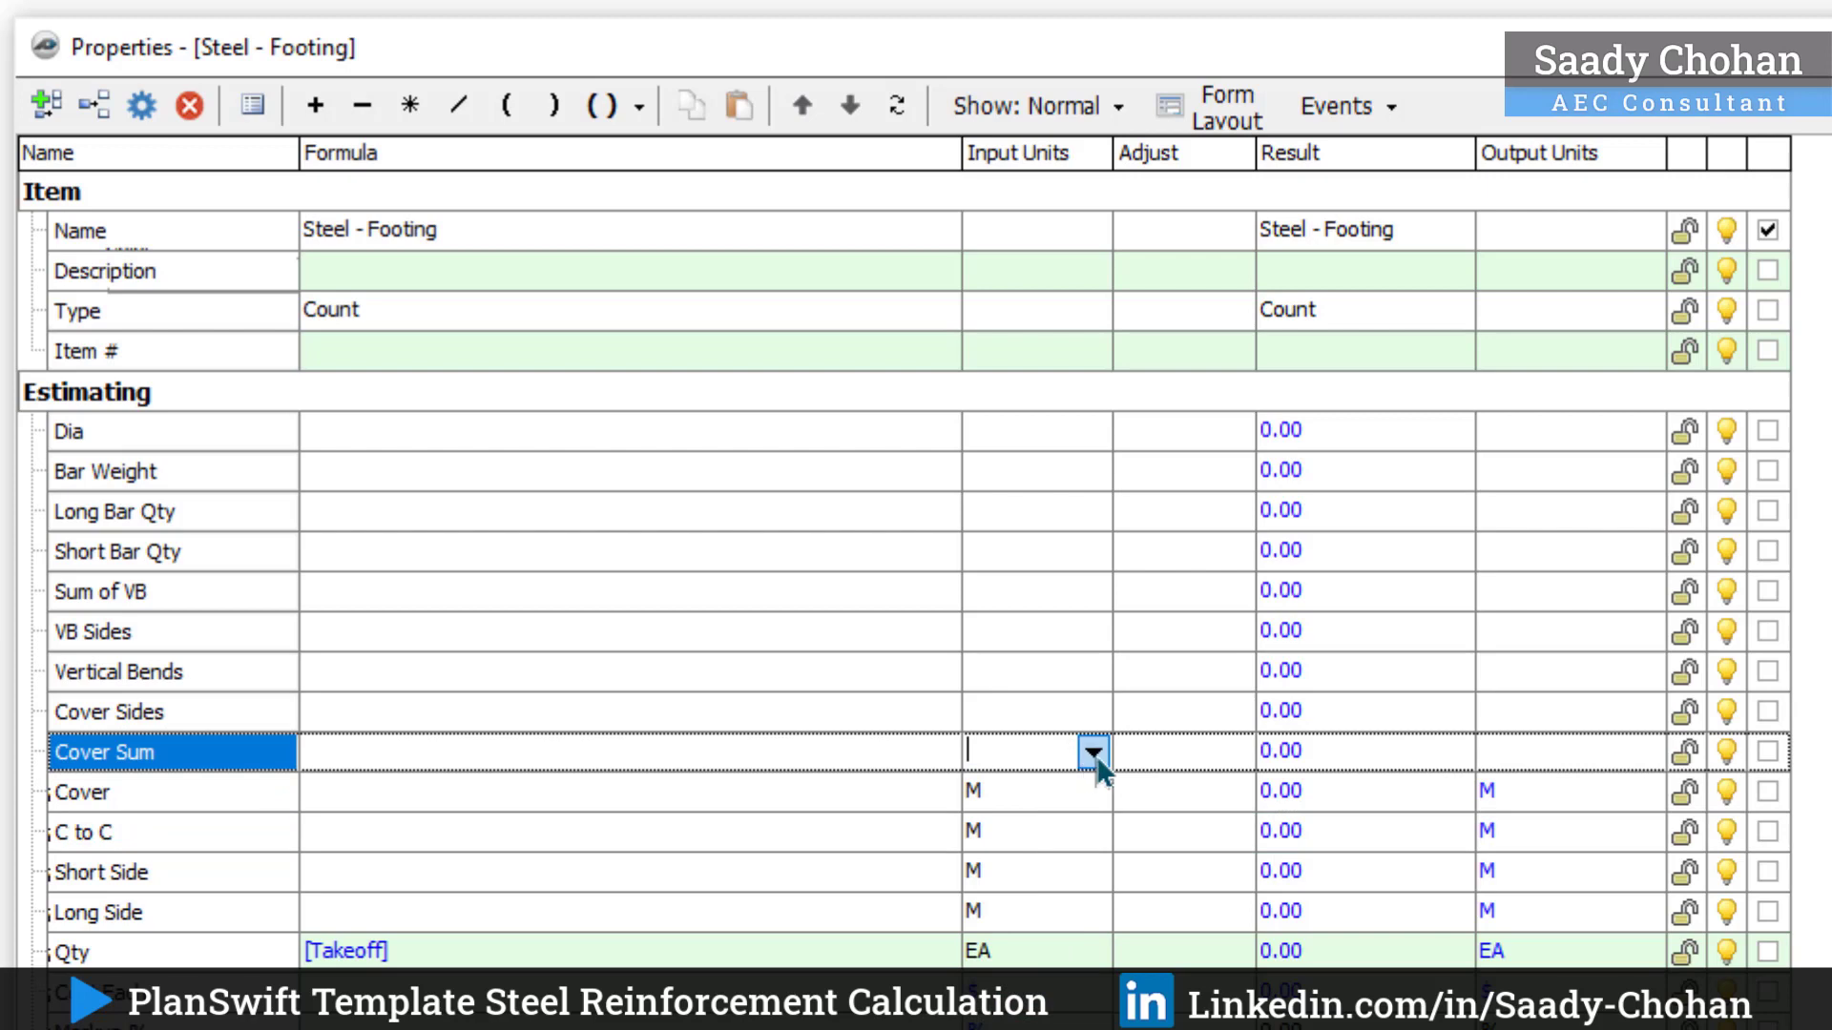
pyautogui.click(1096, 756)
pyautogui.click(1011, 933)
pyautogui.click(1077, 725)
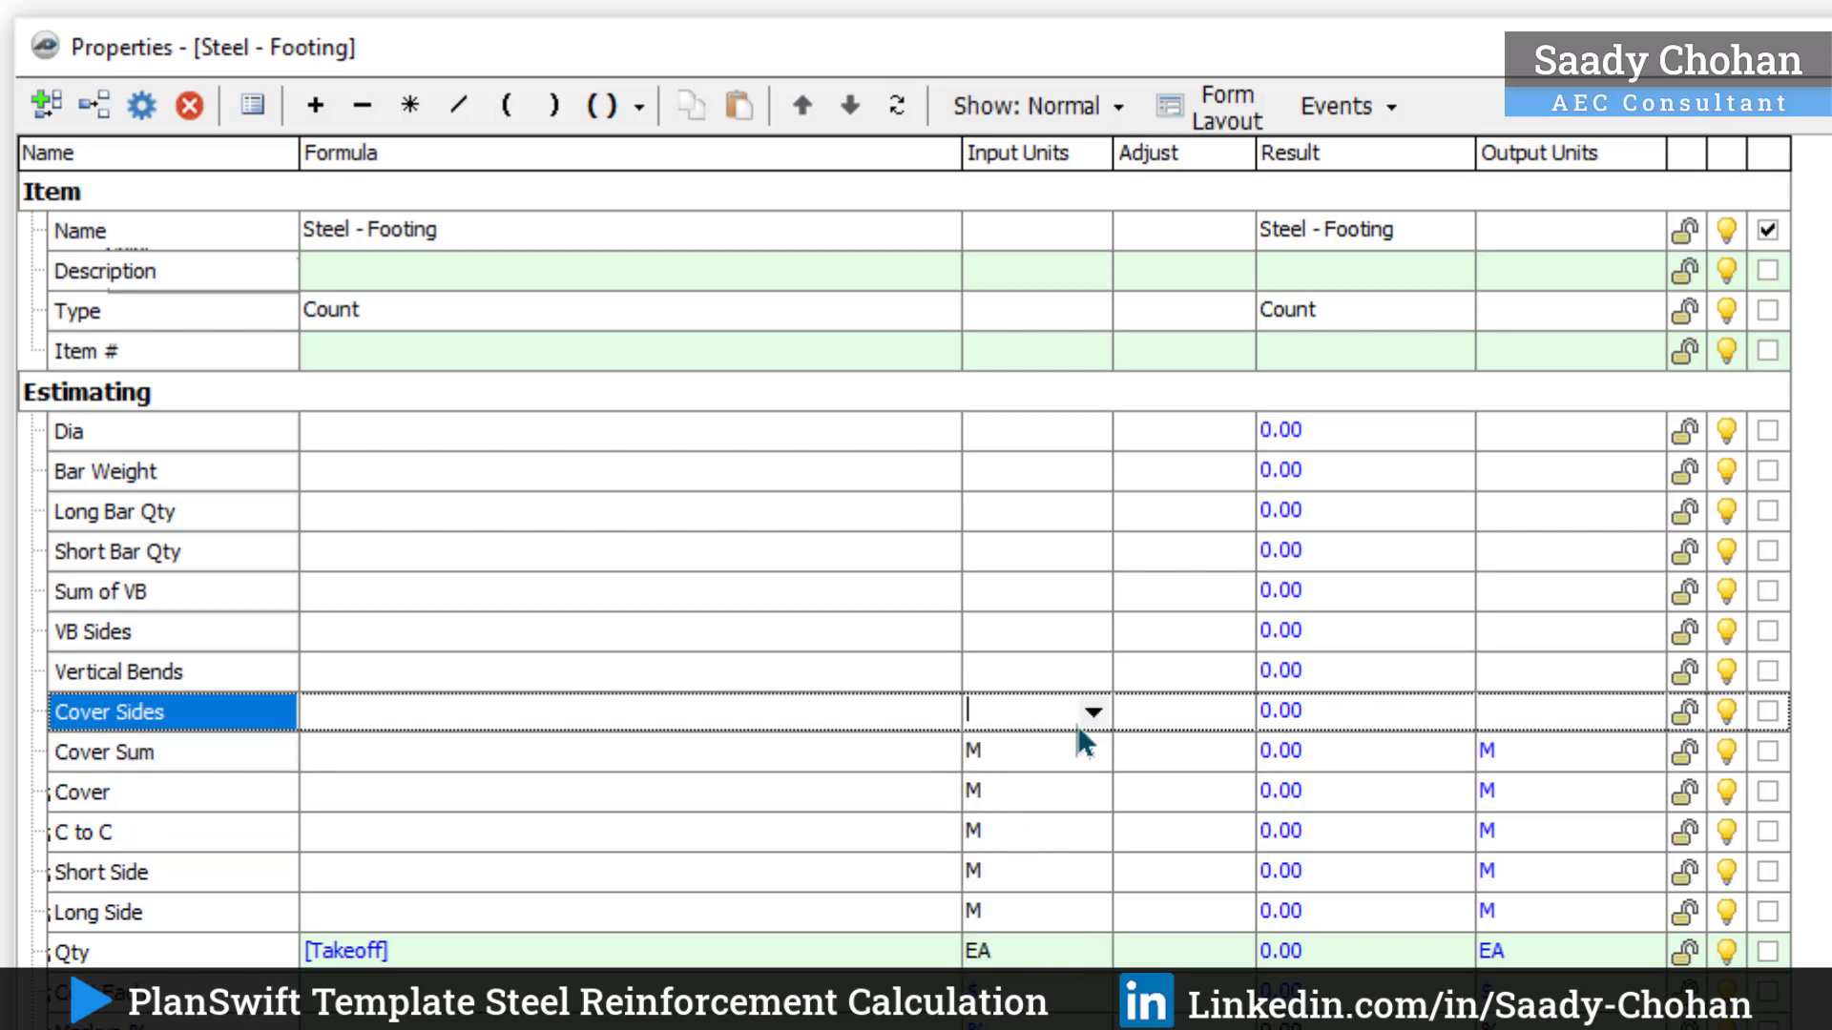
pyautogui.click(1093, 712)
pyautogui.scroll(-1, 1031, 858)
pyautogui.click(1021, 871)
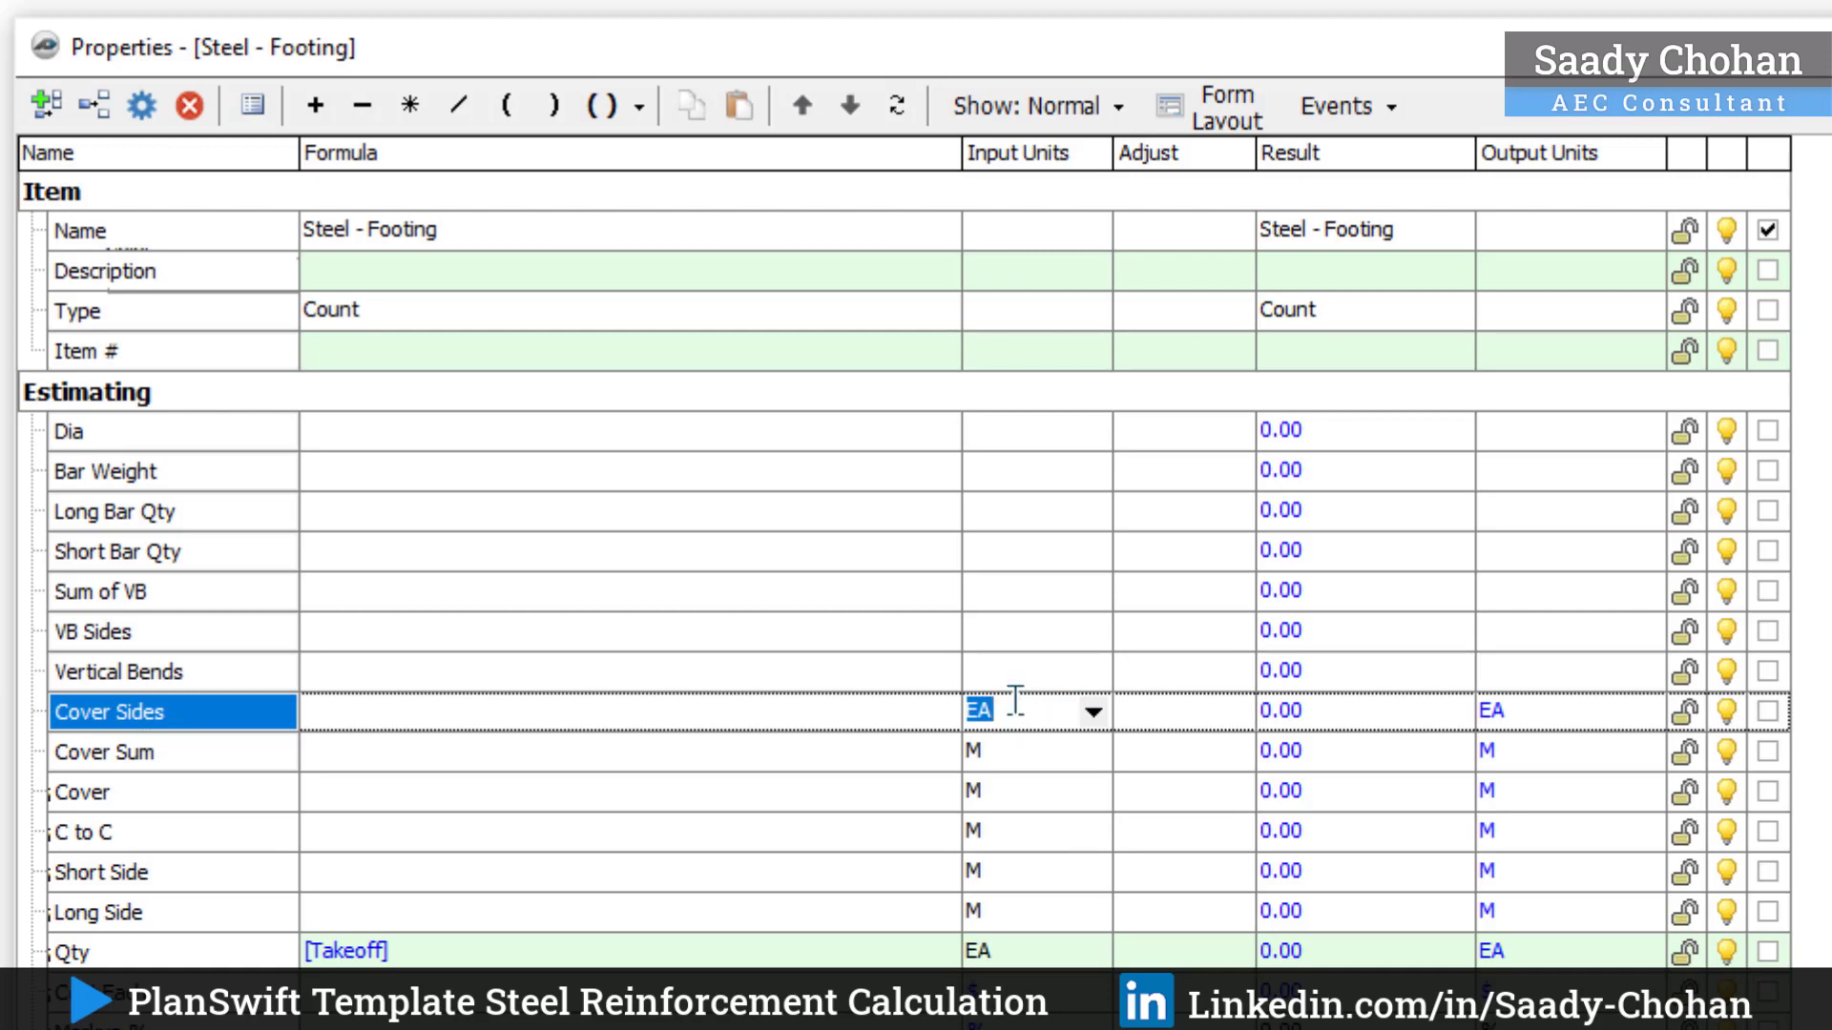
# Step: Set the input units of Vertical Bends to M and of VB Sides to EA
pyautogui.click(1019, 672)
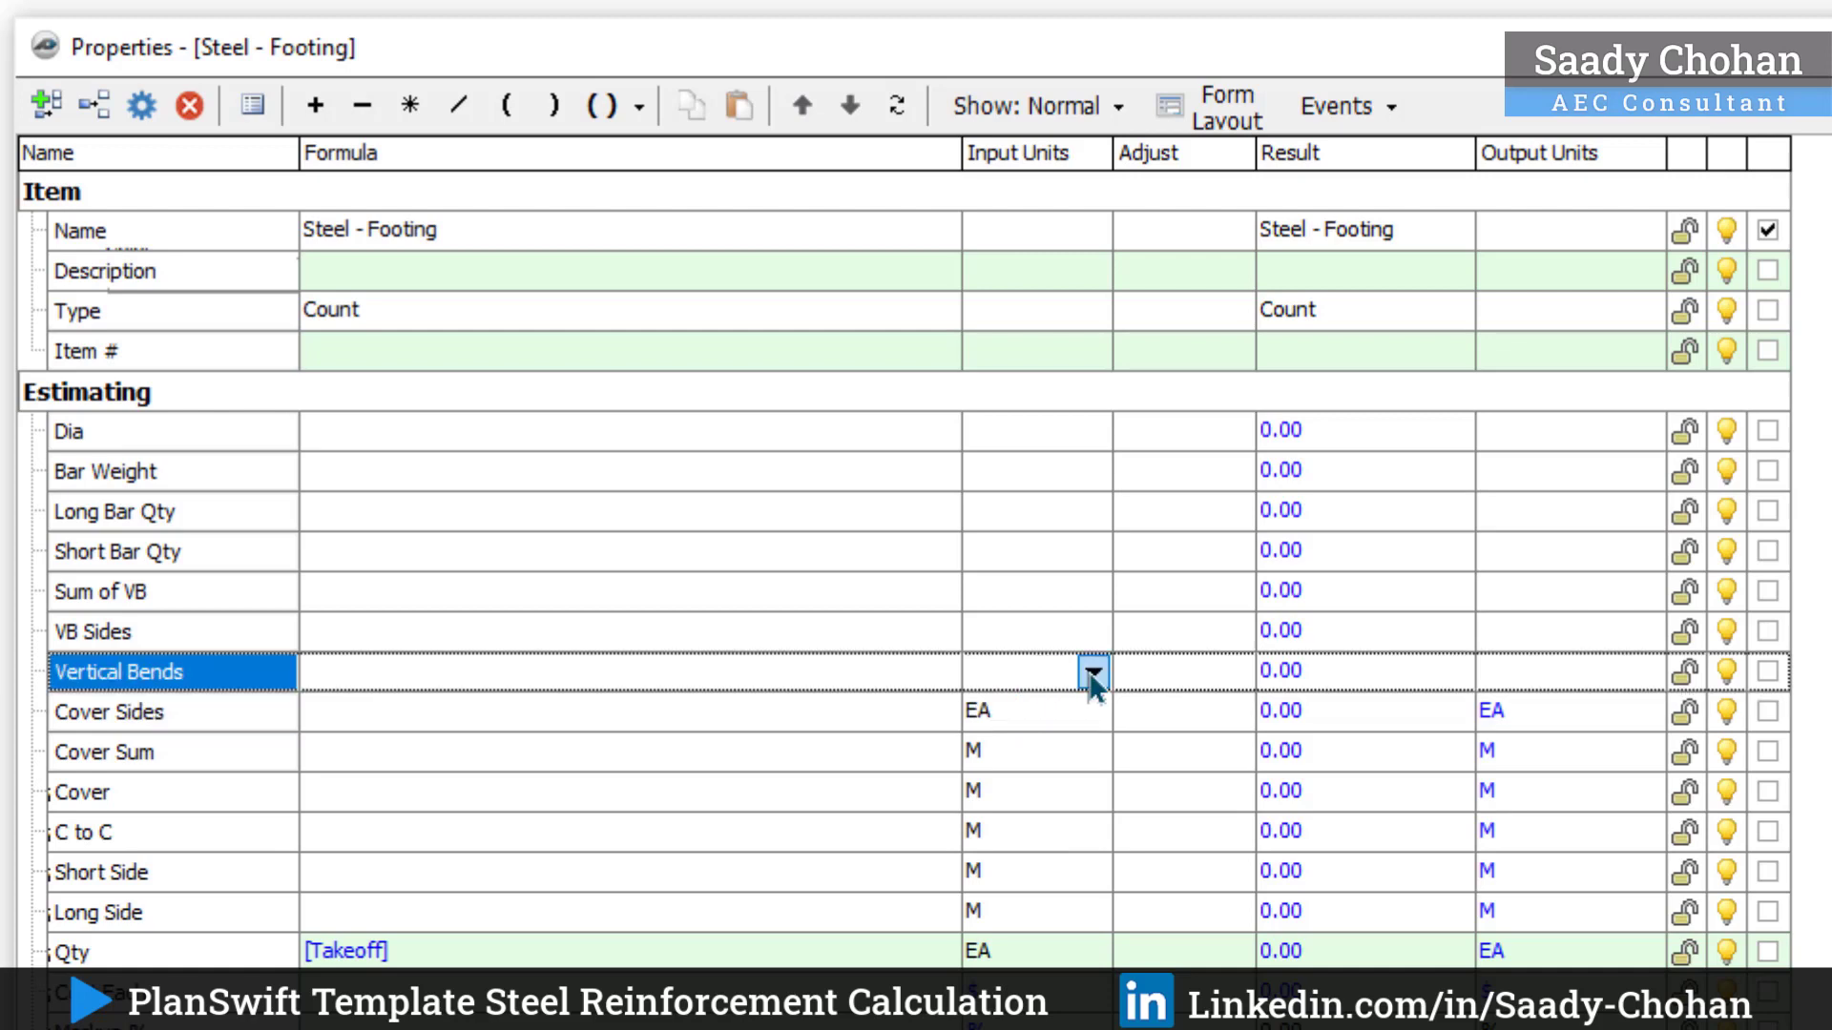
pyautogui.click(1093, 673)
pyautogui.click(992, 853)
pyautogui.click(1050, 631)
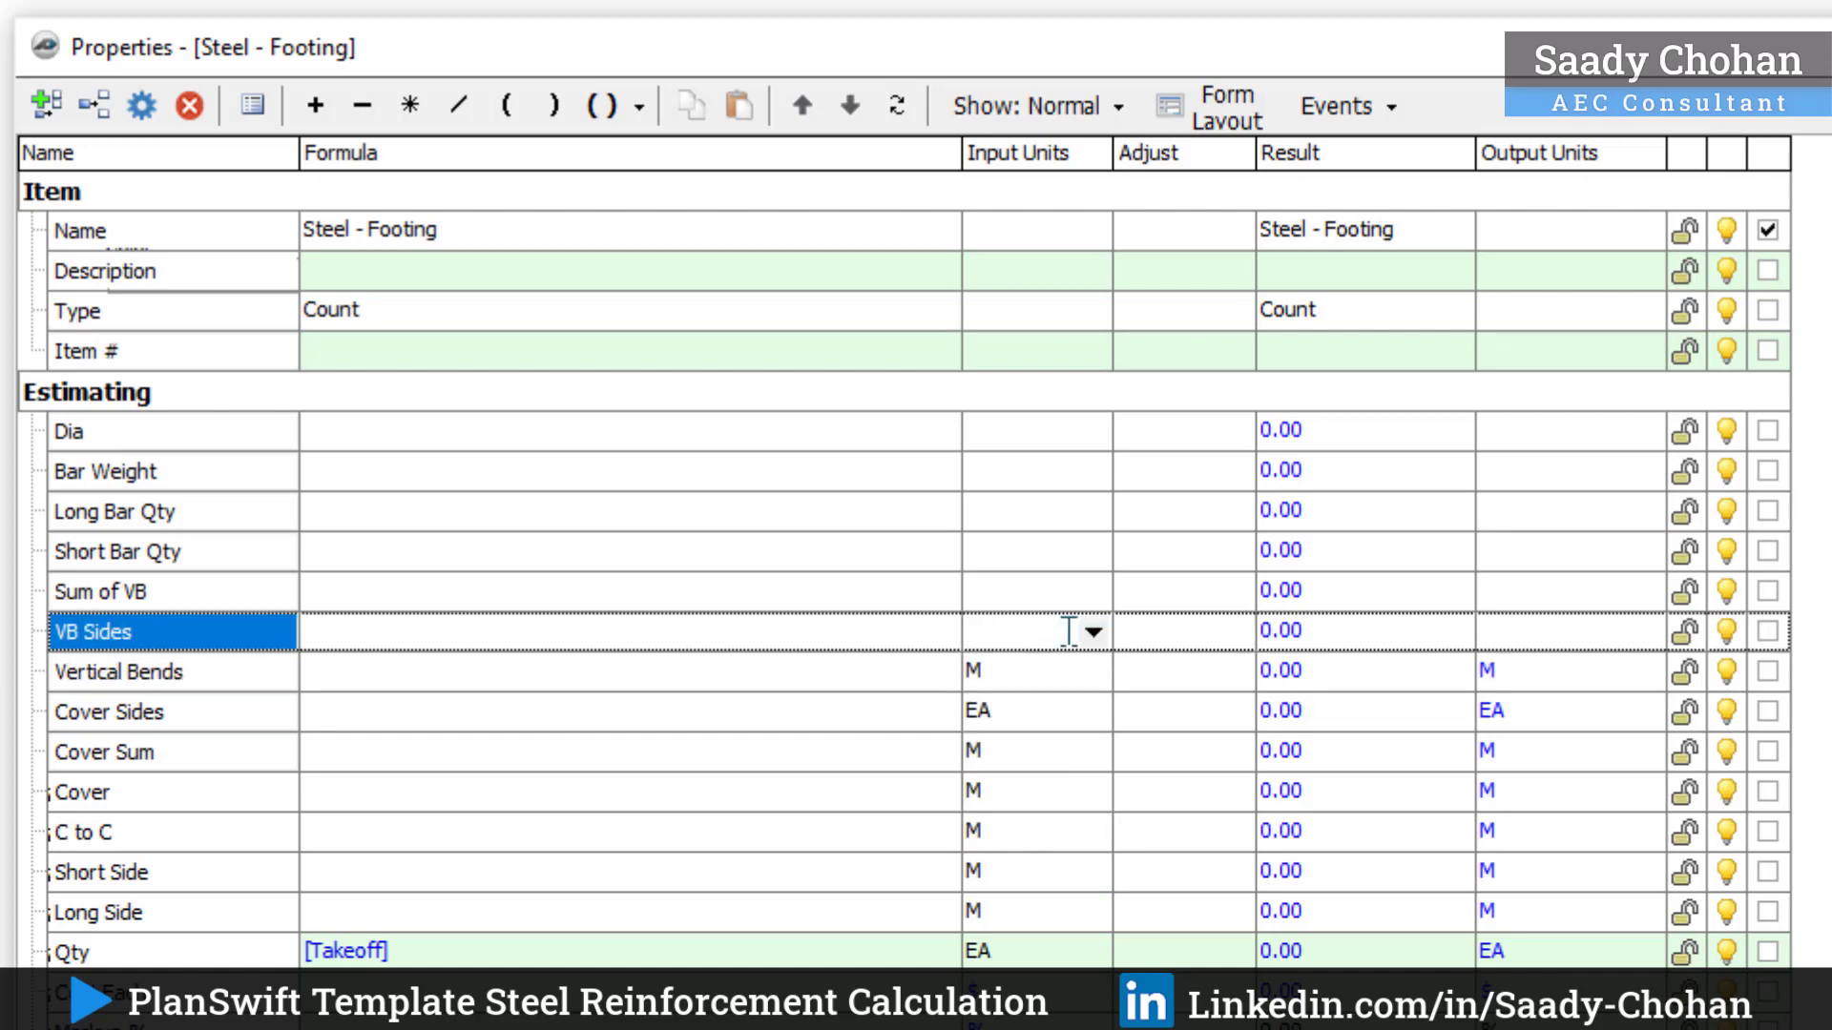
pyautogui.click(1093, 631)
pyautogui.scroll(-3, 1001, 809)
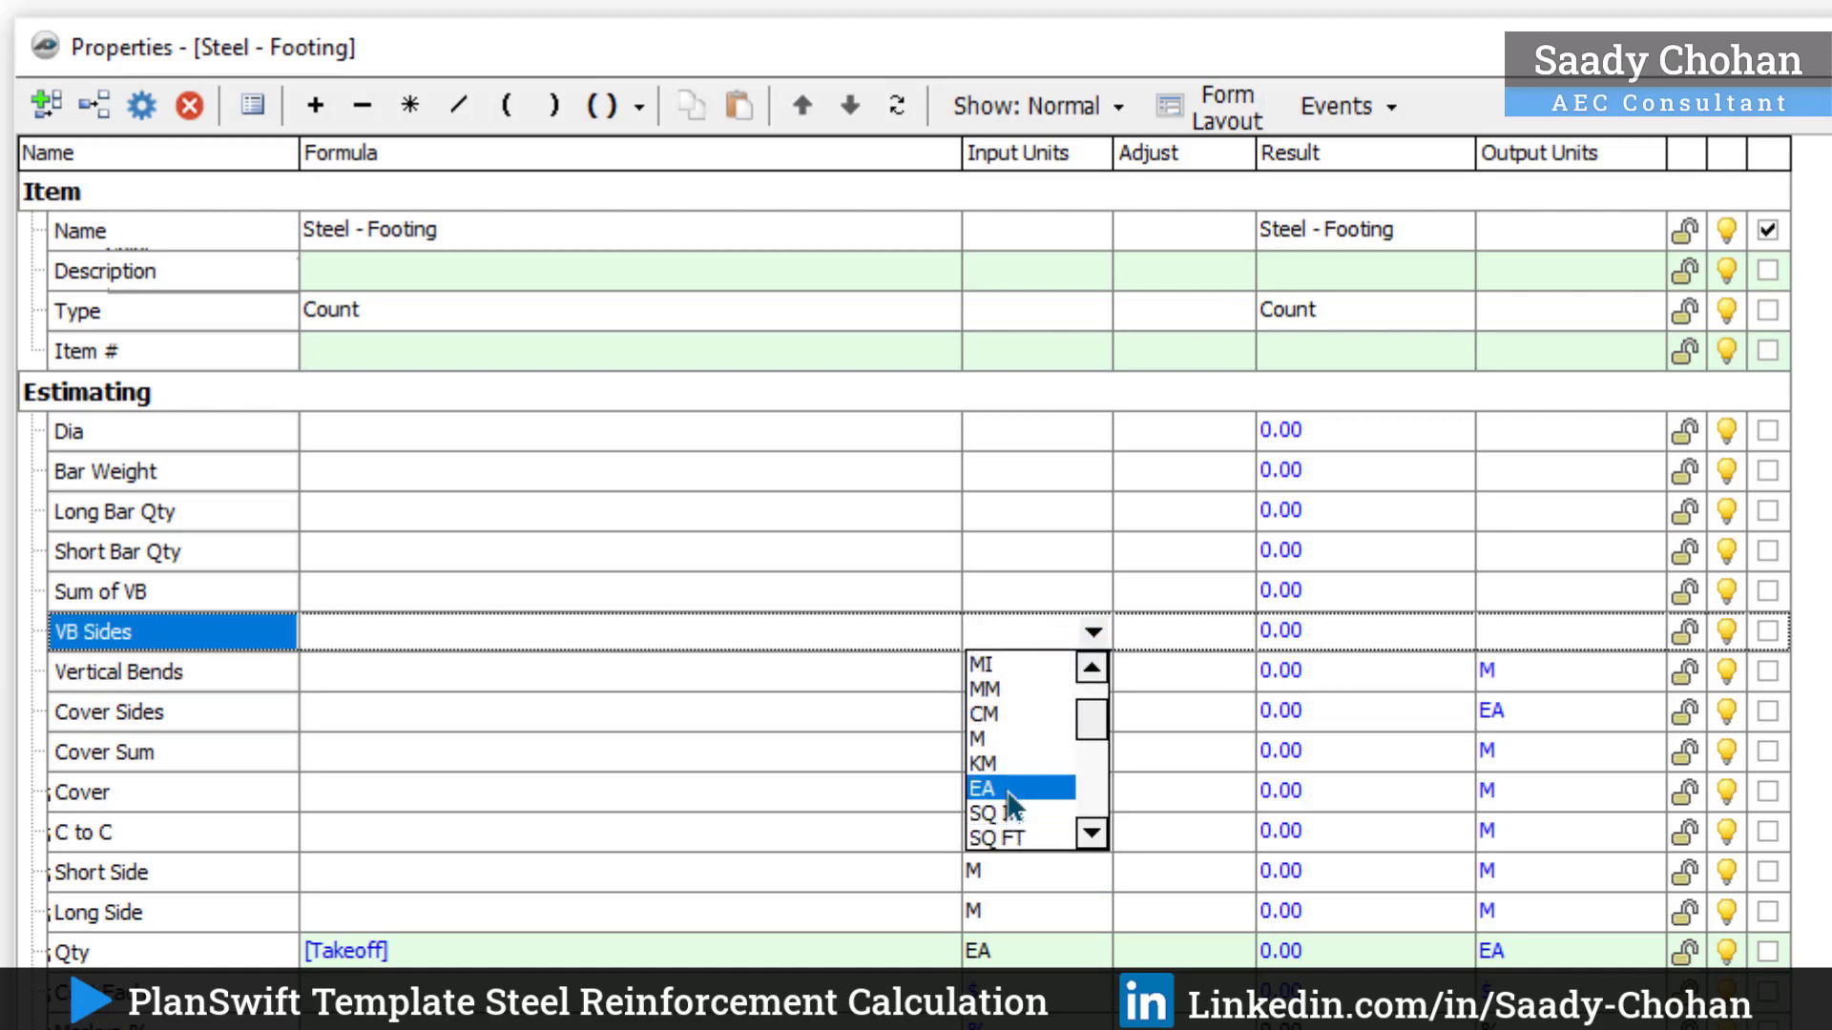
pyautogui.click(992, 790)
# Step: Set the input units of the Sum of VB property to M
pyautogui.click(1059, 601)
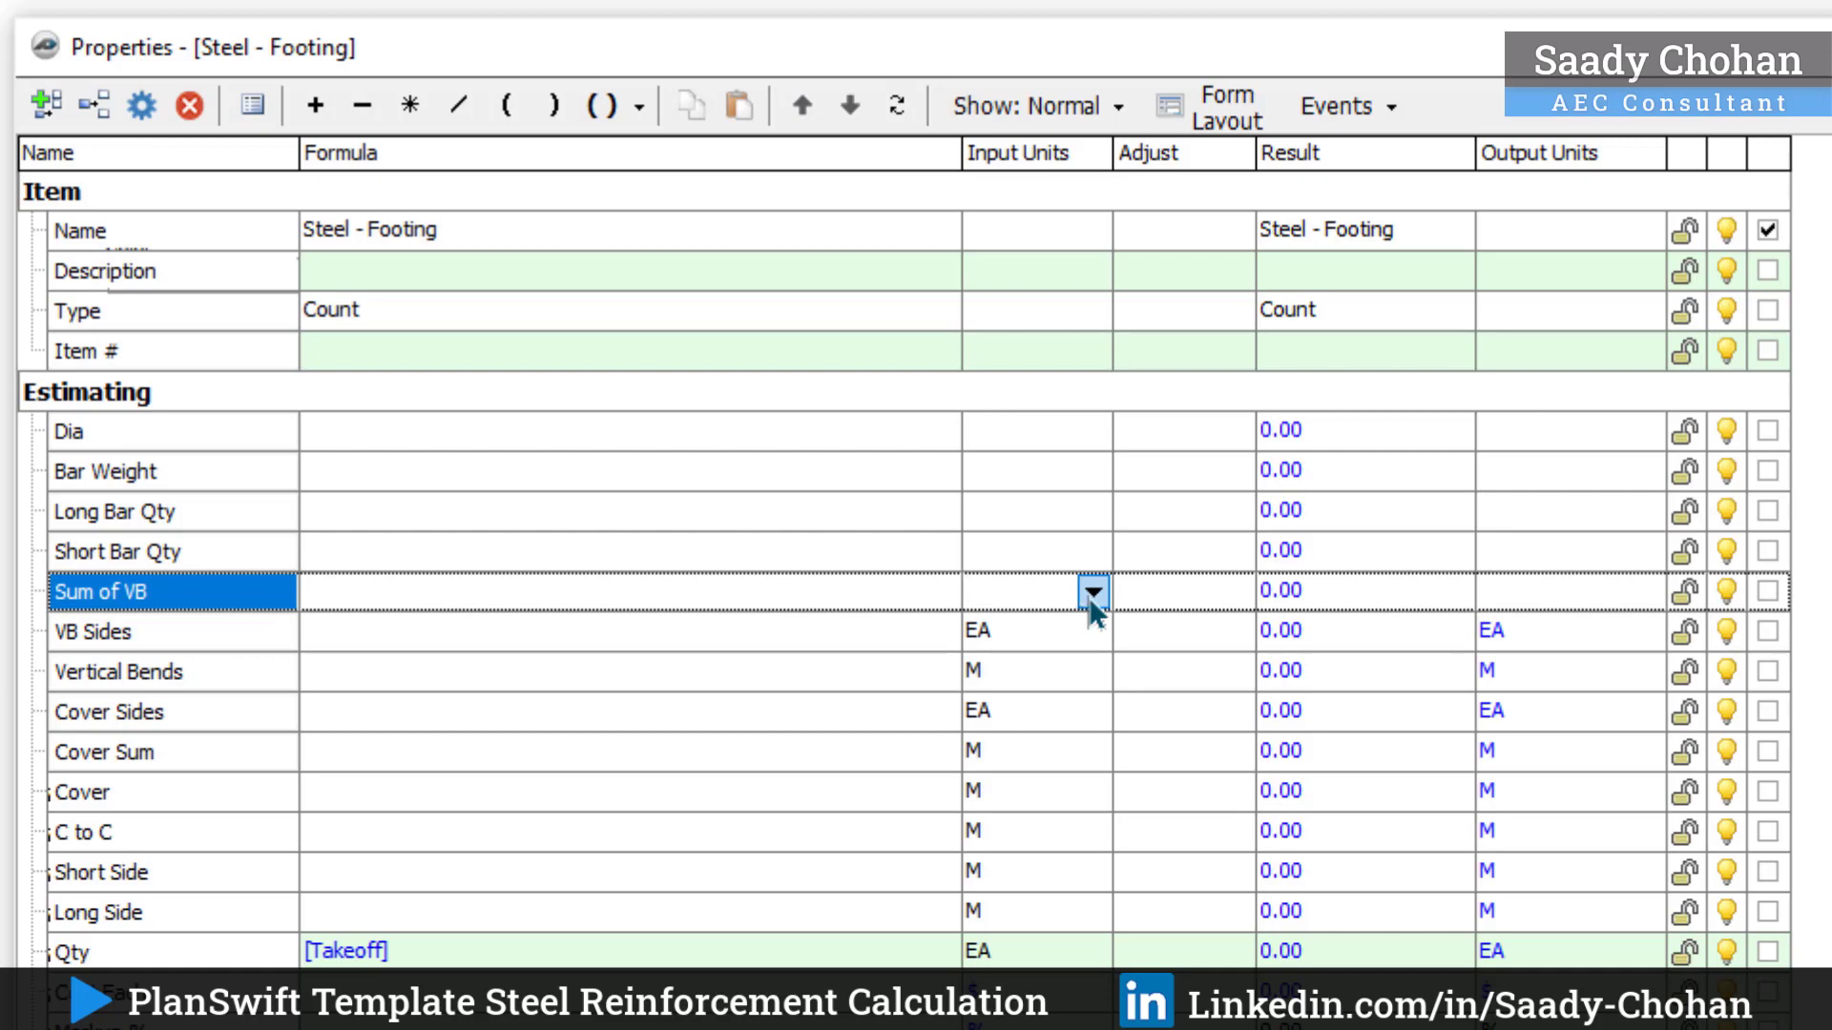
pyautogui.click(1093, 592)
pyautogui.click(997, 769)
# Step: Set the input units of Short Bar Qty and Long Bar Qty to EA
pyautogui.click(1059, 550)
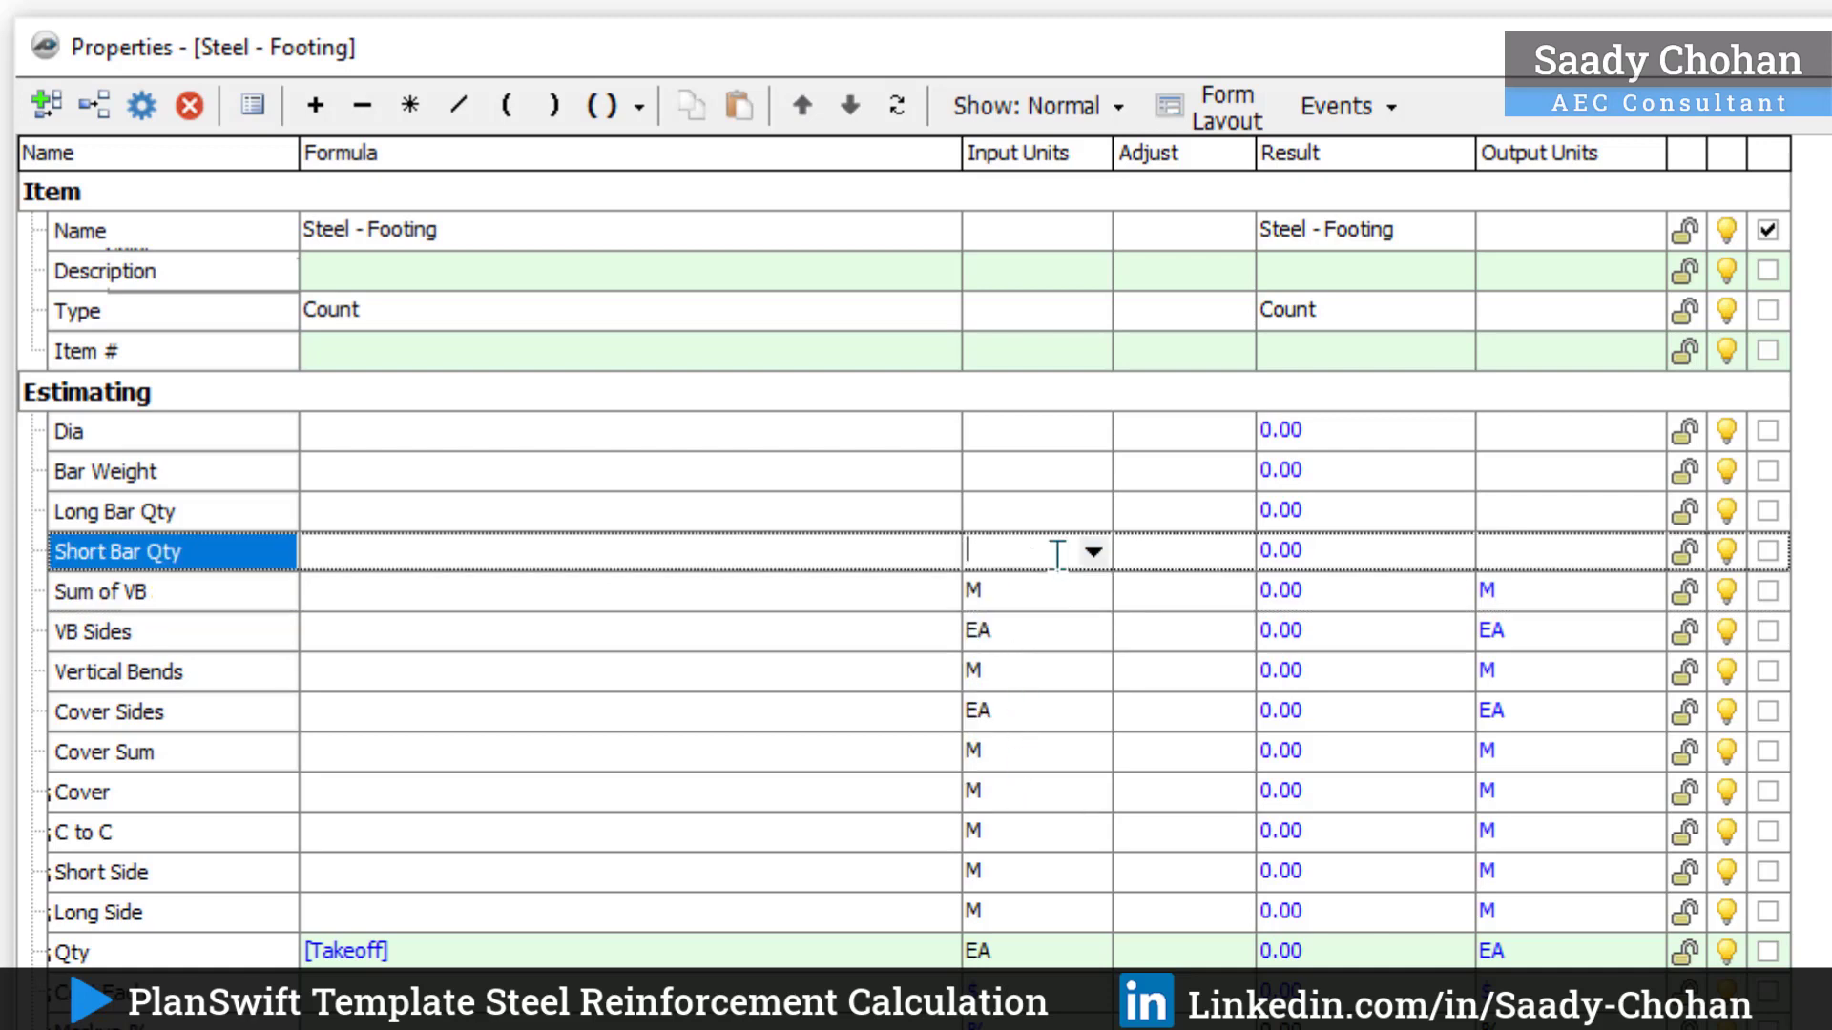
pyautogui.click(1093, 552)
pyautogui.scroll(-2, 1031, 701)
pyautogui.scroll(-1, 1031, 701)
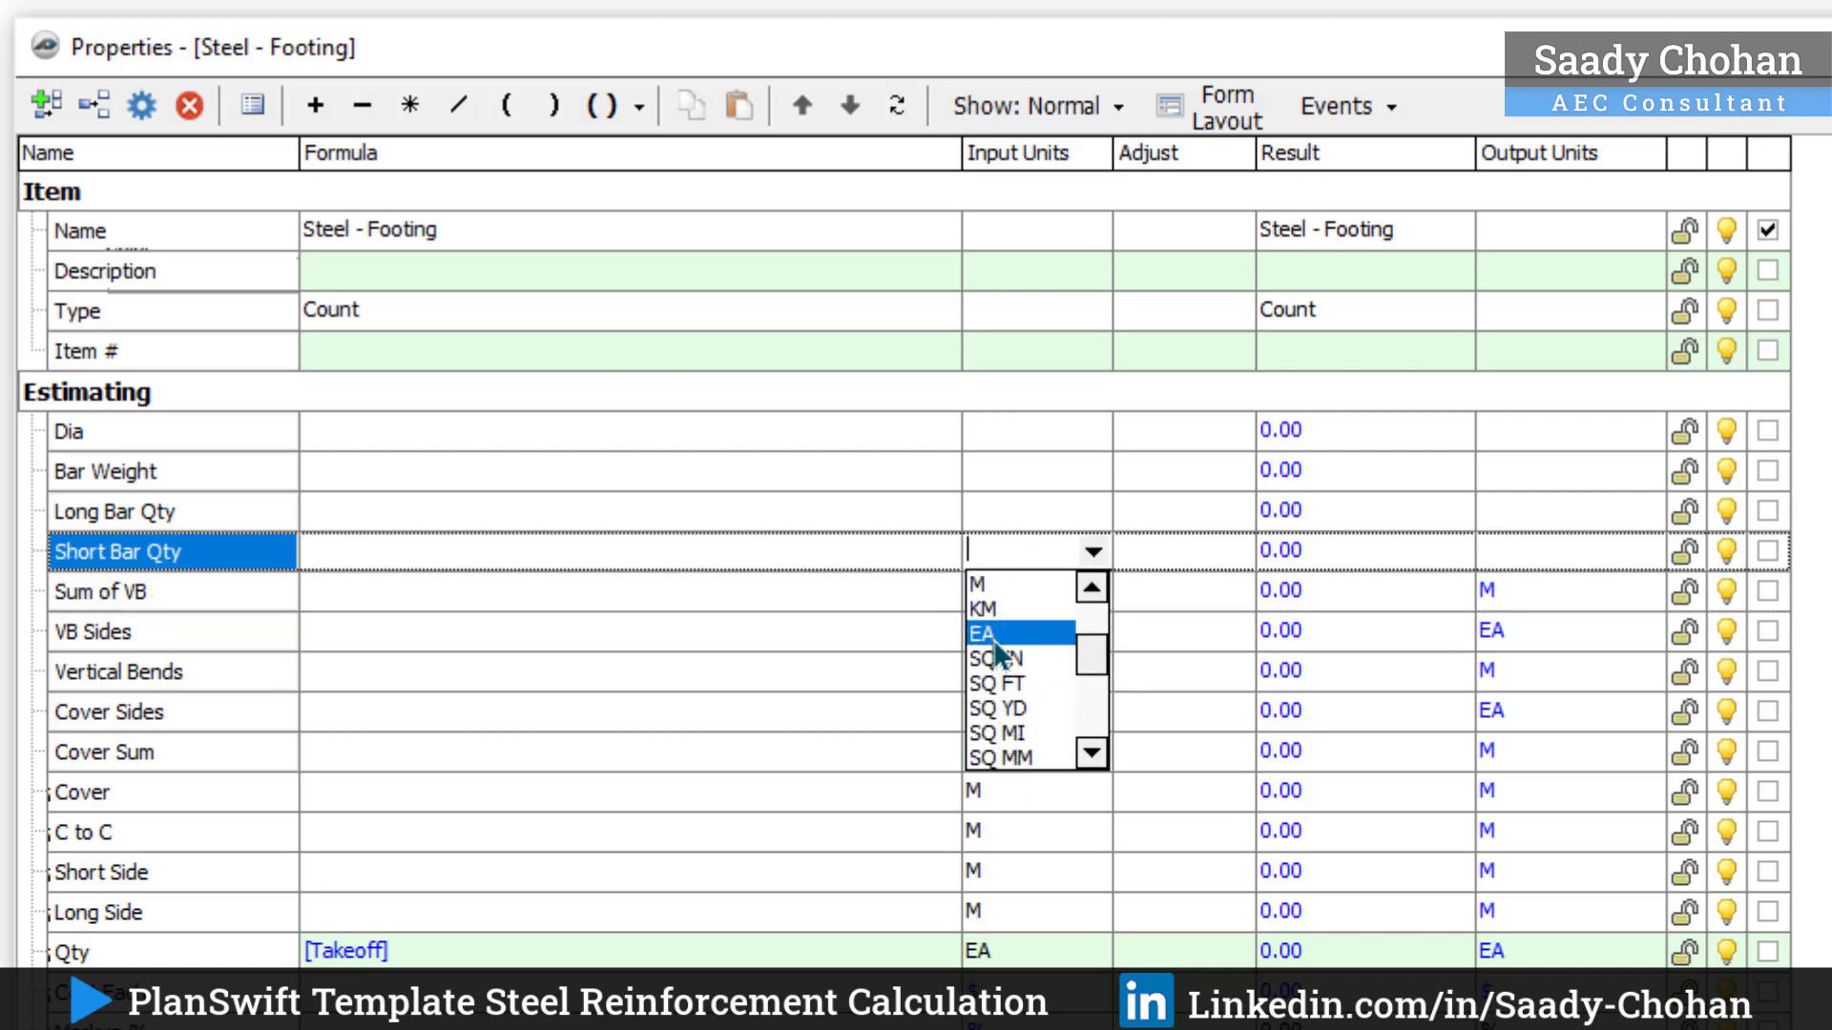
pyautogui.click(1002, 643)
pyautogui.click(1088, 513)
pyautogui.click(1093, 511)
pyautogui.scroll(-3, 1034, 668)
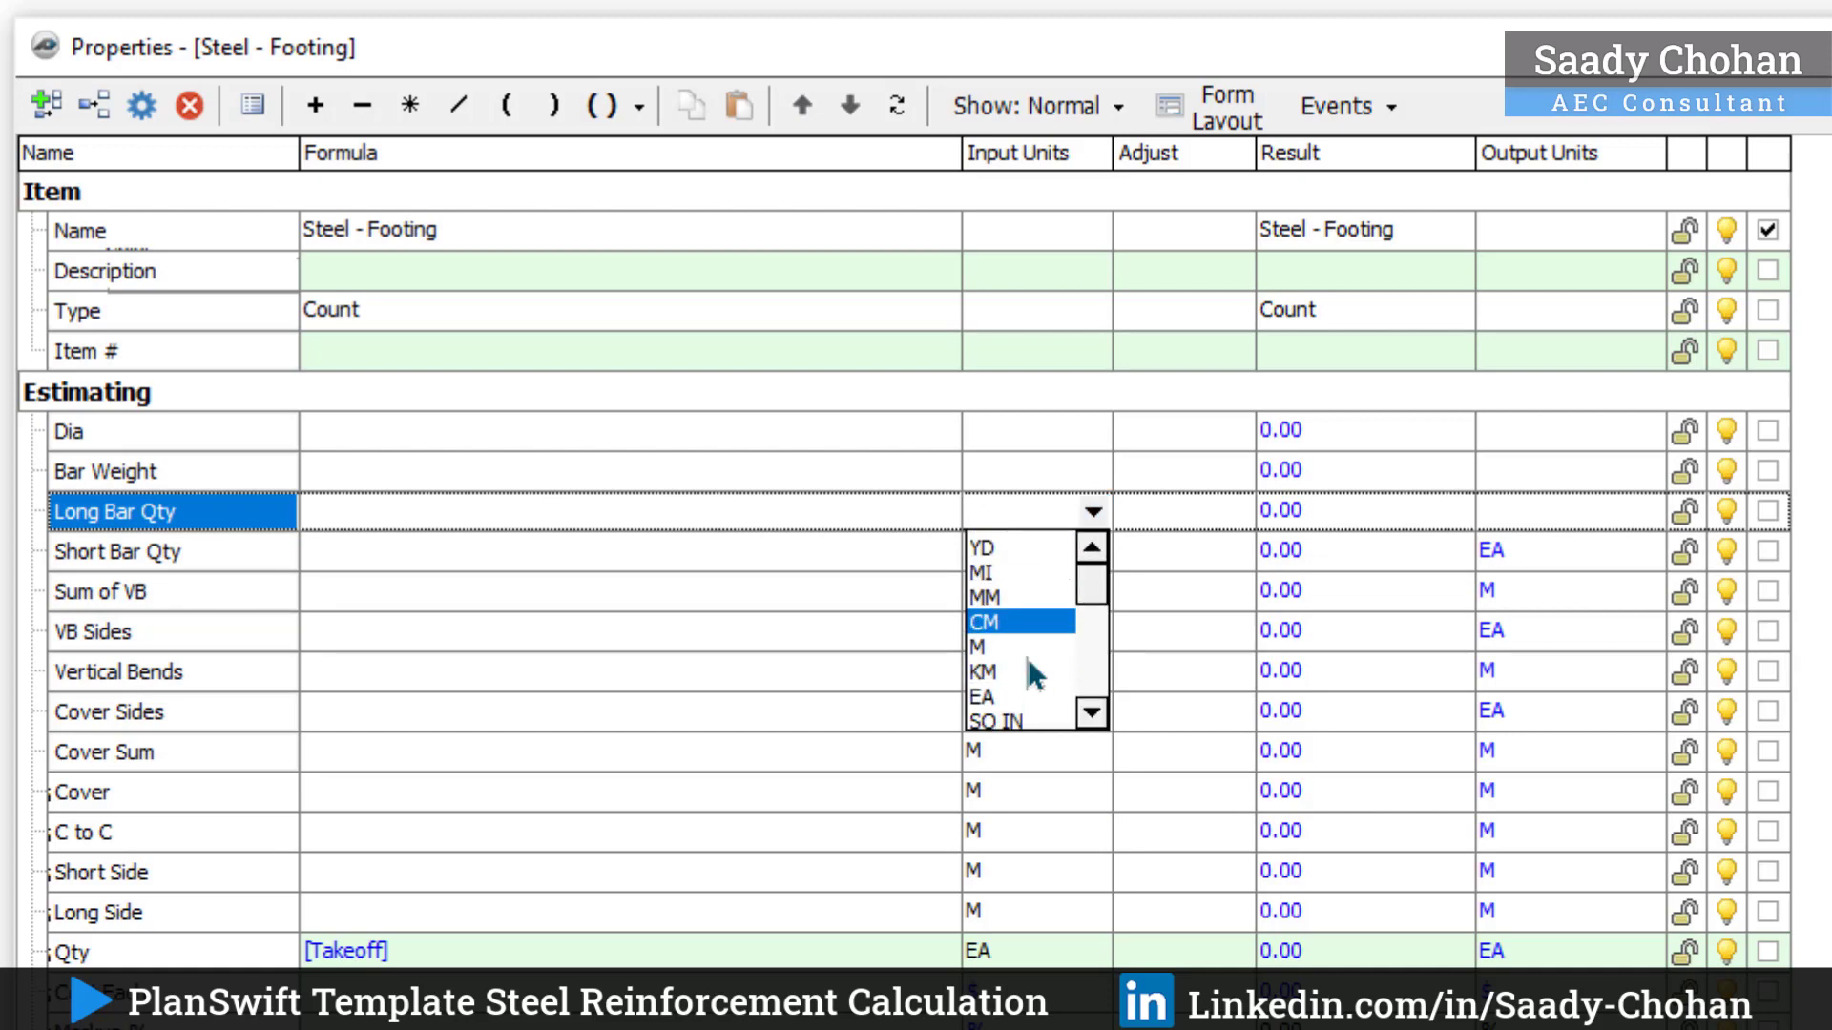
pyautogui.click(1030, 667)
# Step: Set the input units of Bar Weight to KG and of Dia to MM
pyautogui.click(1015, 473)
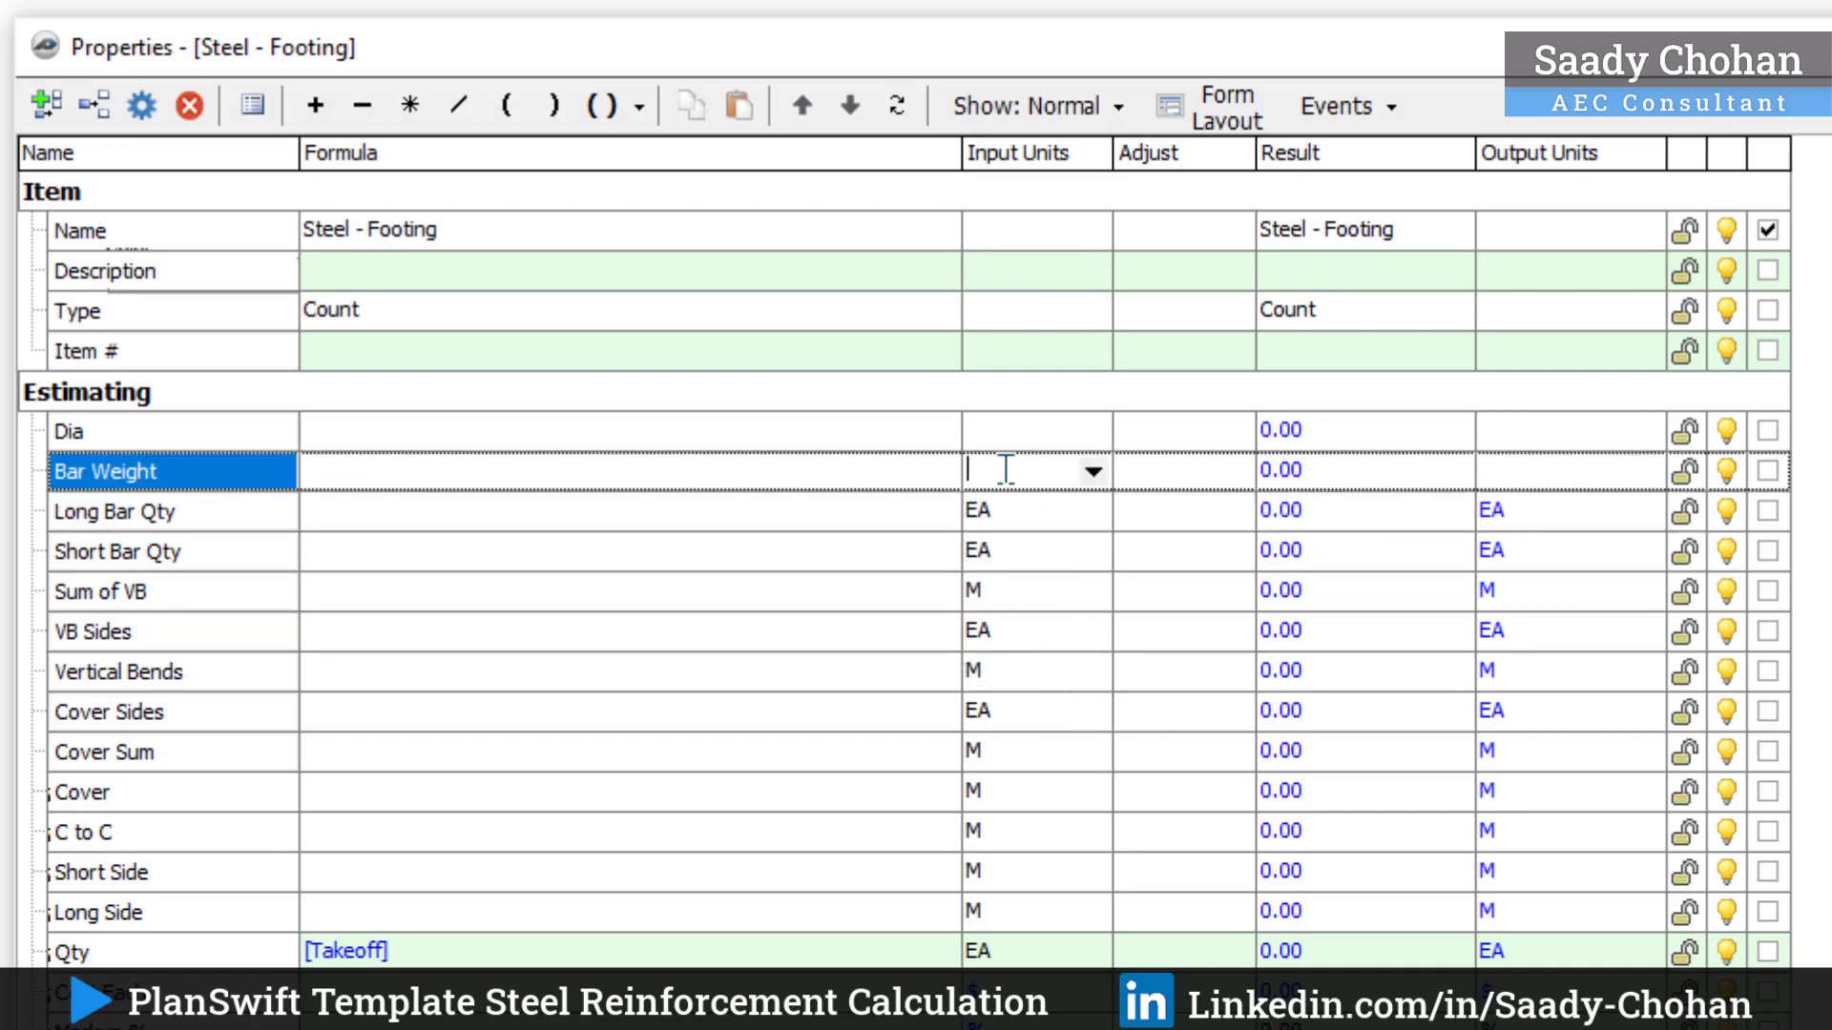
pyautogui.write('KG')
pyautogui.click(977, 429)
pyautogui.write('MM')
pyautogui.press('Return')
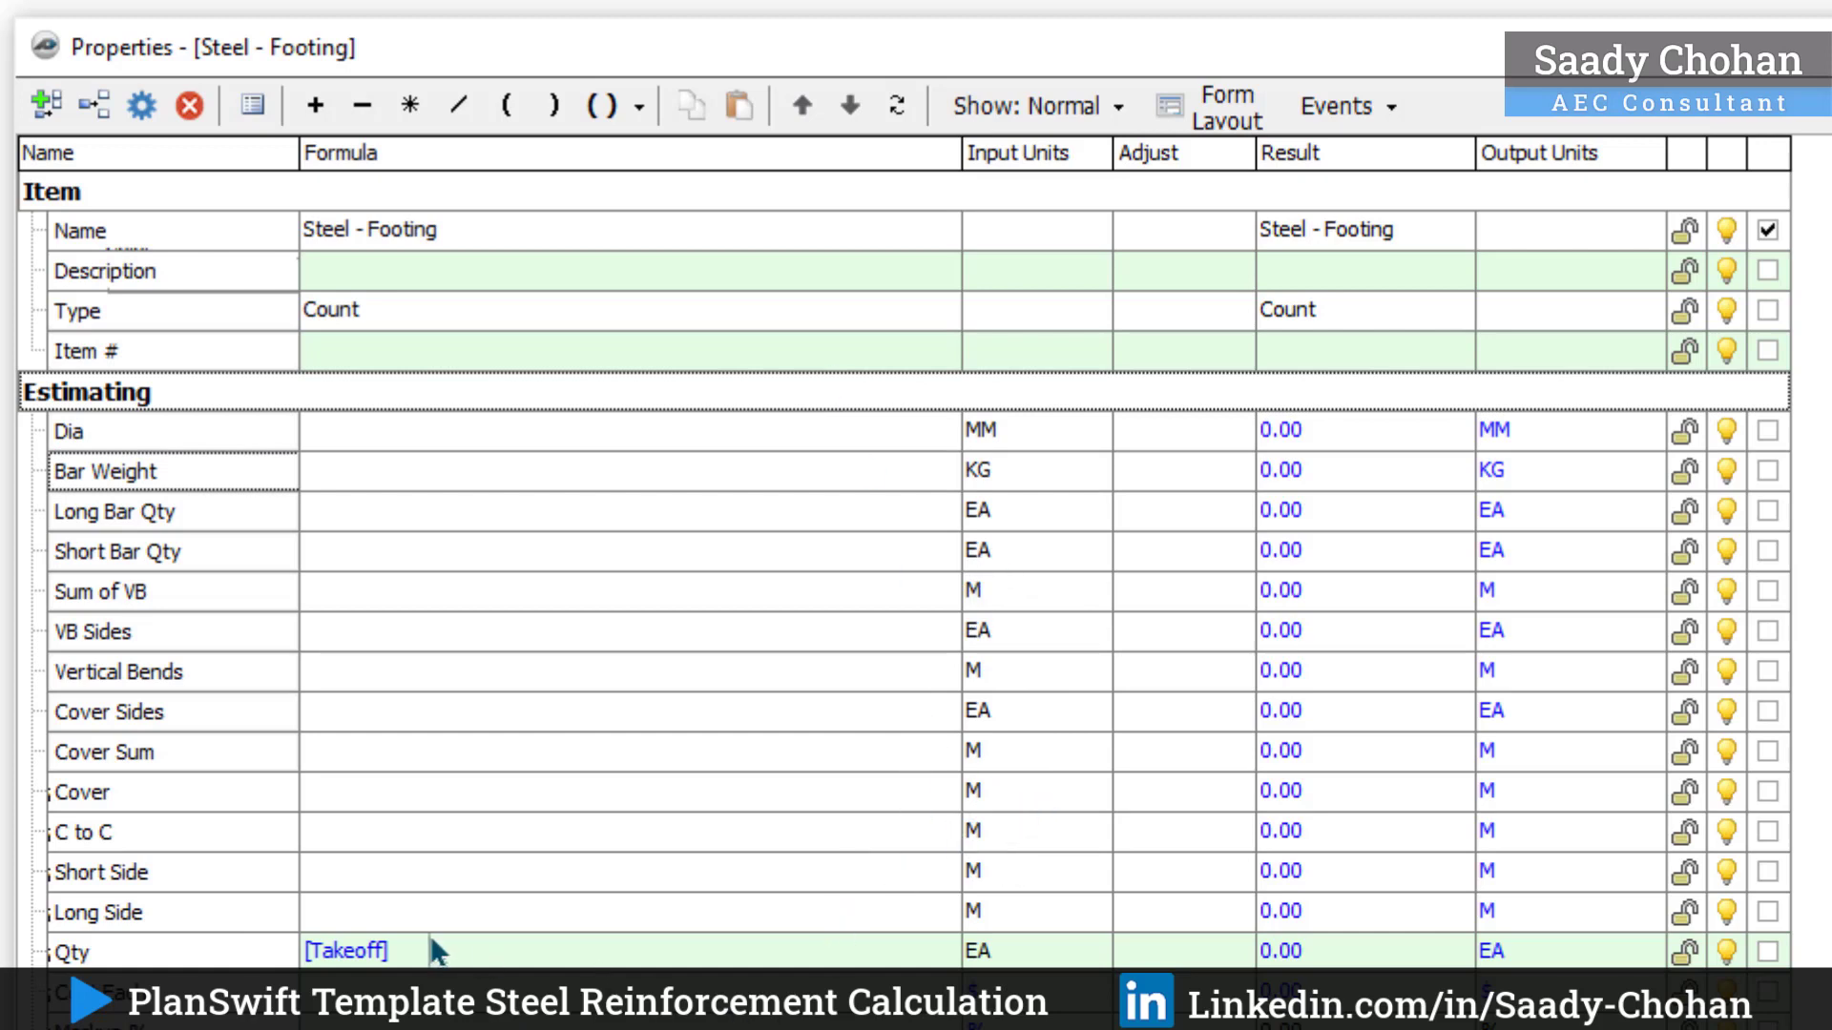
# Step: Mark Long Side, Short Side, C to C, Cover, Cover Sides, Vertical Bends, VB Sides, Bar Weight and Dia as input properties
pyautogui.click(1767, 911)
pyautogui.click(1767, 872)
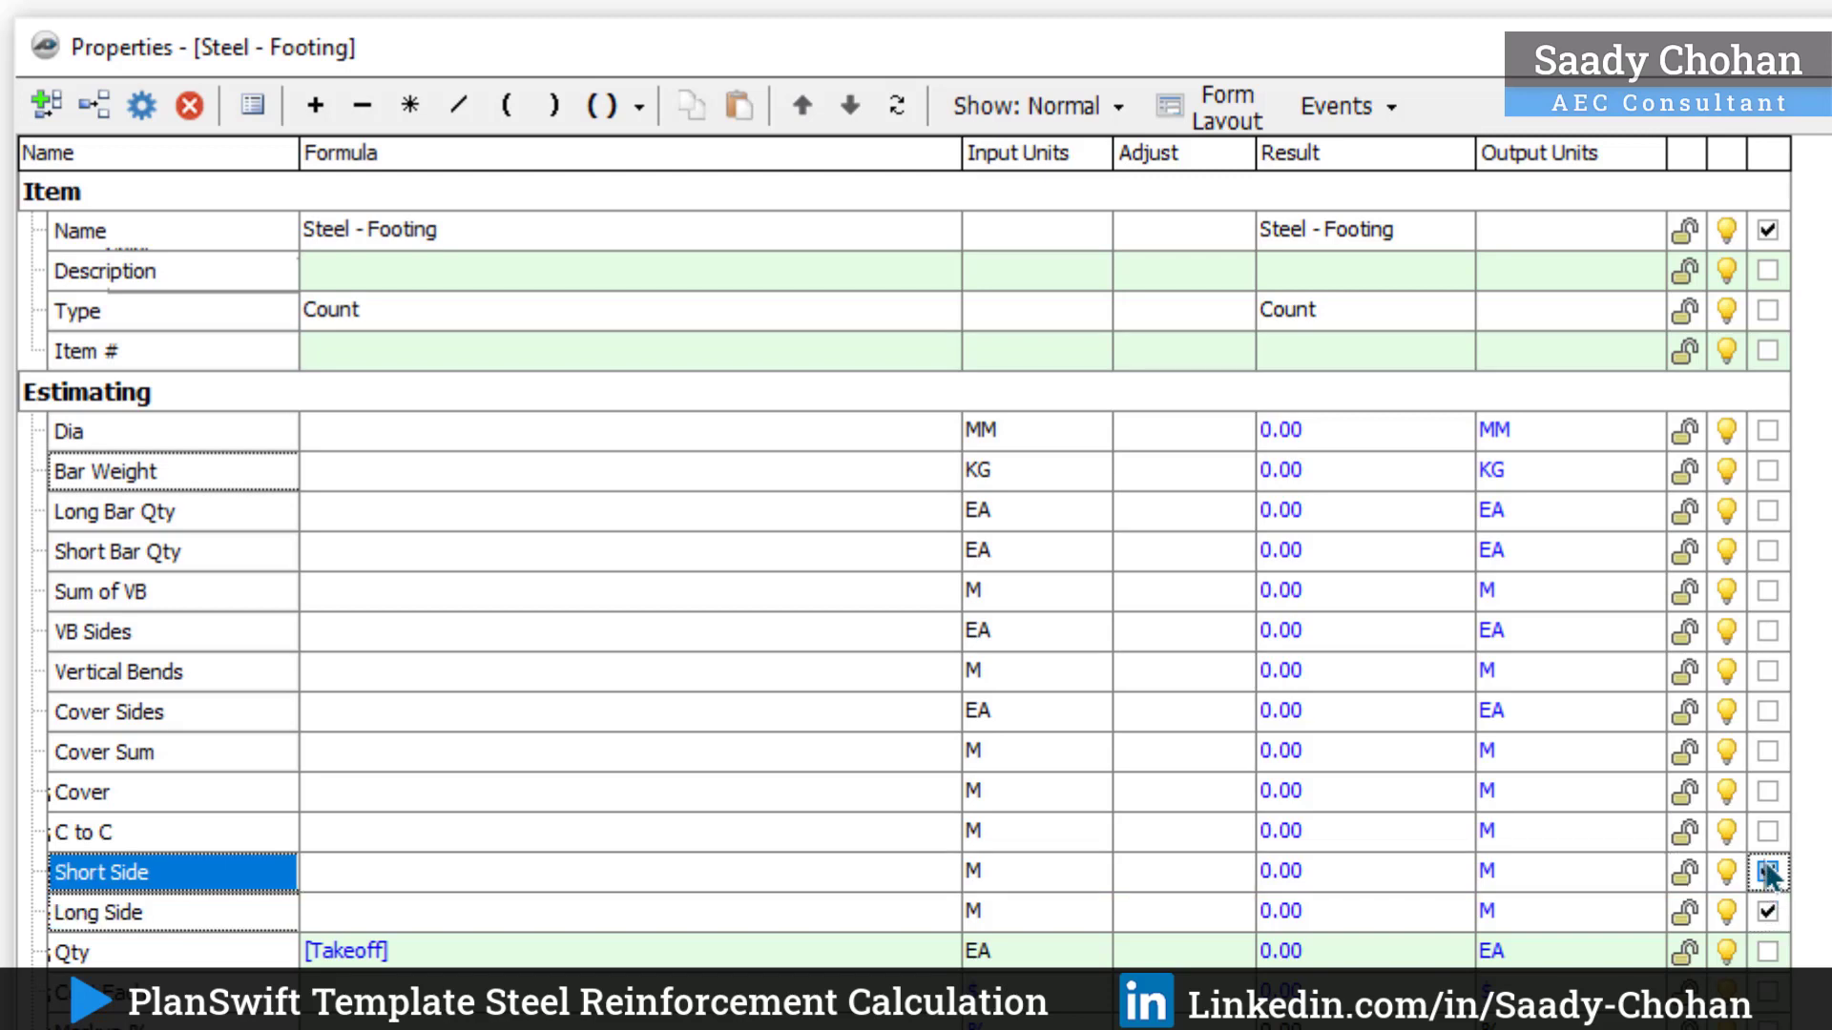
pyautogui.click(1767, 832)
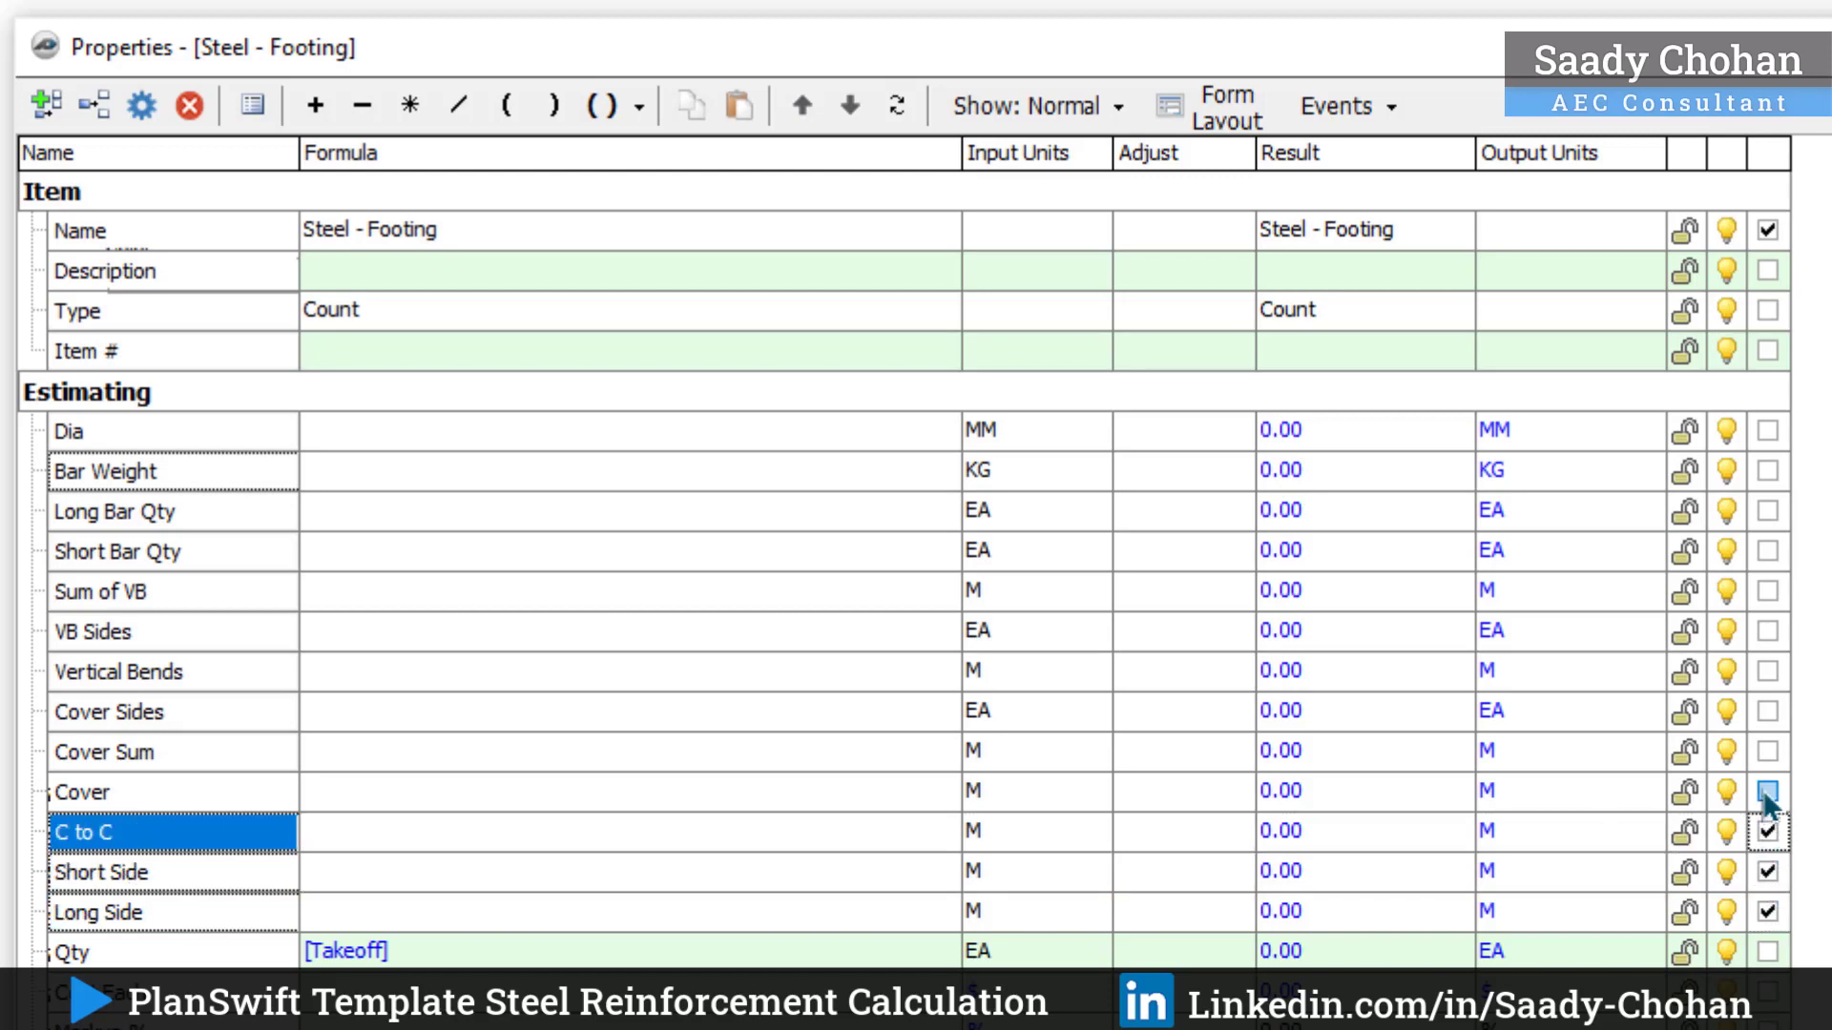
pyautogui.click(1767, 792)
pyautogui.click(1767, 711)
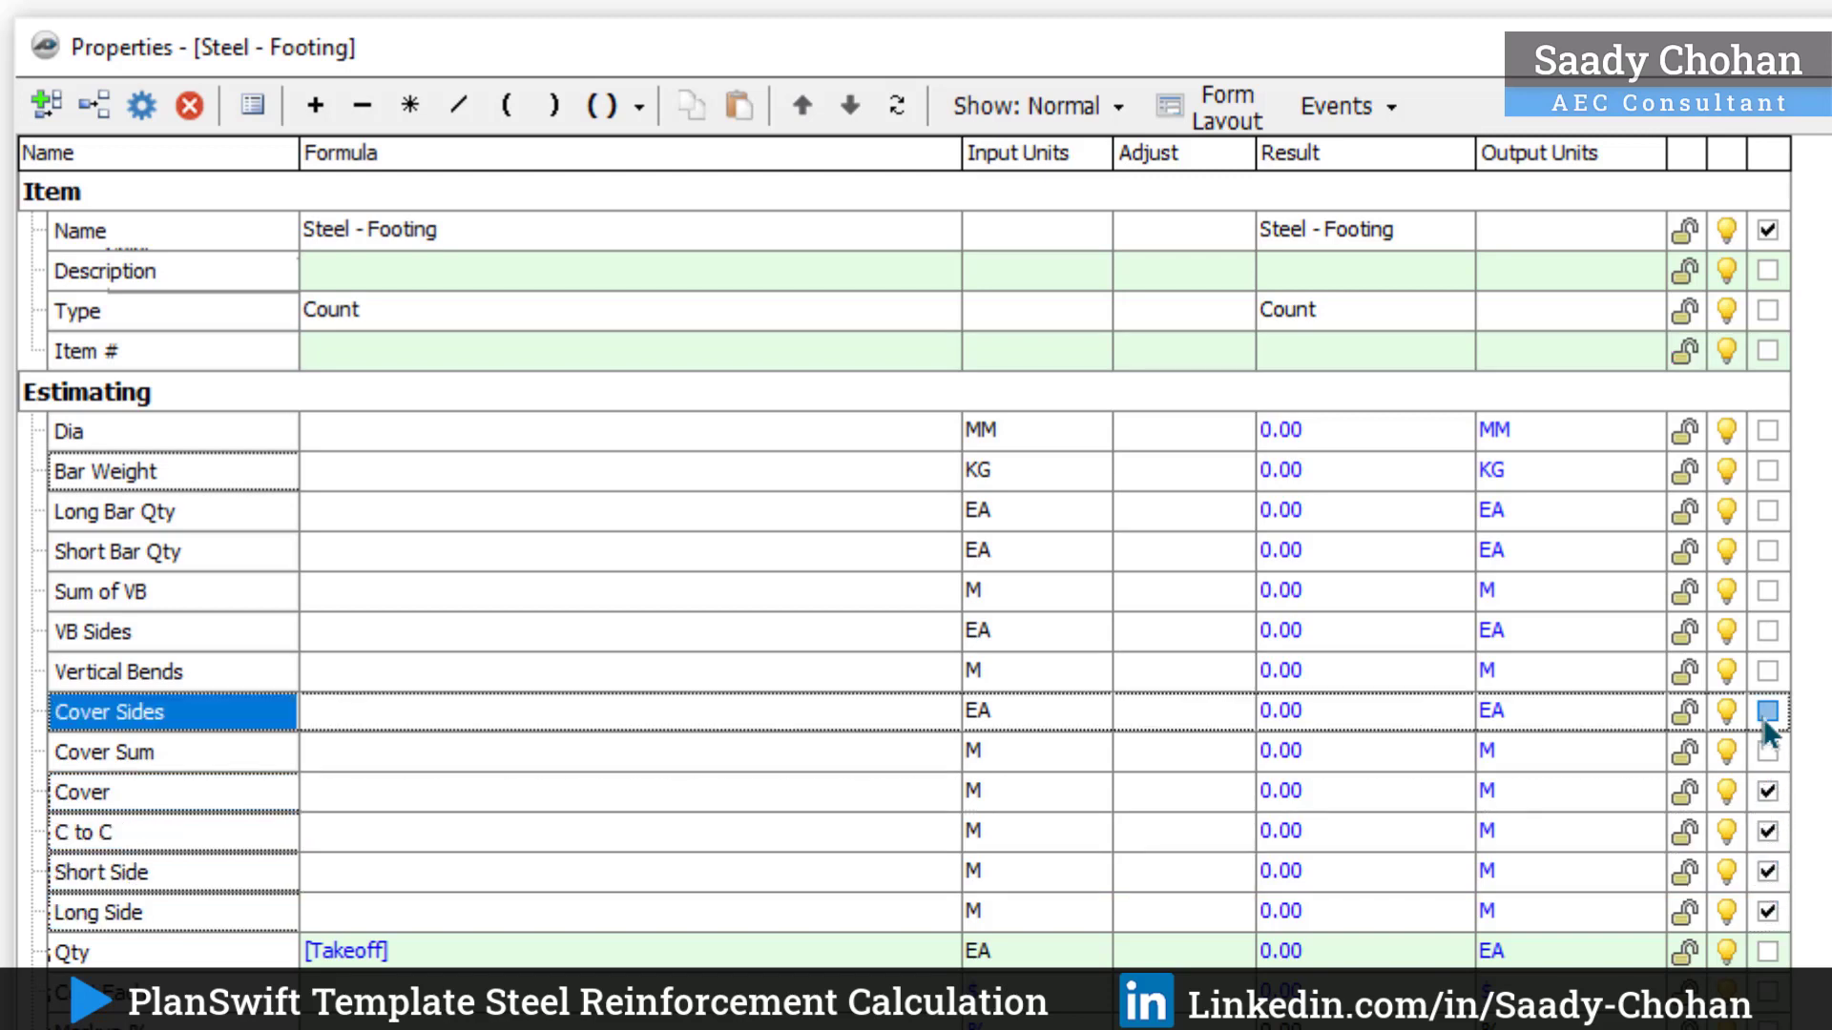
pyautogui.click(1767, 671)
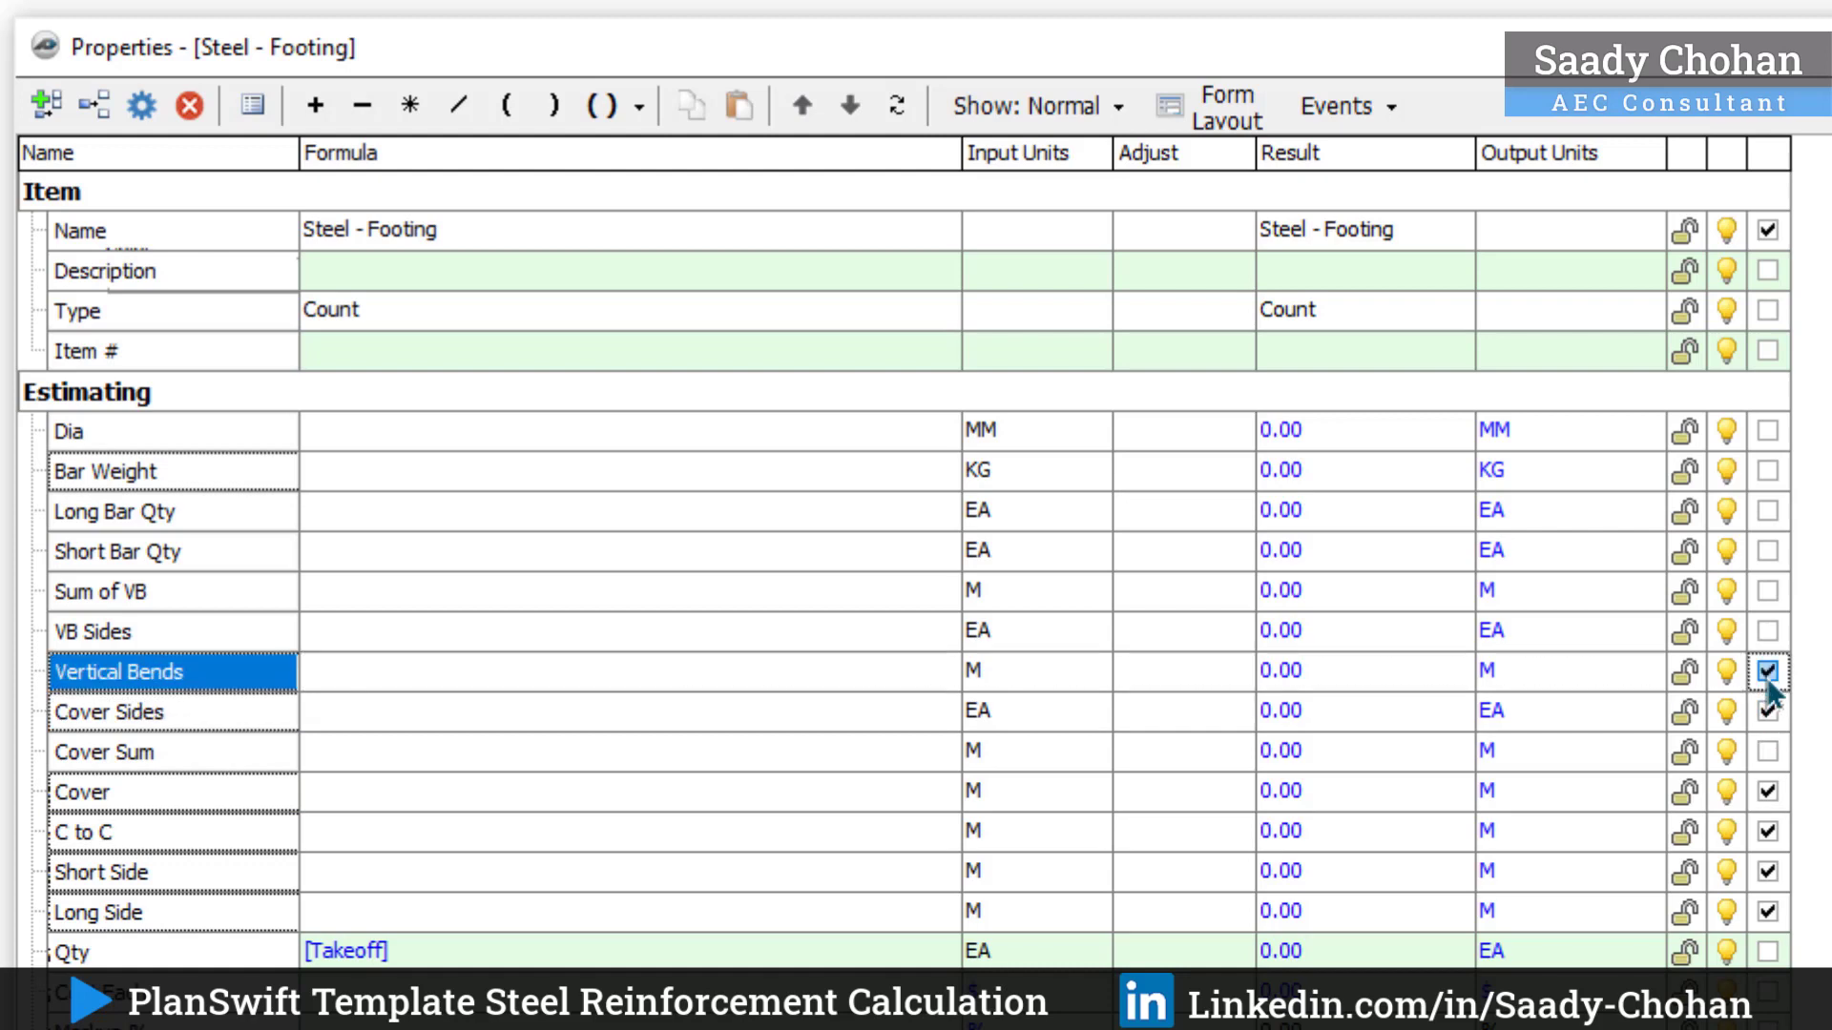
pyautogui.click(1767, 630)
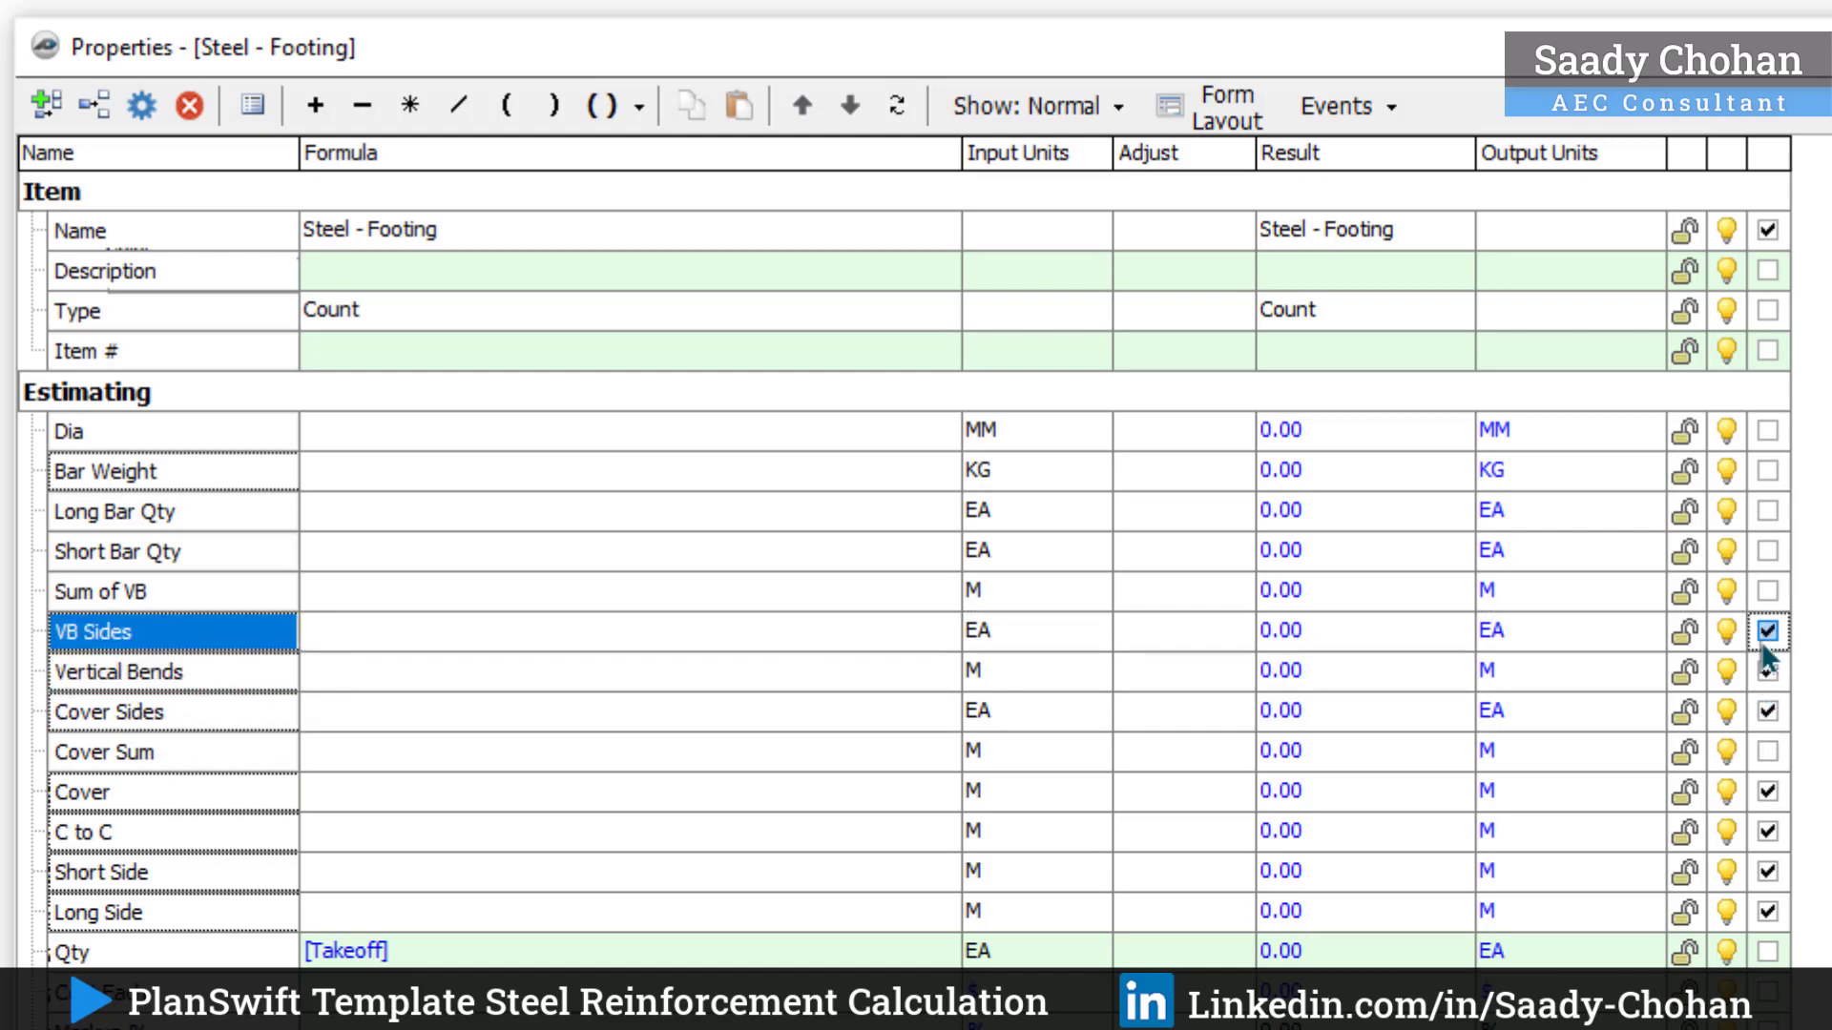
pyautogui.click(1767, 470)
pyautogui.click(1767, 471)
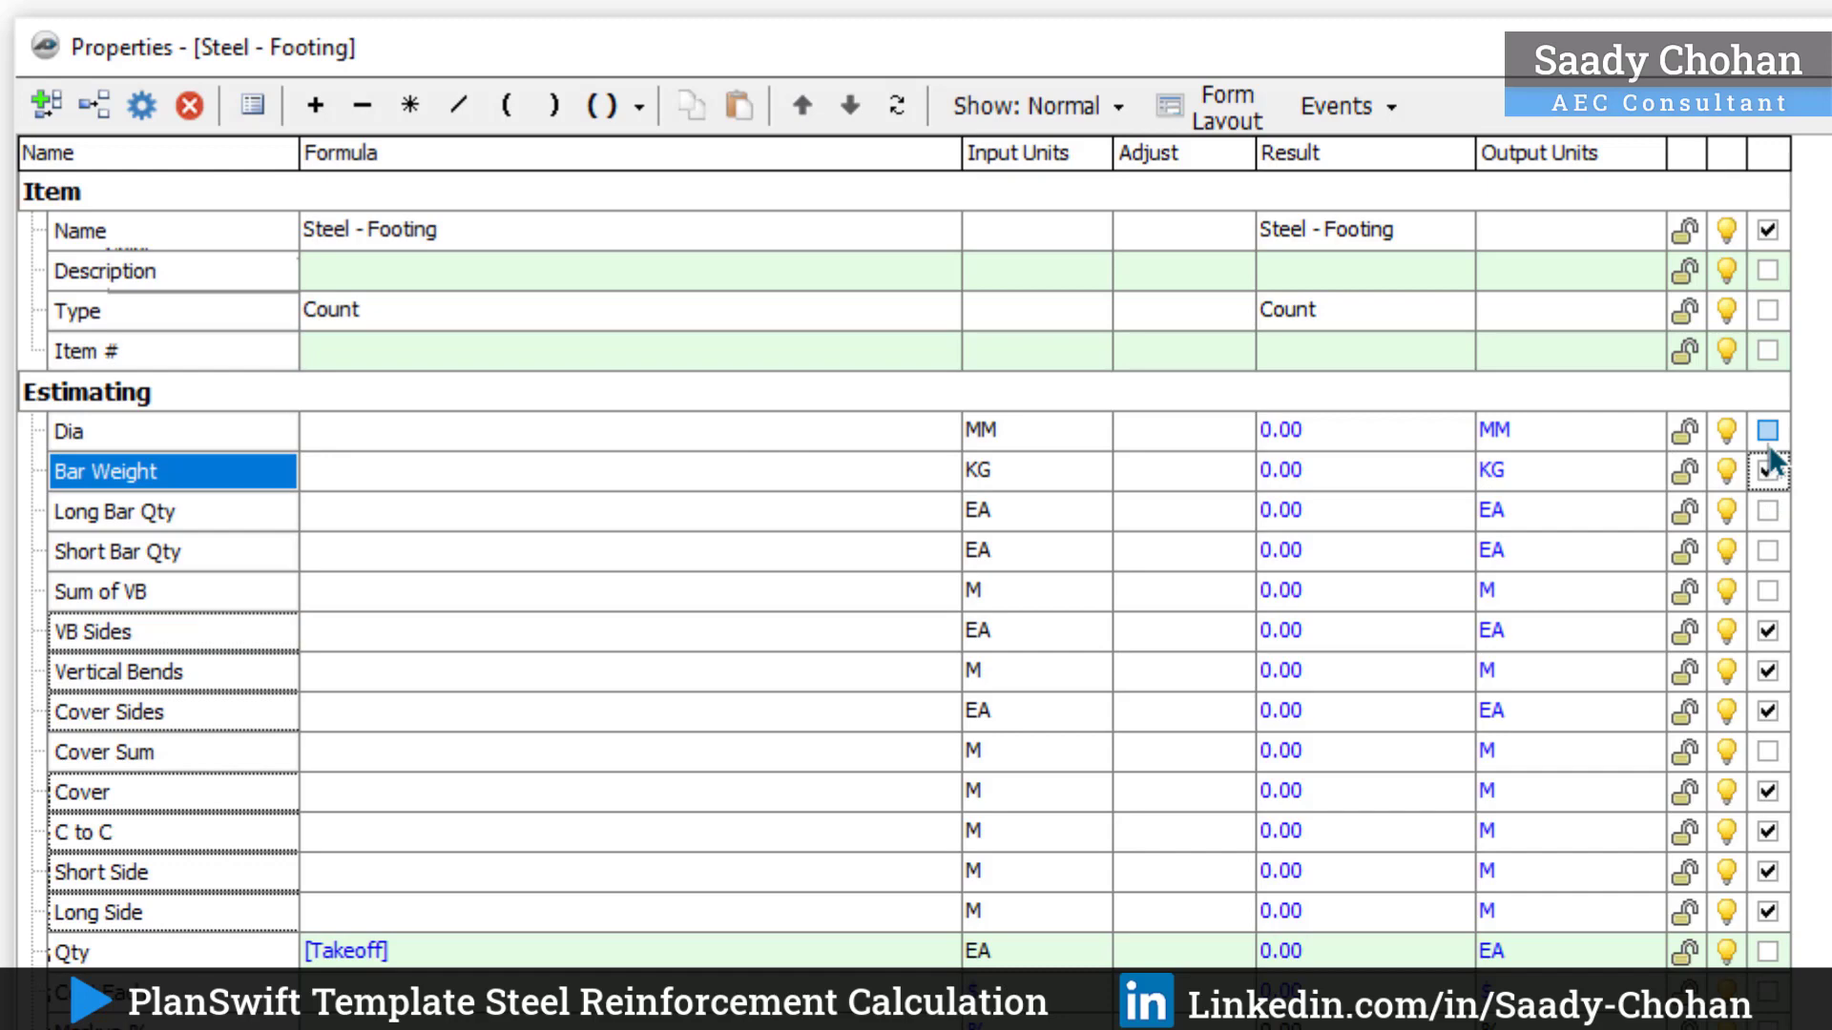
pyautogui.click(1768, 437)
pyautogui.click(1768, 437)
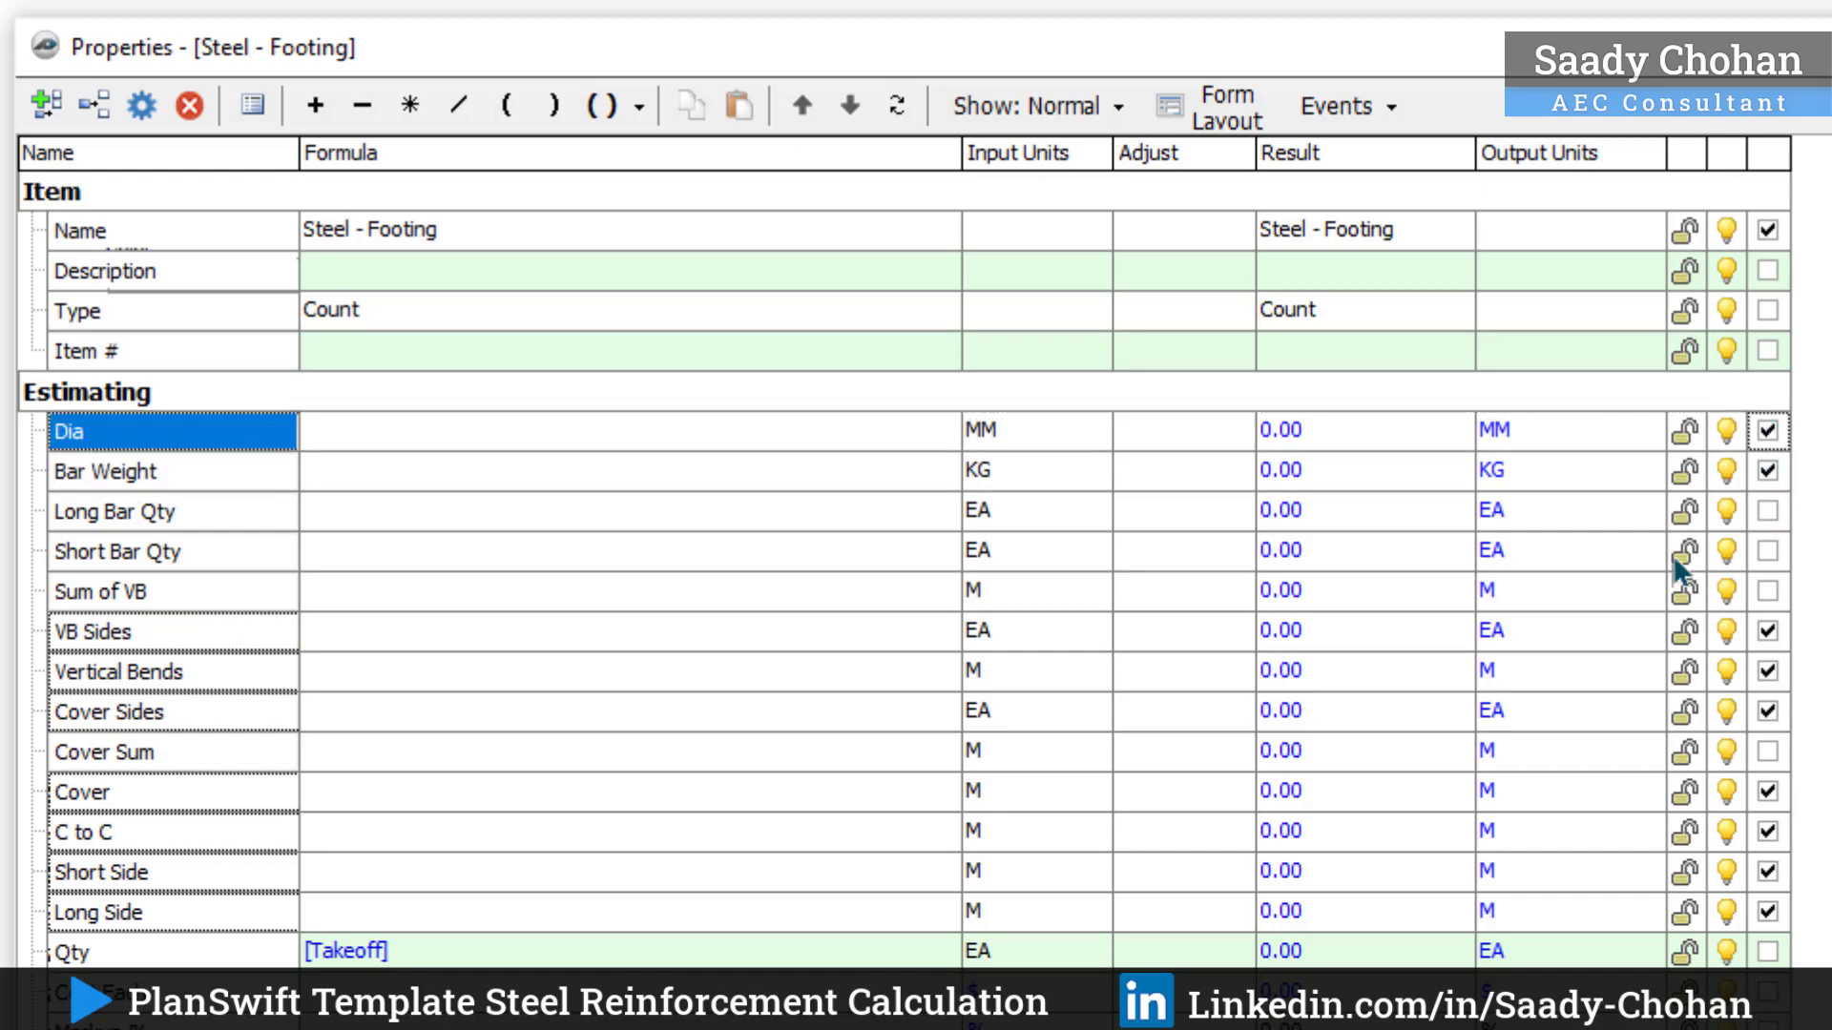
# Step: Preview the input form, then move Name above Dia in the form layout
pyautogui.click(820, 942)
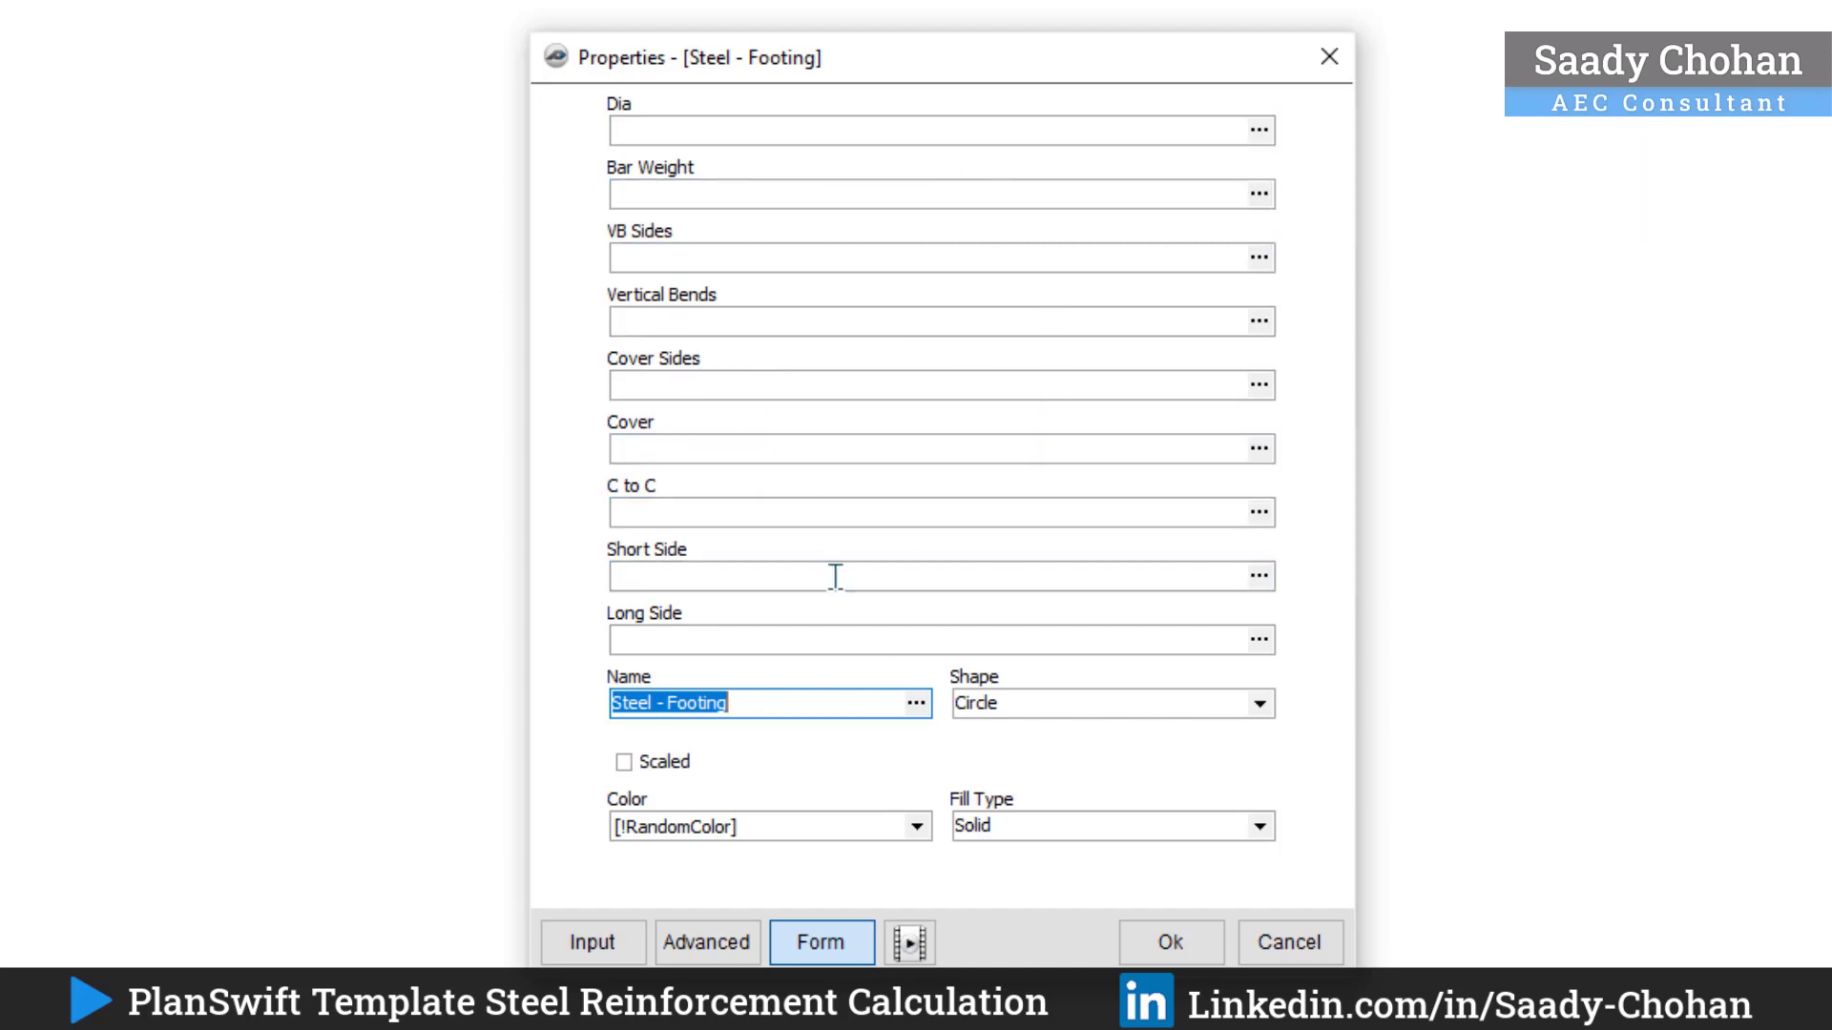
pyautogui.click(718, 942)
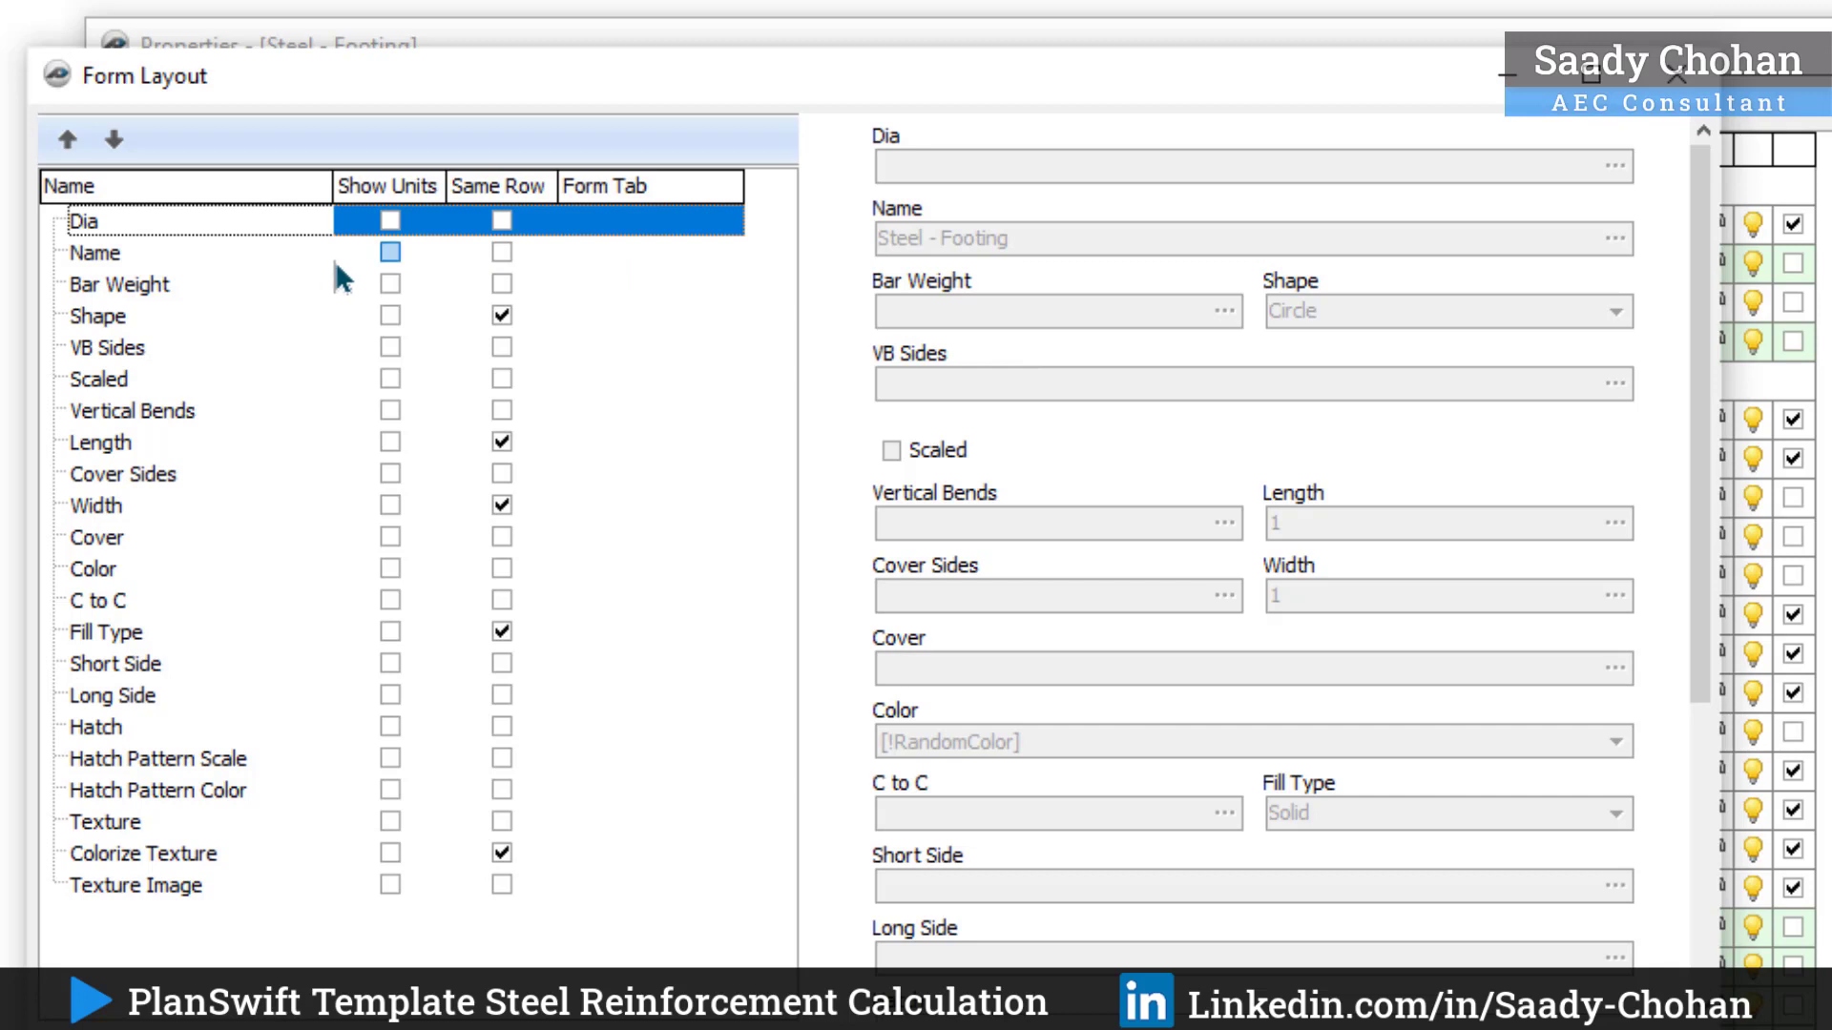
pyautogui.click(86, 253)
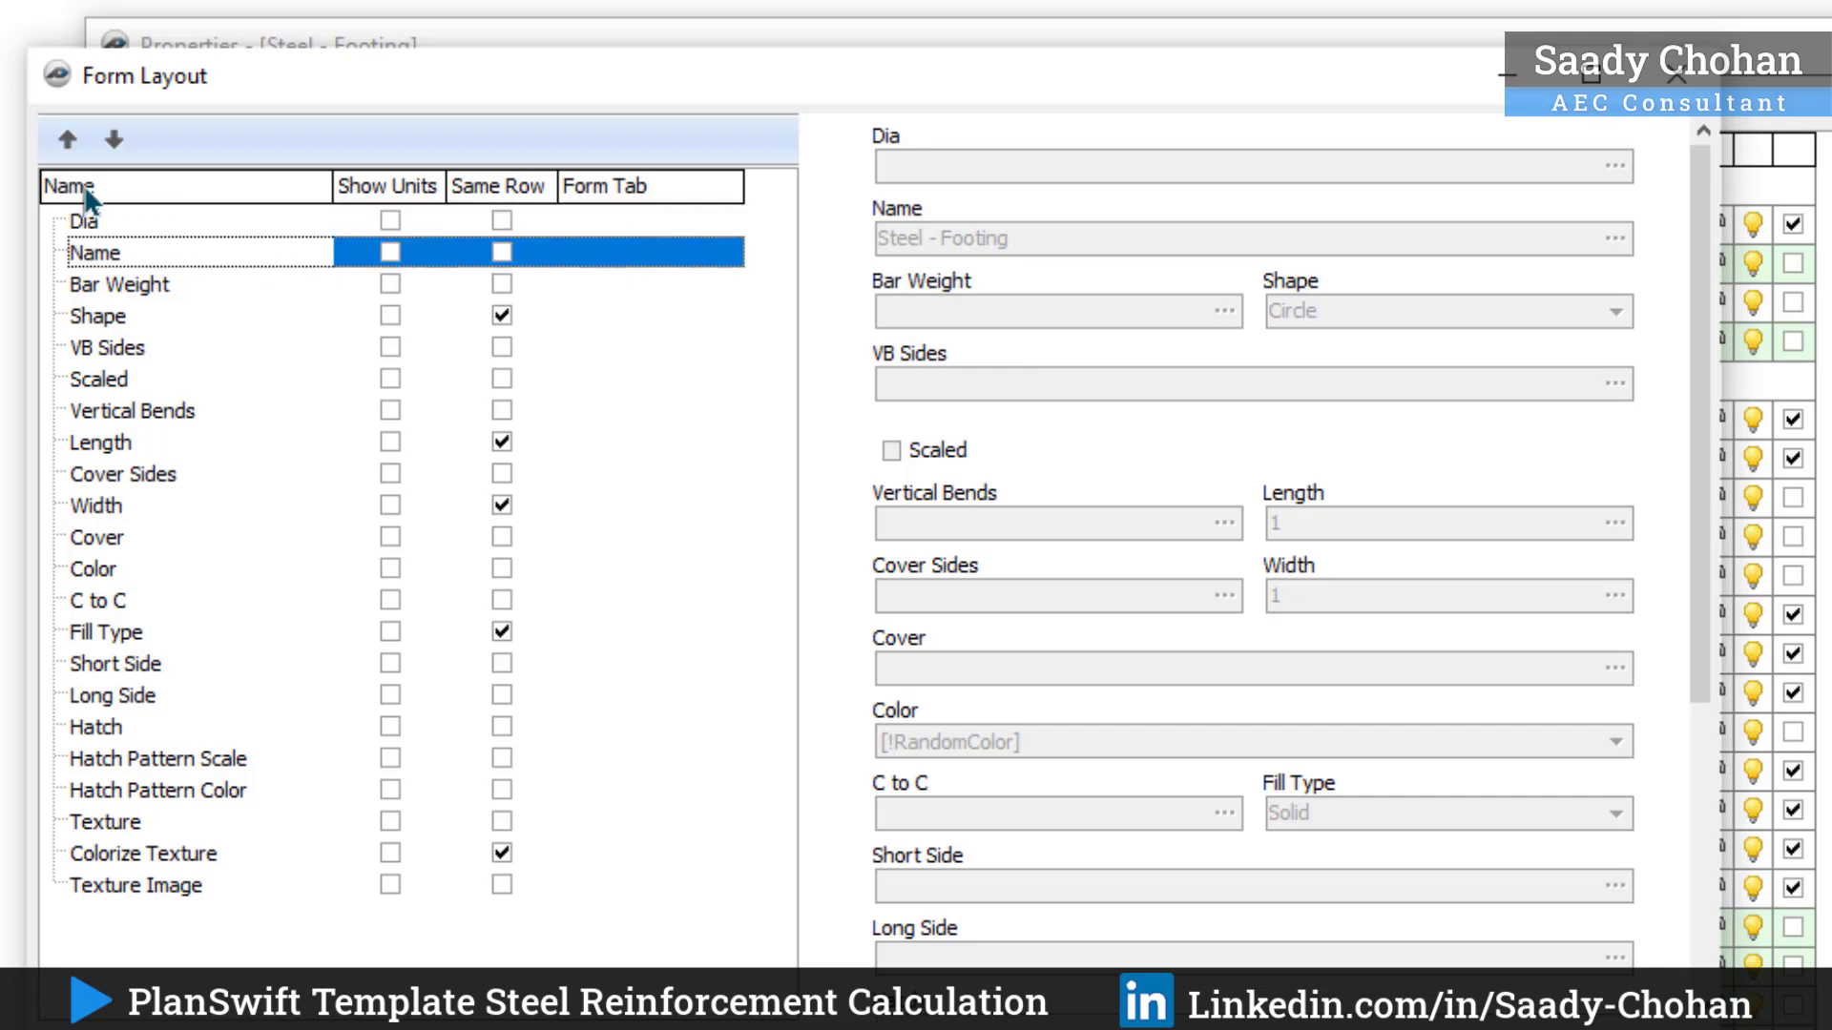
pyautogui.click(69, 141)
pyautogui.click(90, 256)
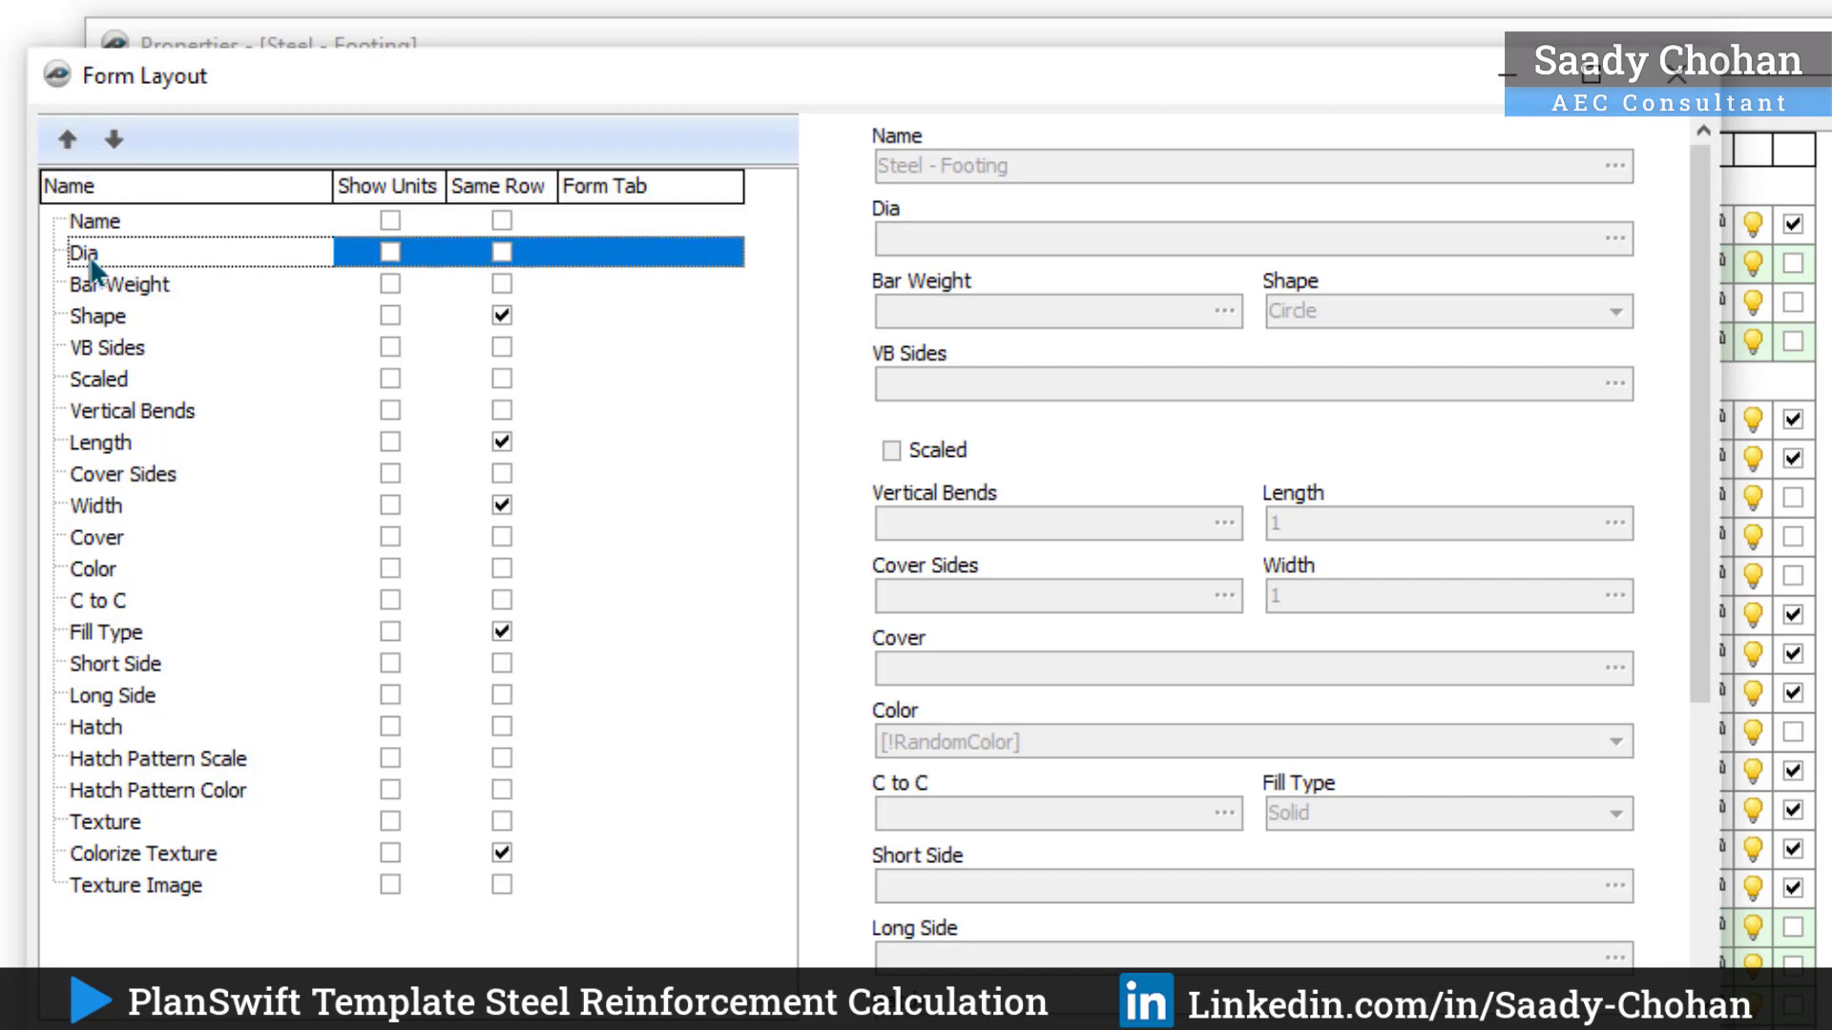
# Step: Put Bar Weight on the same row as Dia, move Shape down below Texture, and show units for Dia and Bar Weight
pyautogui.click(163, 284)
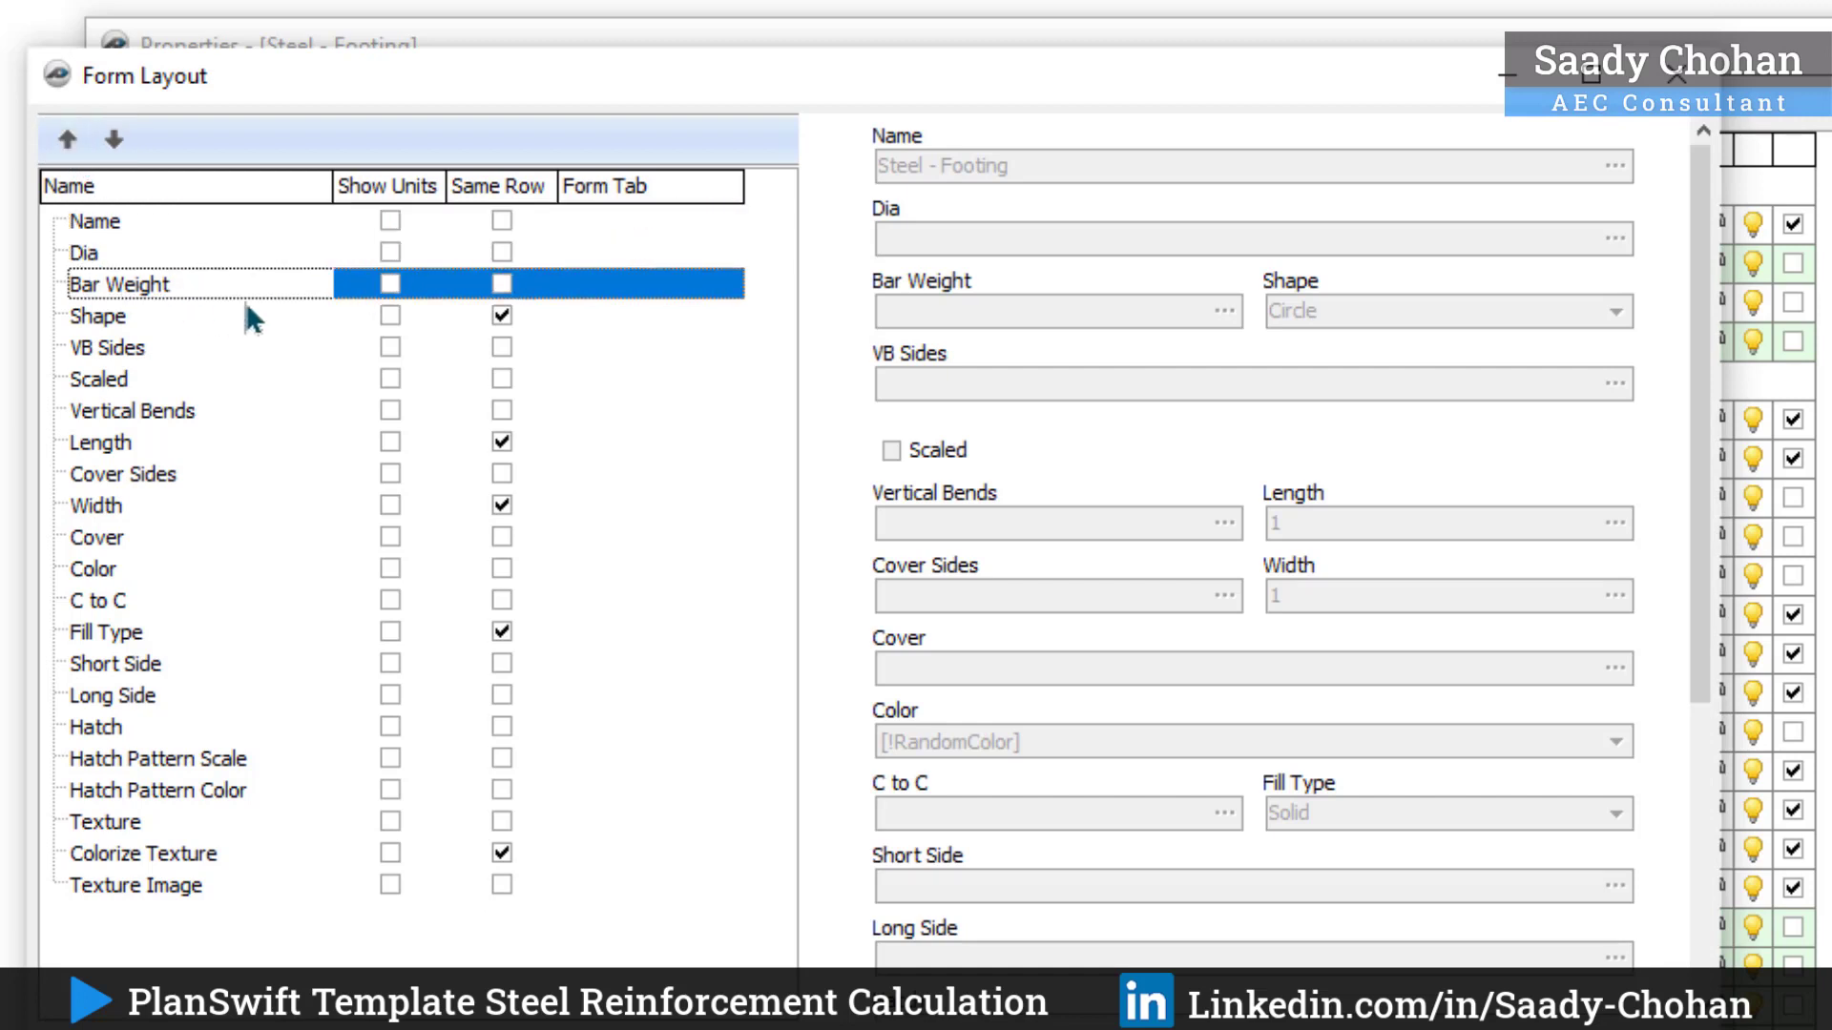
pyautogui.click(501, 285)
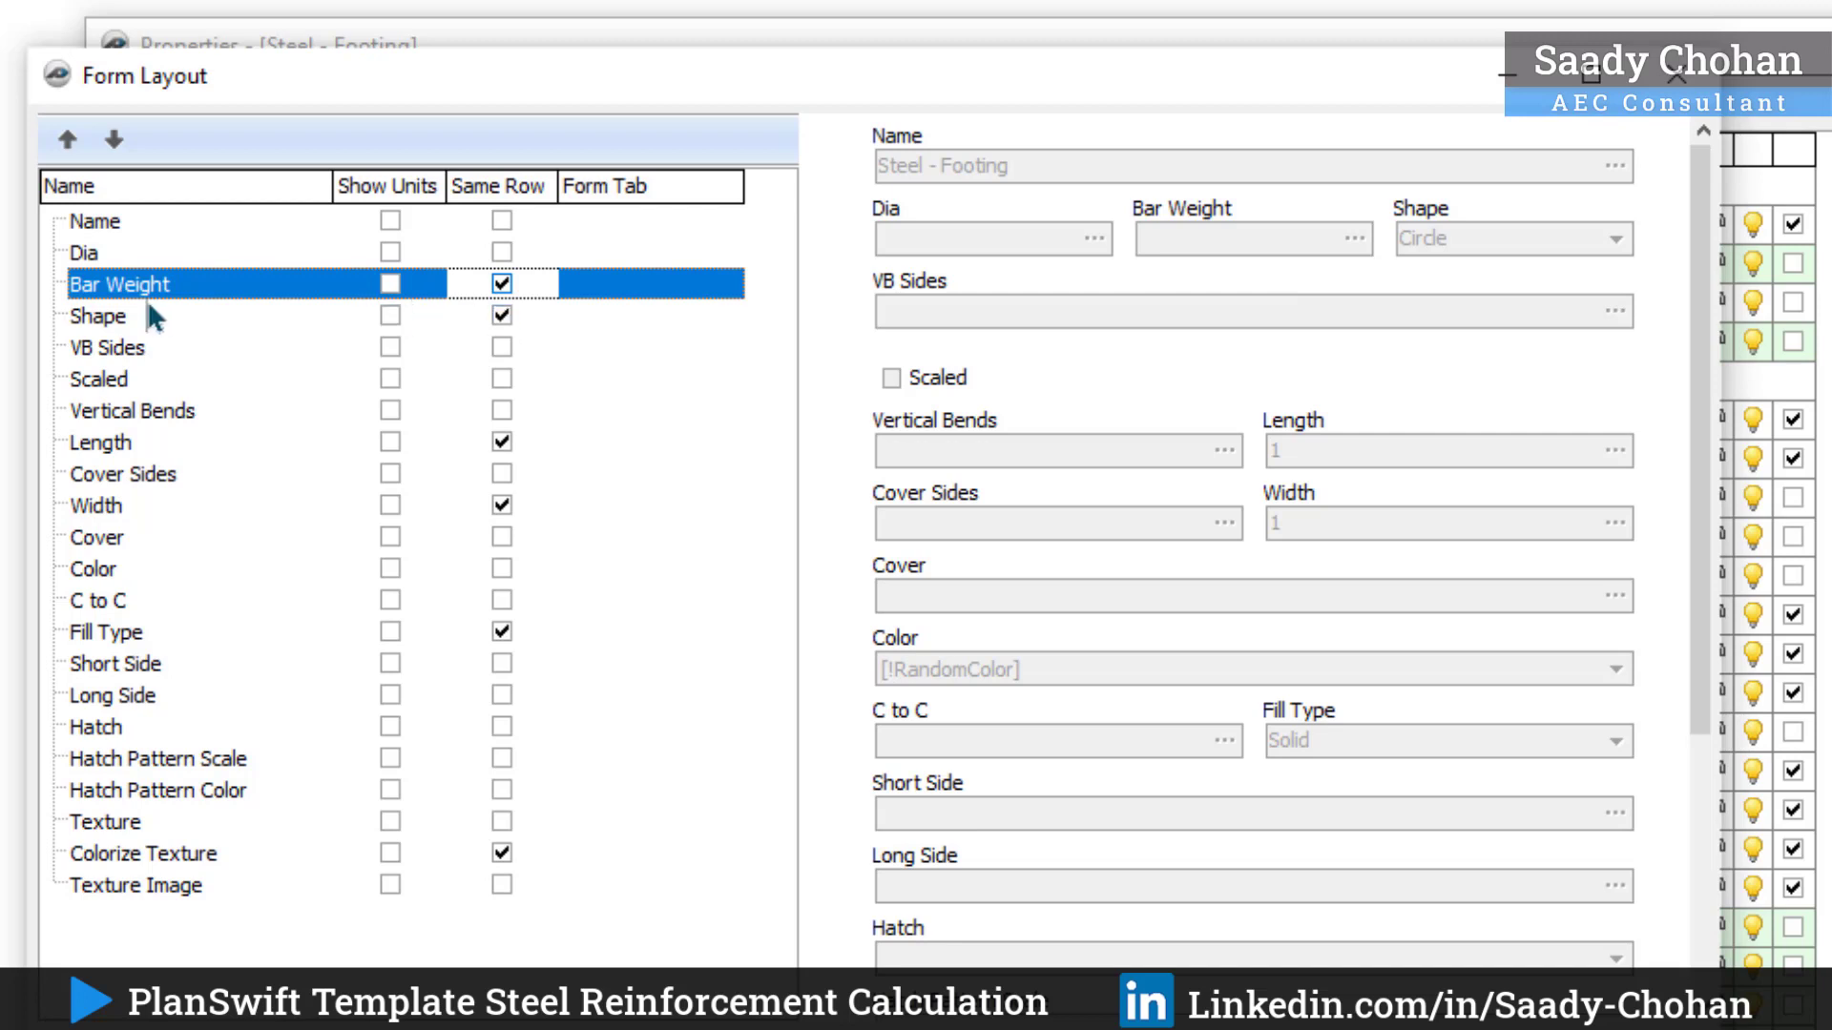
pyautogui.click(121, 323)
pyautogui.click(115, 140)
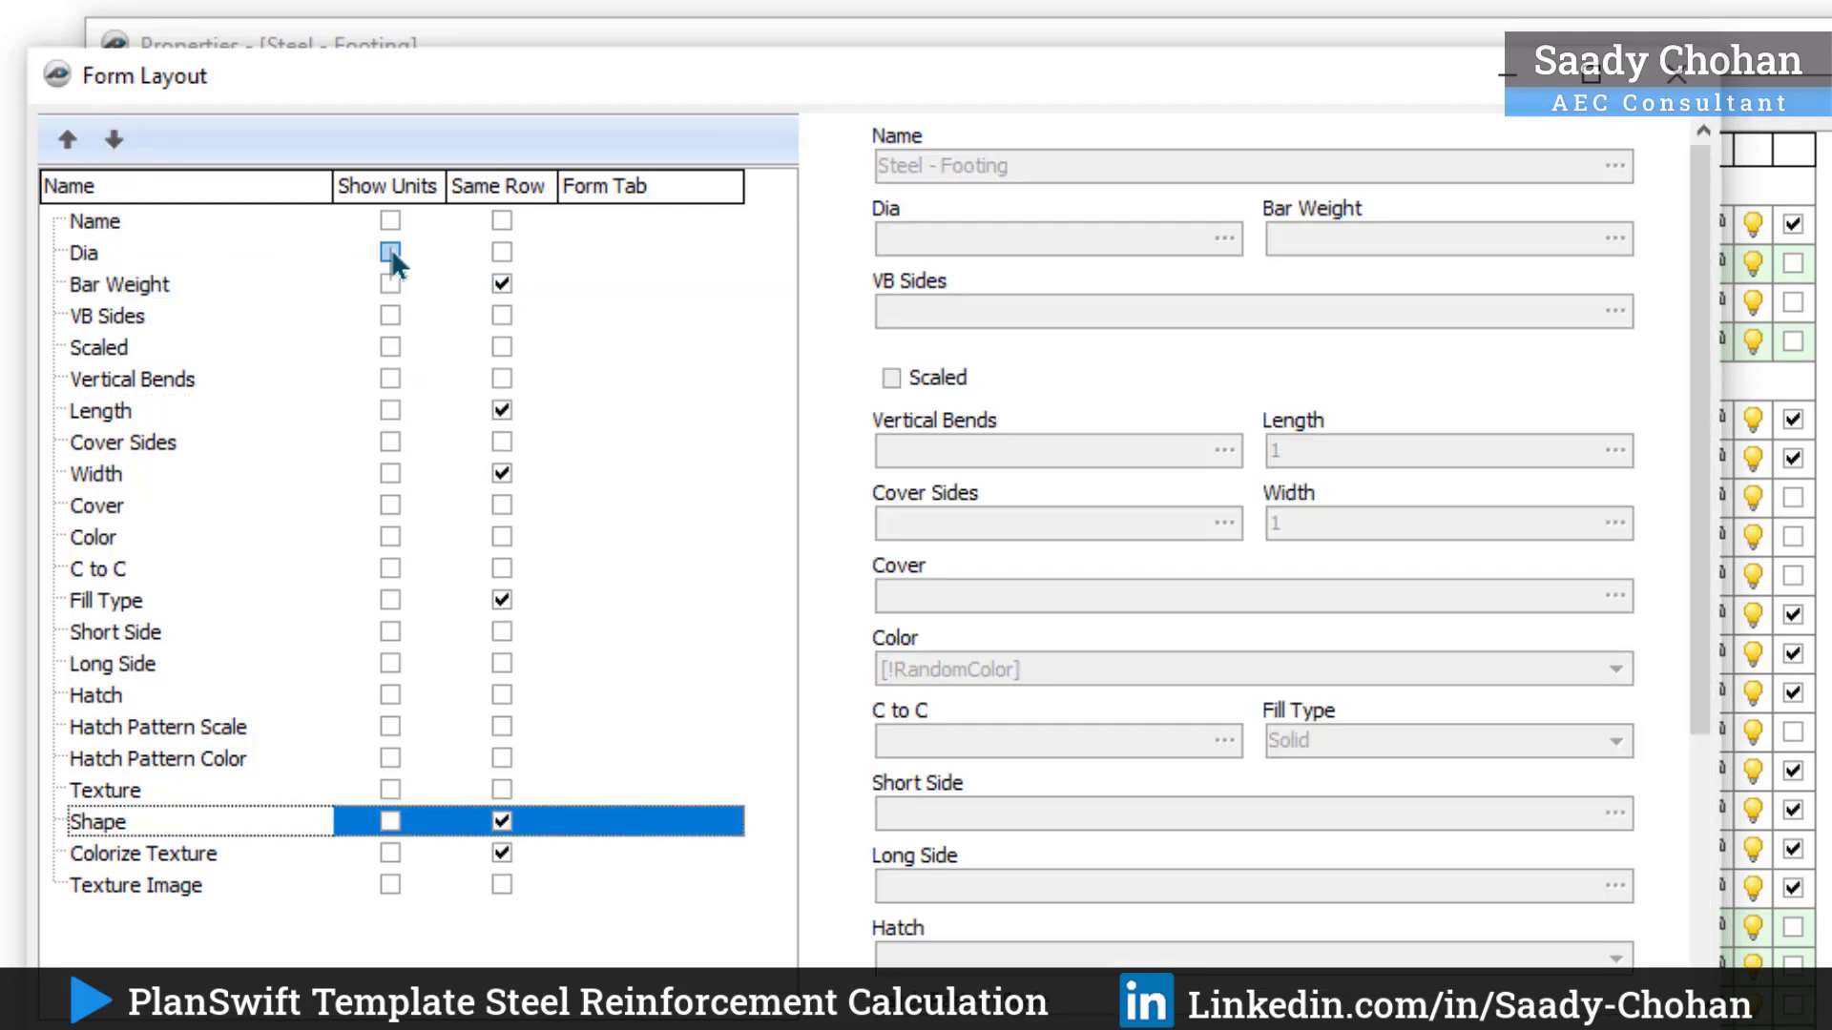
pyautogui.click(390, 252)
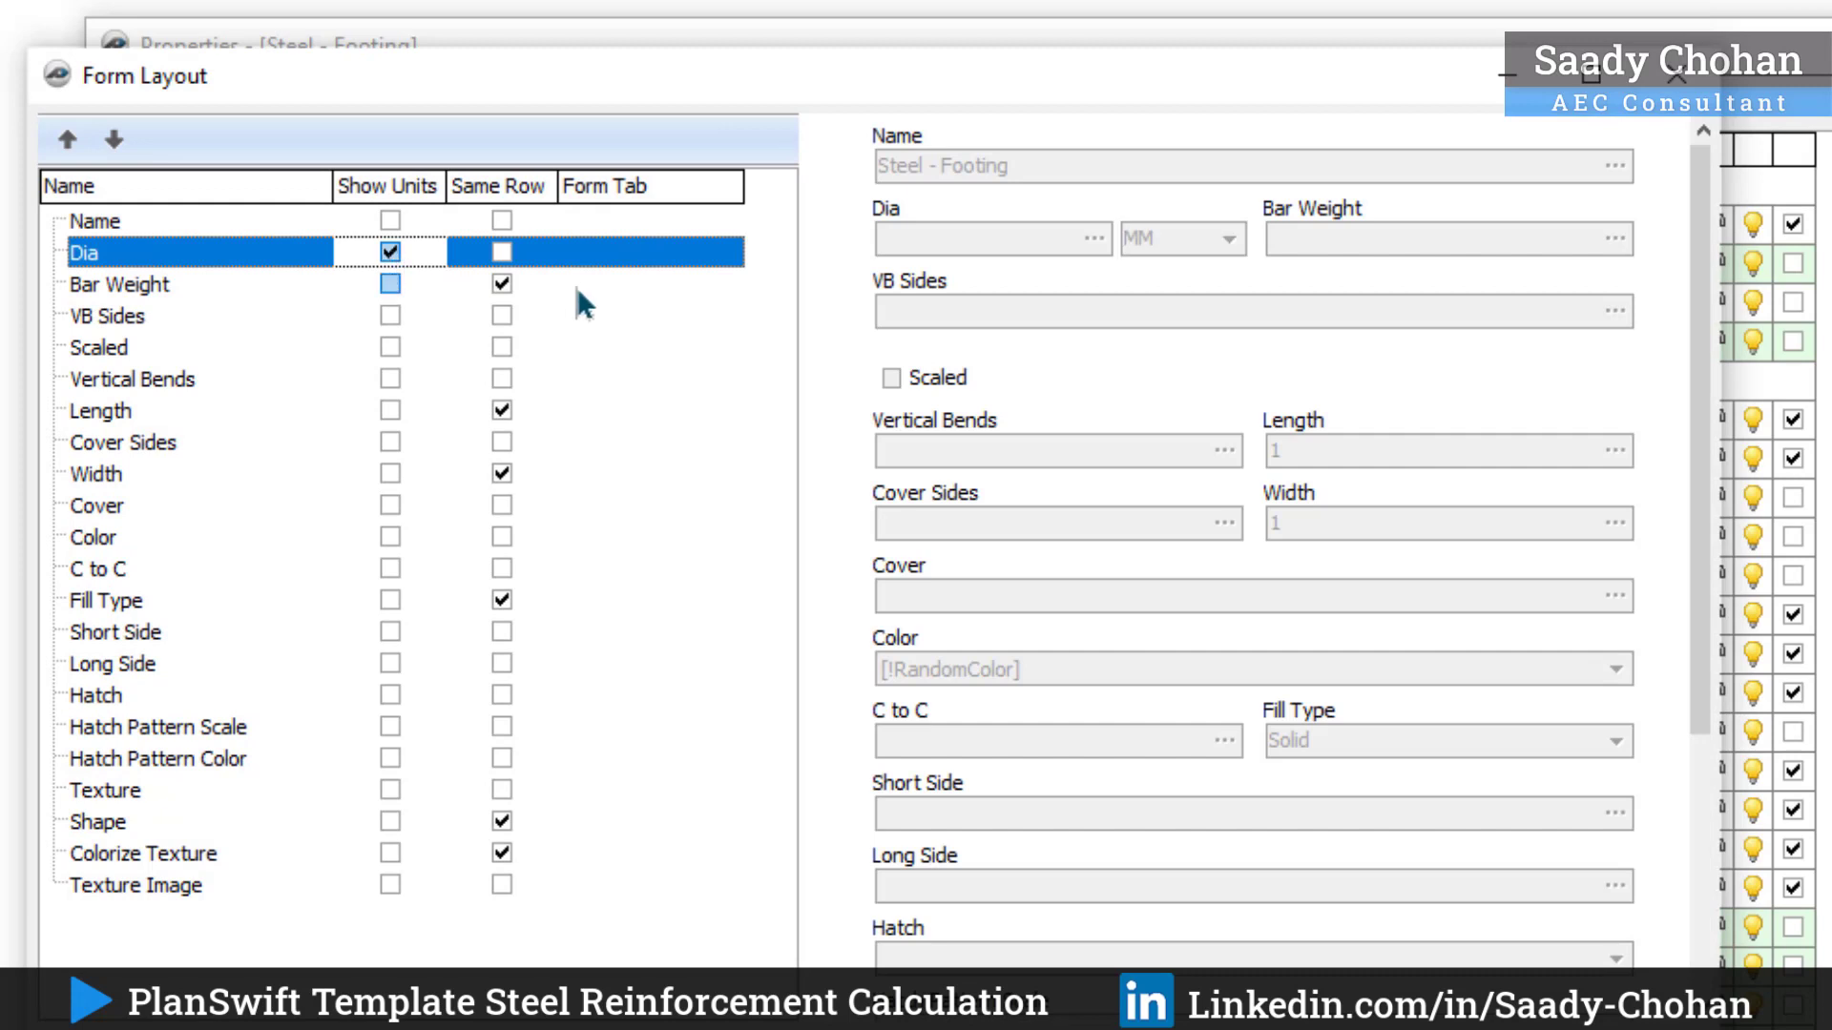
pyautogui.click(390, 284)
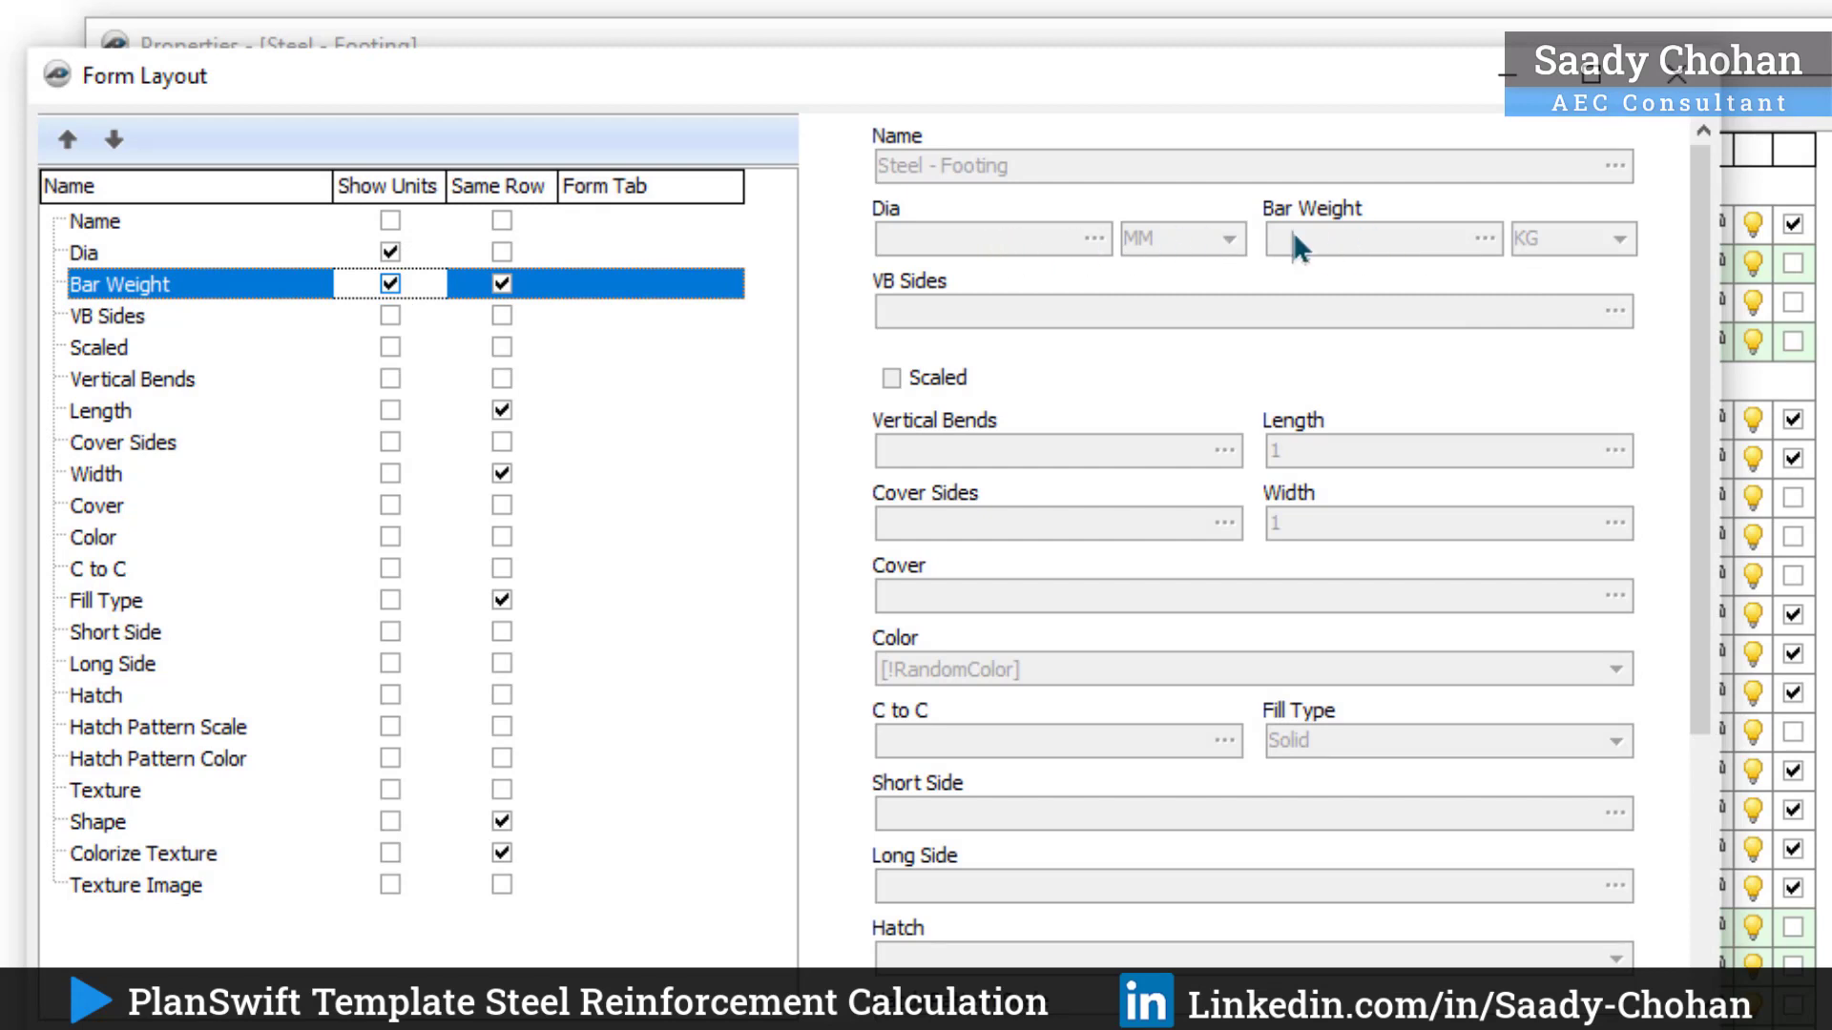
# Step: Move Short Side up the form layout to directly below Bar Weight
pyautogui.click(114, 632)
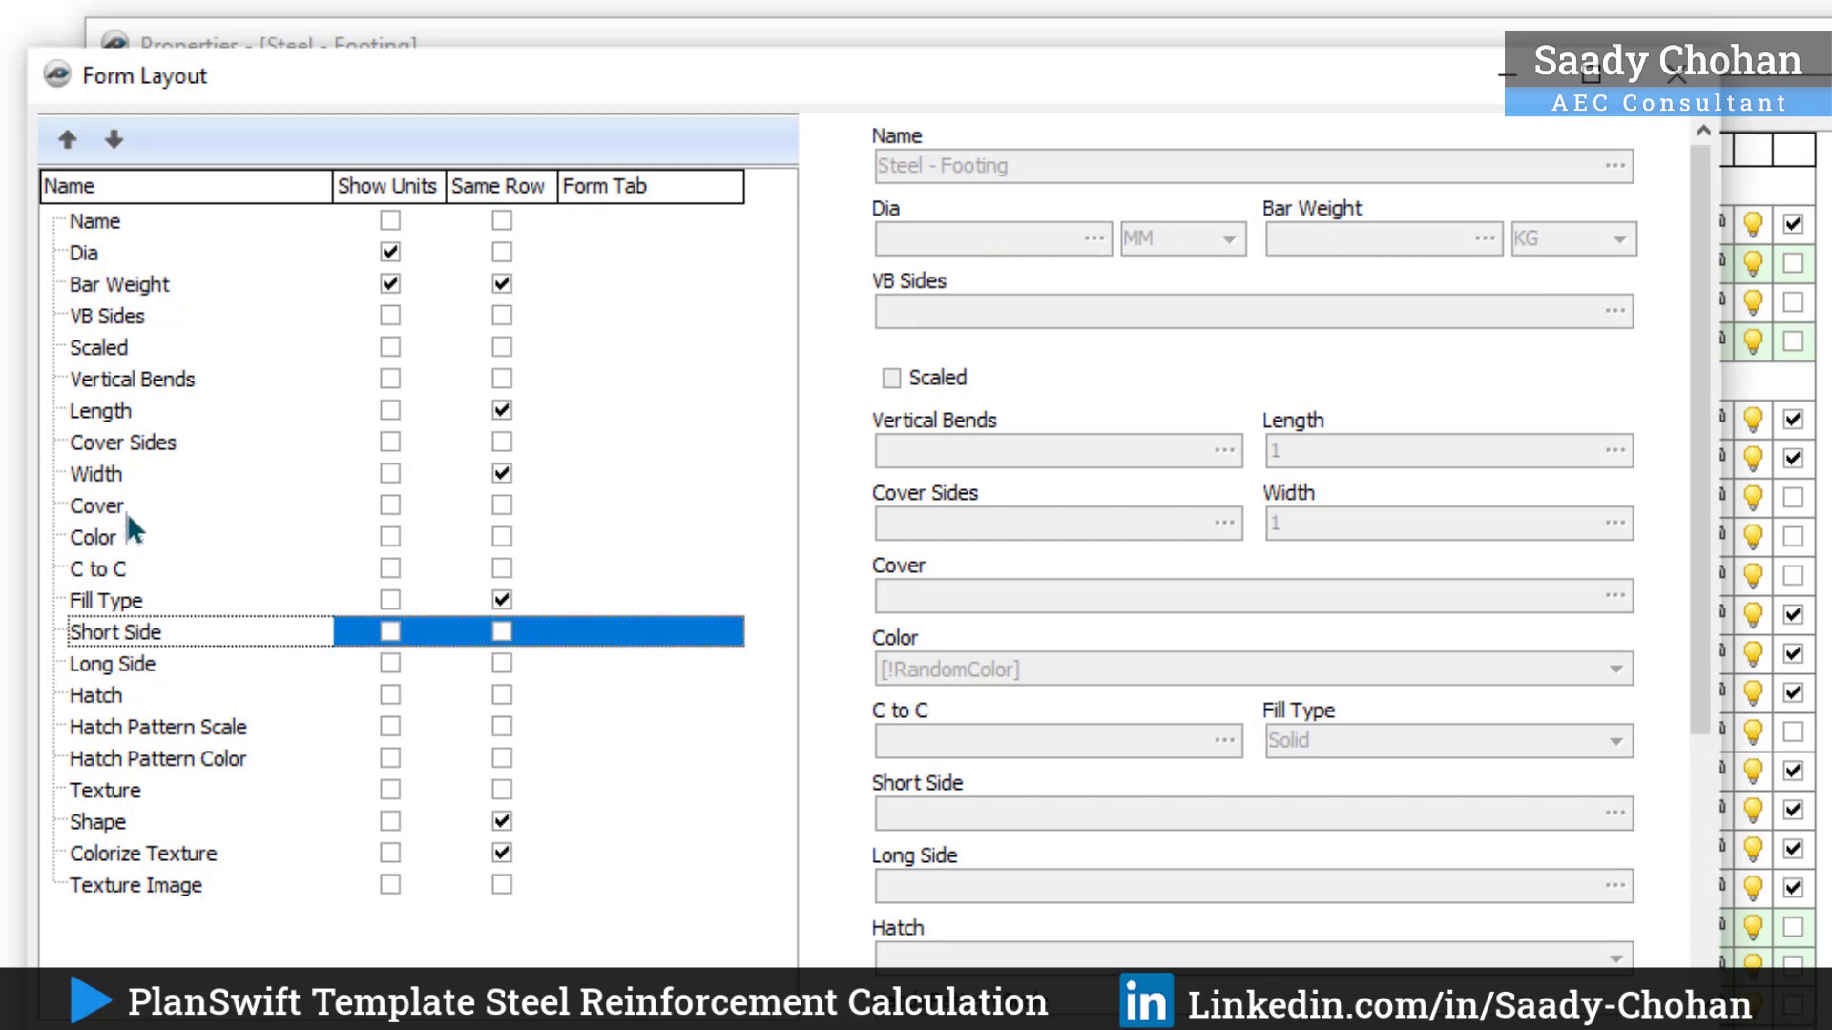
pyautogui.click(67, 141)
pyautogui.click(68, 142)
pyautogui.click(67, 141)
pyautogui.click(68, 141)
pyautogui.click(68, 141)
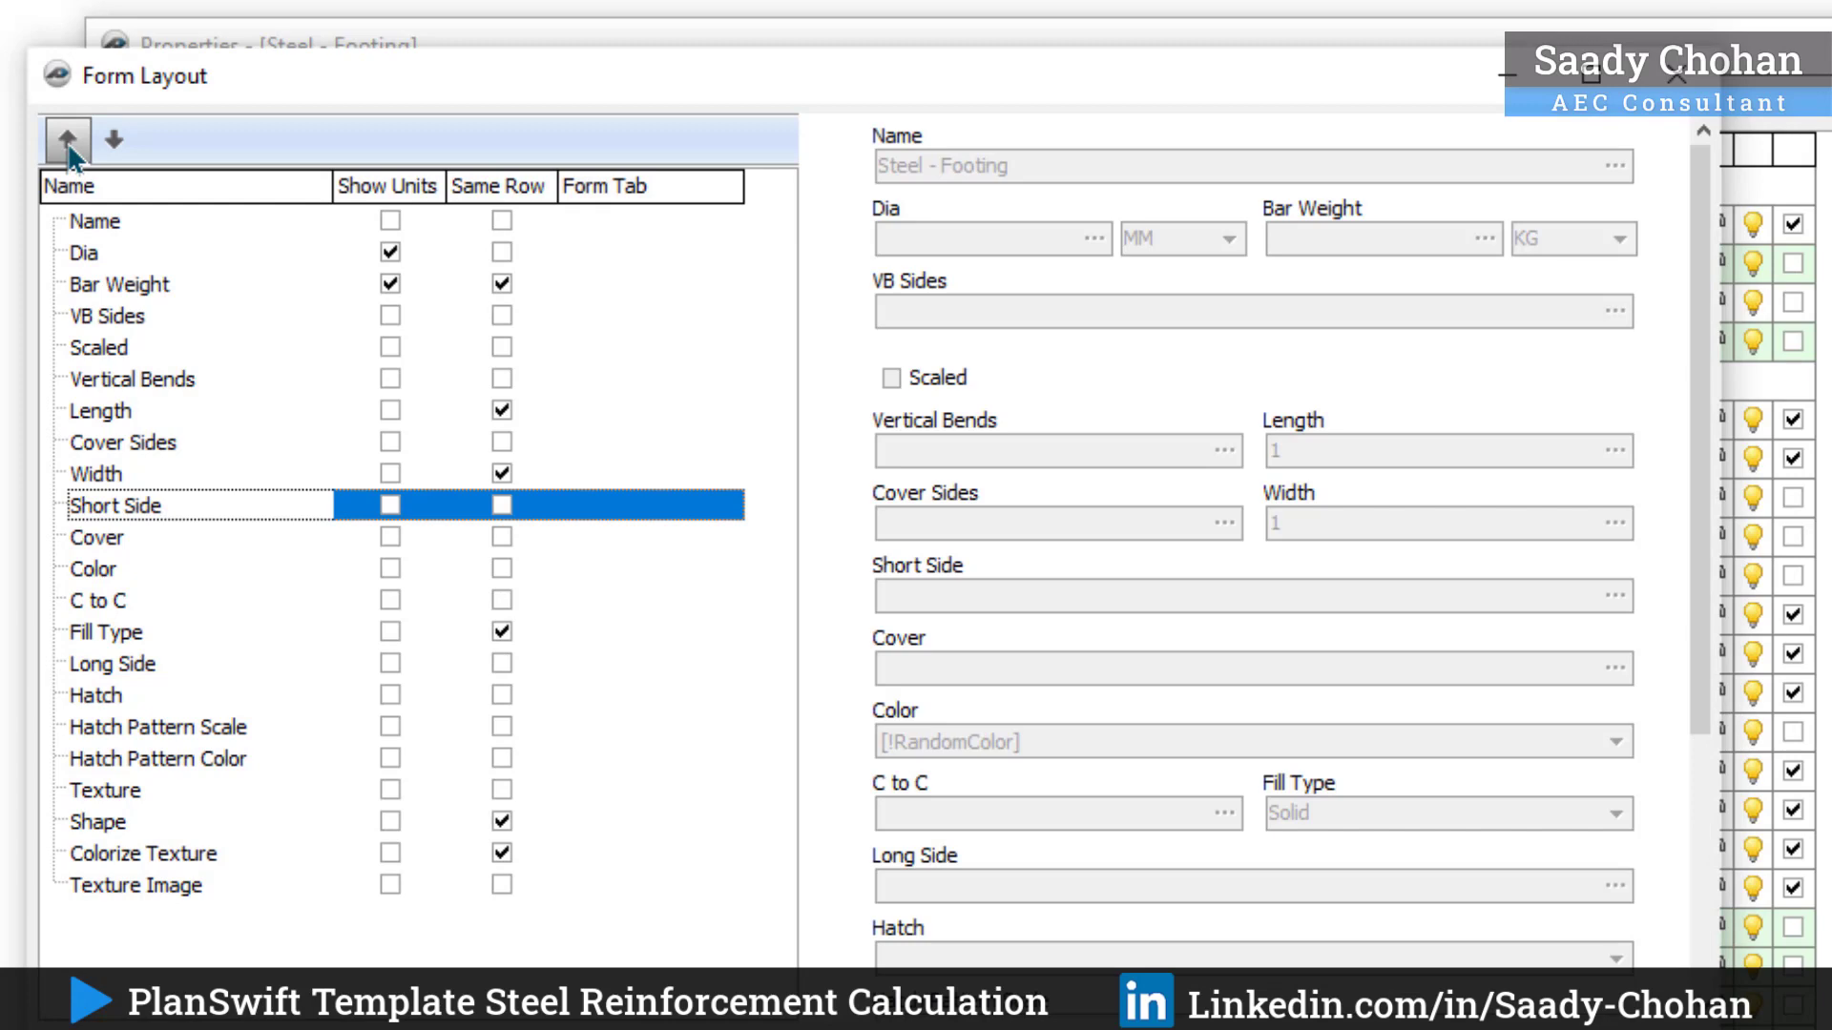
pyautogui.click(67, 142)
pyautogui.click(67, 141)
pyautogui.click(68, 142)
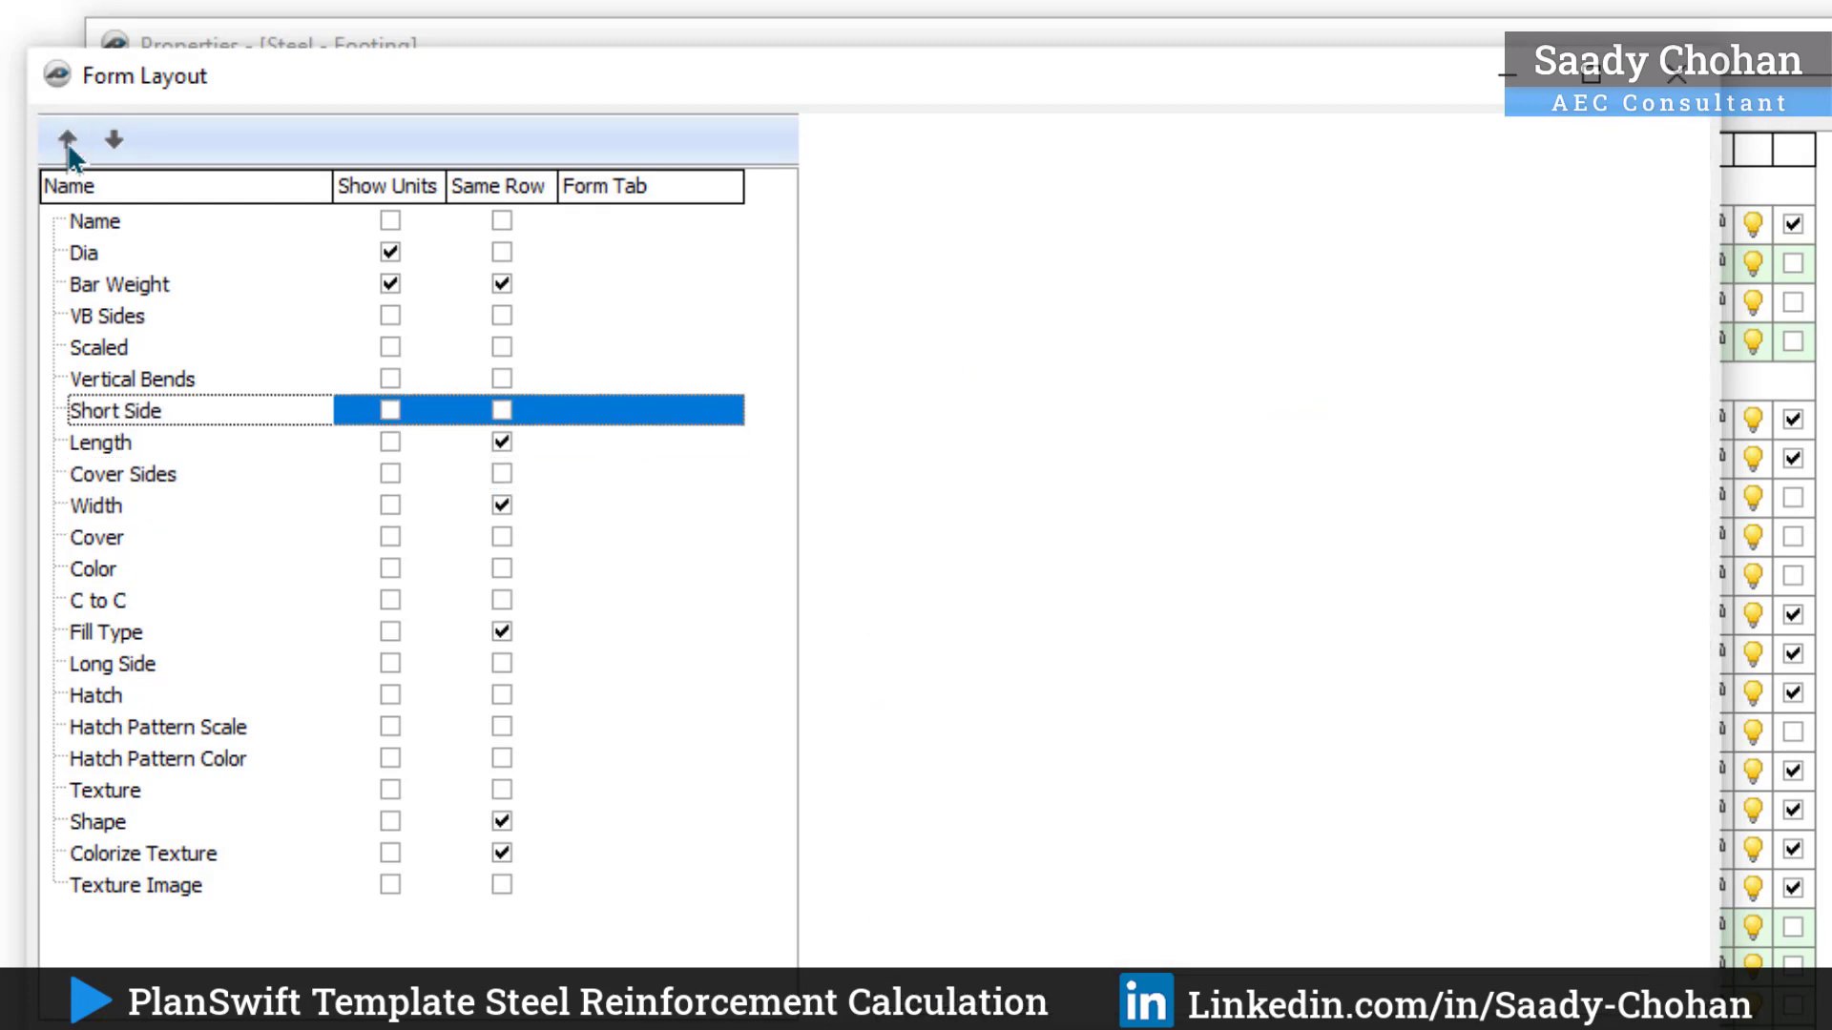
pyautogui.click(68, 144)
pyautogui.click(68, 143)
# Step: Move C to C directly below Bar Weight, place it on the same row and show its units
pyautogui.click(98, 602)
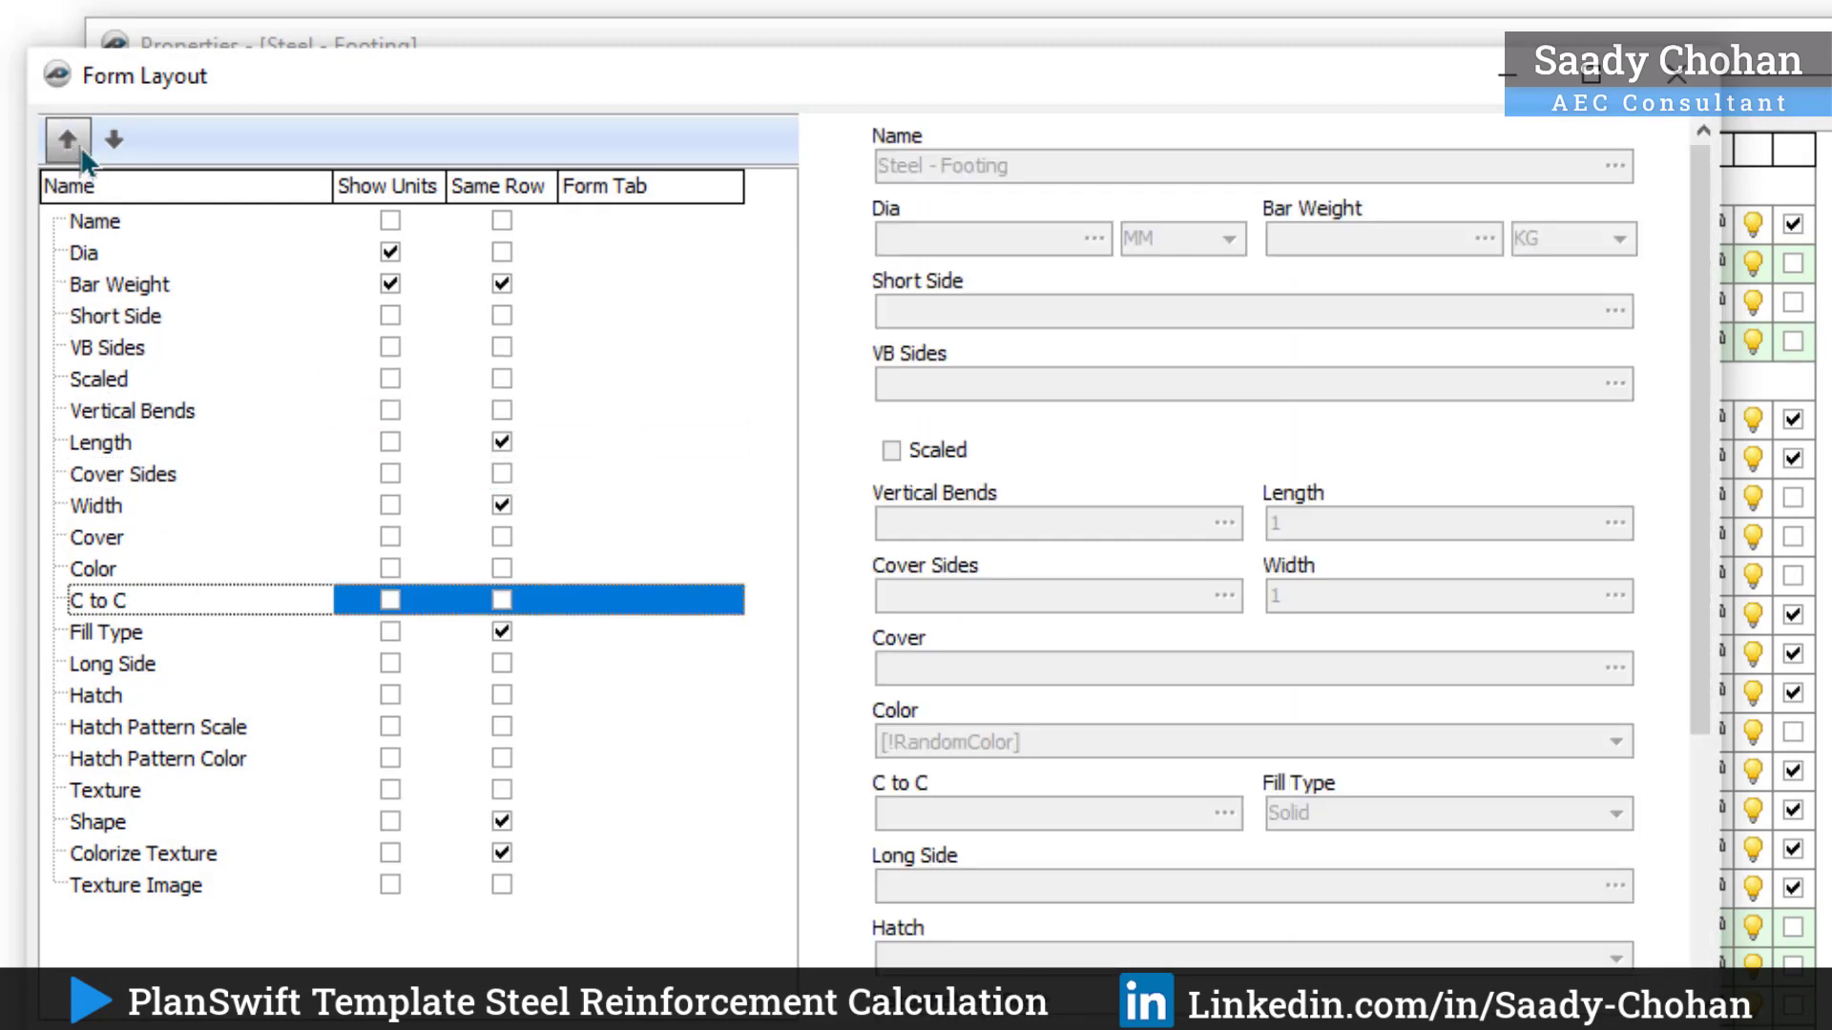
pyautogui.click(80, 149)
pyautogui.click(80, 149)
pyautogui.click(80, 148)
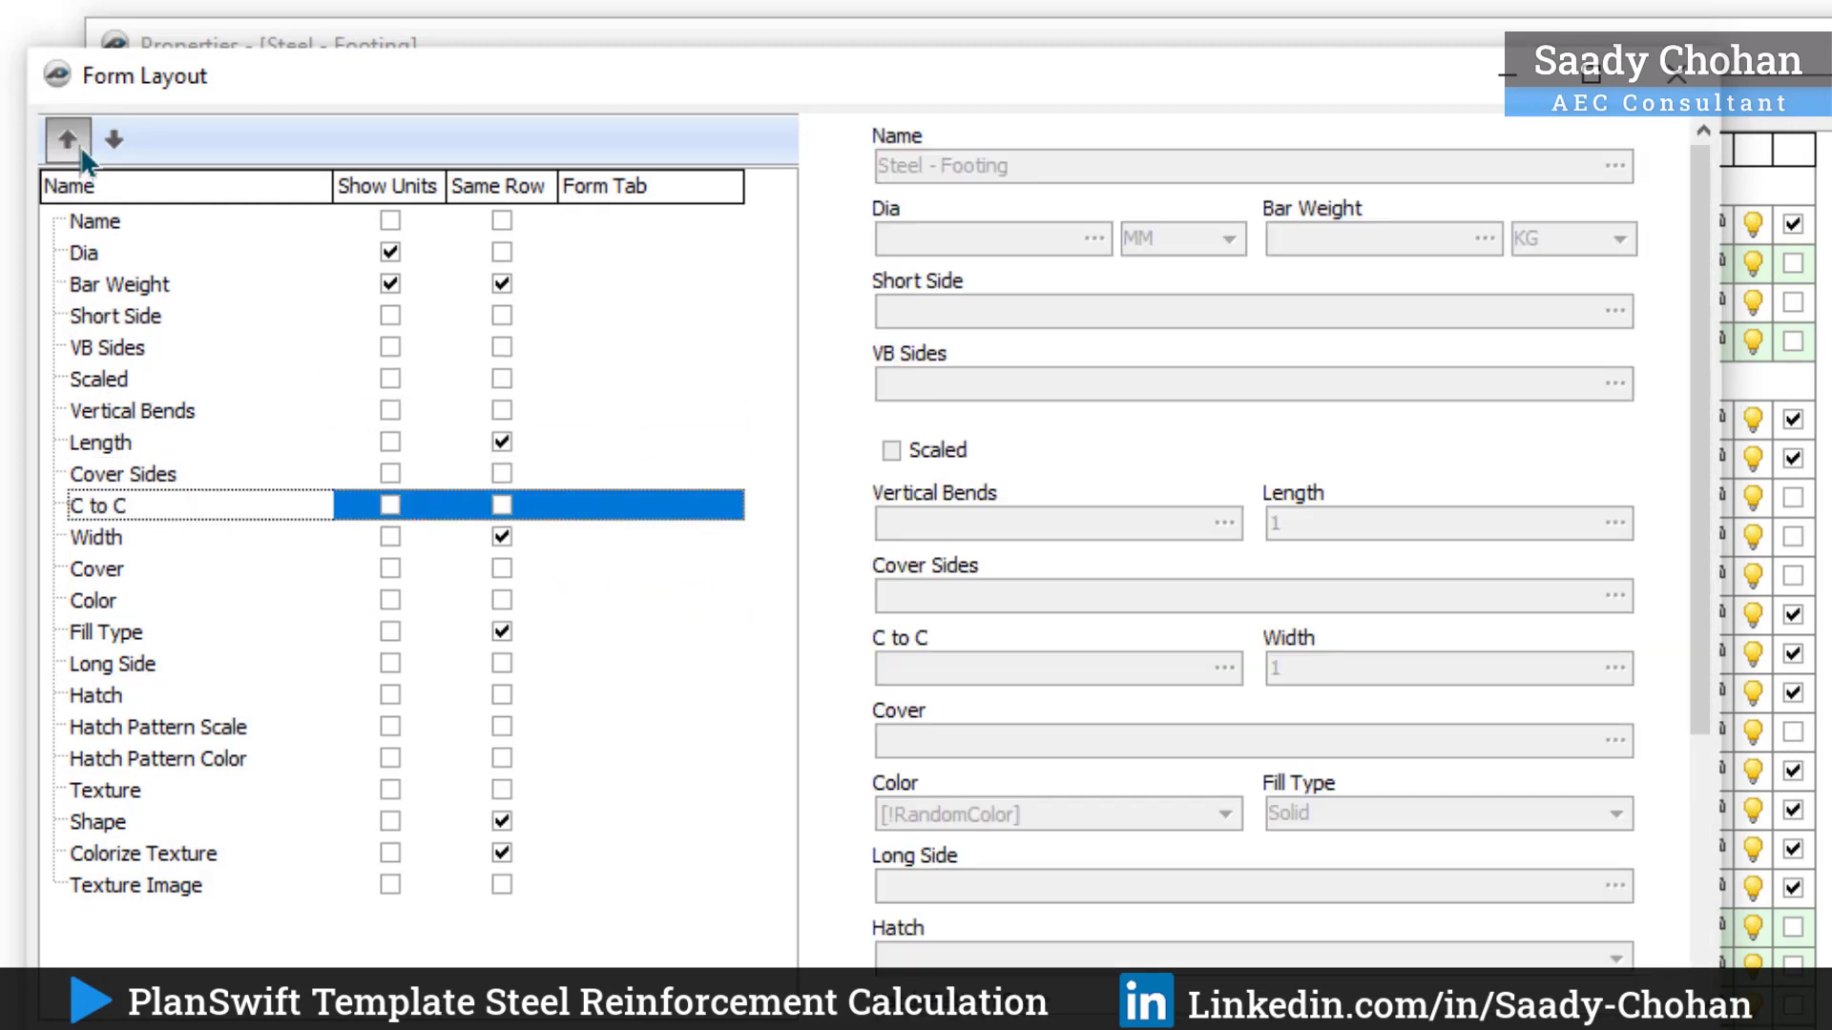
pyautogui.click(81, 151)
pyautogui.click(81, 150)
pyautogui.click(81, 151)
pyautogui.click(81, 151)
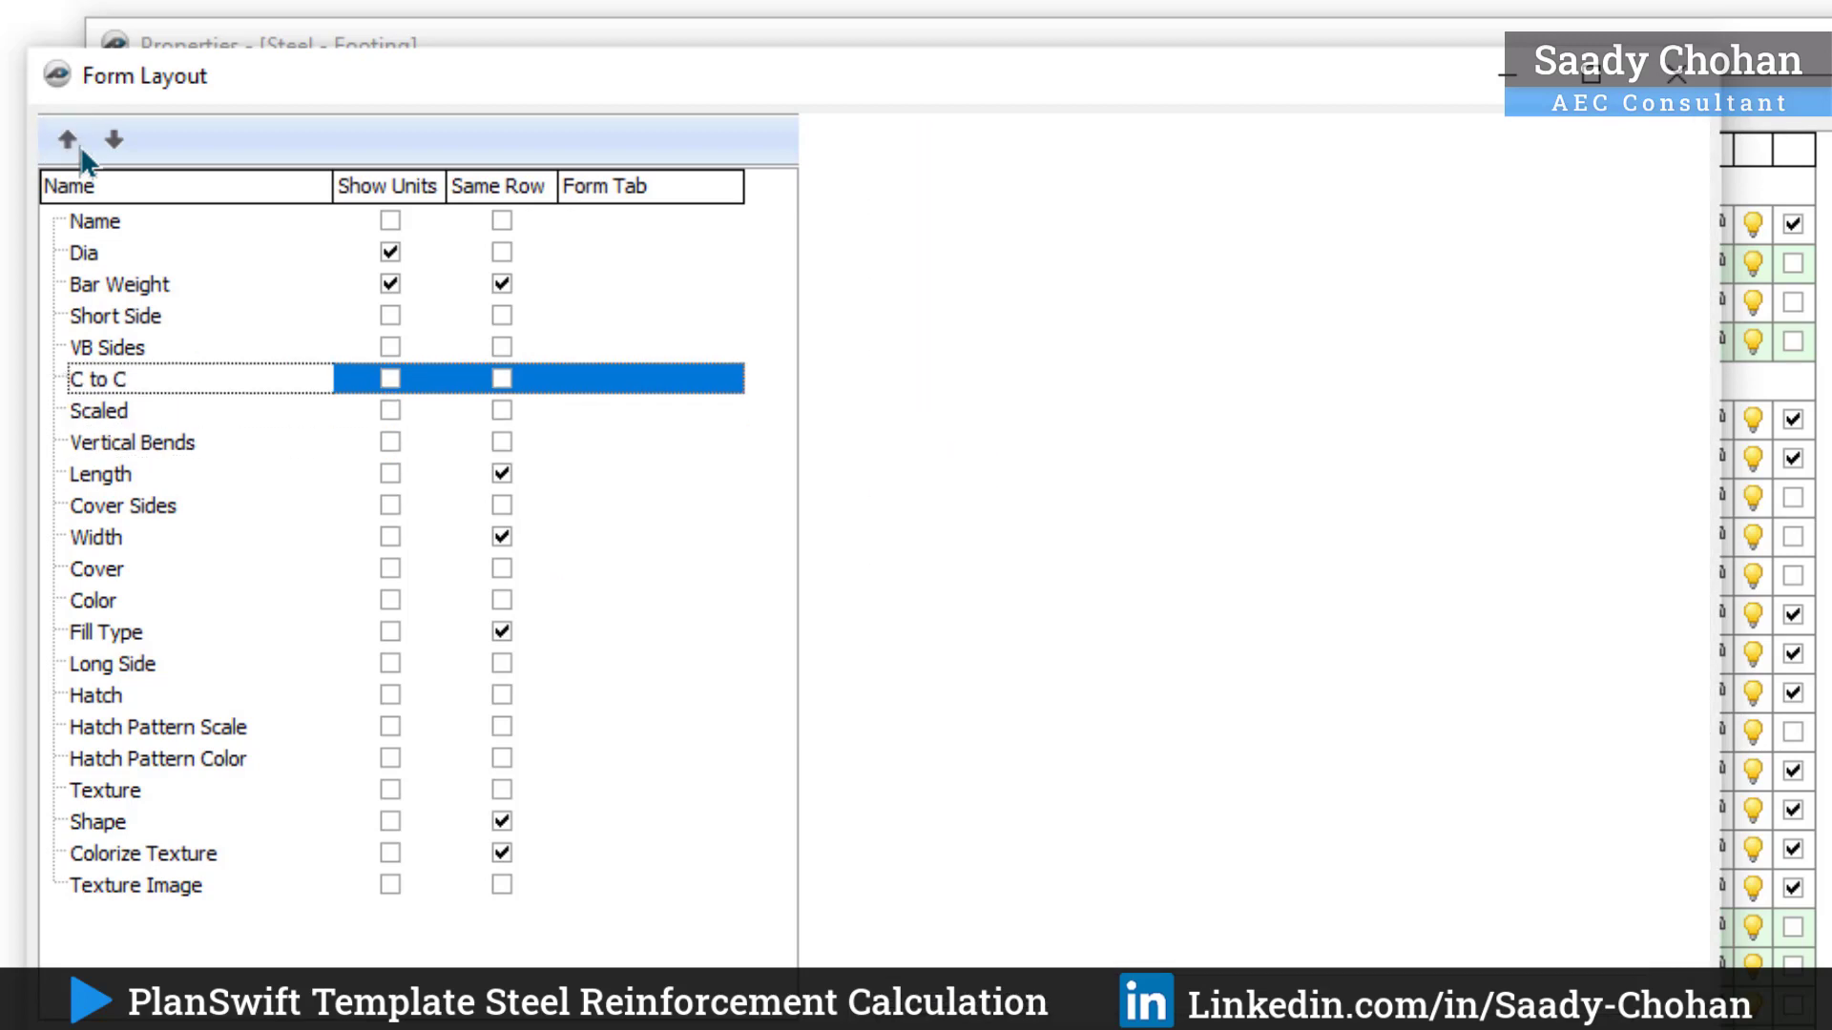
pyautogui.click(81, 151)
pyautogui.click(69, 145)
pyautogui.click(501, 315)
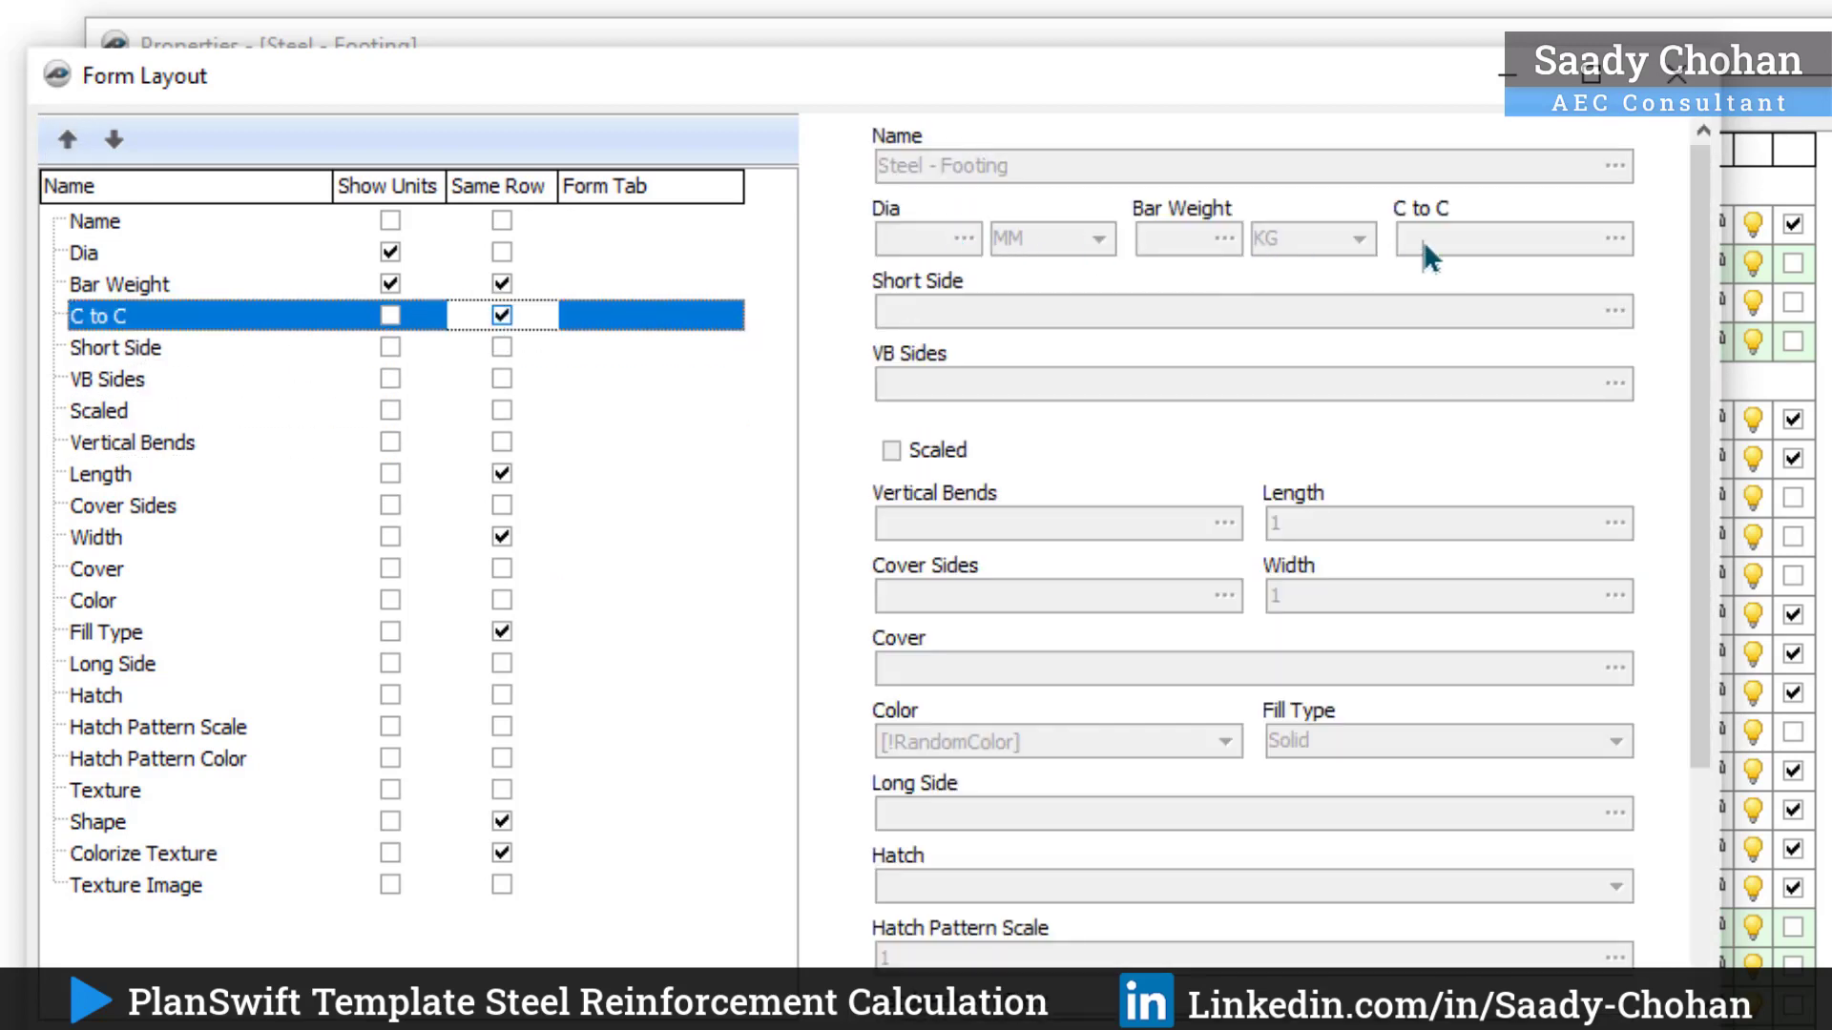
pyautogui.click(390, 315)
# Step: Move Long Side directly below Short Side, put both on one row and show their units
pyautogui.click(112, 663)
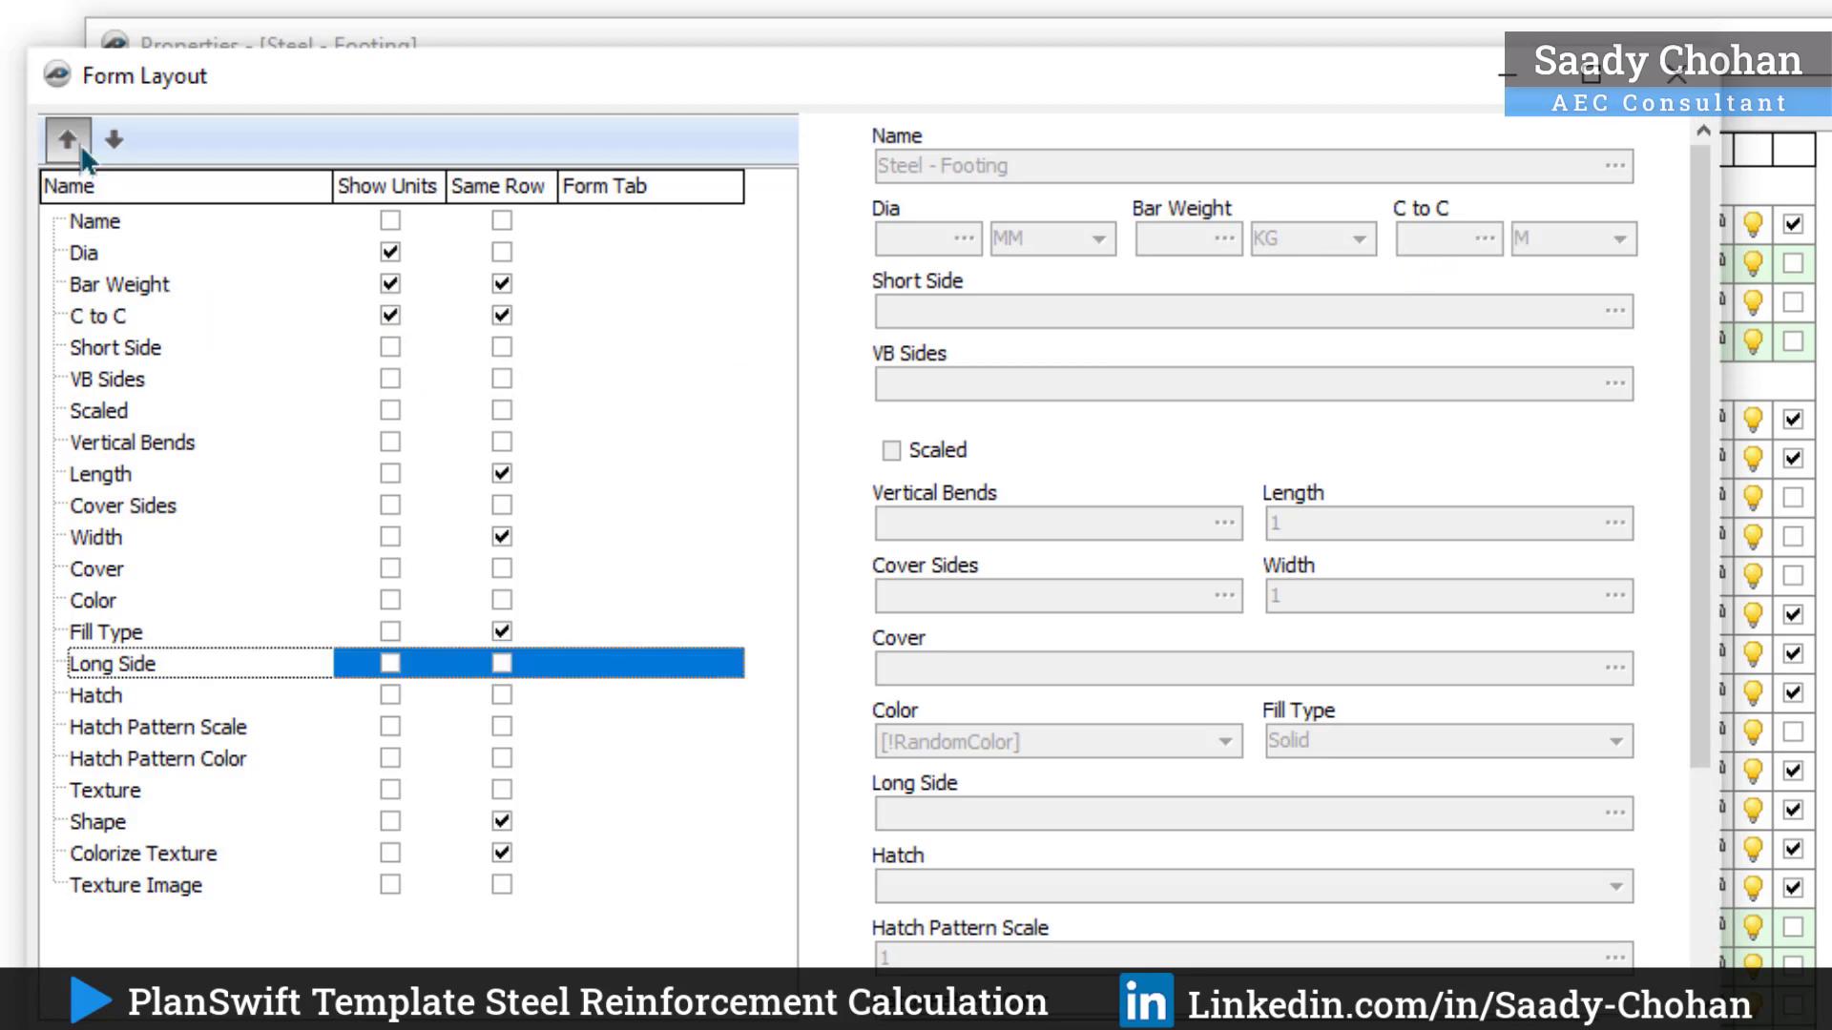
pyautogui.click(67, 139)
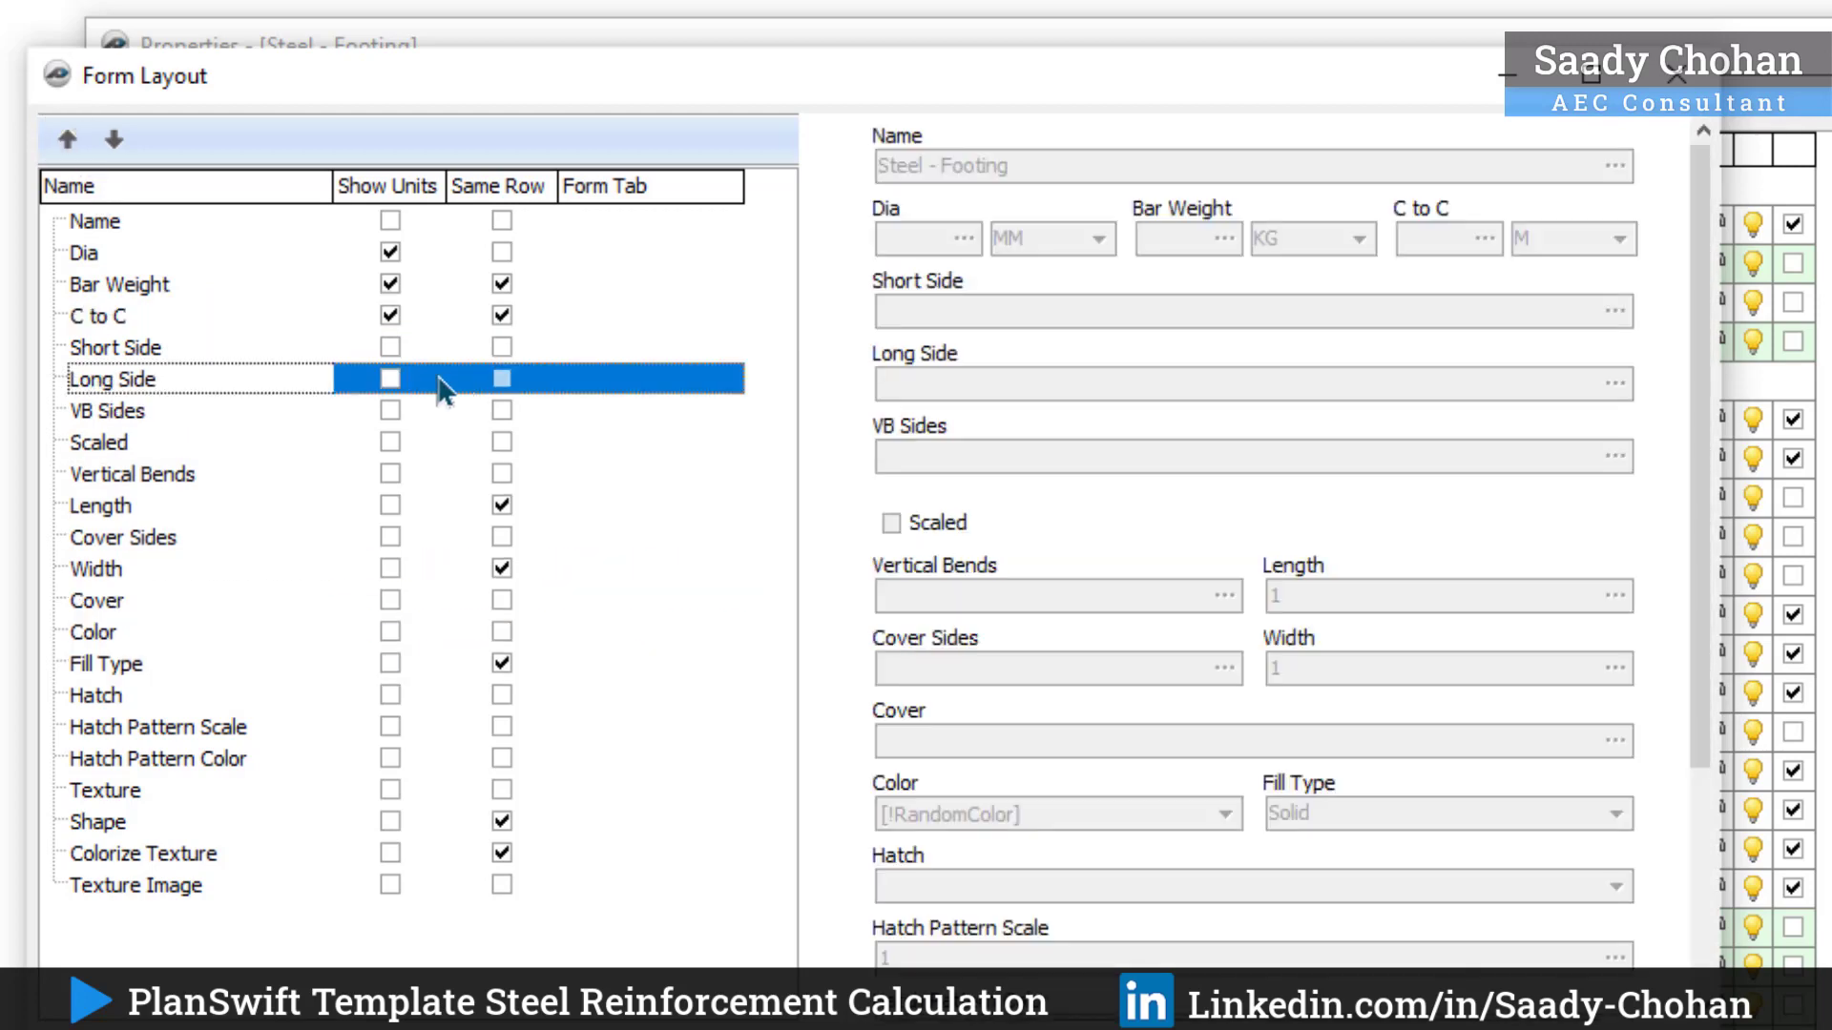
pyautogui.click(390, 347)
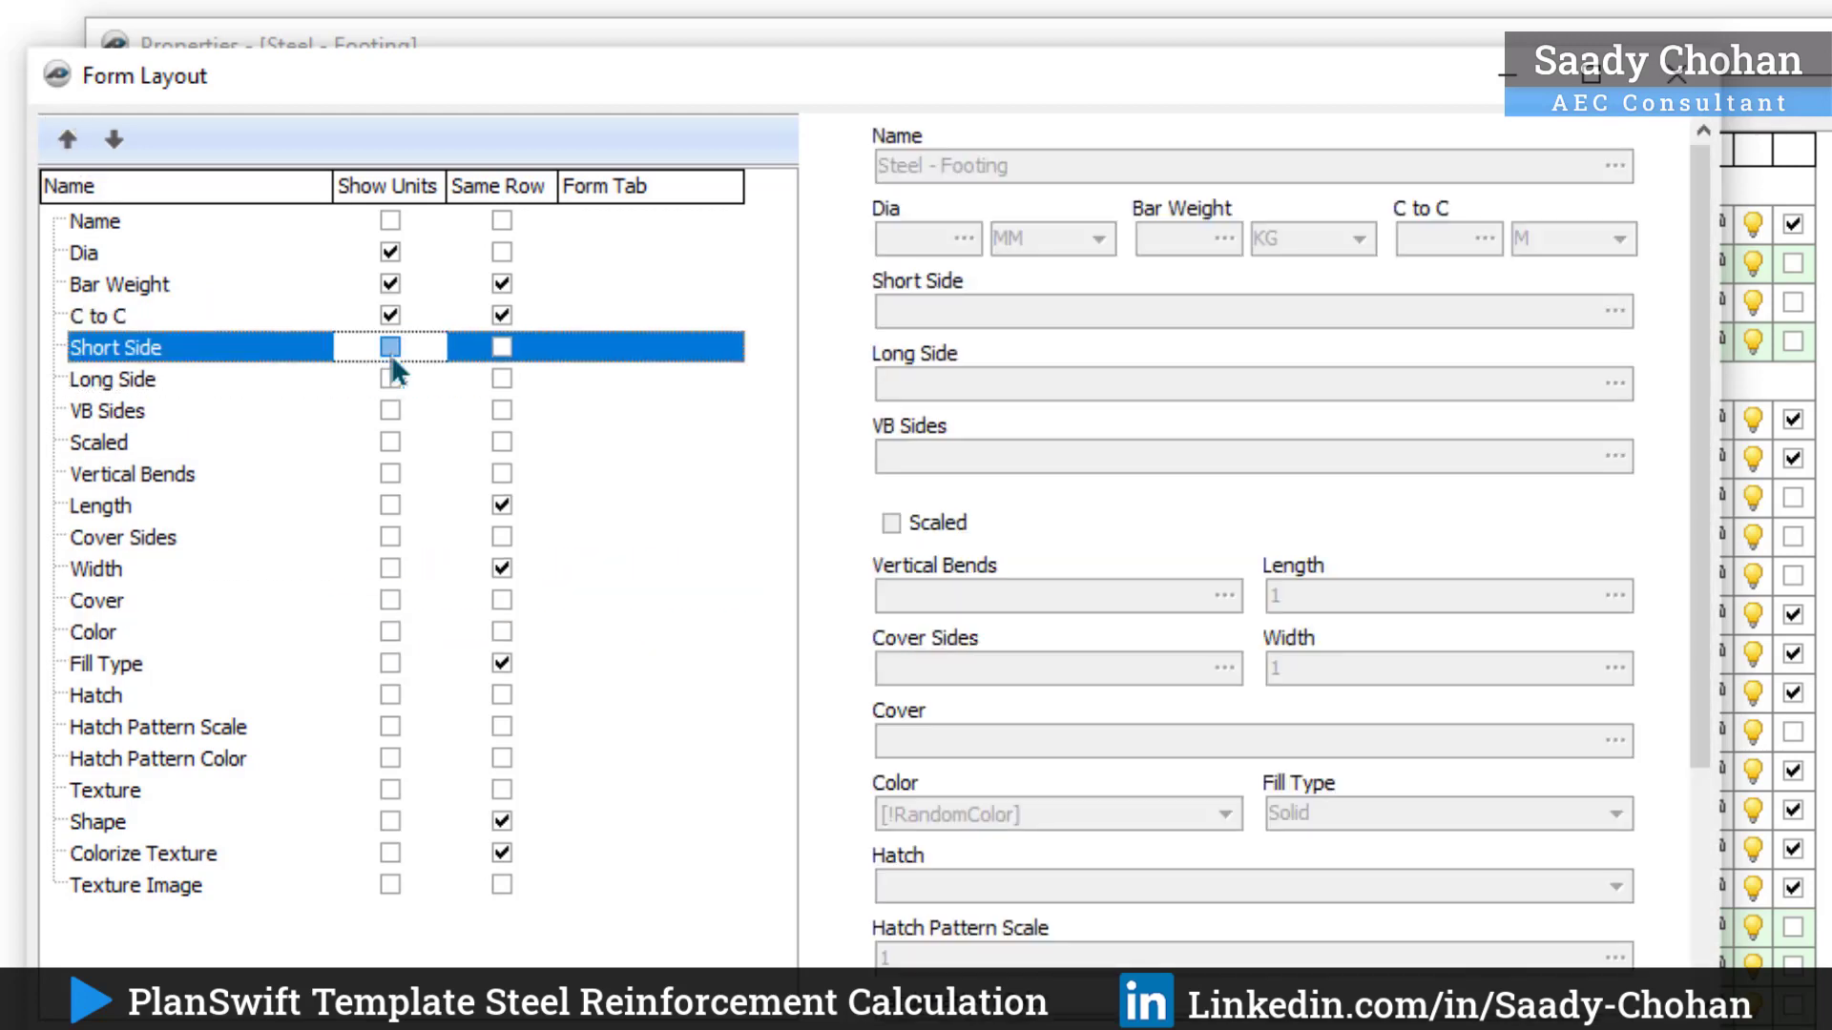
pyautogui.click(390, 380)
pyautogui.click(389, 380)
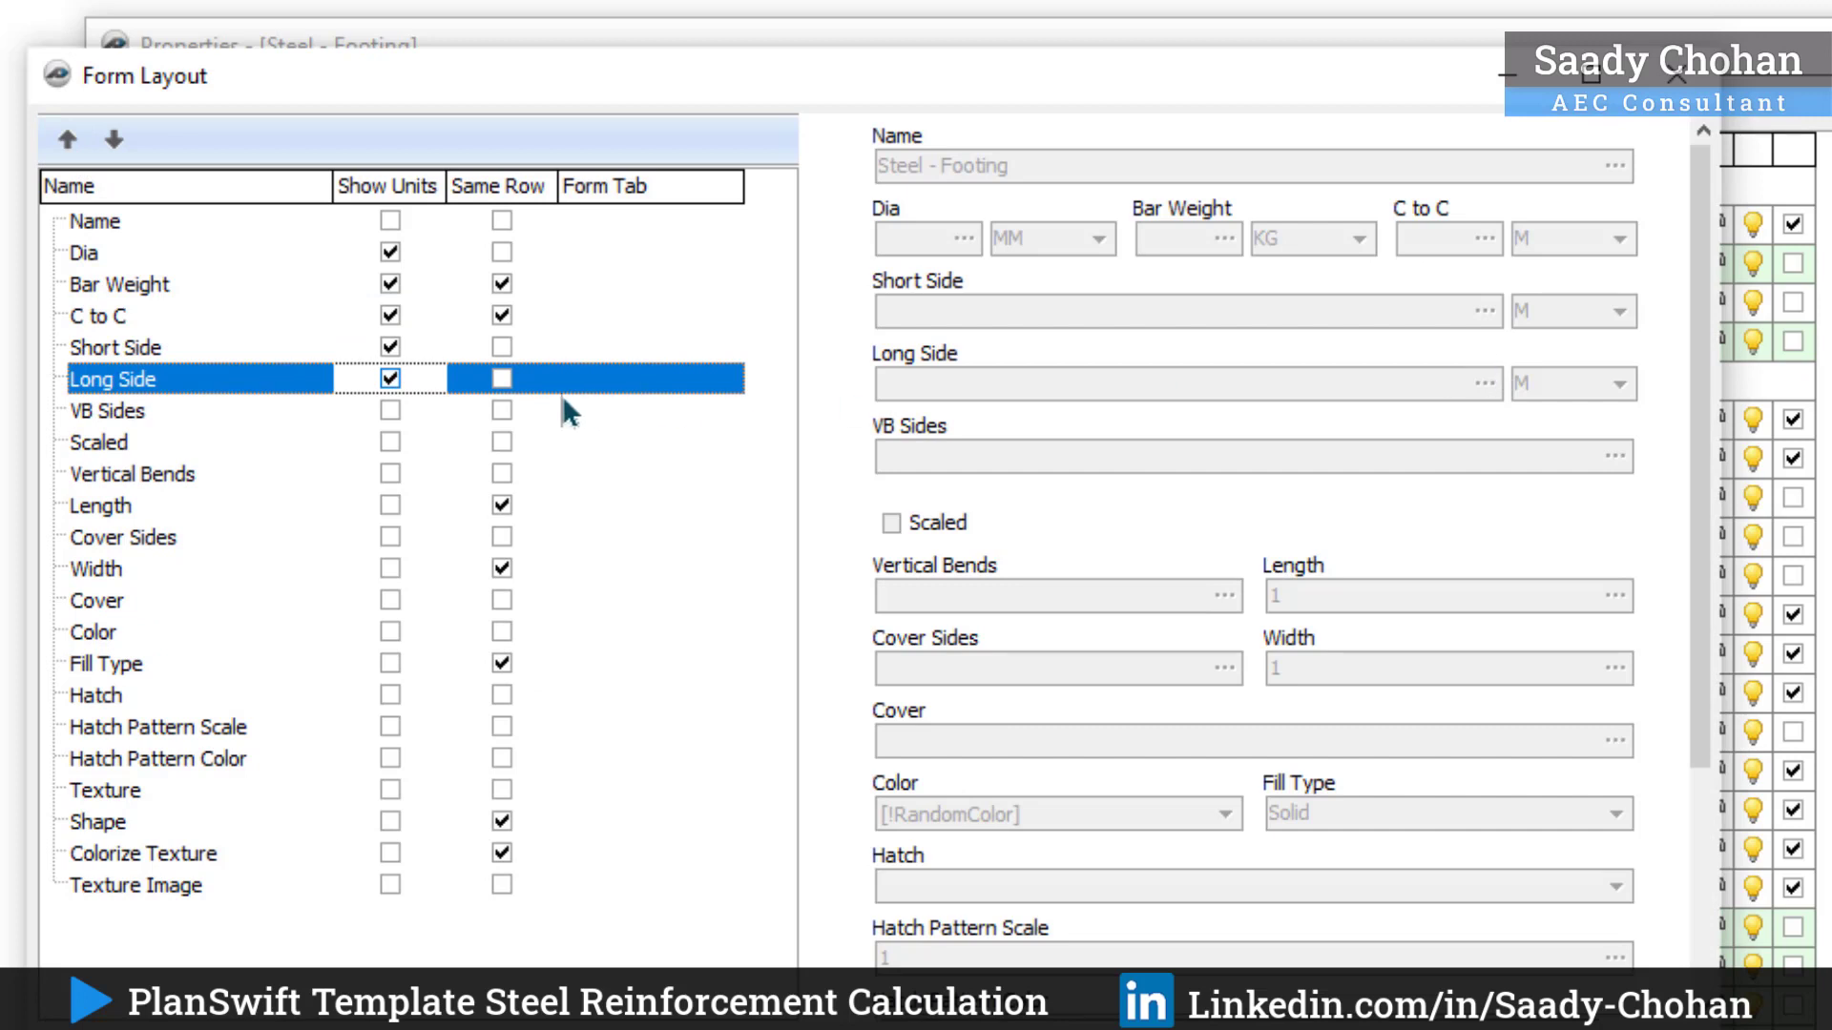
pyautogui.click(503, 380)
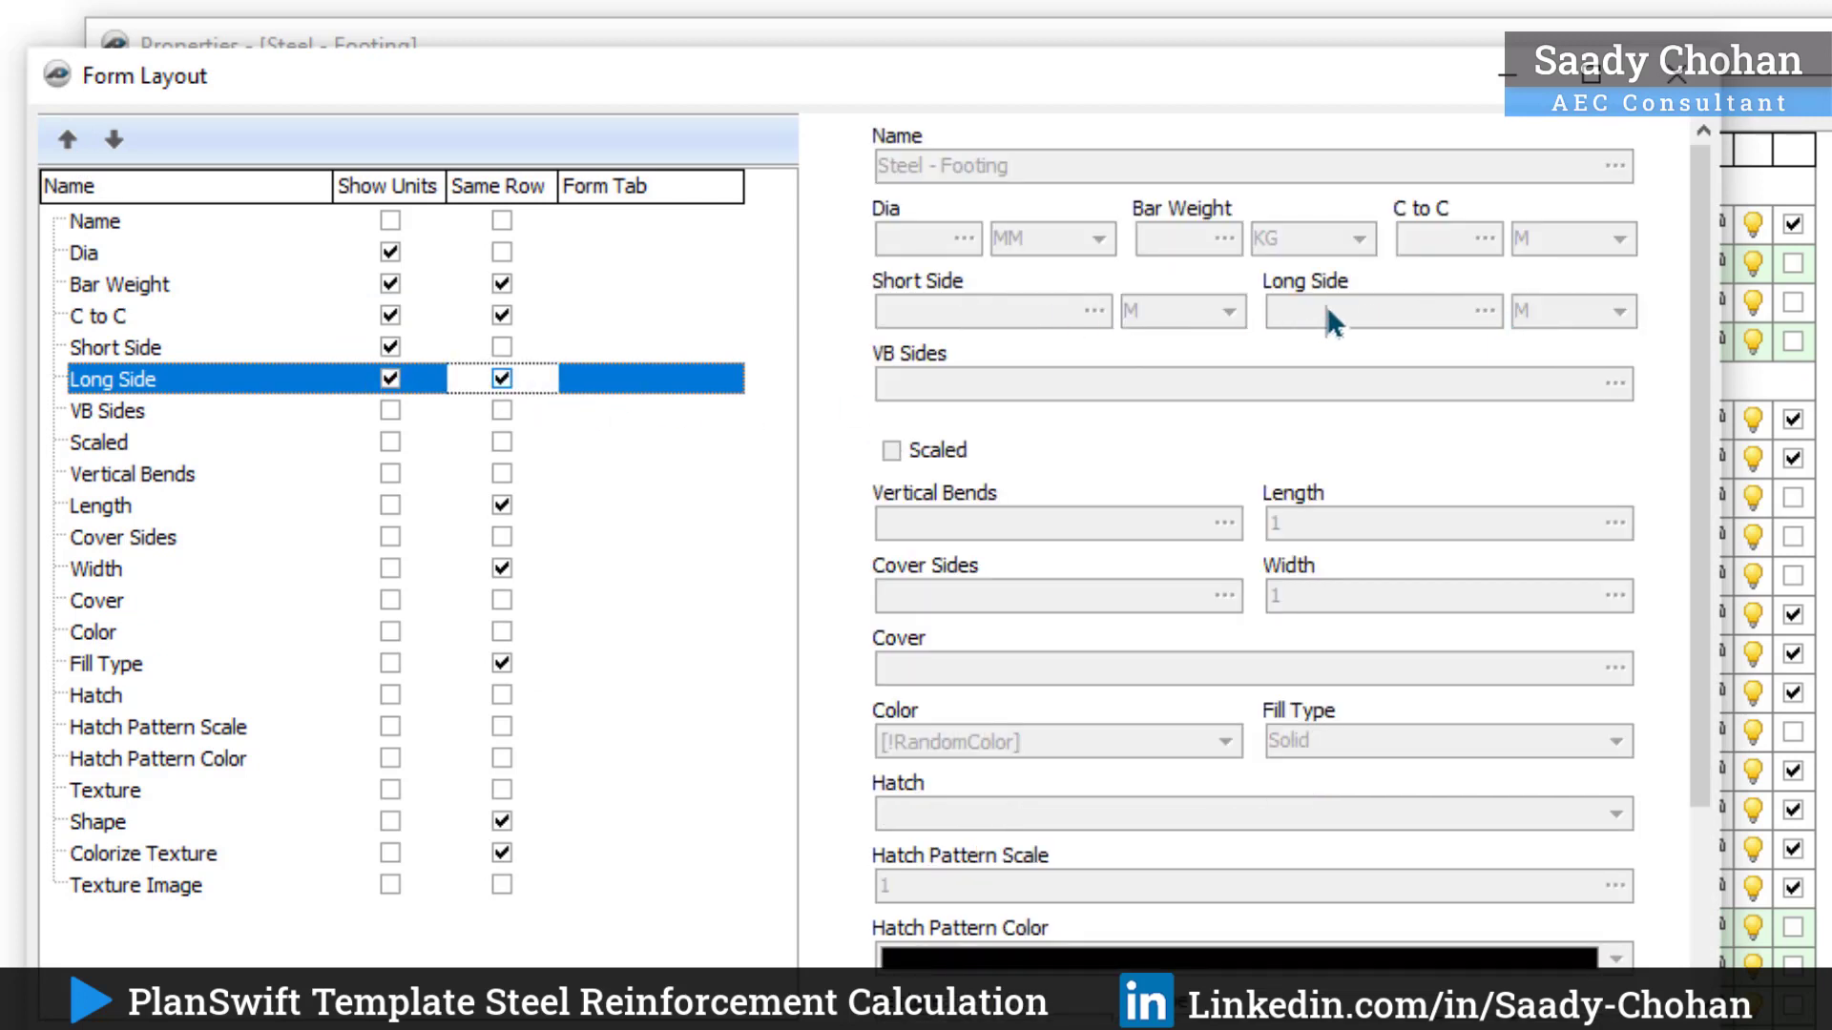
# Step: Move Vertical Bends above VB Sides, put the two on one row and show units for Vertical Bends
pyautogui.click(132, 474)
pyautogui.click(67, 140)
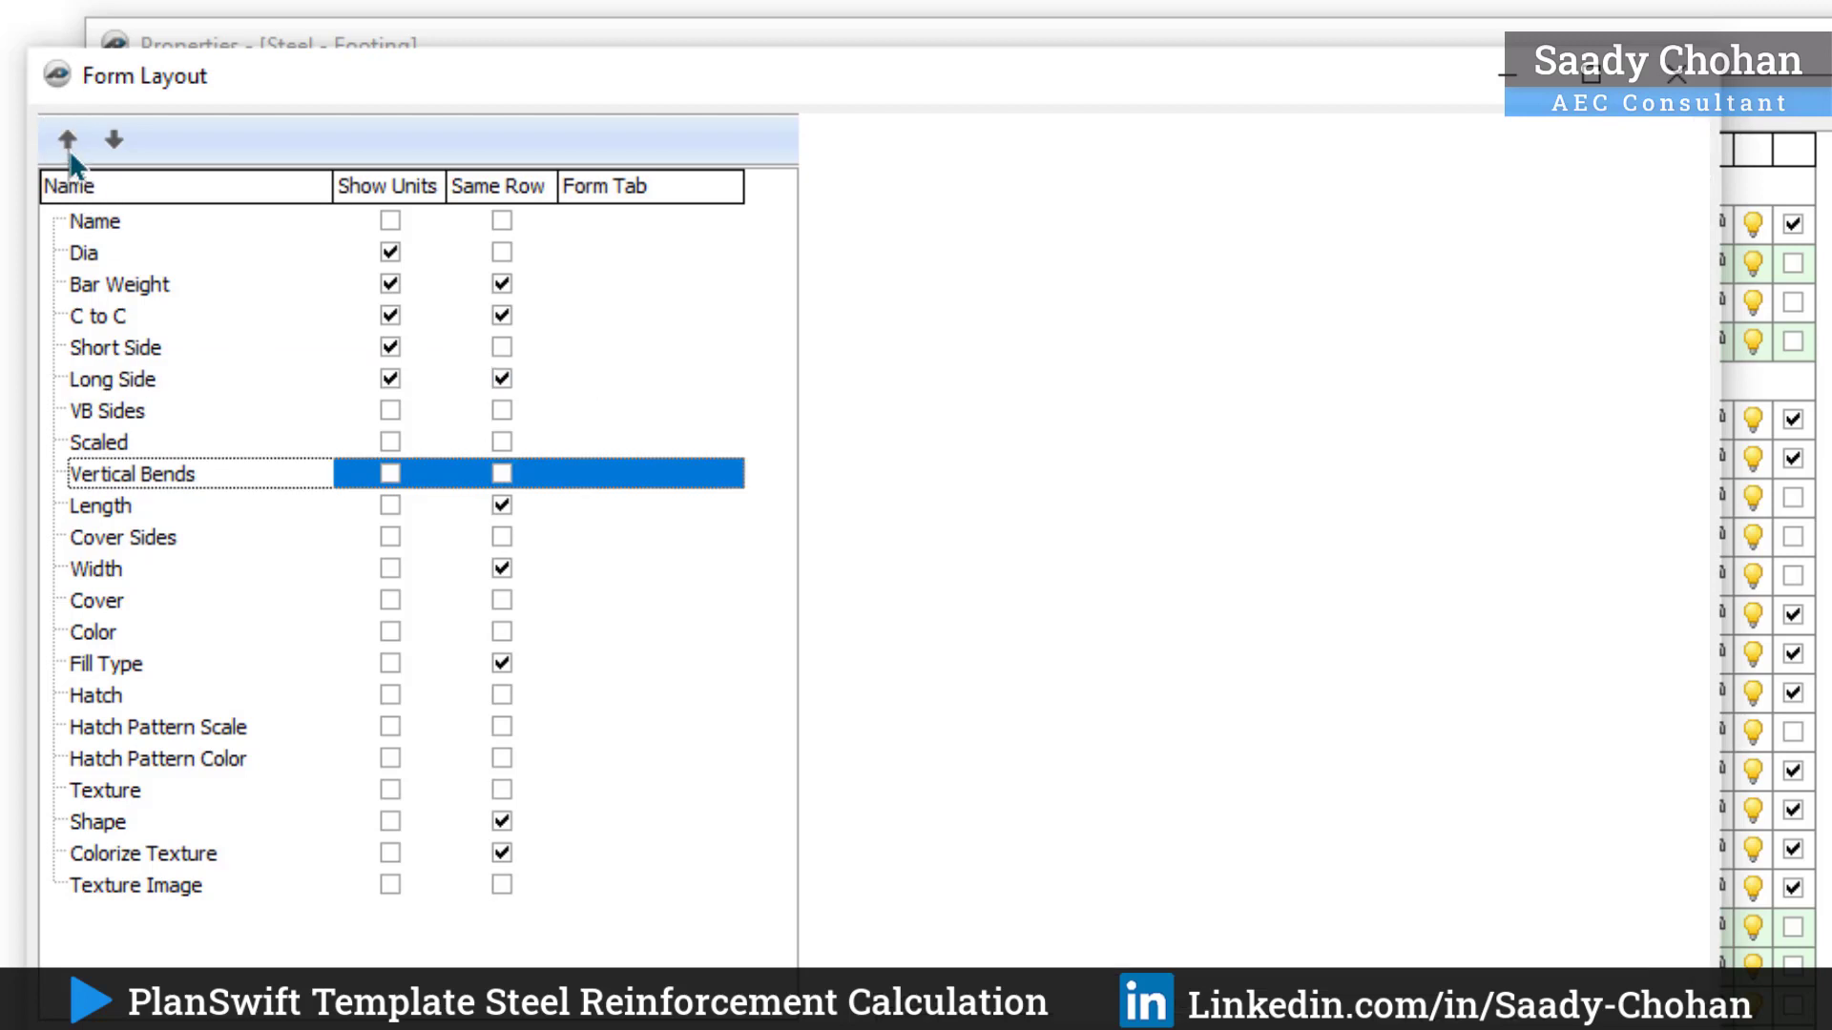
pyautogui.click(68, 140)
pyautogui.click(502, 442)
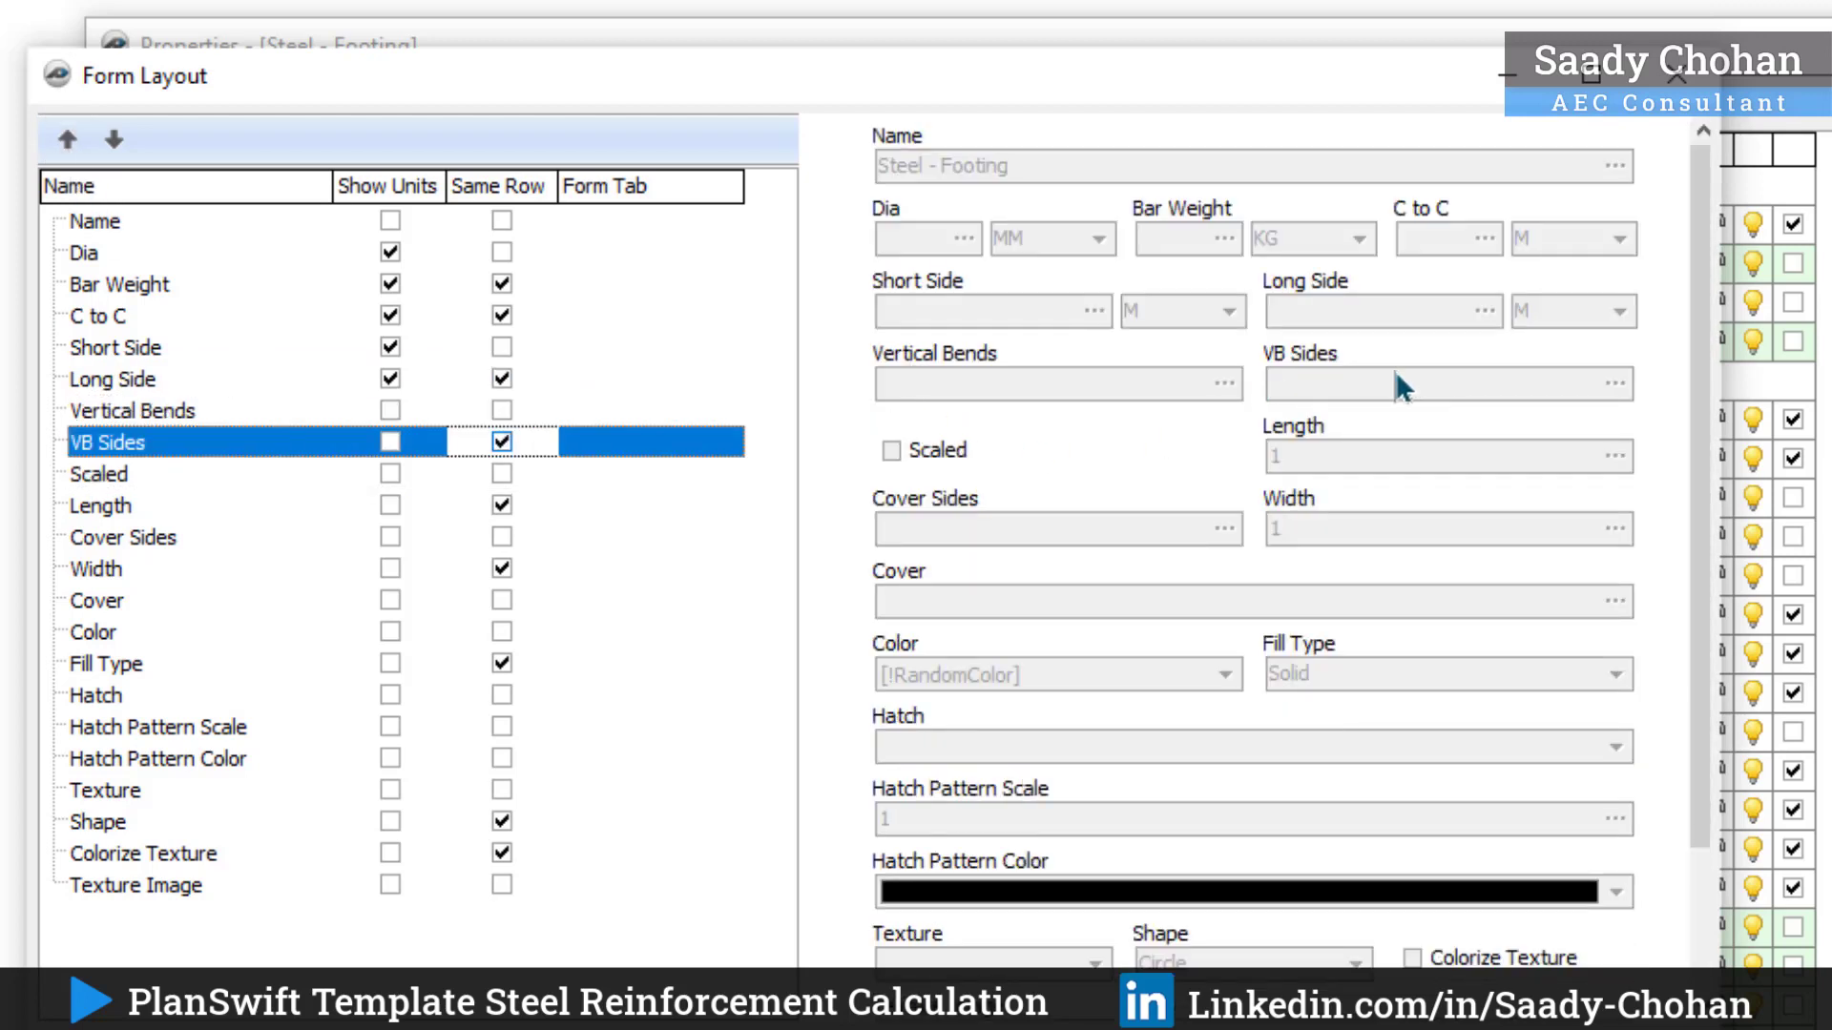
pyautogui.click(390, 410)
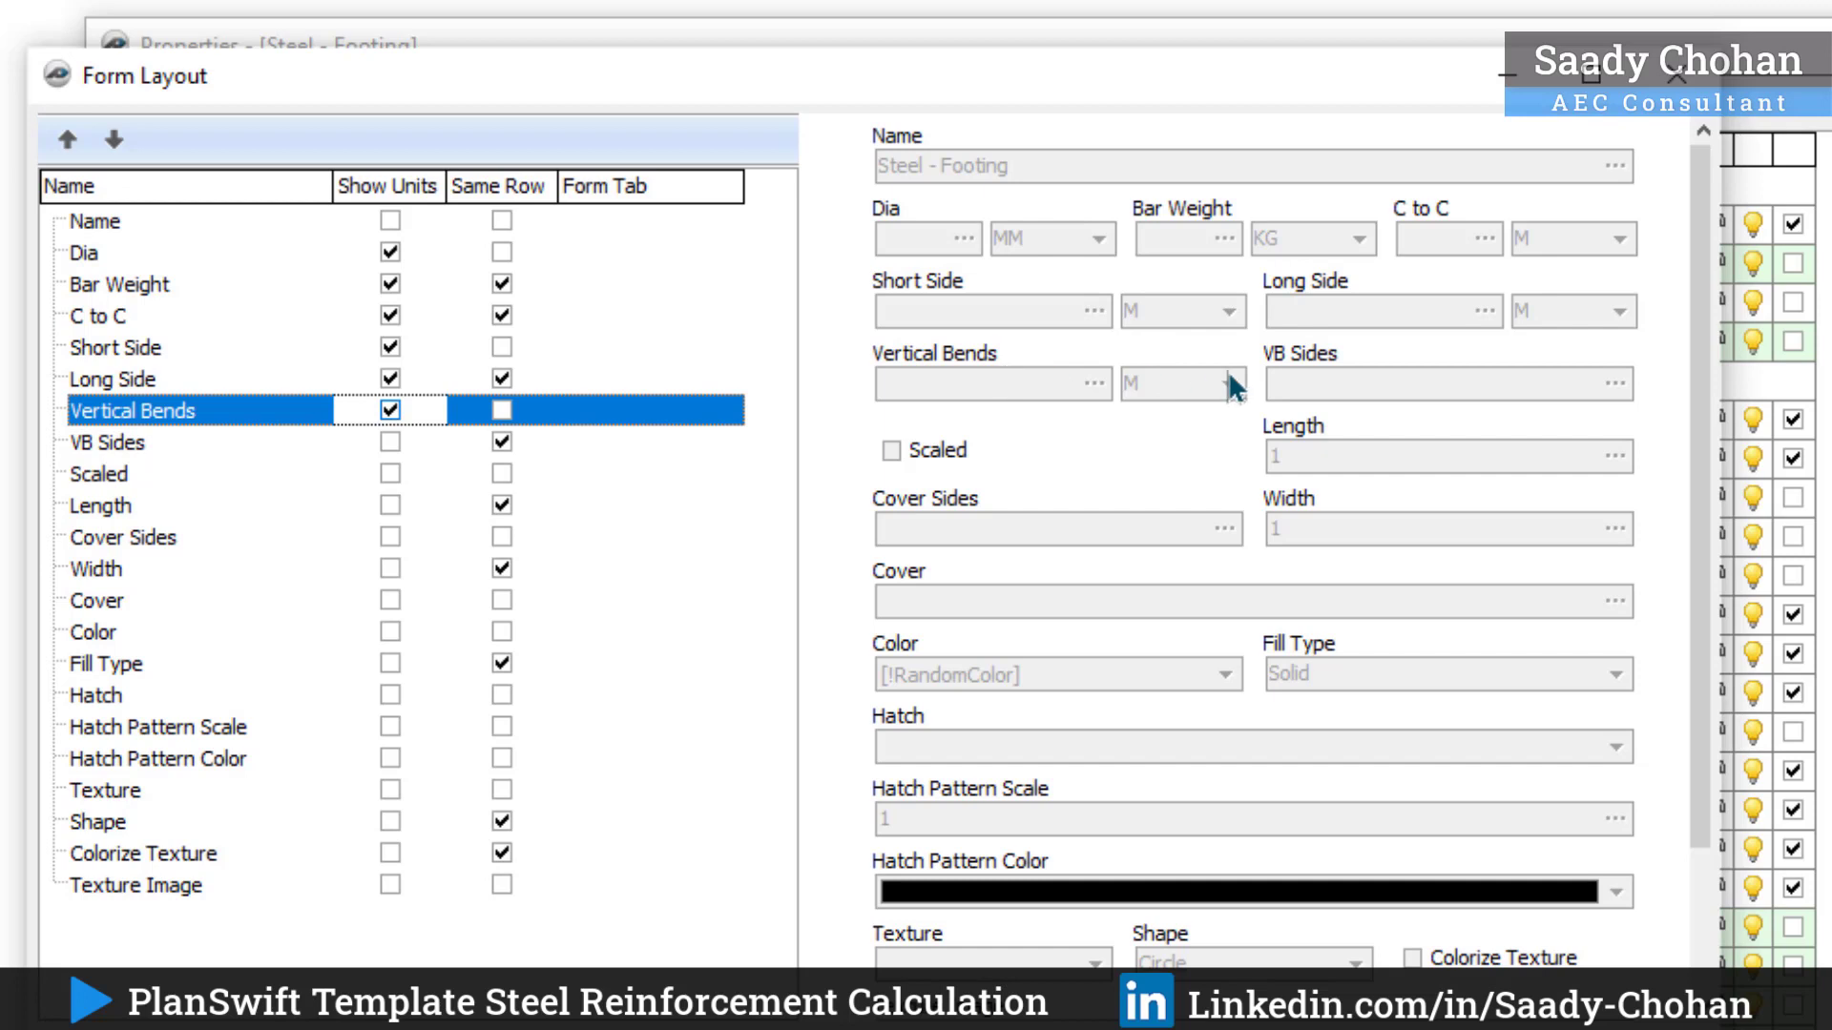
# Step: Move Cover directly below VB Sides in the form layout and show its units
pyautogui.click(95, 601)
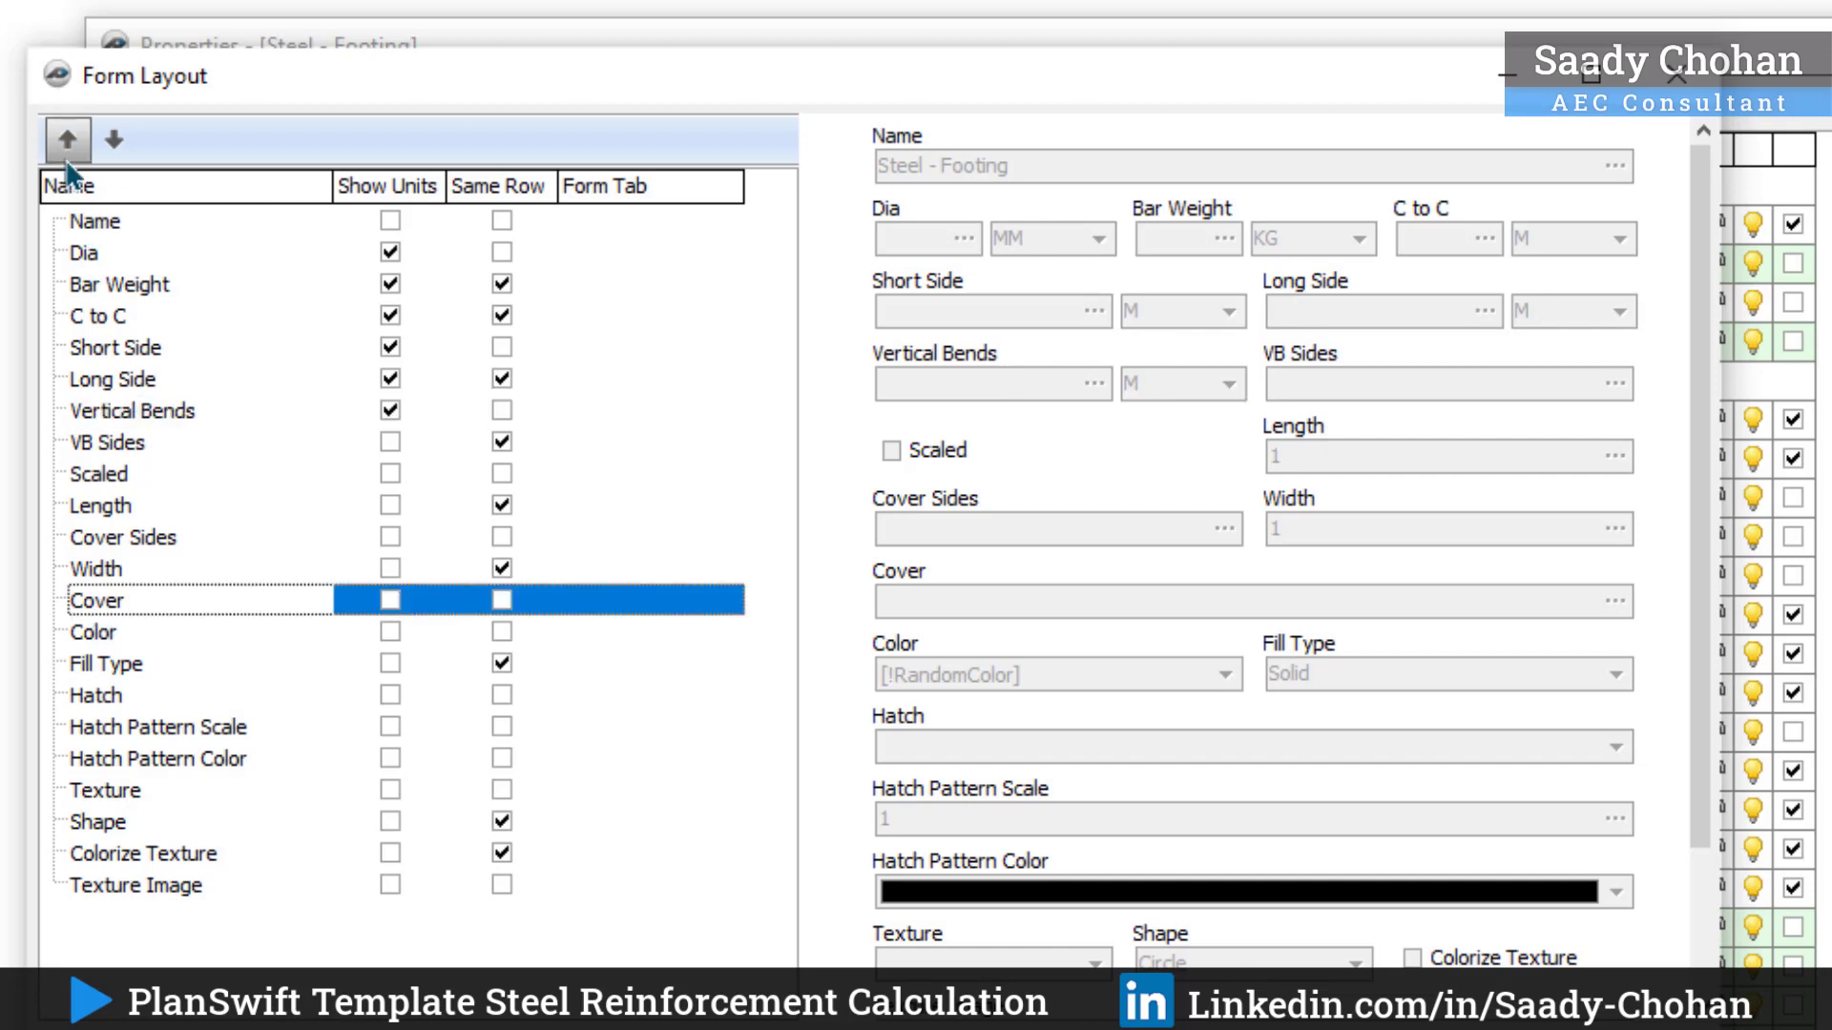
pyautogui.click(67, 138)
pyautogui.click(67, 157)
pyautogui.click(66, 158)
pyautogui.click(67, 158)
pyautogui.click(389, 472)
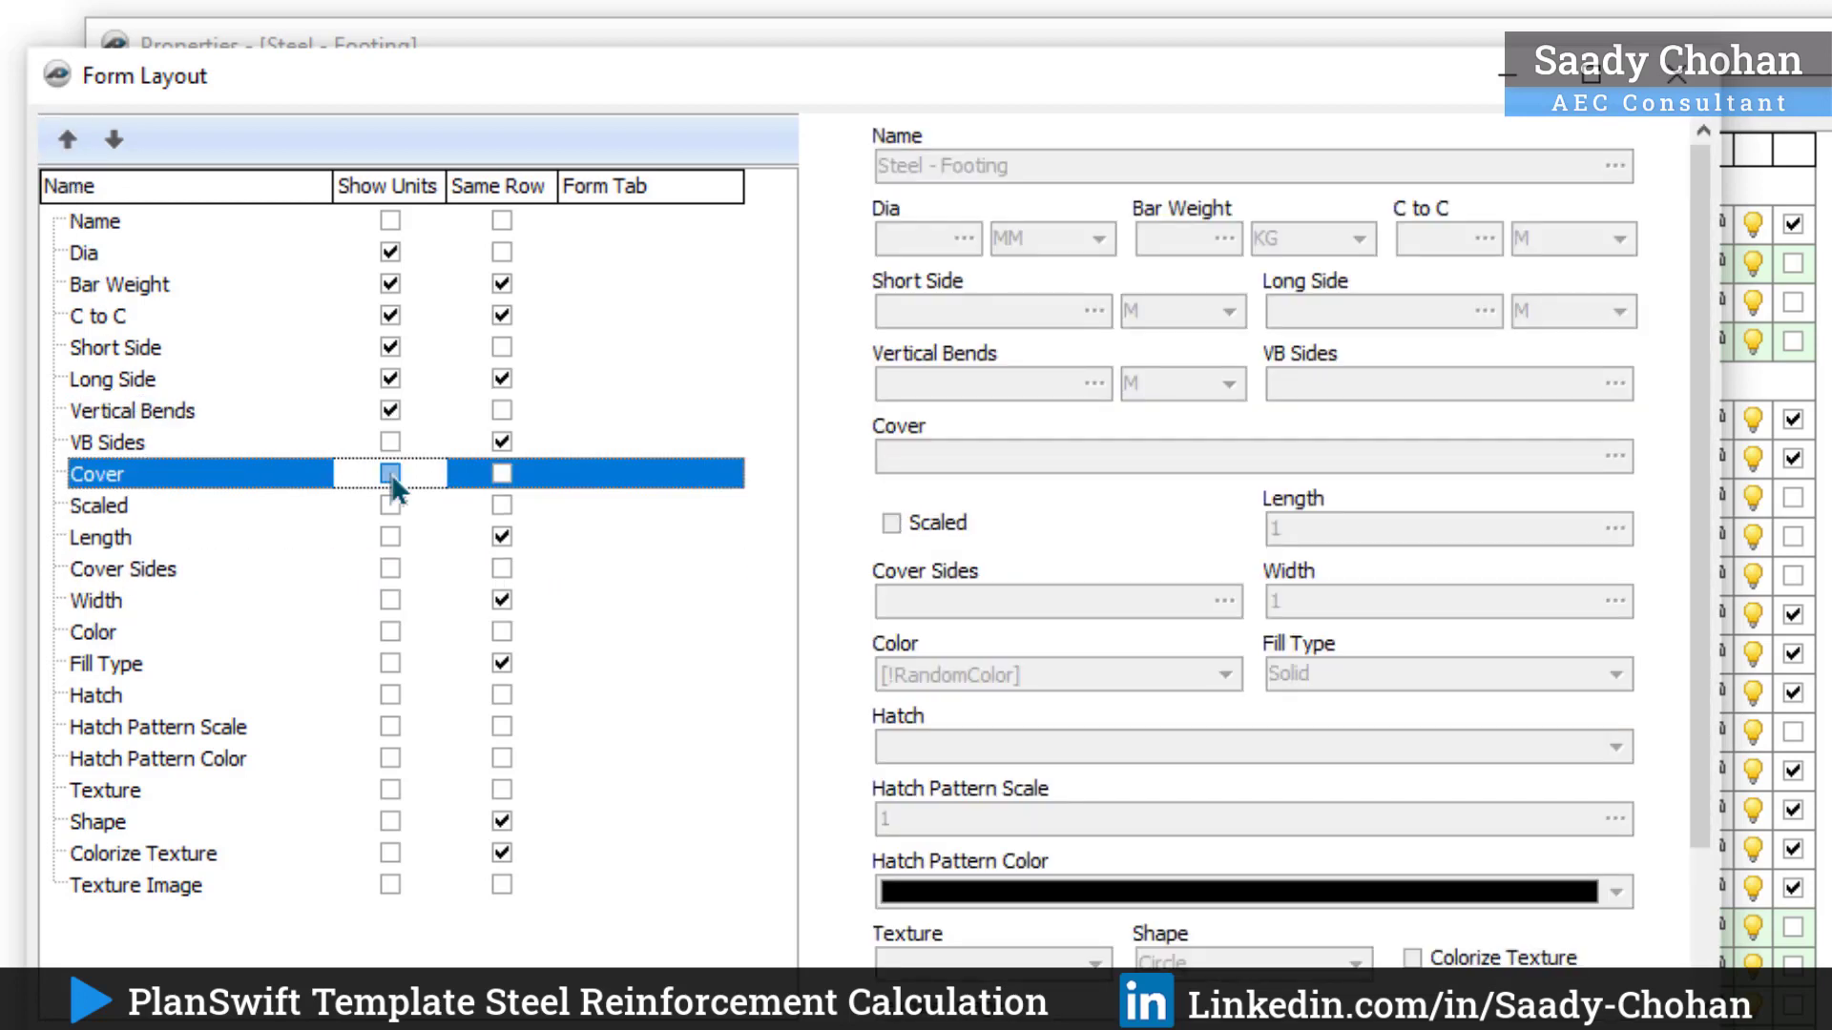
# Step: Move Cover Sides directly below Cover, place it on the same row and apply the form layout
pyautogui.click(142, 573)
pyautogui.click(71, 143)
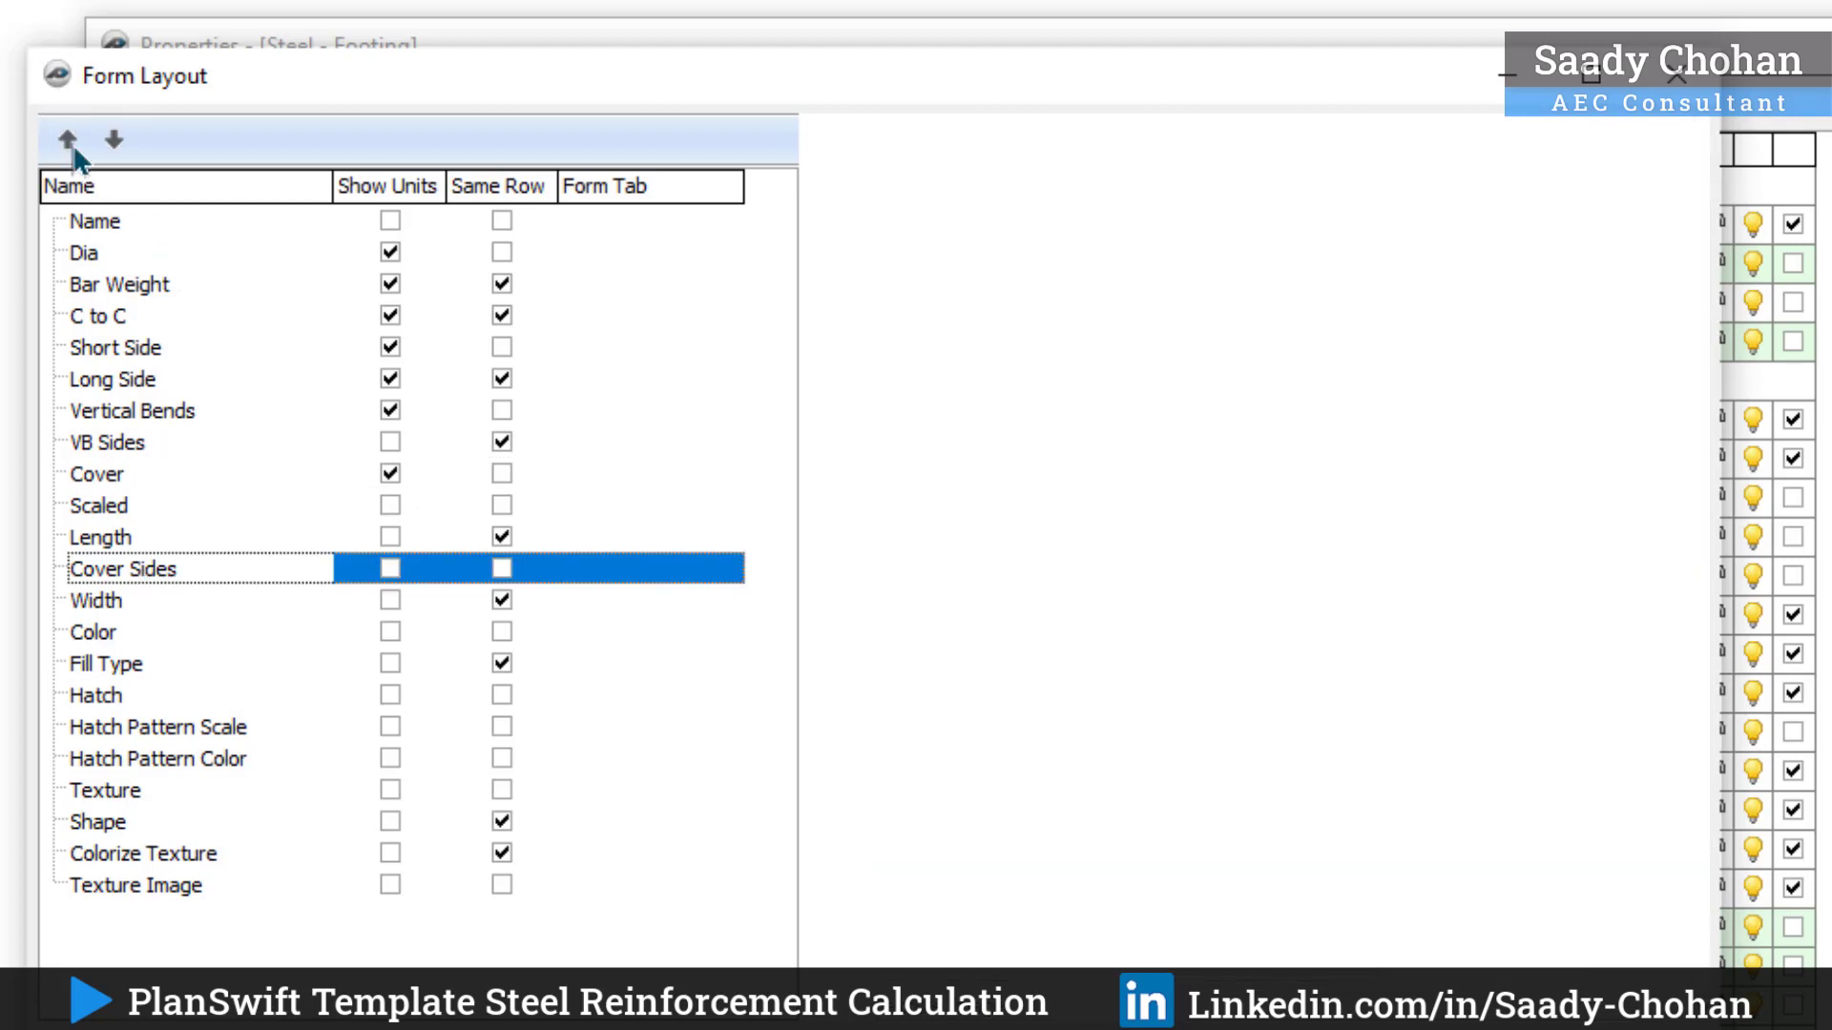
pyautogui.click(70, 143)
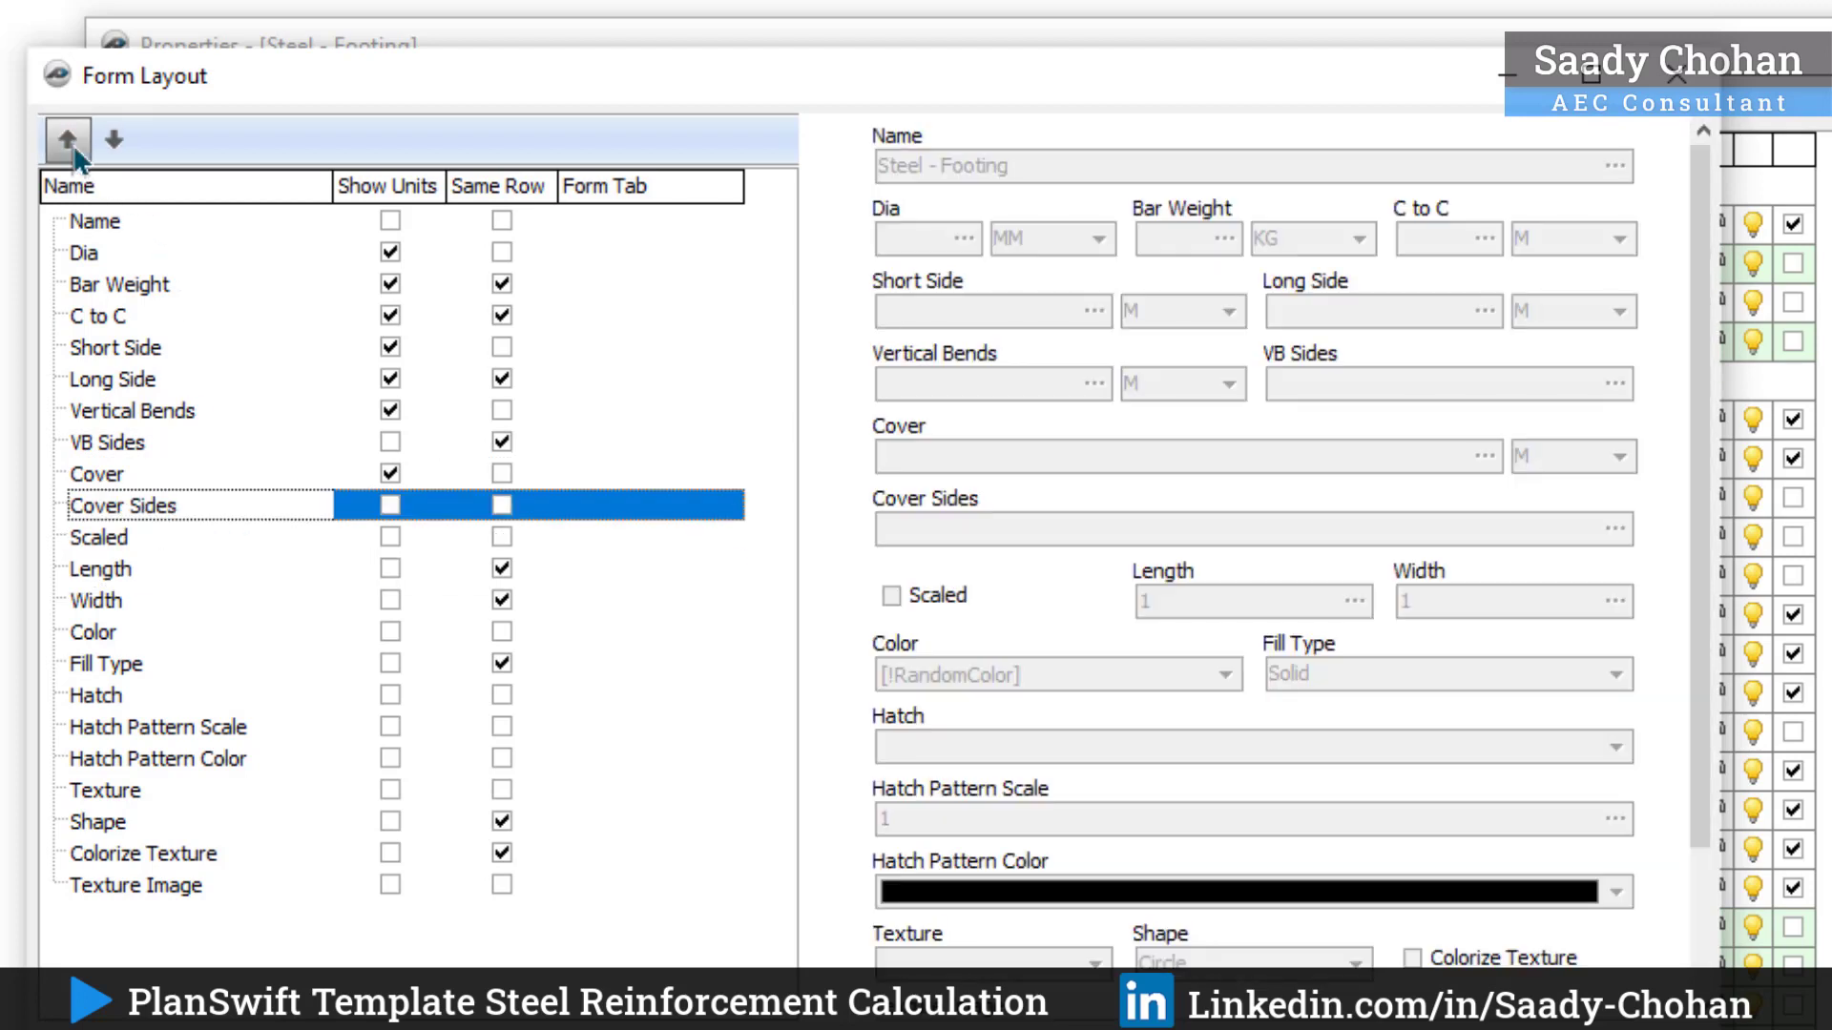
pyautogui.click(501, 505)
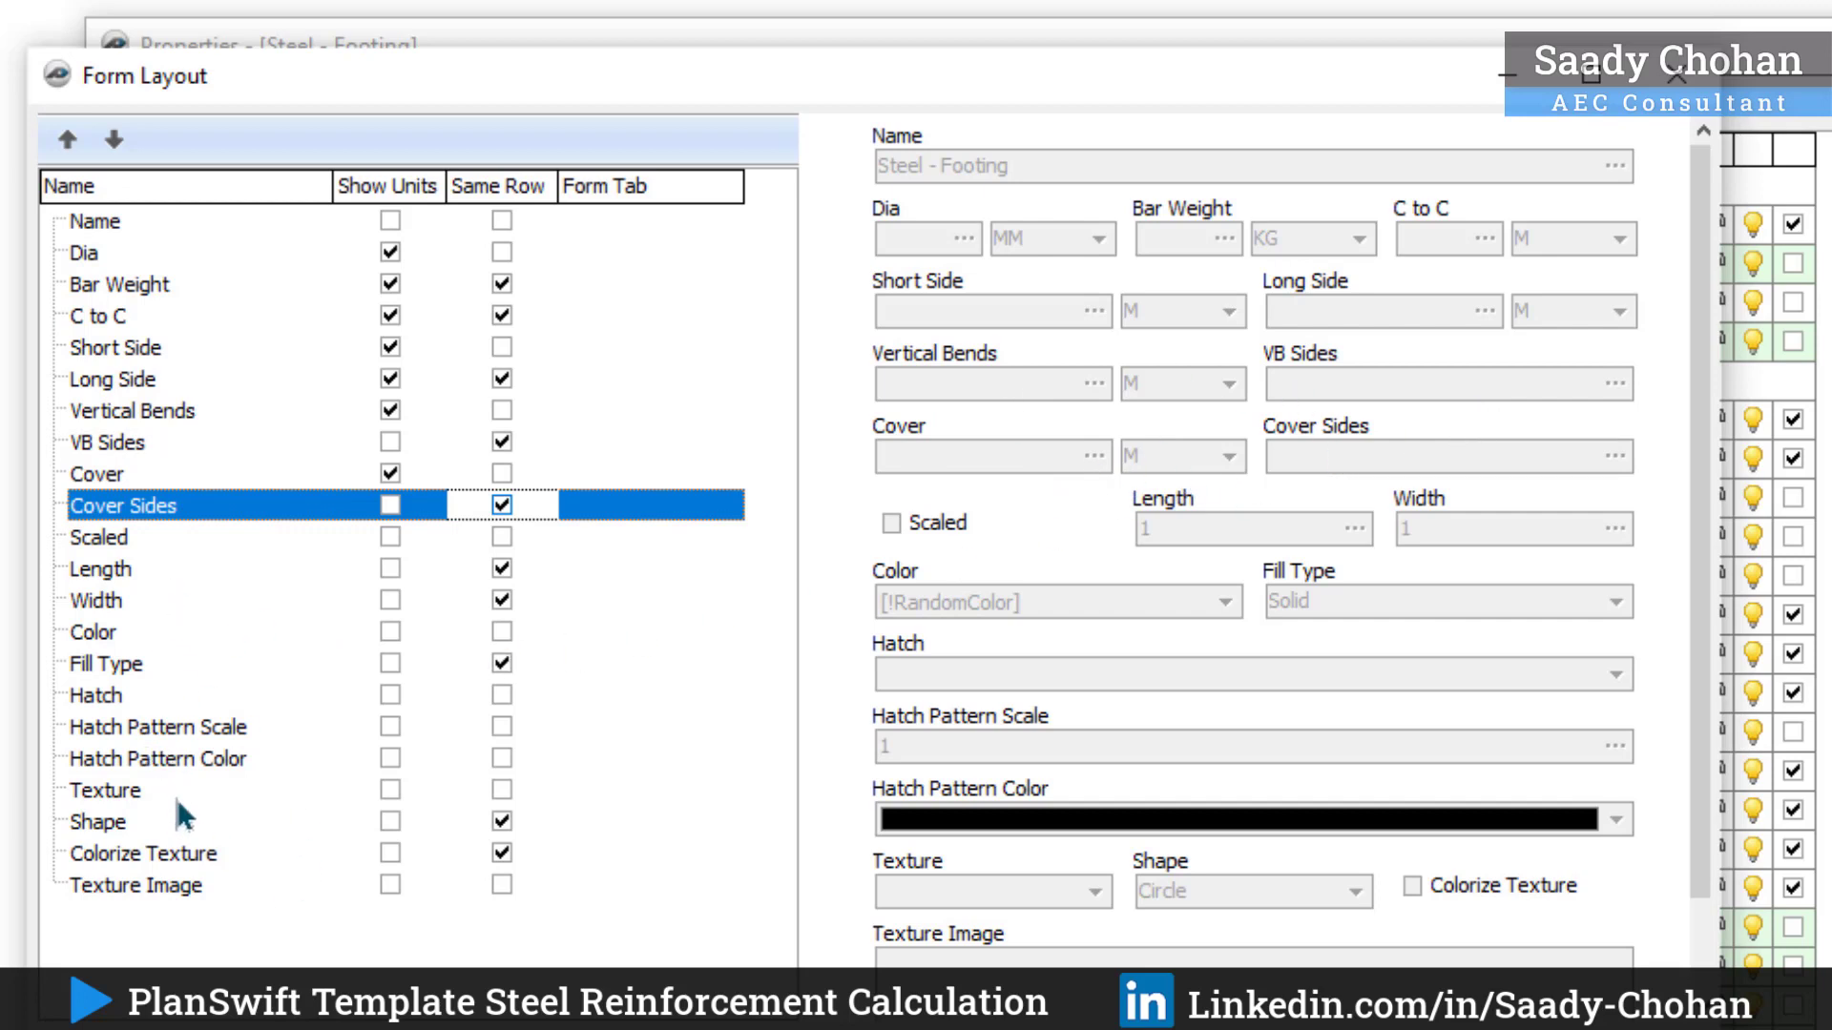
pyautogui.press('Return')
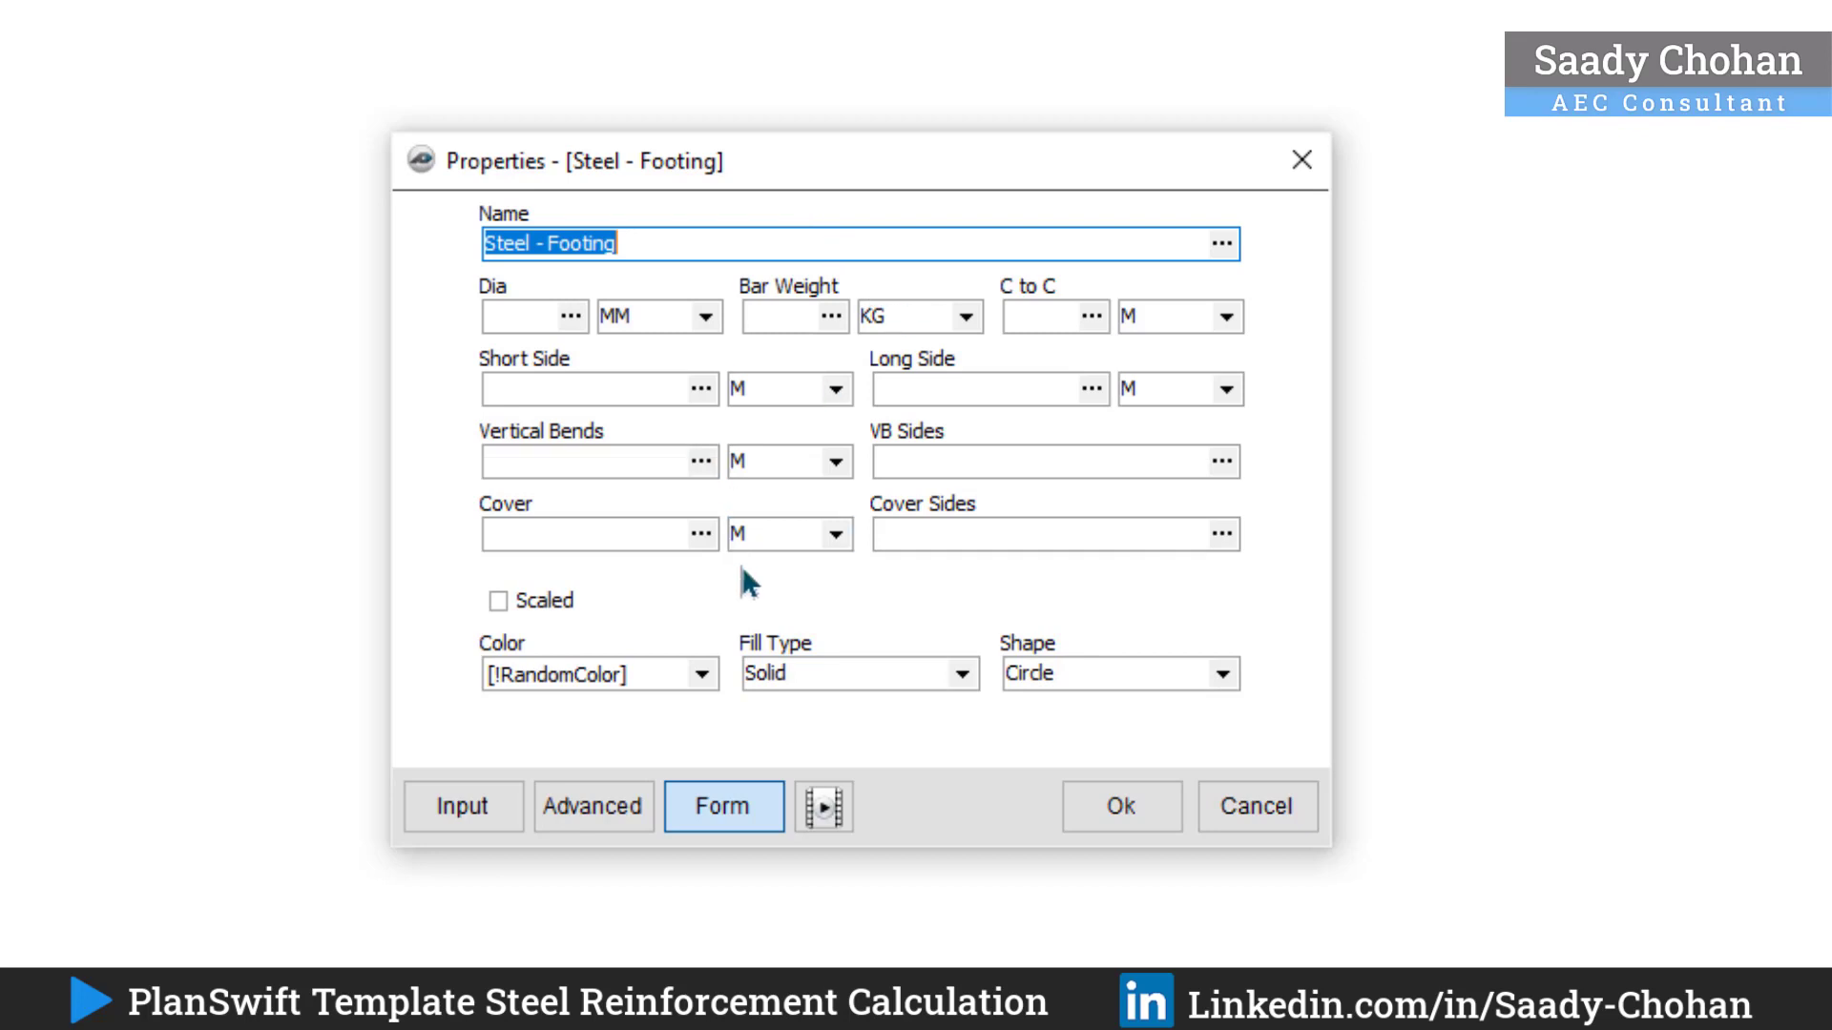
pyautogui.click(523, 316)
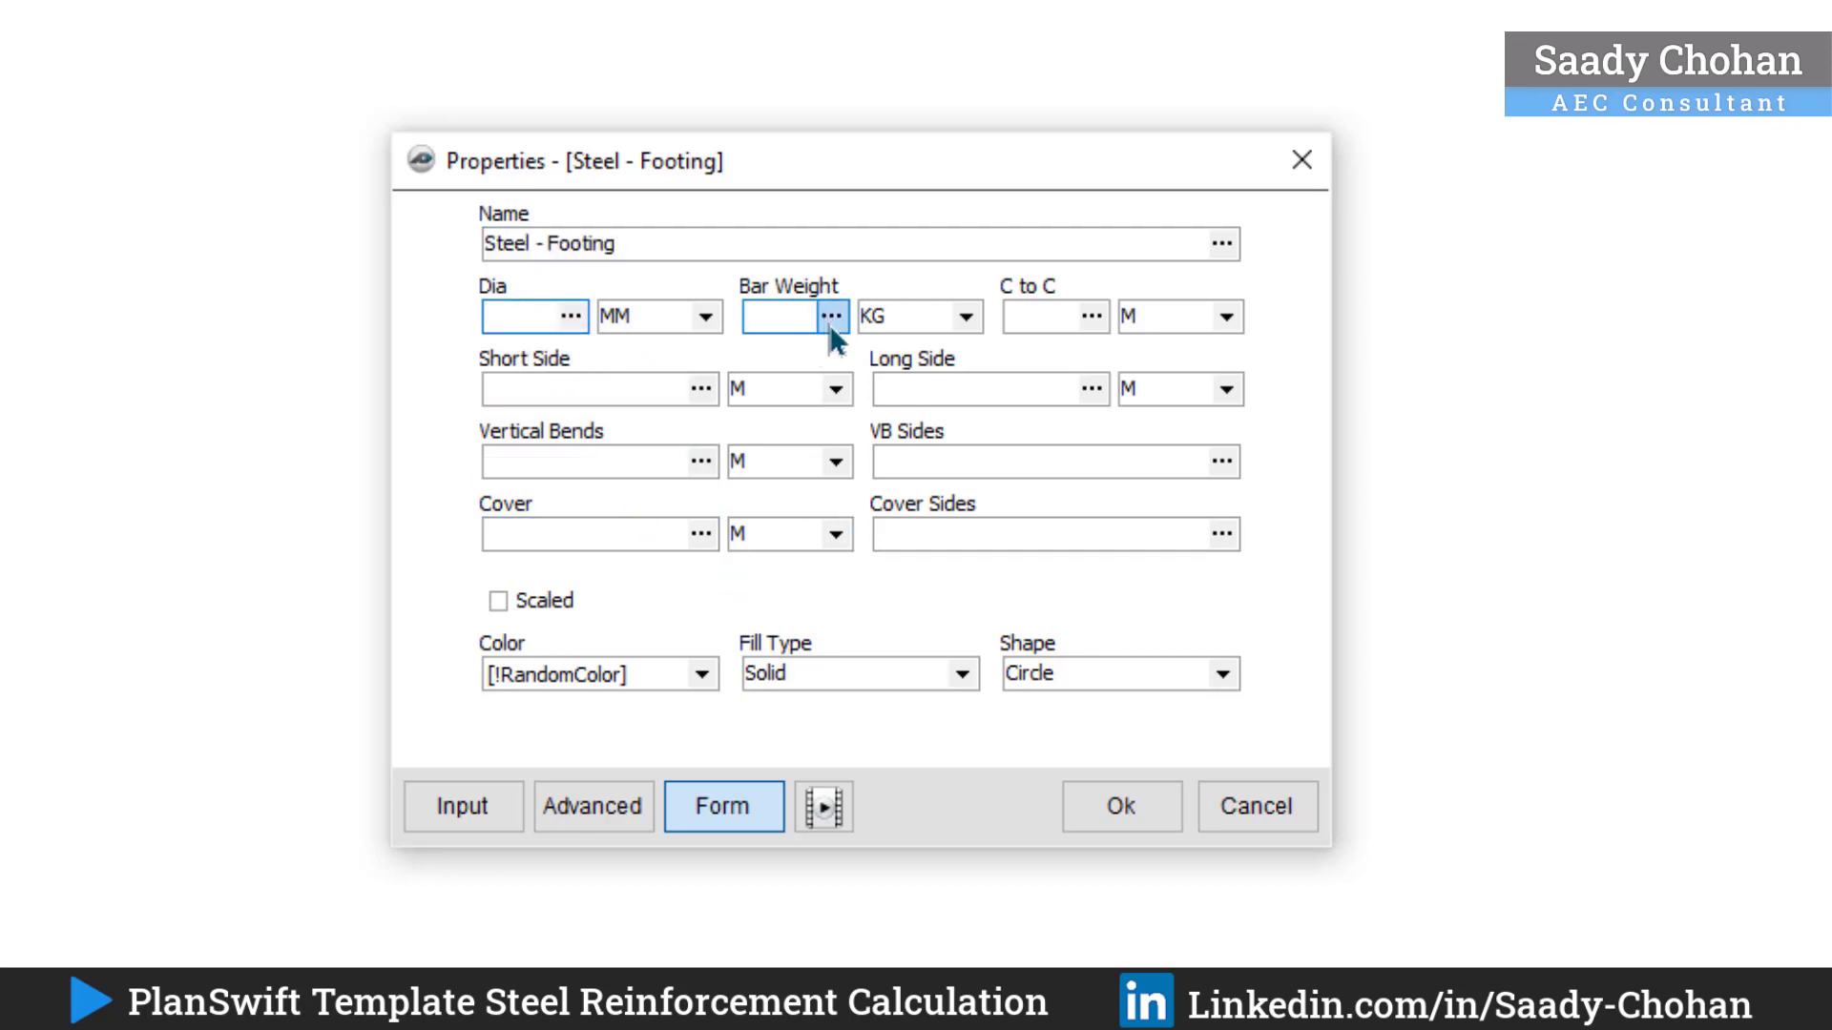
pyautogui.click(645, 392)
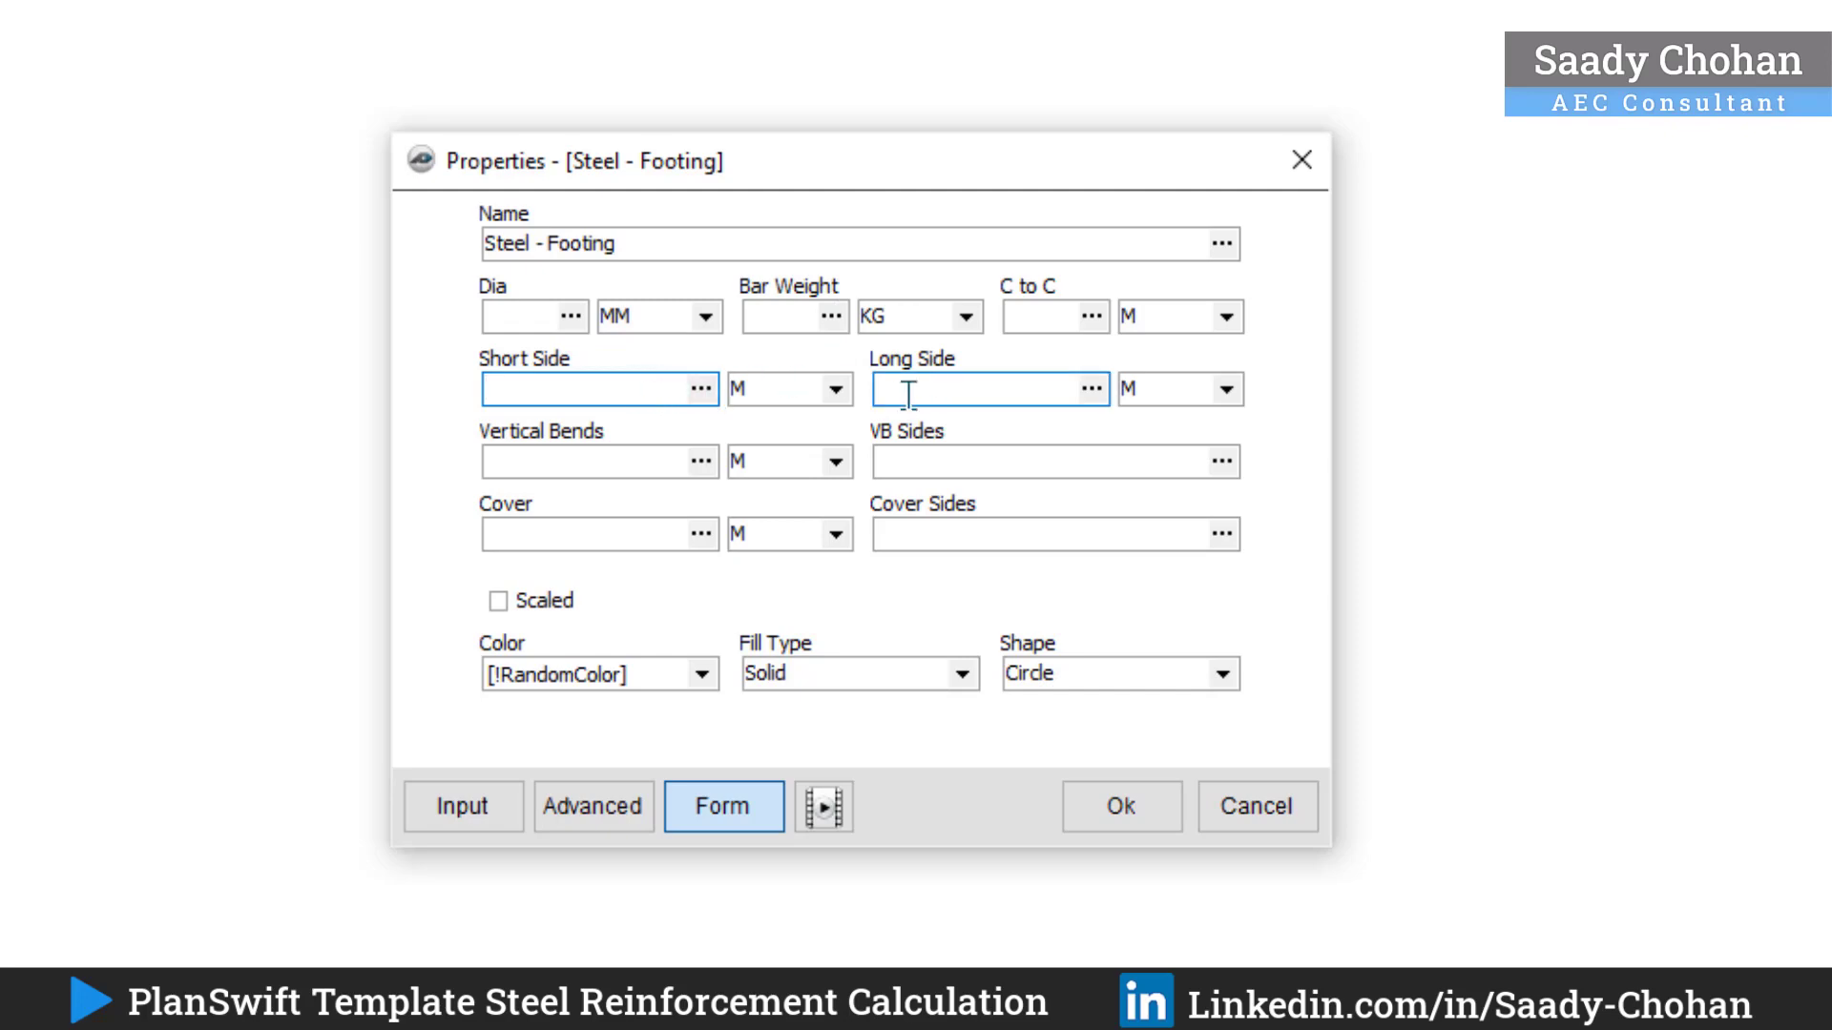
# Step: Give the C to C property a simple list of selectable values: 0.150, 0.175 and 0.200
pyautogui.click(593, 806)
pyautogui.click(241, 841)
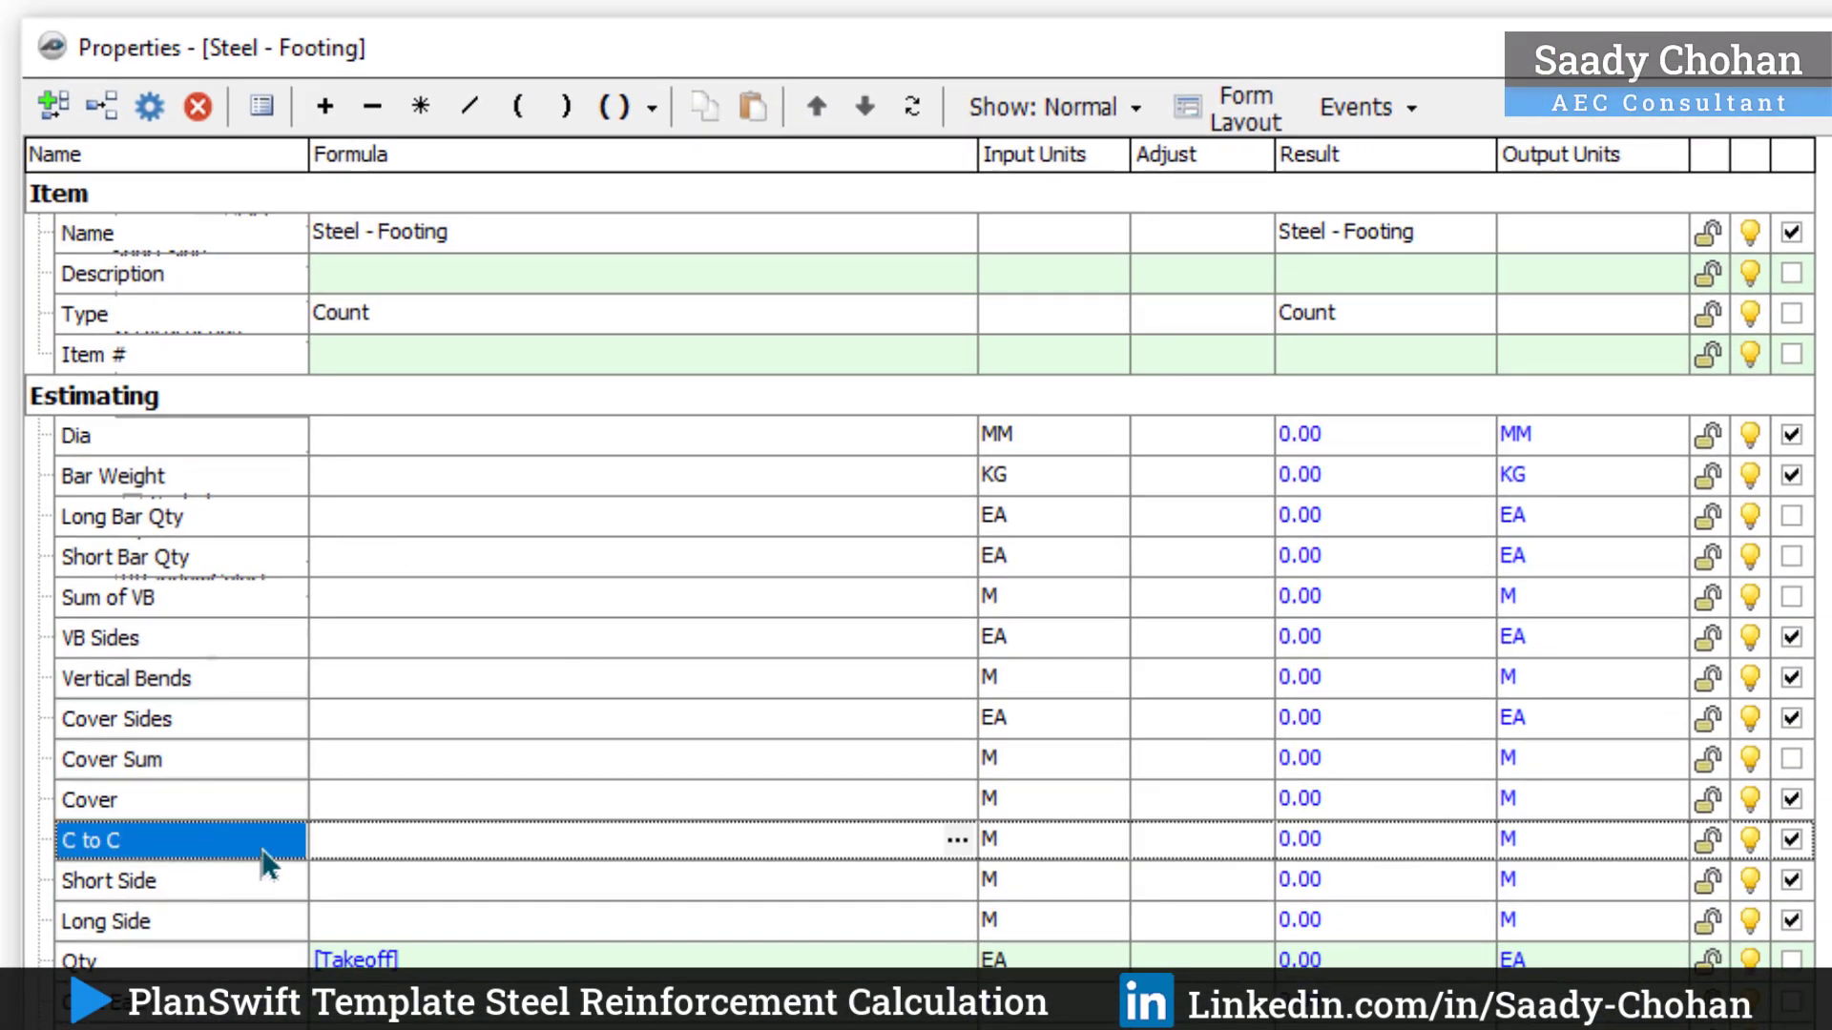
pyautogui.doubleClick(263, 851)
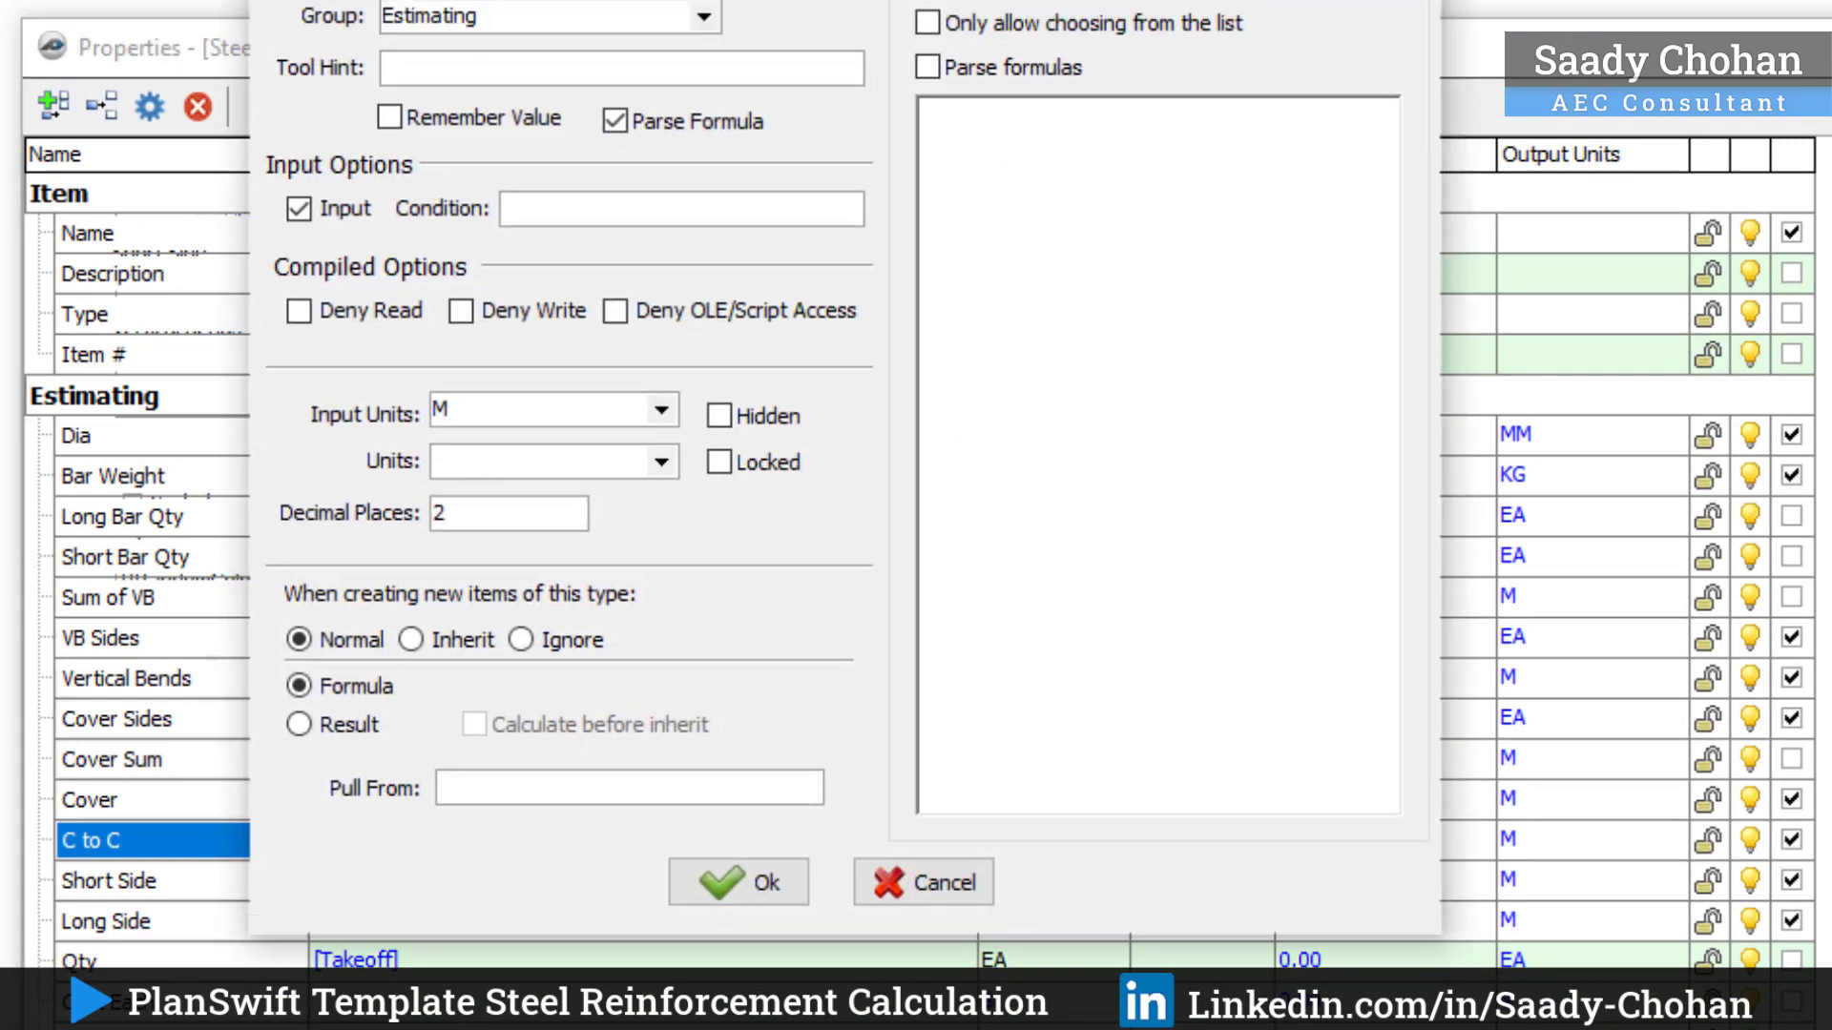
pyautogui.click(1103, 330)
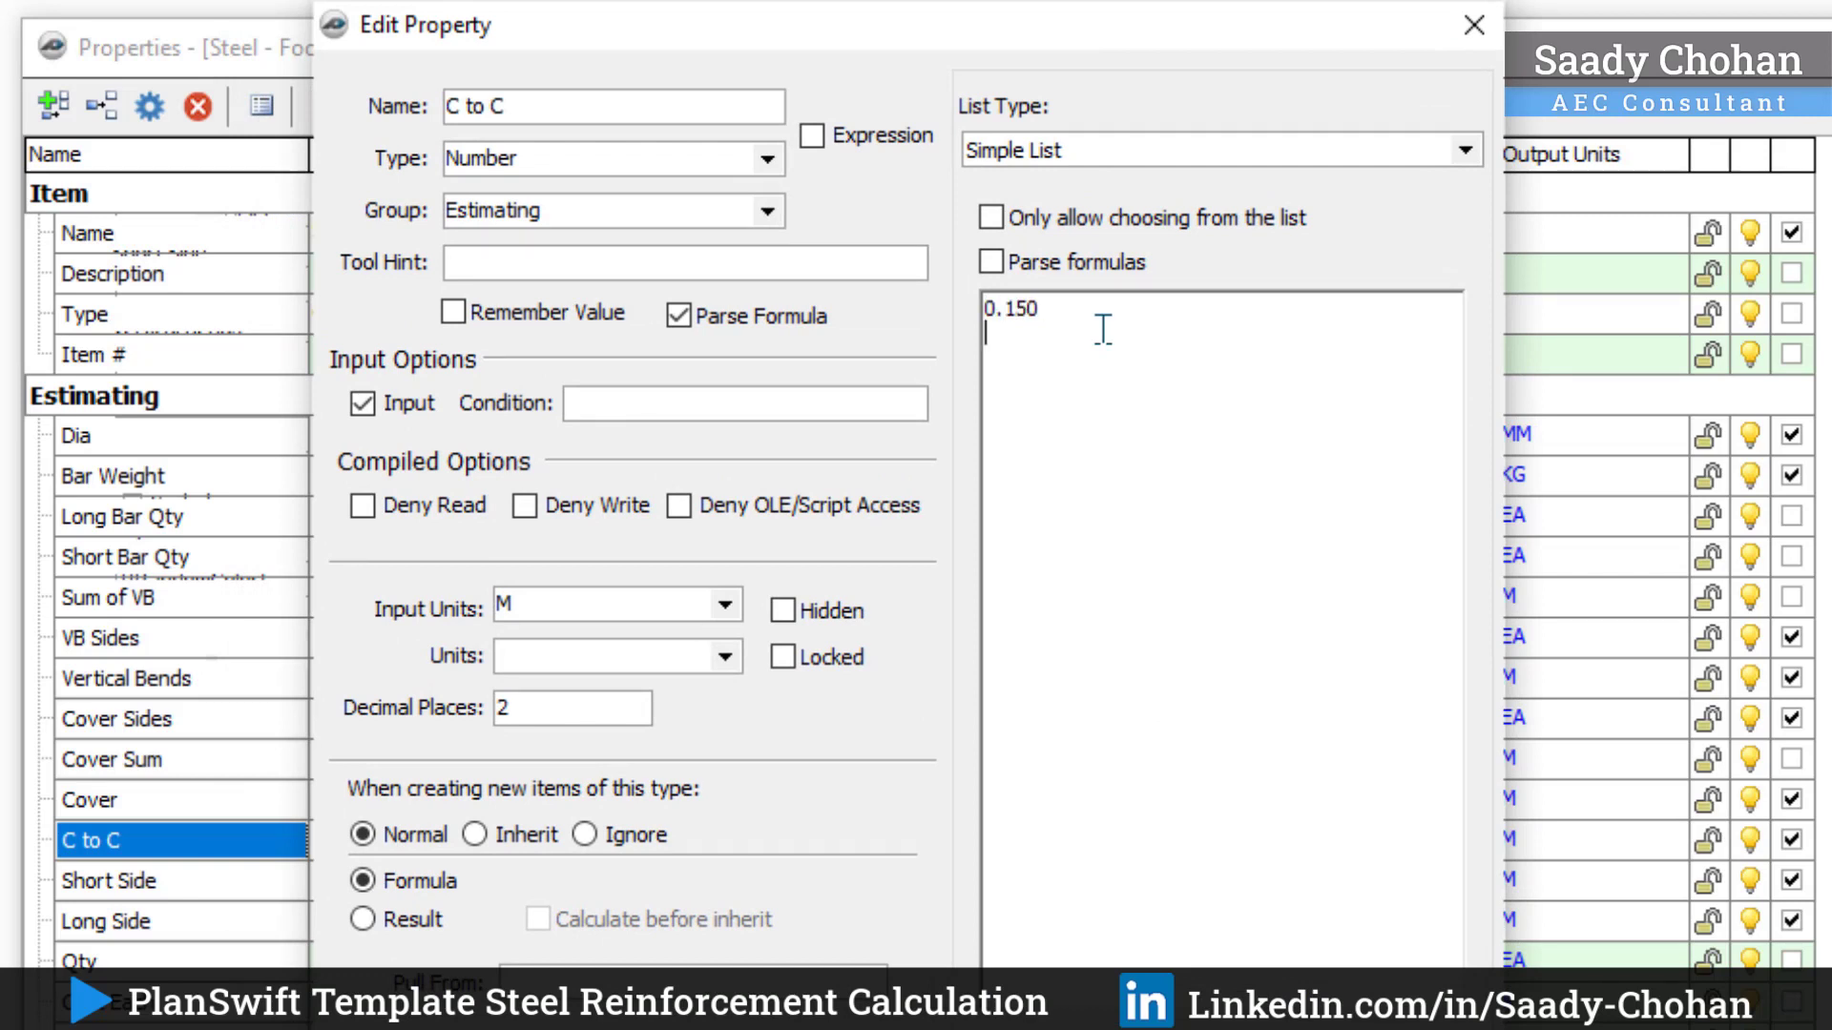
pyautogui.write('75 ')
pyautogui.write('0.20')
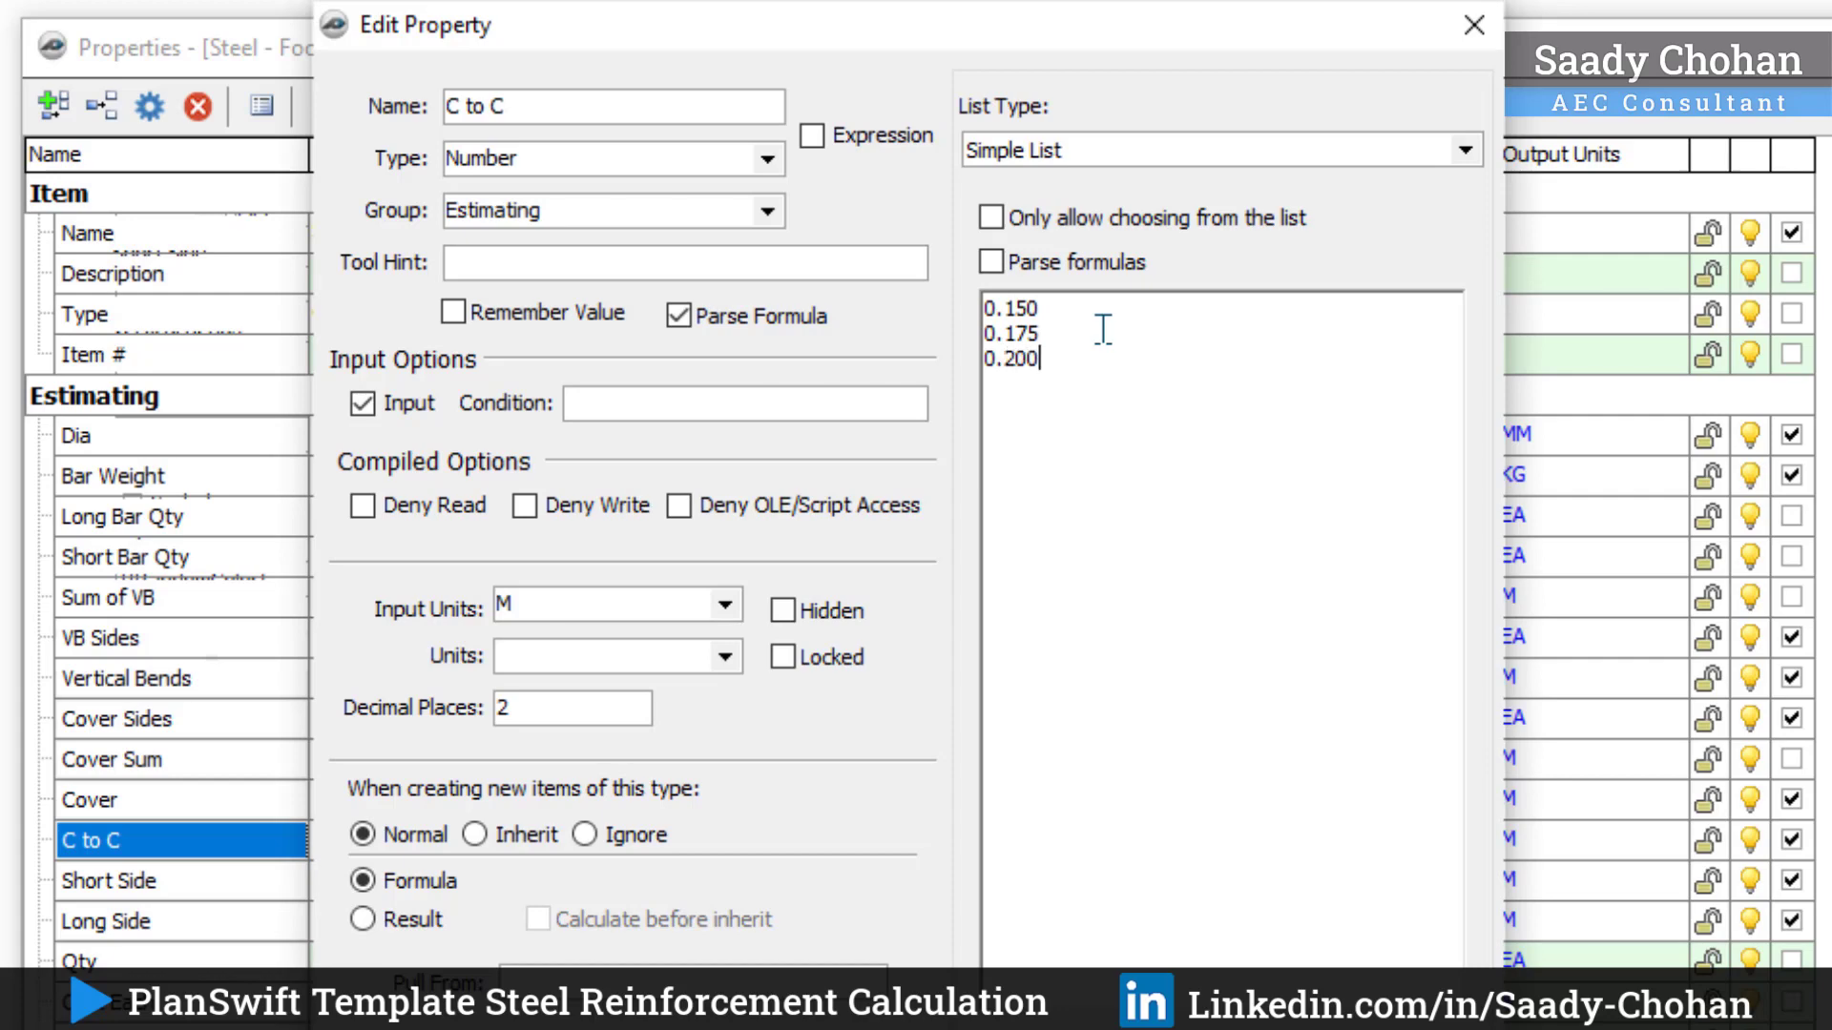
pyautogui.press('Return')
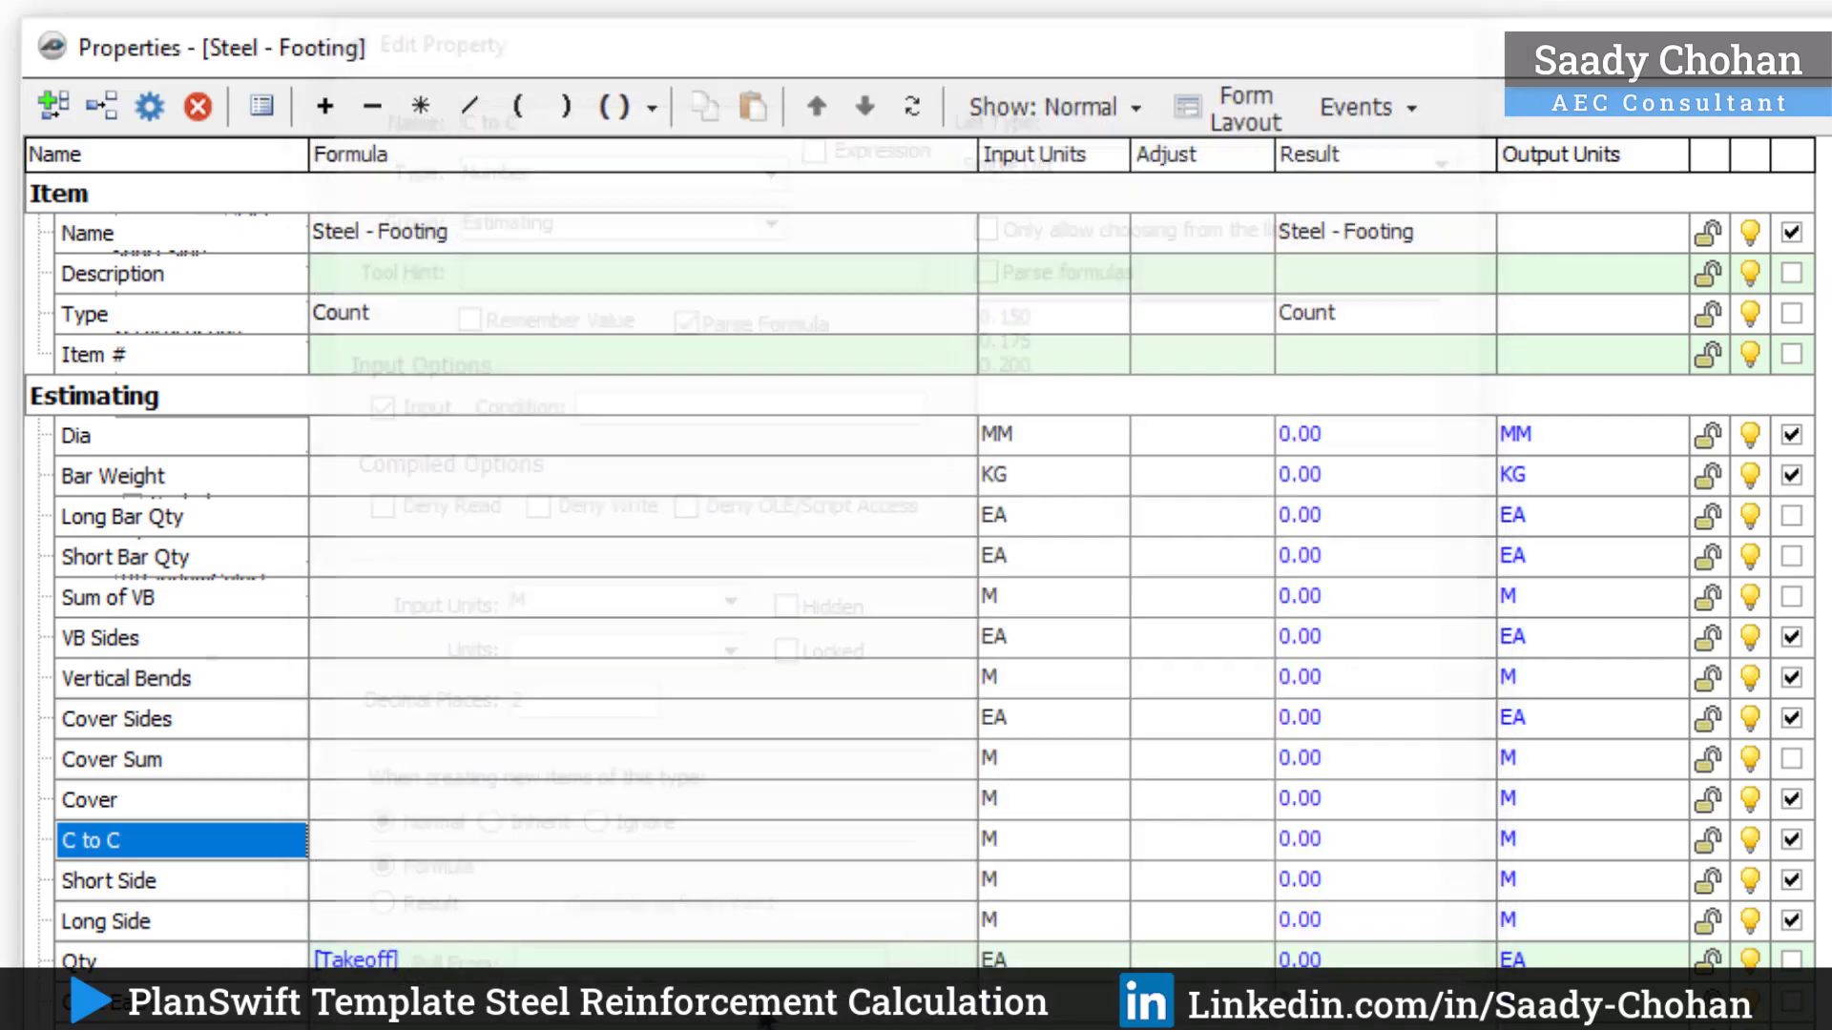
pyautogui.click(570, 840)
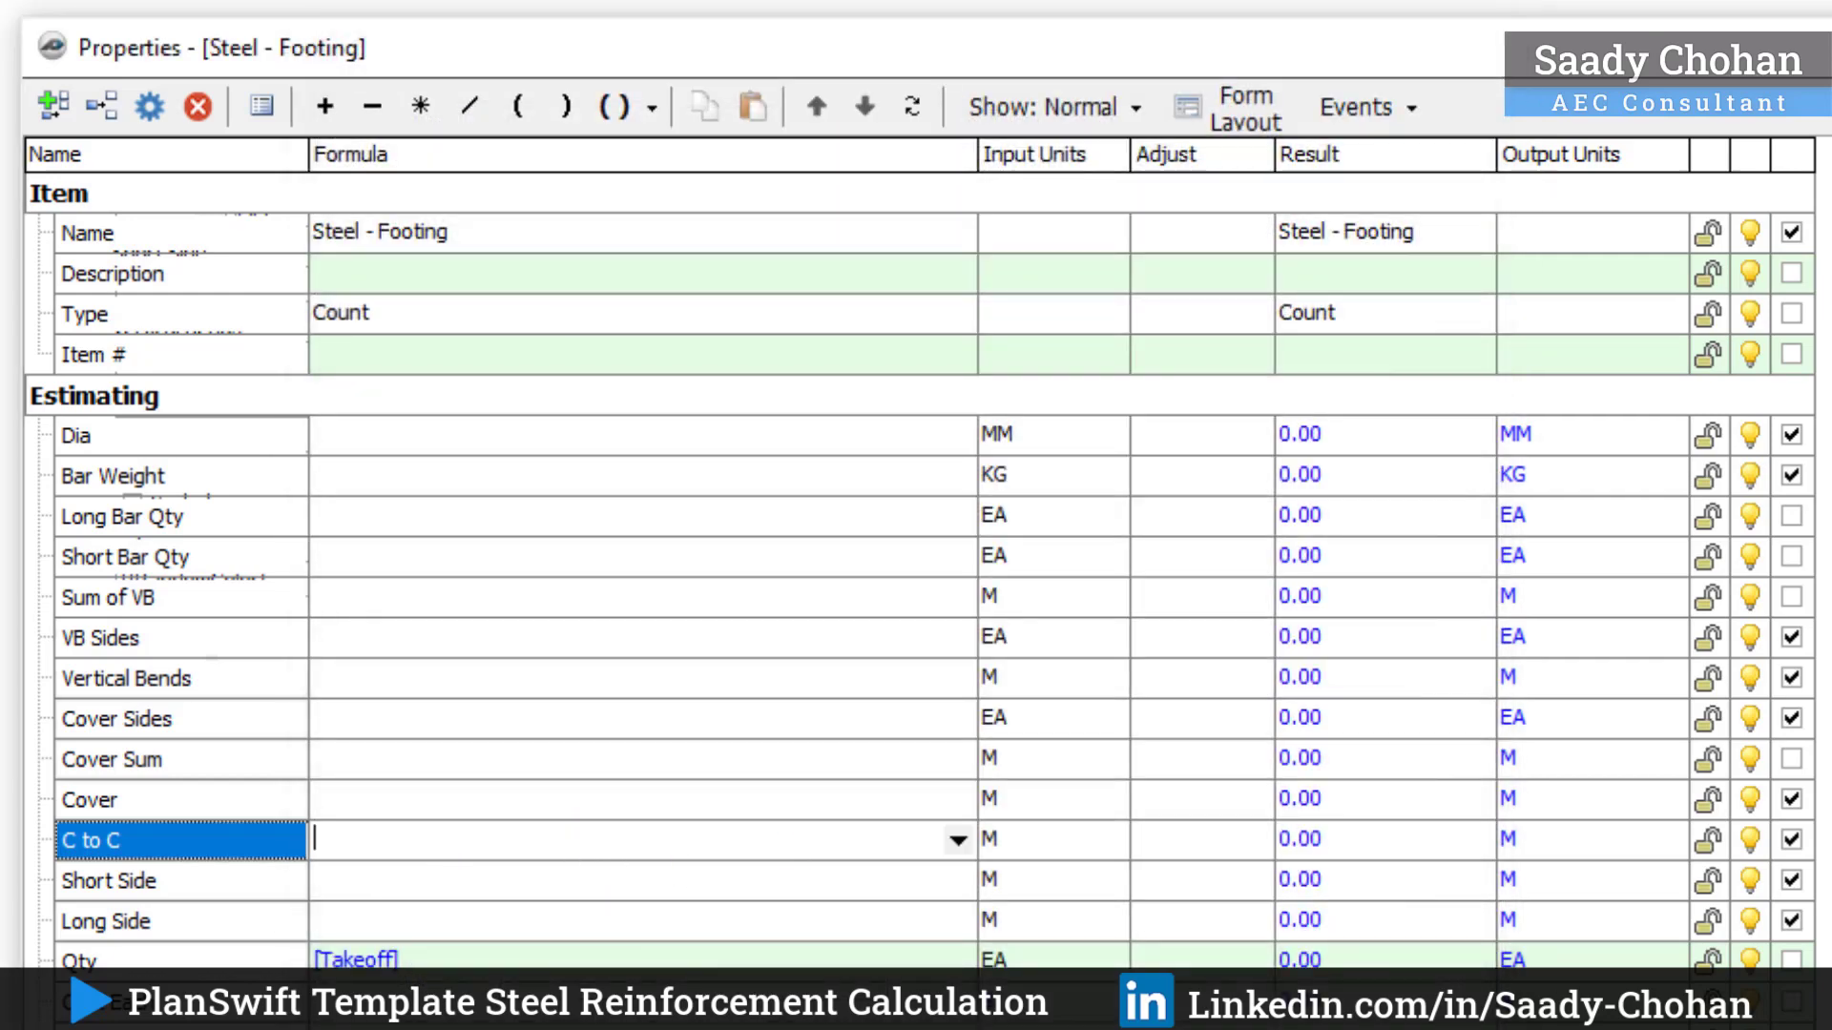
# Step: Check the C to C value list on the input form and choose 0.150 for C to C
pyautogui.click(805, 912)
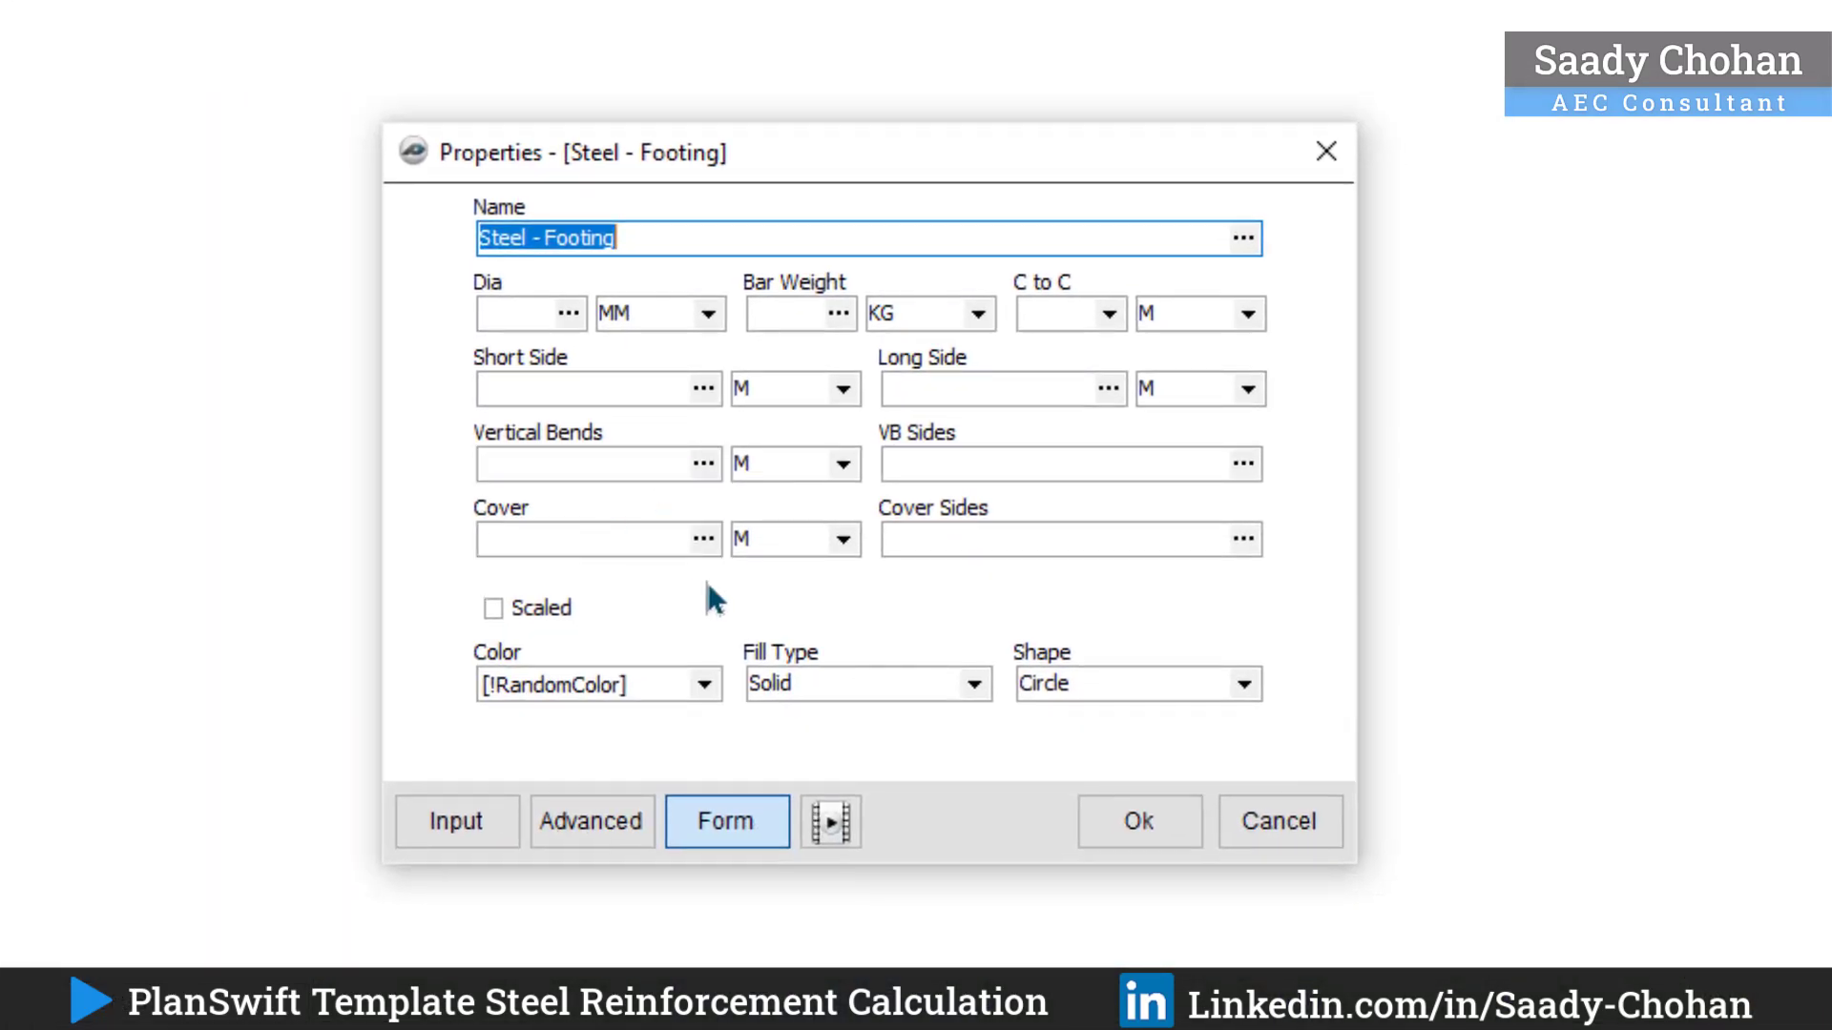
pyautogui.click(1109, 313)
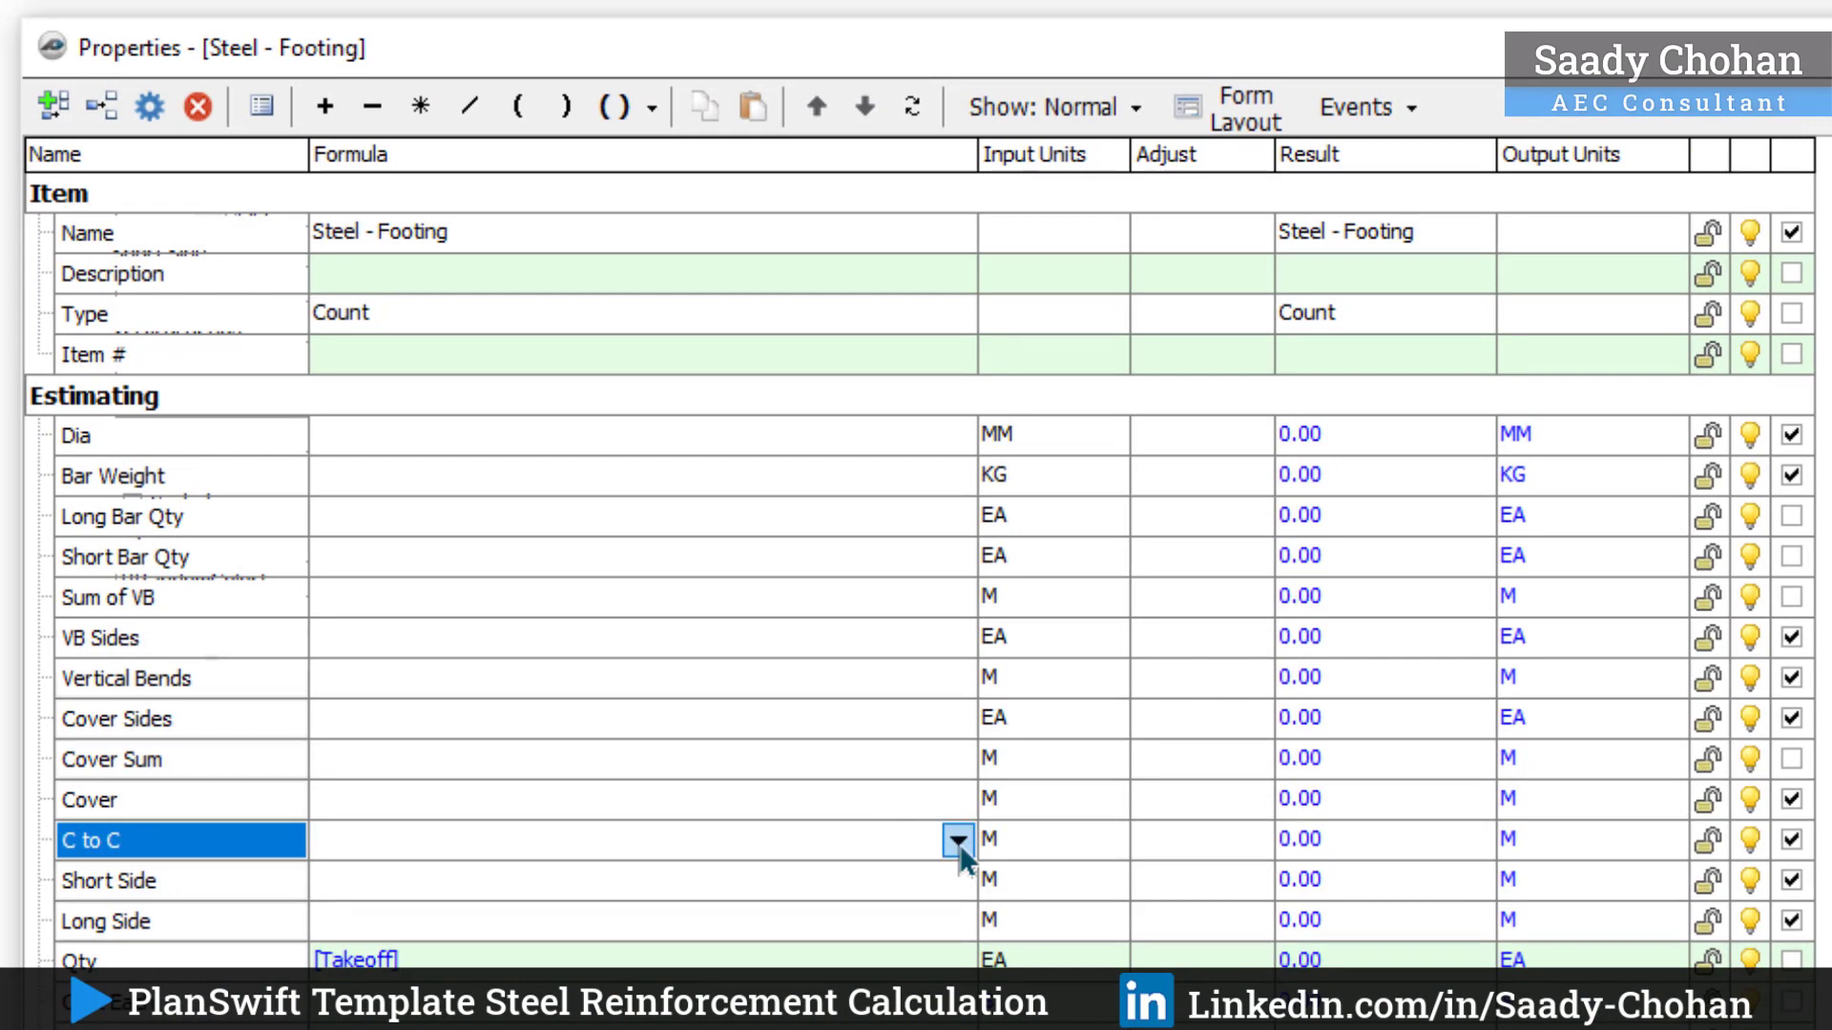
pyautogui.click(896, 777)
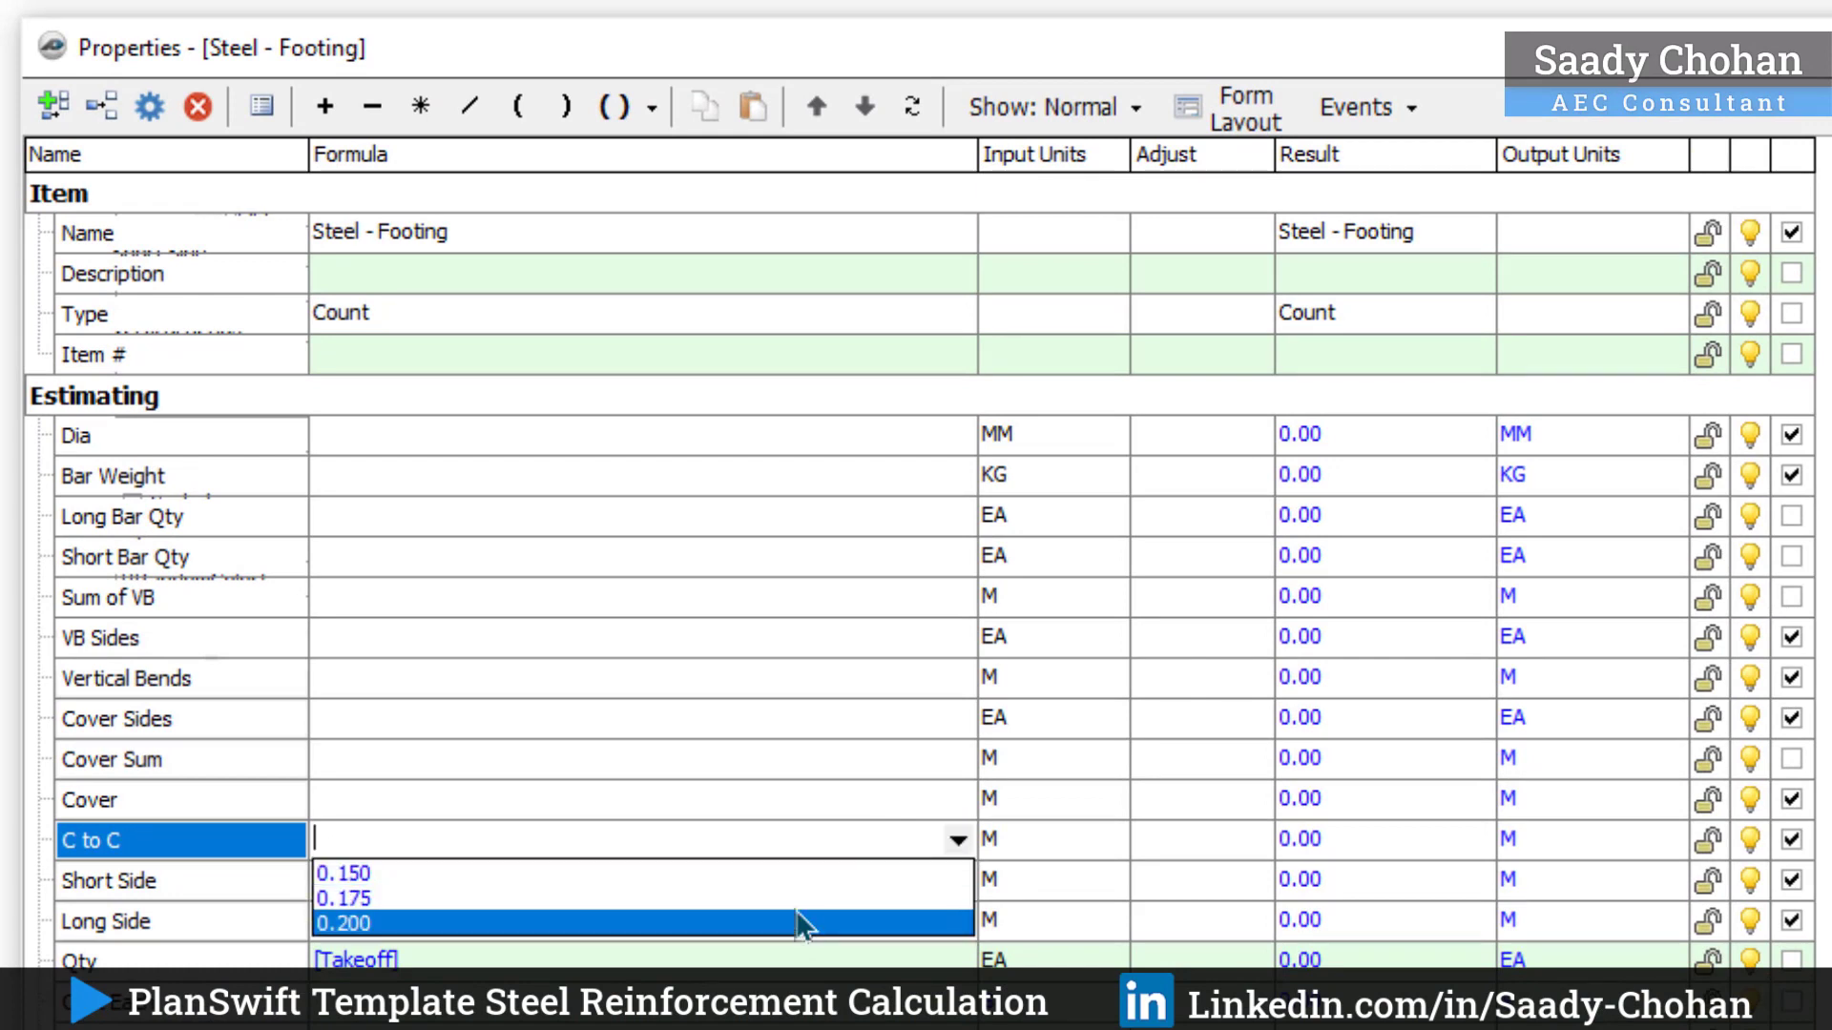
pyautogui.click(785, 874)
# Step: Give the Dia property the list values 8, 10, 12 and 16, and choose 16 MM
pyautogui.click(160, 439)
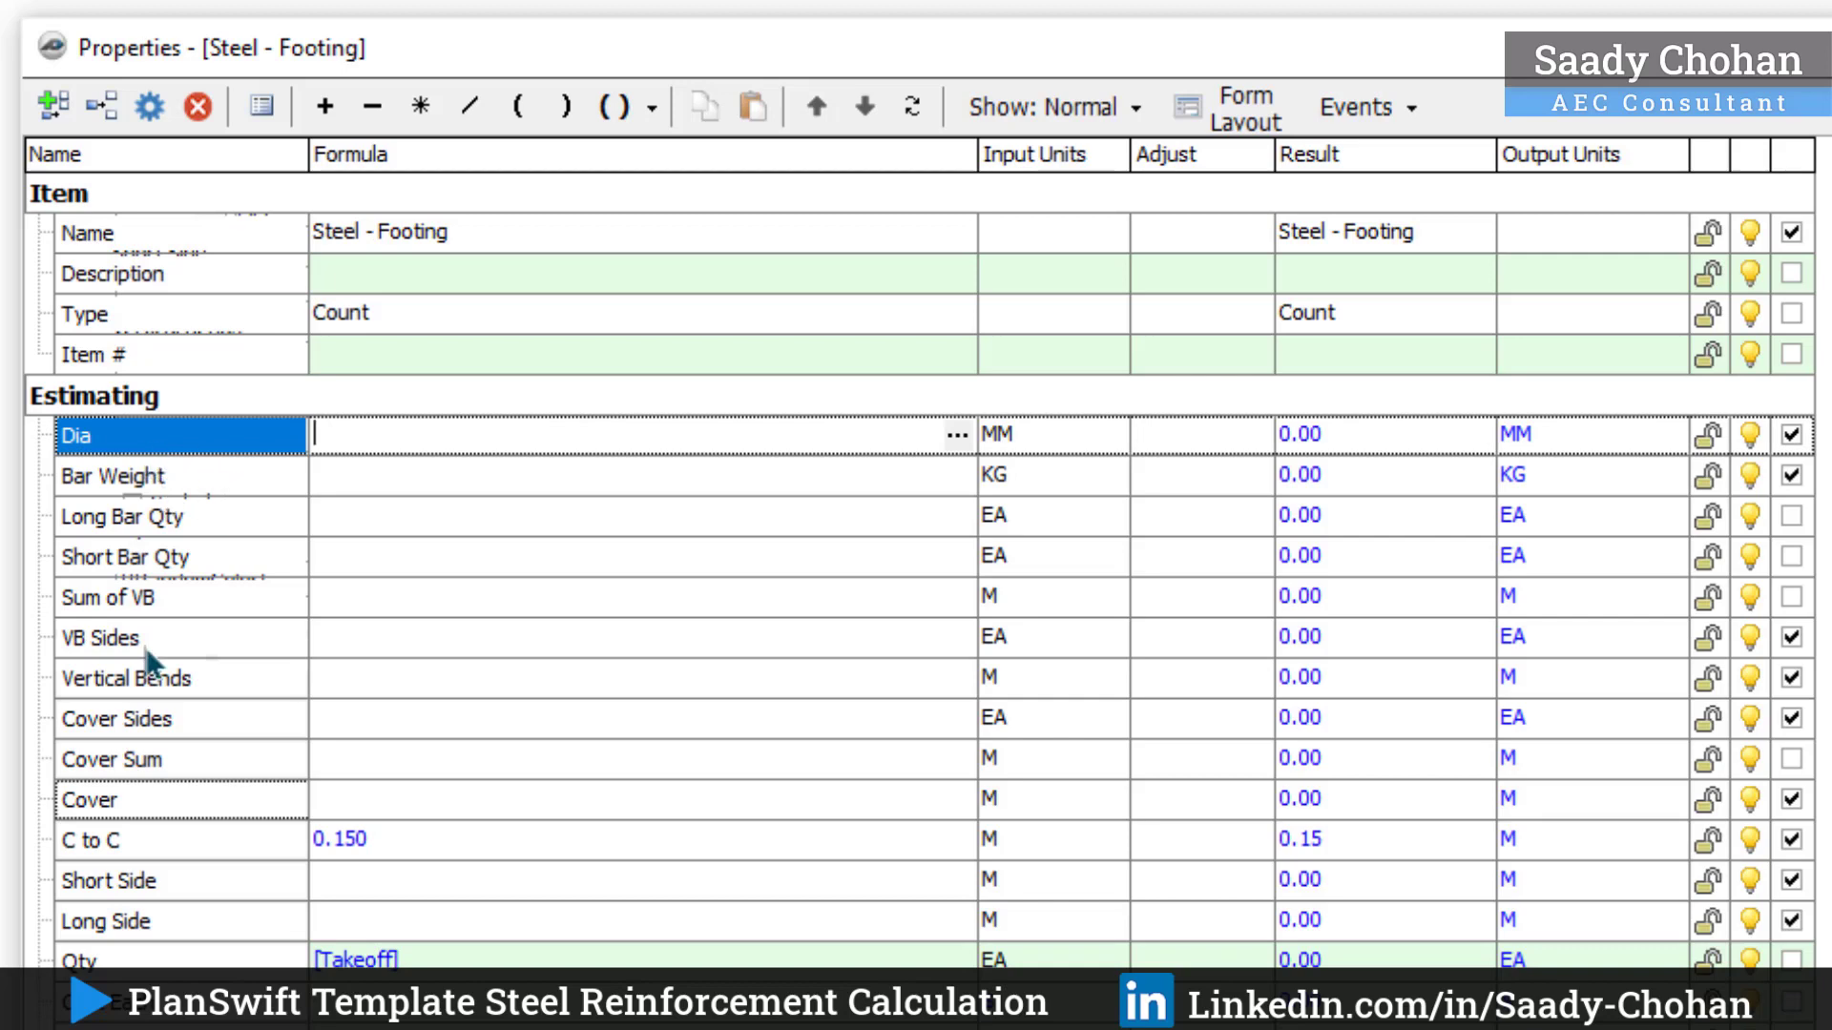
pyautogui.doubleClick(131, 445)
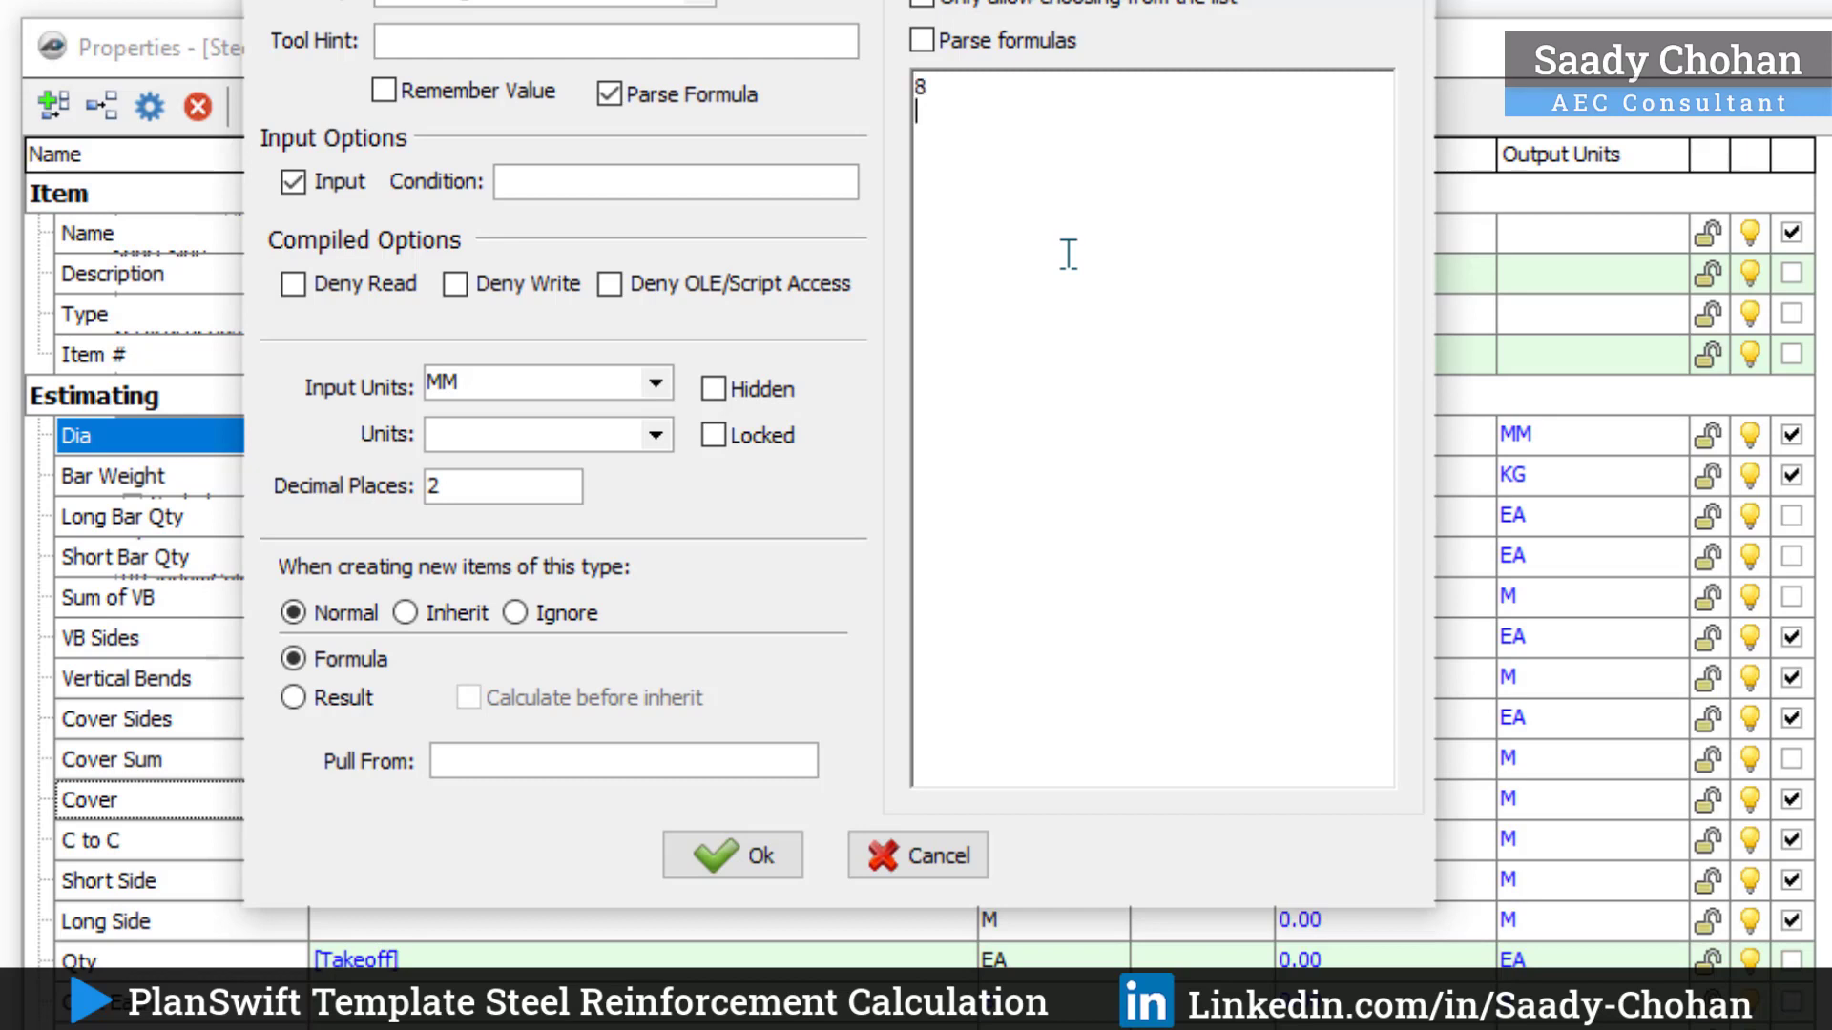
pyautogui.write('10')
pyautogui.press('Return')
pyautogui.write('12')
pyautogui.press('Return')
pyautogui.write('16')
pyautogui.click(753, 854)
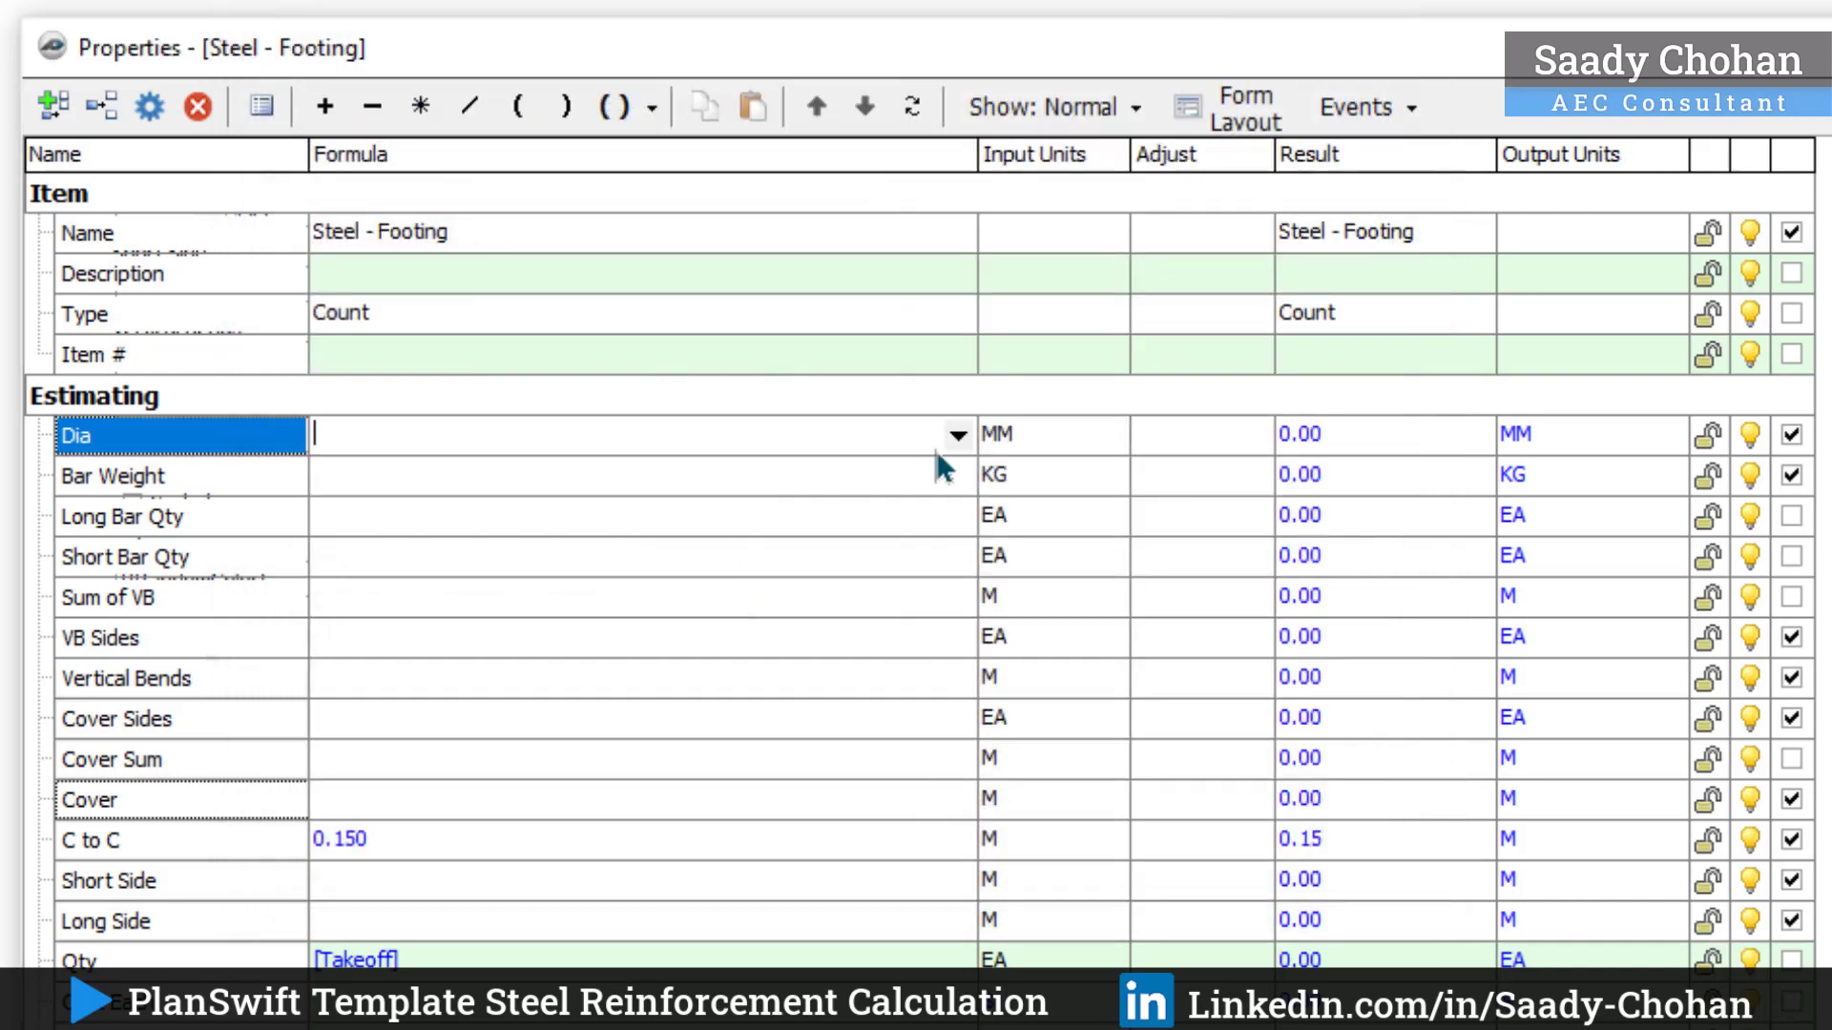
pyautogui.click(956, 437)
pyautogui.click(817, 538)
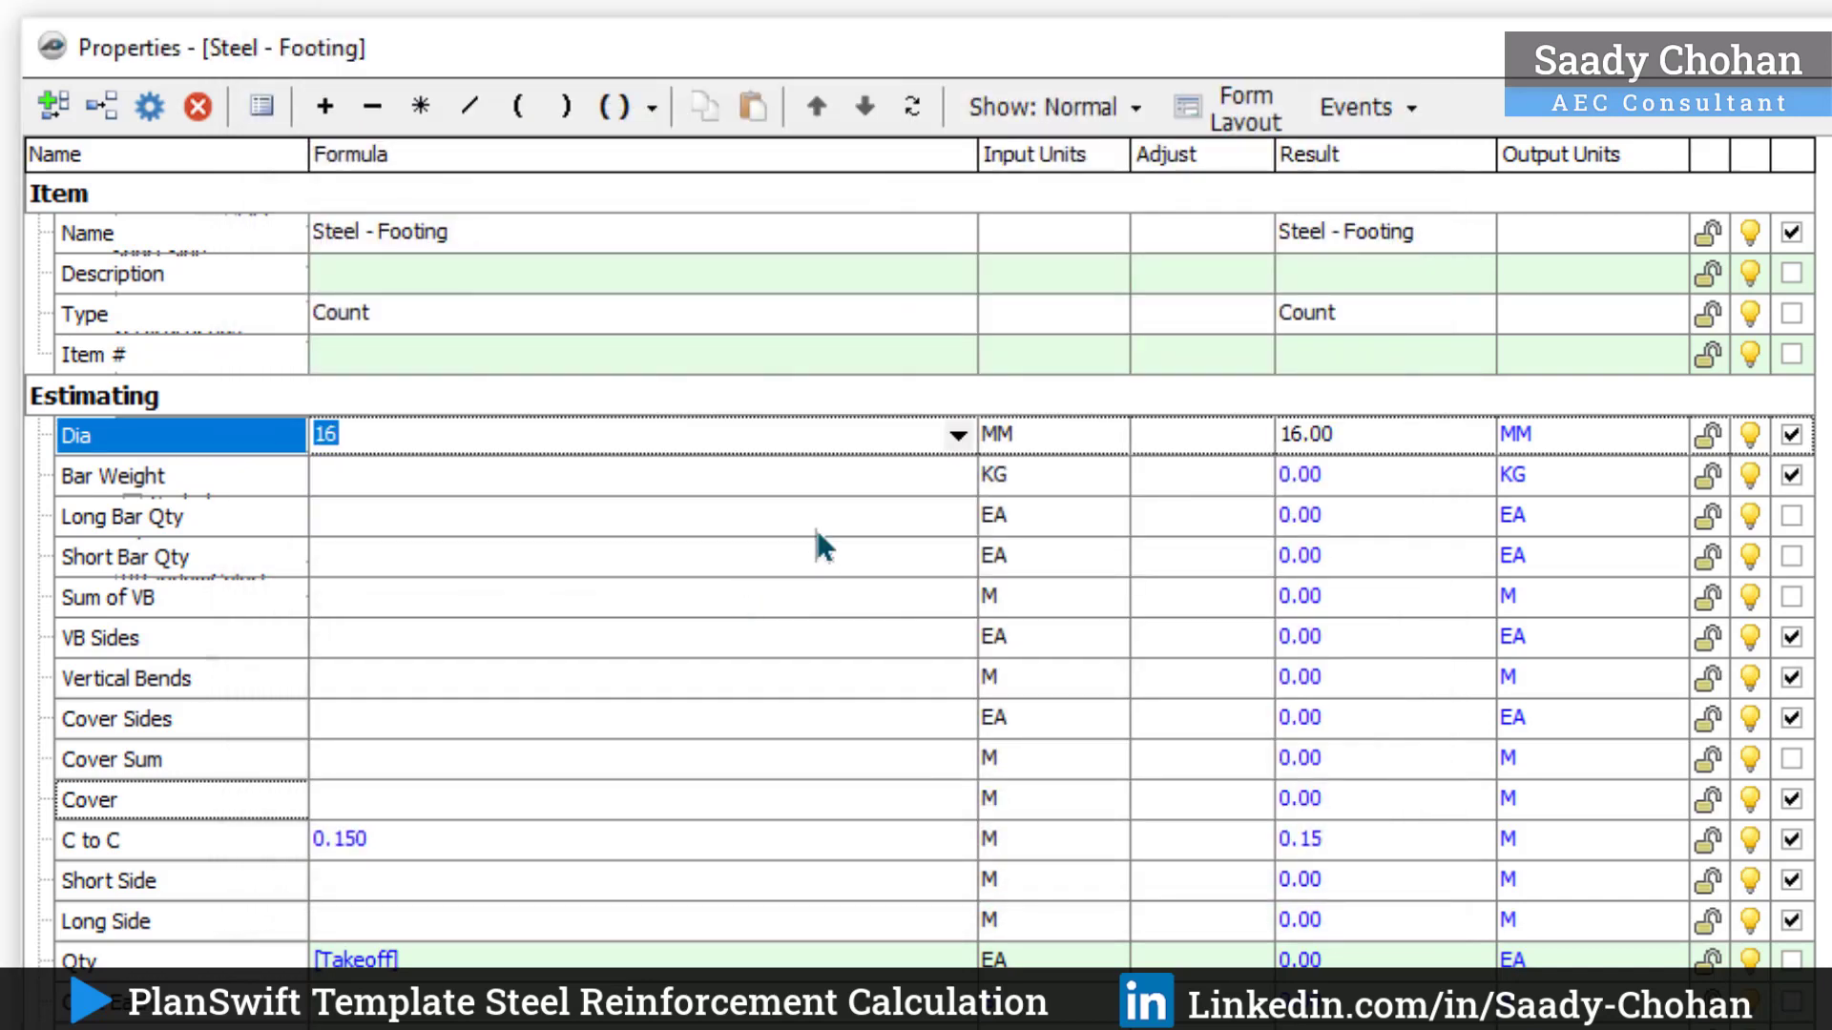
# Step: Give the Bar Weight property the list values 0.395, 0.617, 0.888 and 1.58, and choose 1.58 KG
pyautogui.click(748, 475)
pyautogui.doubleClick(225, 478)
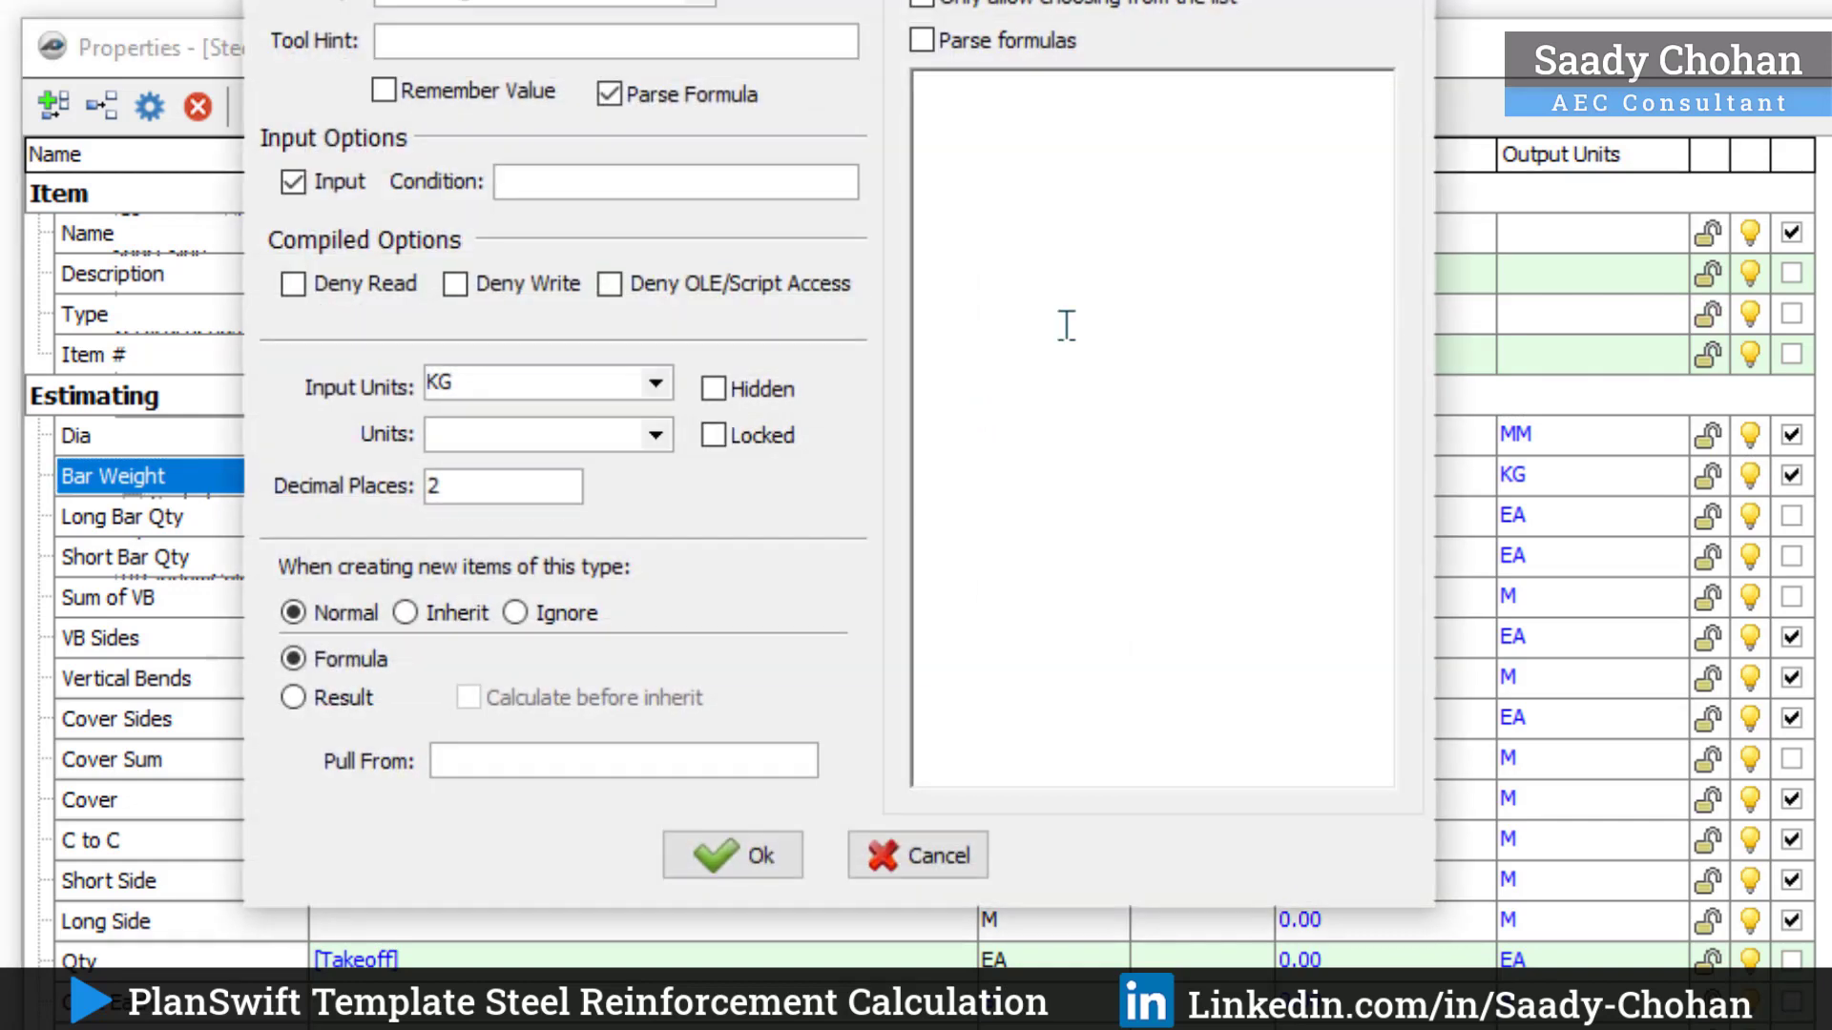
pyautogui.click(1066, 325)
pyautogui.write('0.395 0.617 0.888 1.58')
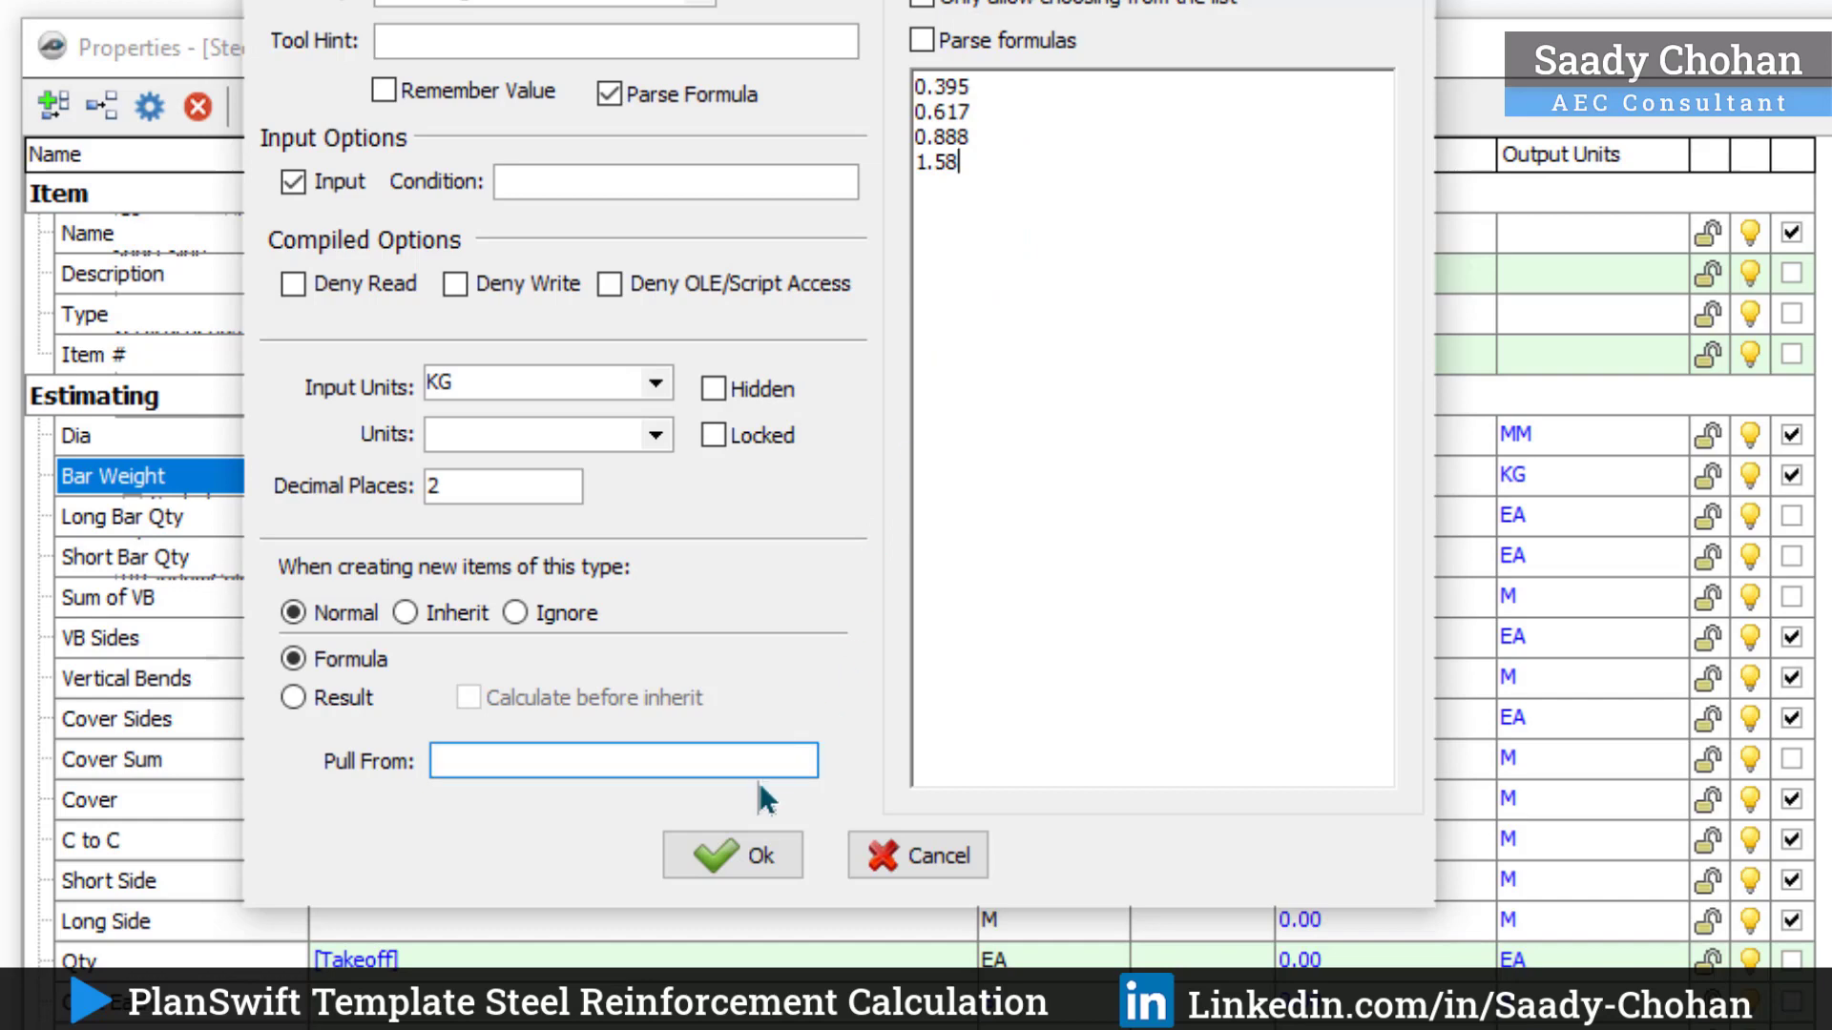
pyautogui.click(730, 847)
pyautogui.click(957, 475)
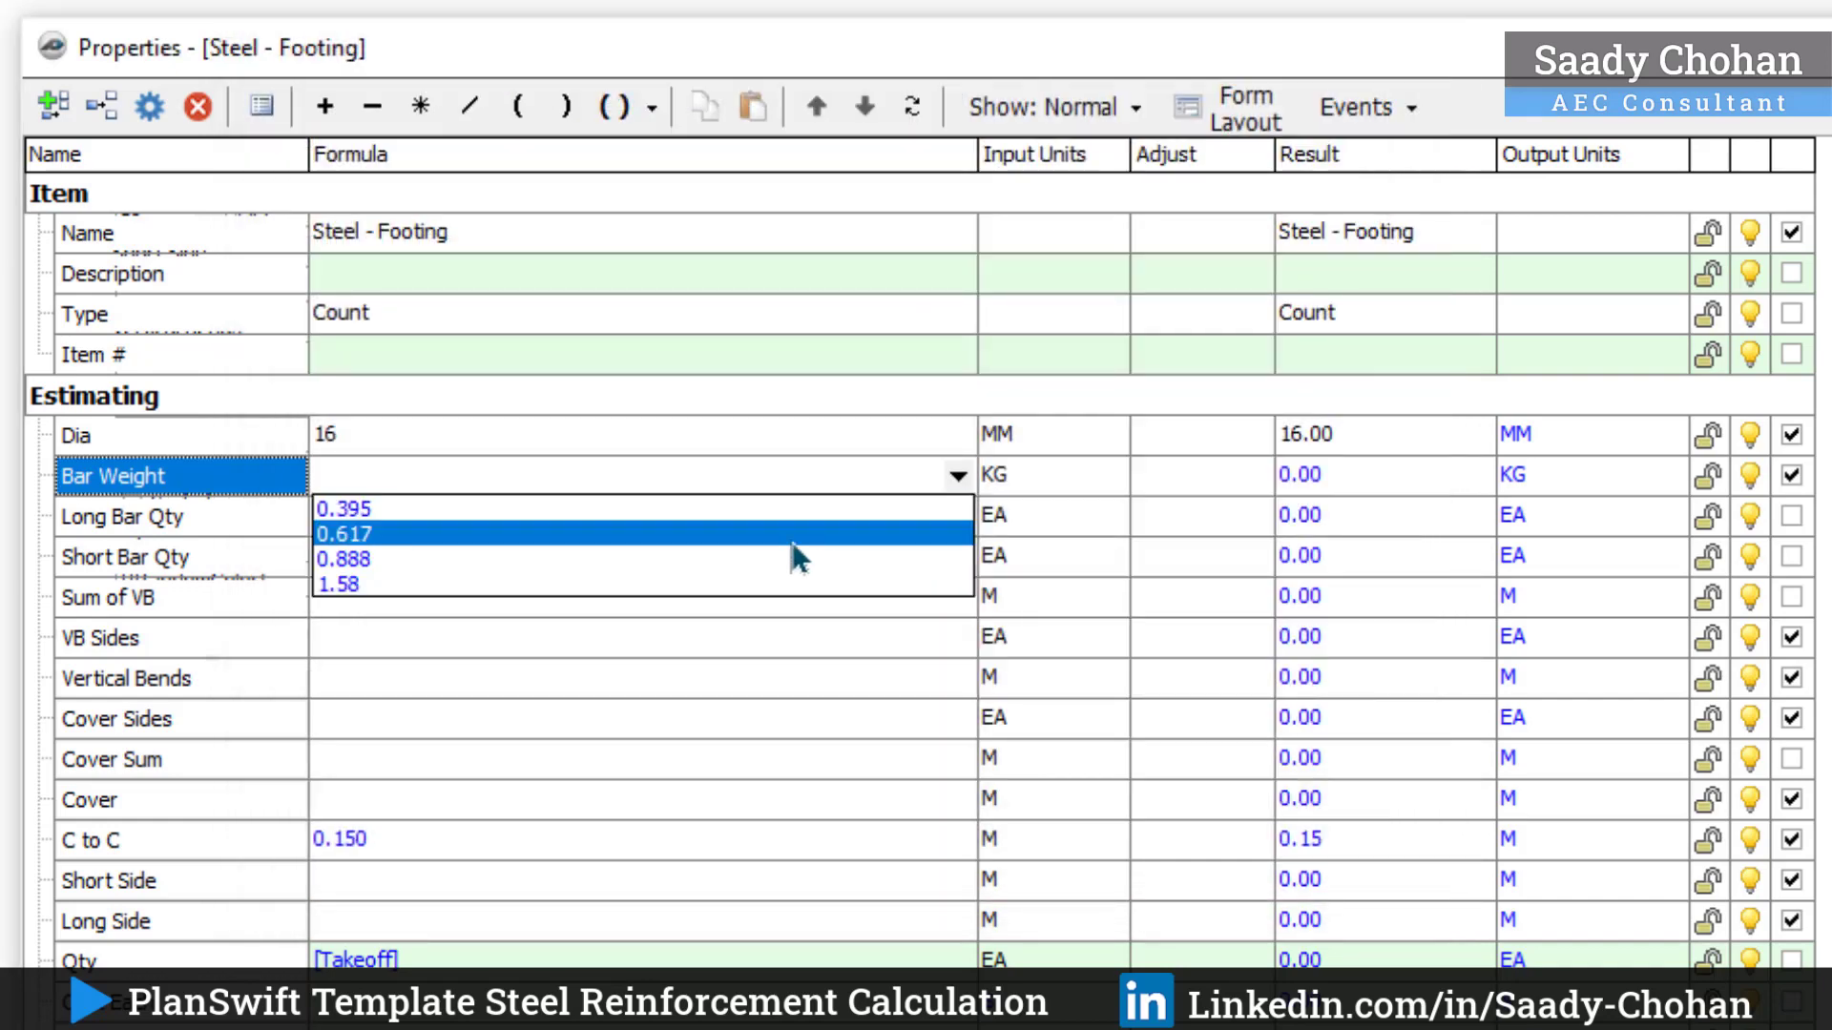
pyautogui.click(736, 586)
pyautogui.click(411, 504)
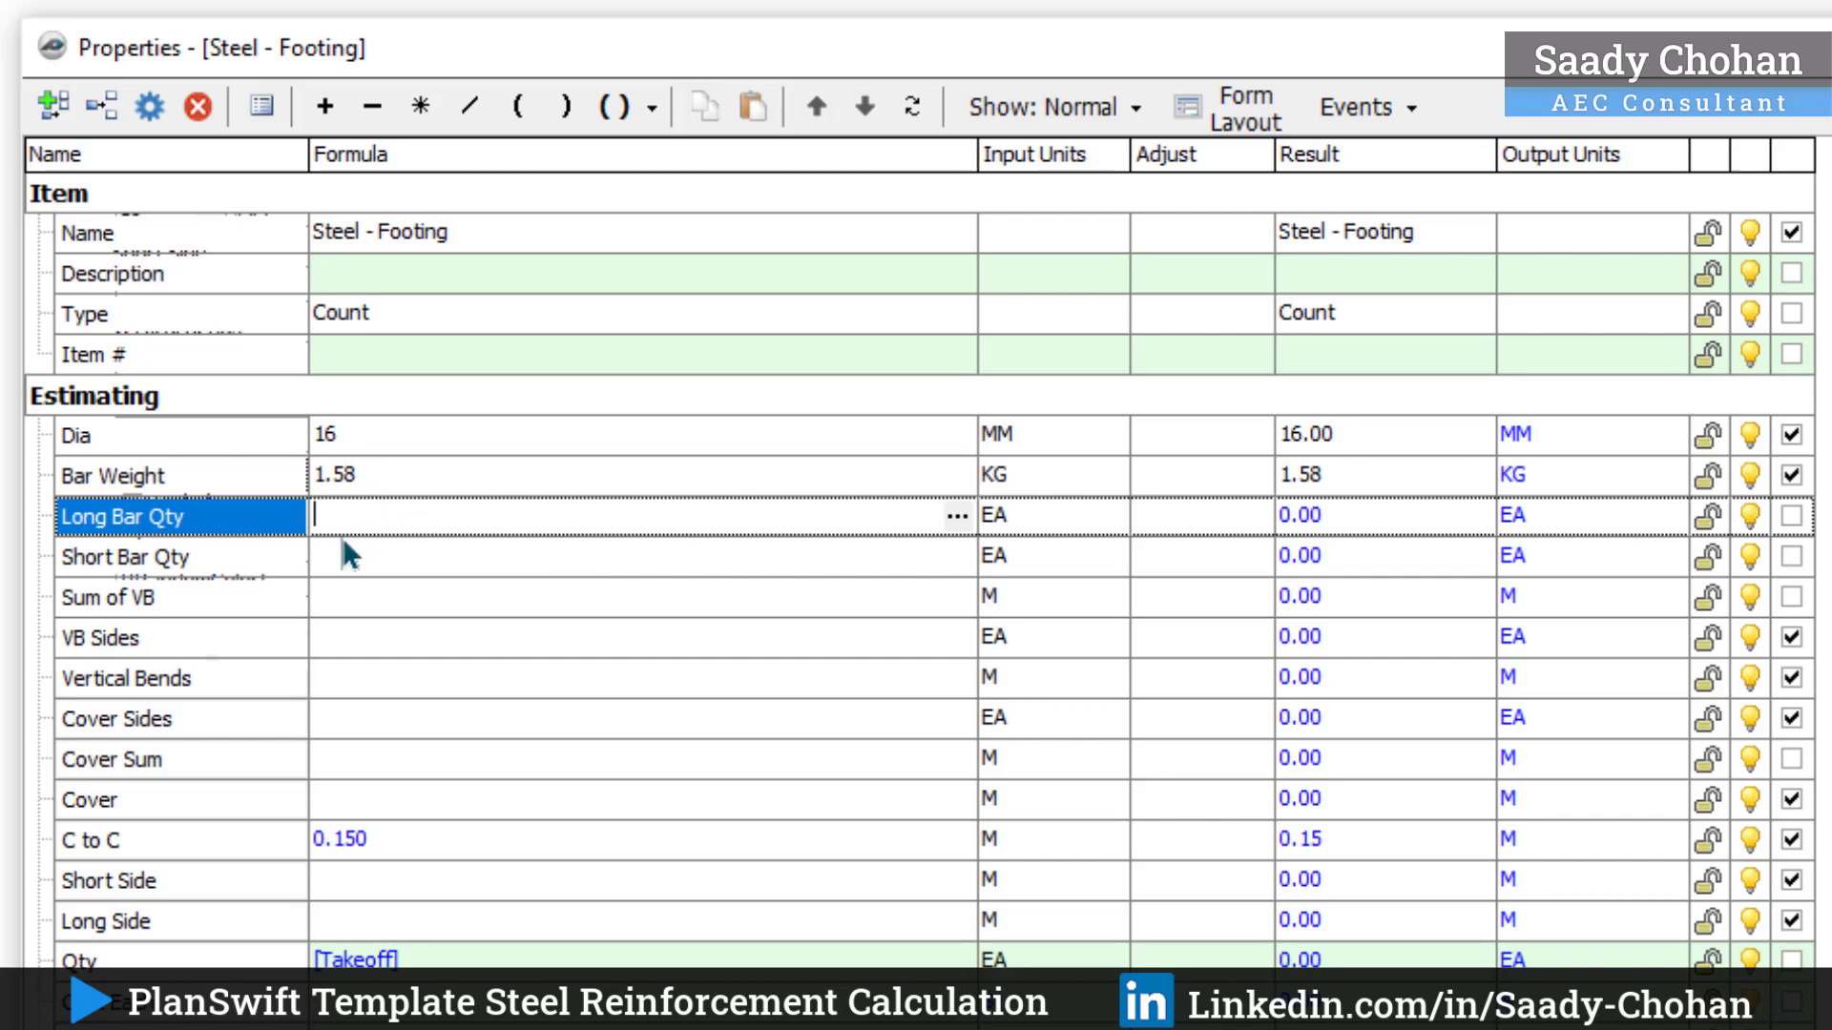
pyautogui.click(406, 548)
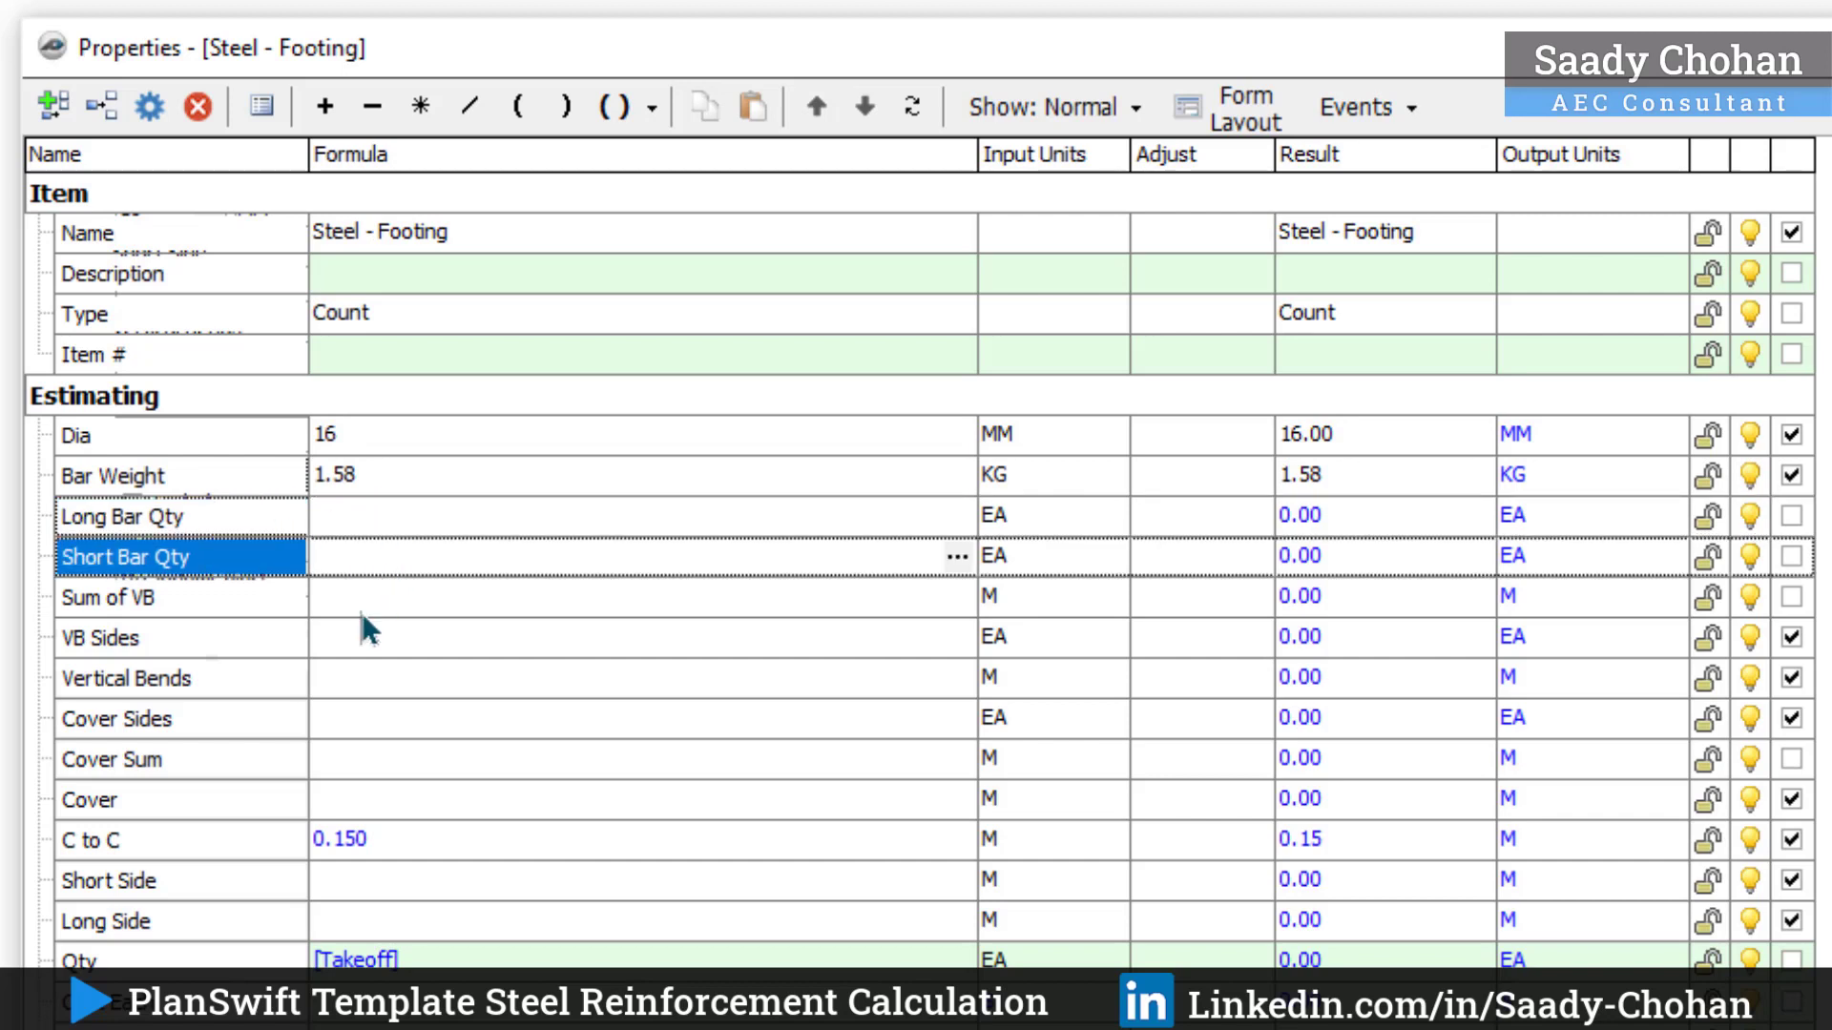
pyautogui.click(382, 599)
# Step: Give the VB Sides property the list values 0, 1, 2 and 3, and choose 1
pyautogui.click(145, 649)
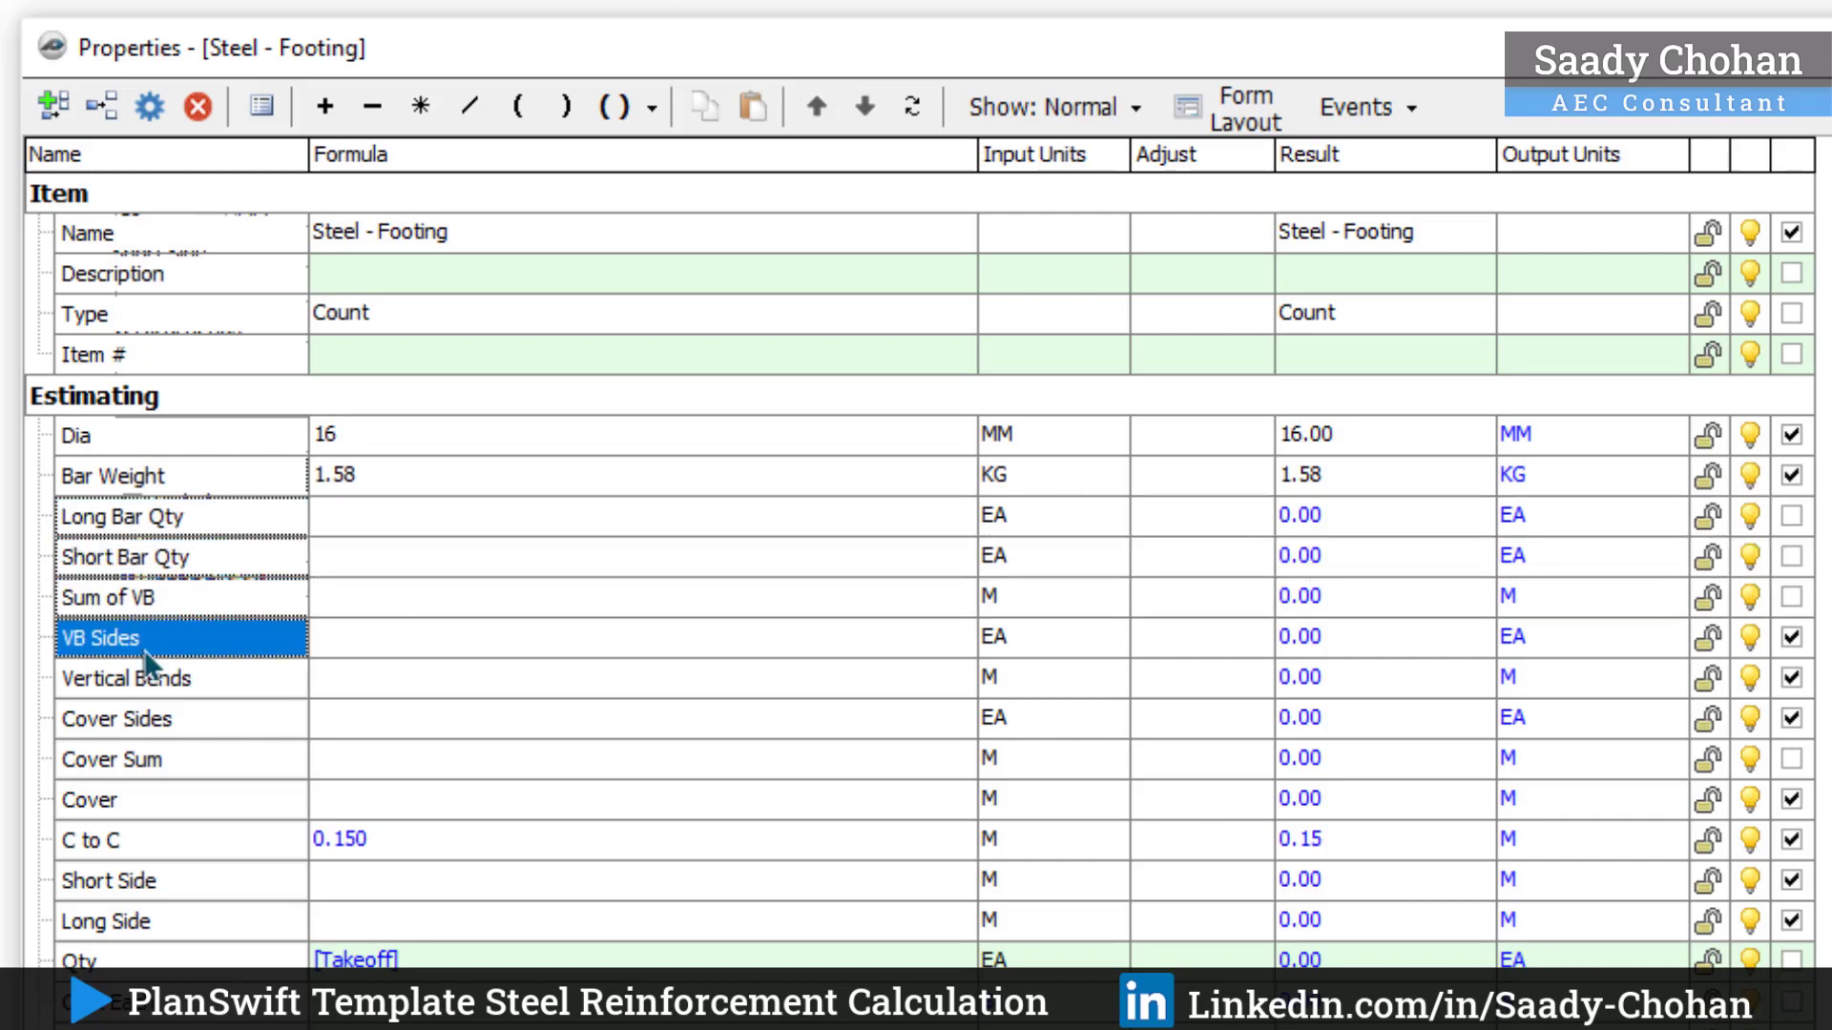
pyautogui.doubleClick(145, 649)
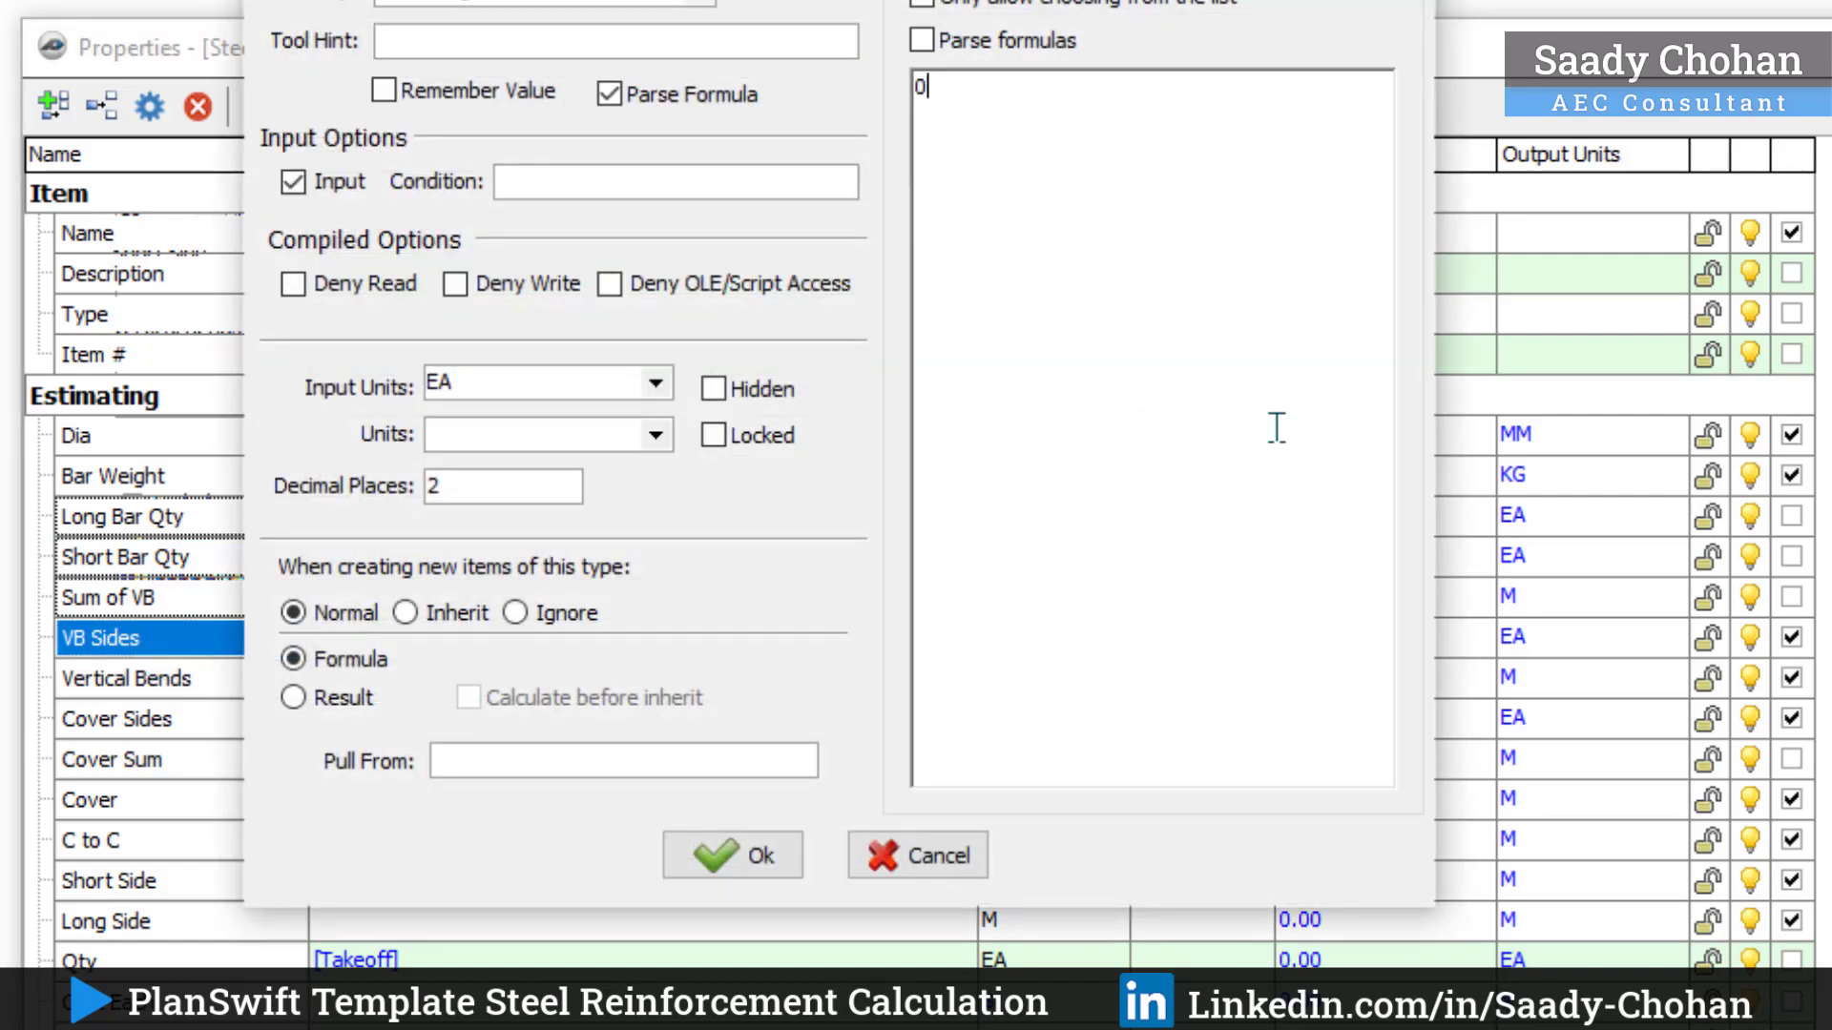
pyautogui.write('1')
pyautogui.press('Return')
pyautogui.write('2 3')
pyautogui.press('Return')
pyautogui.click(752, 857)
pyautogui.click(855, 640)
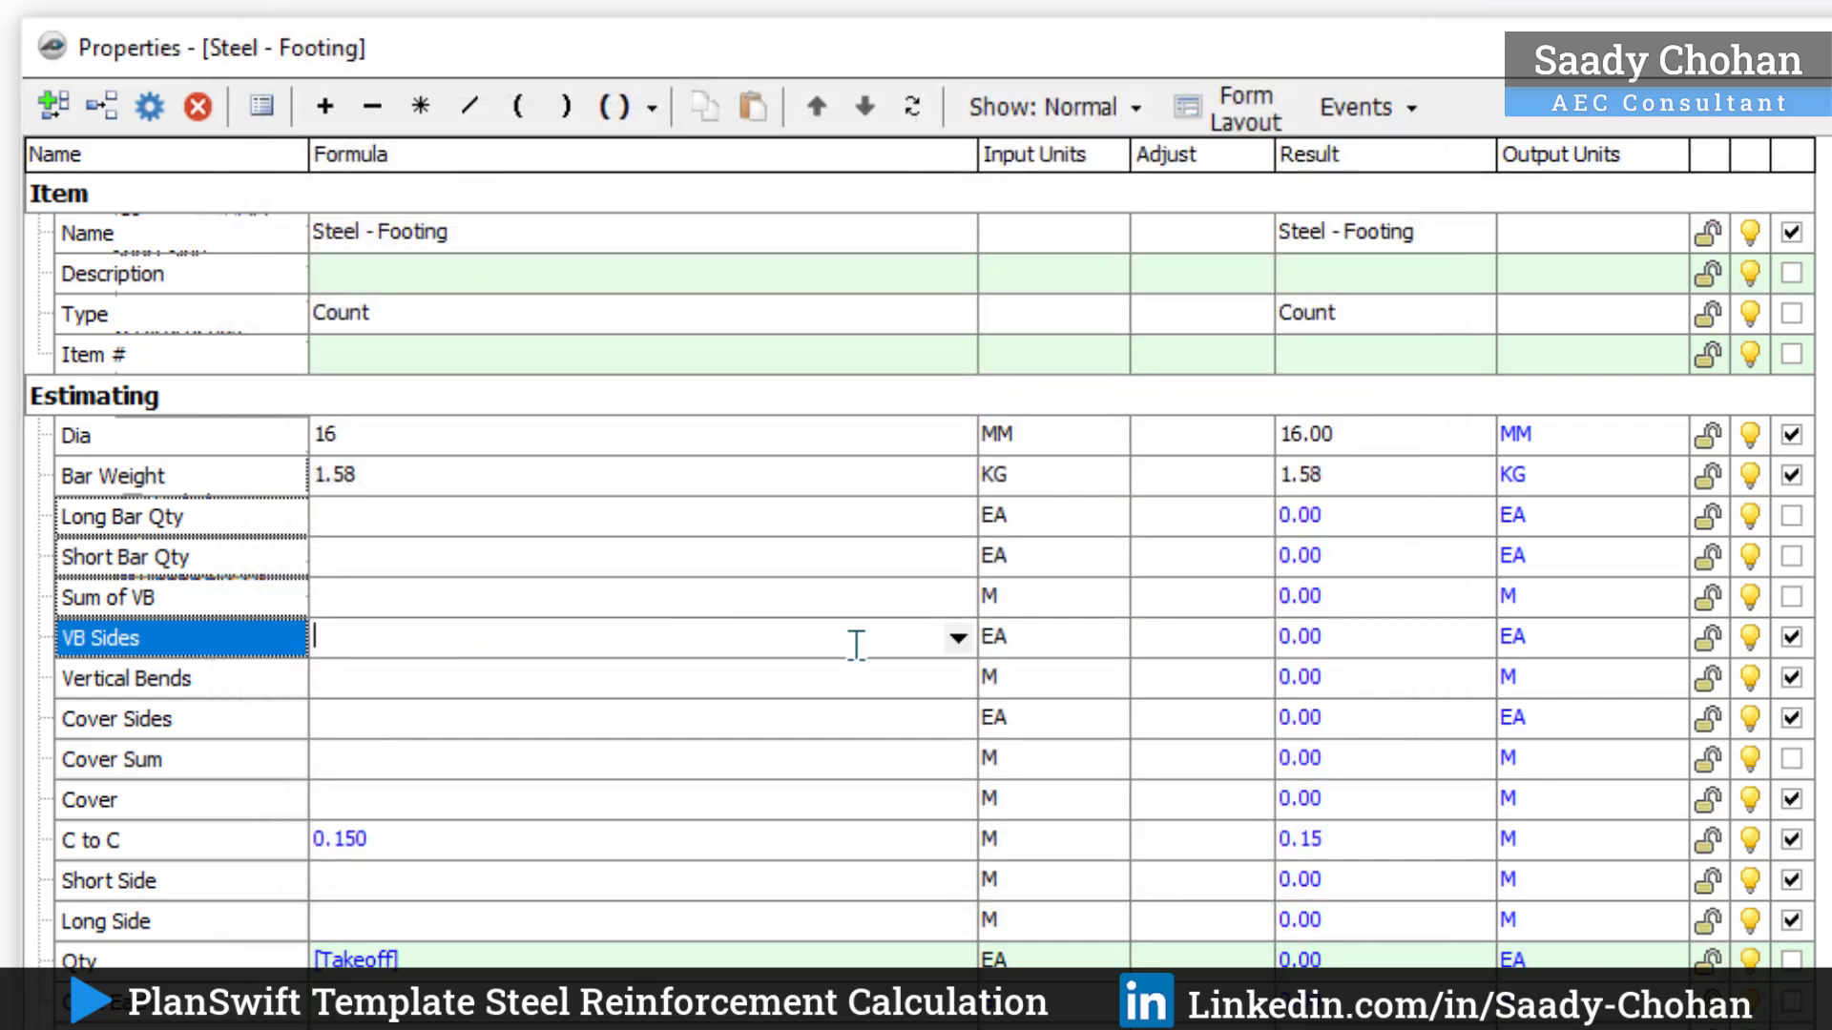
pyautogui.click(958, 638)
pyautogui.click(809, 699)
# Step: Give the Cover Sides property a simple list with the values 0, 1, 2 and 3
pyautogui.click(197, 676)
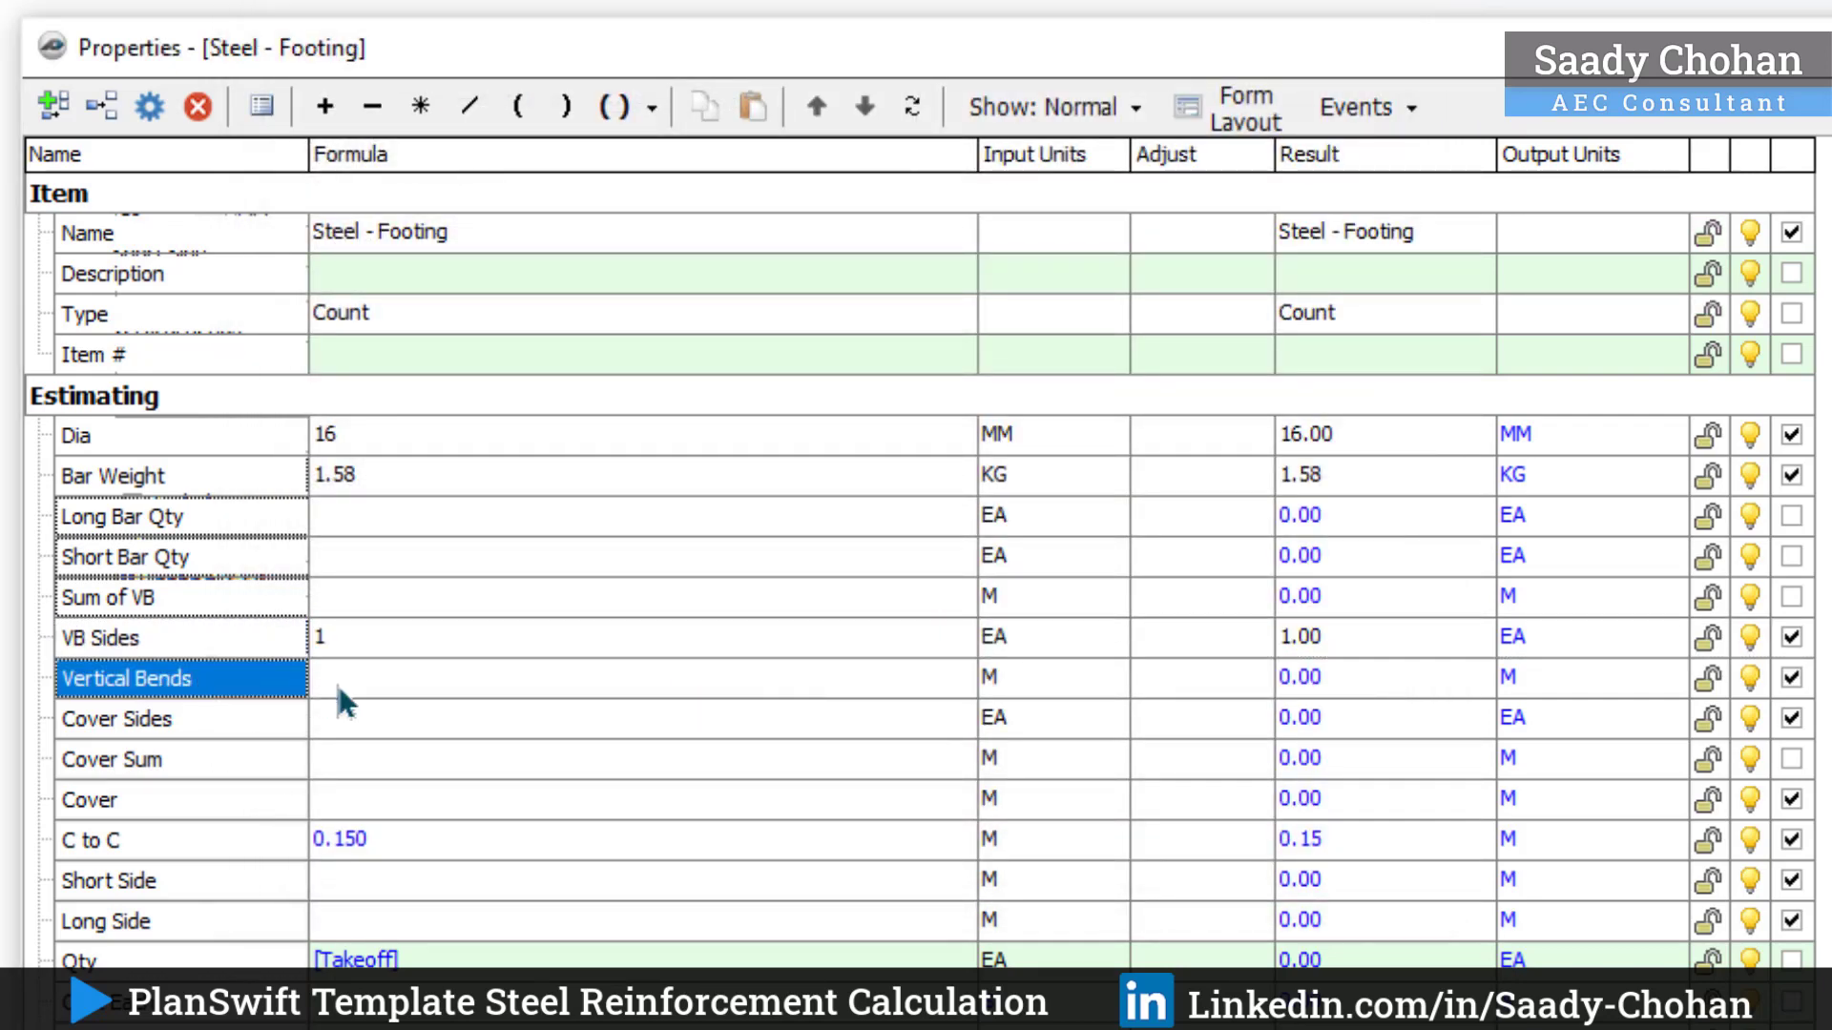
pyautogui.click(391, 683)
pyautogui.click(245, 720)
pyautogui.doubleClick(245, 730)
pyautogui.click(994, 179)
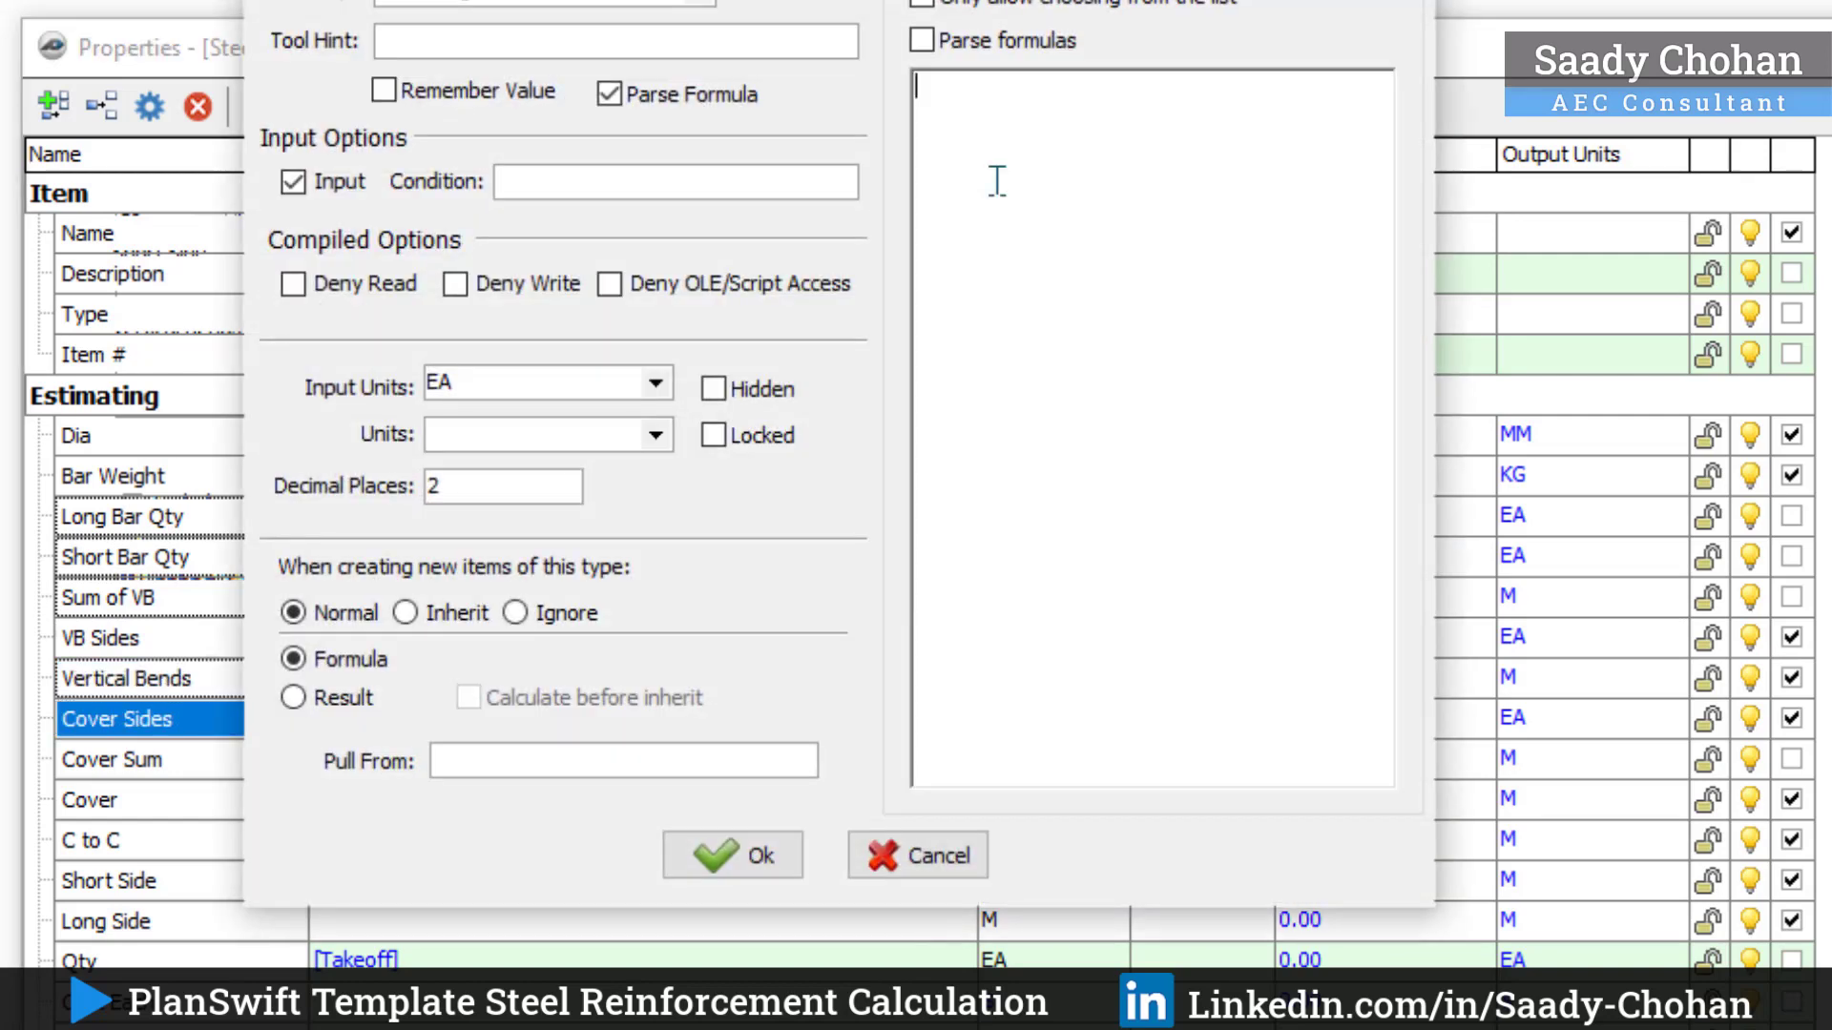
pyautogui.write('0')
pyautogui.press('Return')
pyautogui.write('1')
pyautogui.press('Return')
pyautogui.write('2')
pyautogui.write('3')
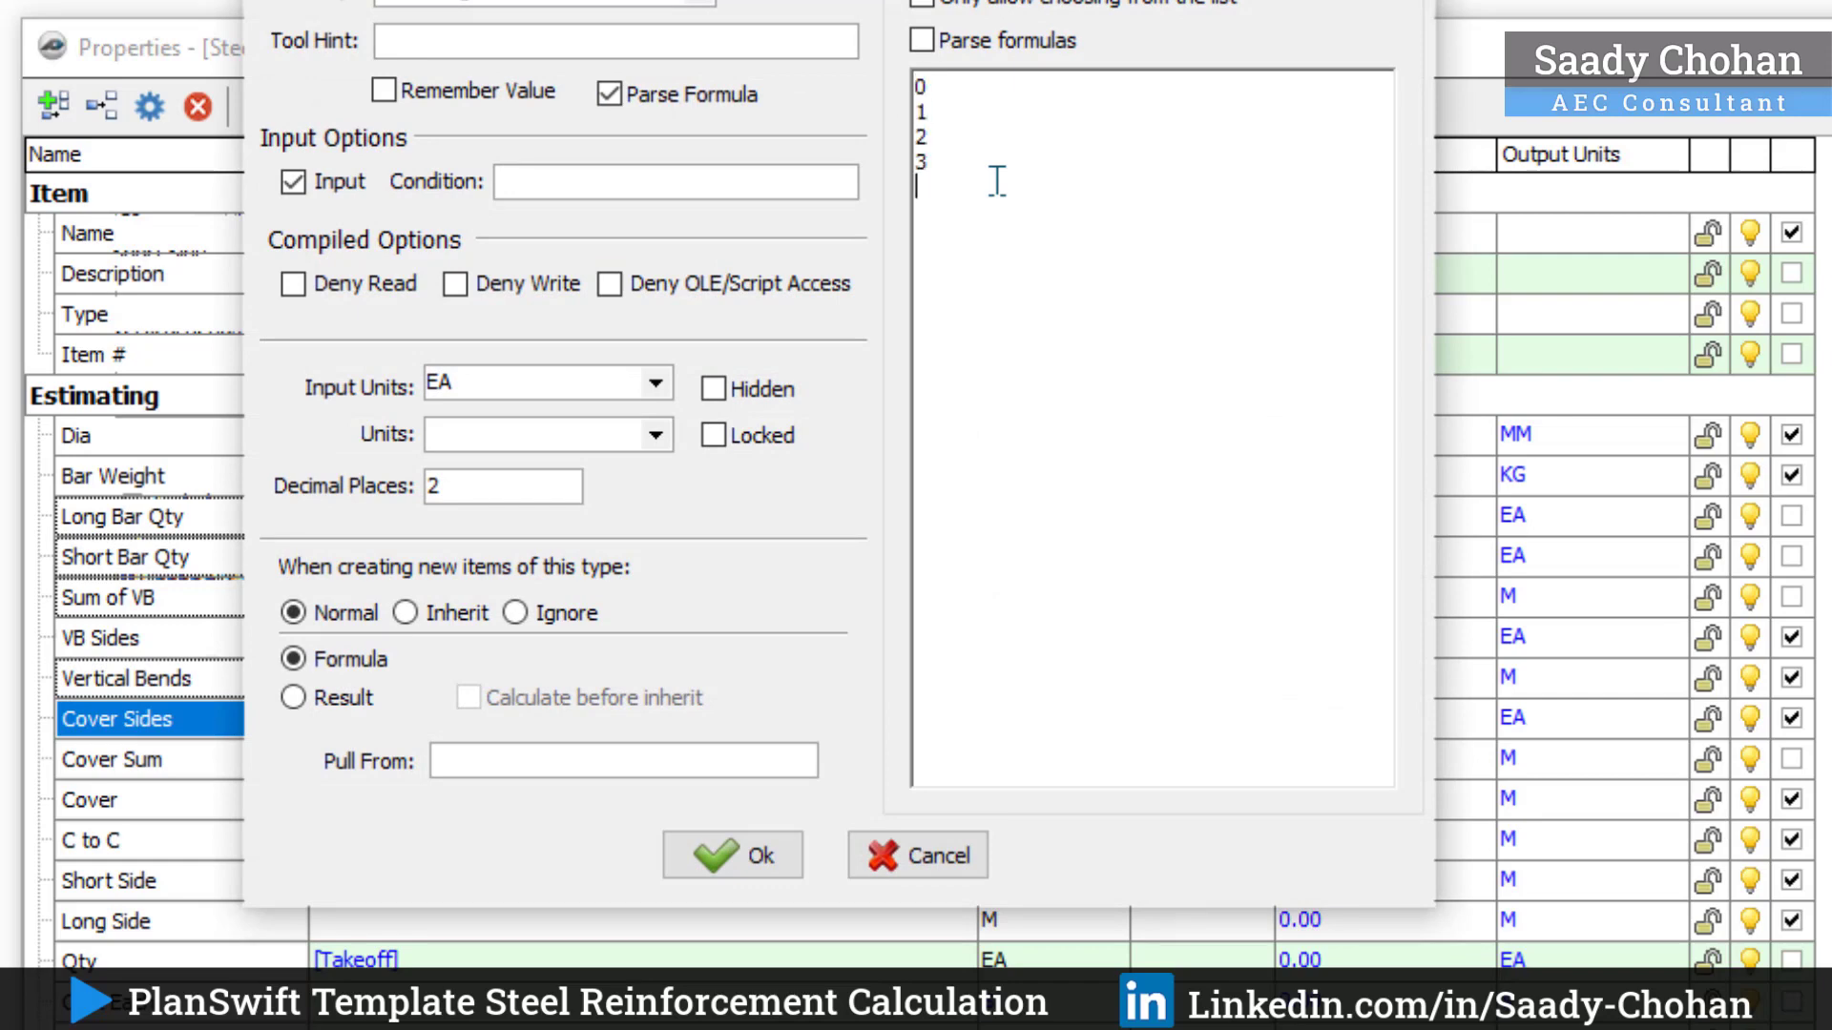
pyautogui.click(725, 855)
# Step: Choose 1 from the value list as the Cover Sides formula
pyautogui.click(932, 717)
pyautogui.click(957, 718)
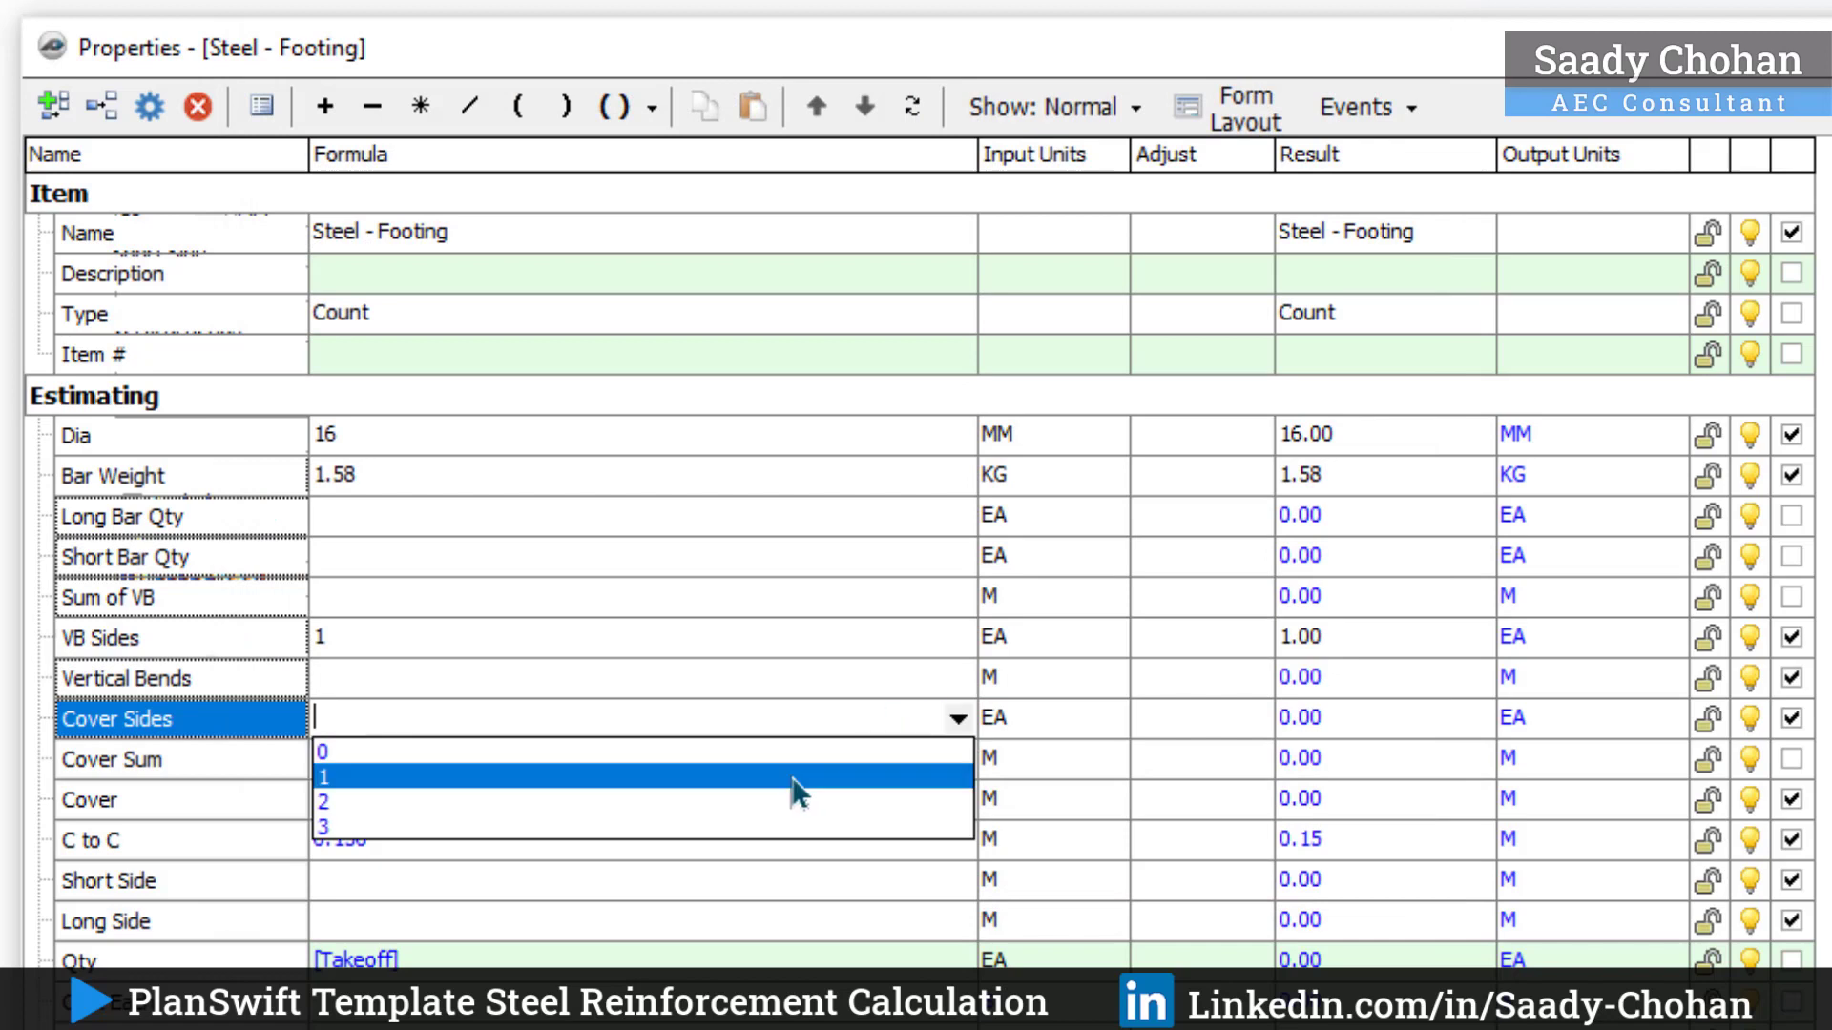
pyautogui.click(792, 769)
# Step: Review the Cover Sum, Cover, Long Side and Short Side rows and the C to C value list
pyautogui.click(167, 763)
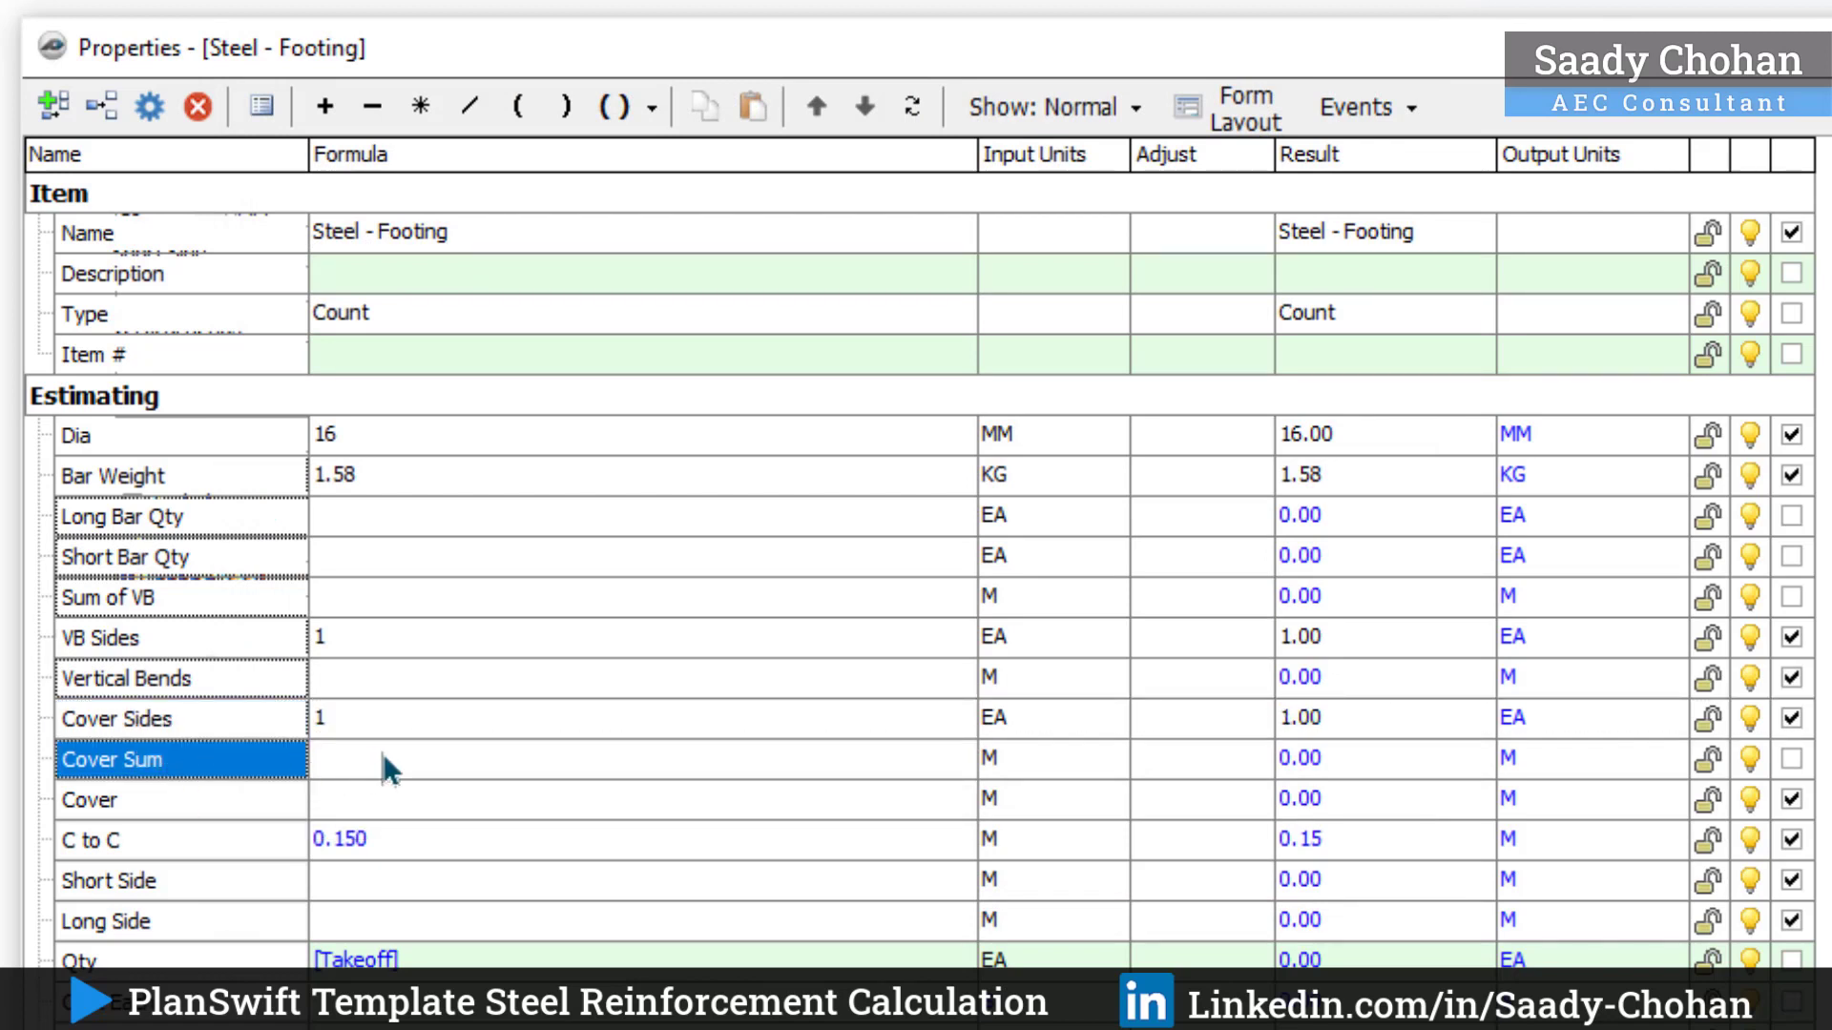
pyautogui.click(246, 798)
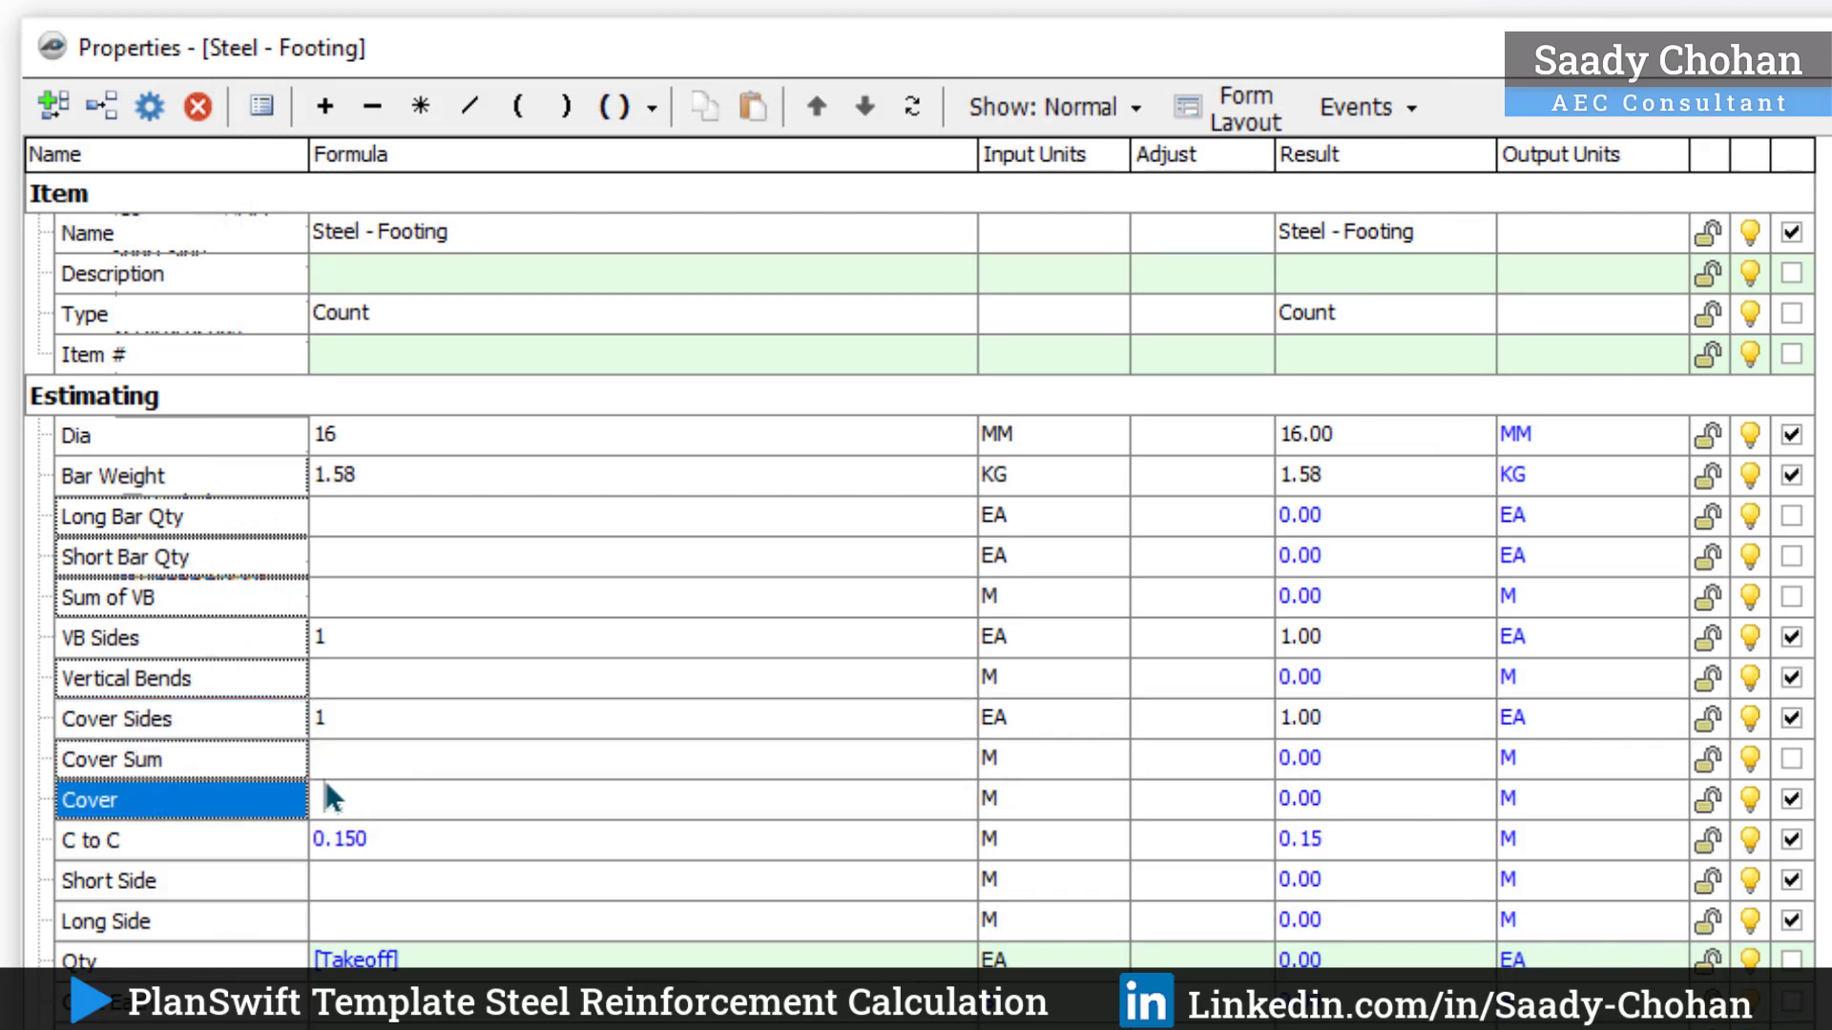
pyautogui.click(347, 801)
pyautogui.click(344, 912)
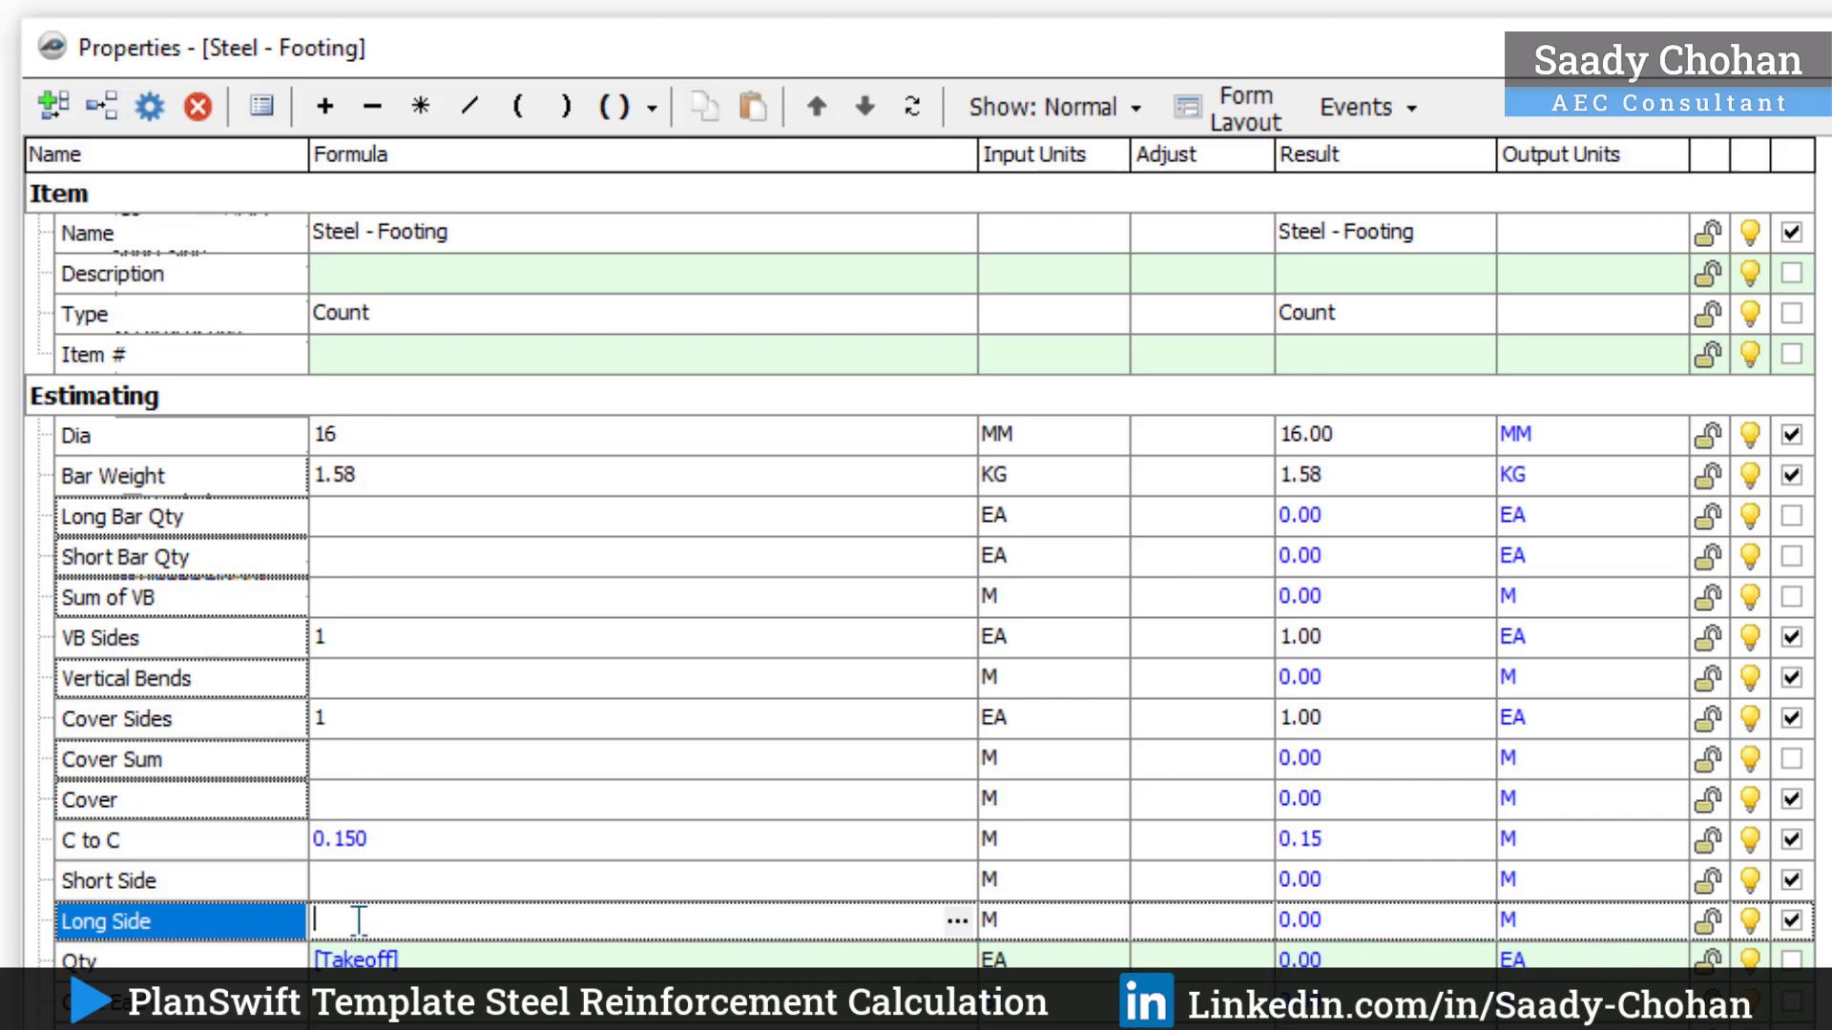
pyautogui.click(358, 884)
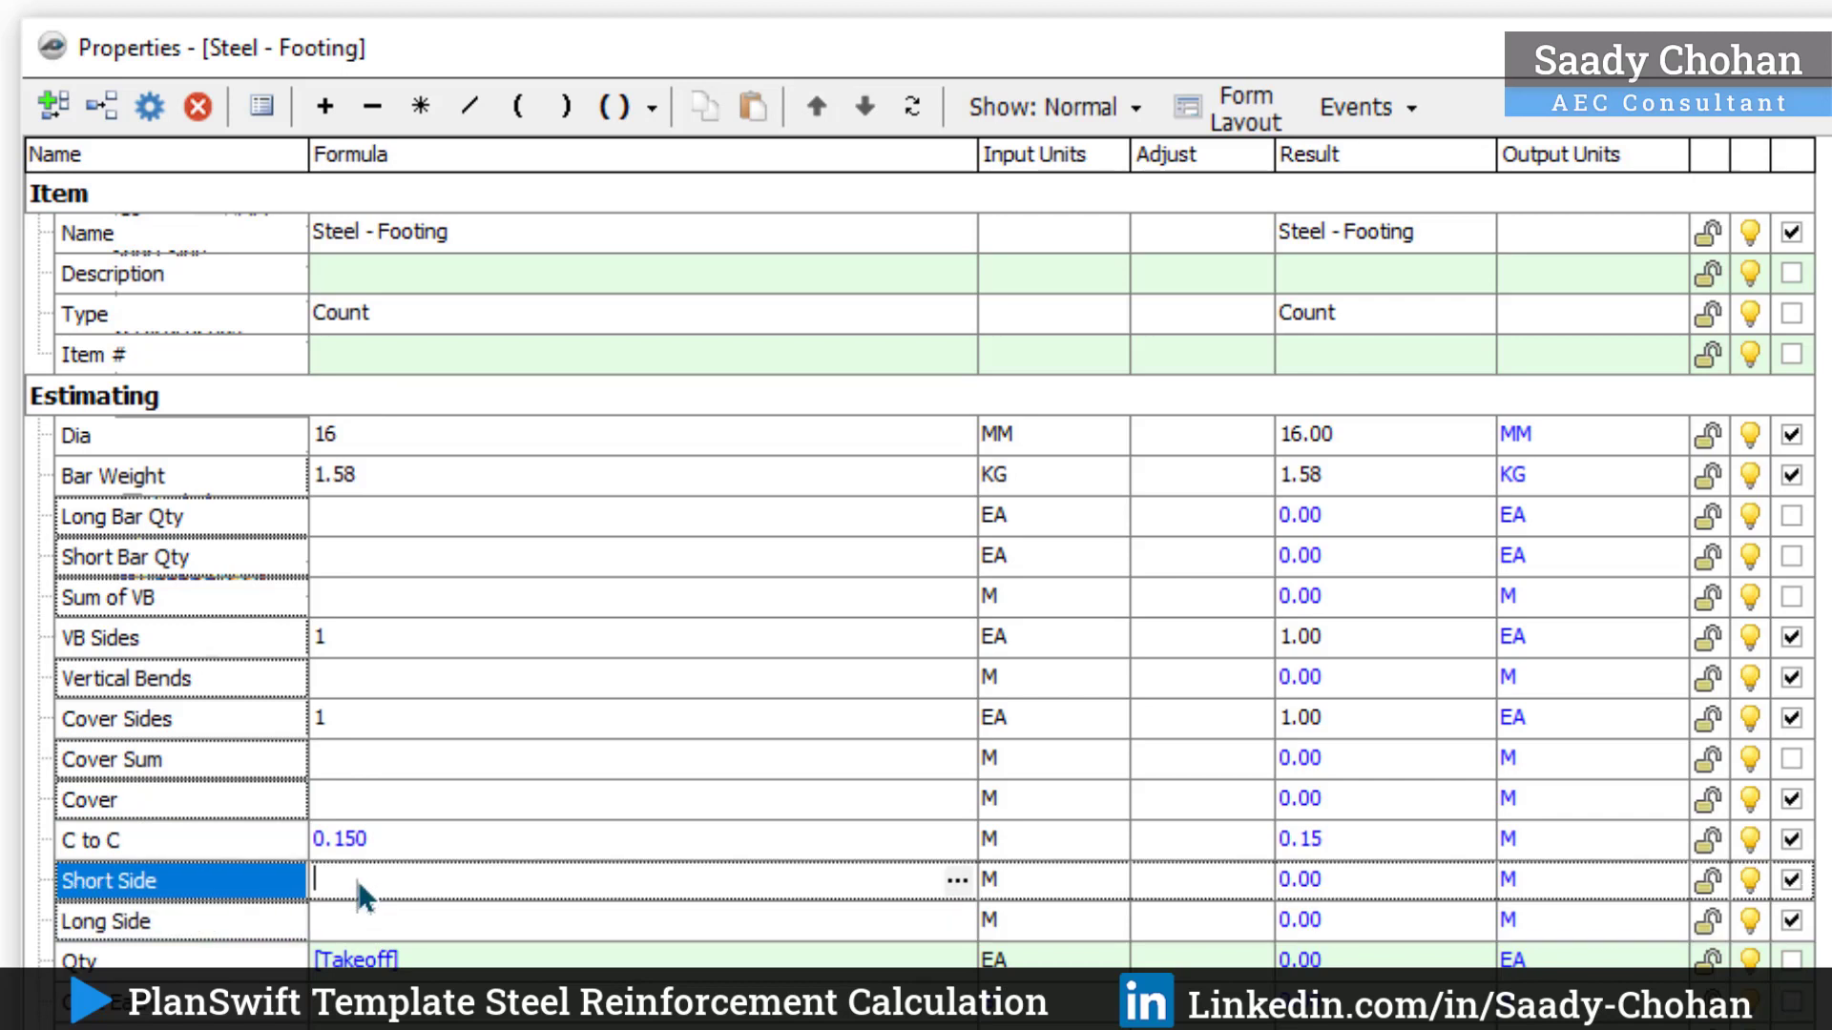
pyautogui.press('Up')
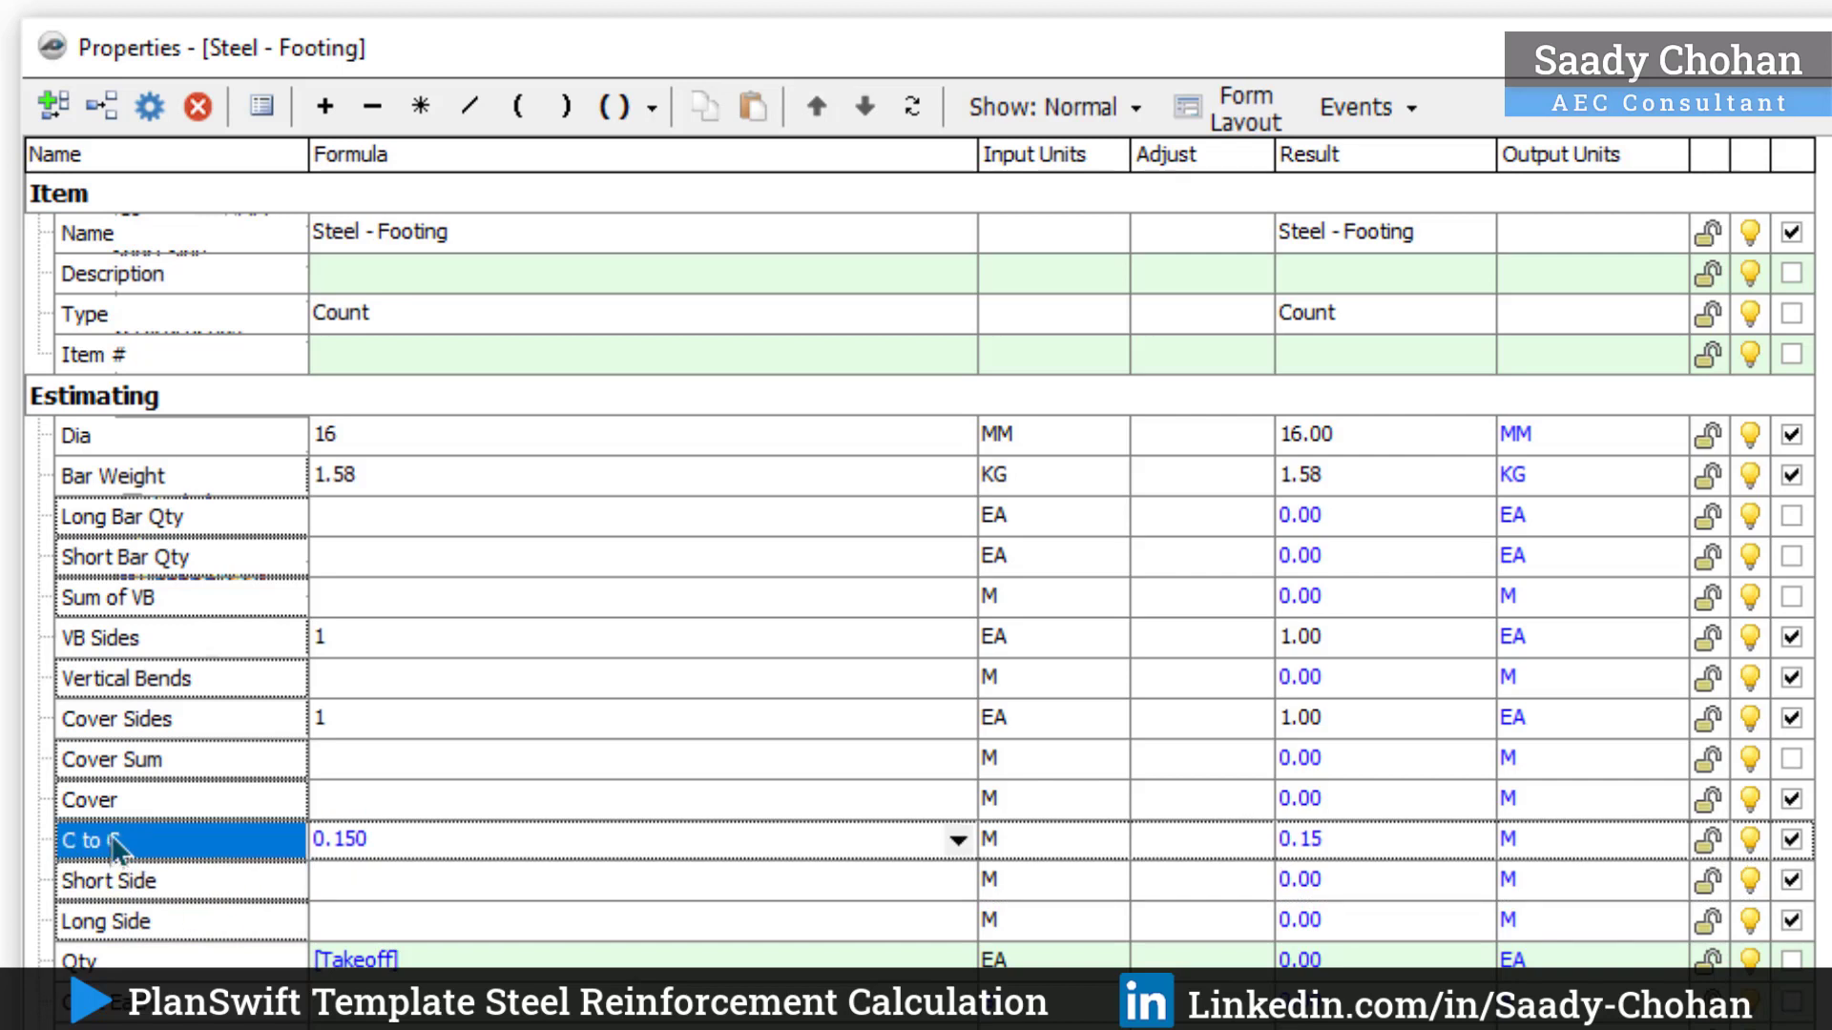
pyautogui.click(958, 841)
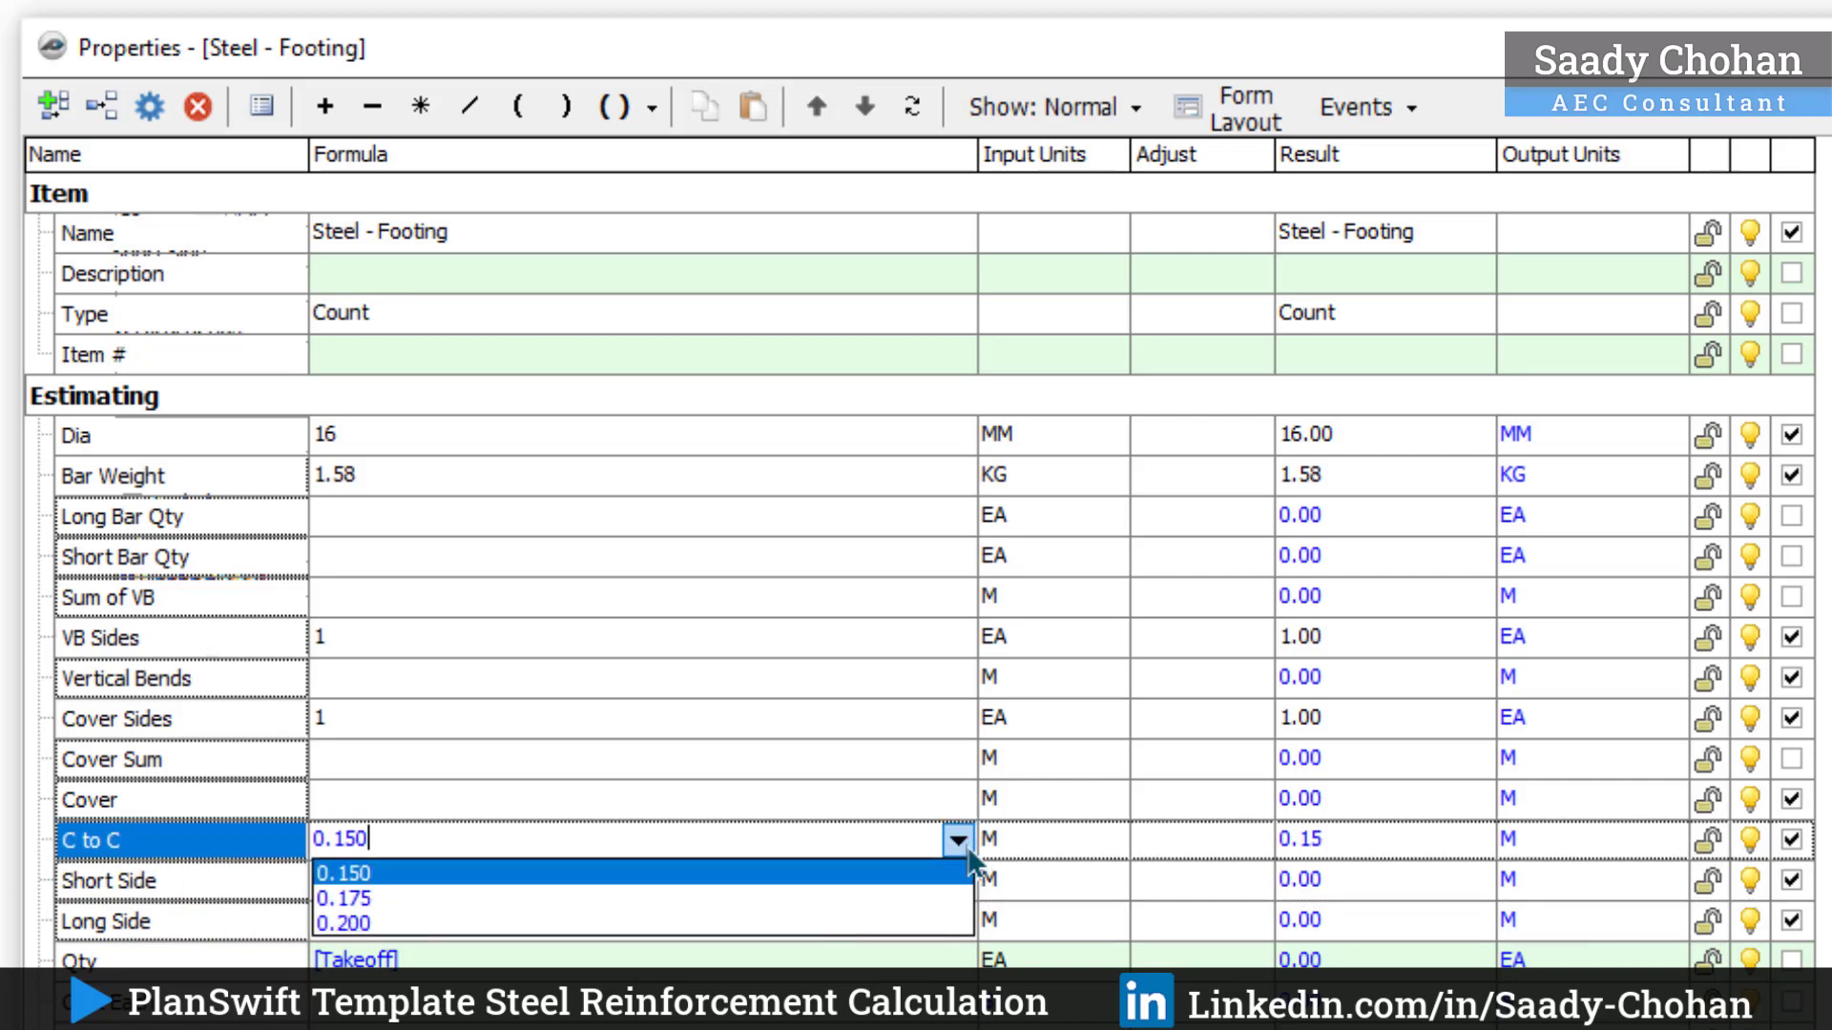
pyautogui.click(966, 869)
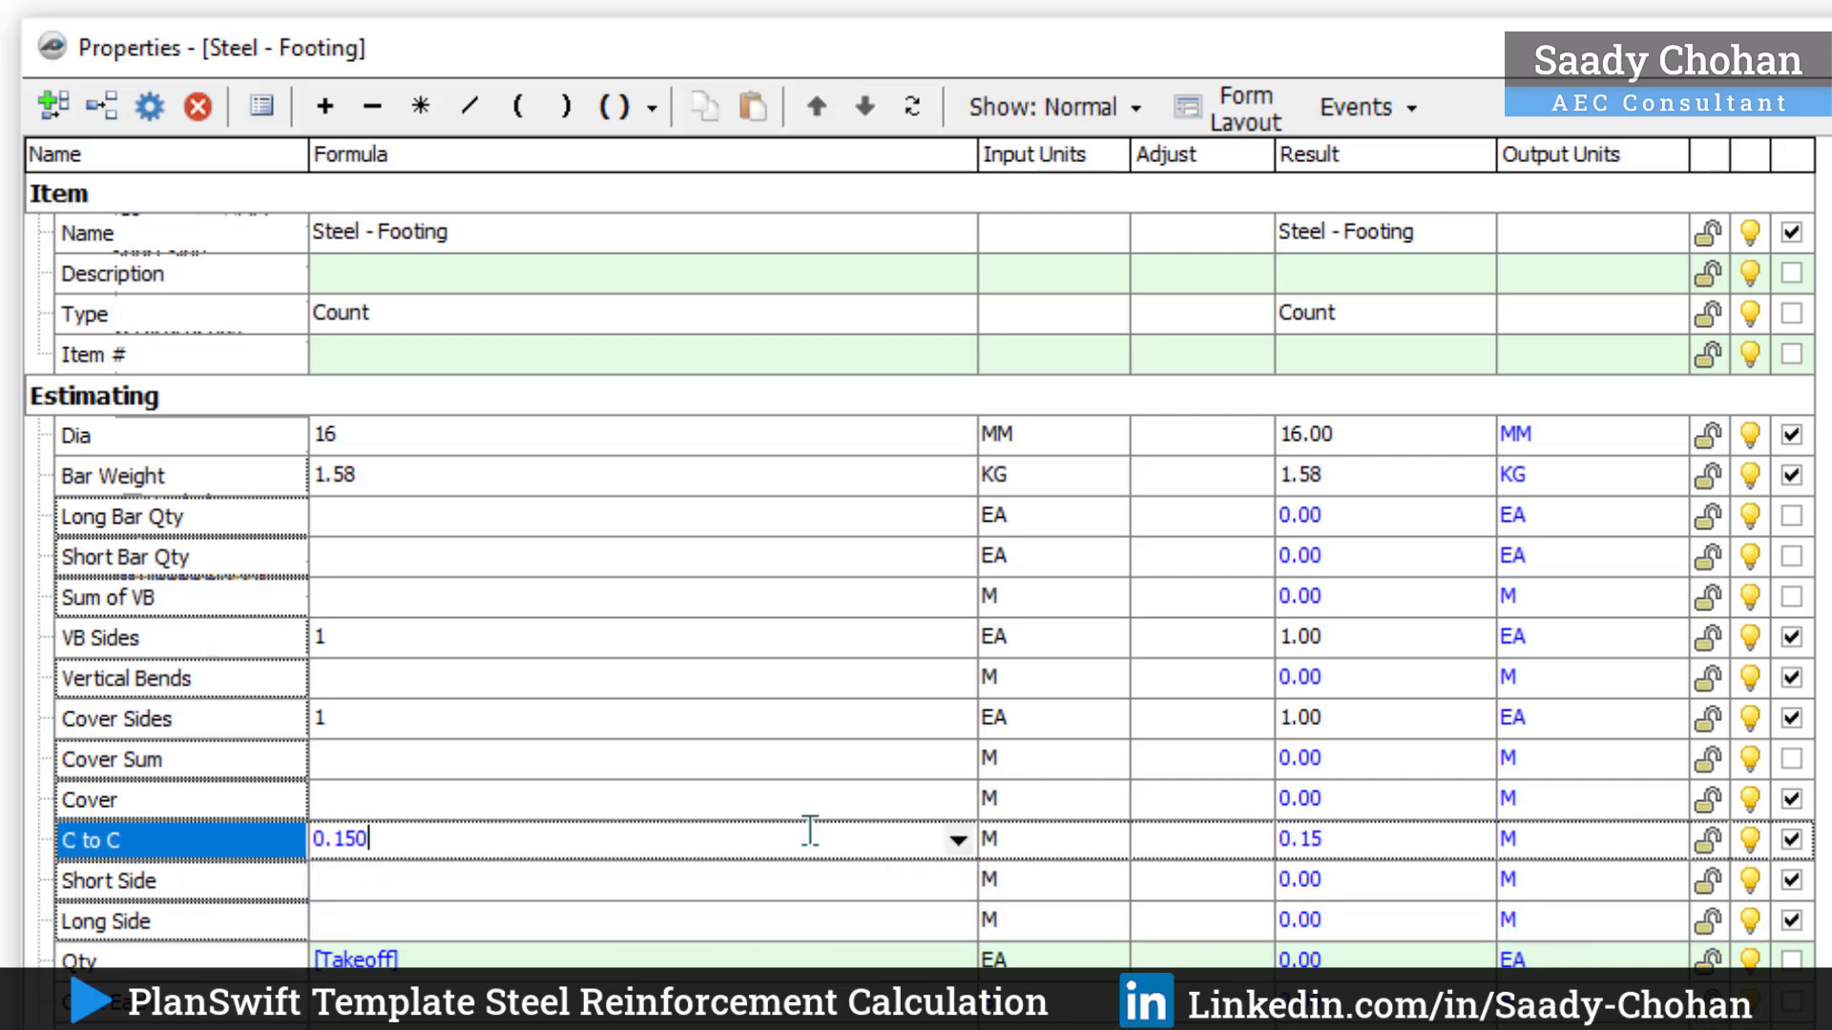
# Step: Set the Cover property's formula to 0.05 M
pyautogui.click(610, 800)
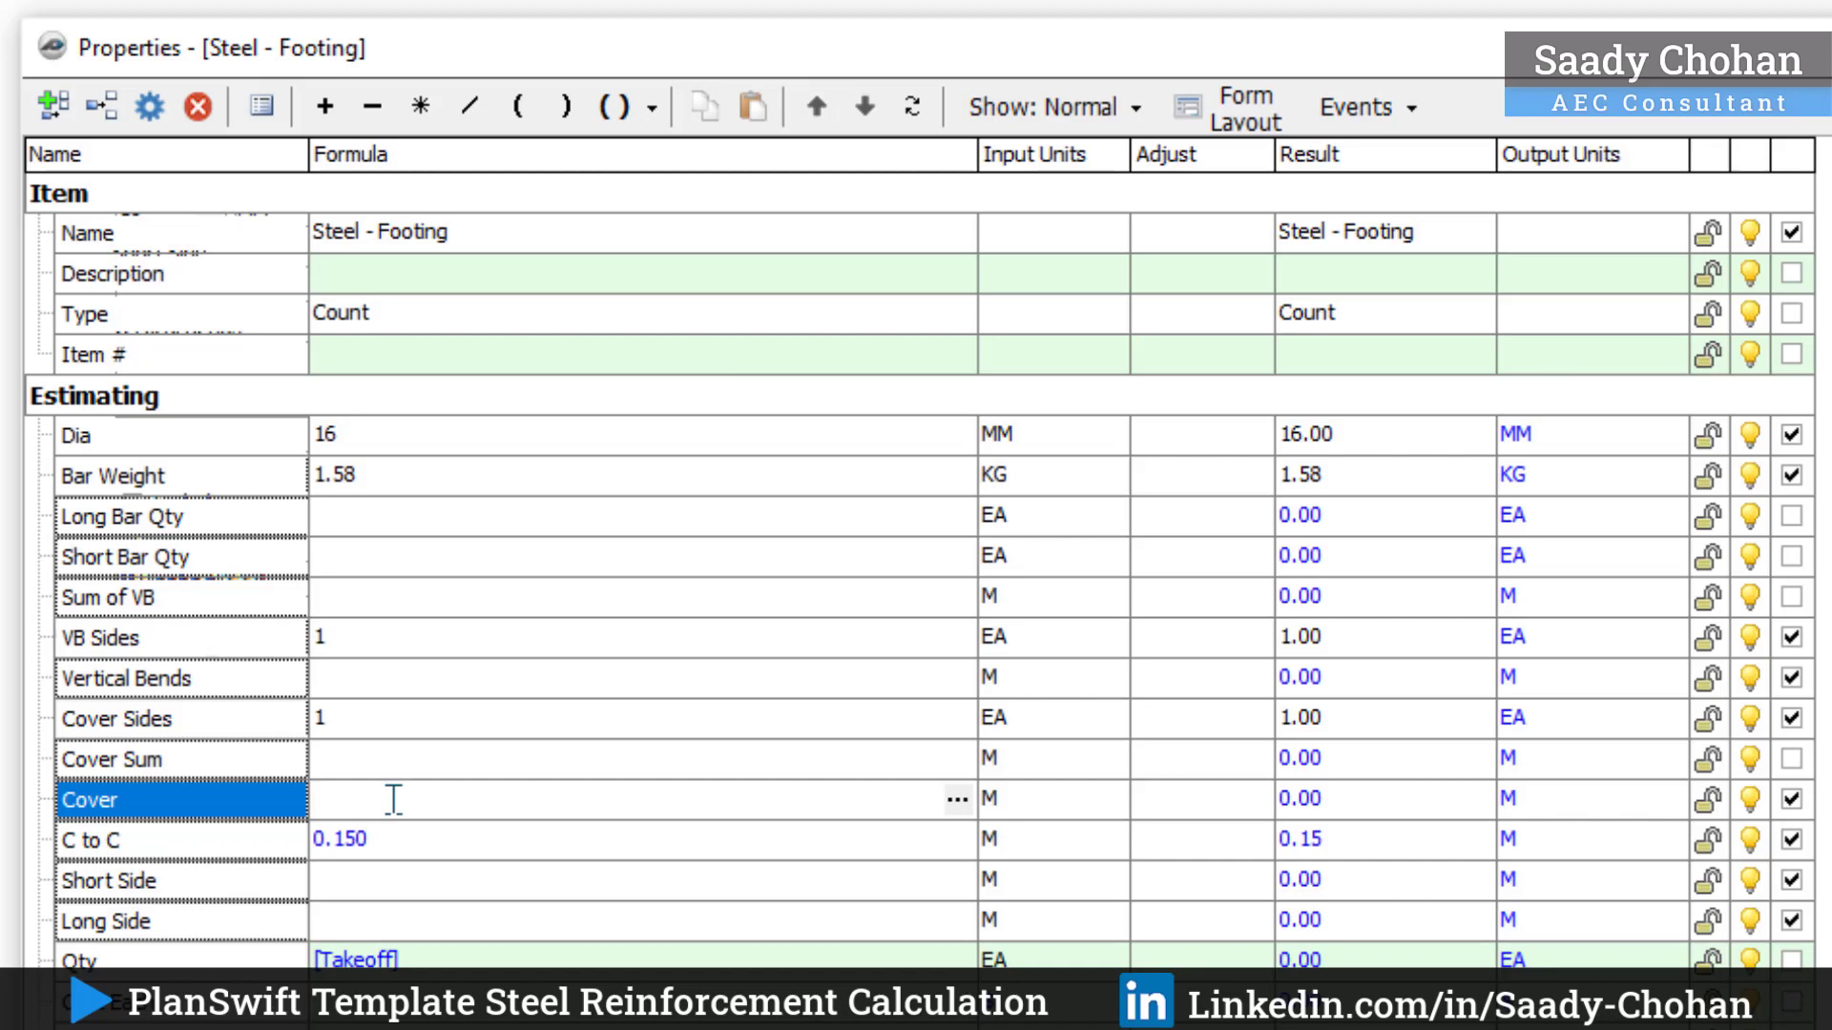
pyautogui.write('0.05')
pyautogui.click(400, 758)
# Step: Place the Cover Sum row directly above Cover Sides and set its formula to [Cover] * [Cover Sides]
pyautogui.click(401, 716)
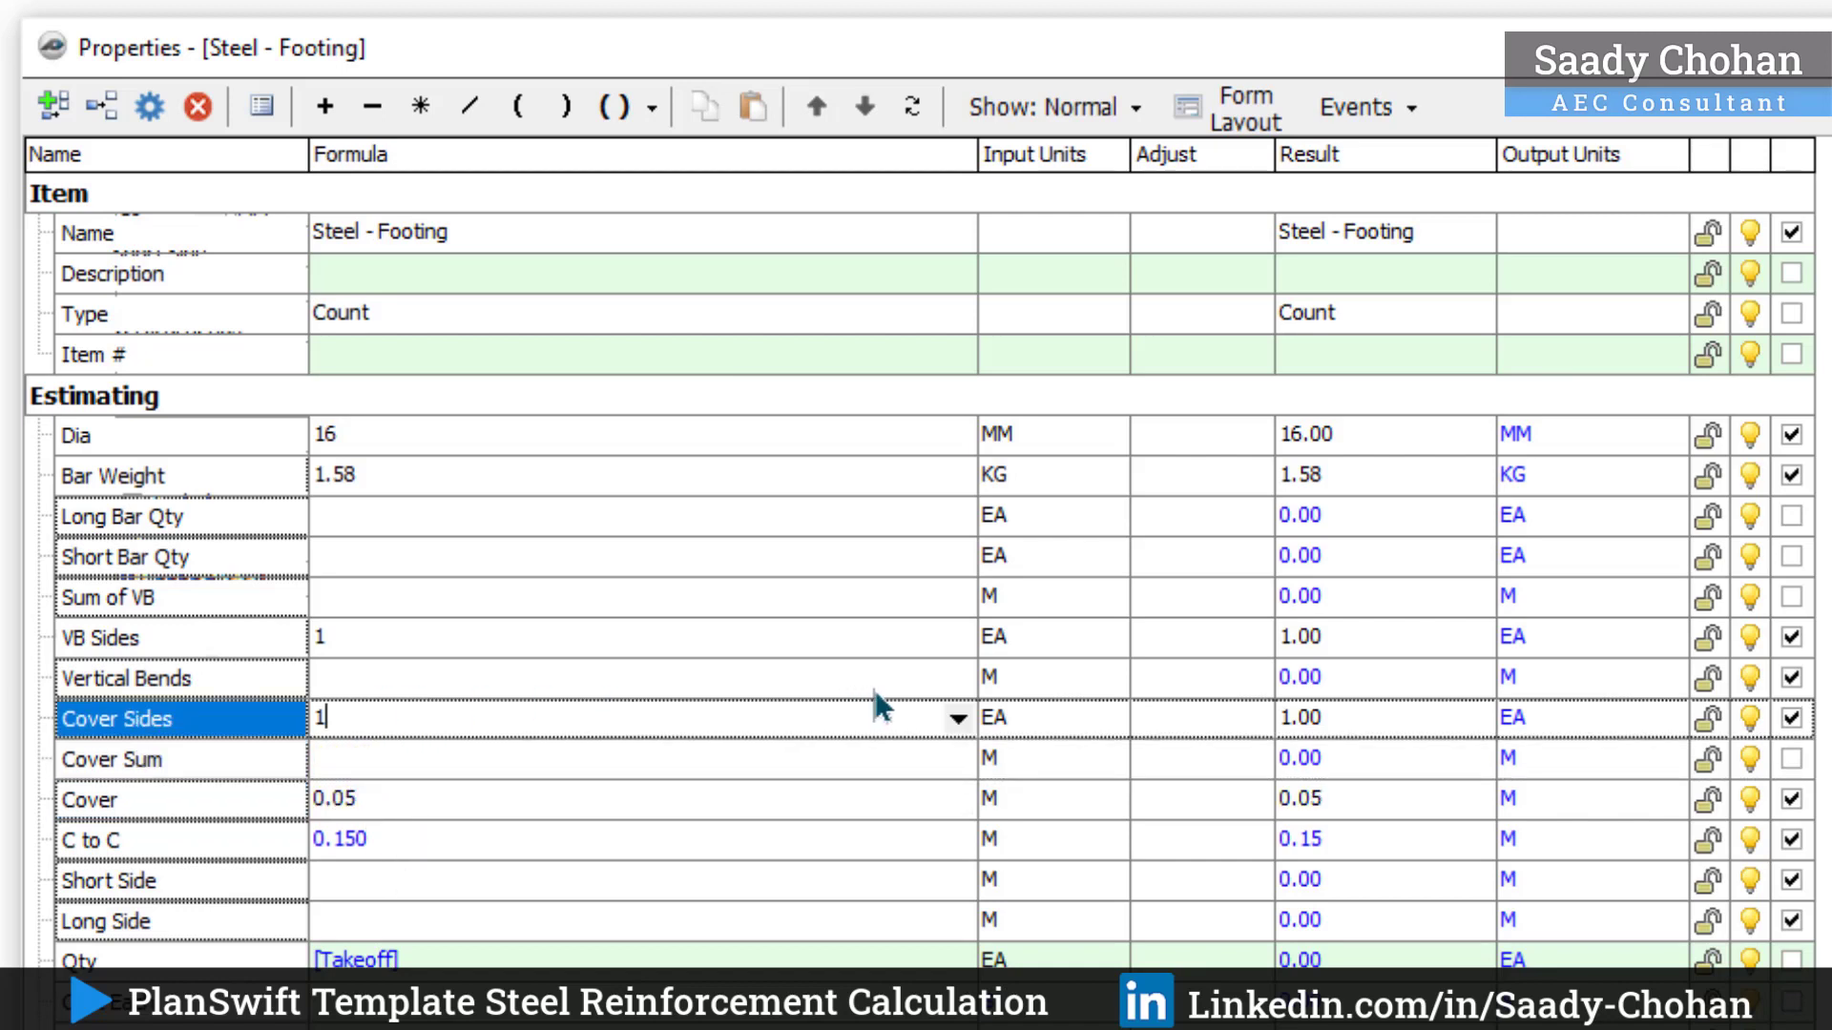
pyautogui.click(552, 763)
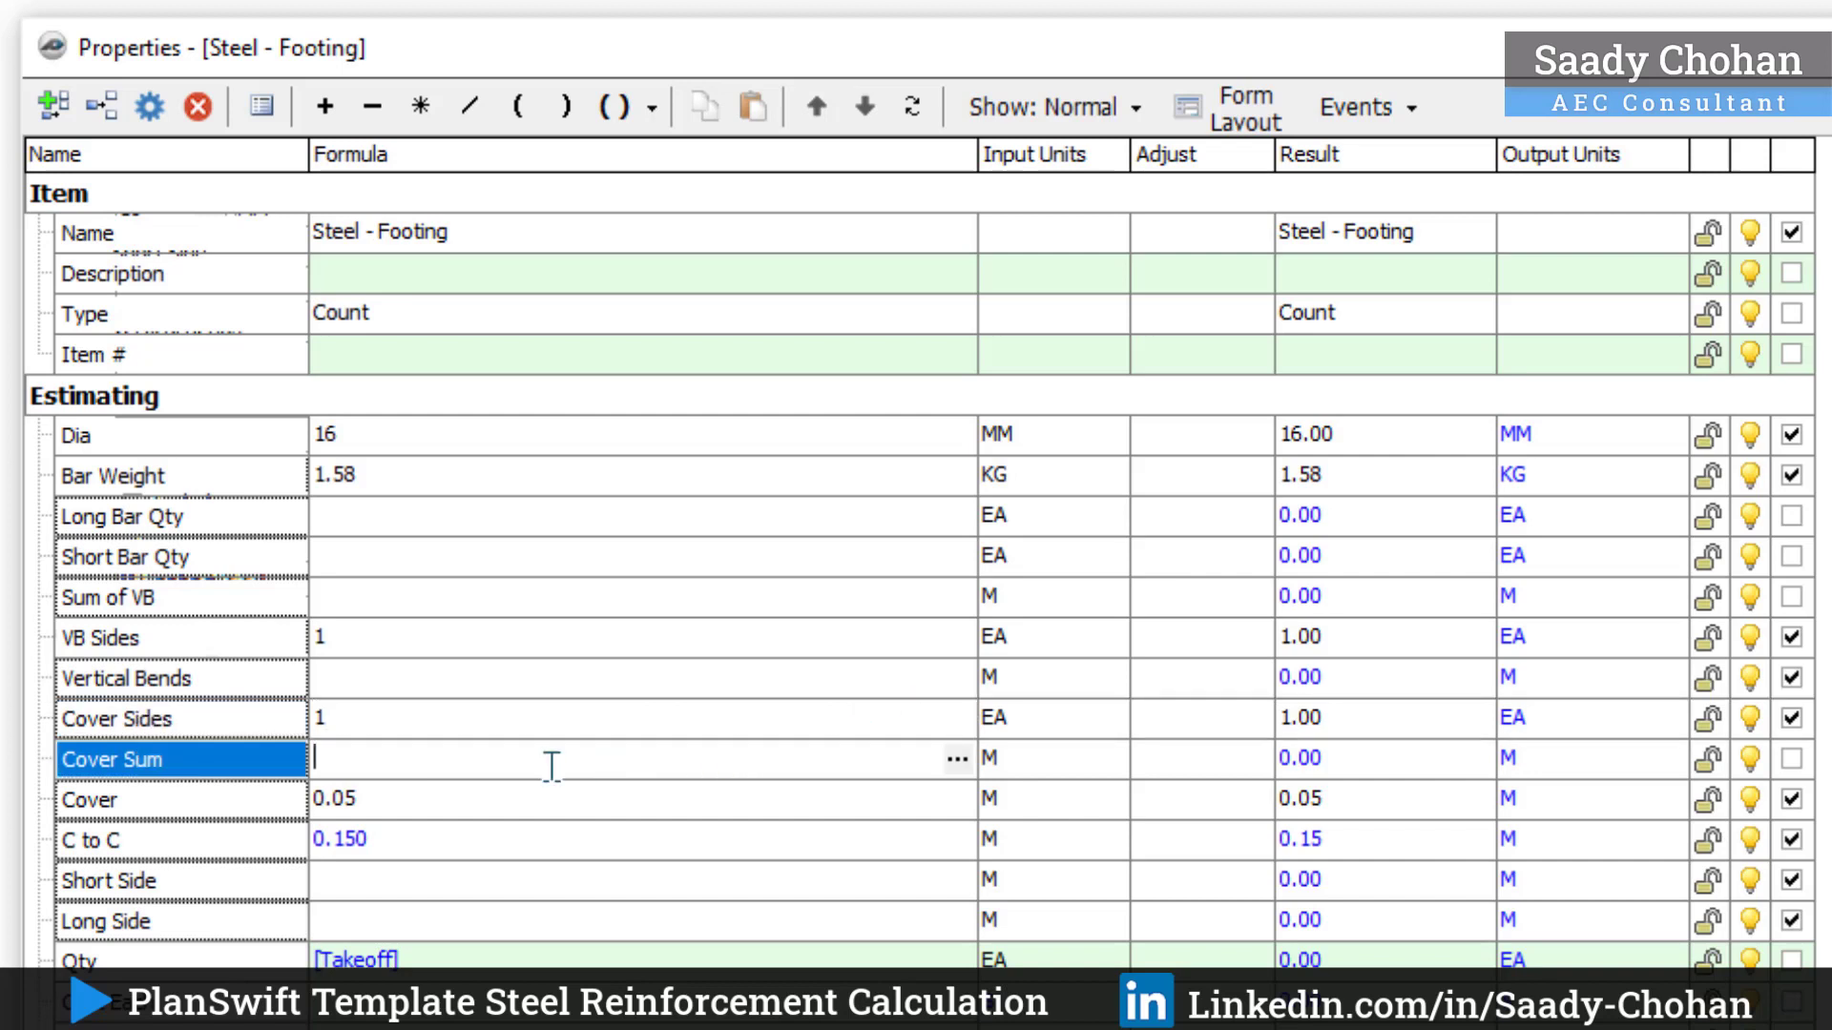
pyautogui.moveTo(116, 805); pyautogui.dragTo(410, 717)
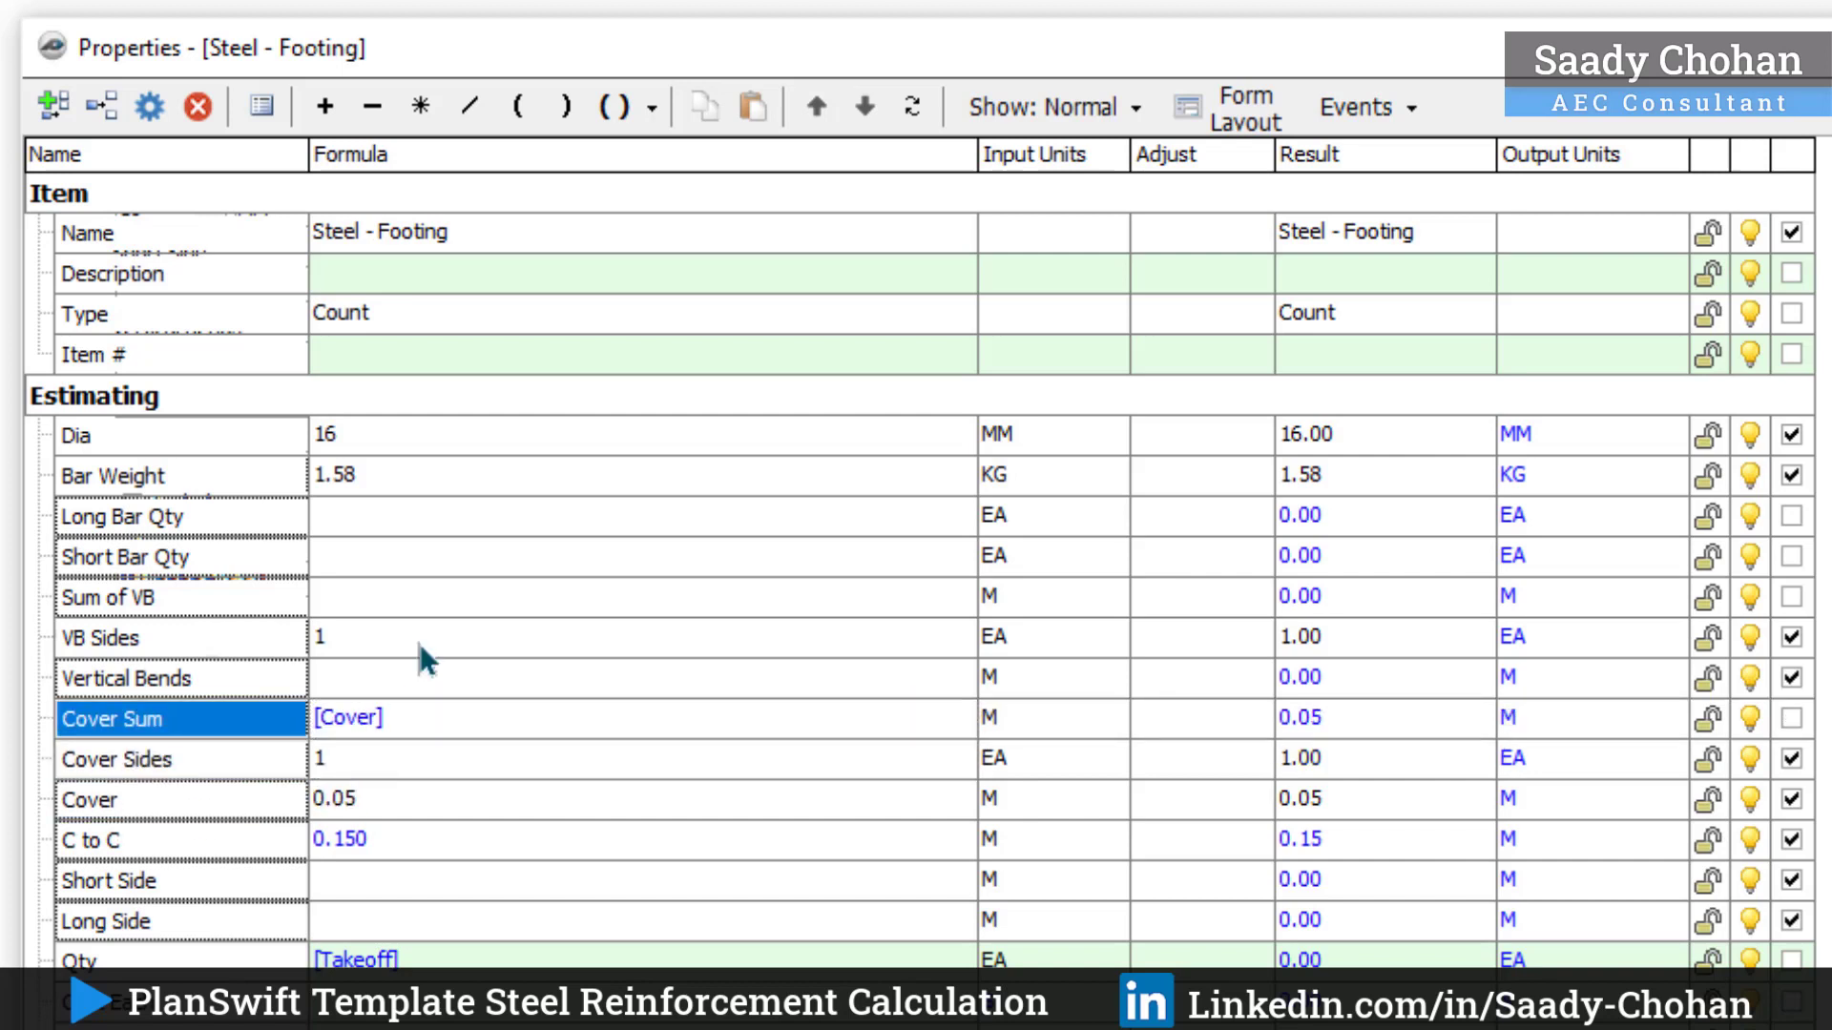
pyautogui.moveTo(180, 765); pyautogui.dragTo(450, 719)
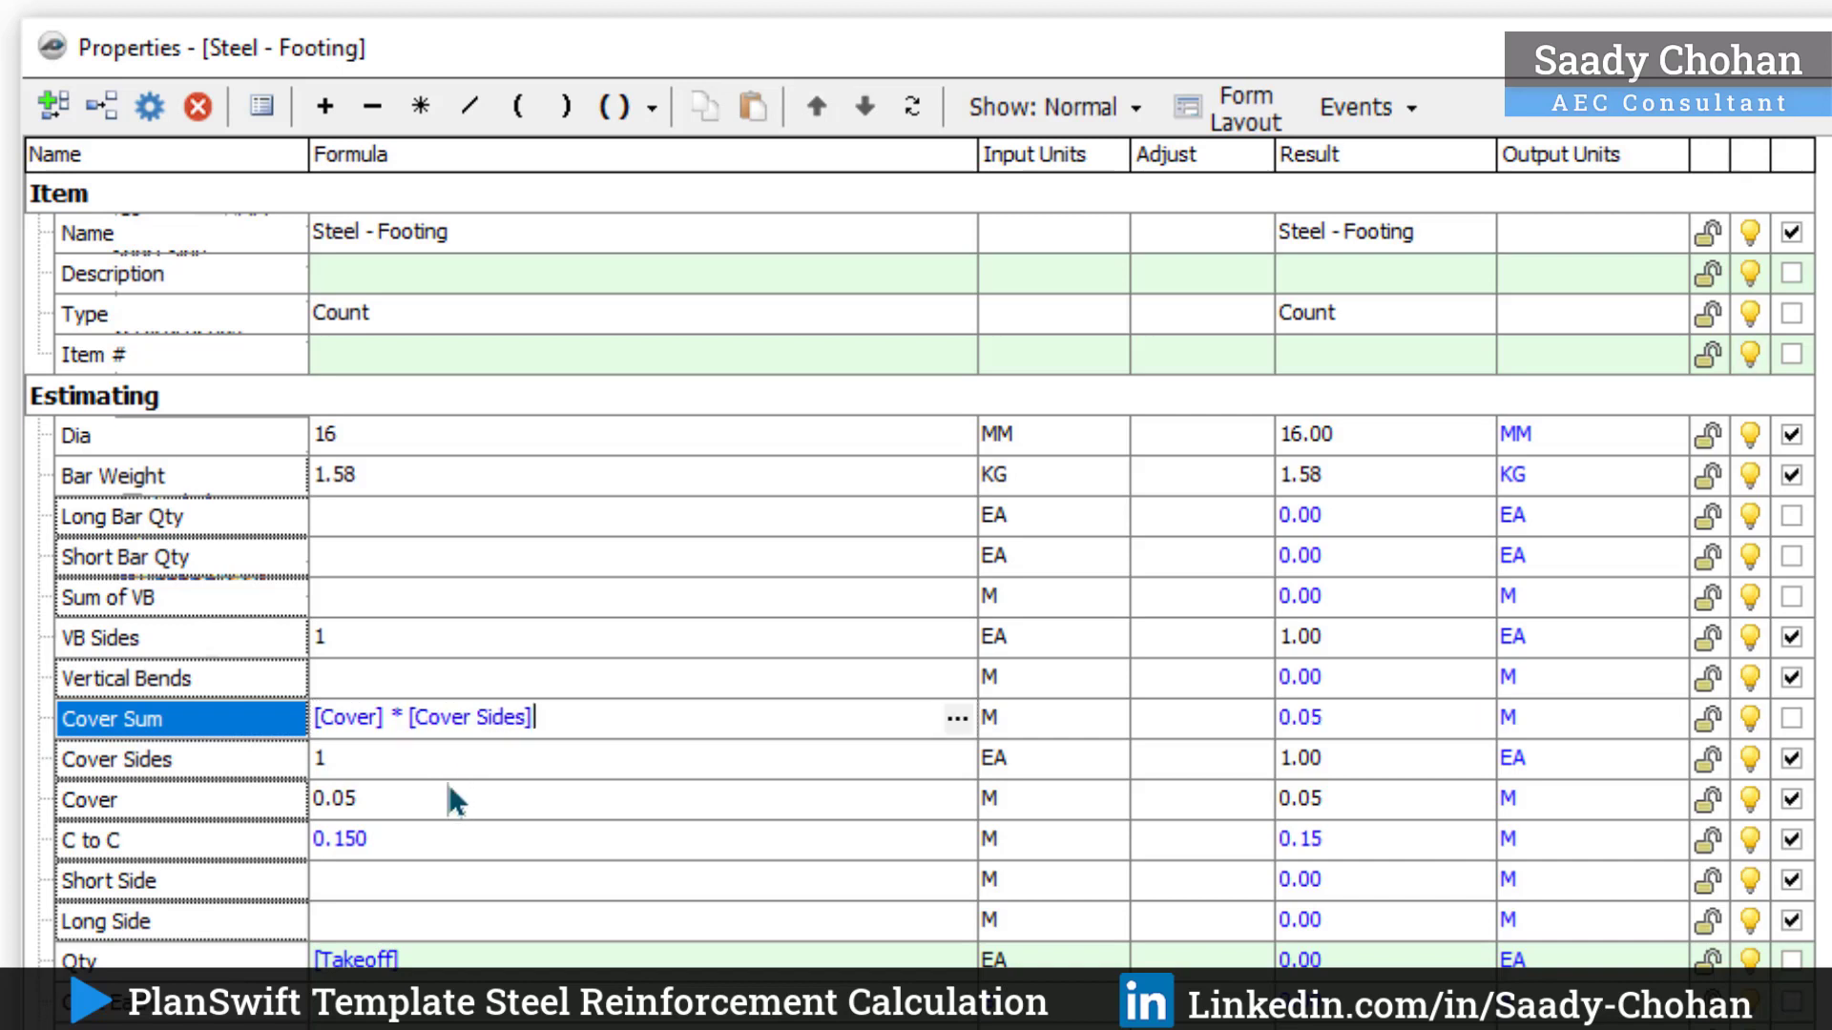
# Step: Set the Sum of VB property's formula to [VB Sides] * [Vertical Bends]
pyautogui.click(330, 597)
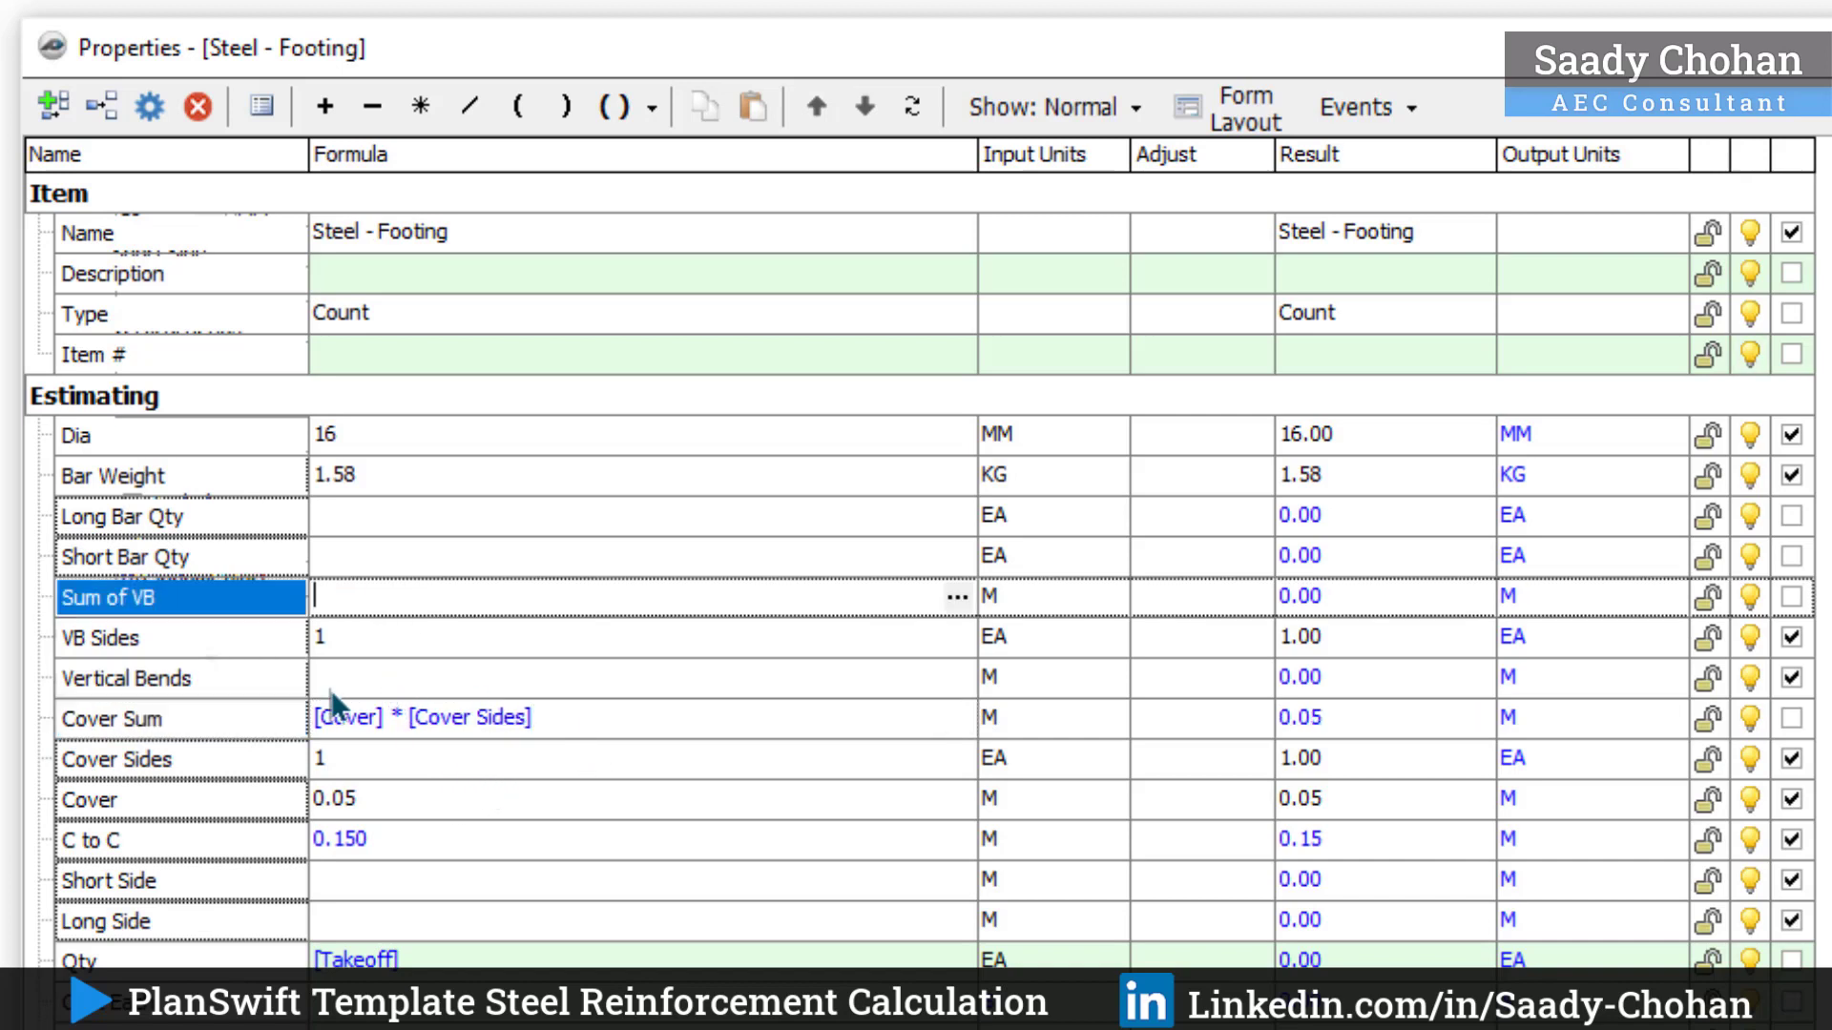
pyautogui.click(347, 674)
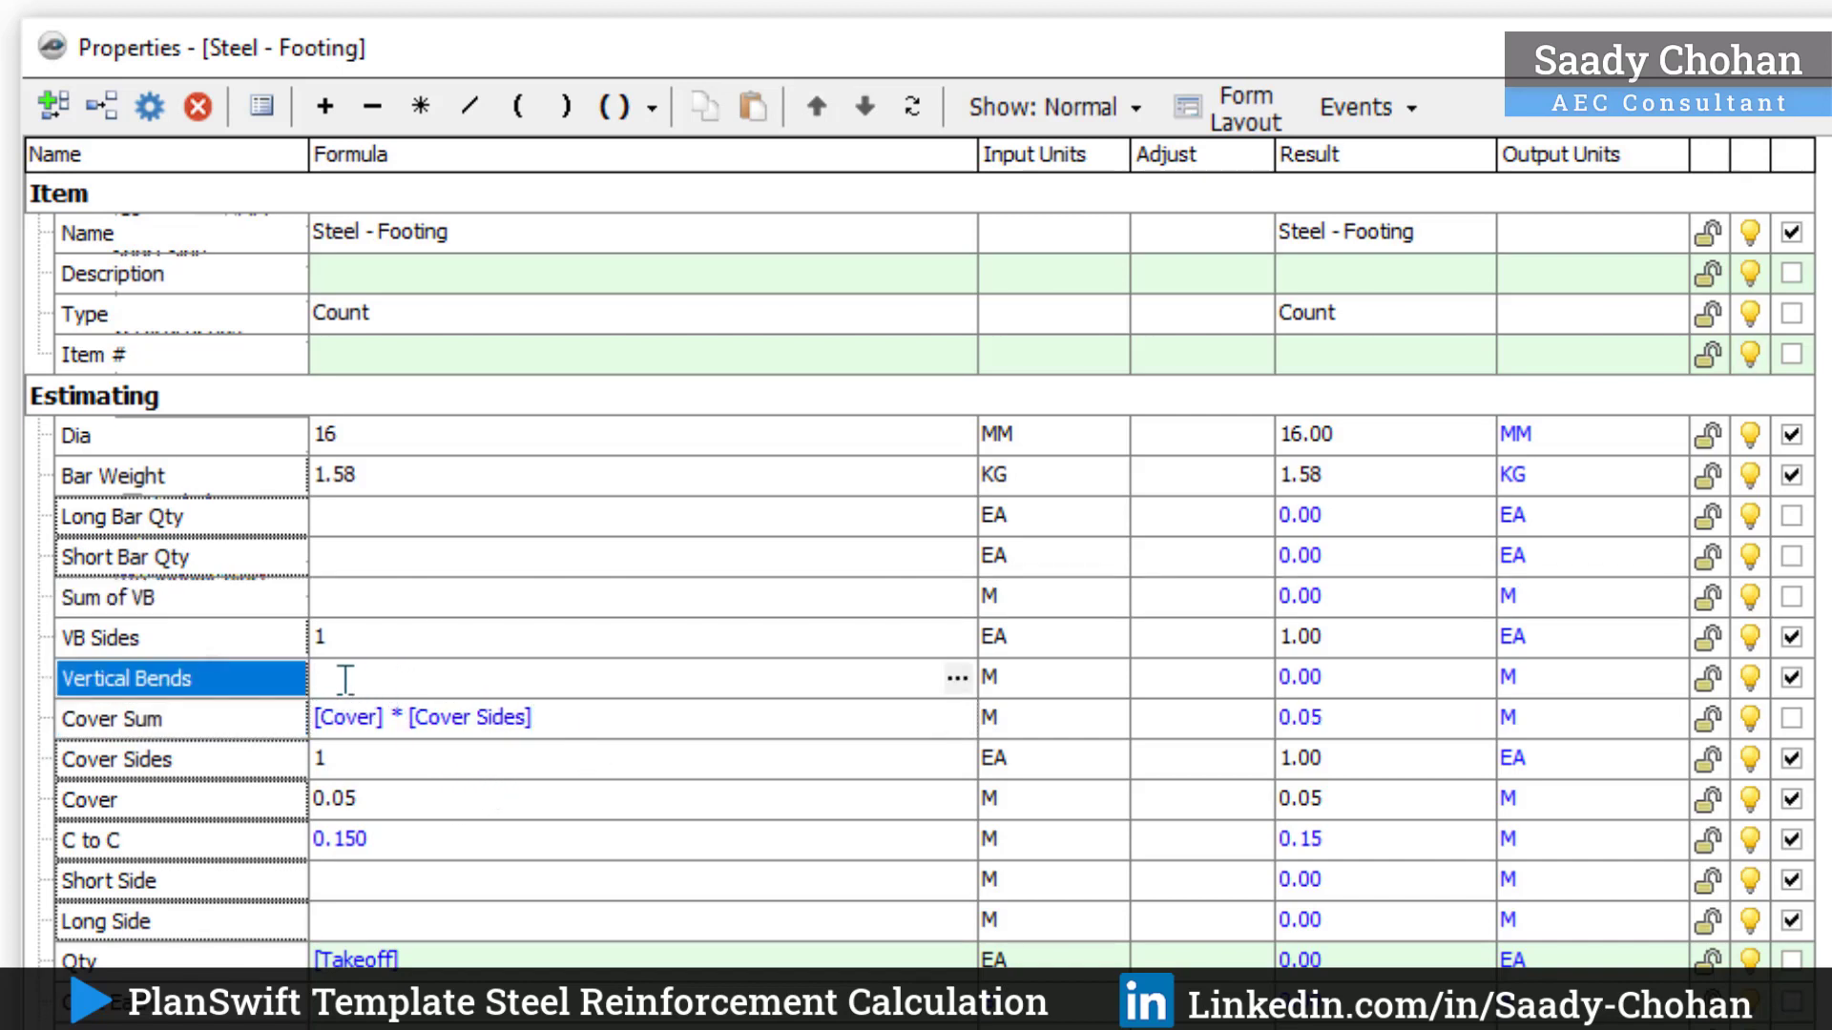
pyautogui.click(353, 596)
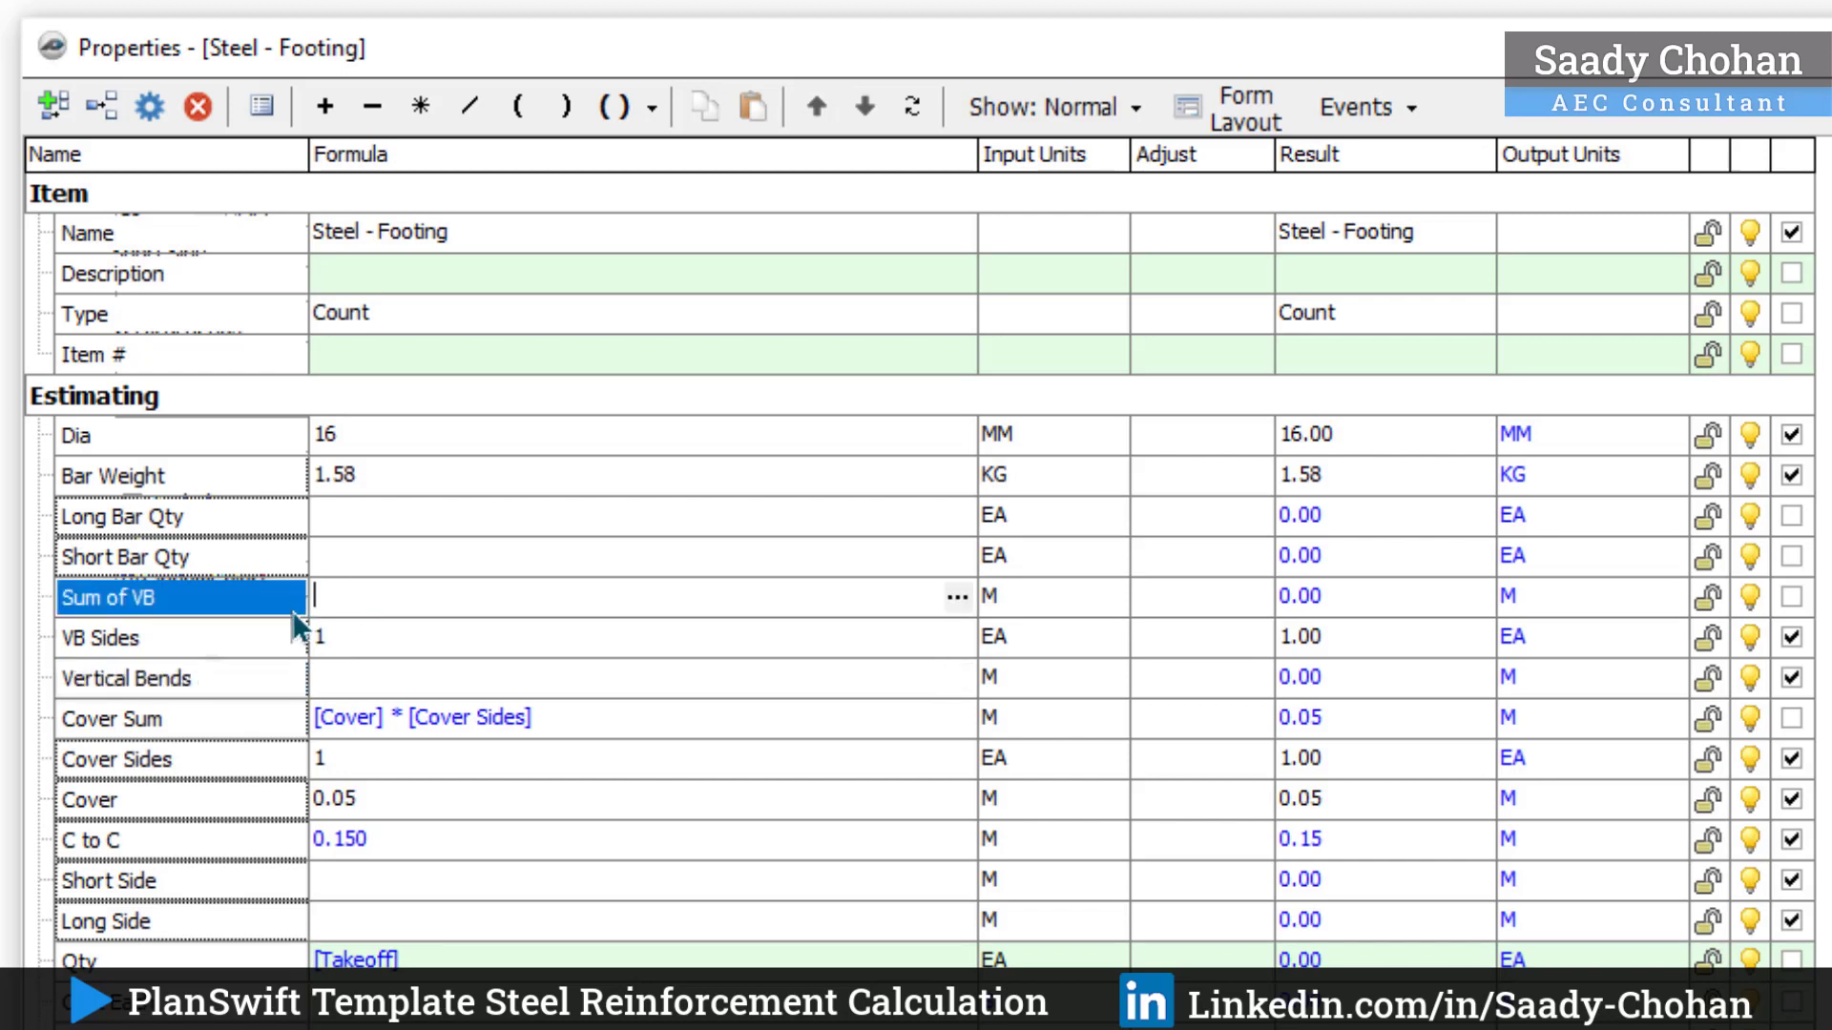
pyautogui.click(166, 634)
pyautogui.click(421, 117)
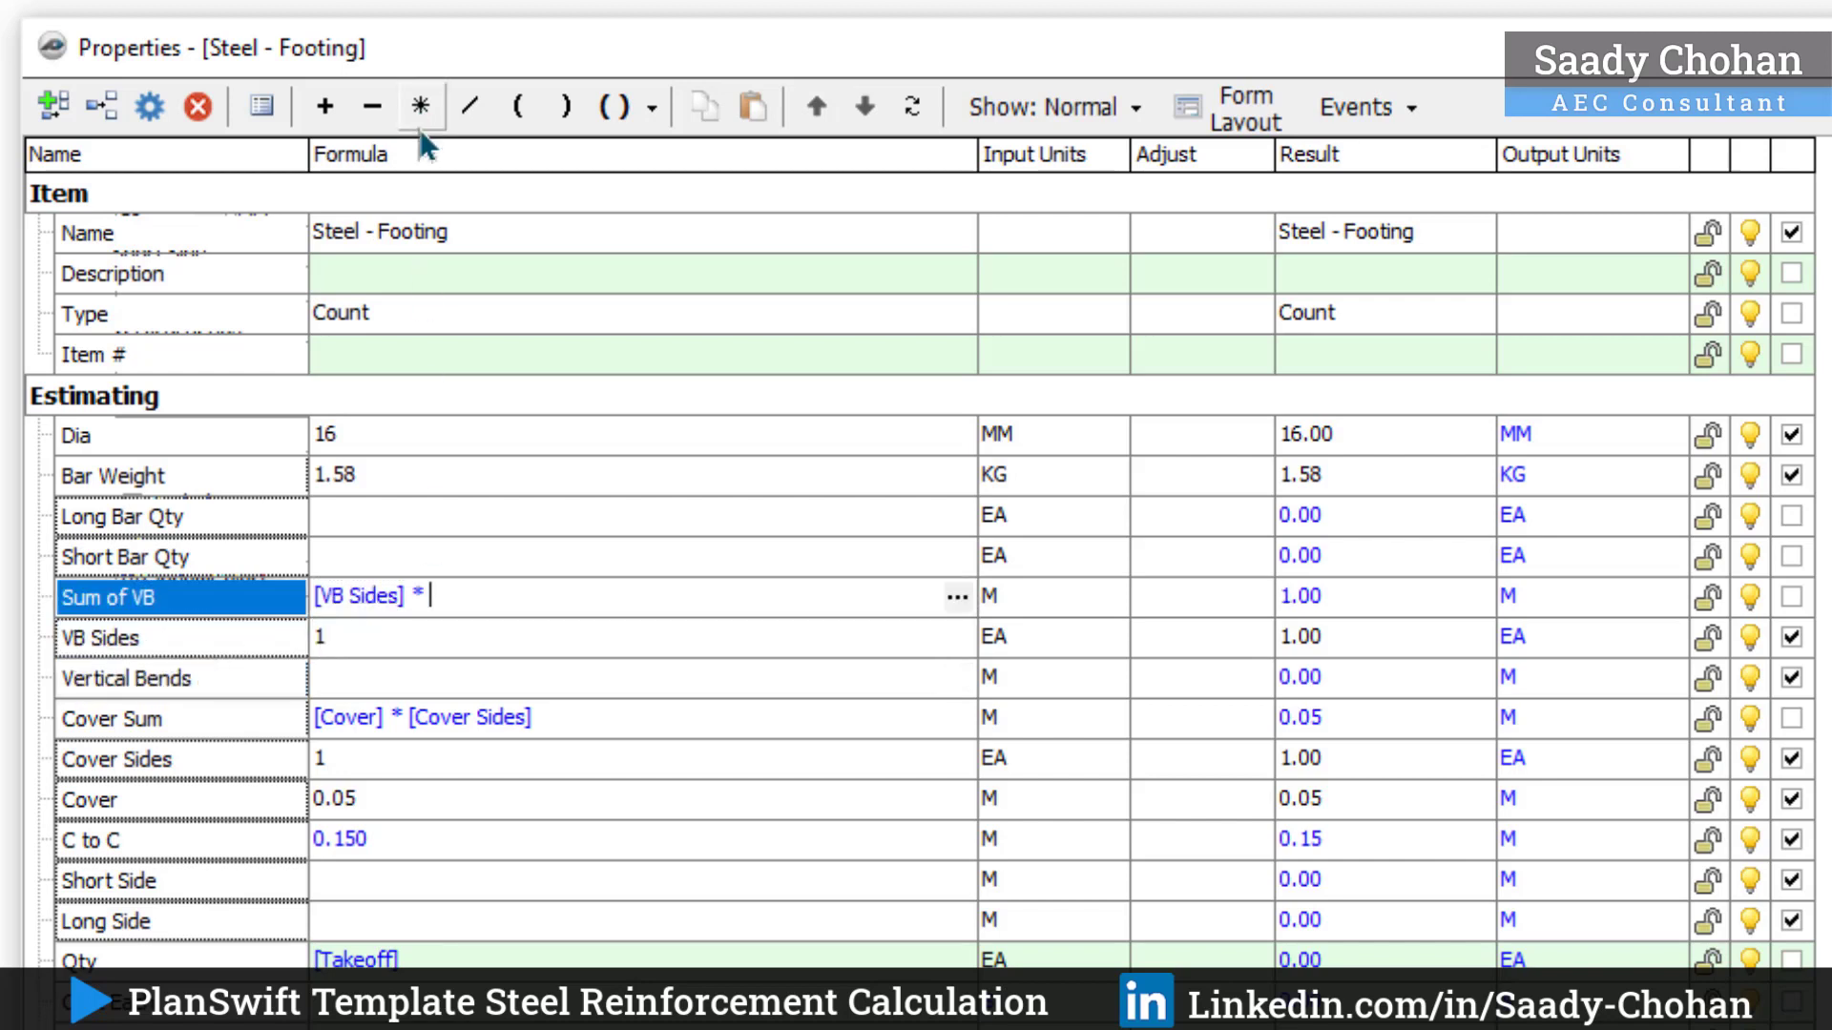
pyautogui.click(159, 677)
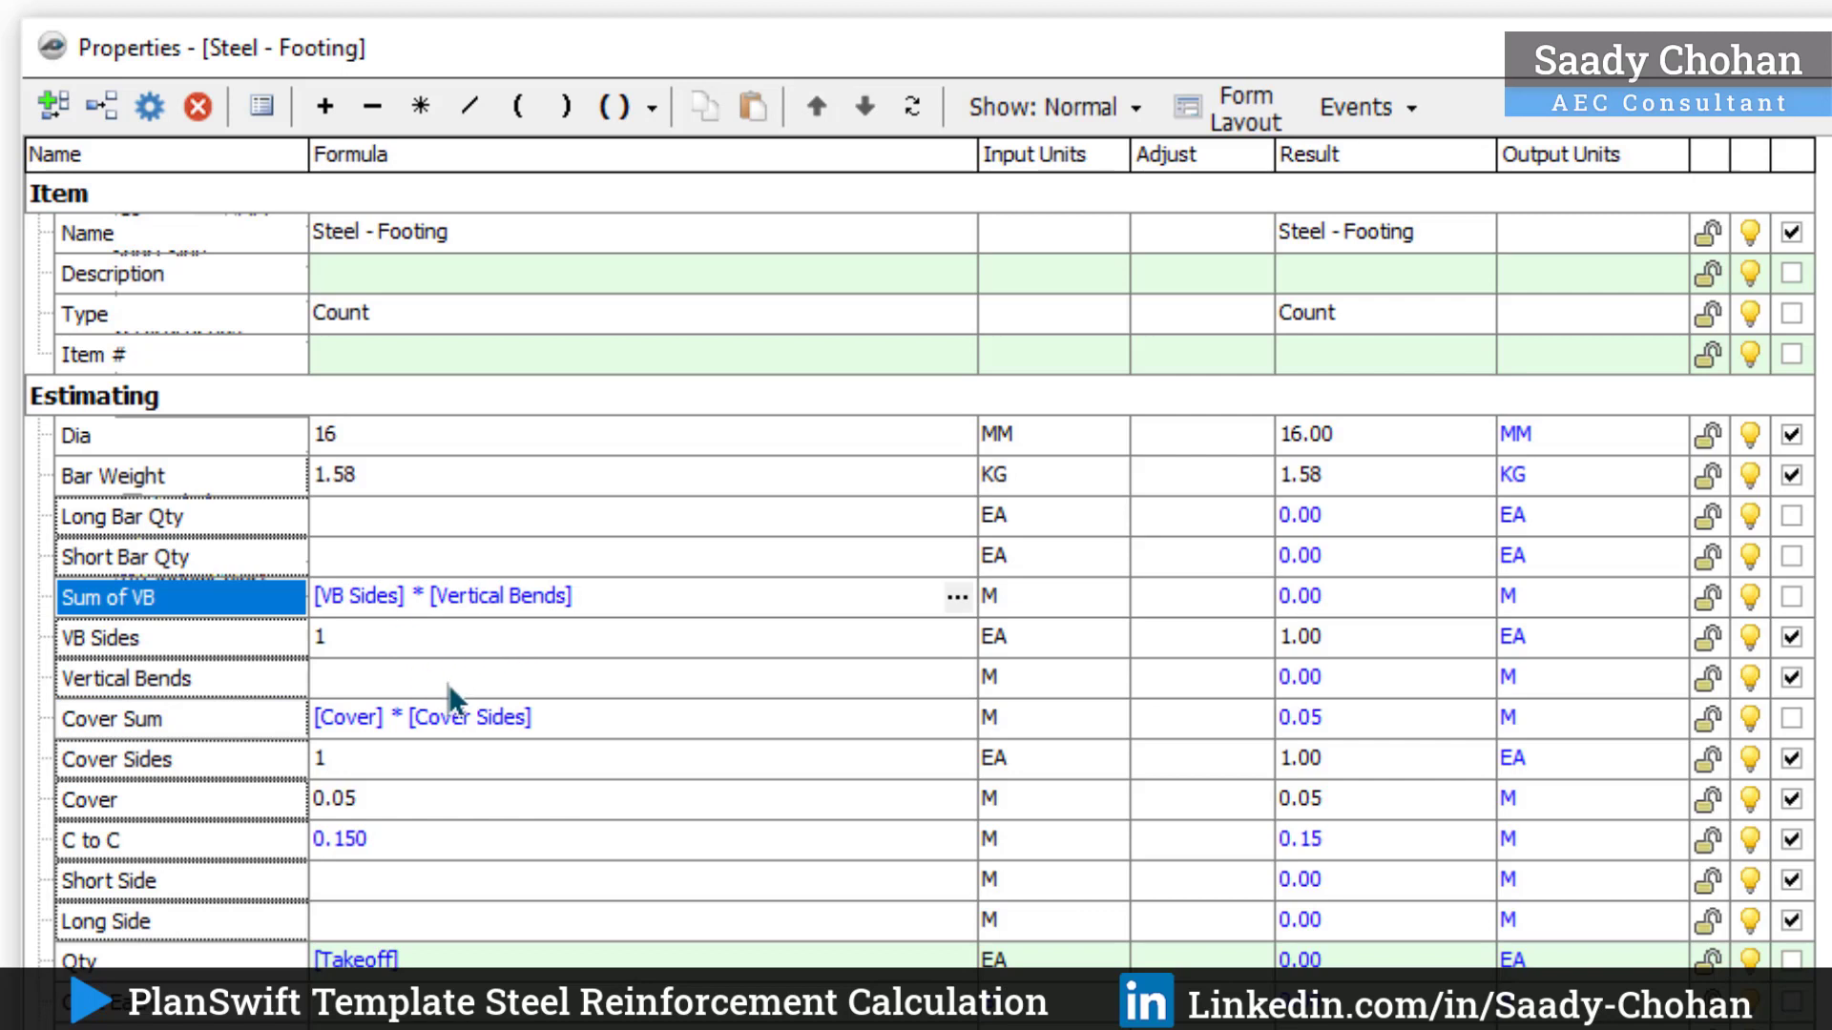
# Step: Set the Short Bar Qty formula to [Long Side] / [C to C]
pyautogui.click(355, 546)
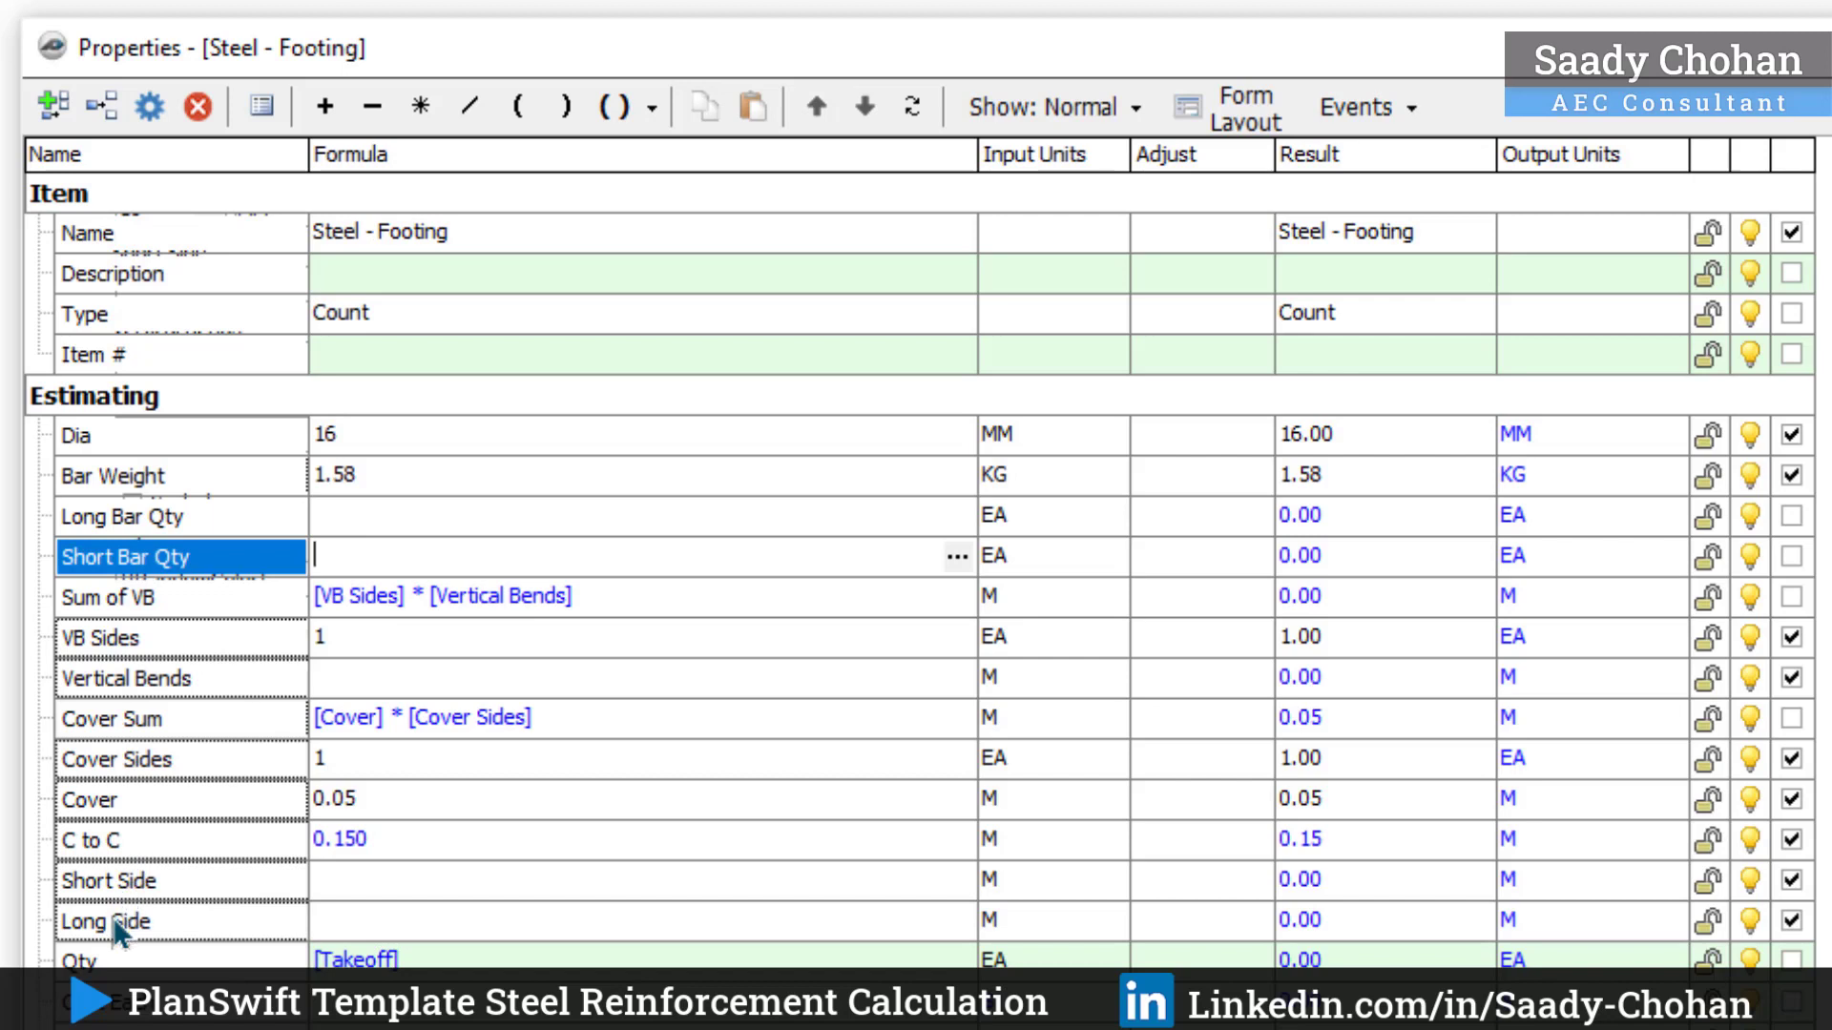
pyautogui.click(317, 628)
pyautogui.moveTo(316, 626); pyautogui.dragTo(355, 559)
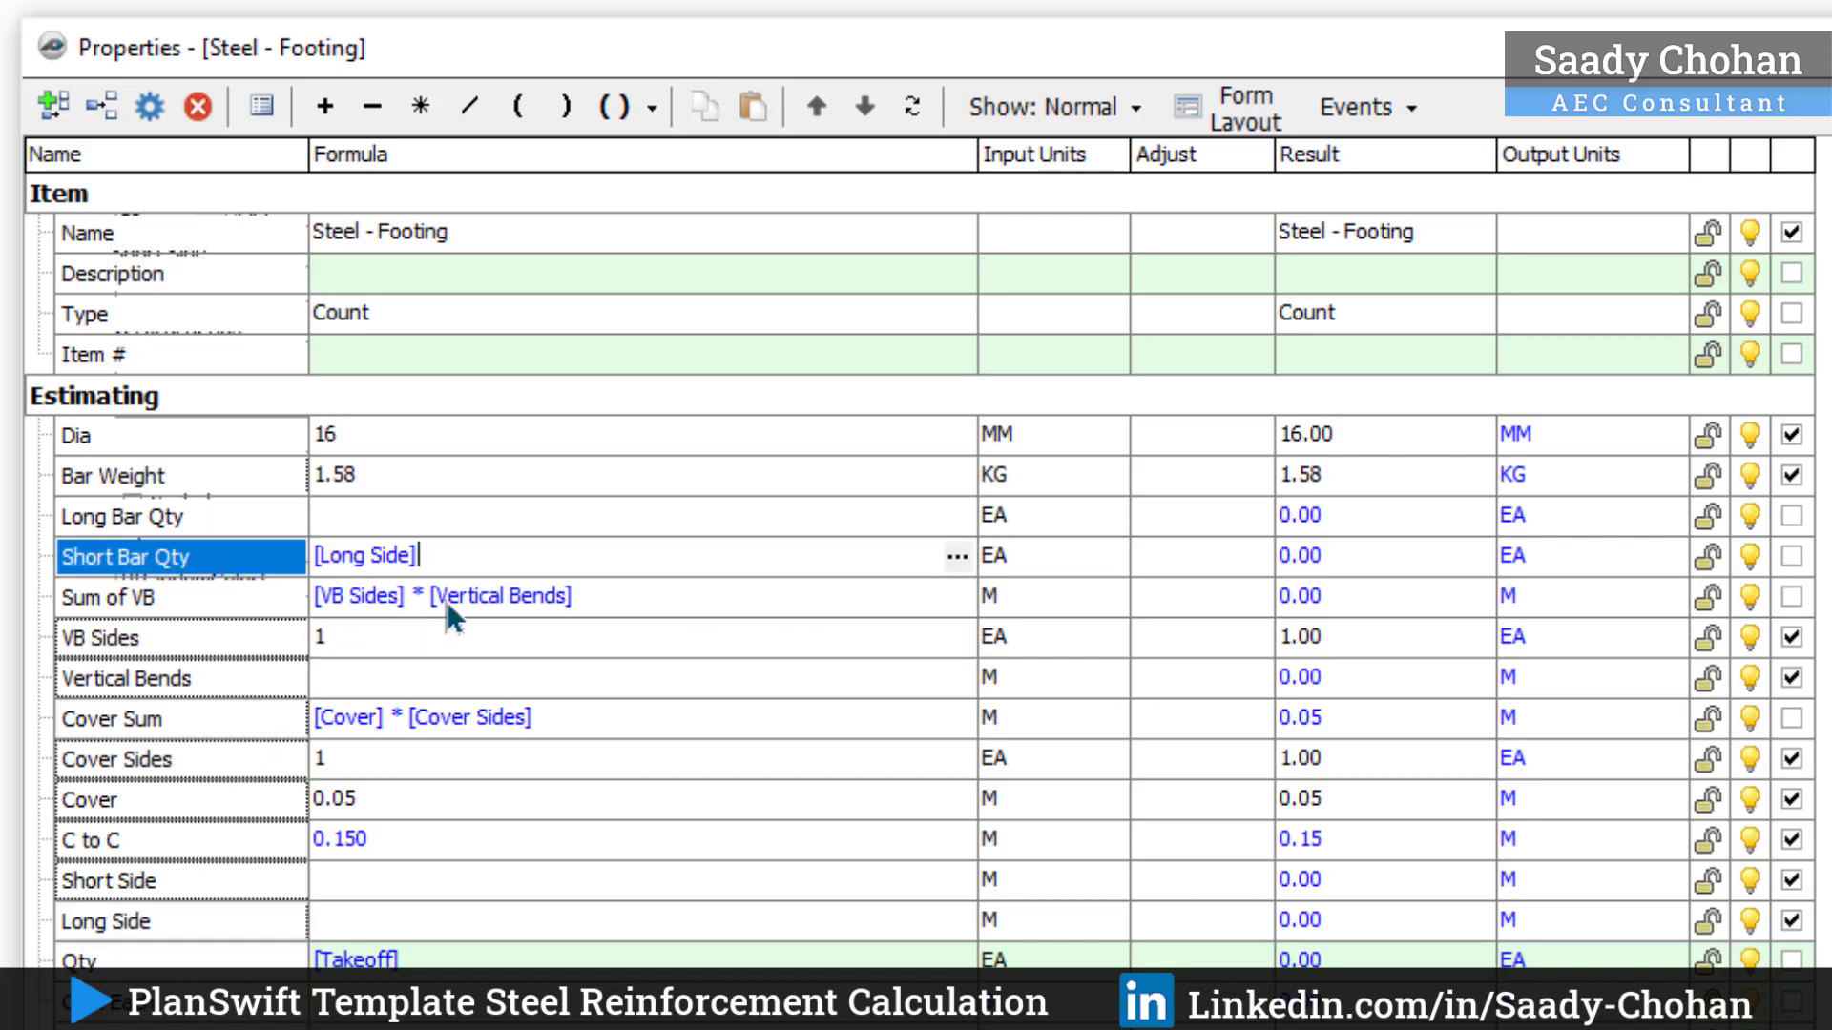
pyautogui.click(464, 113)
pyautogui.moveTo(176, 842); pyautogui.dragTo(496, 558)
# Step: Set the Long Bar Qty formula to [Short Side] / [C to C]
pyautogui.click(445, 516)
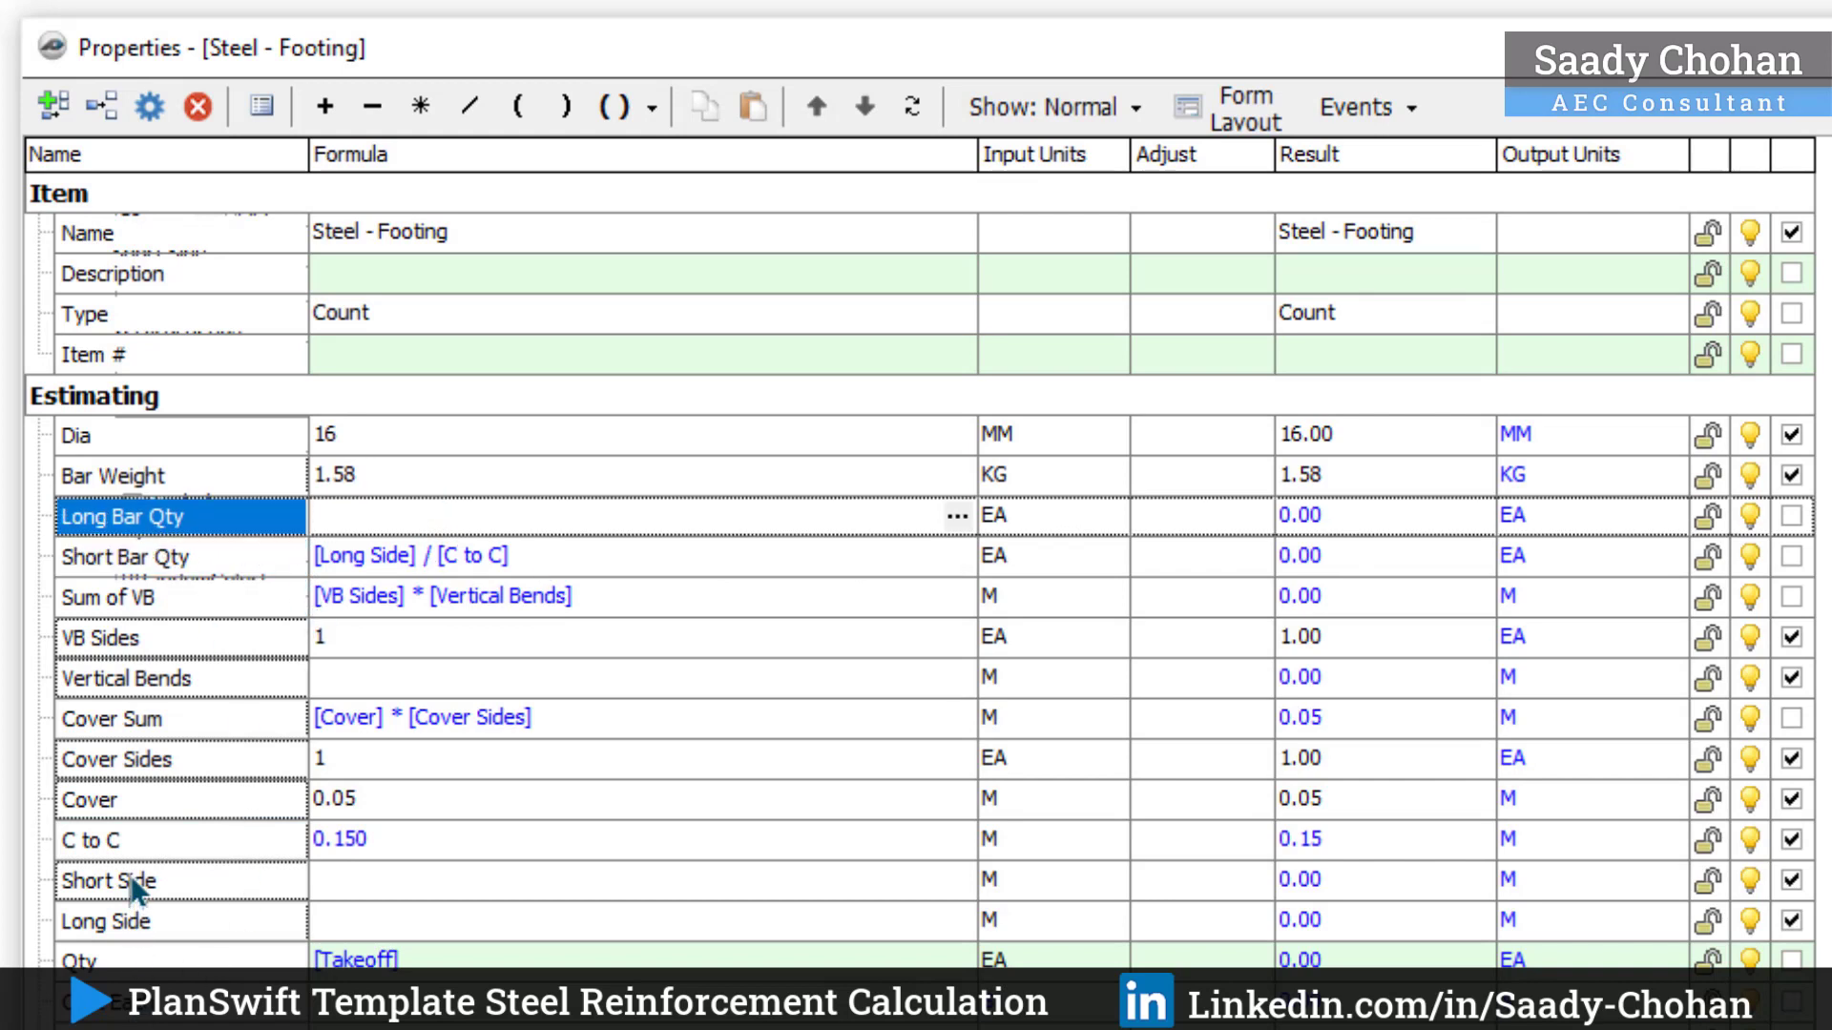
pyautogui.moveTo(134, 878); pyautogui.dragTo(381, 516)
pyautogui.click(468, 106)
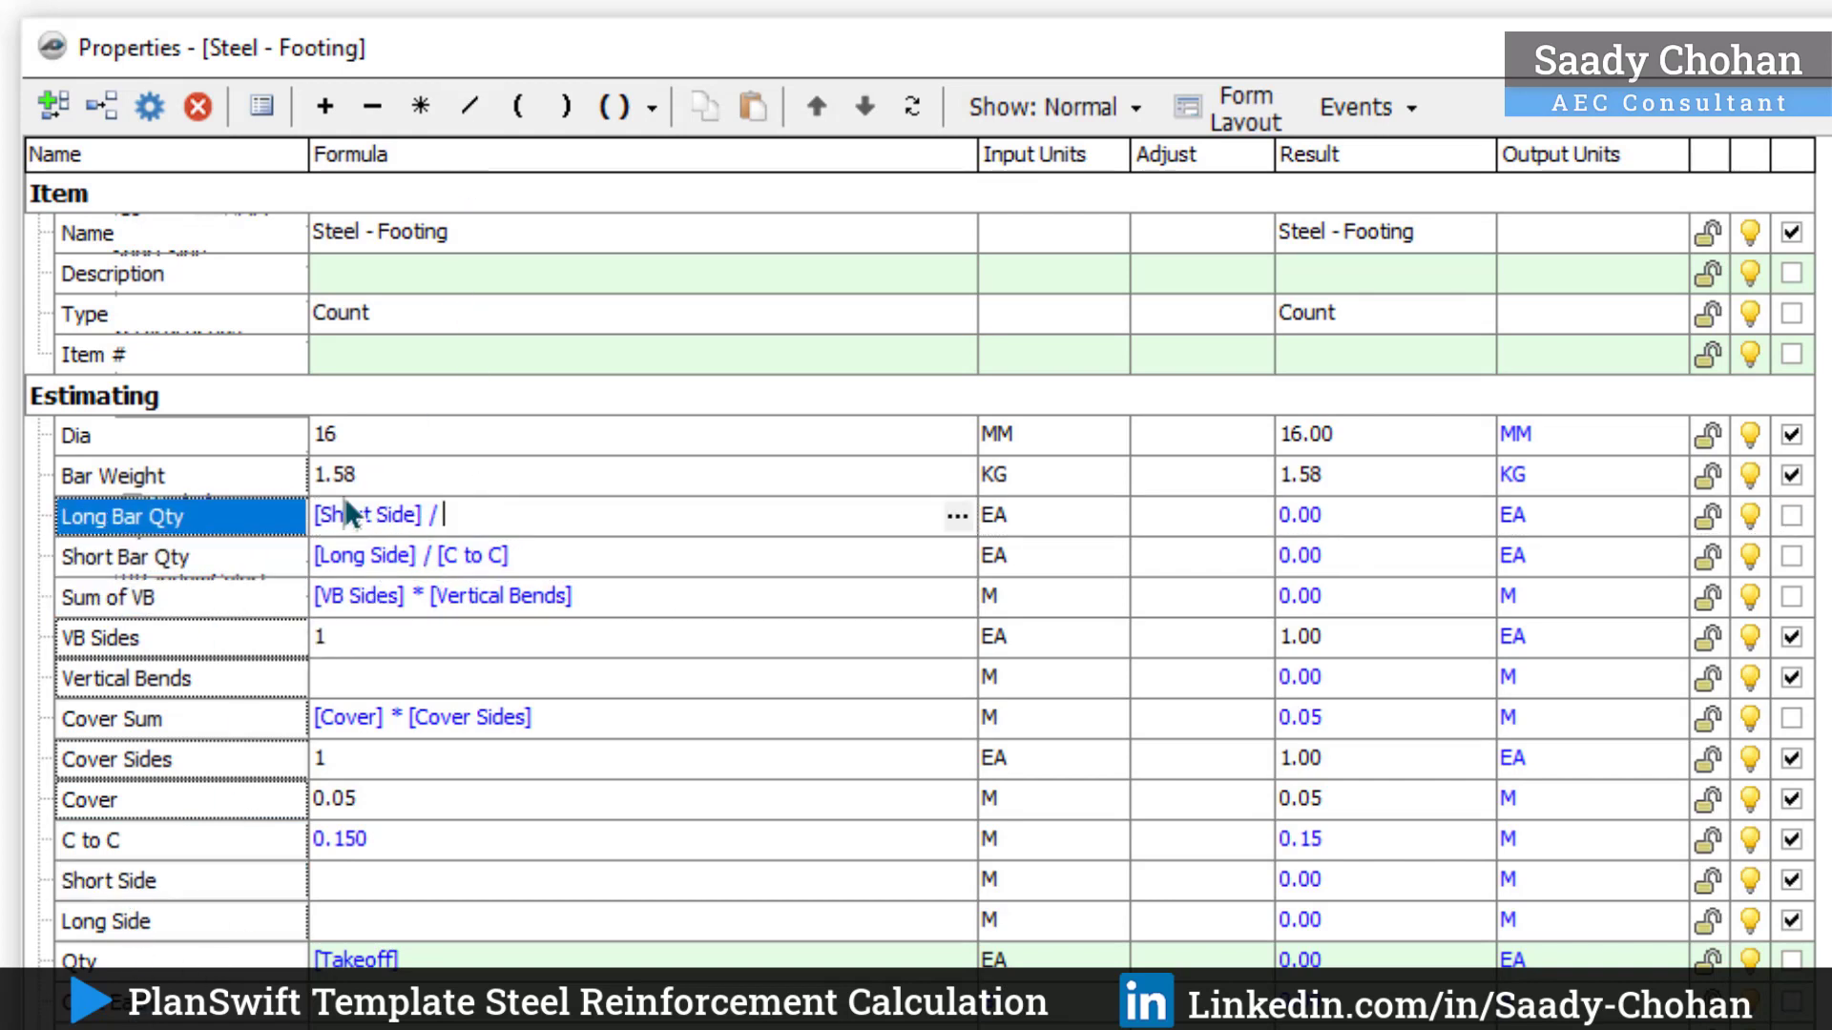
pyautogui.moveTo(134, 849); pyautogui.dragTo(489, 526)
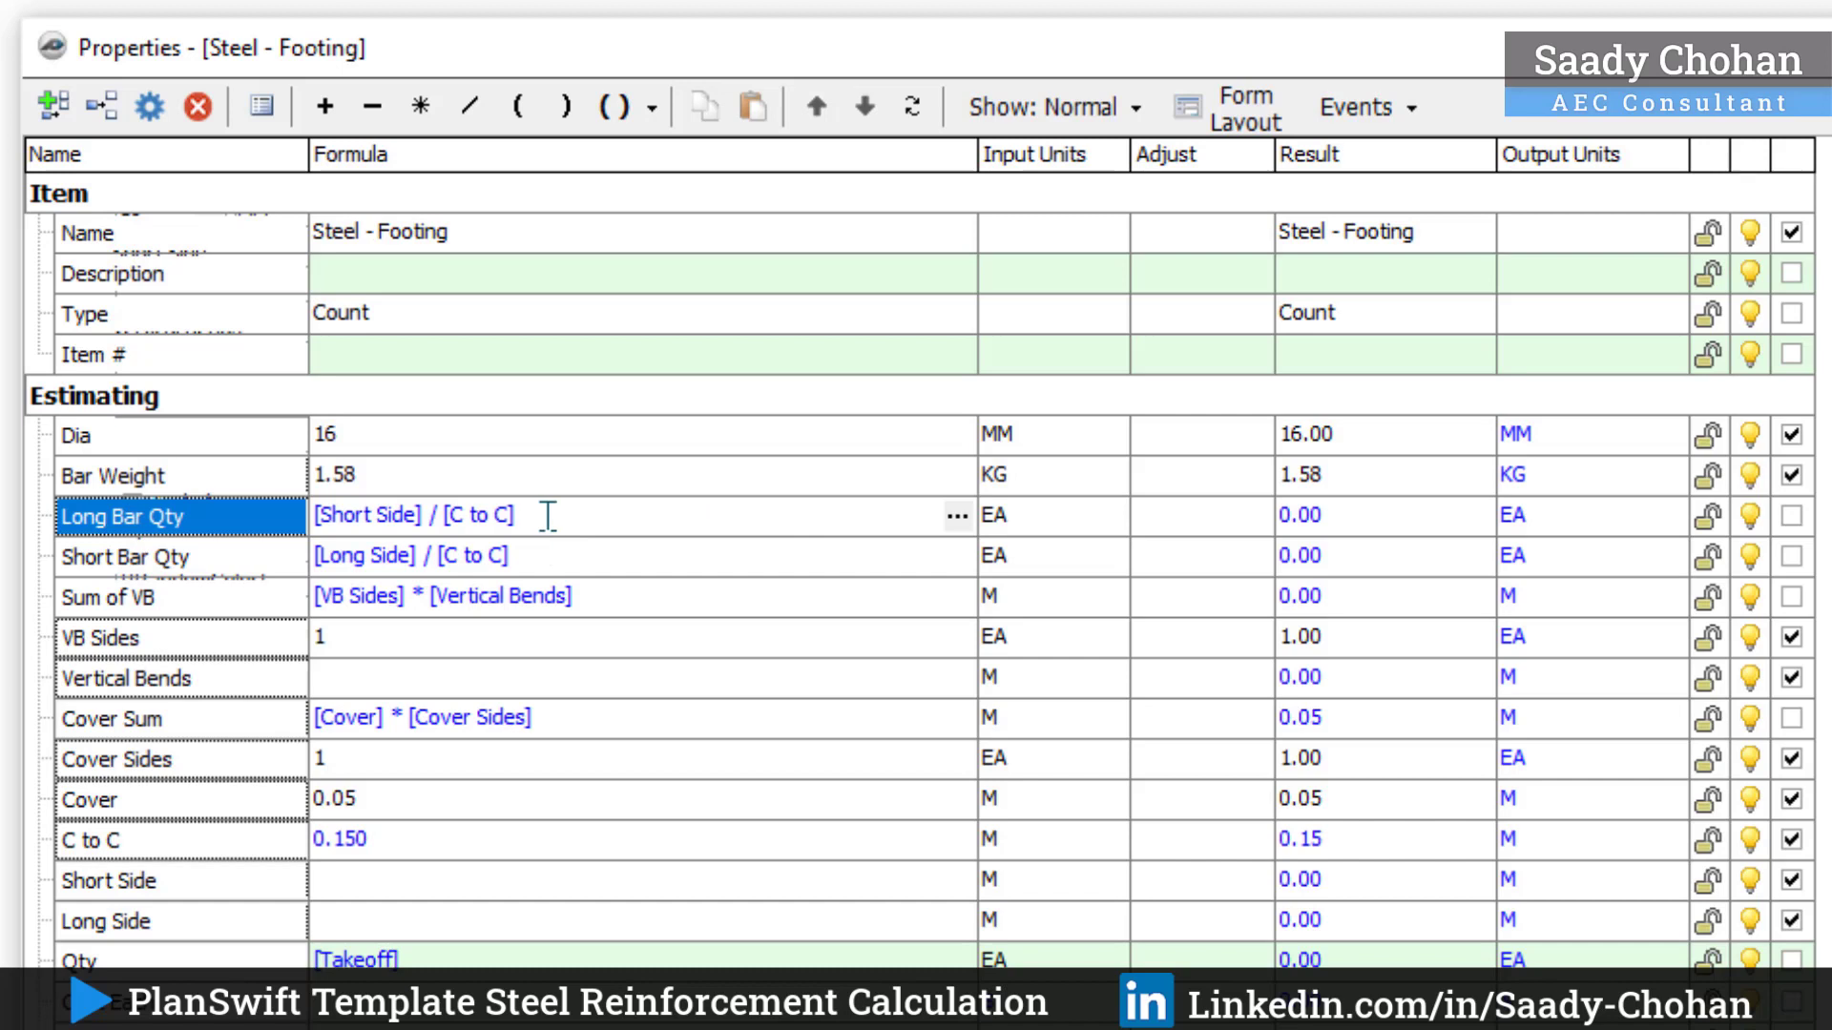
# Step: Wrap the whole Long Bar Qty and Short Bar Qty formulas in the RoundUp function
pyautogui.moveTo(544, 520); pyautogui.dragTo(261, 522)
pyautogui.click(620, 112)
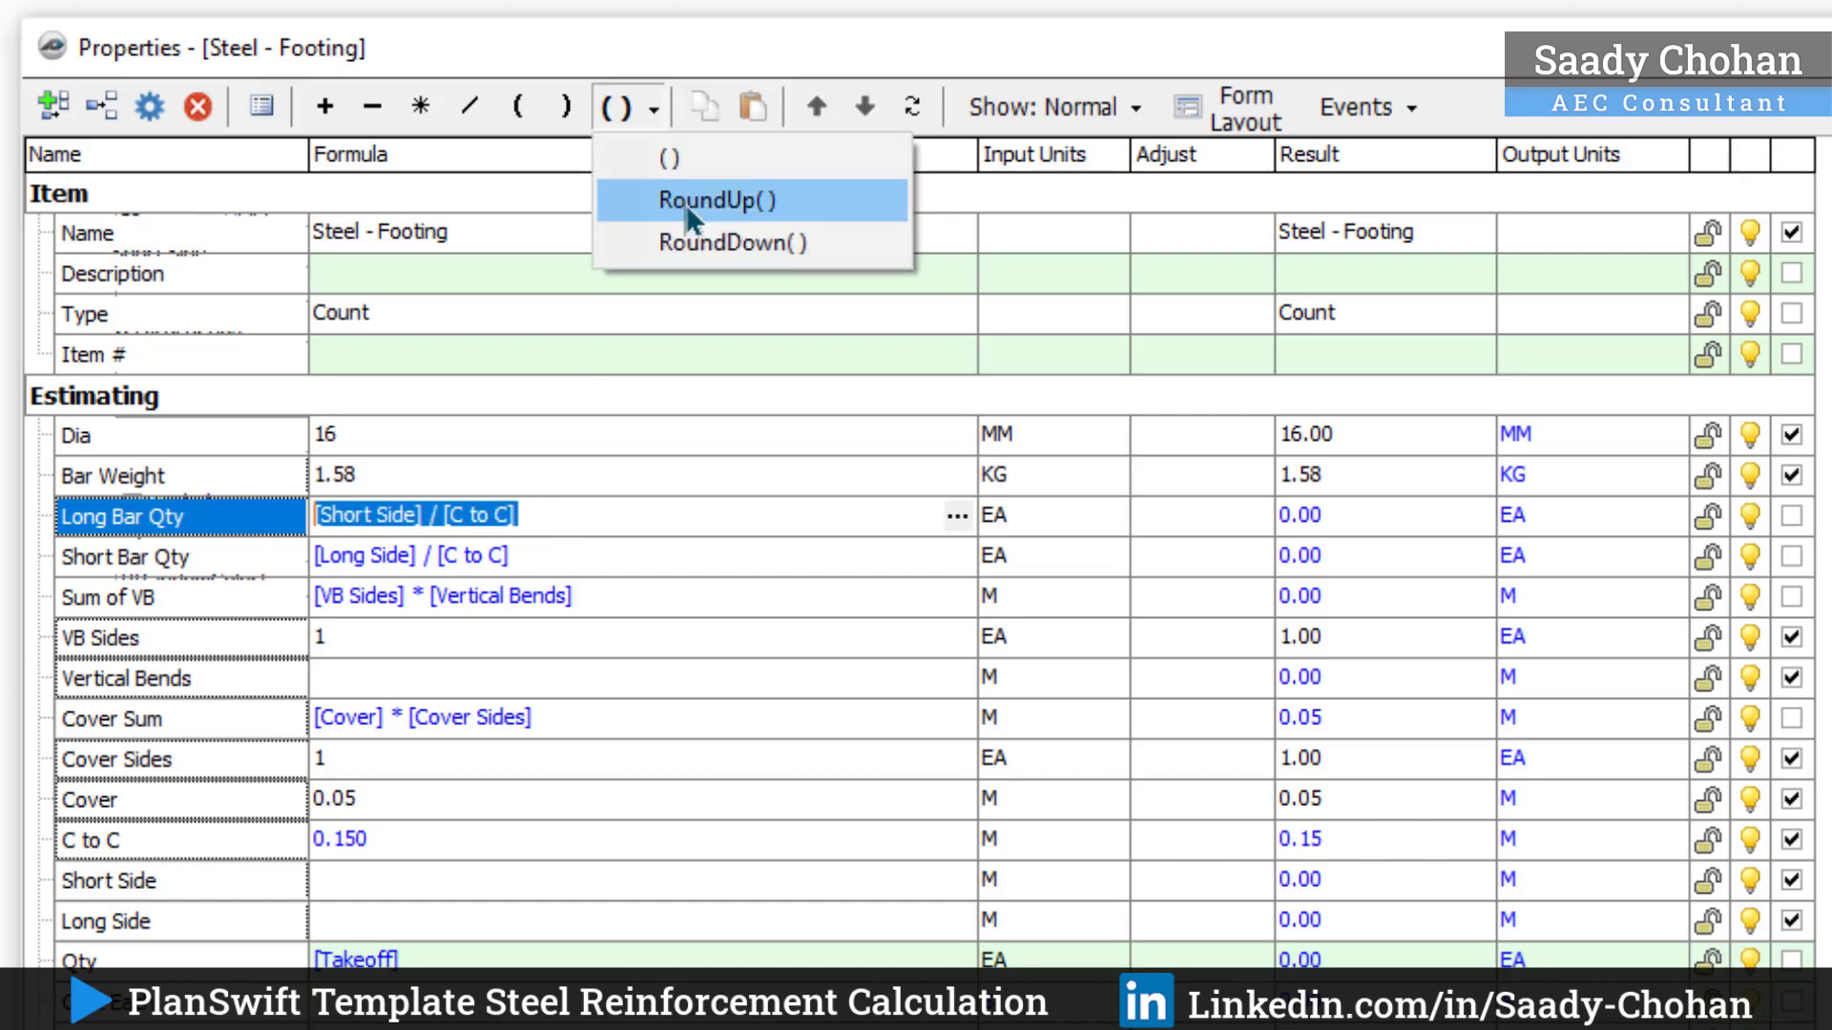
pyautogui.click(691, 203)
pyautogui.click(601, 544)
pyautogui.moveTo(601, 544); pyautogui.dragTo(312, 558)
pyautogui.click(621, 115)
pyautogui.click(659, 202)
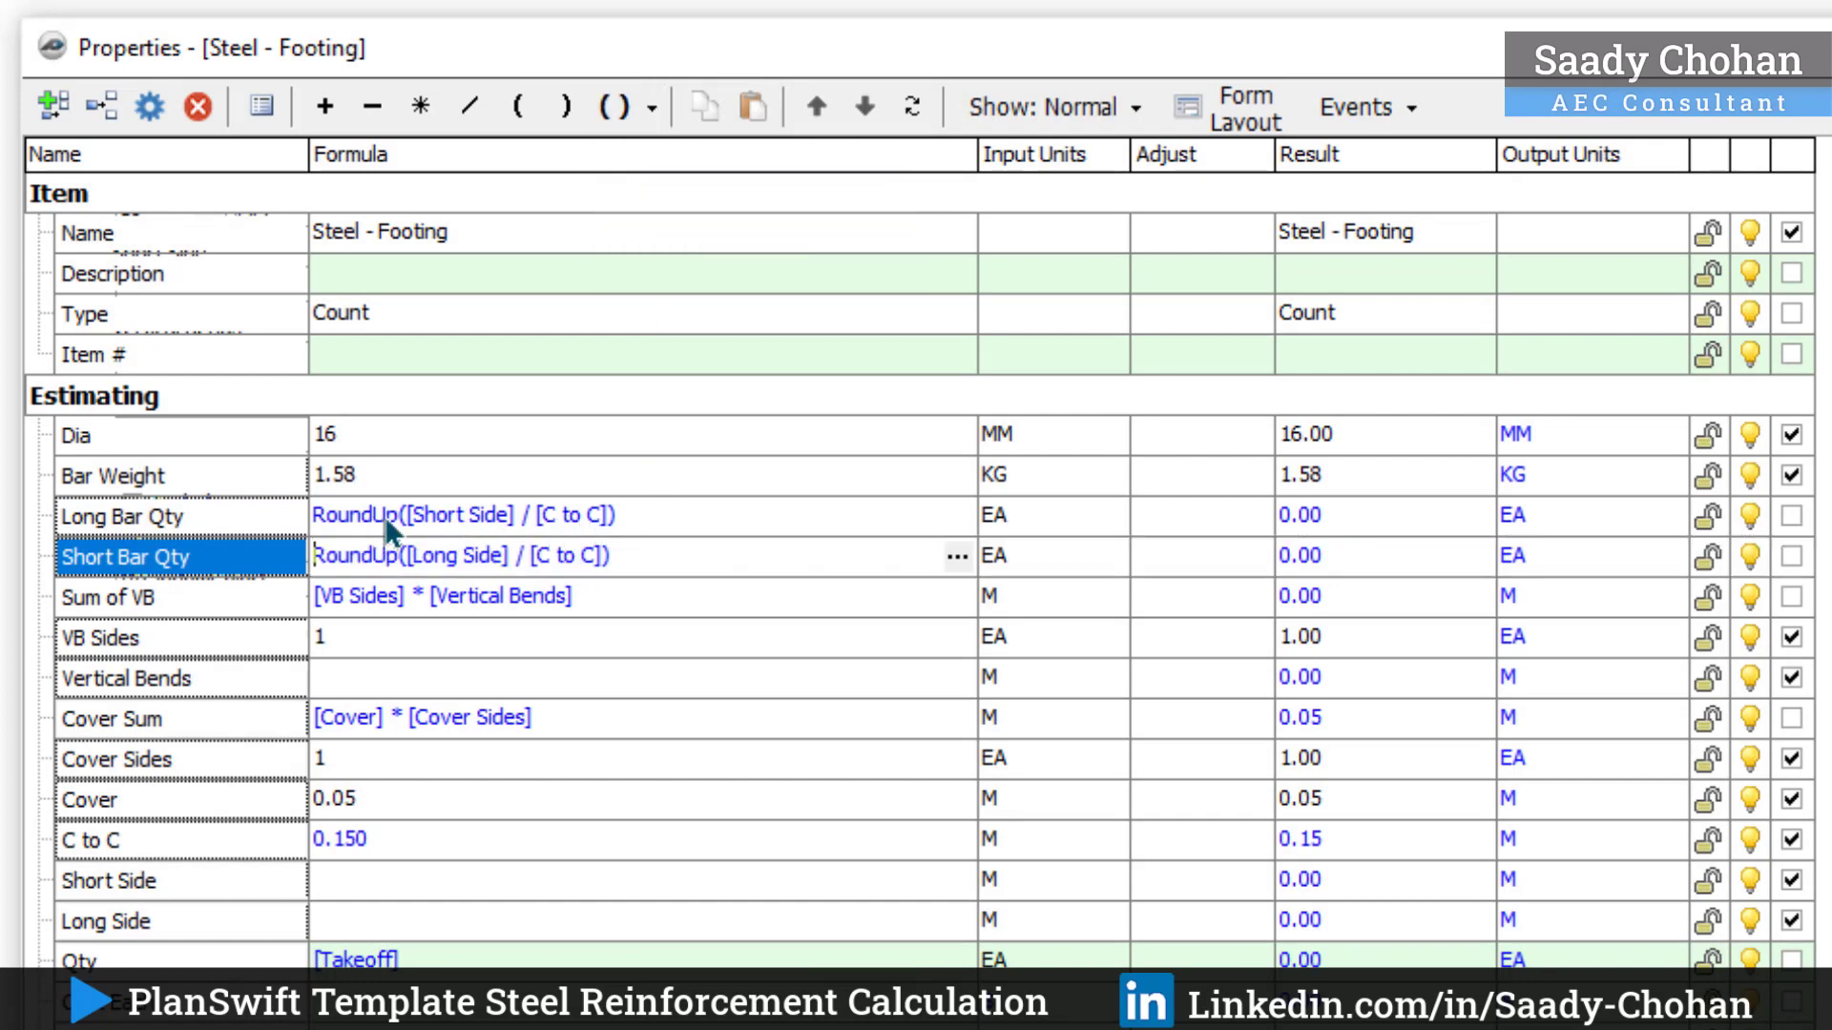
# Step: Insert a new number property named Long Bar in the Estimating group directly above Long Bar Qty
pyautogui.click(182, 520)
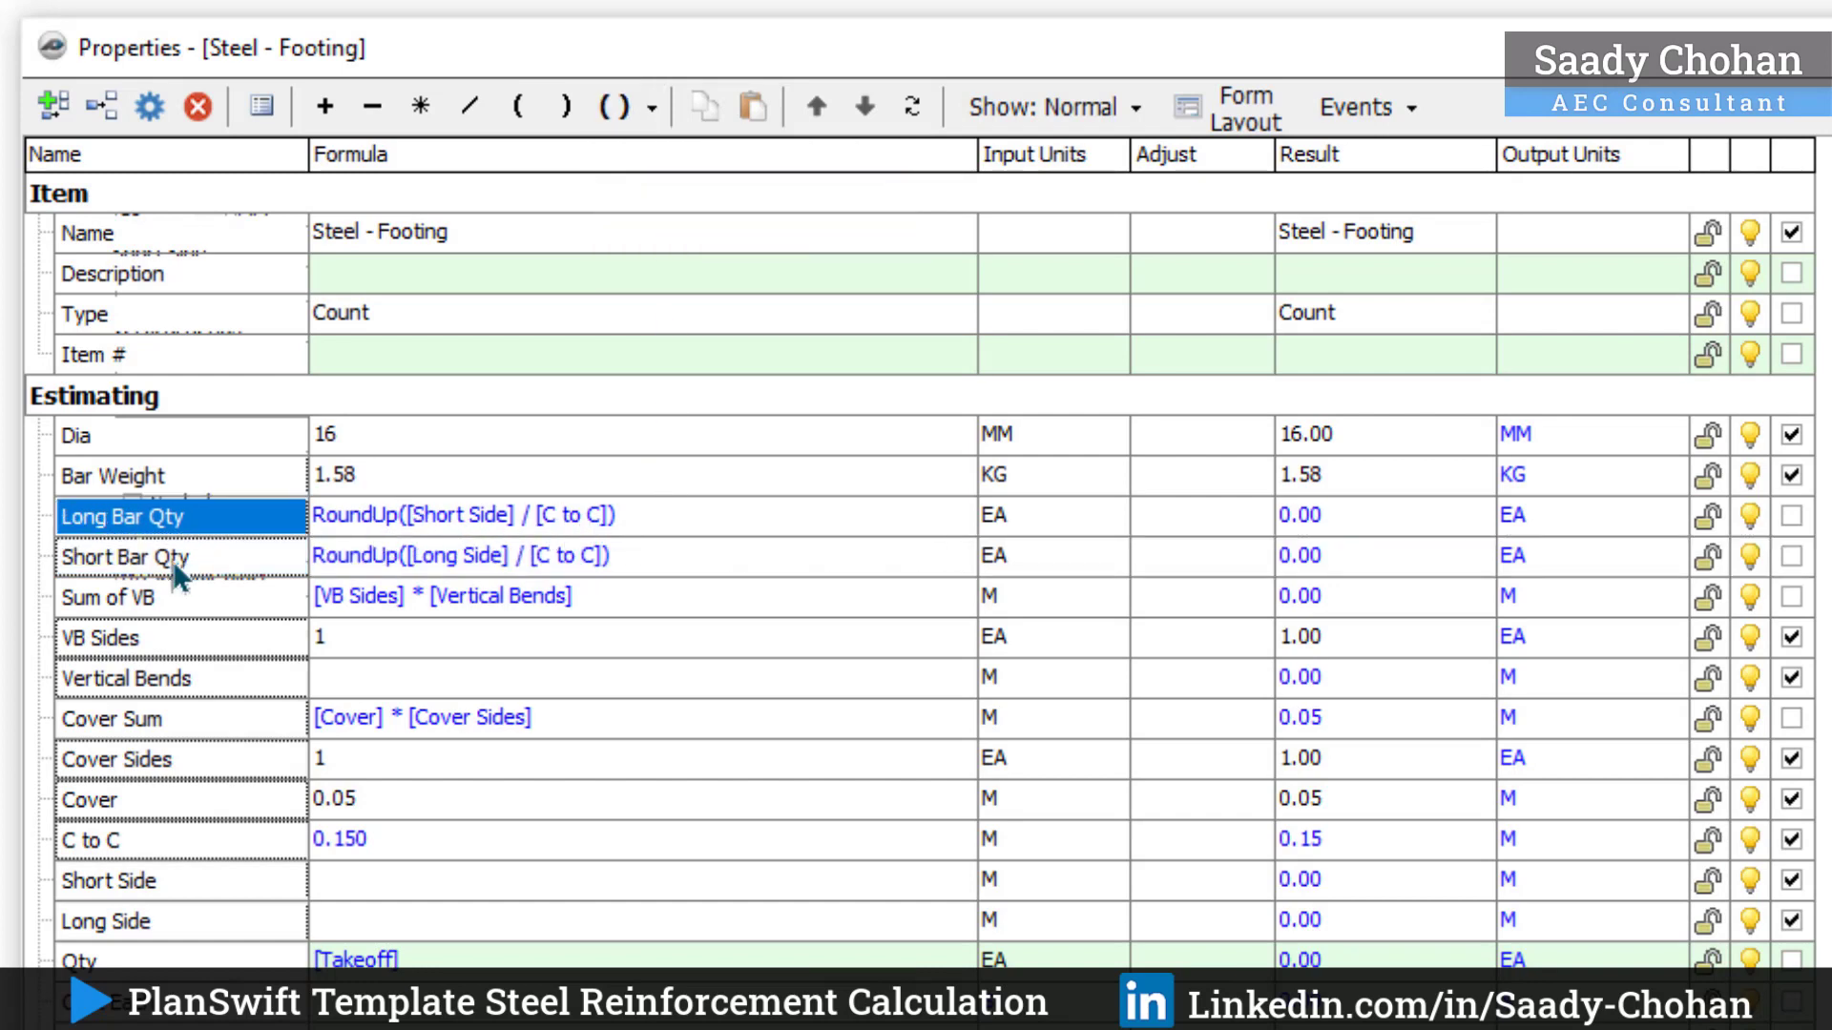
pyautogui.click(168, 554)
pyautogui.click(163, 524)
pyautogui.click(171, 610)
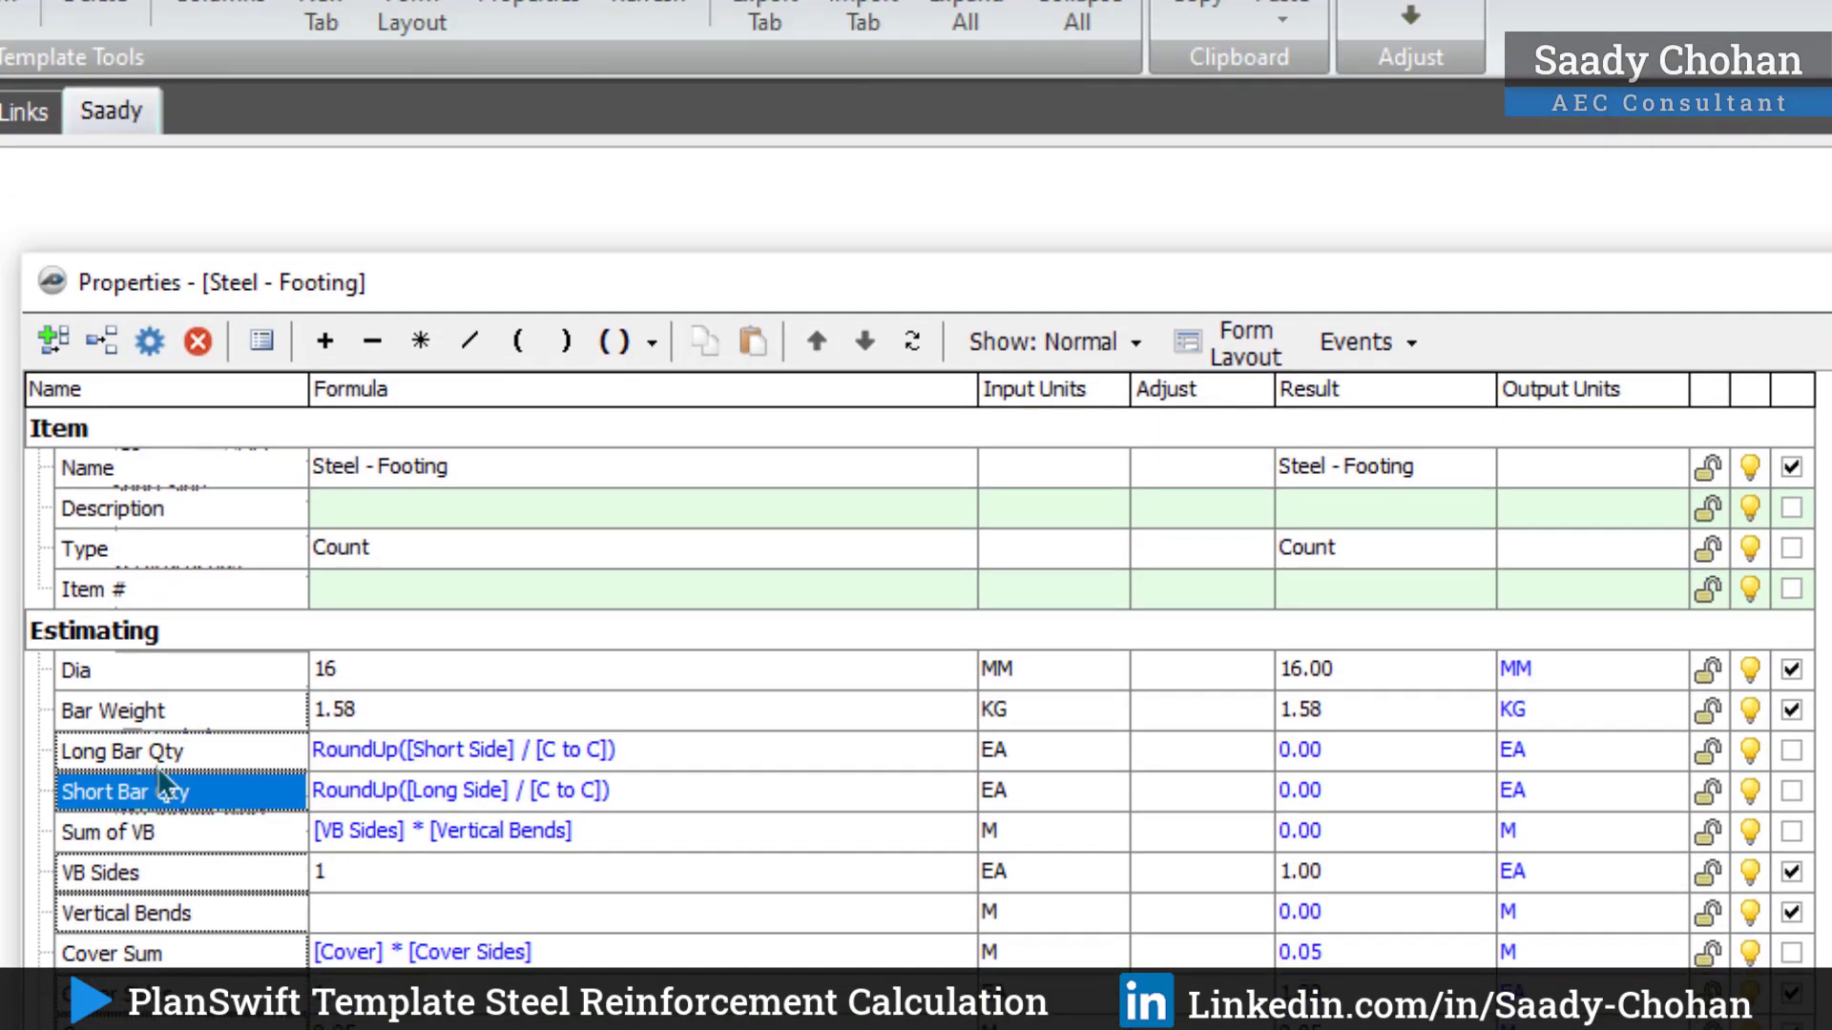
pyautogui.click(168, 573)
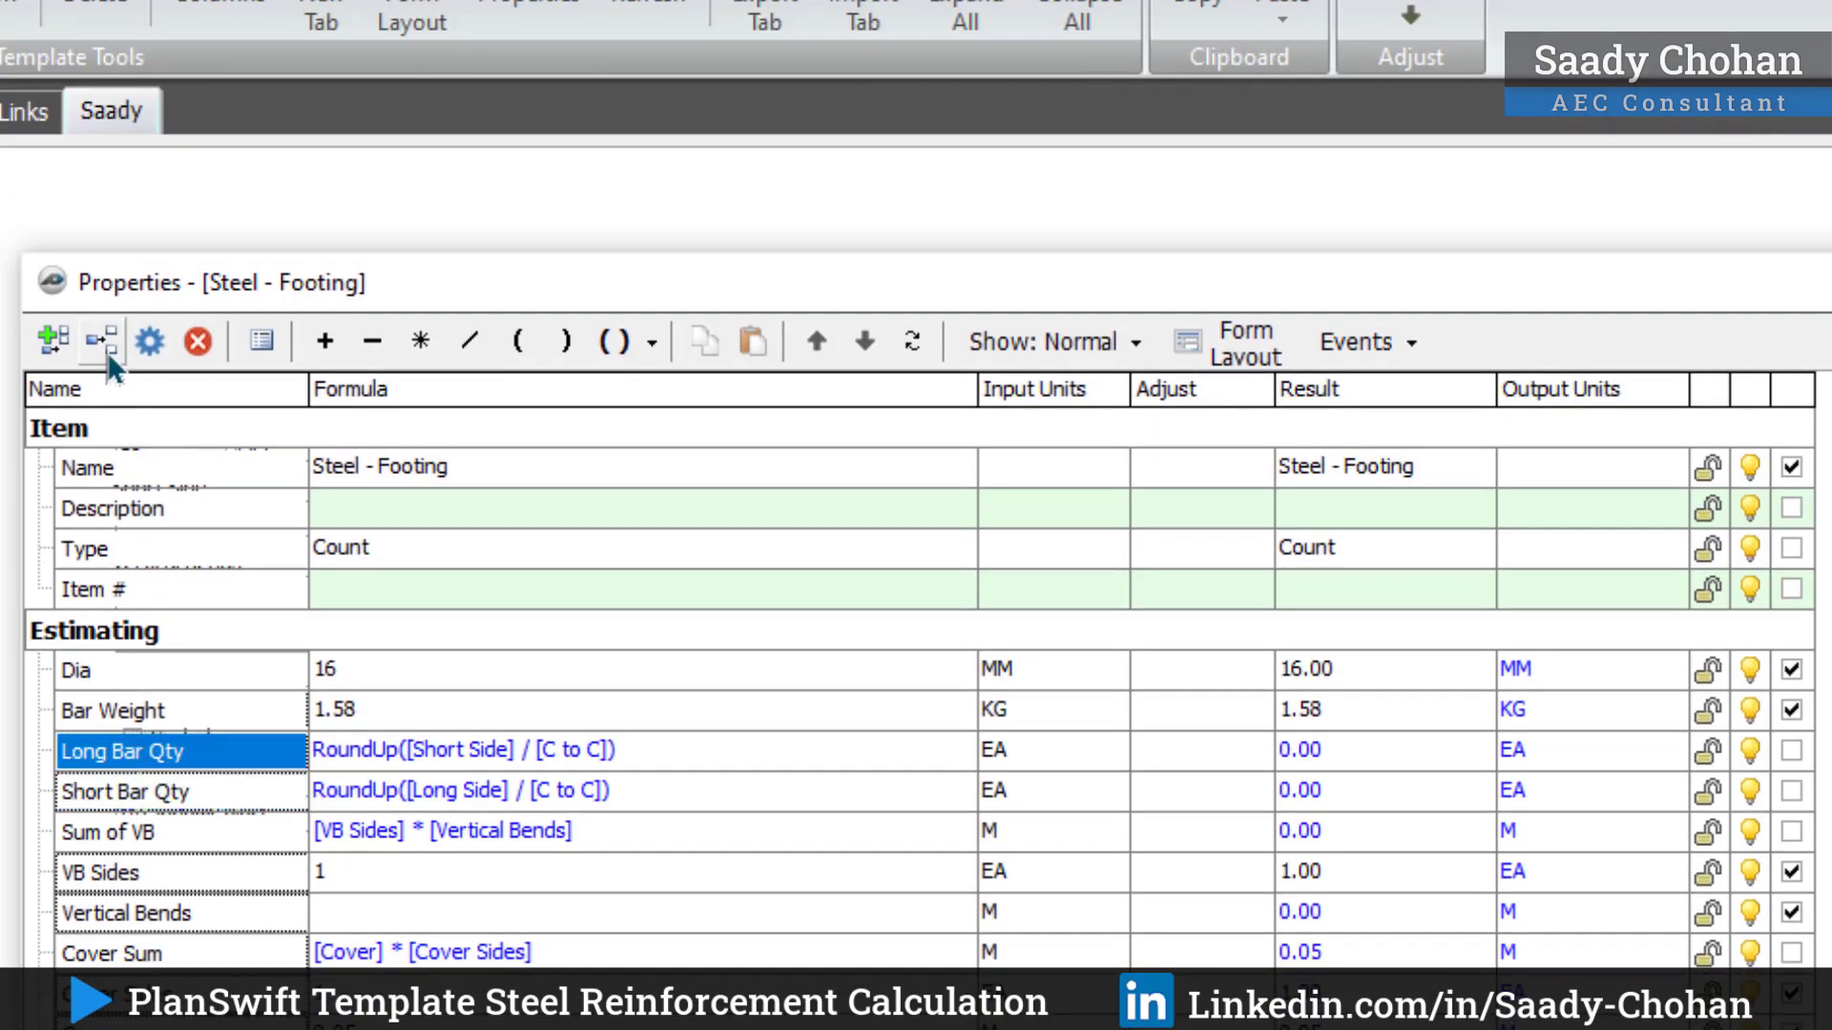
pyautogui.click(103, 345)
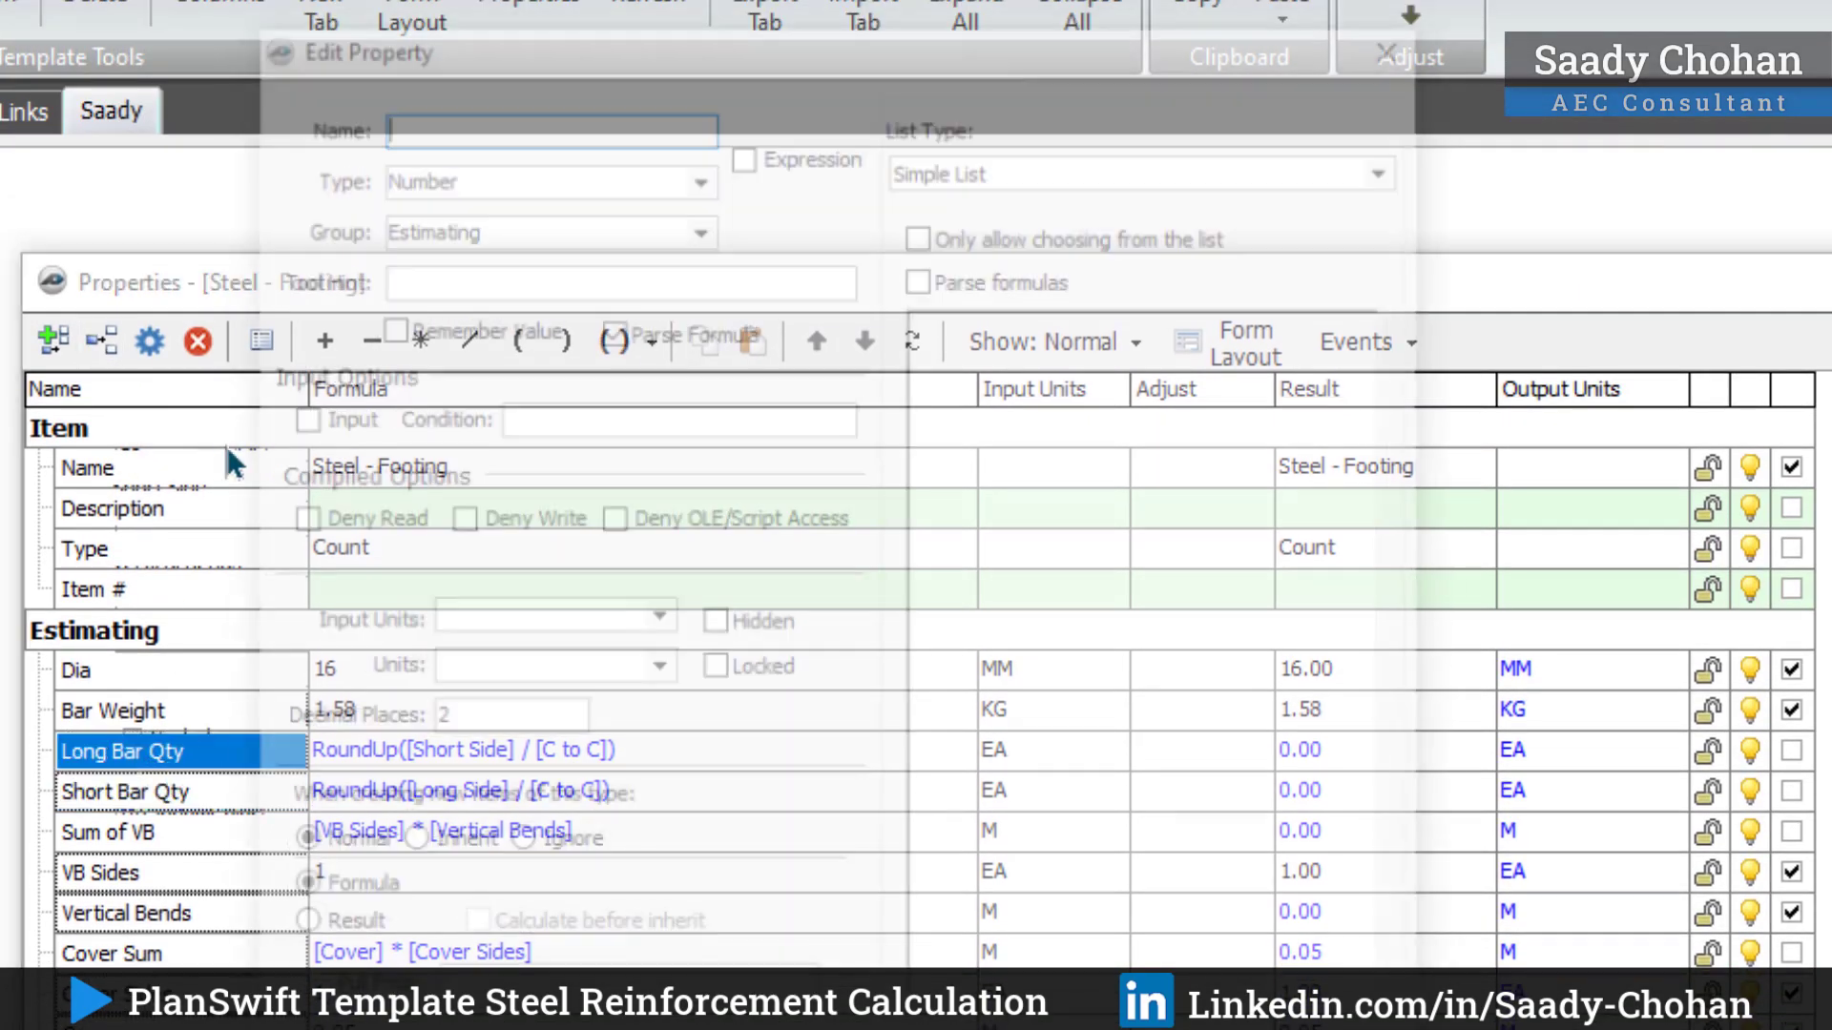
pyautogui.write('L')
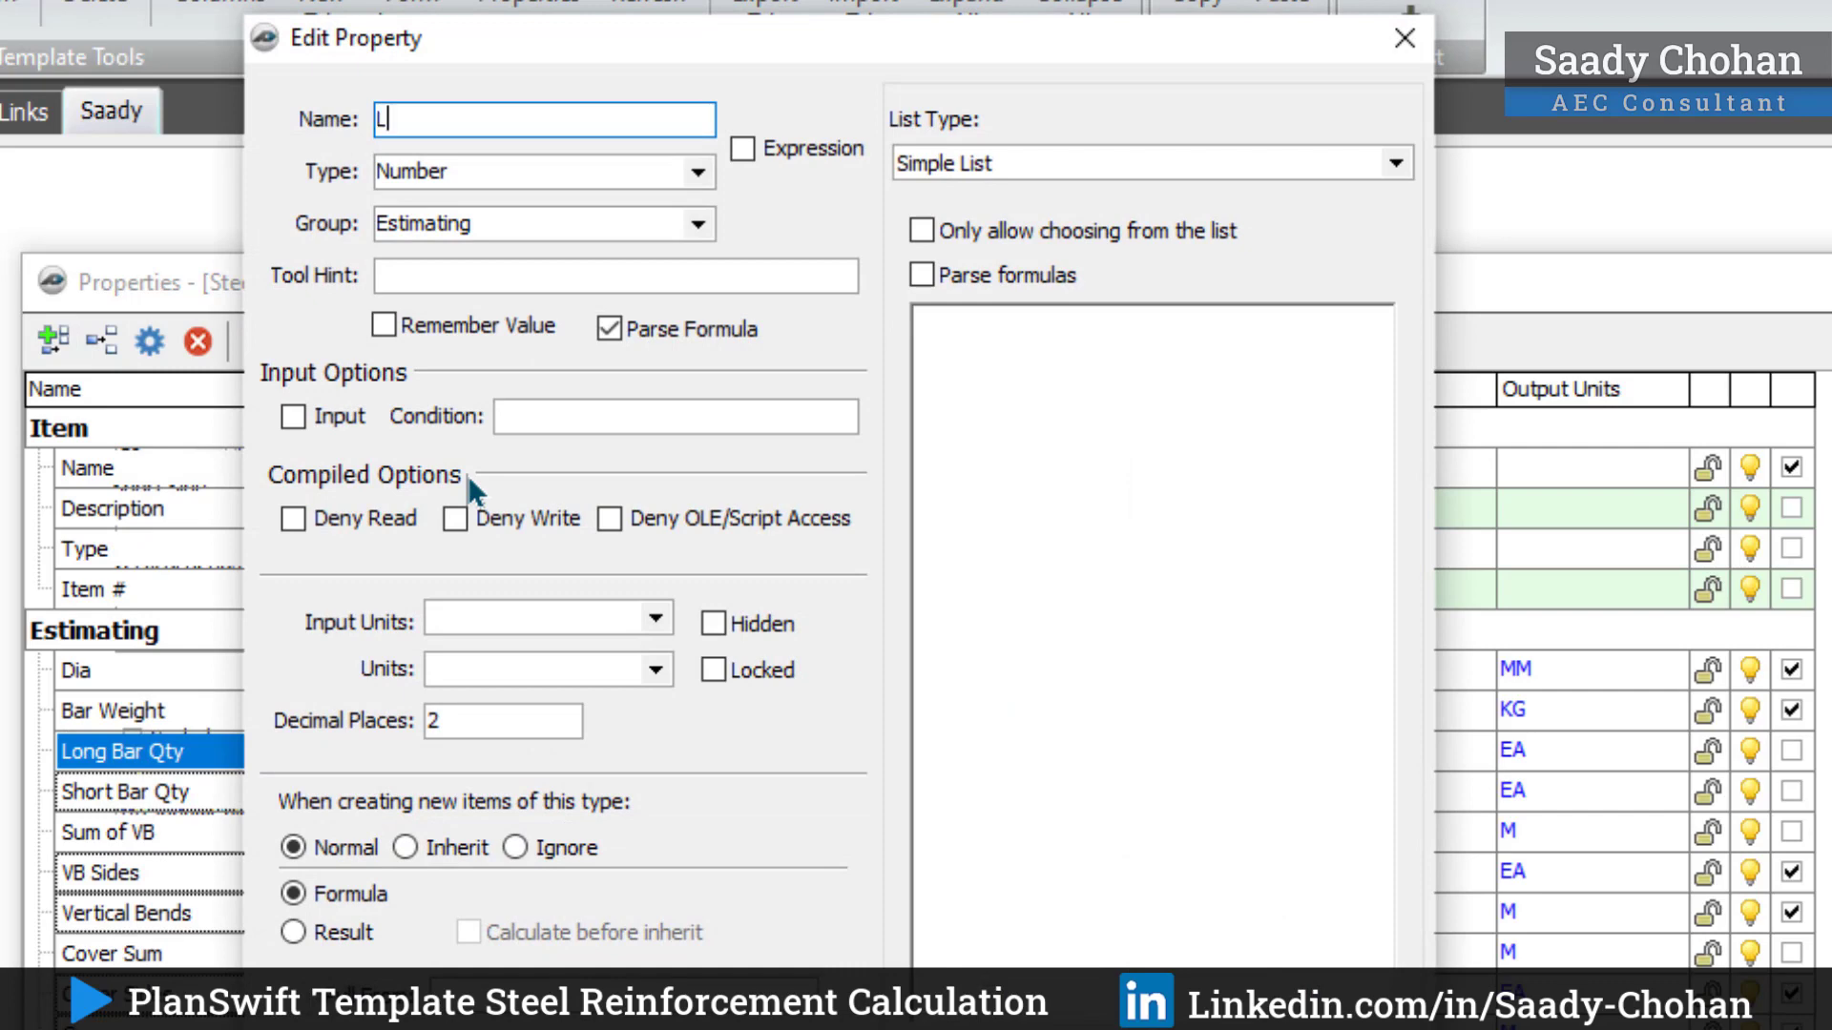
pyautogui.write('ong Bar')
pyautogui.press('Return')
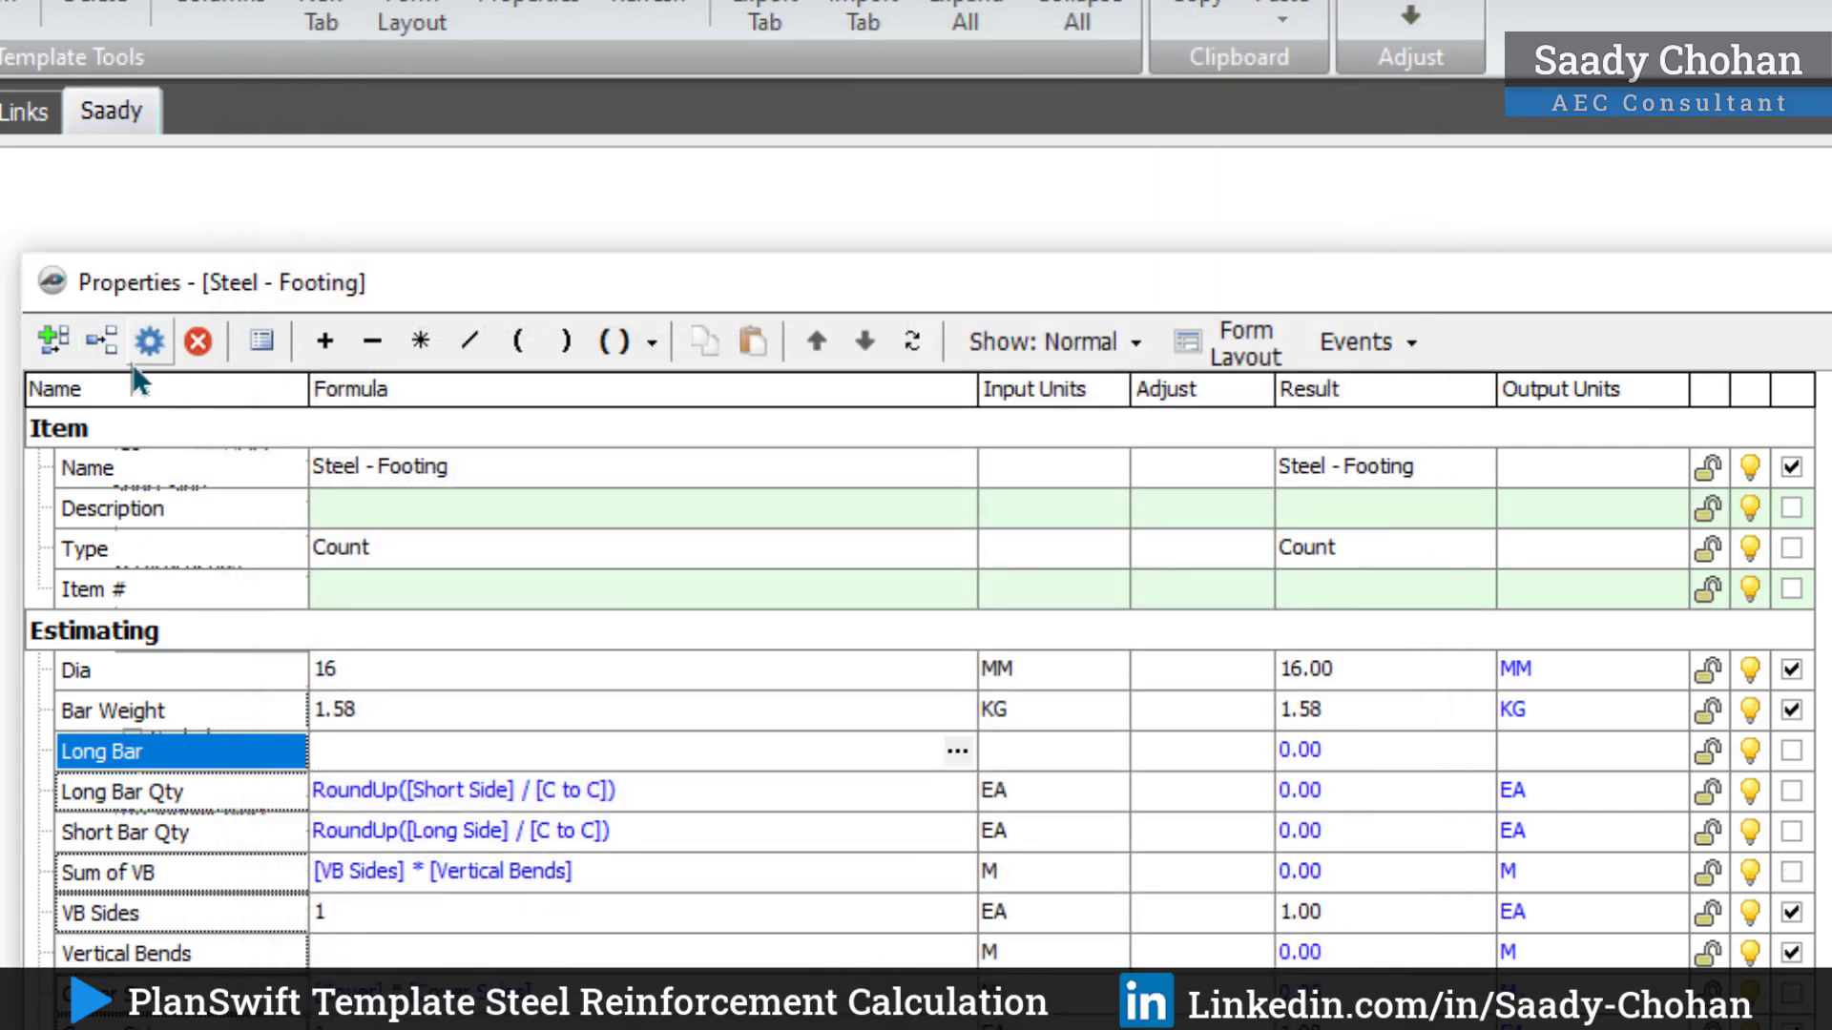
# Step: Insert another number property named Short Bar directly above Long Bar
pyautogui.press('Insert')
pyautogui.write('Short B')
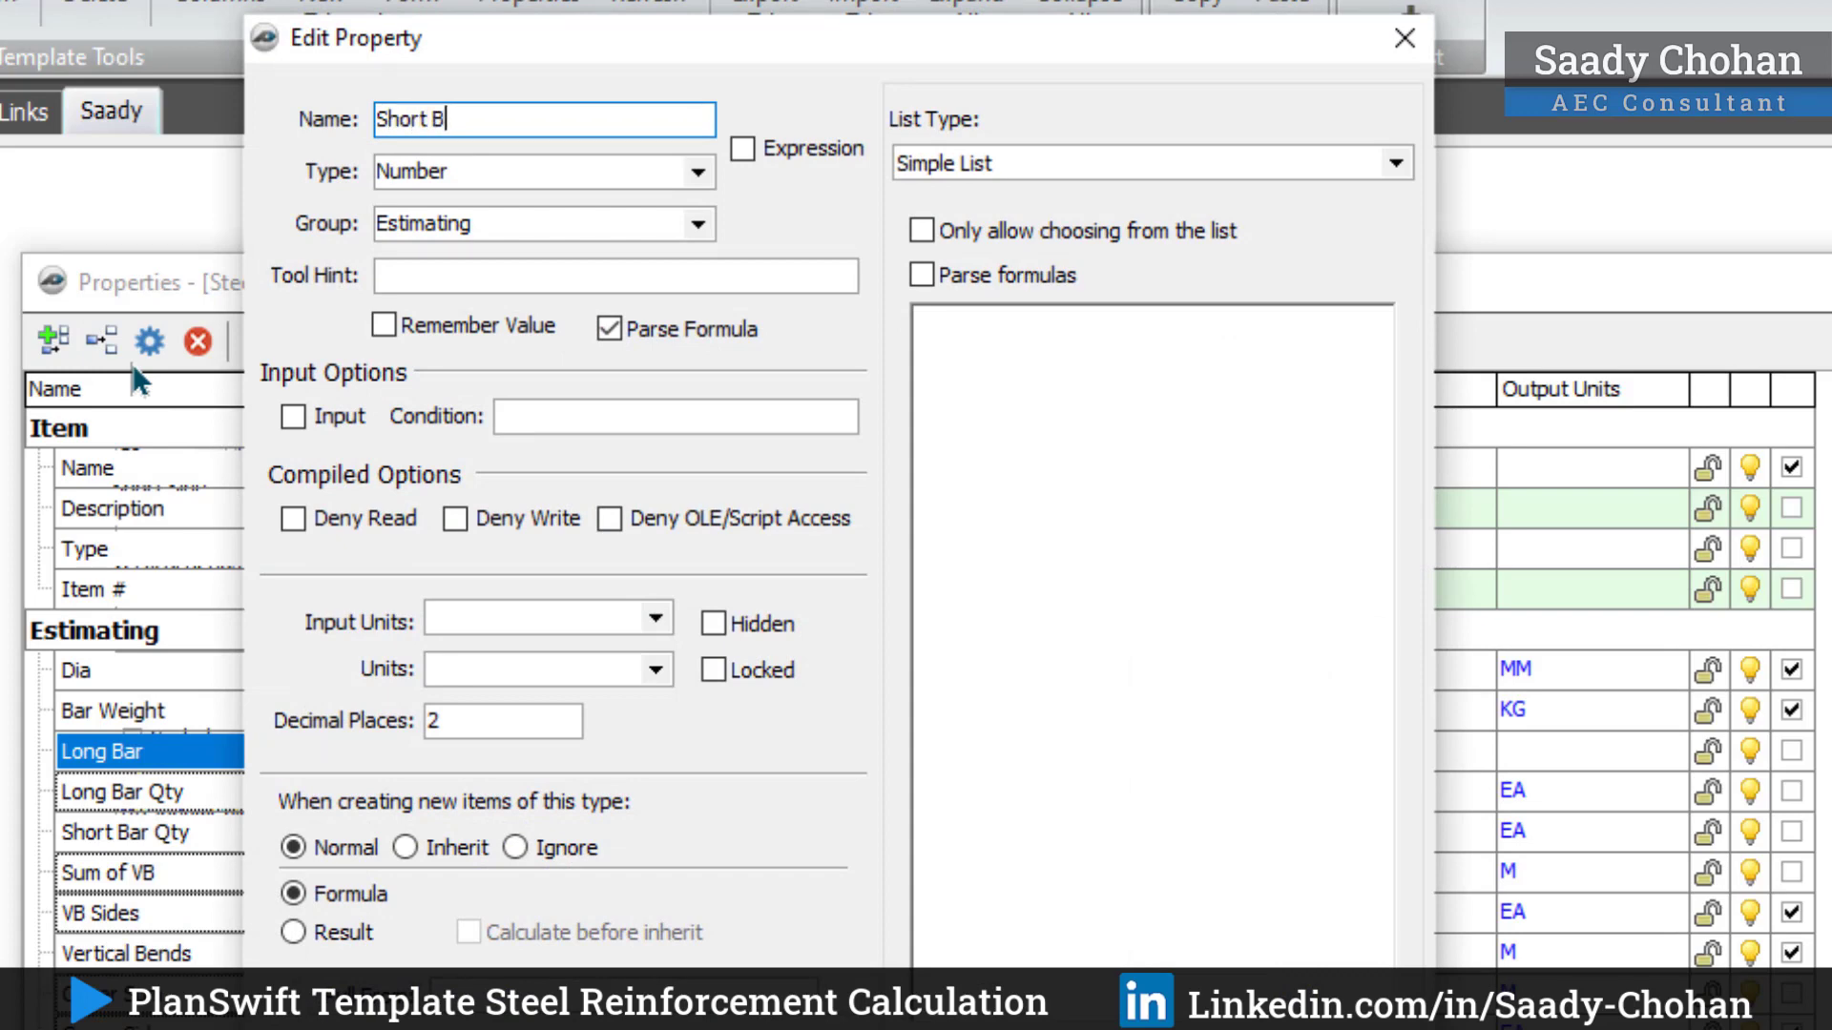
pyautogui.write('ar')
pyautogui.press('Return')
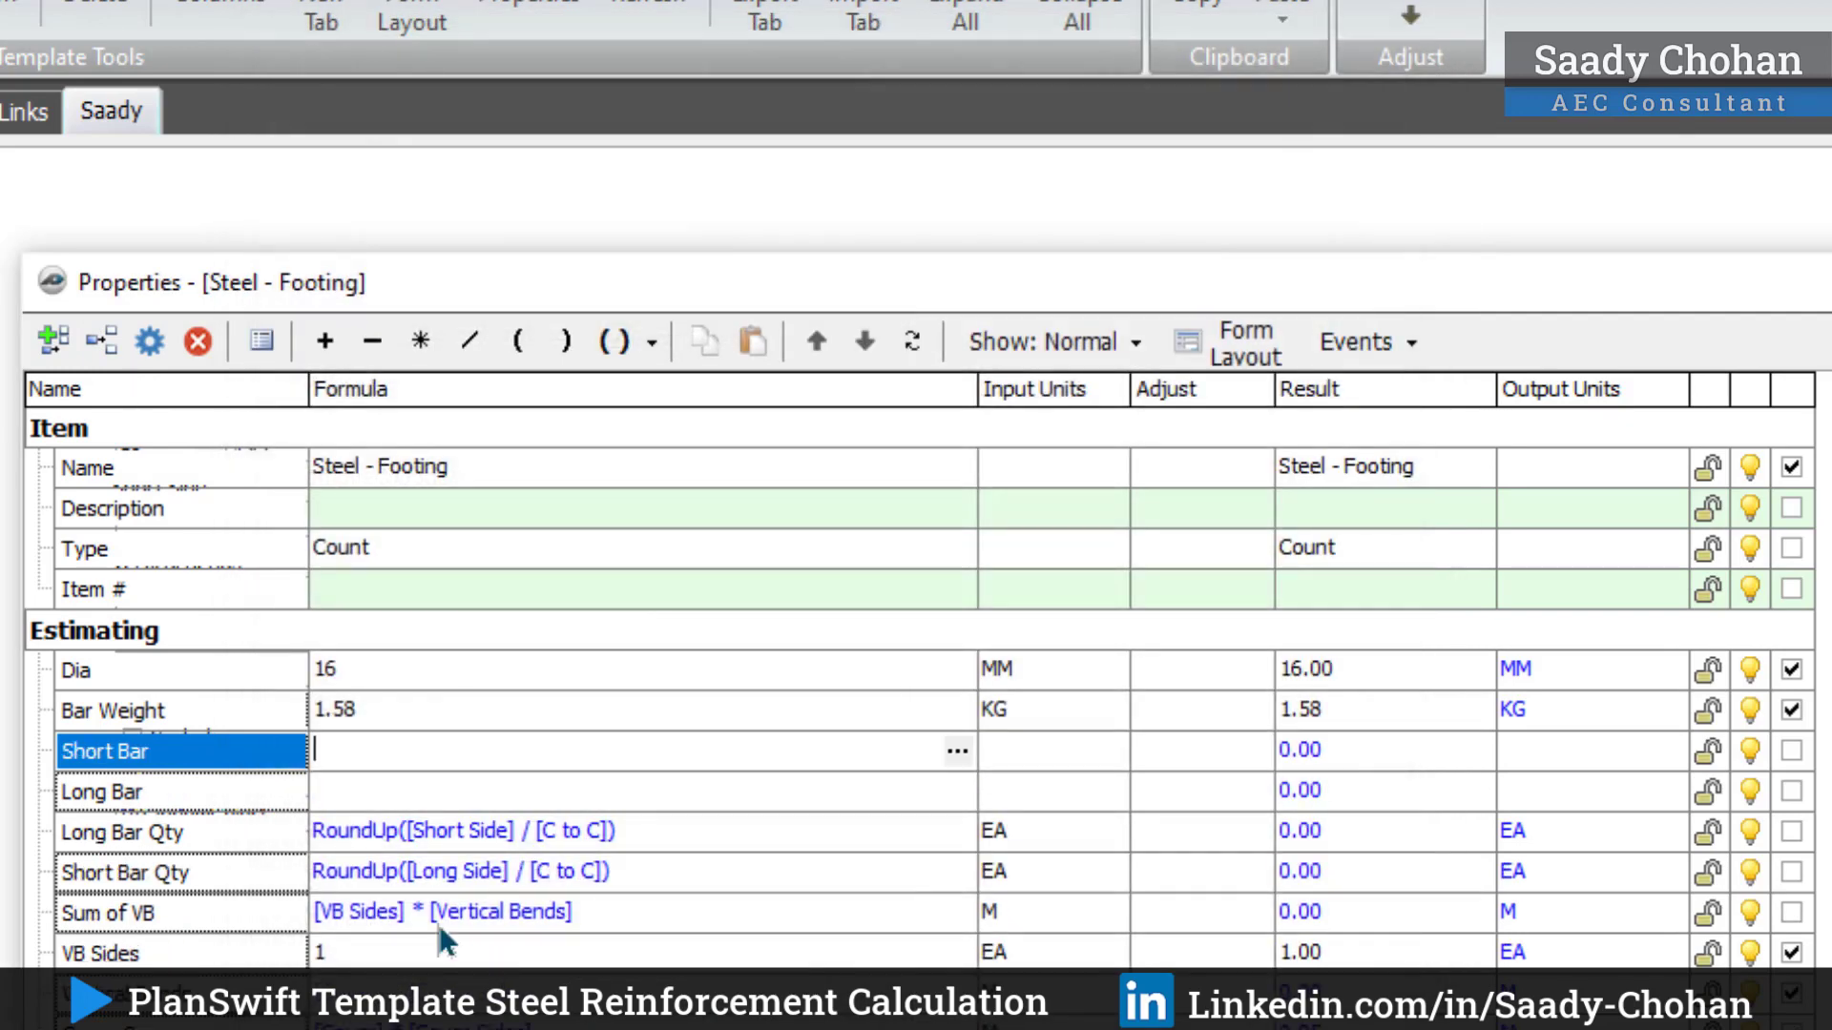
# Step: Set the Long Bar formula to ([Long Side] + [Sum of VB]) - [Cover Sum]
pyautogui.click(354, 790)
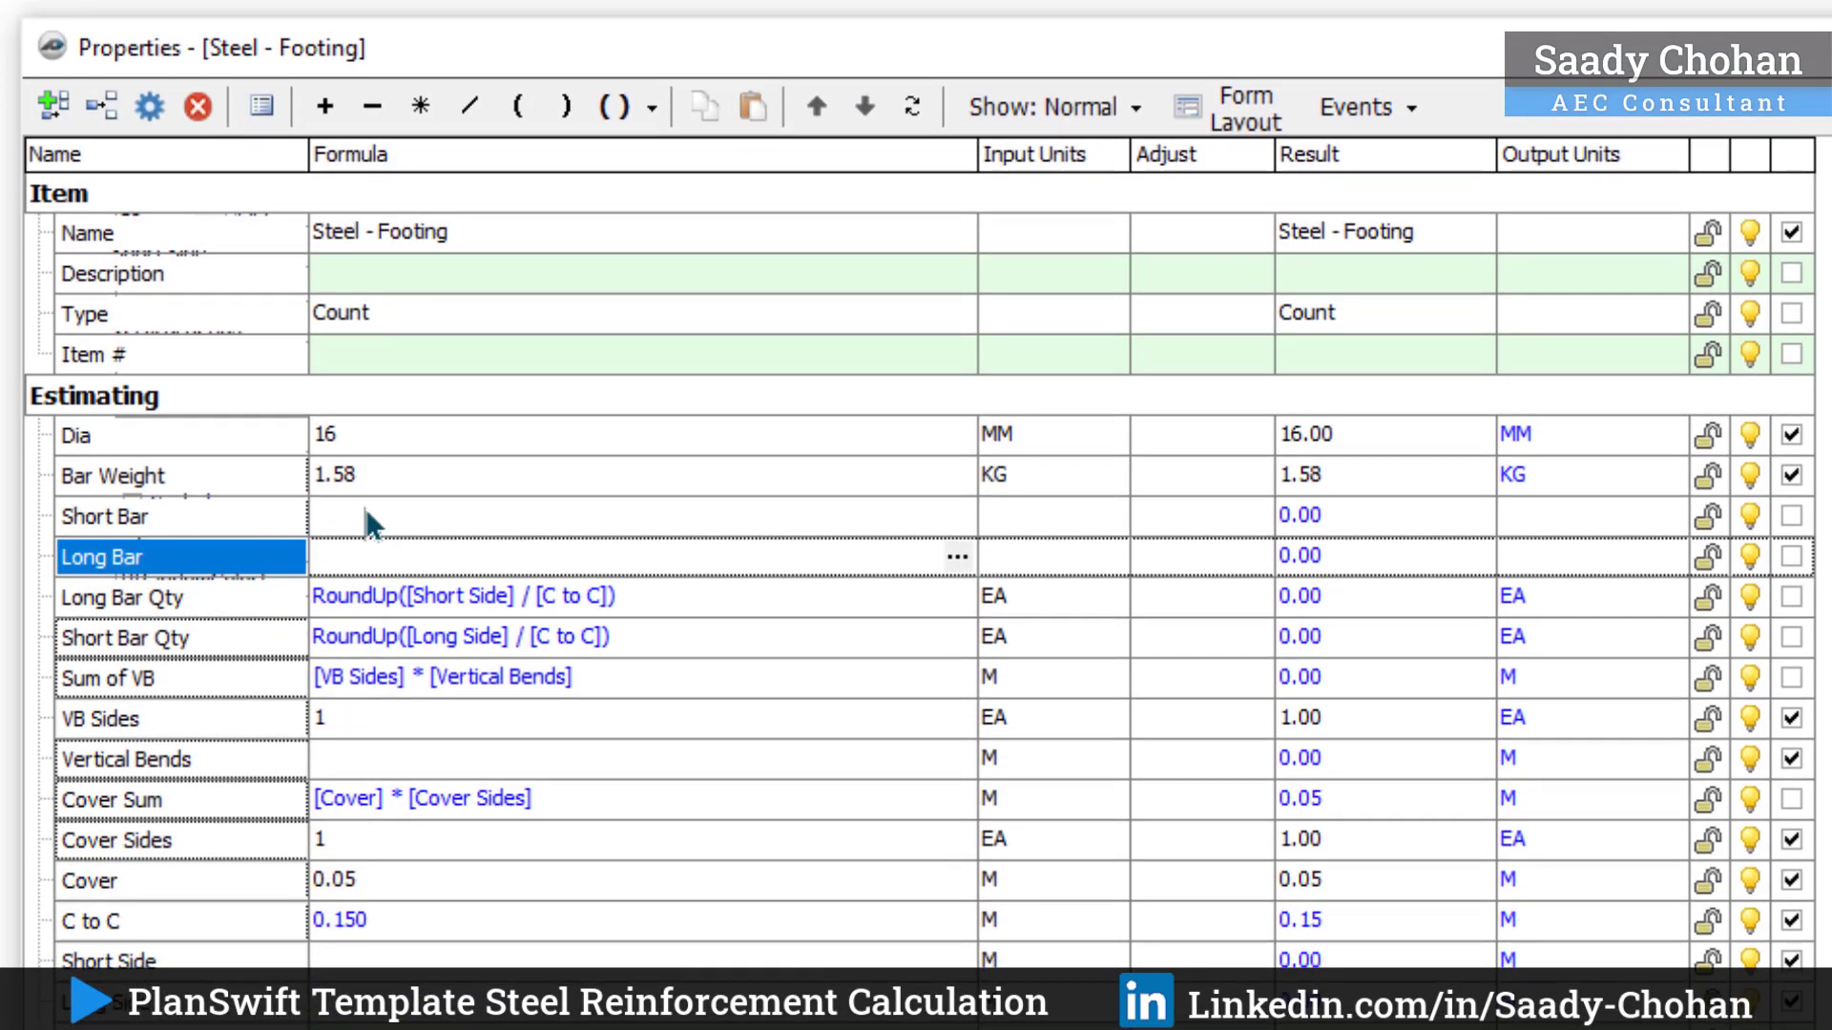
pyautogui.click(366, 521)
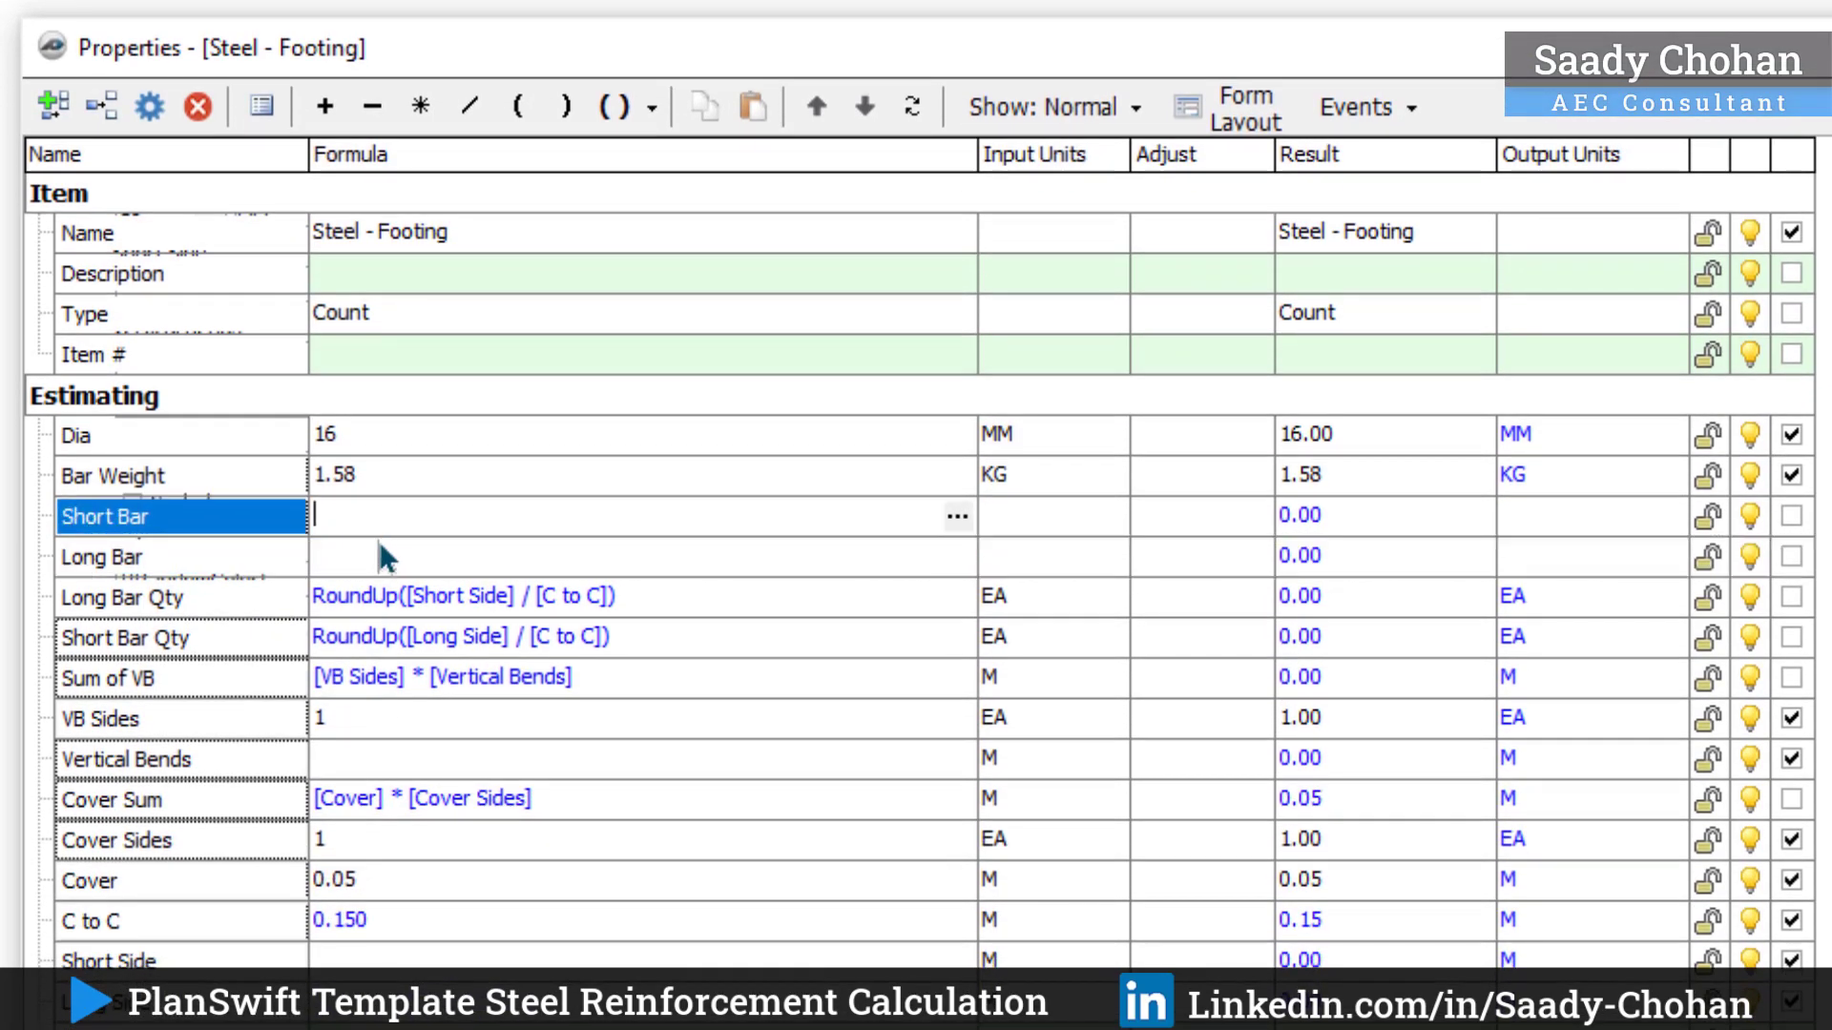
pyautogui.click(332, 568)
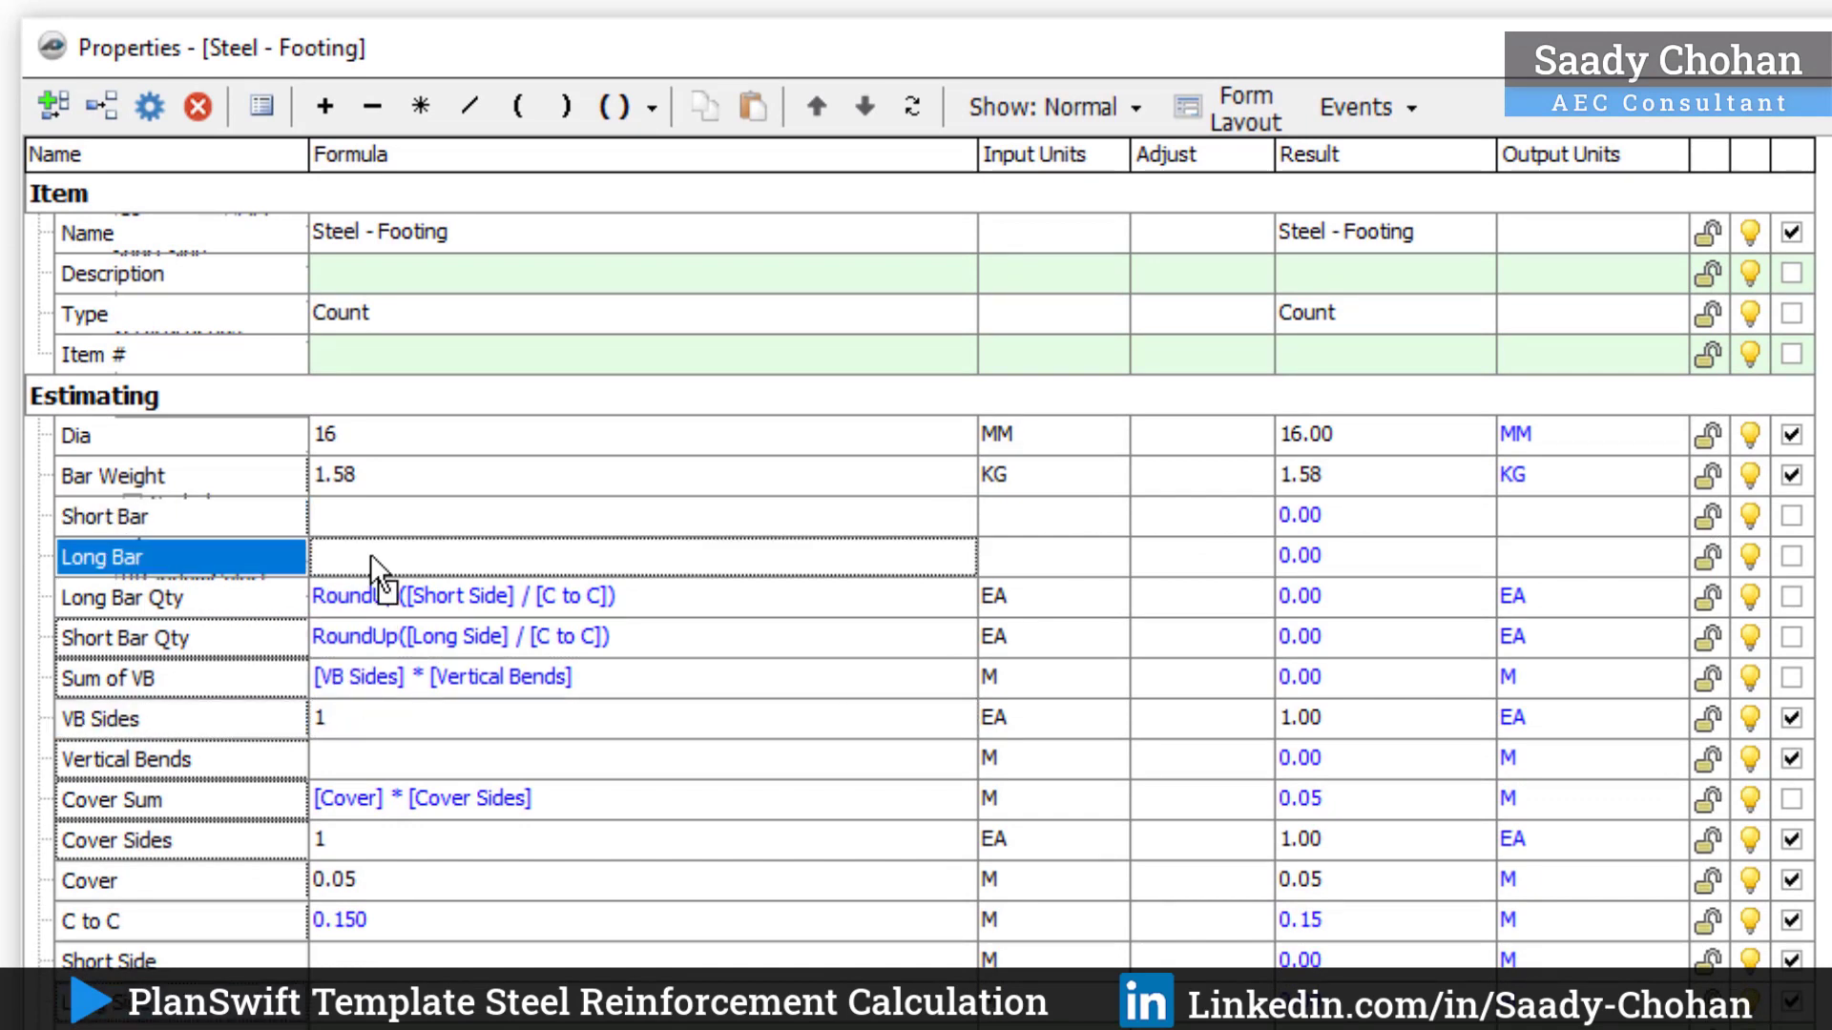
pyautogui.write('[Long Side]')
pyautogui.write('+')
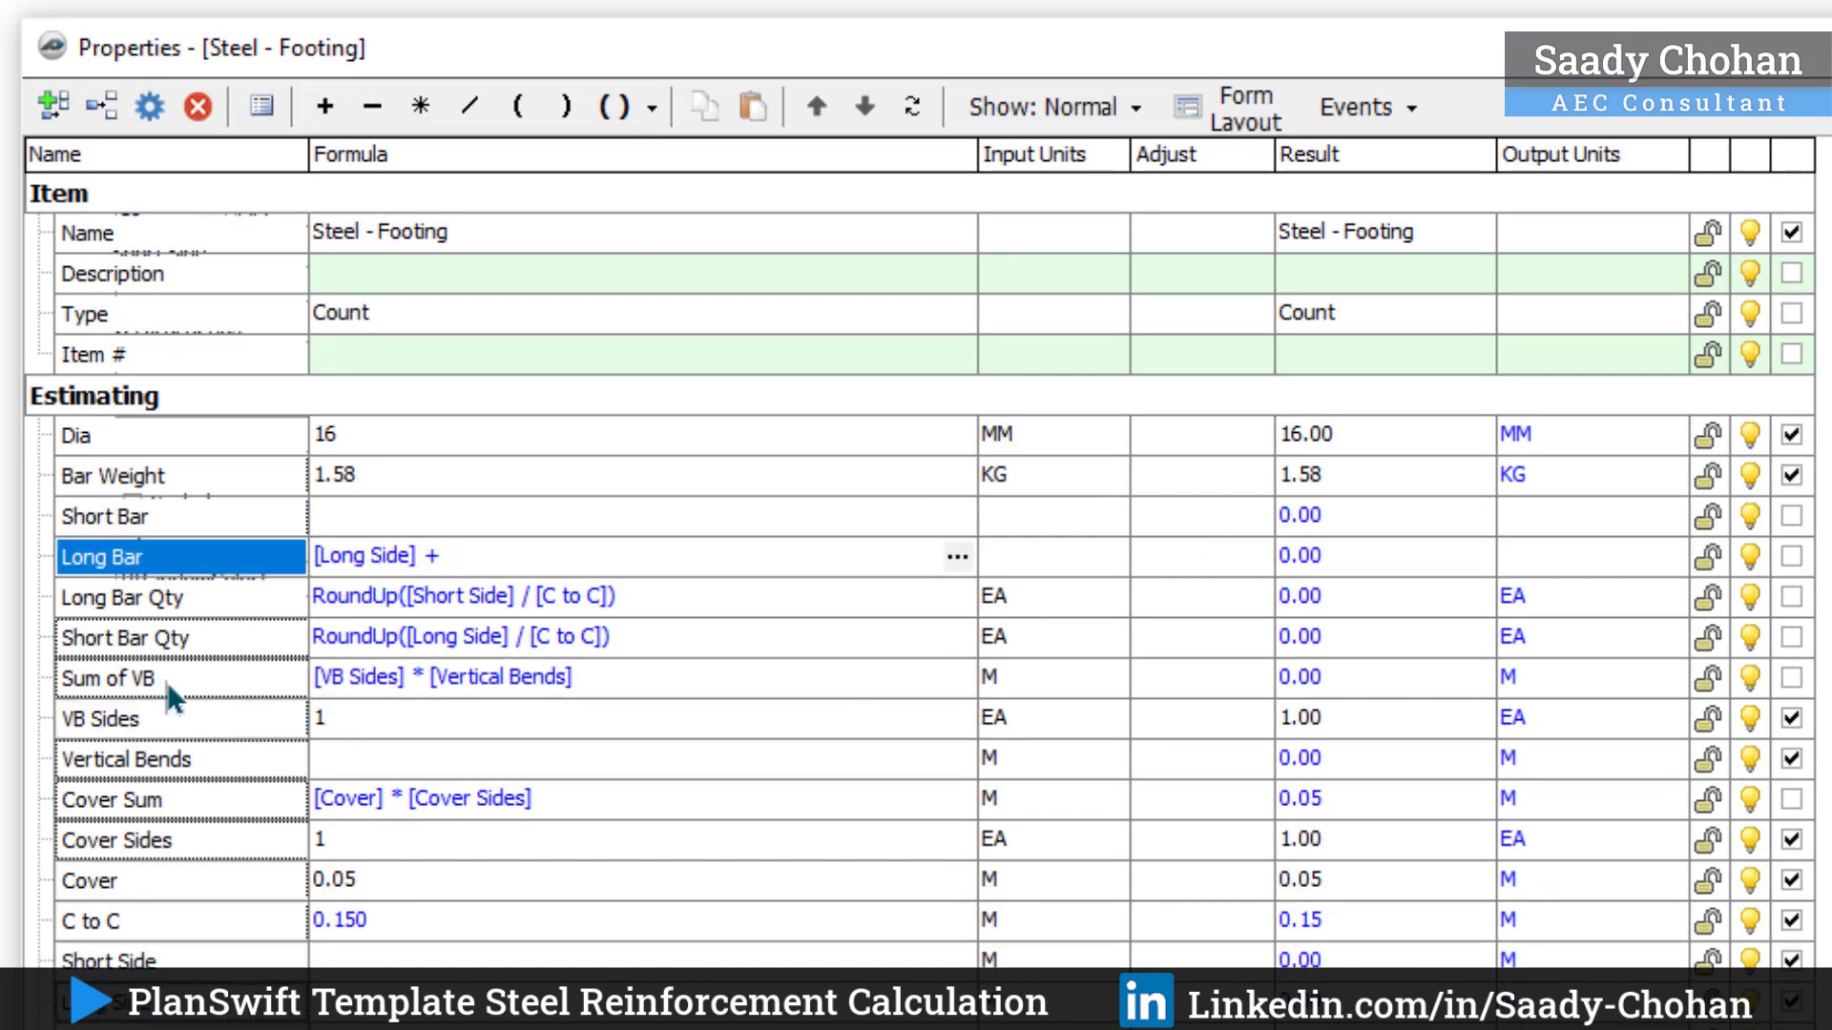
pyautogui.write('[Sum of VB]')
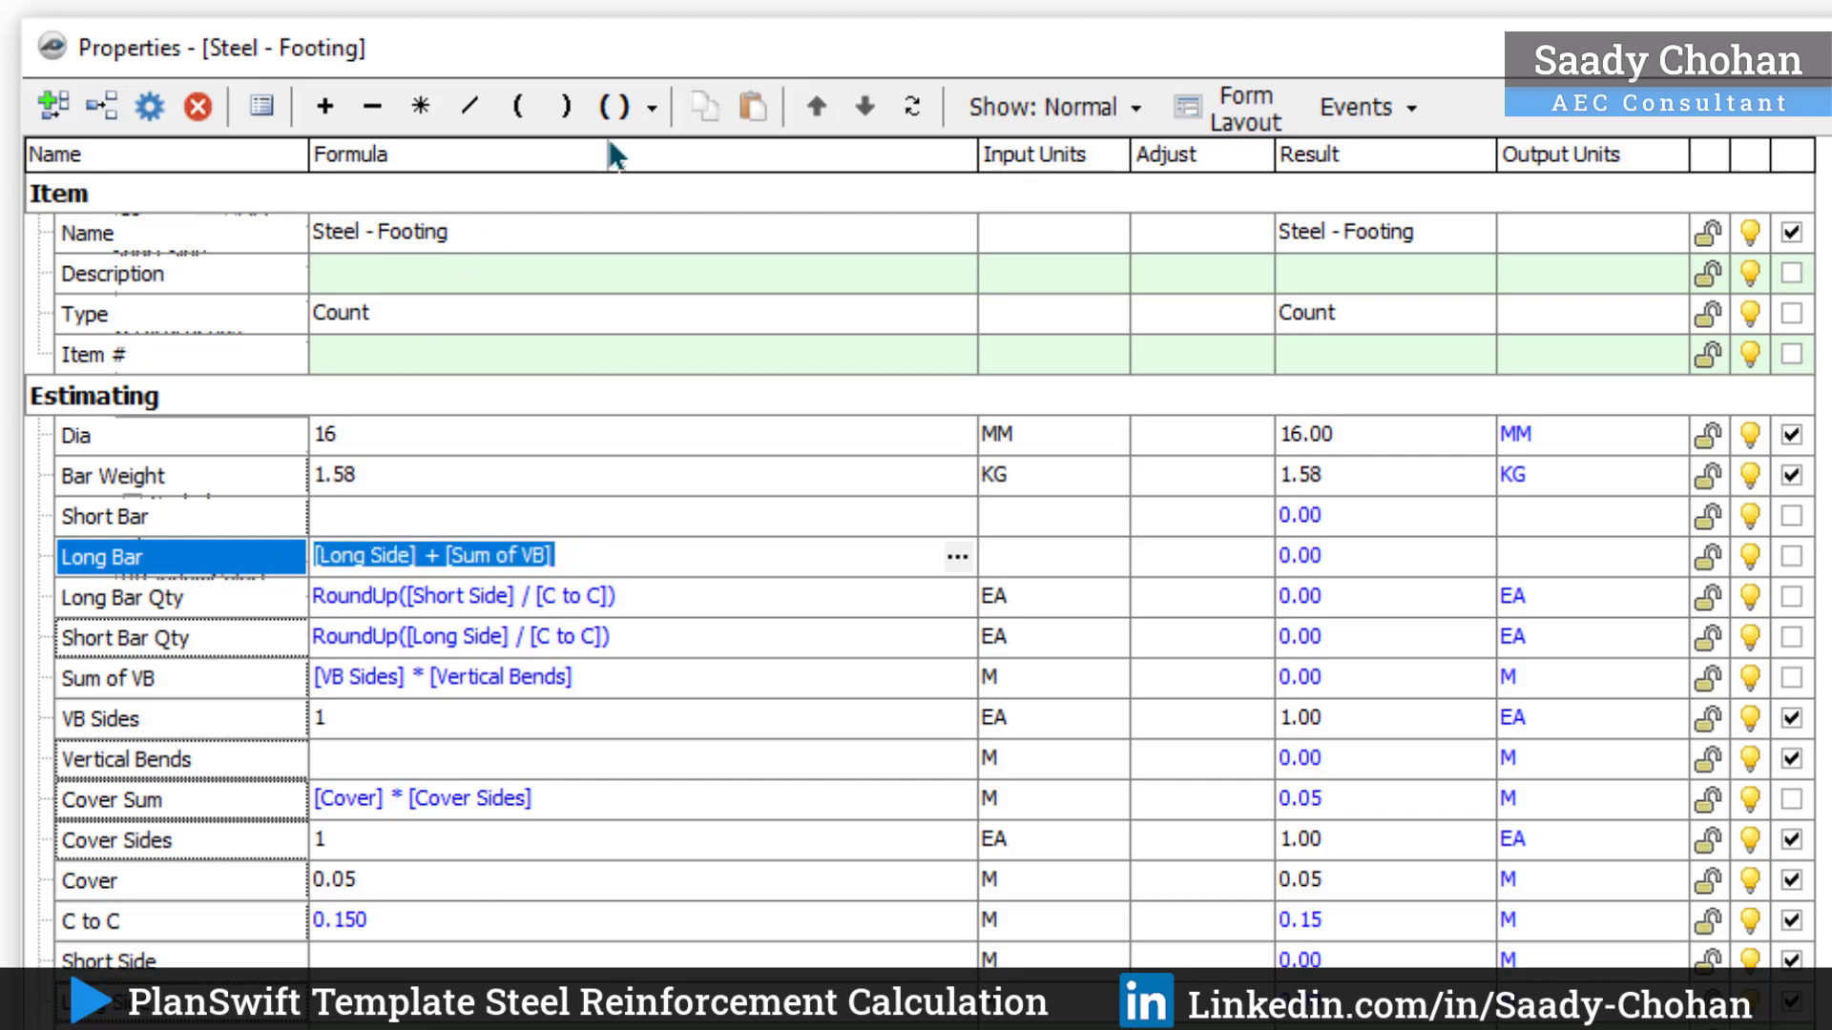
pyautogui.click(613, 107)
pyautogui.click(383, 113)
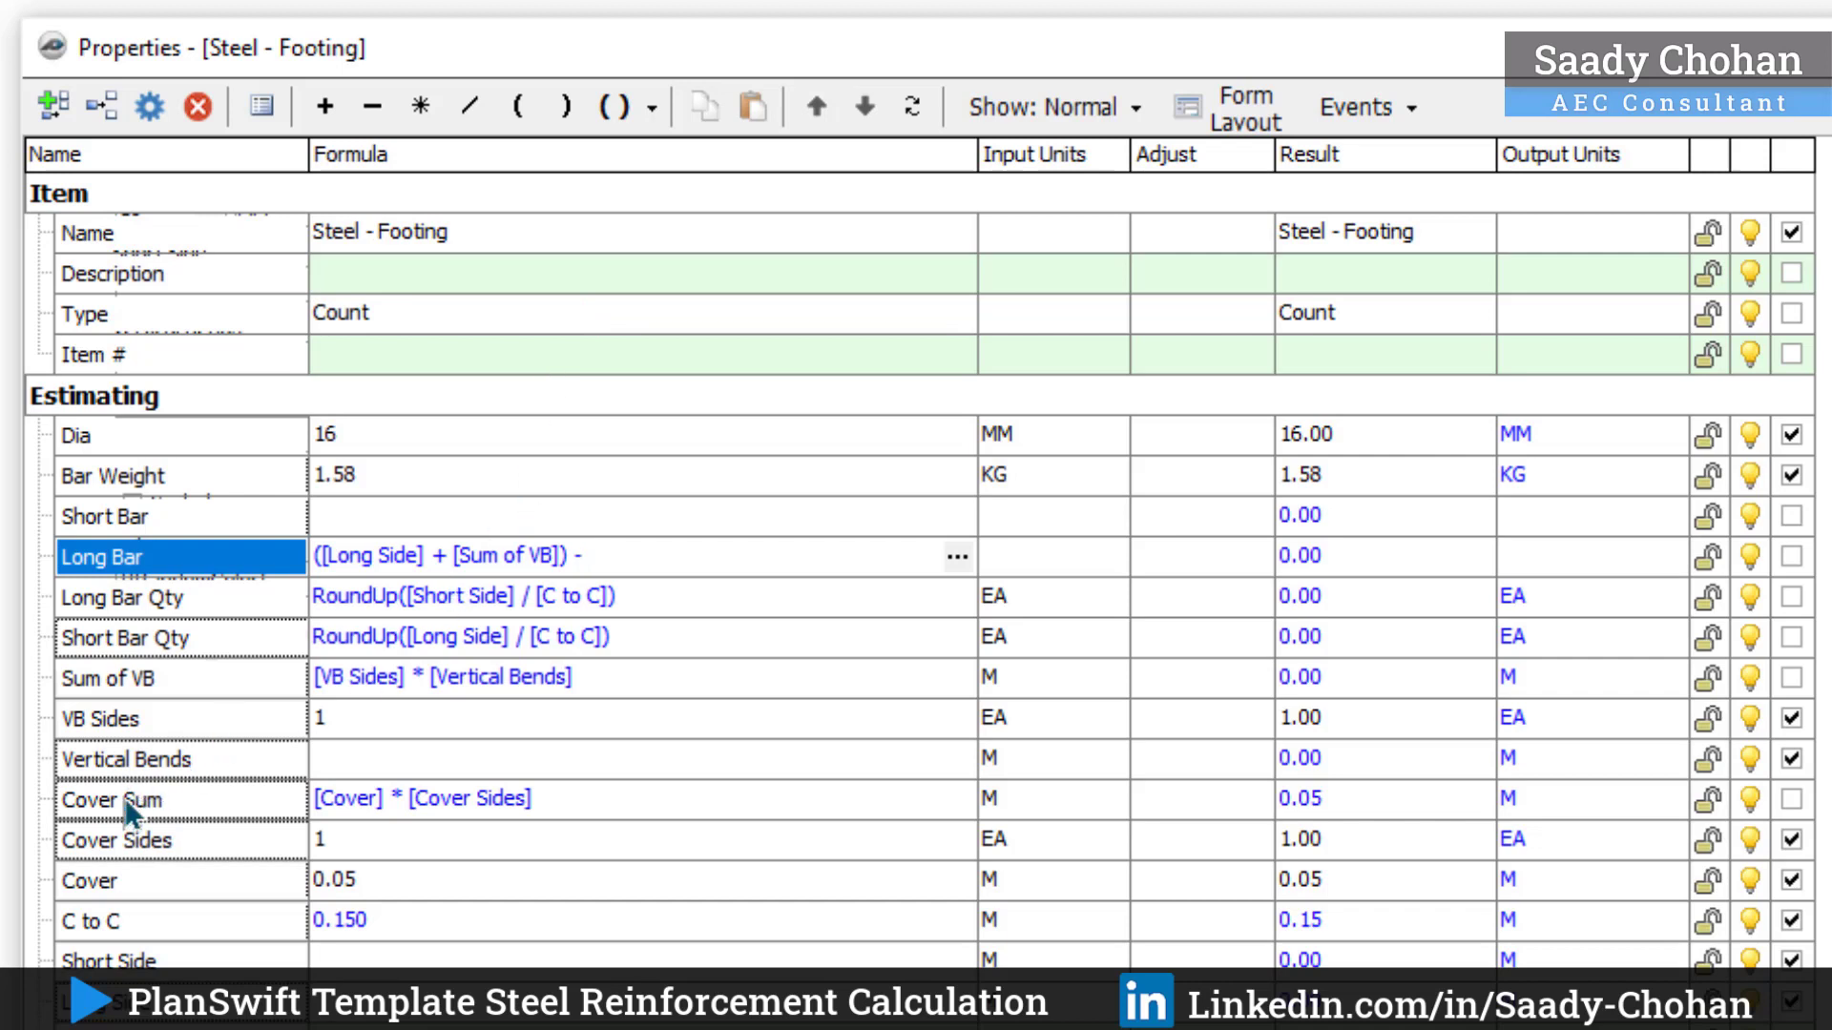
pyautogui.click(402, 674)
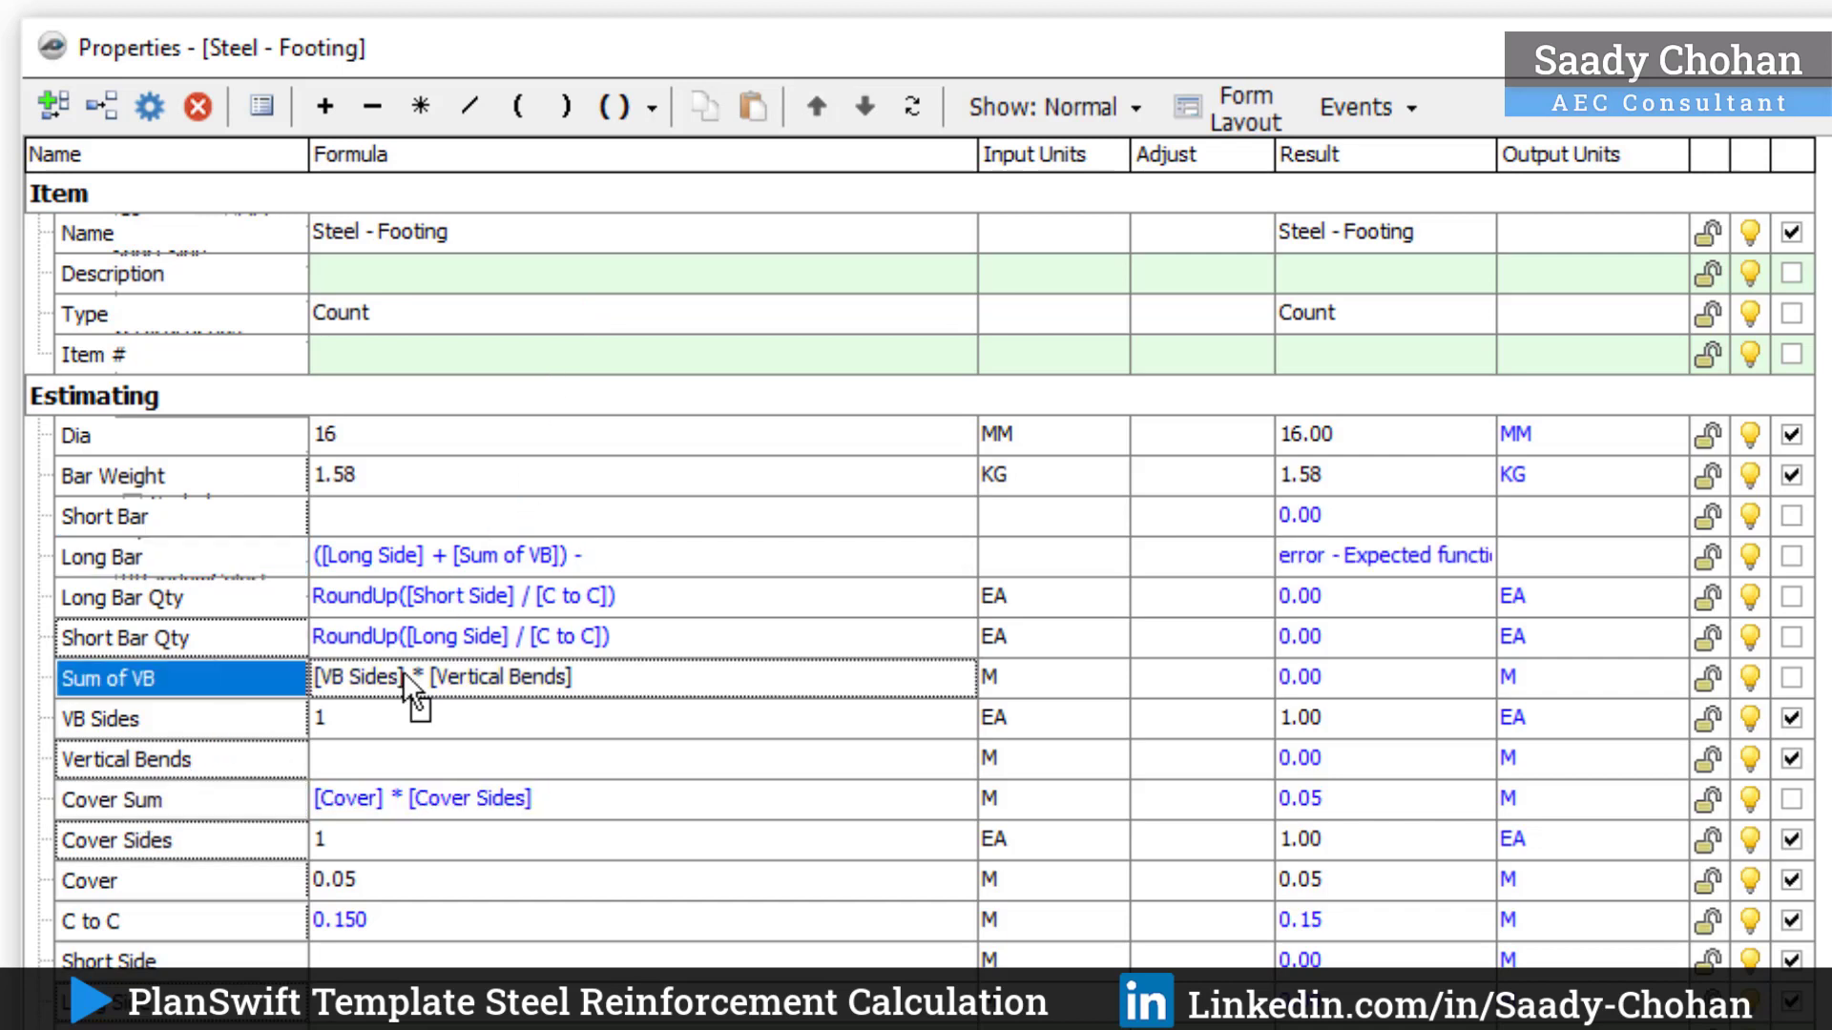
pyautogui.click(622, 566)
pyautogui.write('[Cover Sum]')
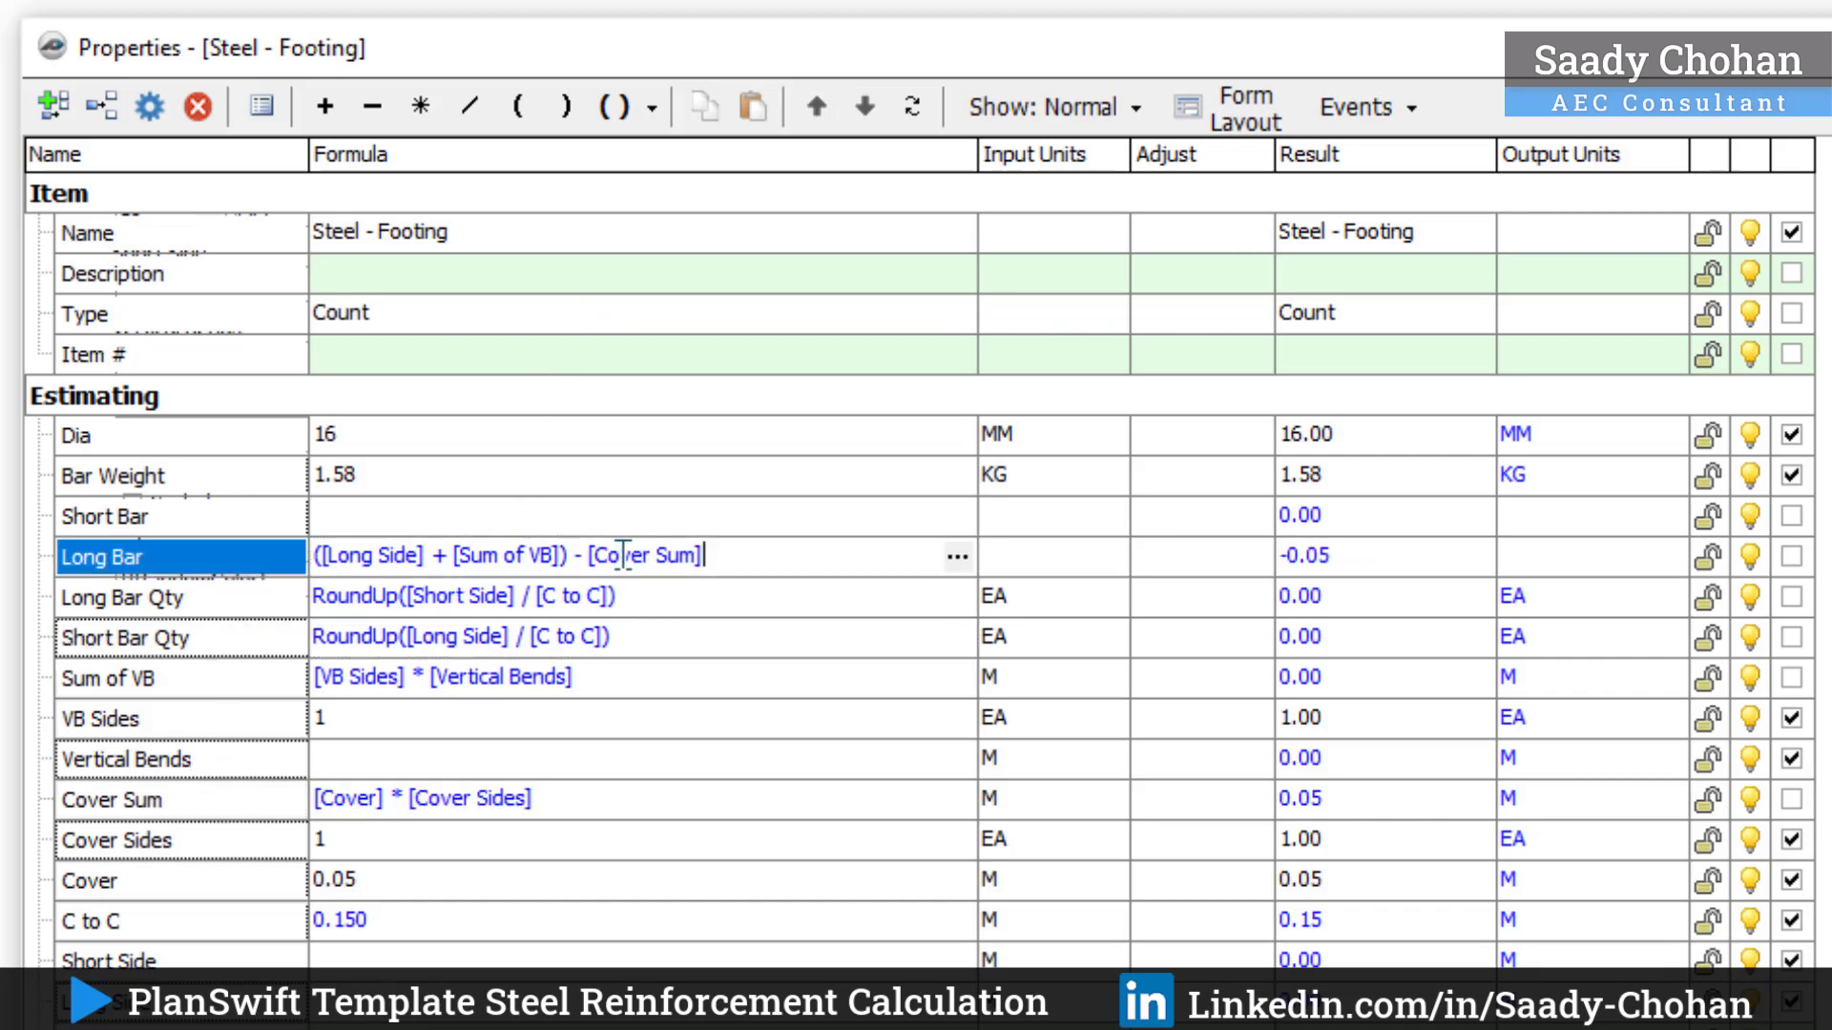
# Step: Set the Short Bar formula to ([Short Side] + [Sum of VB]) - [Cover Sum]
pyautogui.click(376, 517)
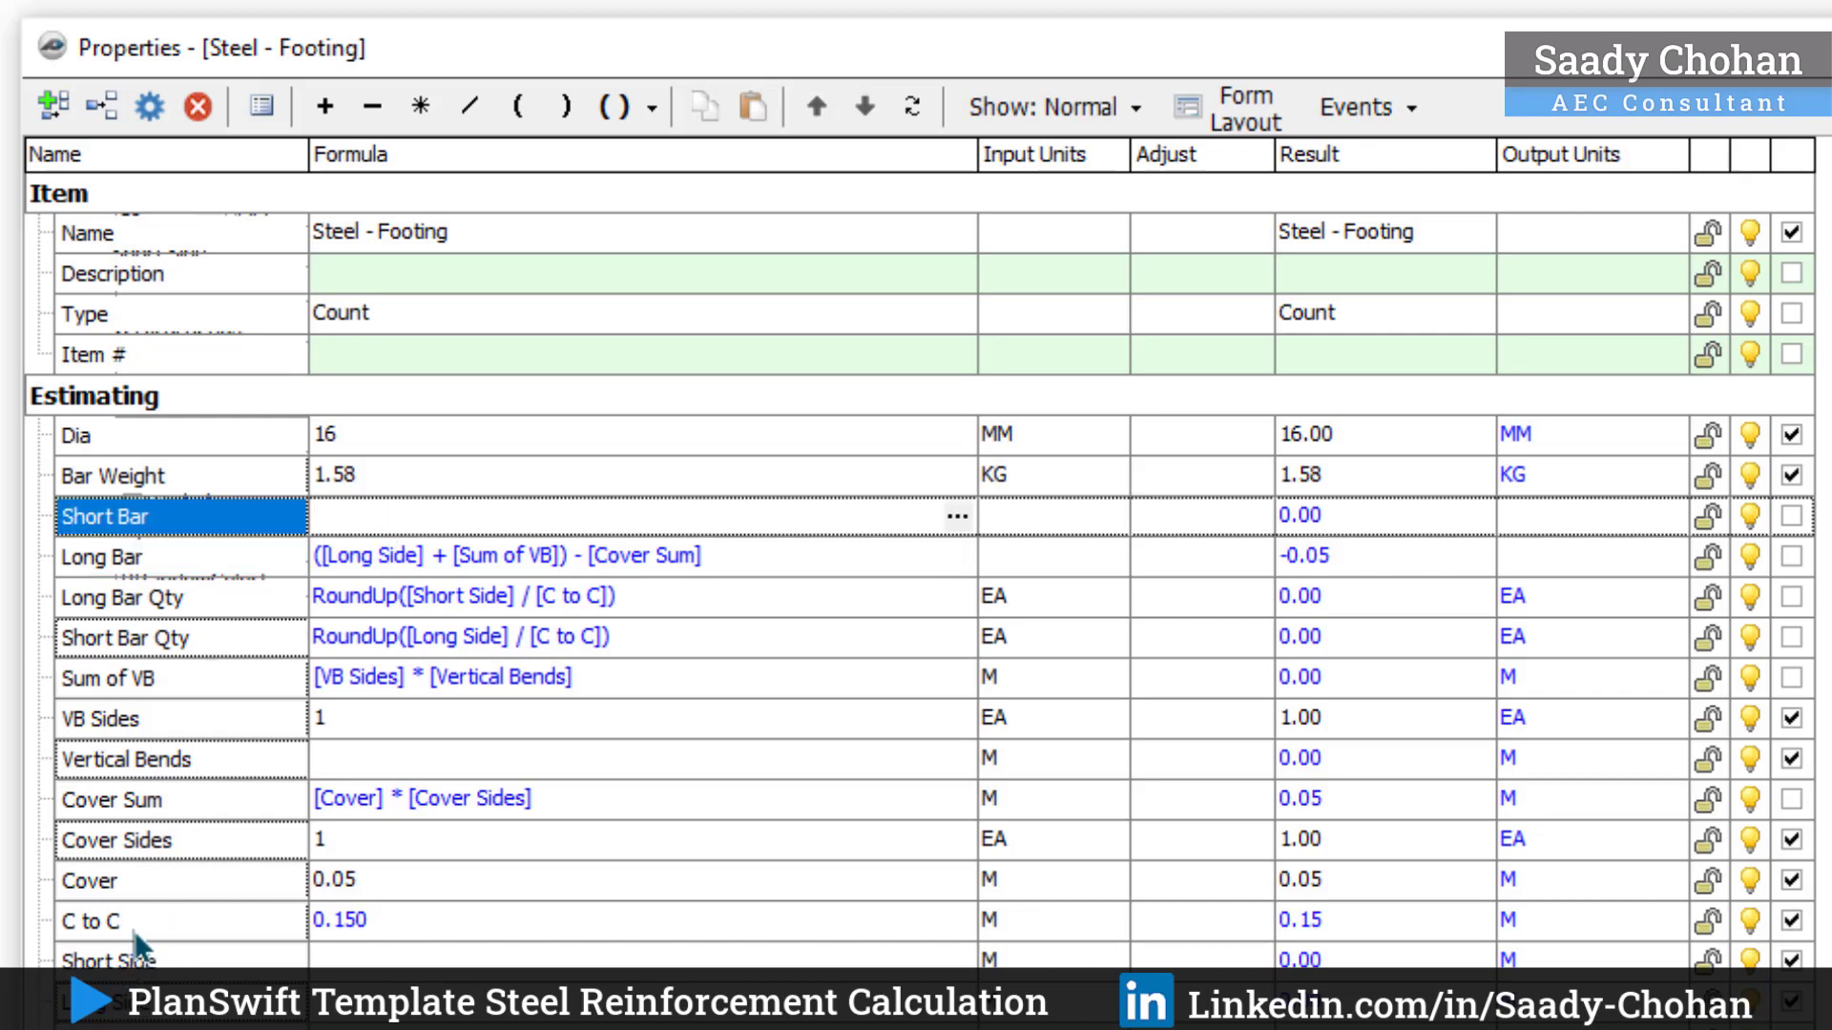
pyautogui.click(142, 962)
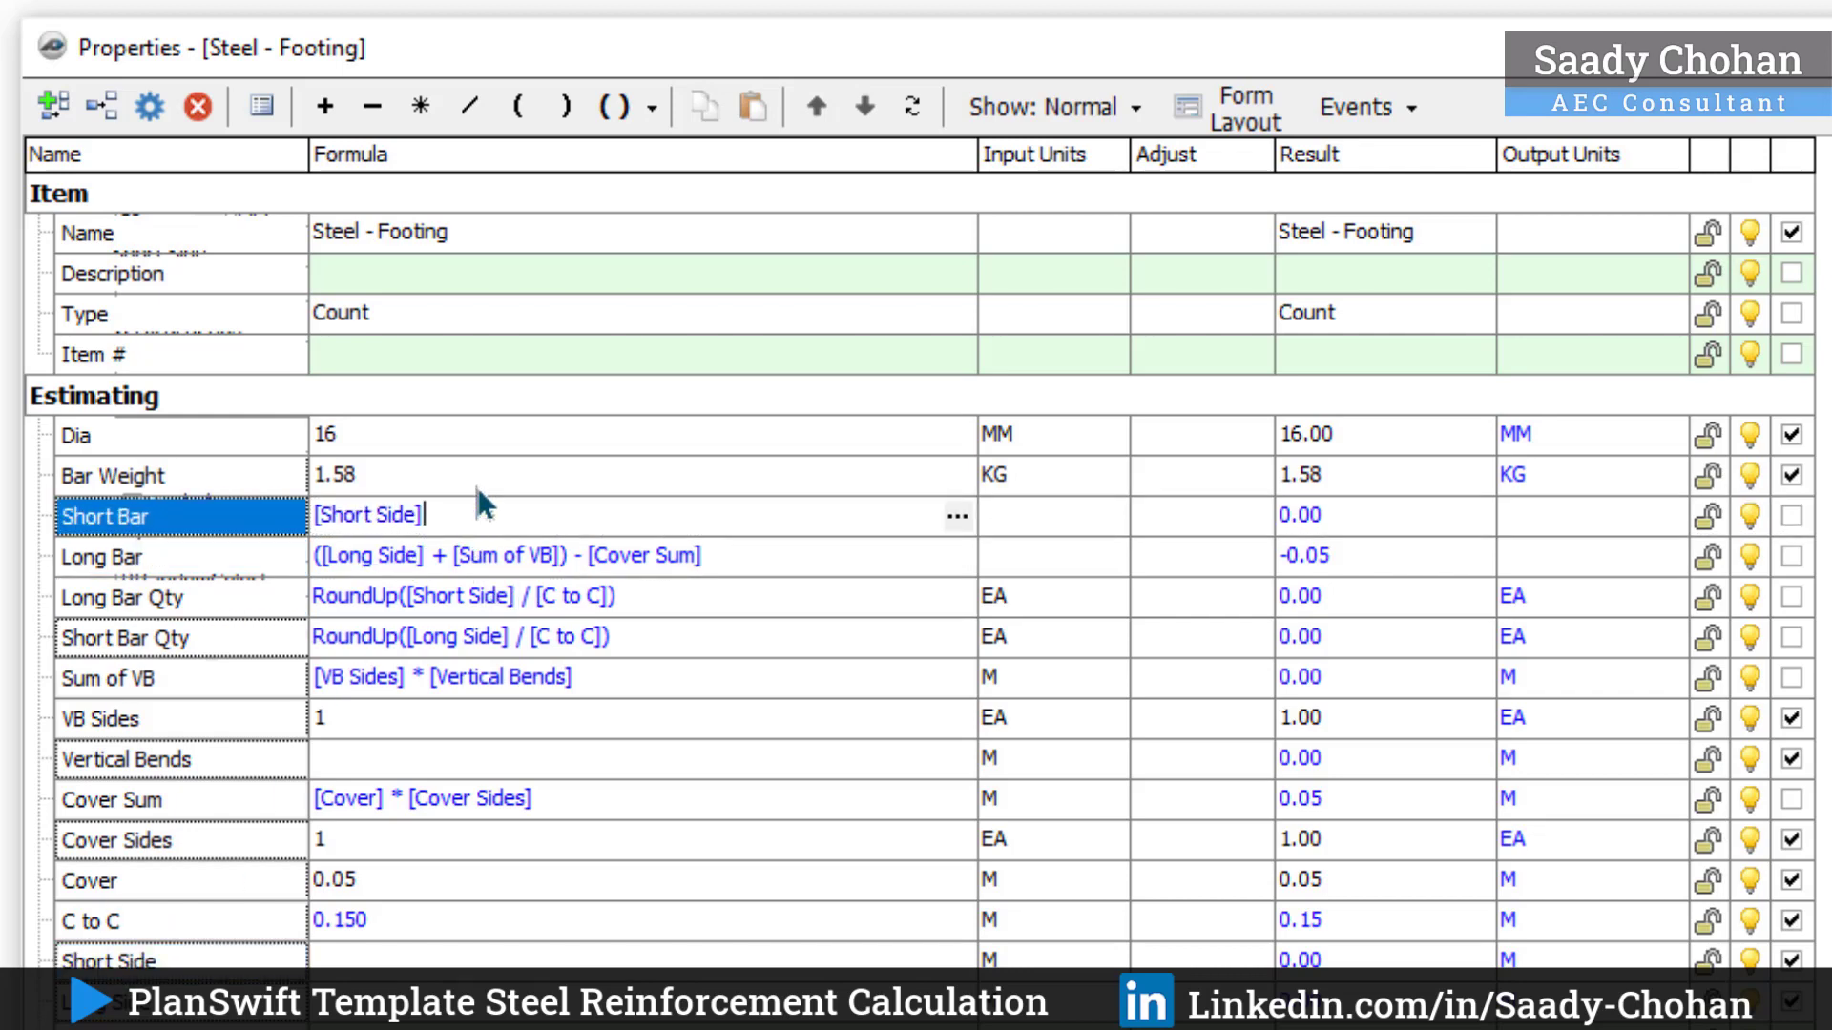
pyautogui.click(325, 107)
pyautogui.click(143, 678)
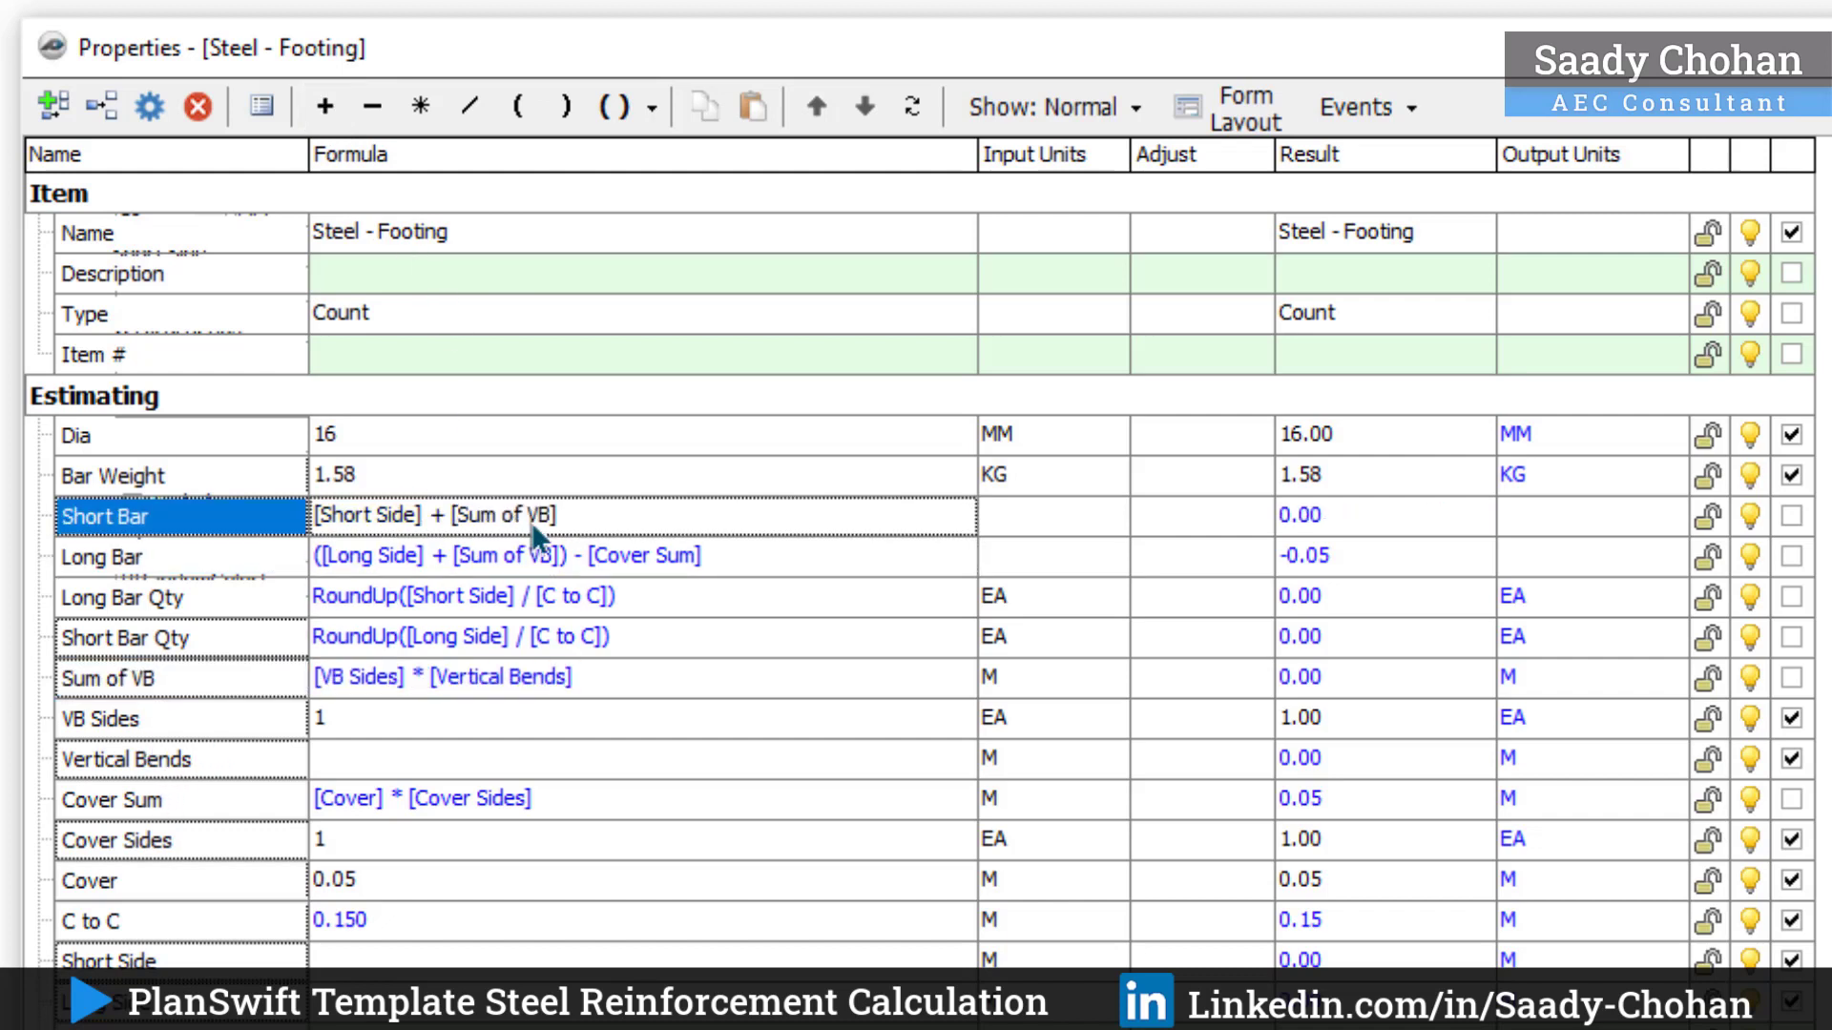
pyautogui.click(221, 520)
pyautogui.click(652, 107)
pyautogui.click(611, 155)
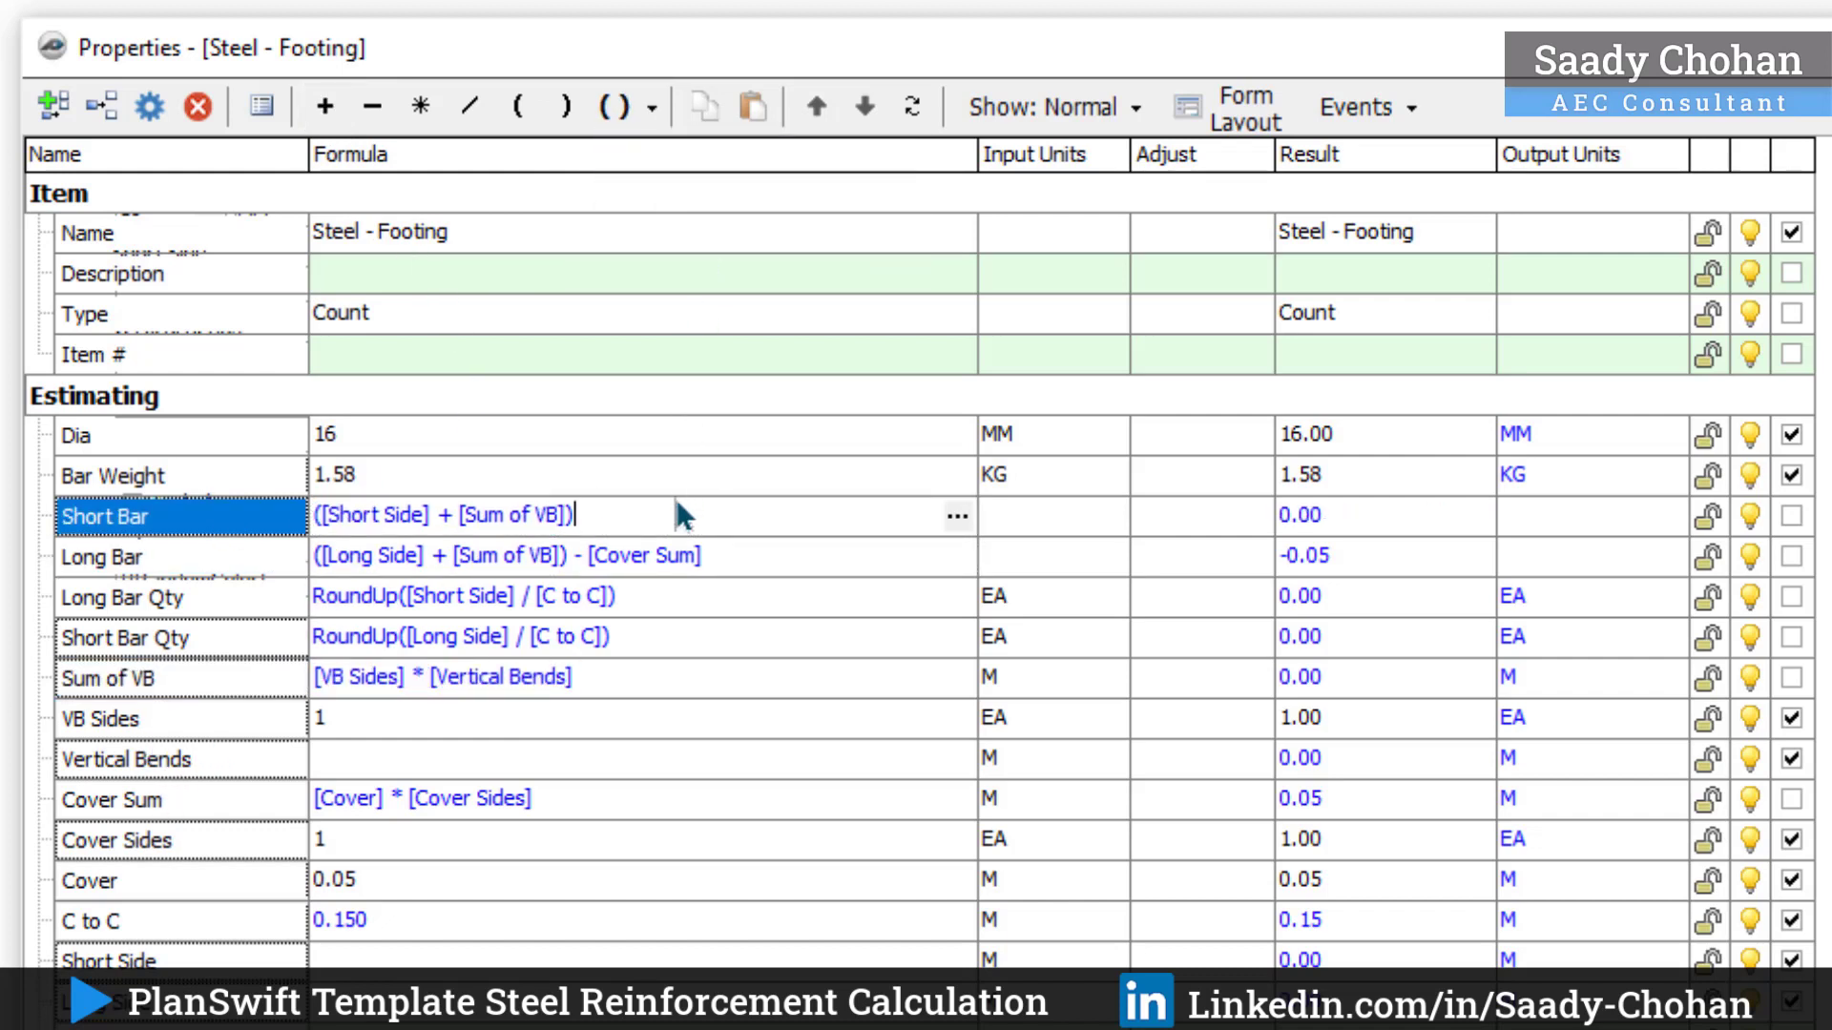
pyautogui.click(372, 107)
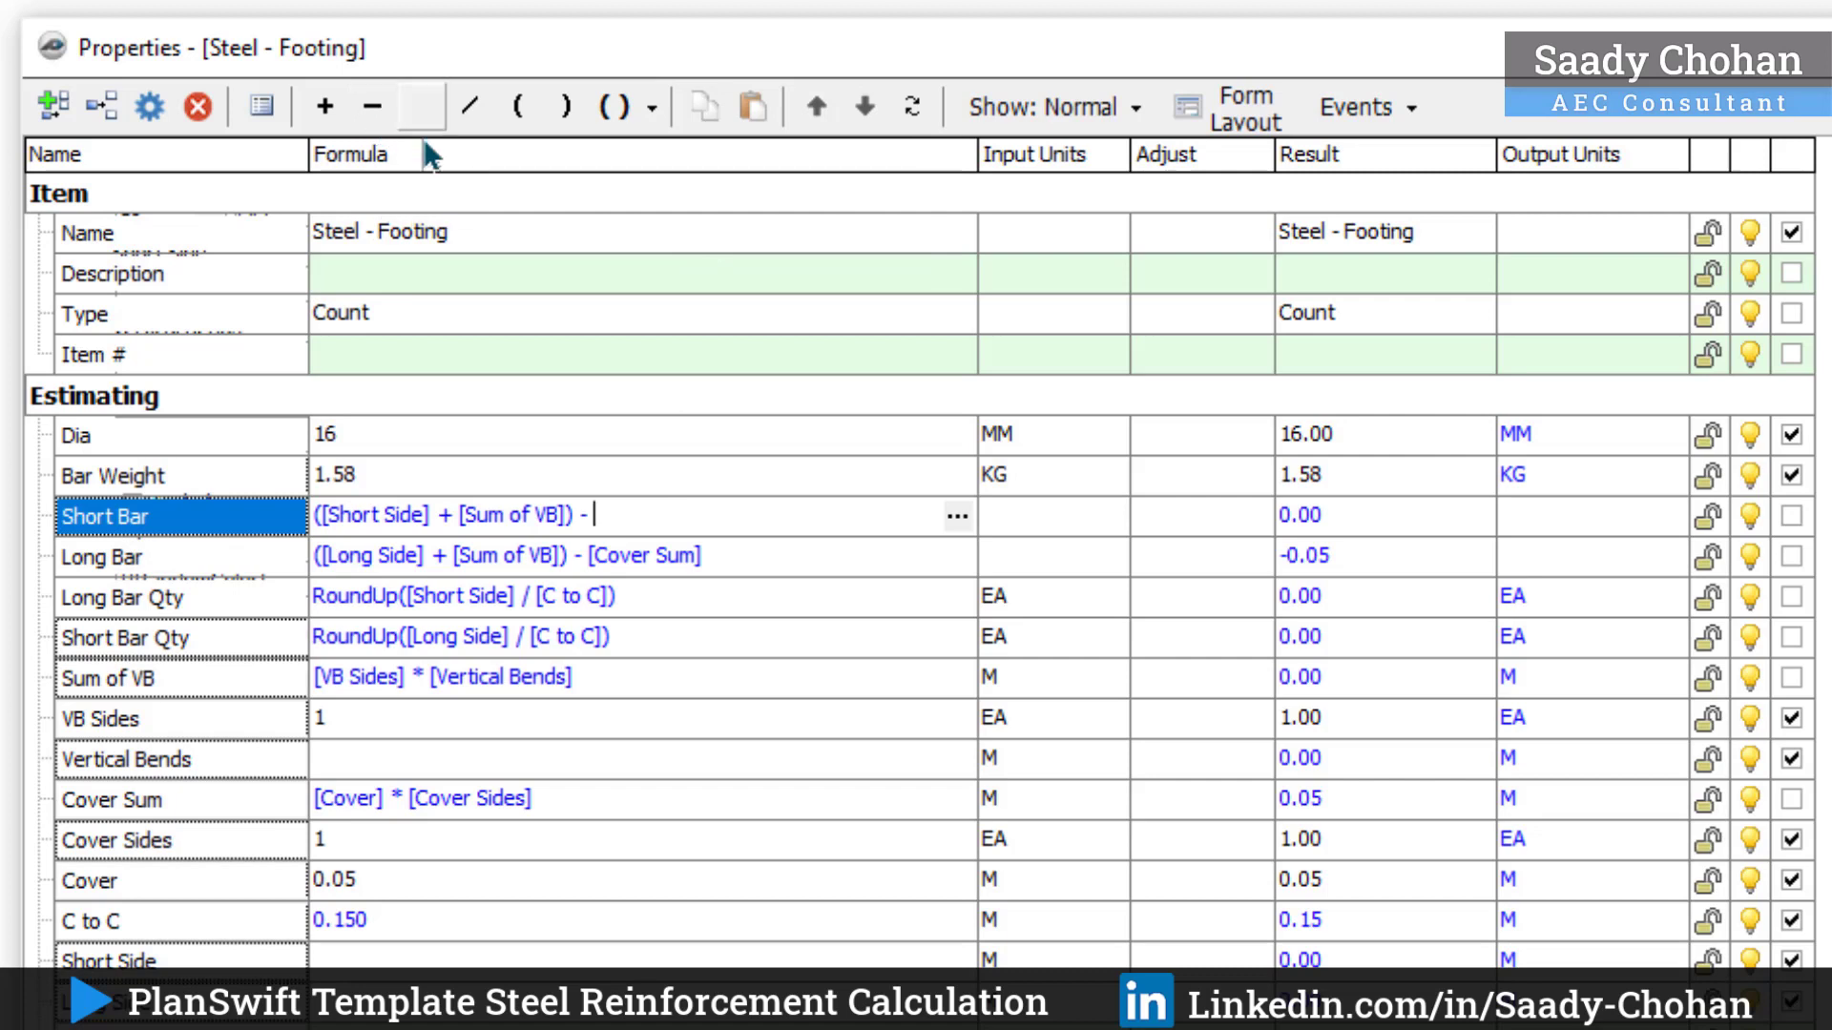
pyautogui.click(159, 792)
pyautogui.click(644, 525)
pyautogui.moveTo(644, 526); pyautogui.dragTo(653, 532)
pyautogui.click(439, 523)
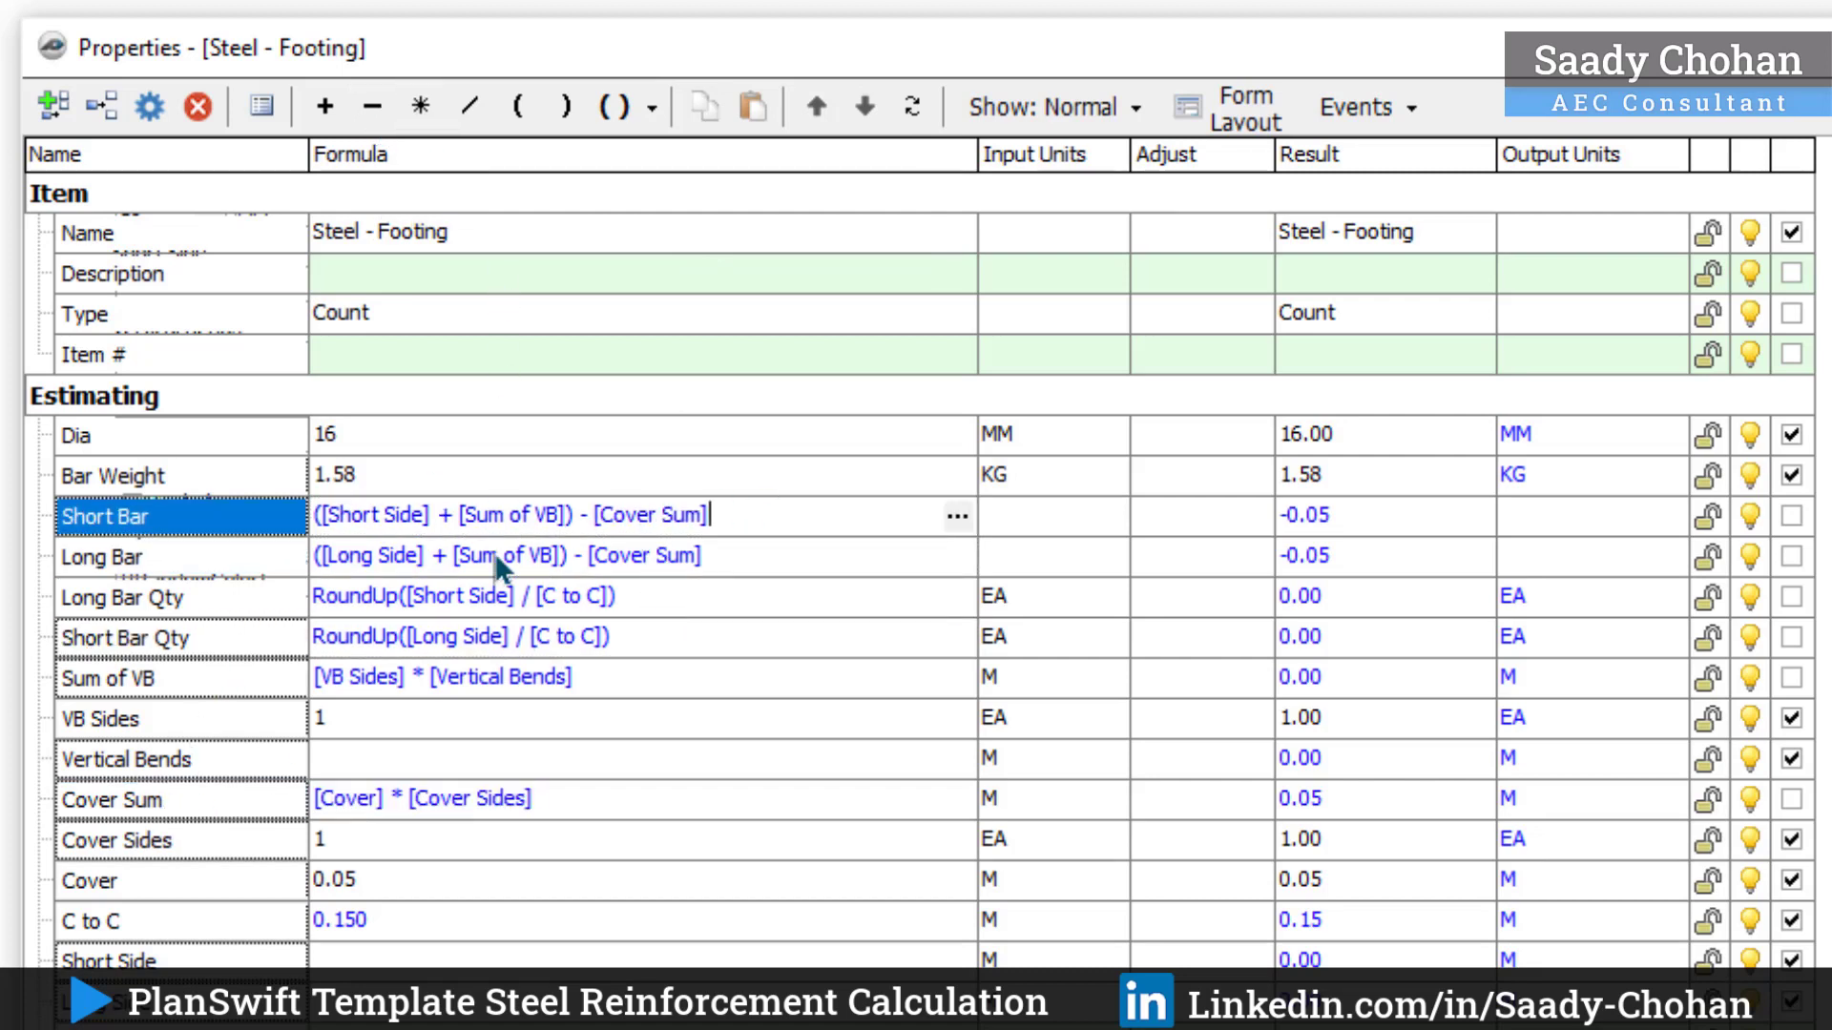
# Step: Set the input units of both the Short Bar and Long Bar properties to M
pyautogui.click(1104, 519)
pyautogui.click(1108, 516)
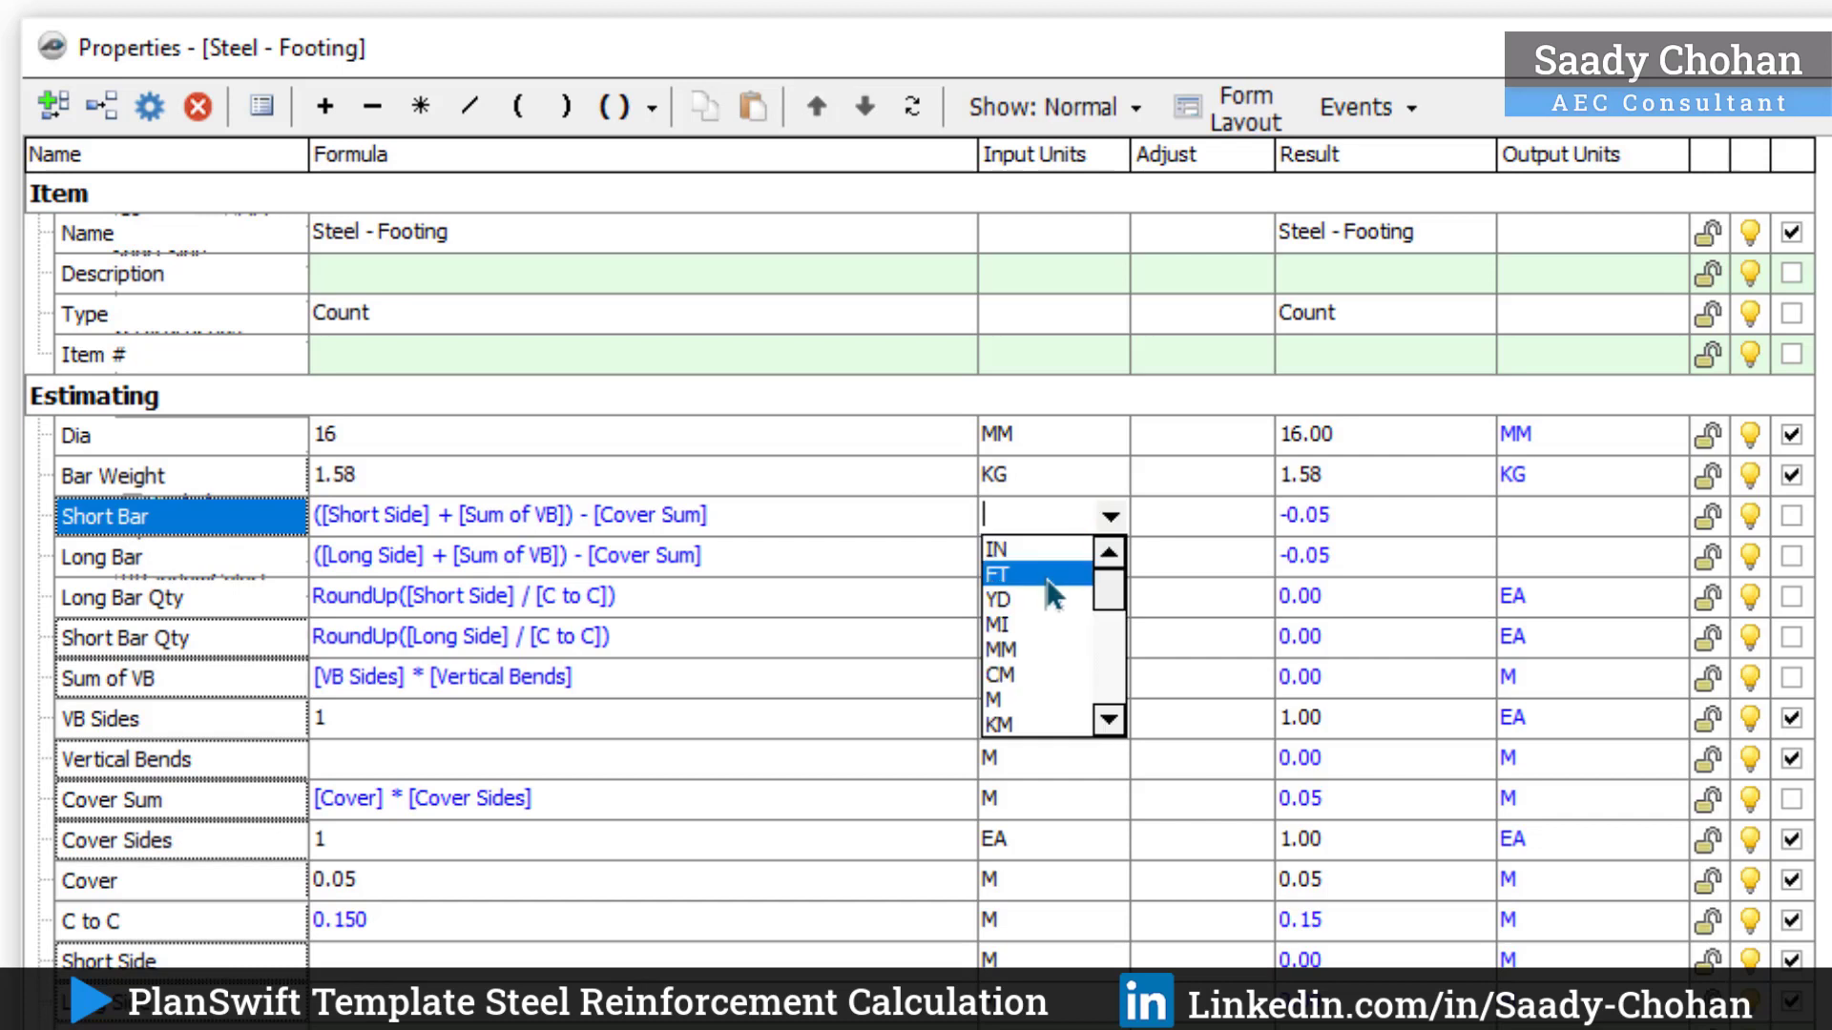
pyautogui.click(1019, 706)
pyautogui.click(1107, 561)
pyautogui.click(1111, 558)
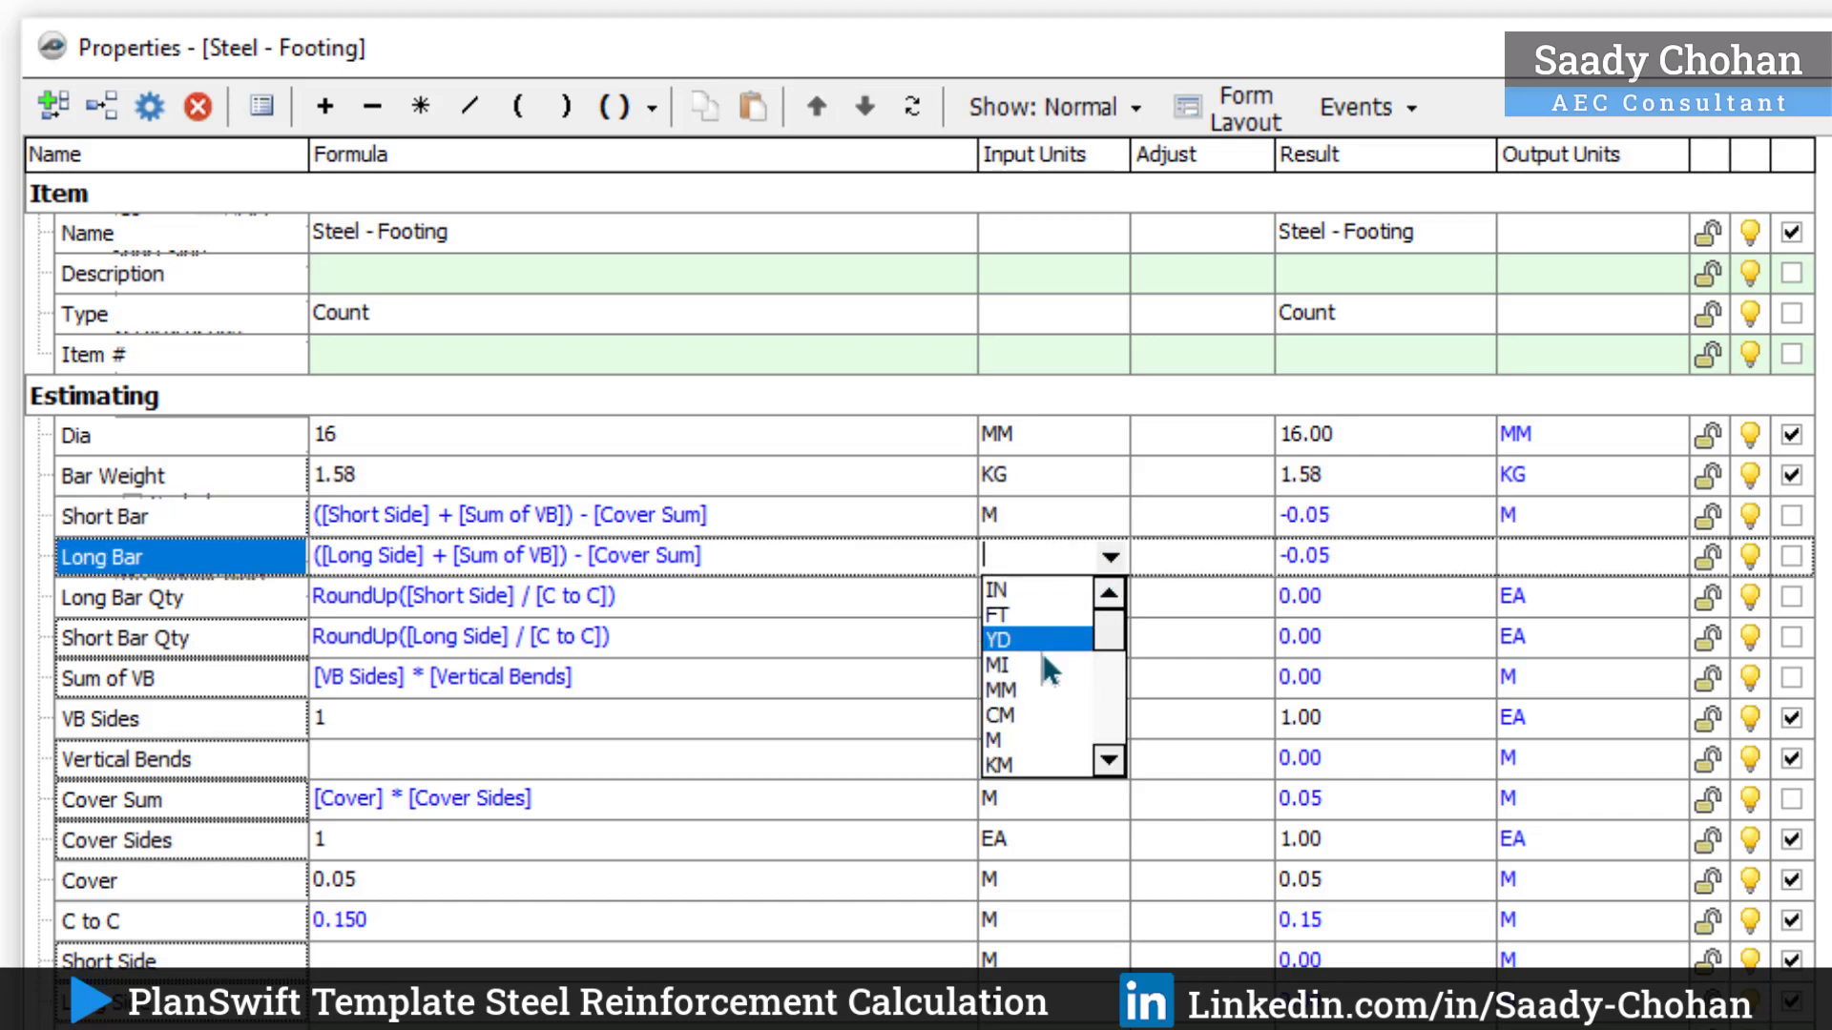
pyautogui.click(1026, 741)
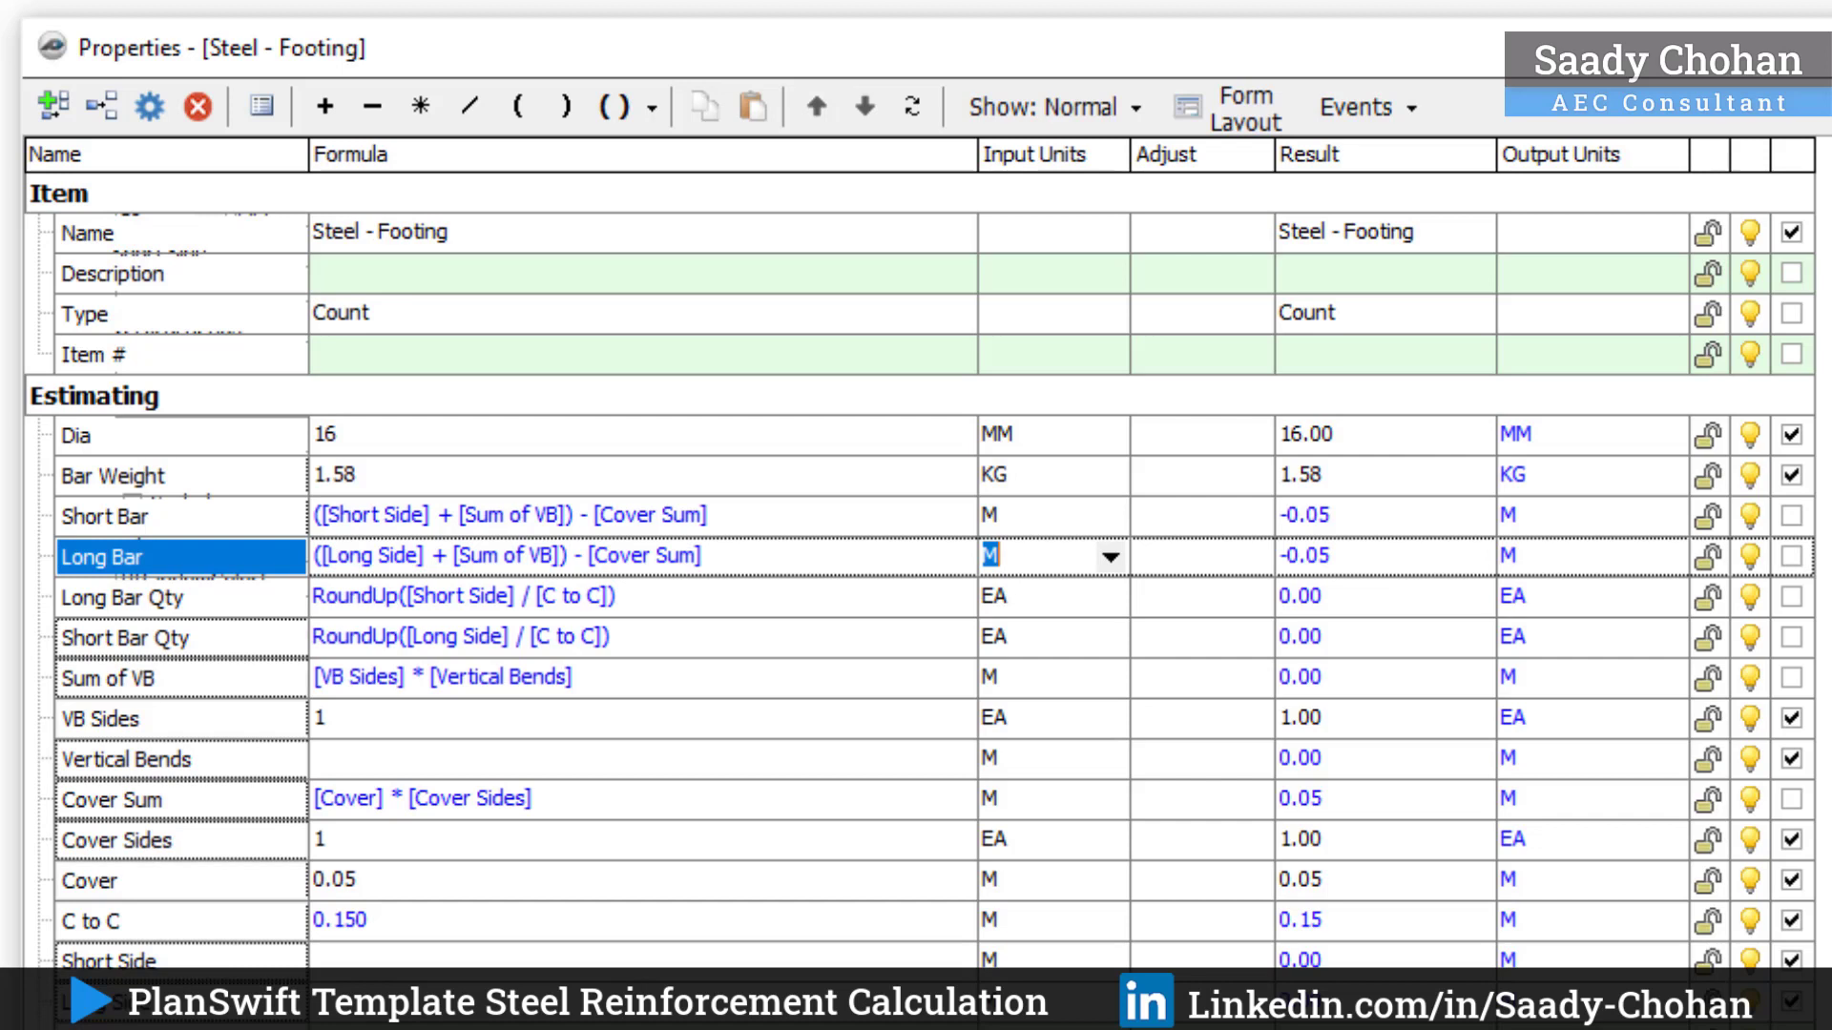
# Step: Move the Qty property up to the first position in the Estimating group, directly above Dia
pyautogui.click(372, 1028)
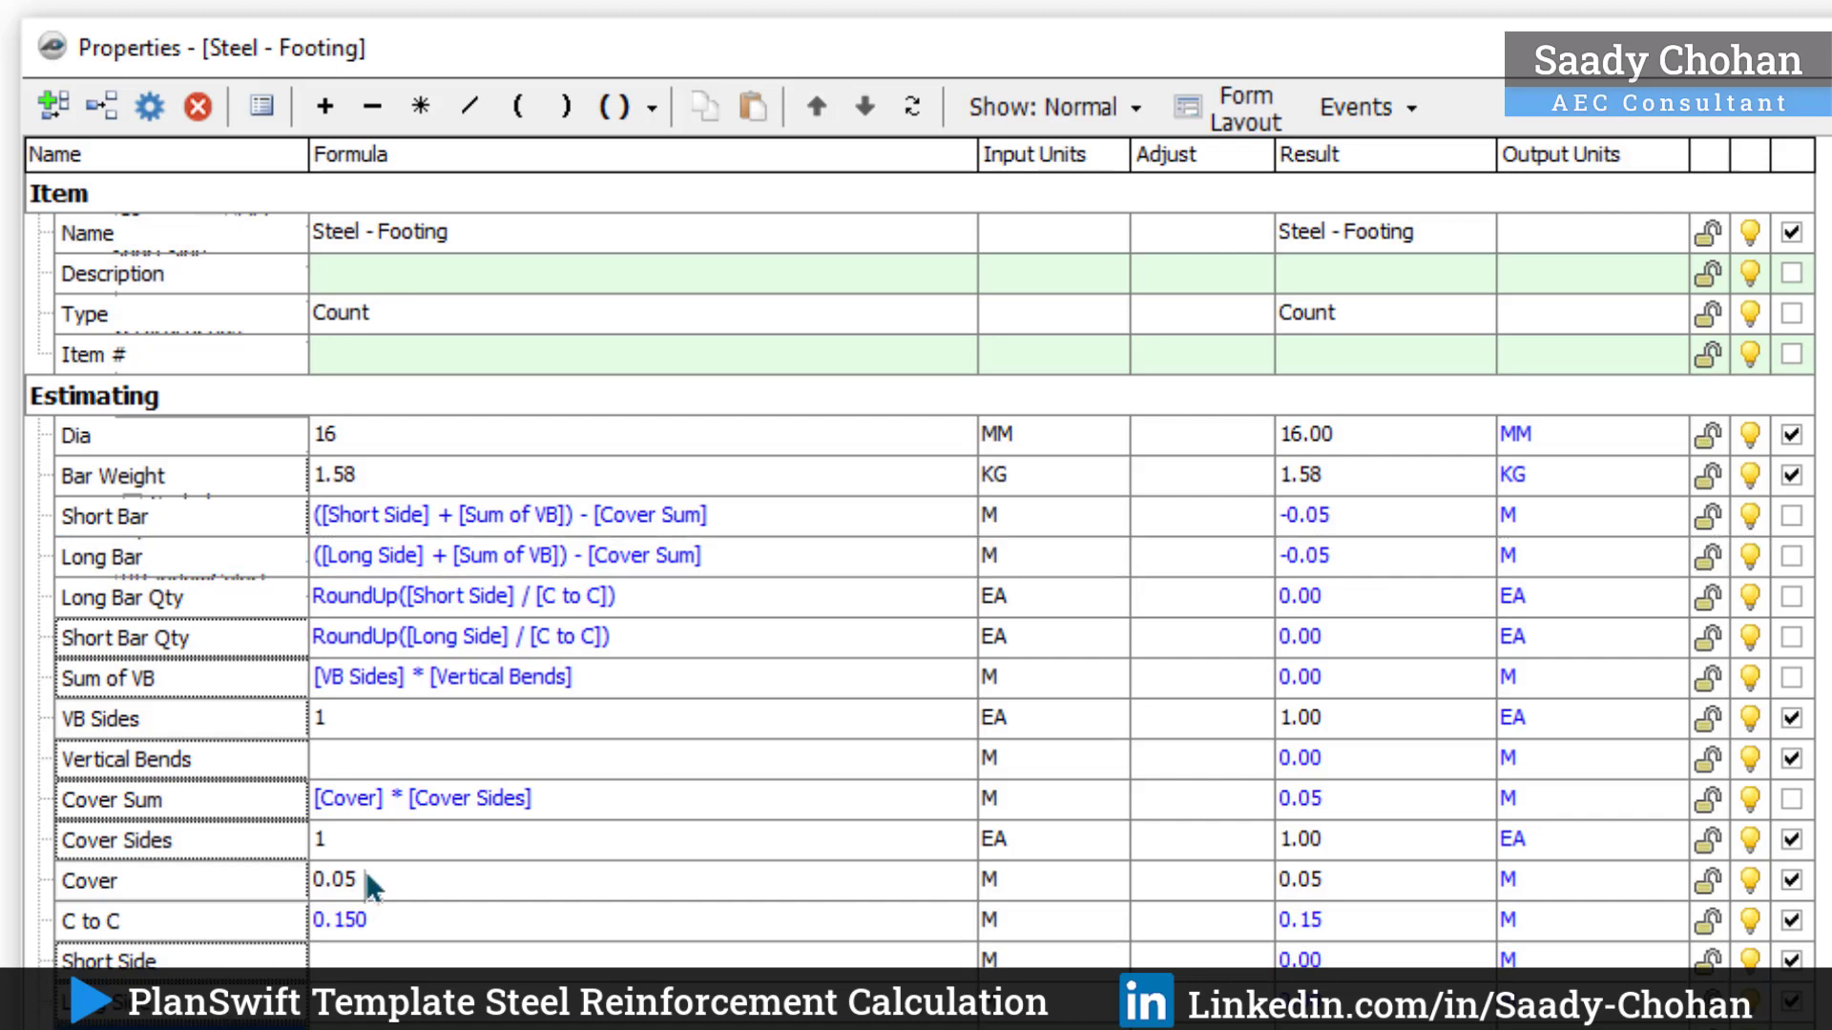
pyautogui.click(816, 108)
pyautogui.click(816, 108)
pyautogui.click(815, 108)
pyautogui.click(816, 107)
pyautogui.click(816, 108)
pyautogui.click(815, 108)
pyautogui.click(816, 108)
pyautogui.click(816, 108)
pyautogui.click(816, 108)
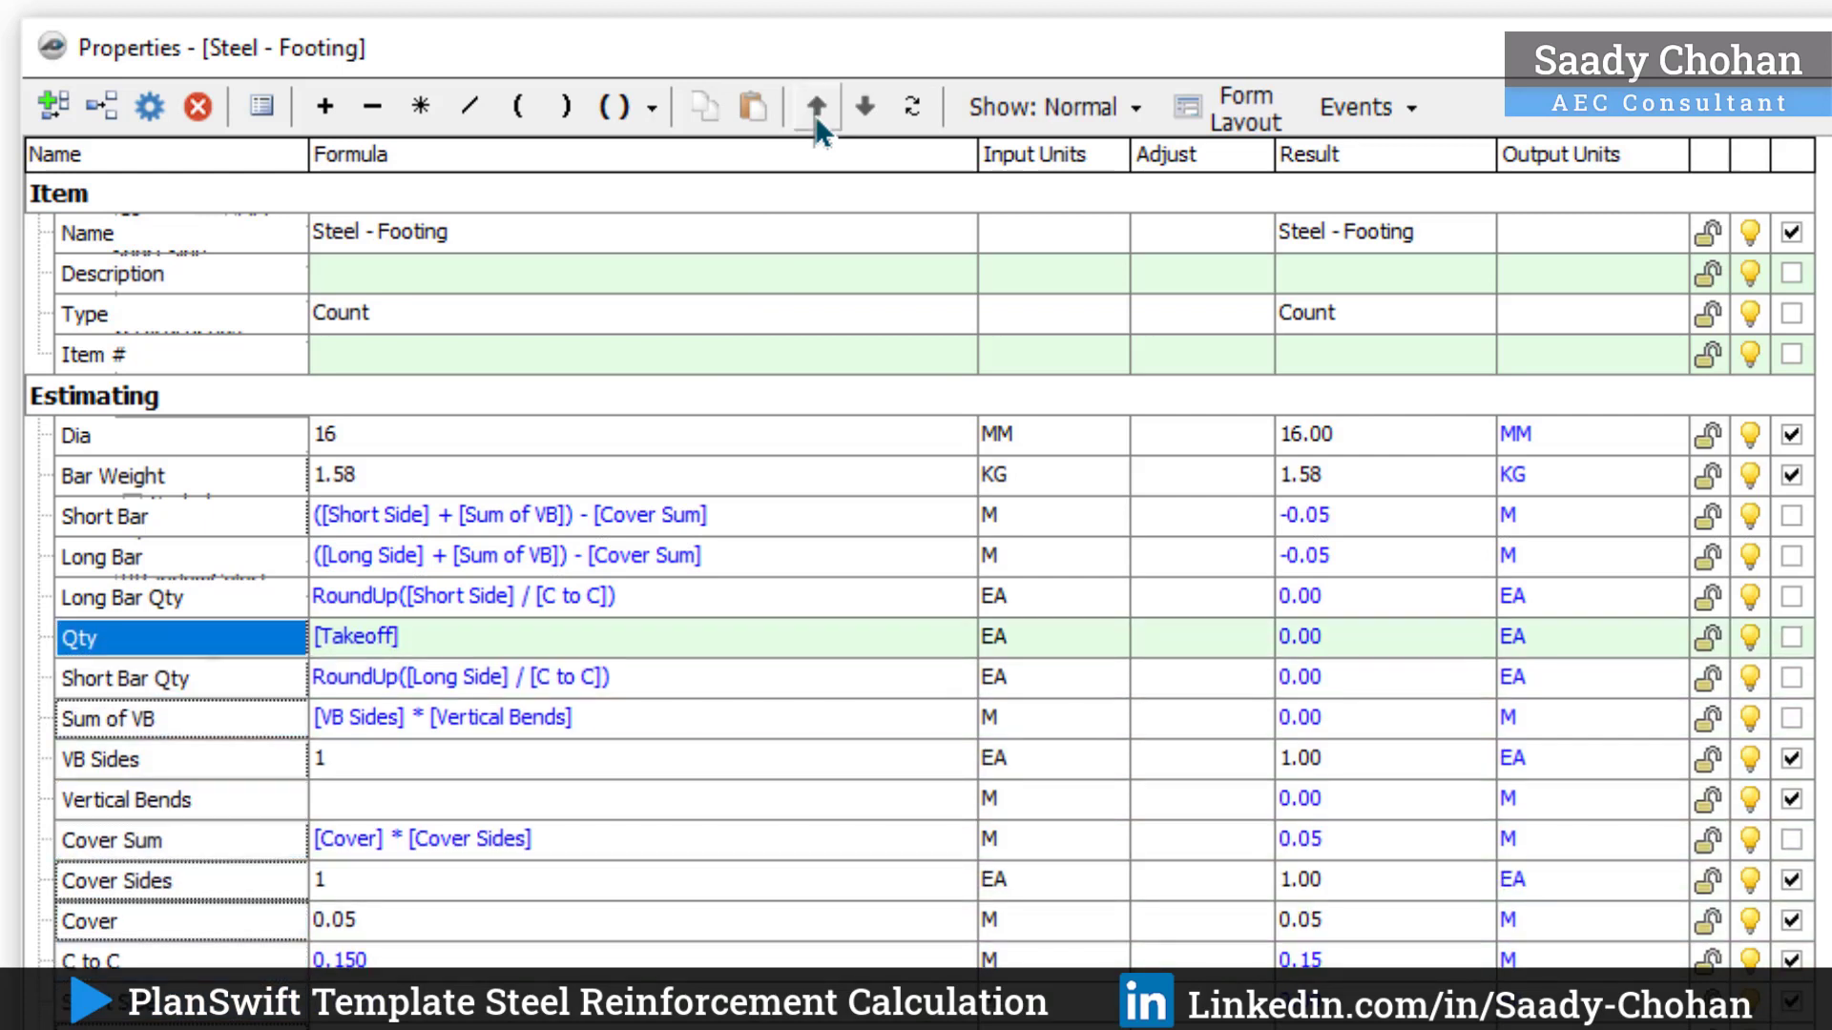
pyautogui.click(816, 107)
pyautogui.click(816, 108)
pyautogui.click(815, 108)
pyautogui.click(815, 108)
pyautogui.click(816, 108)
# Step: Replace the Qty formula with the parenthesised product ([Long Bar] * [Long Bar Qty])
pyautogui.click(410, 435)
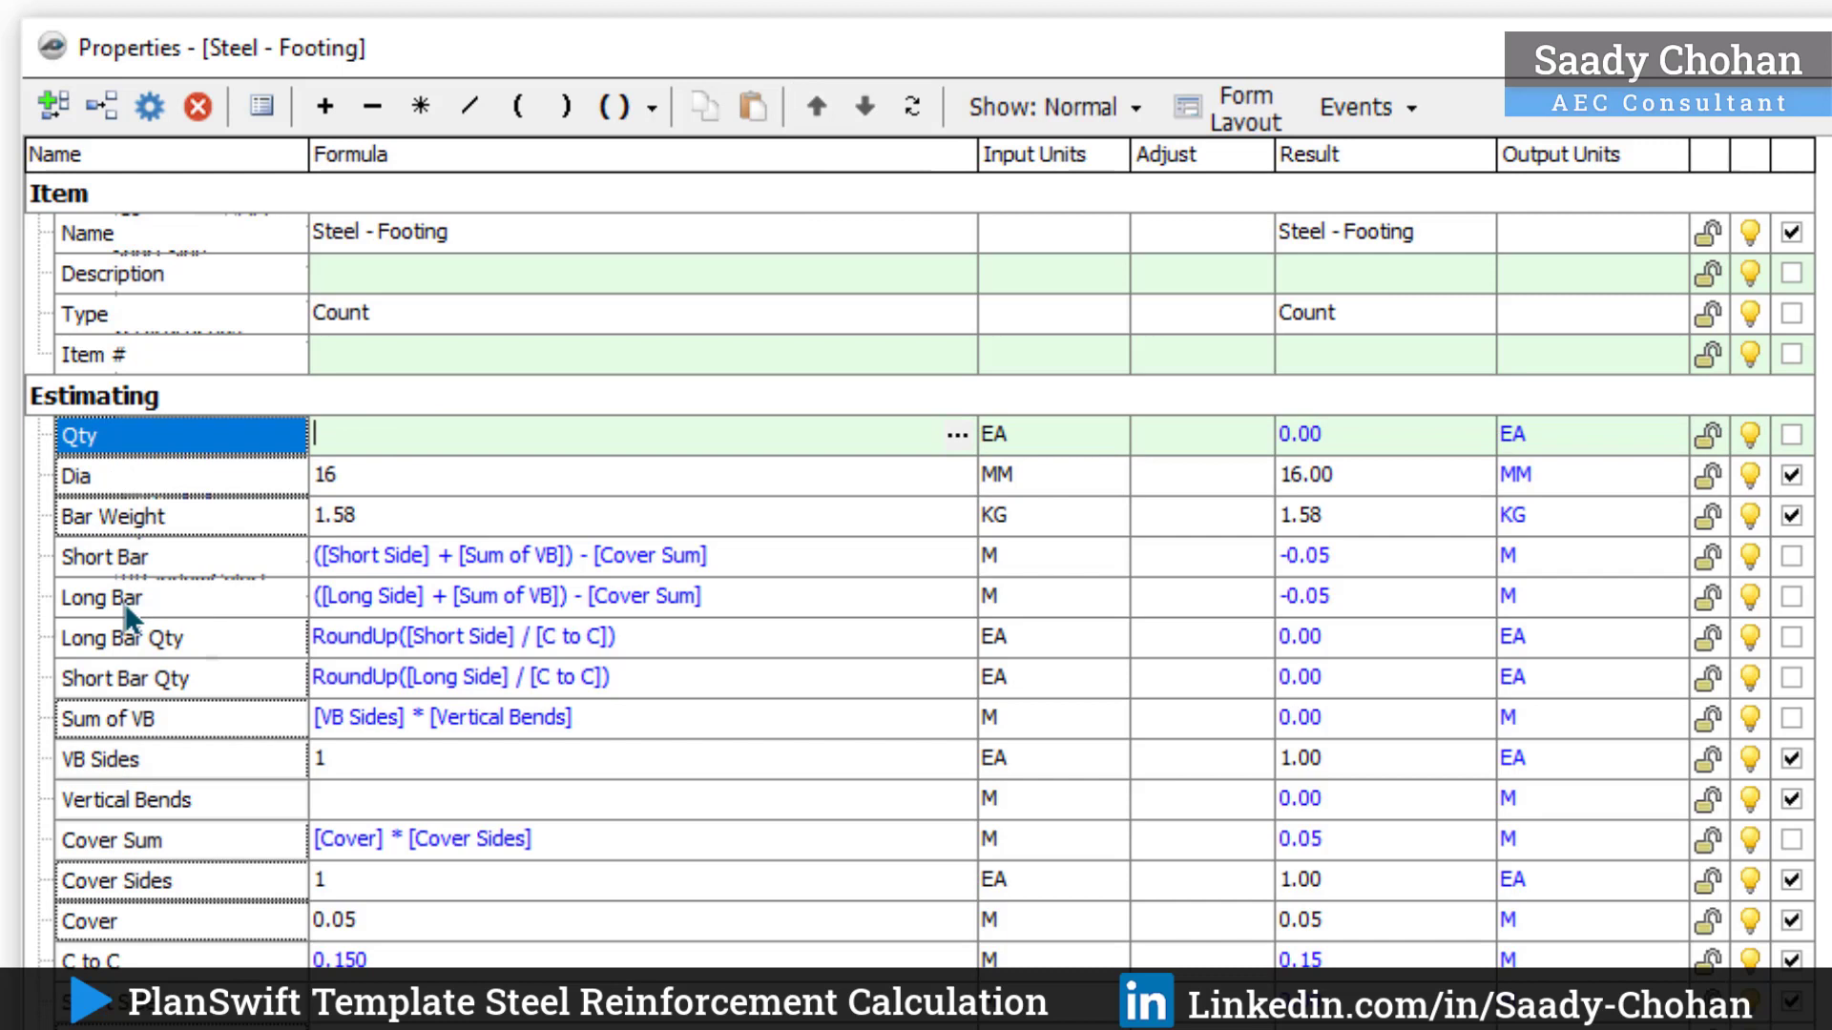
pyautogui.moveTo(131, 618); pyautogui.dragTo(339, 444)
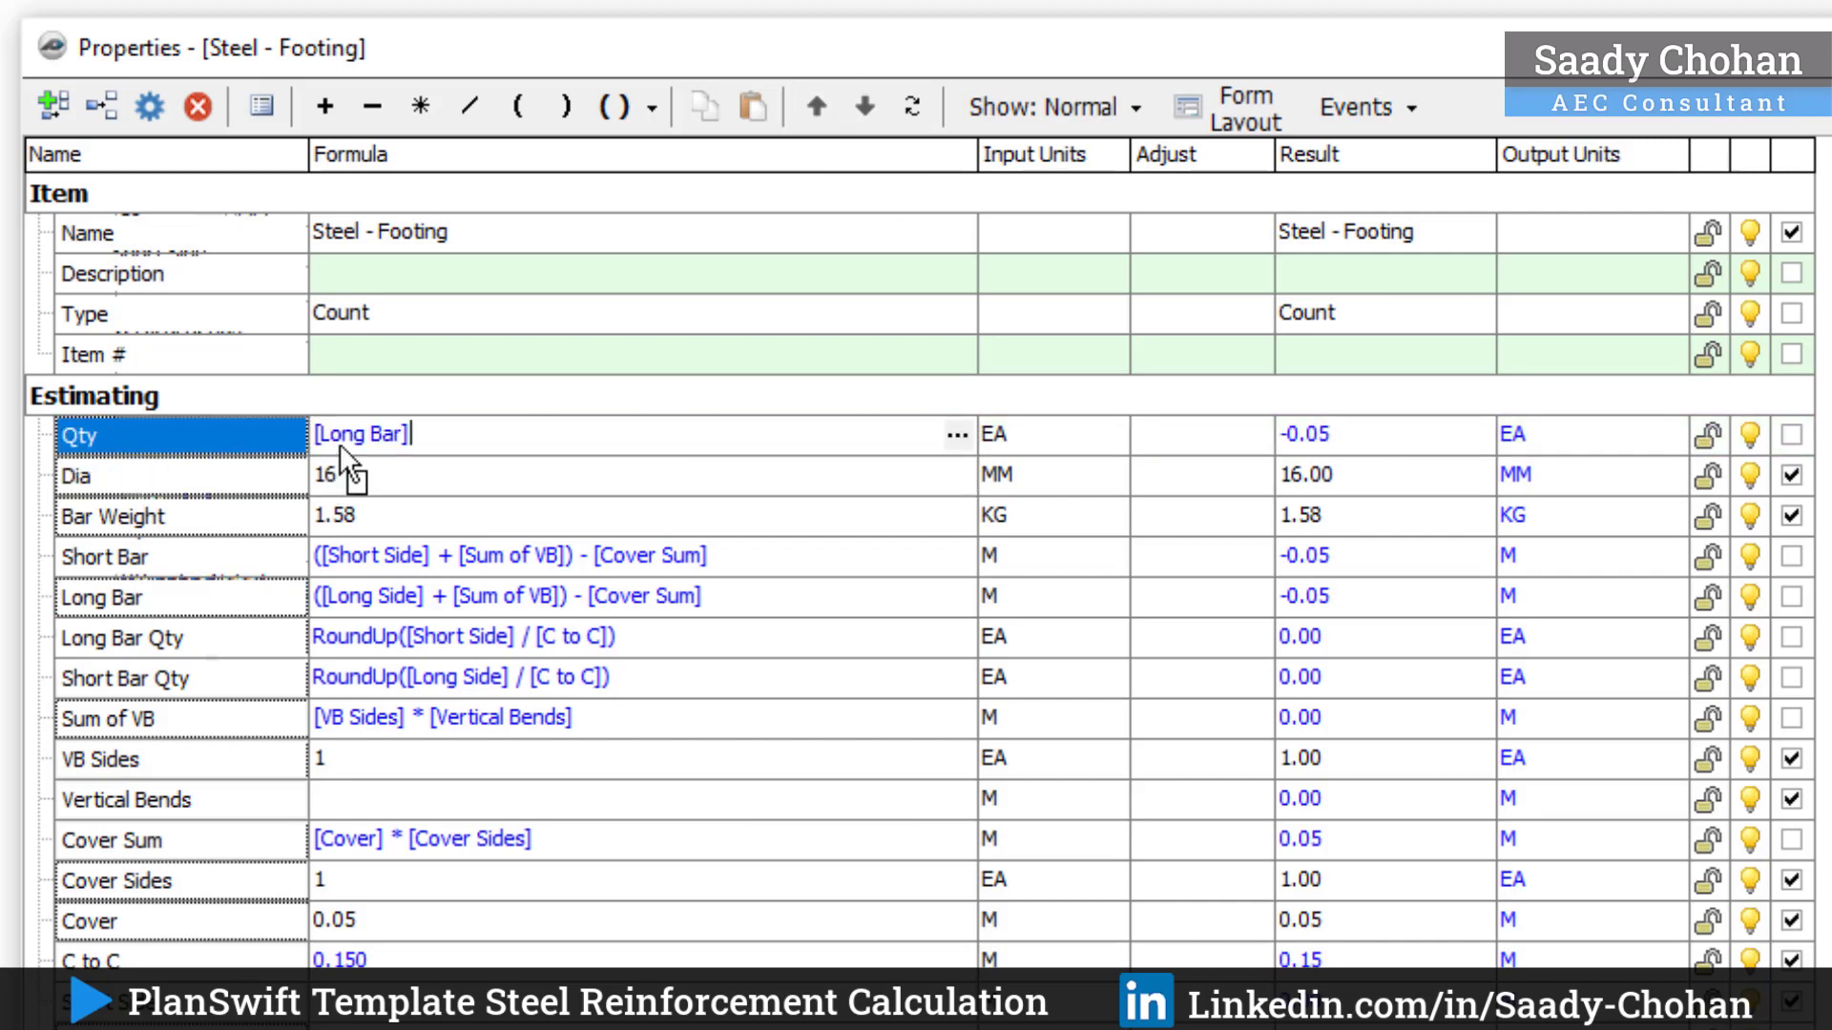
pyautogui.click(419, 106)
pyautogui.moveTo(181, 639); pyautogui.dragTo(454, 444)
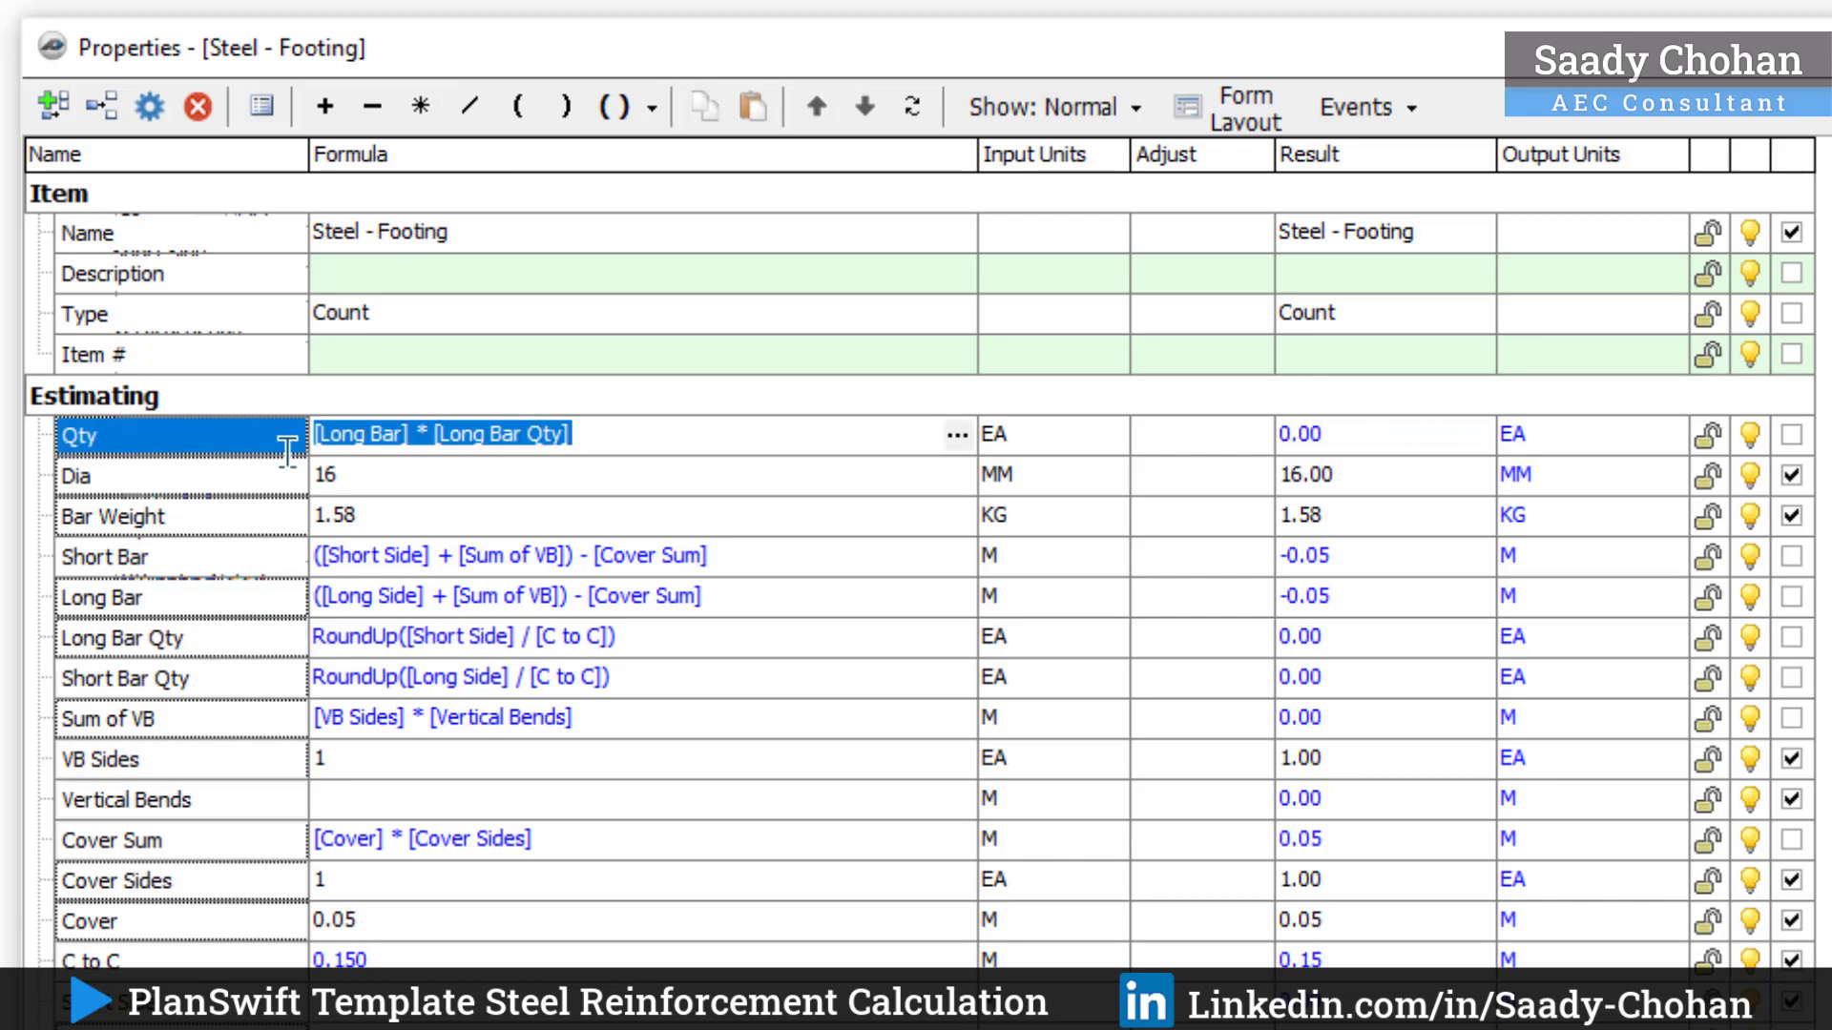
pyautogui.click(649, 112)
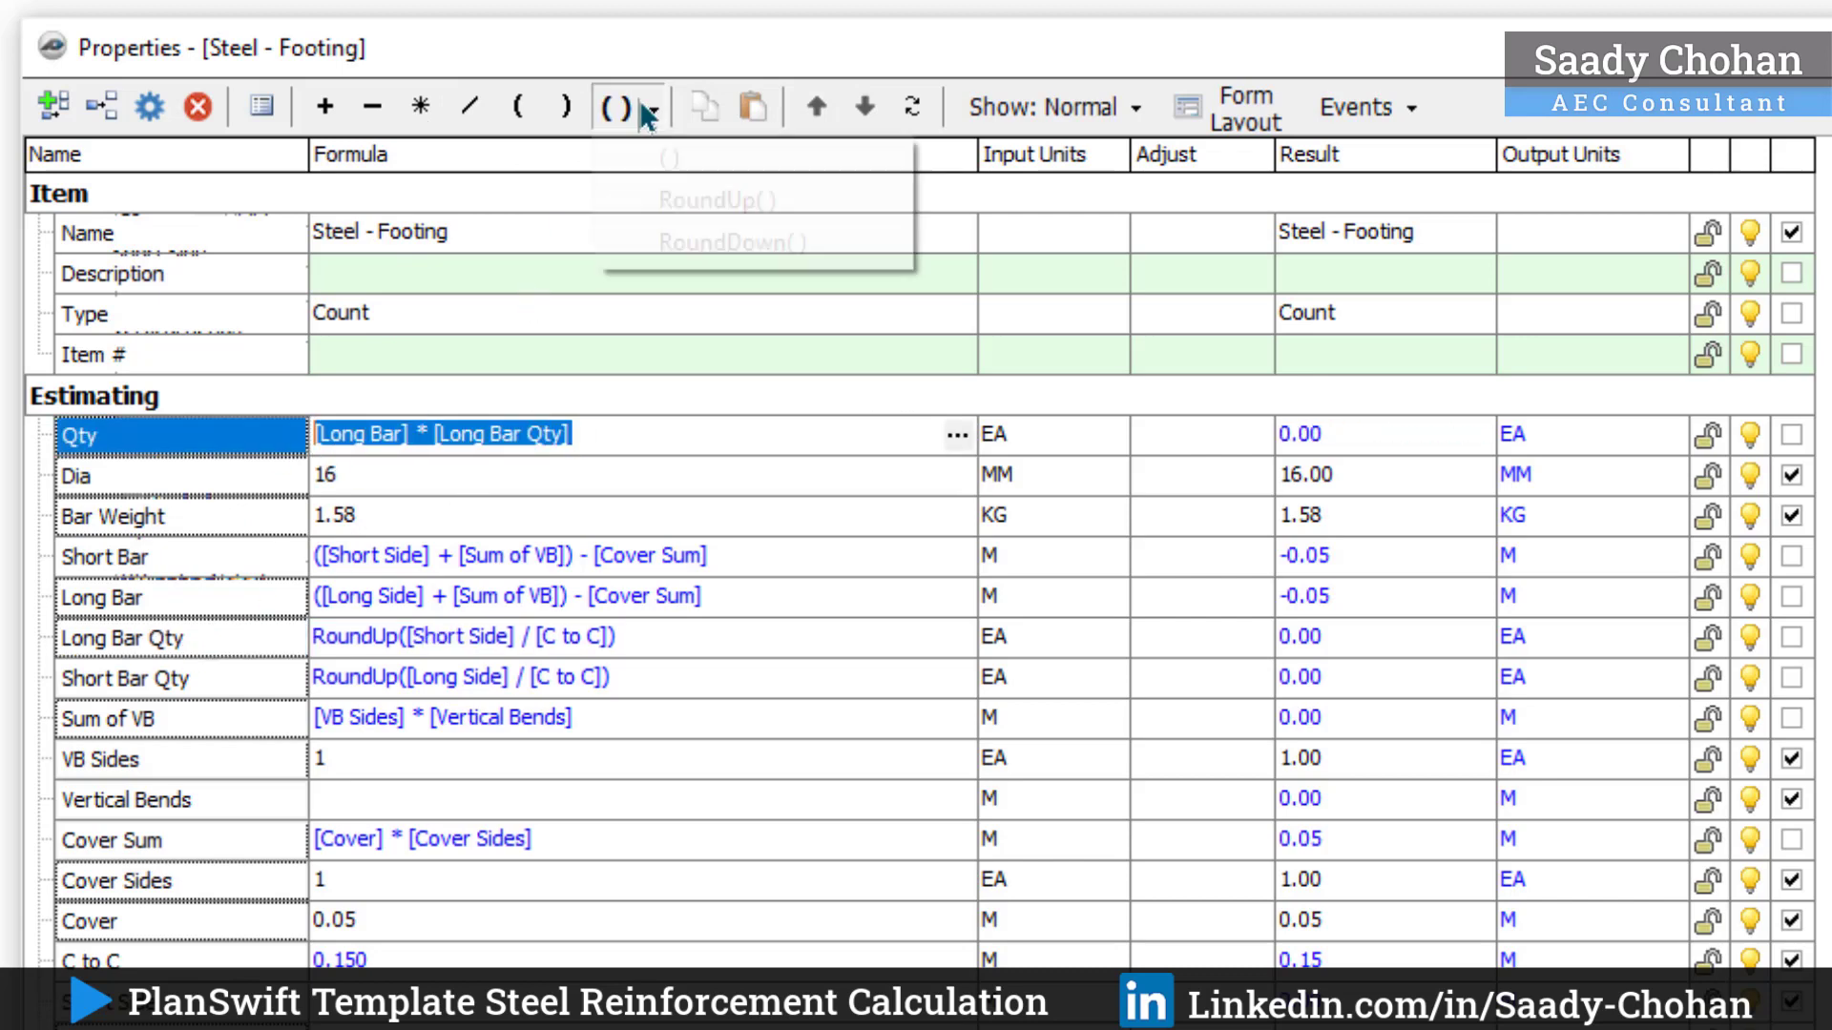
# Step: Extend the Qty formula with + ([Short Bar] * [Short Bar Qty]) * [Takeoff]
pyautogui.click(325, 106)
pyautogui.moveTo(157, 568); pyautogui.dragTo(639, 422)
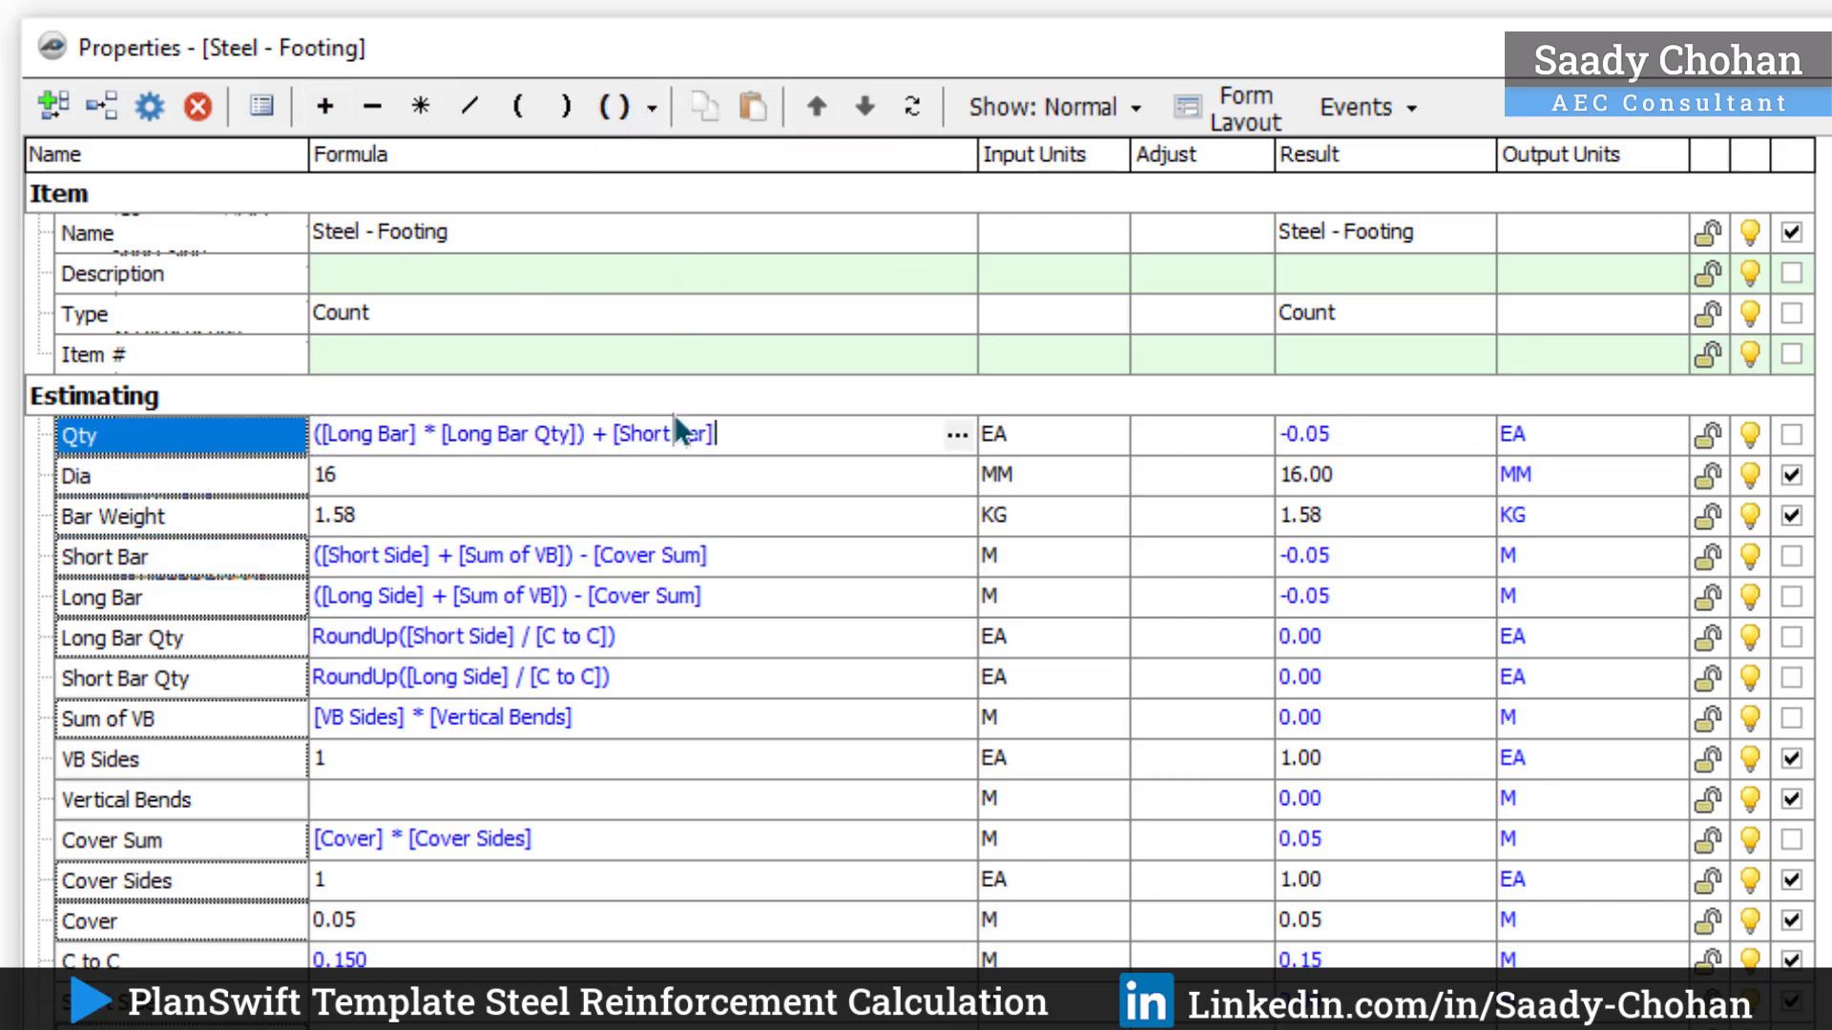
pyautogui.click(420, 107)
pyautogui.moveTo(181, 687); pyautogui.dragTo(754, 445)
pyautogui.moveTo(890, 436); pyautogui.dragTo(613, 446)
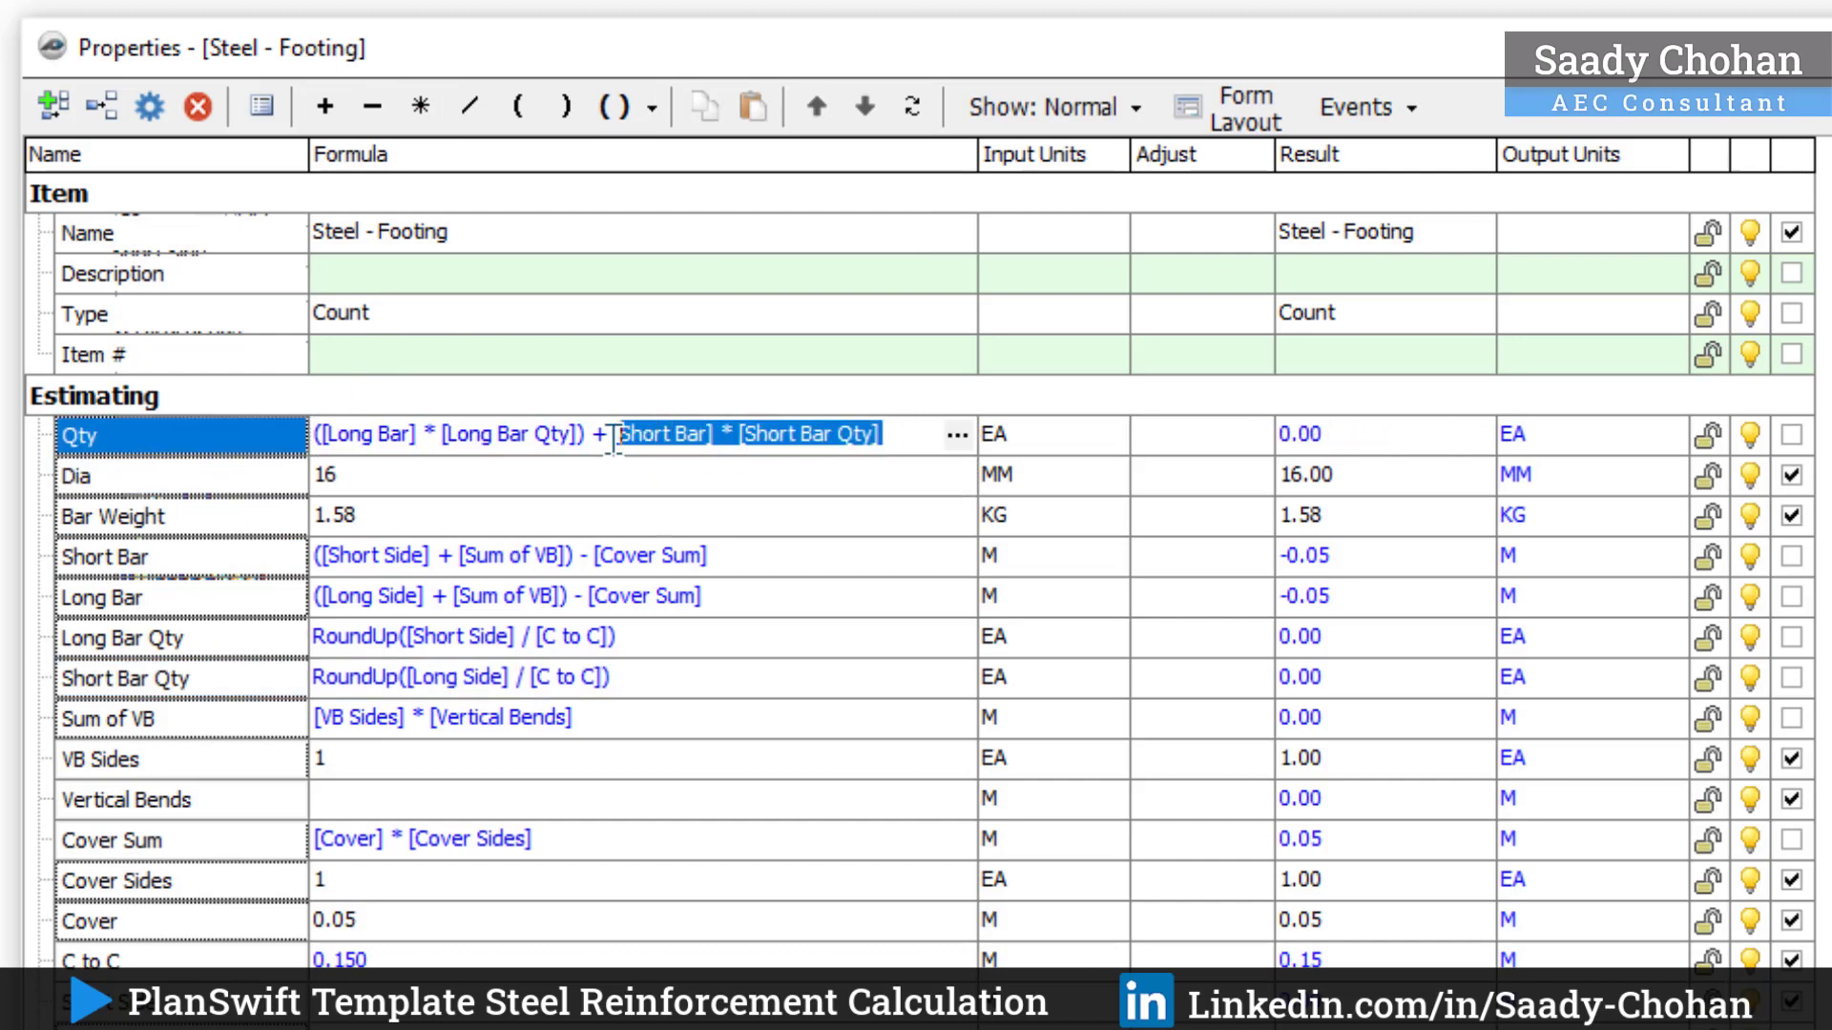
pyautogui.click(653, 108)
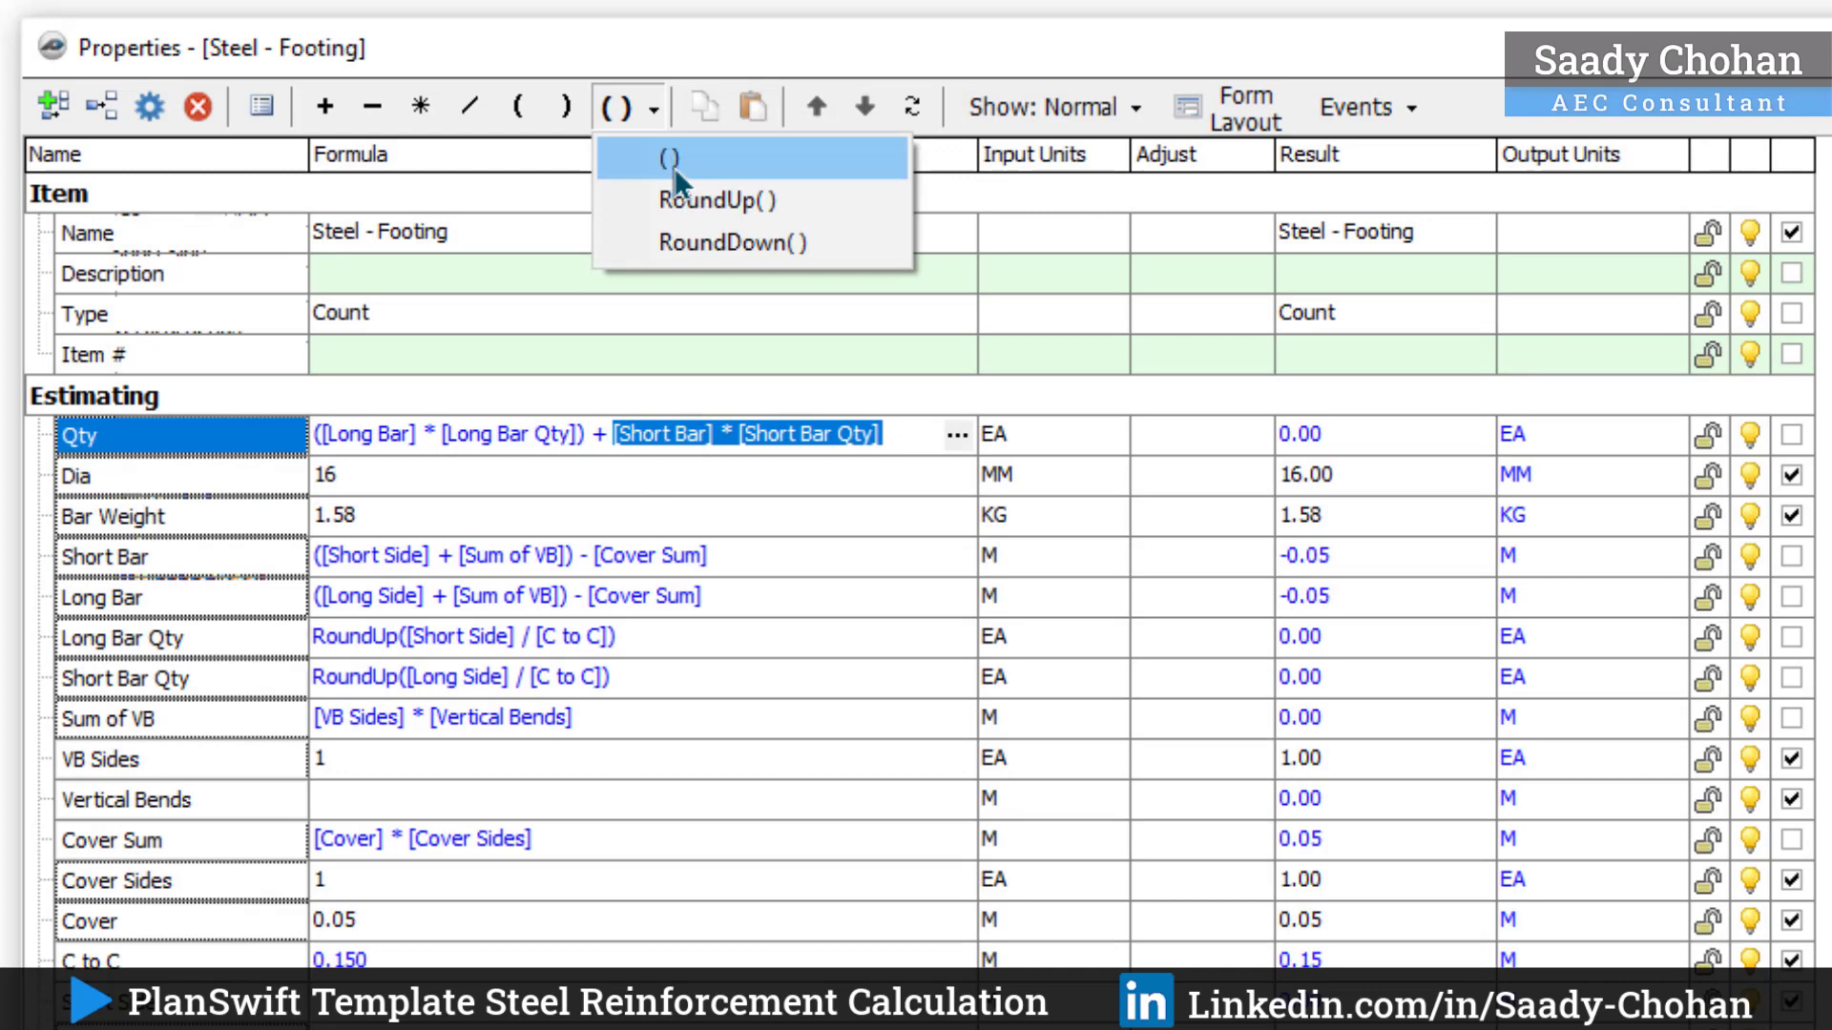
pyautogui.click(670, 161)
pyautogui.click(436, 115)
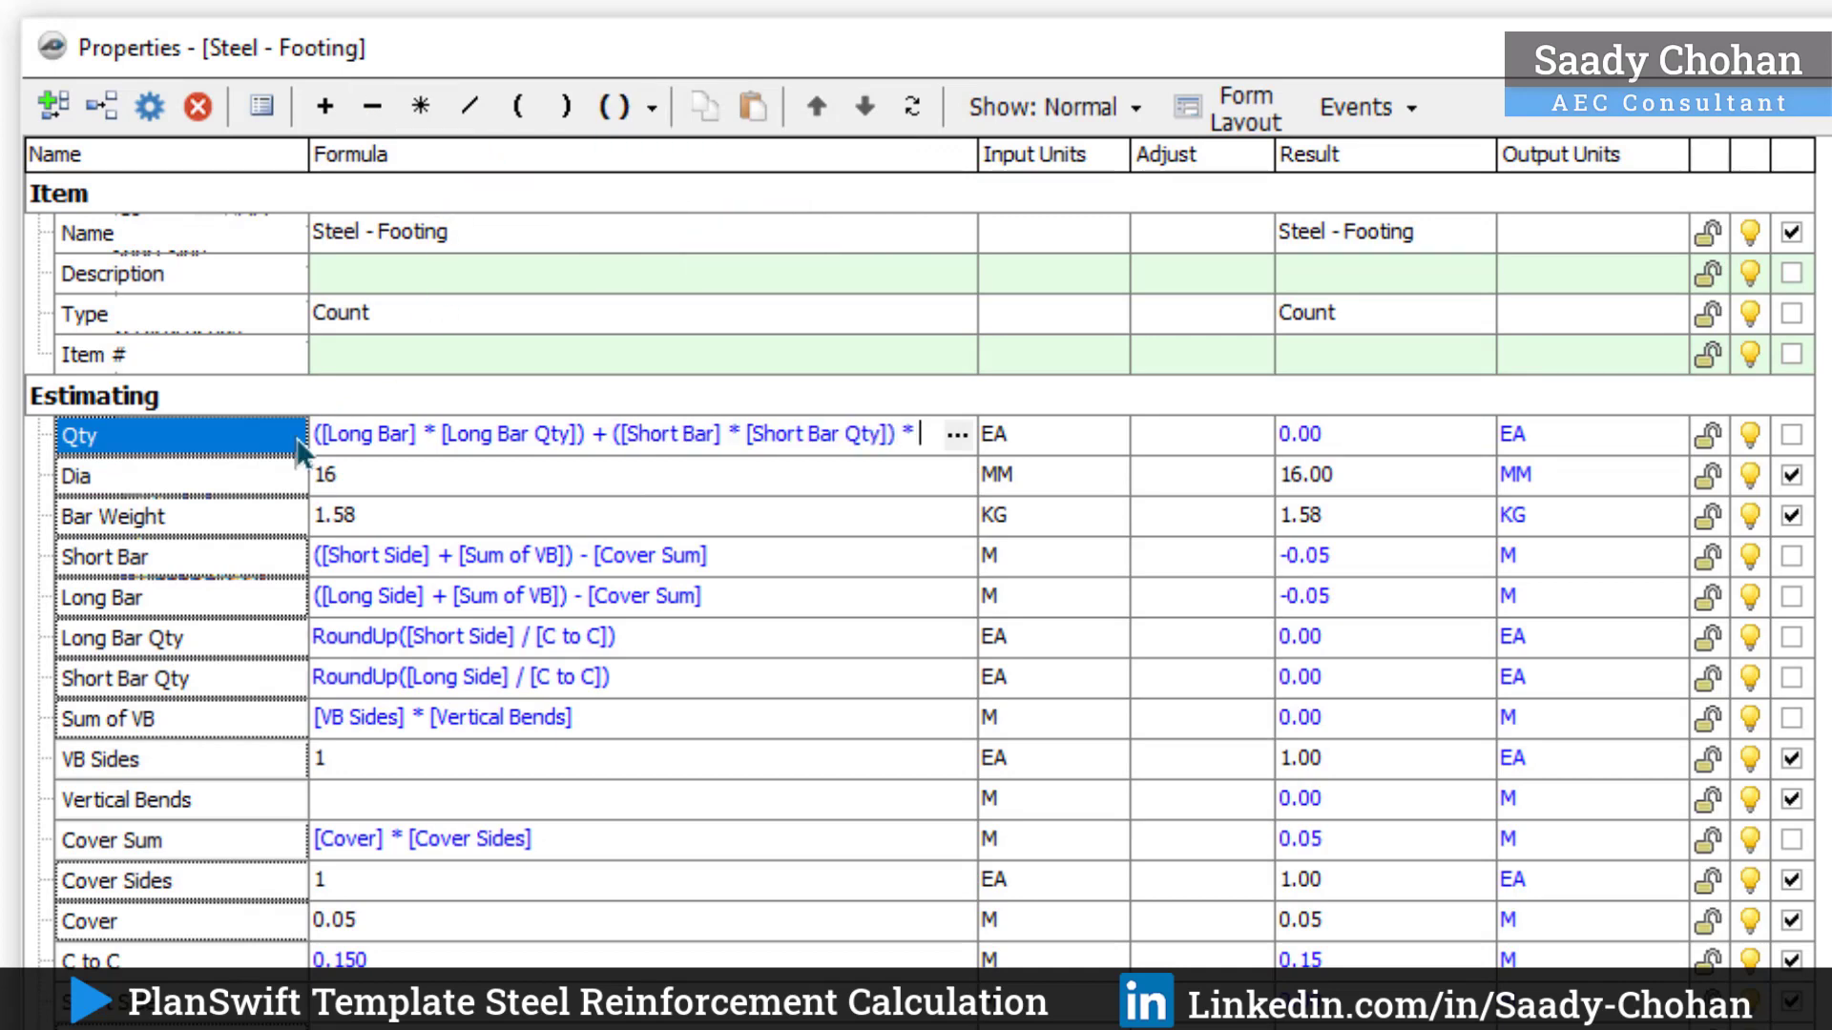
pyautogui.write('[Takeoff]')
# Step: Set the Qty property's input units to M
pyautogui.click(1107, 437)
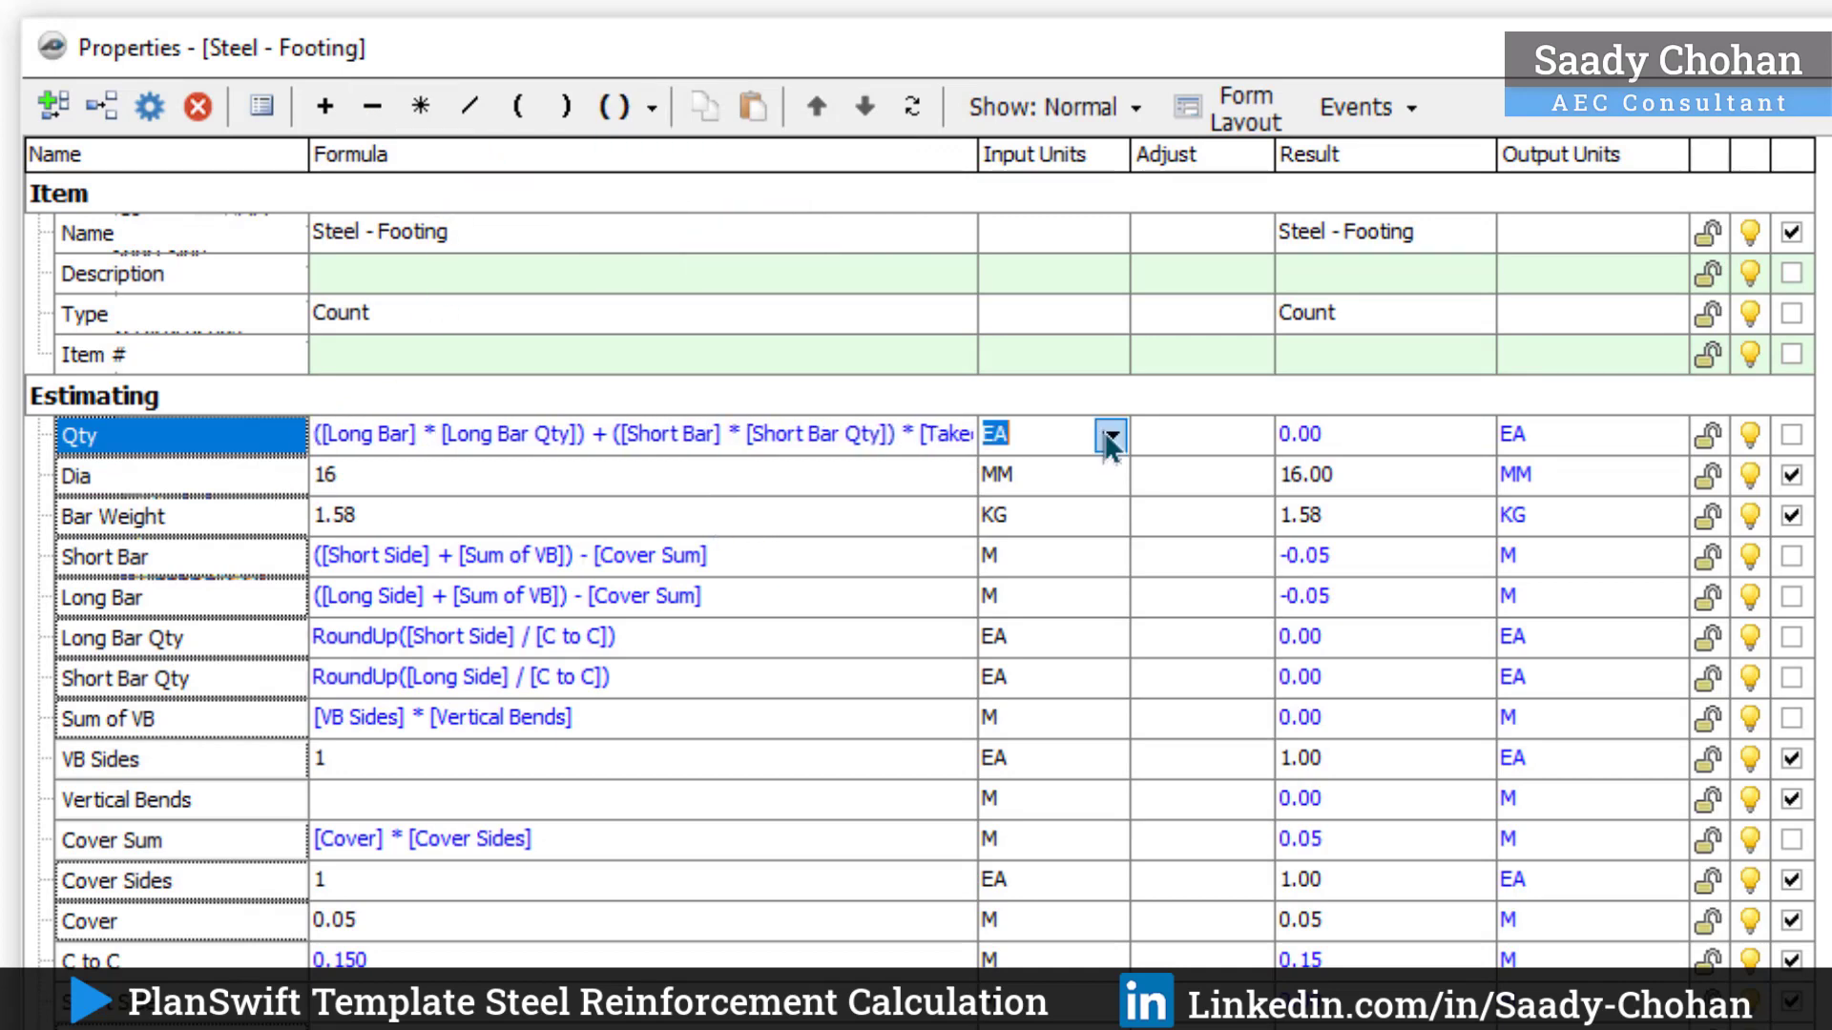
pyautogui.click(1109, 437)
pyautogui.click(1032, 594)
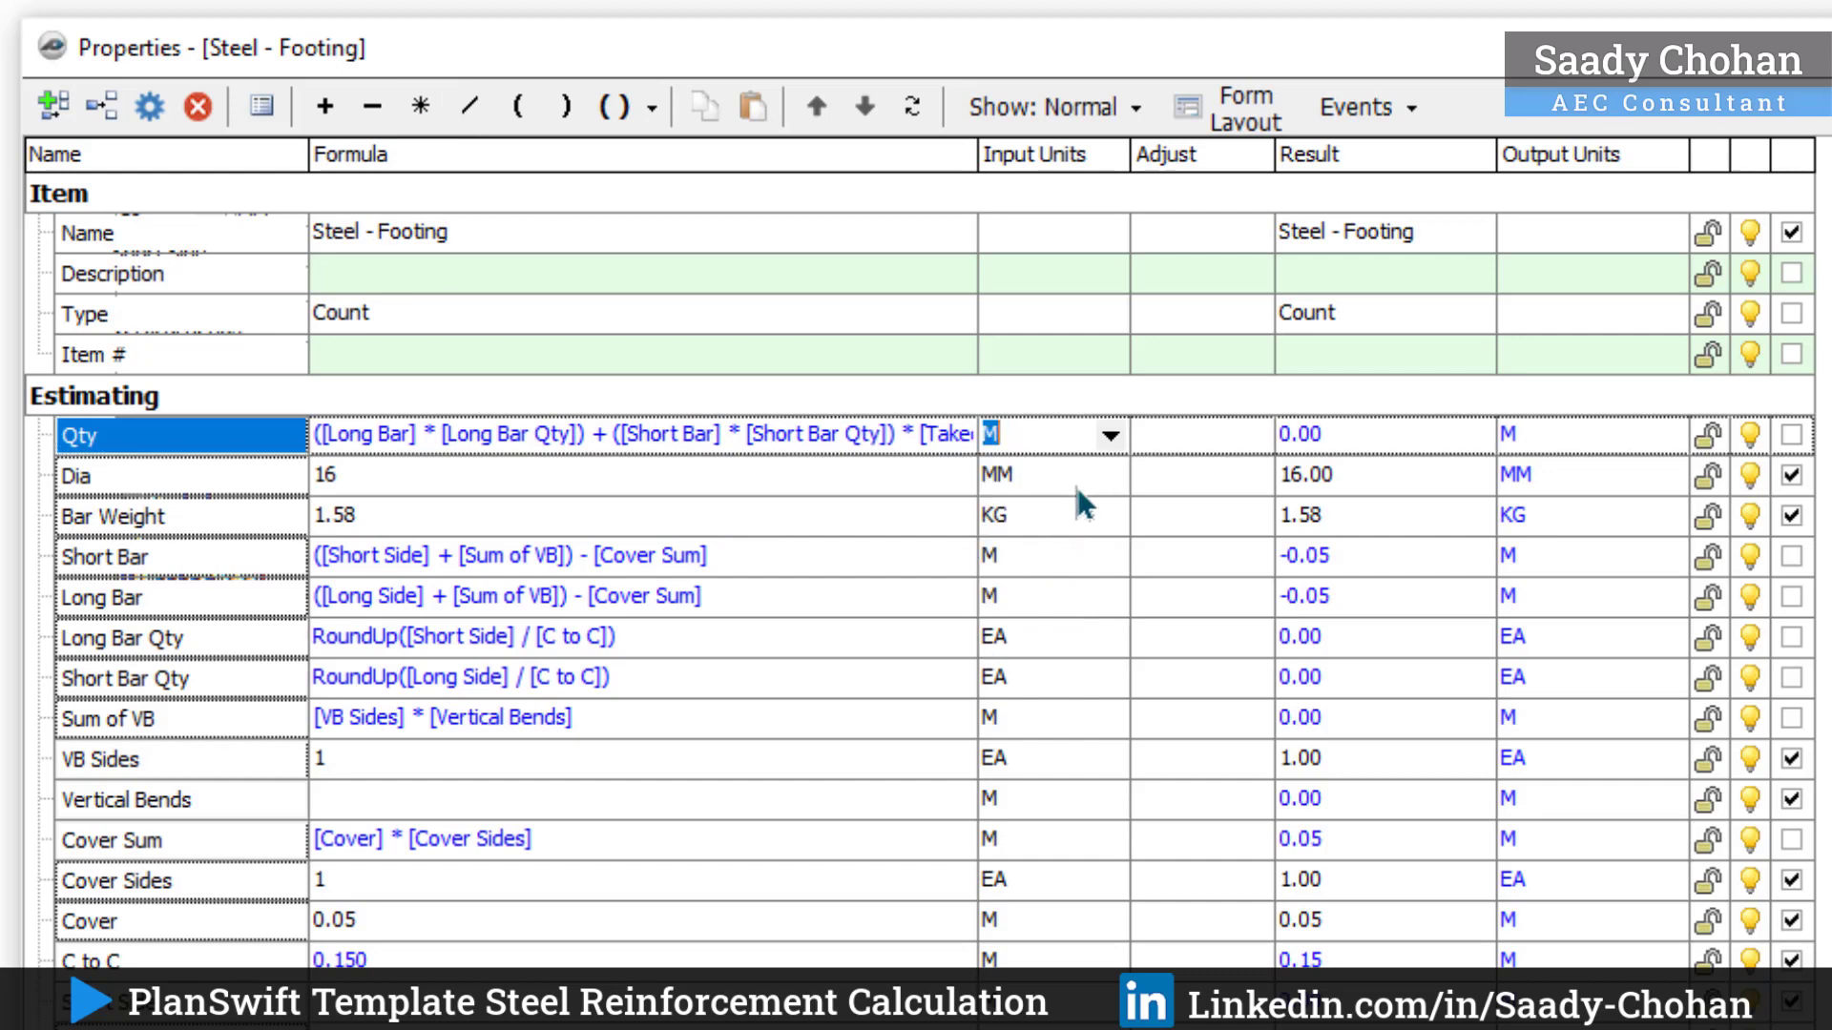
# Step: Set the Qty input units to KG and append * [Bar Weight] to the end of its formula
pyautogui.click(1110, 436)
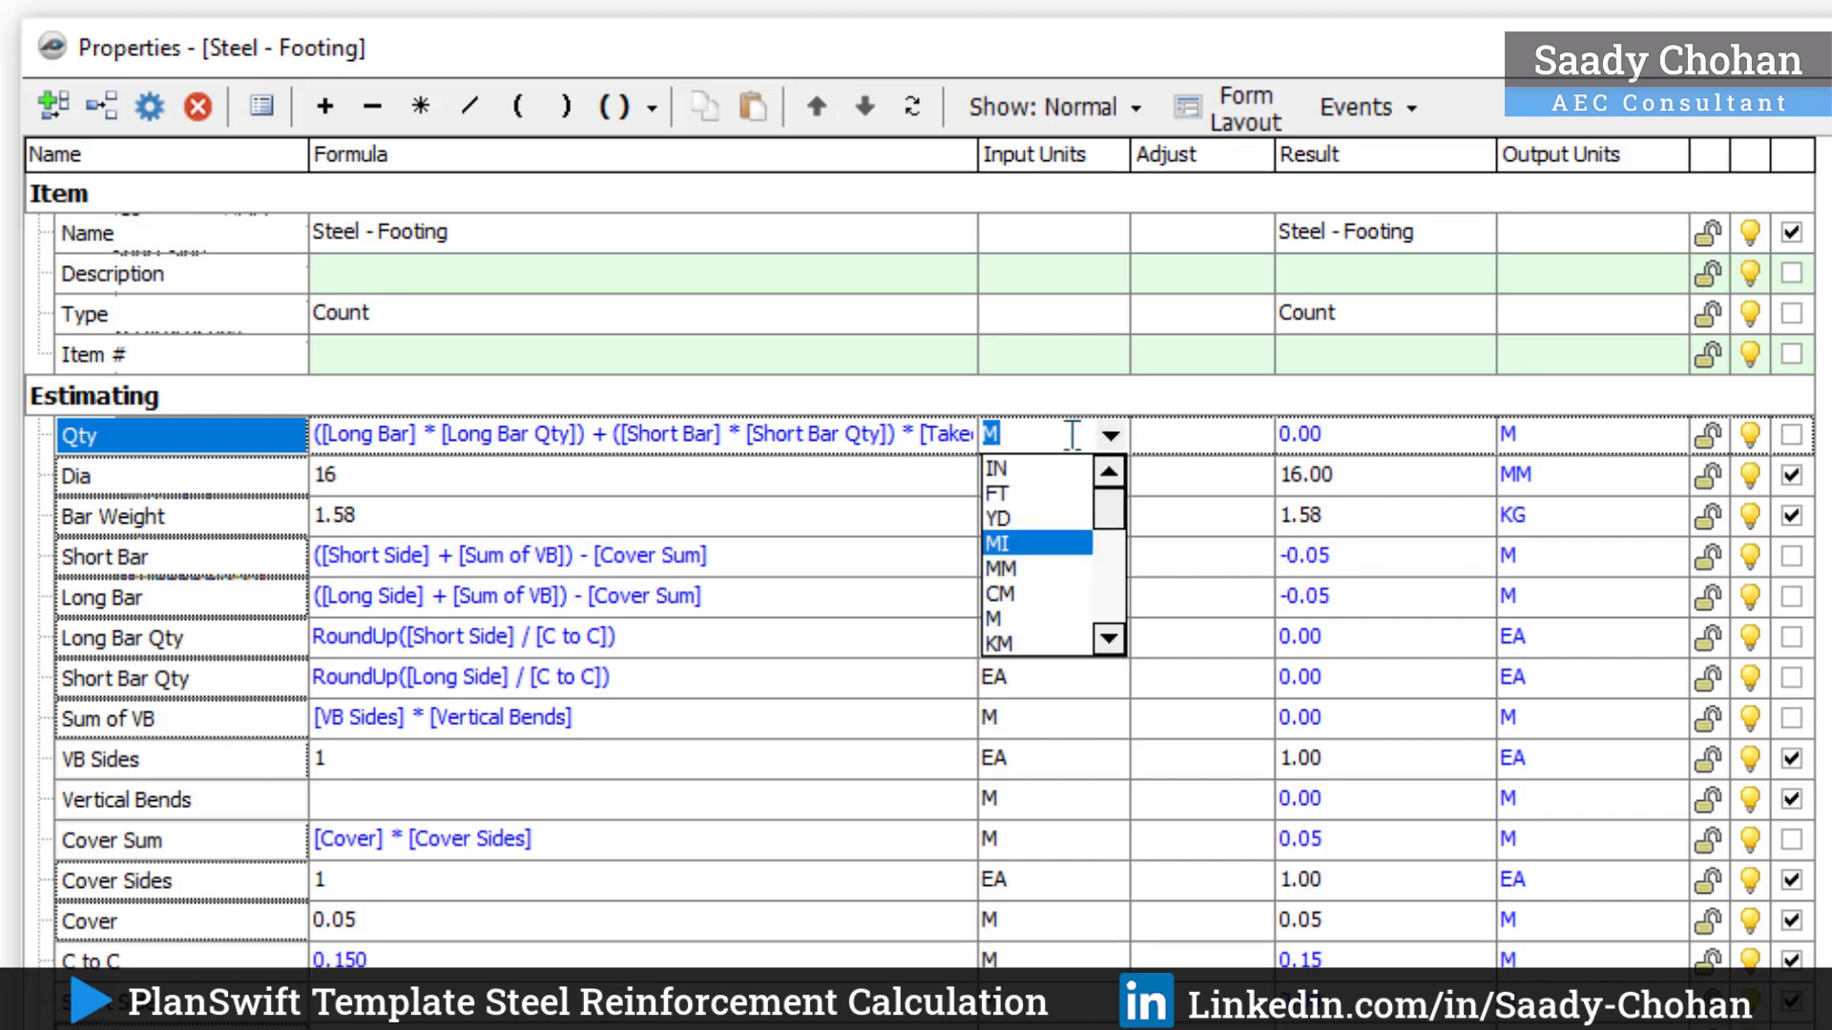
pyautogui.write('KG')
pyautogui.click(850, 446)
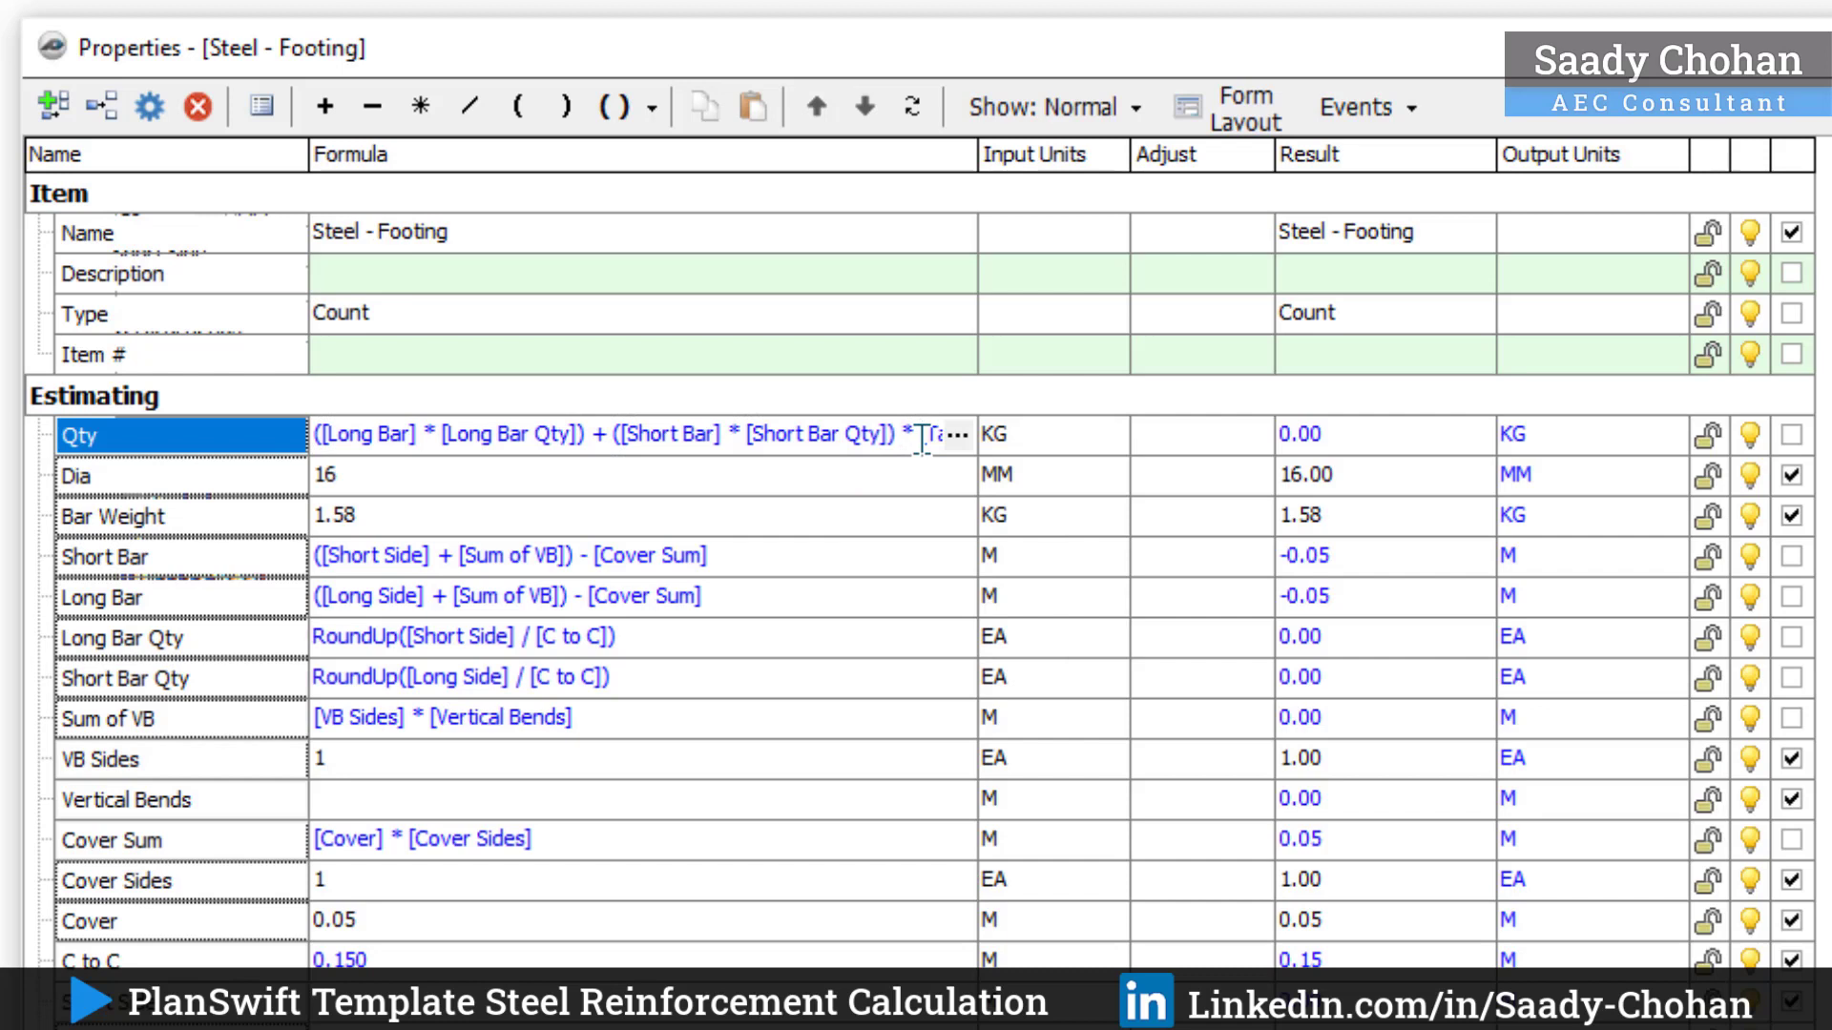
pyautogui.press('End')
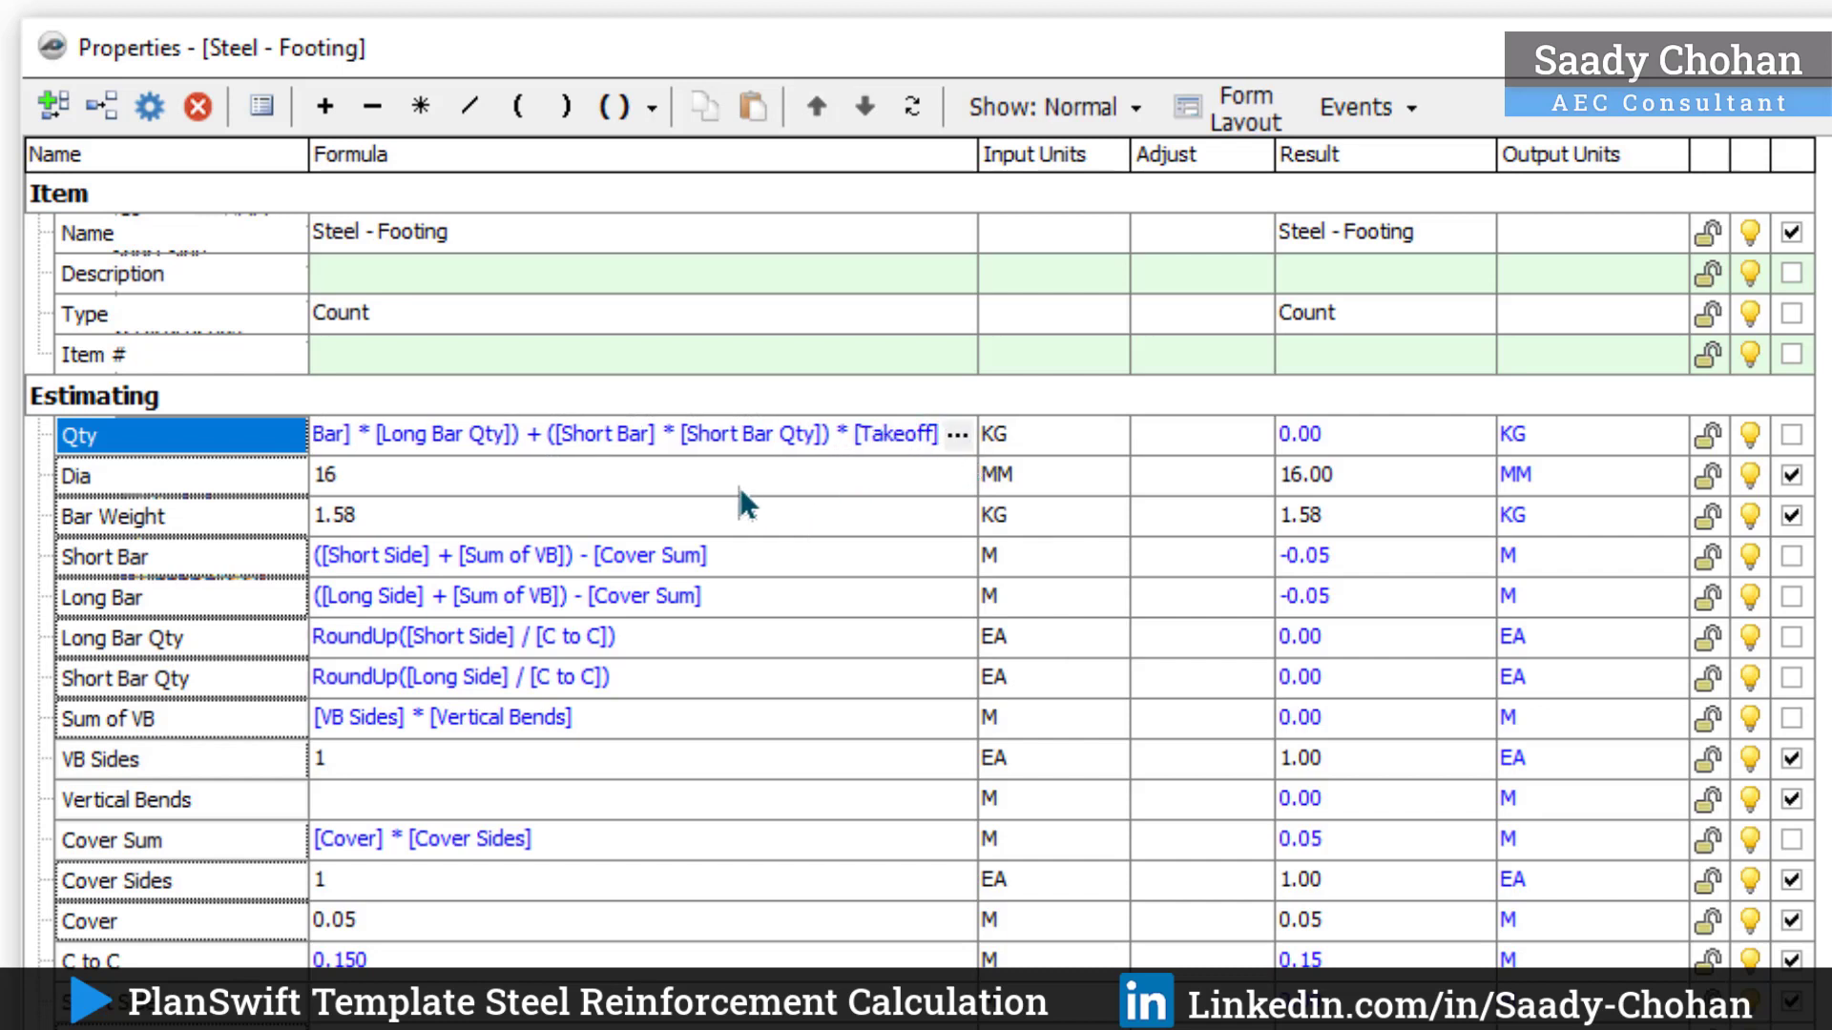
pyautogui.click(425, 123)
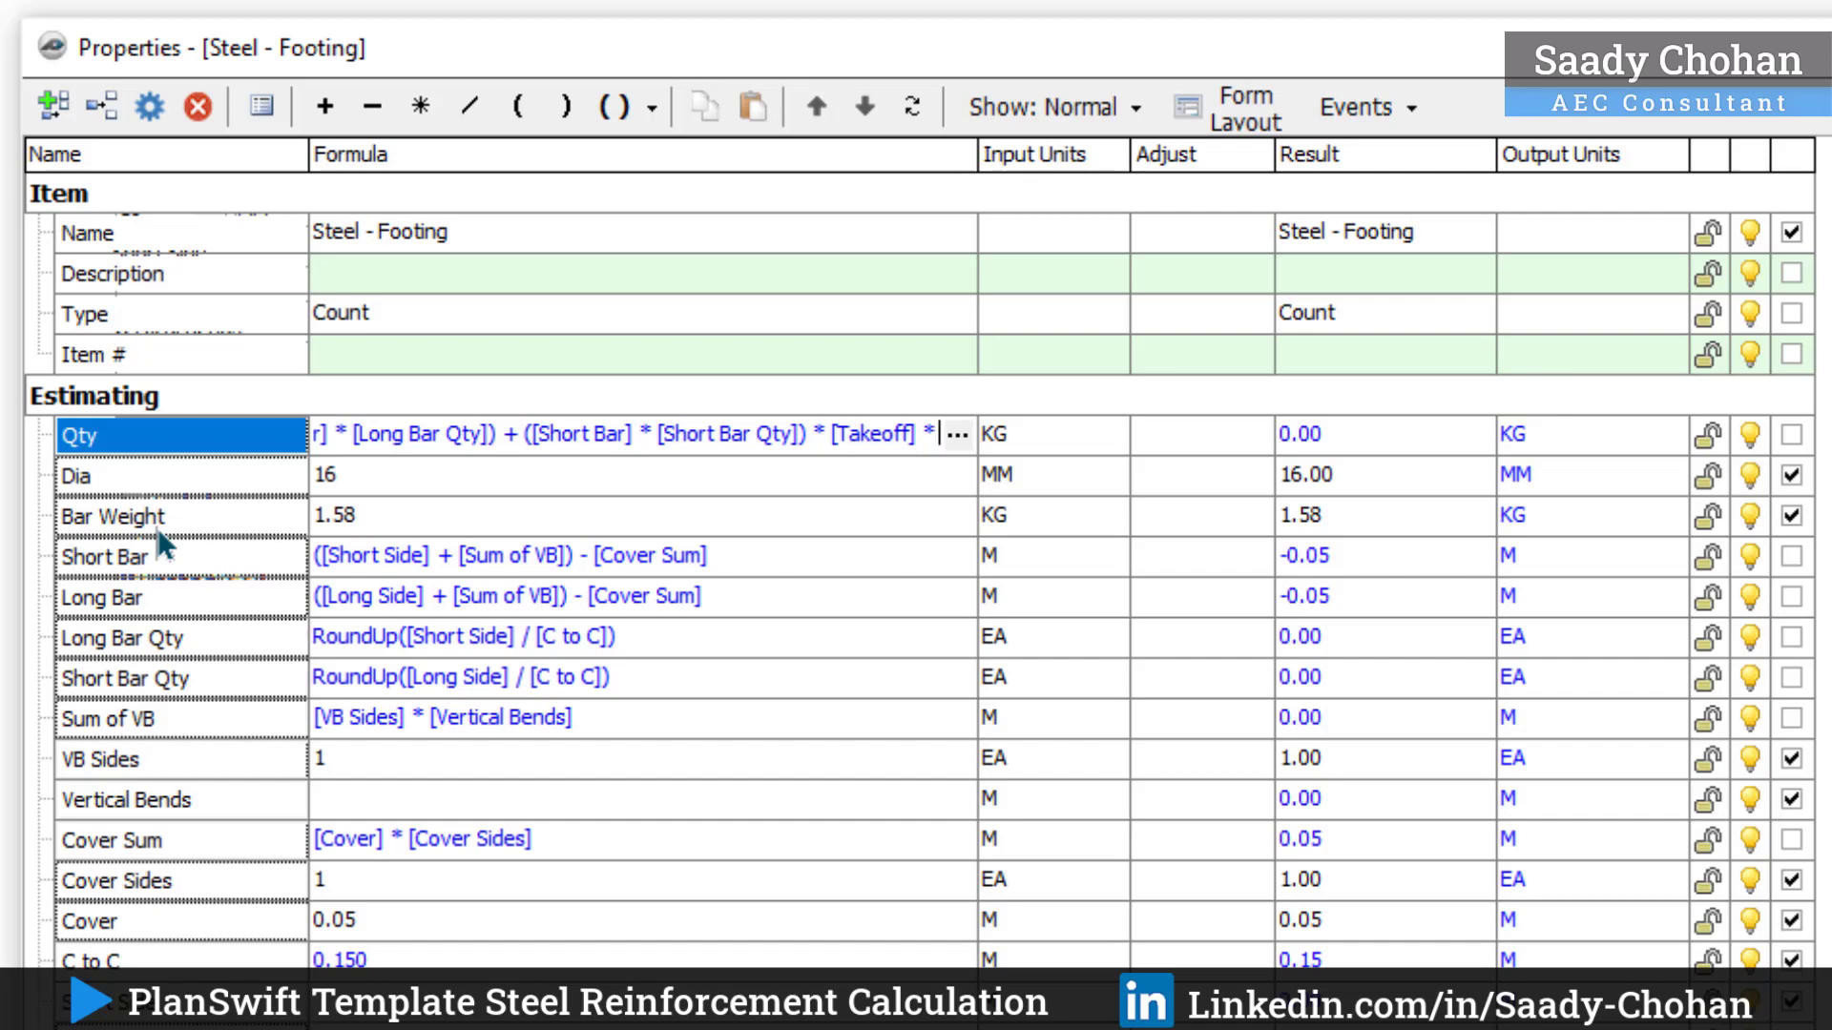
pyautogui.moveTo(165, 523); pyautogui.dragTo(949, 429)
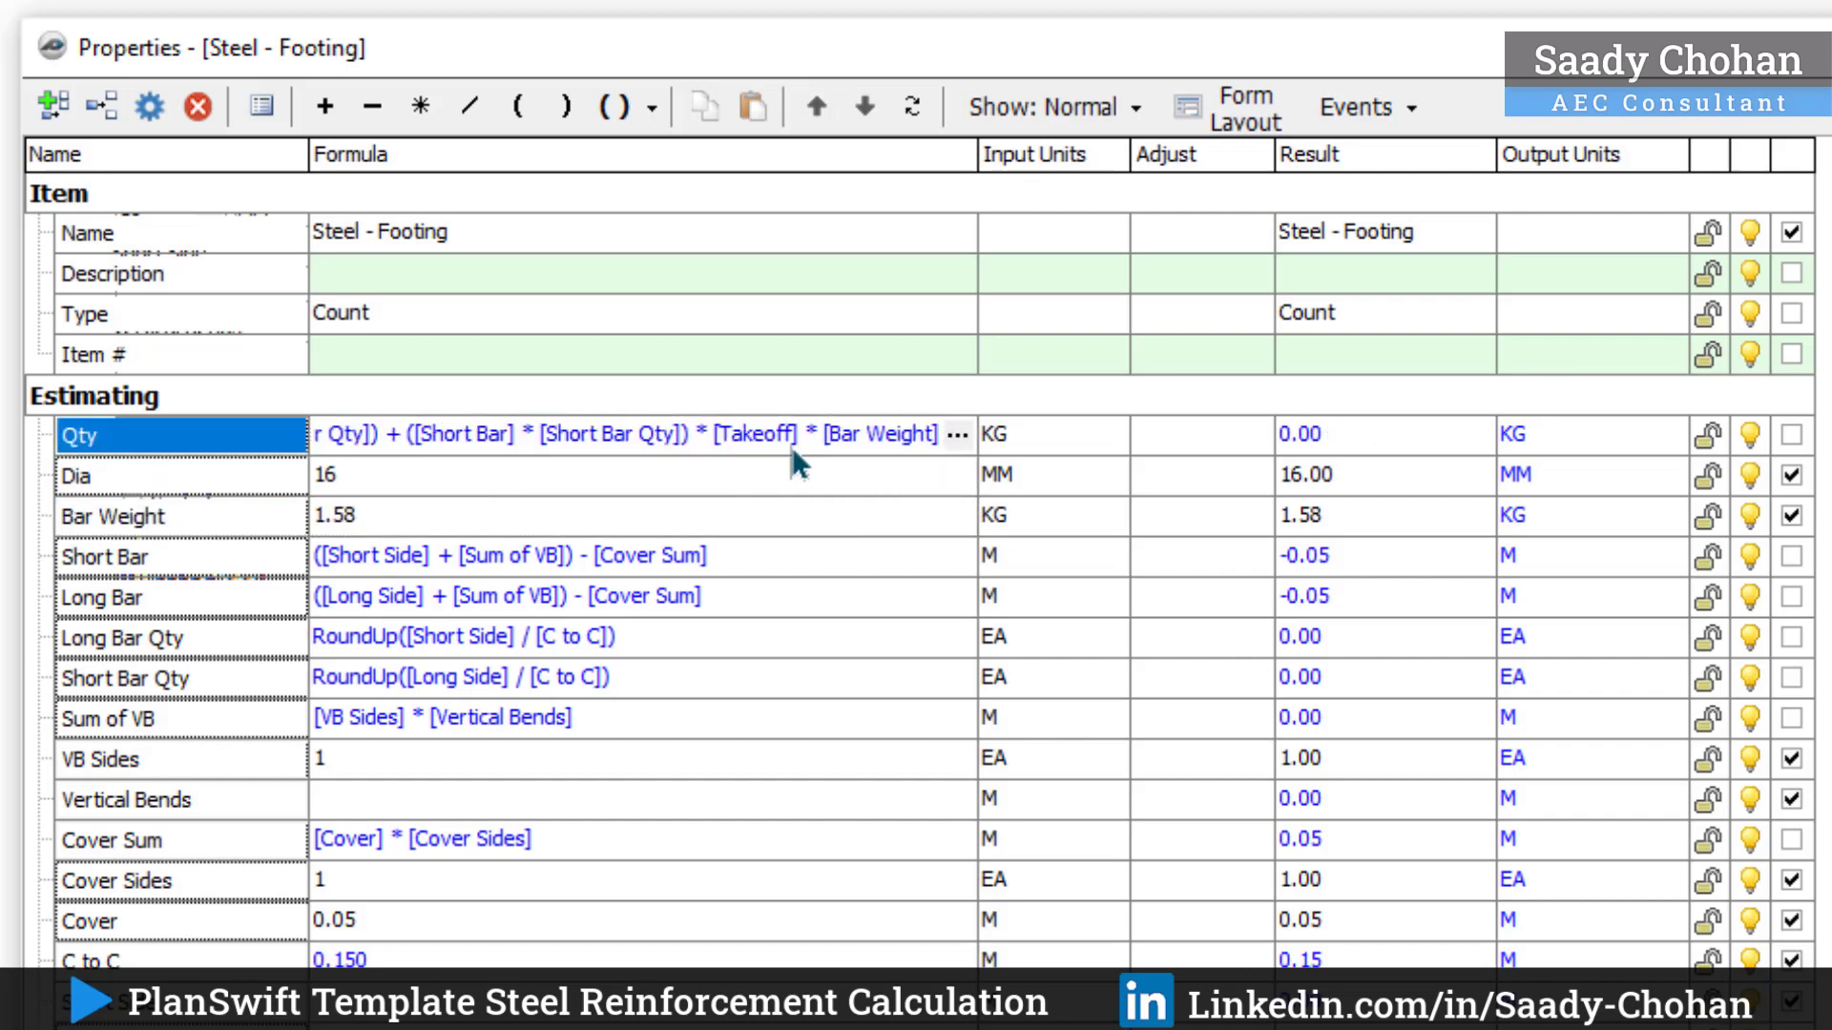
# Step: Enclose the sum of the long and short bar products in outer parentheses in the Qty formula, and save the template properties
pyautogui.click(957, 435)
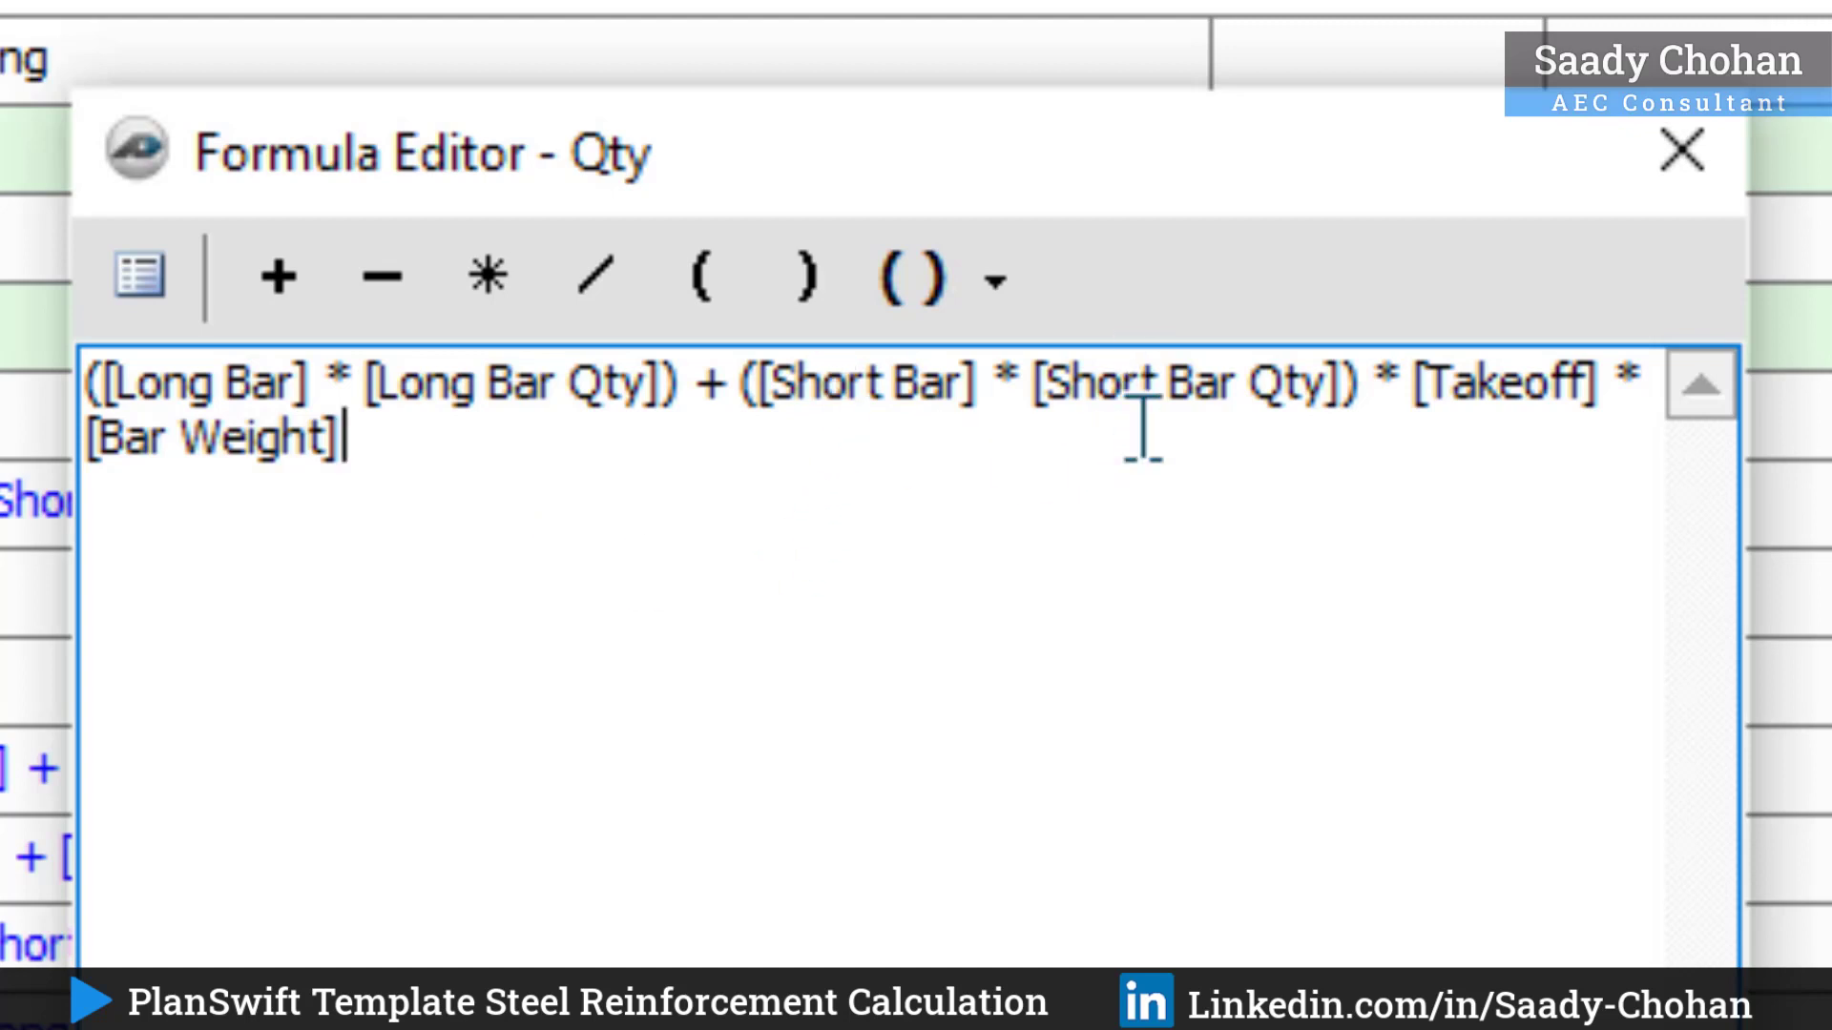
pyautogui.moveTo(1362, 381); pyautogui.dragTo(41, 376)
pyautogui.click(996, 282)
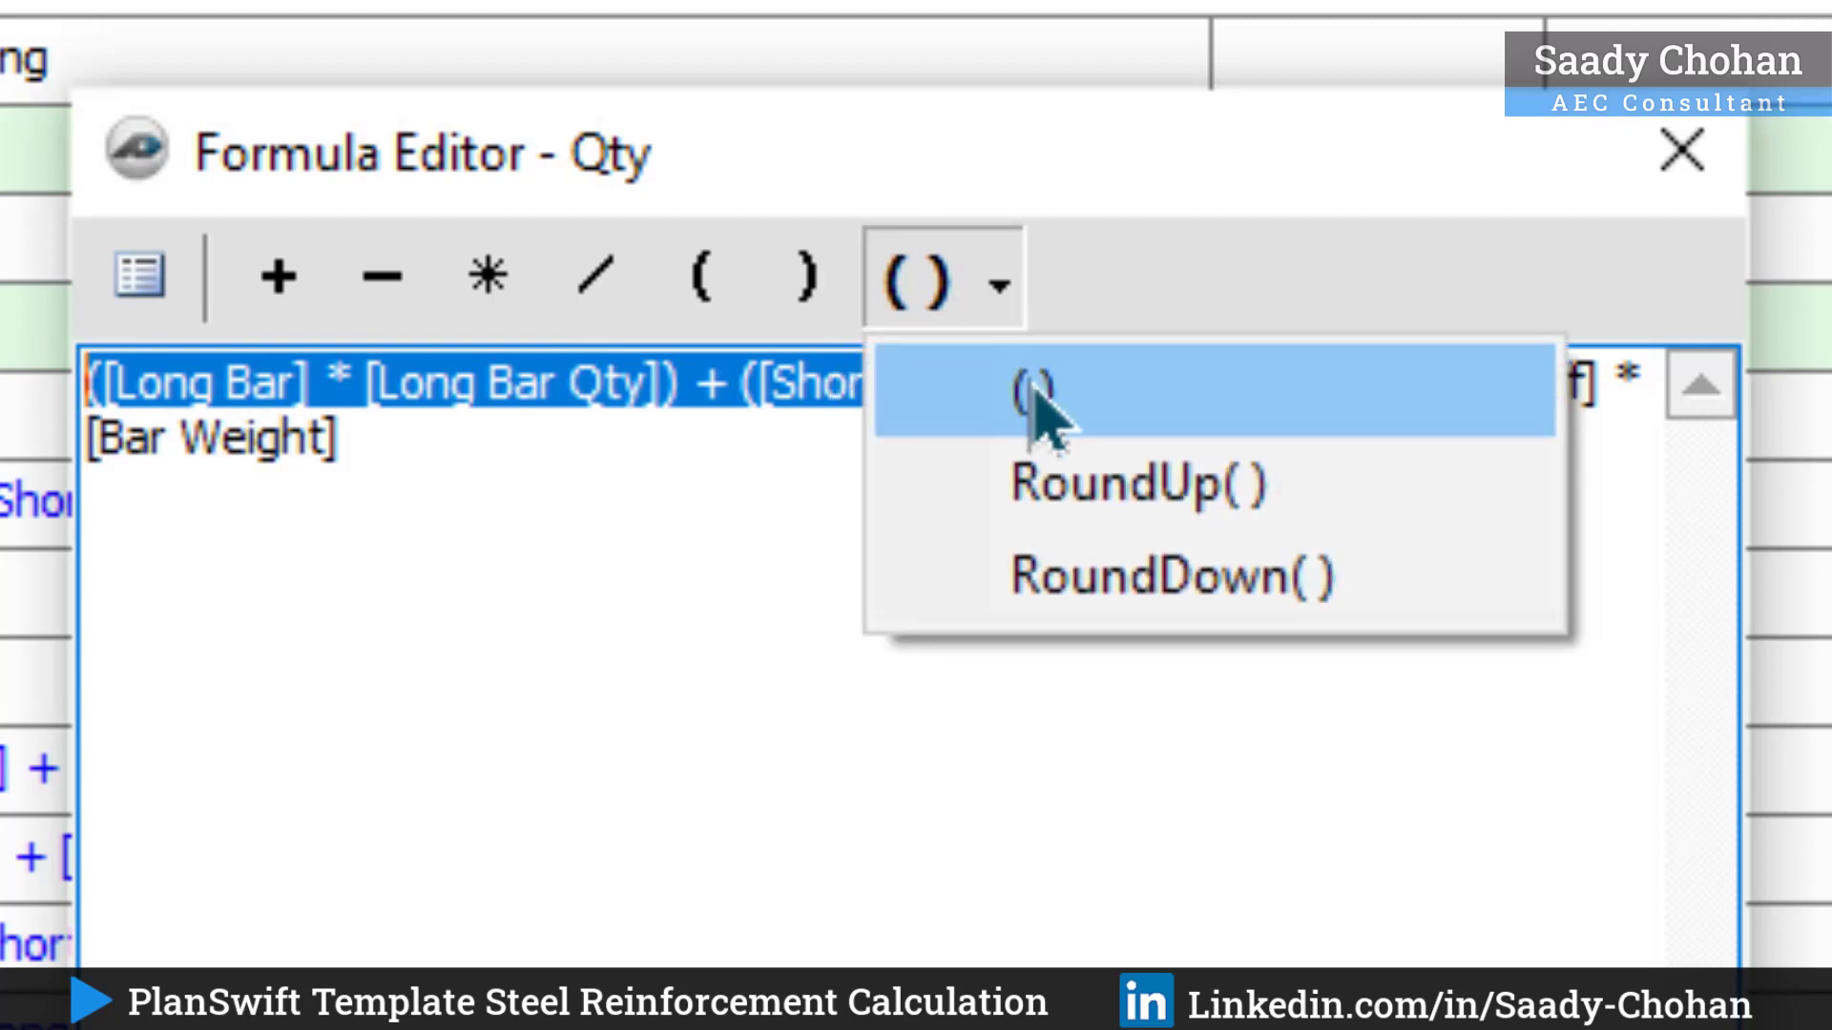
pyautogui.click(1028, 387)
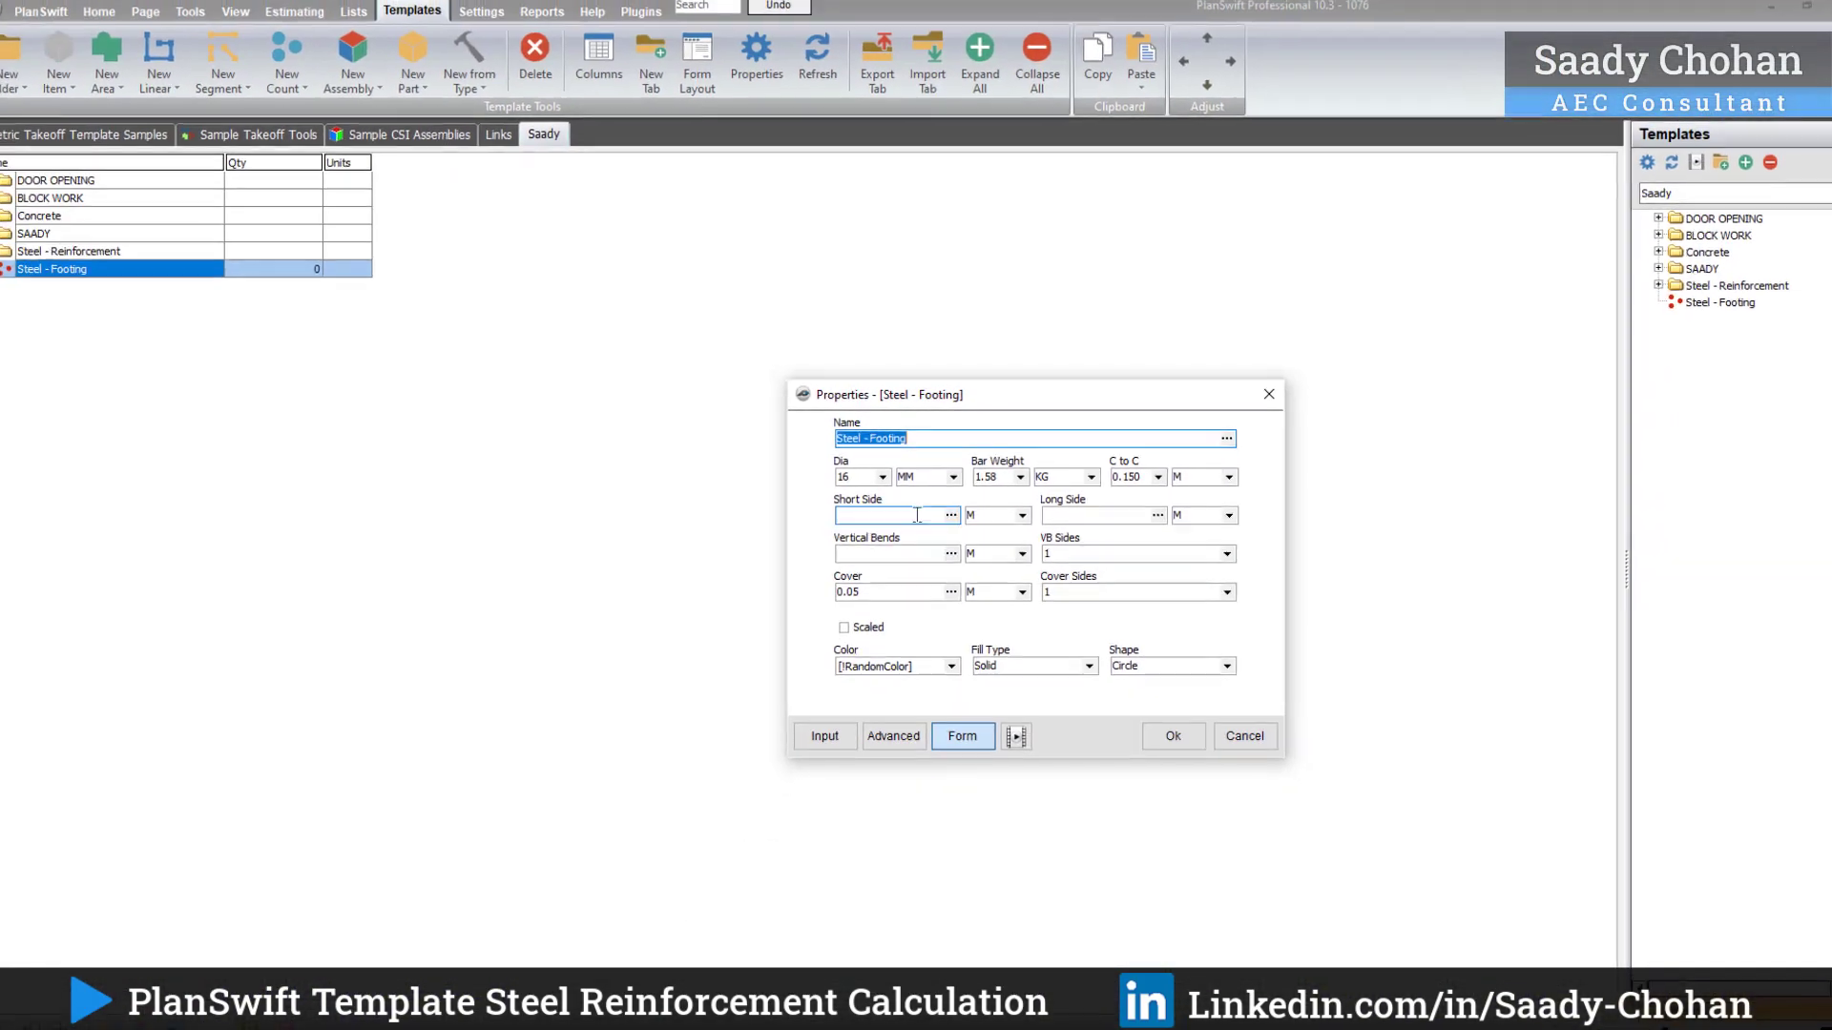
pyautogui.click(1164, 724)
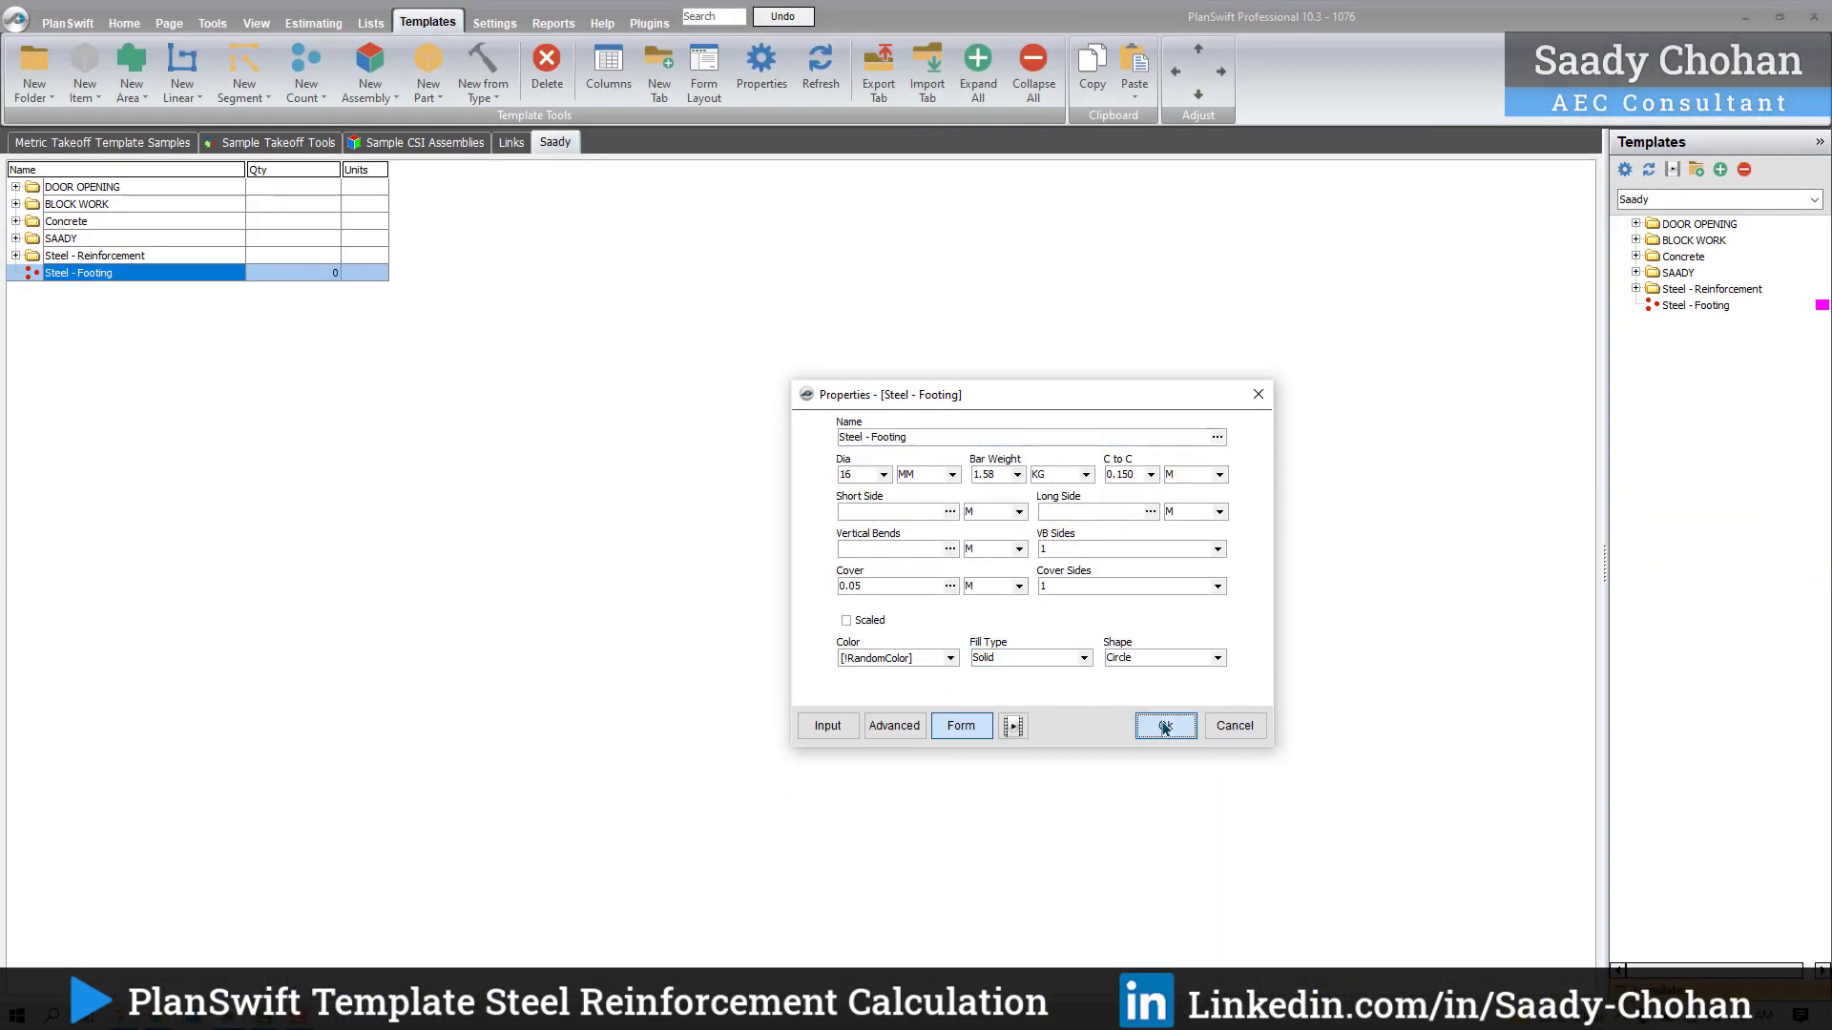
# Step: Start a takeoff from the Steel - Footing template on the foundation plan and name it Steel - Footing 1
pyautogui.click(124, 22)
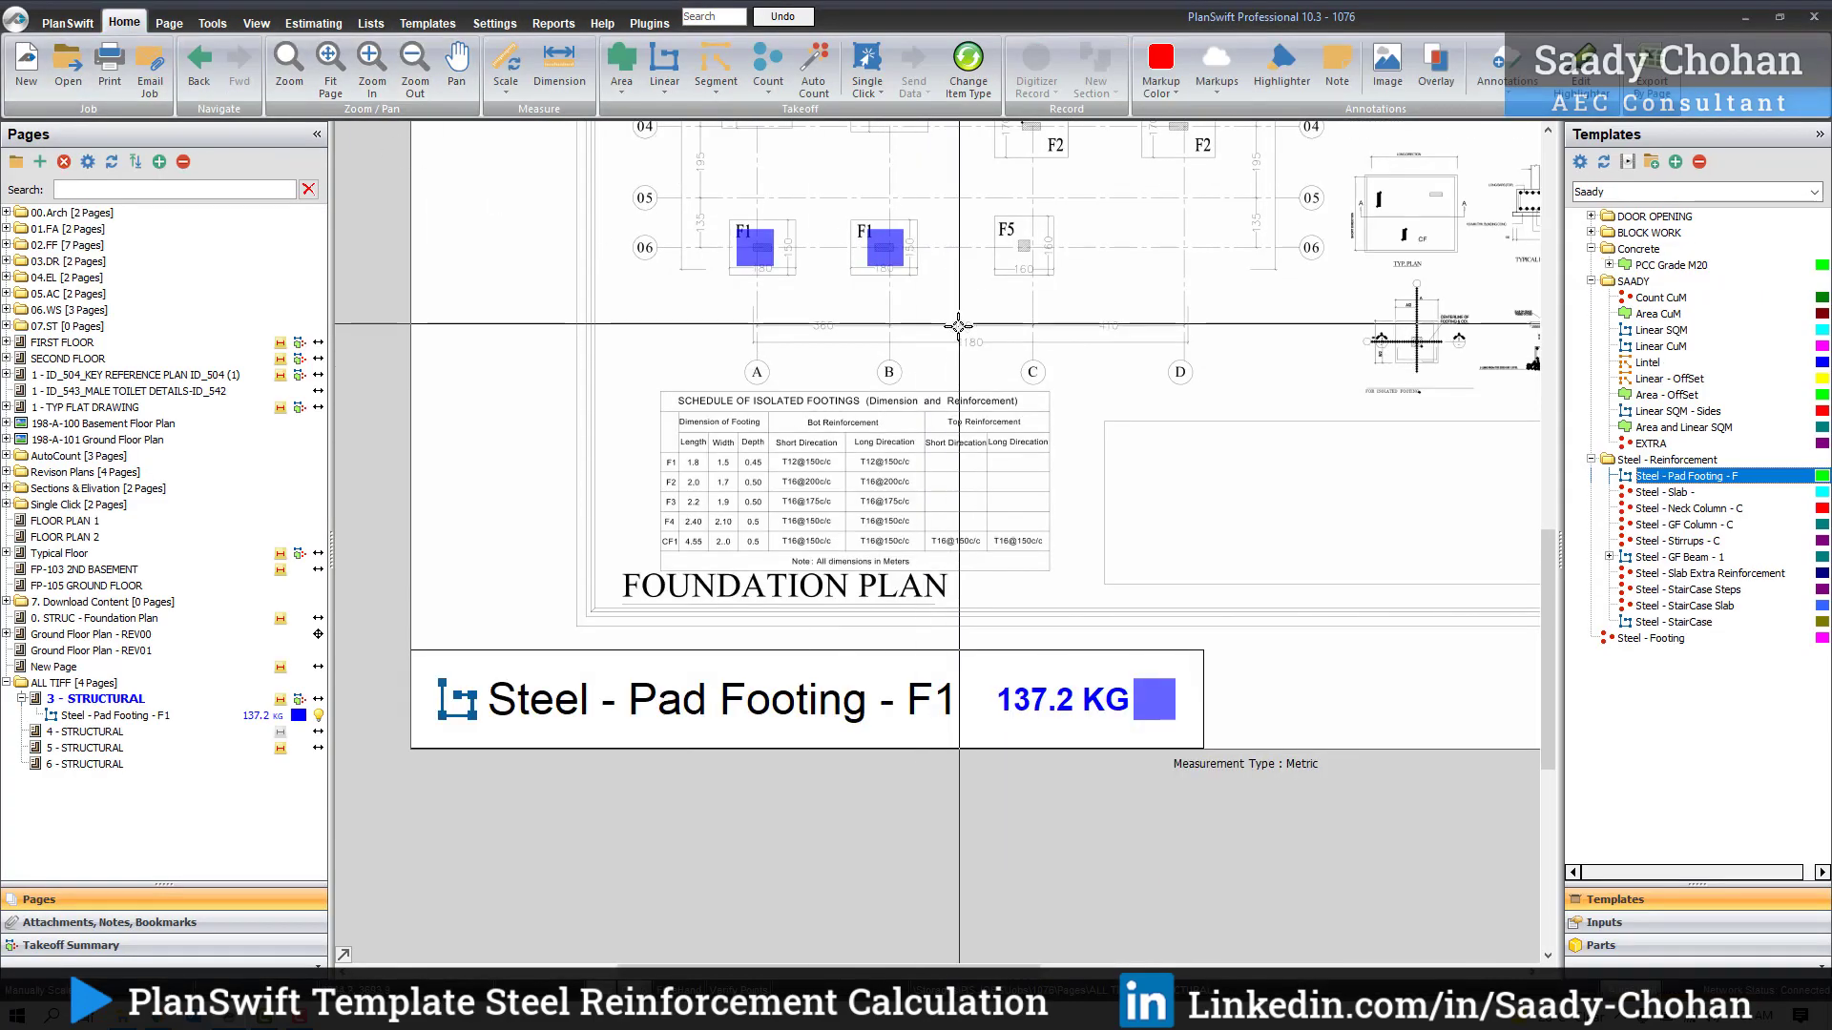
pyautogui.scroll(-3, 957, 327)
pyautogui.scroll(2, 845, 403)
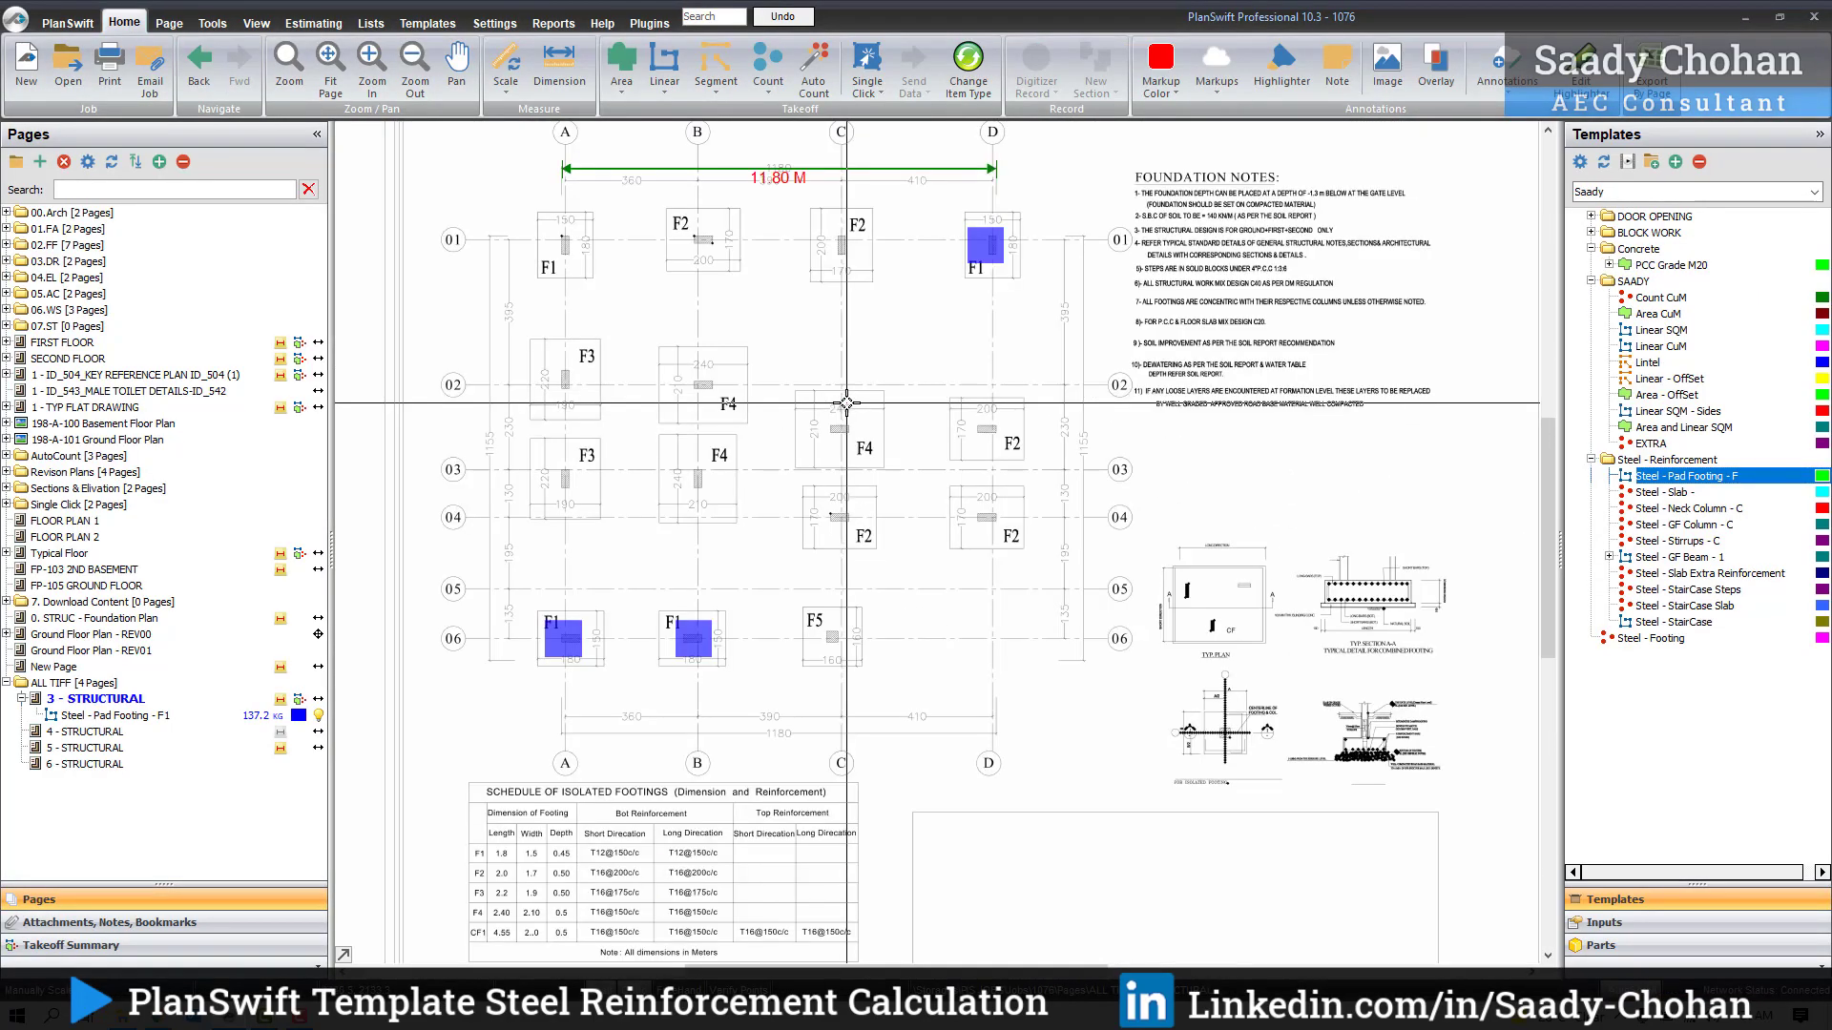
pyautogui.doubleClick(1641, 638)
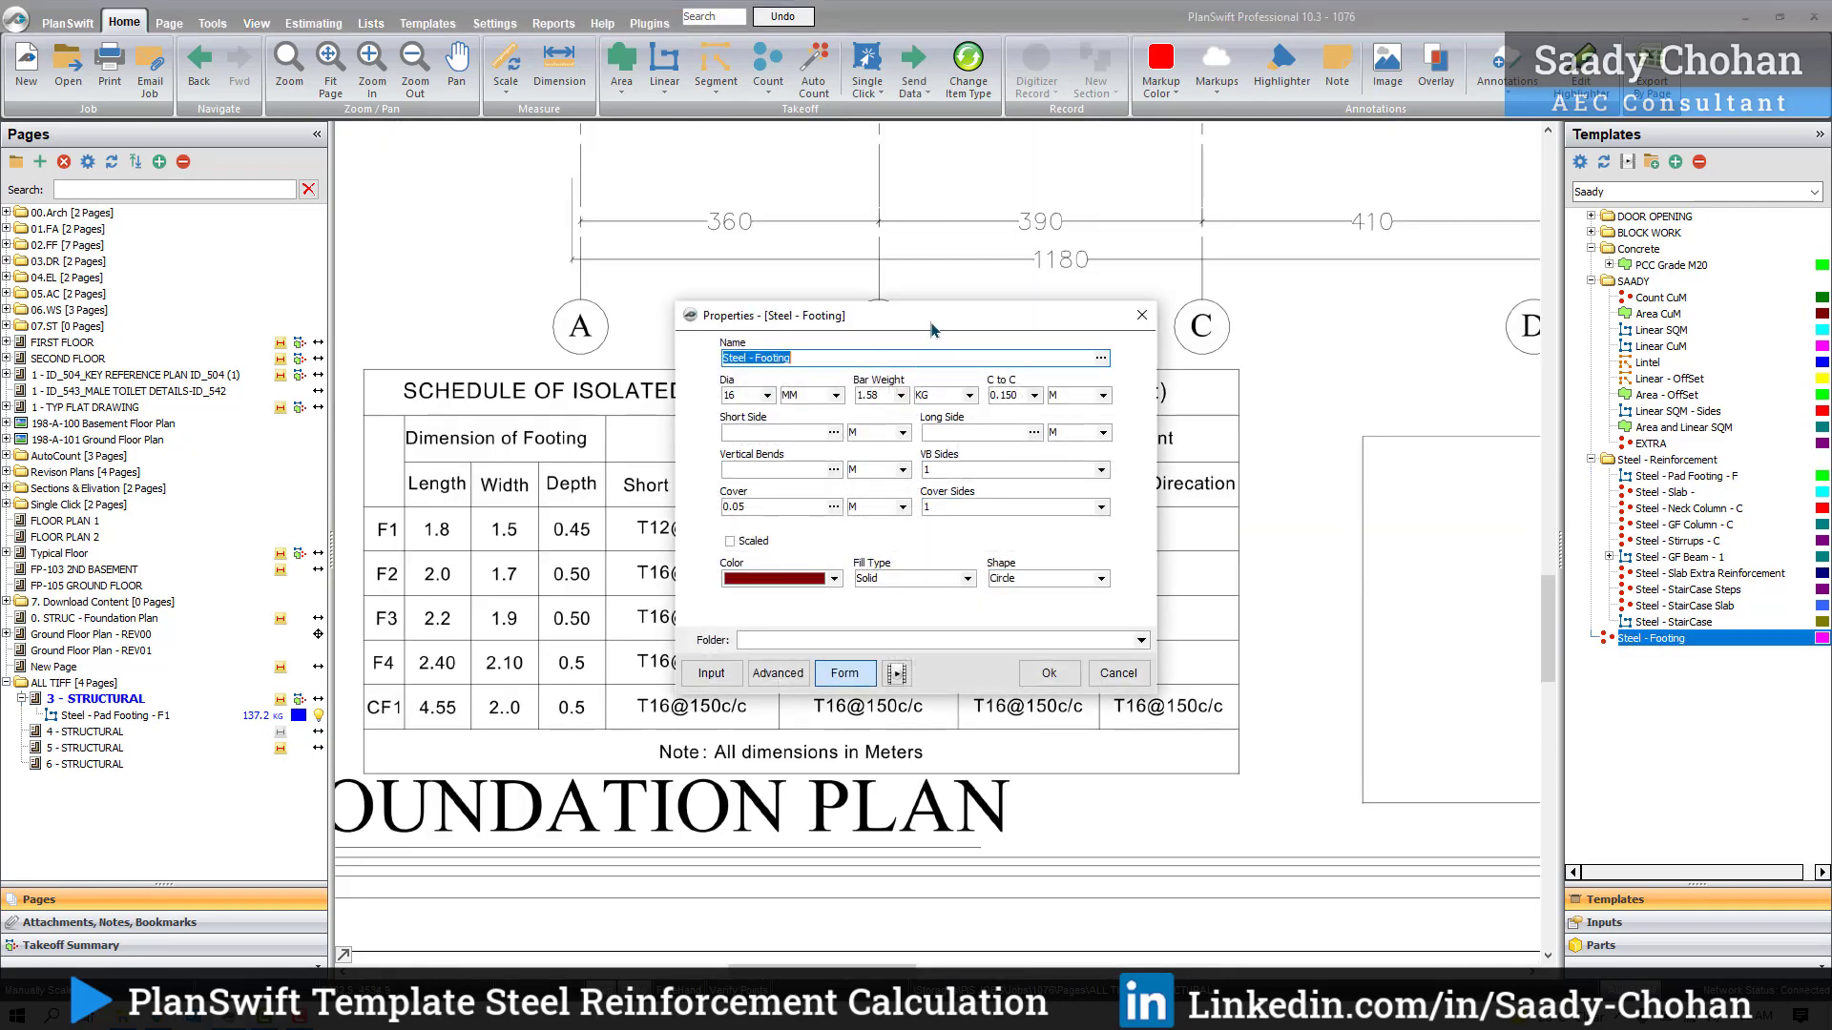
pyautogui.moveTo(932, 329); pyautogui.dragTo(1211, 446)
pyautogui.click(1102, 476)
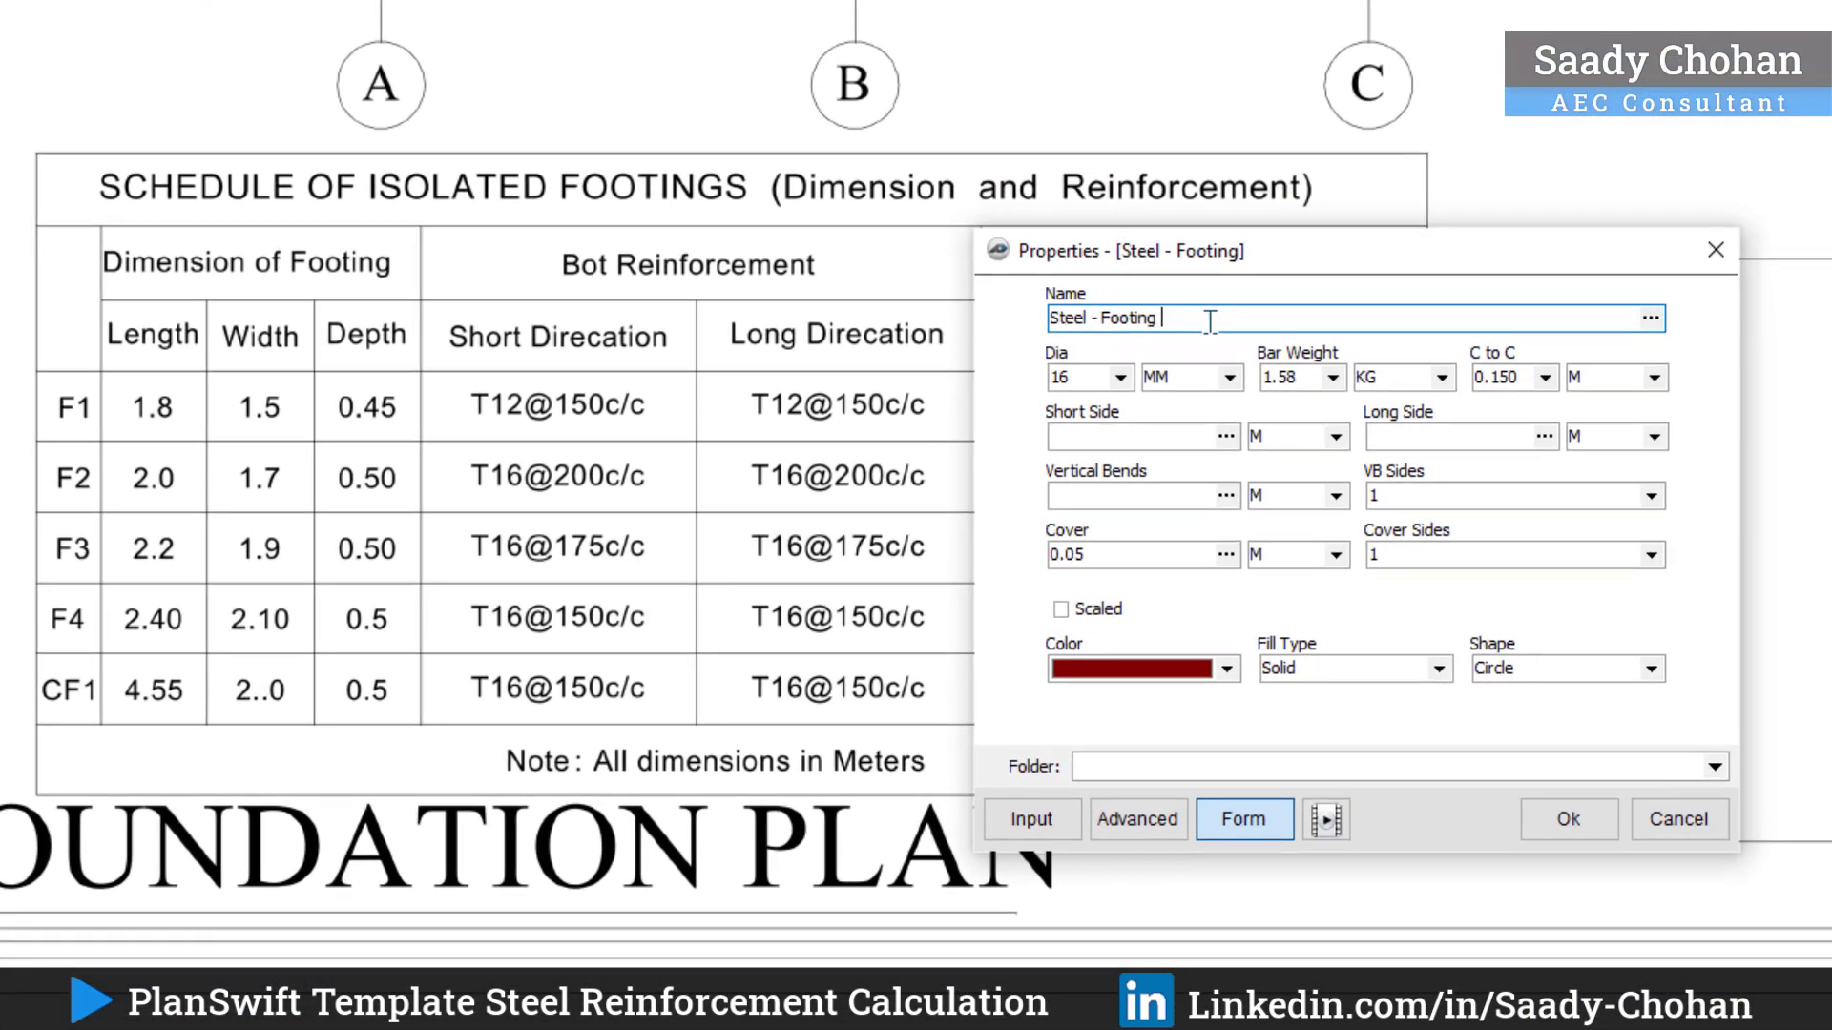
pyautogui.write('1')
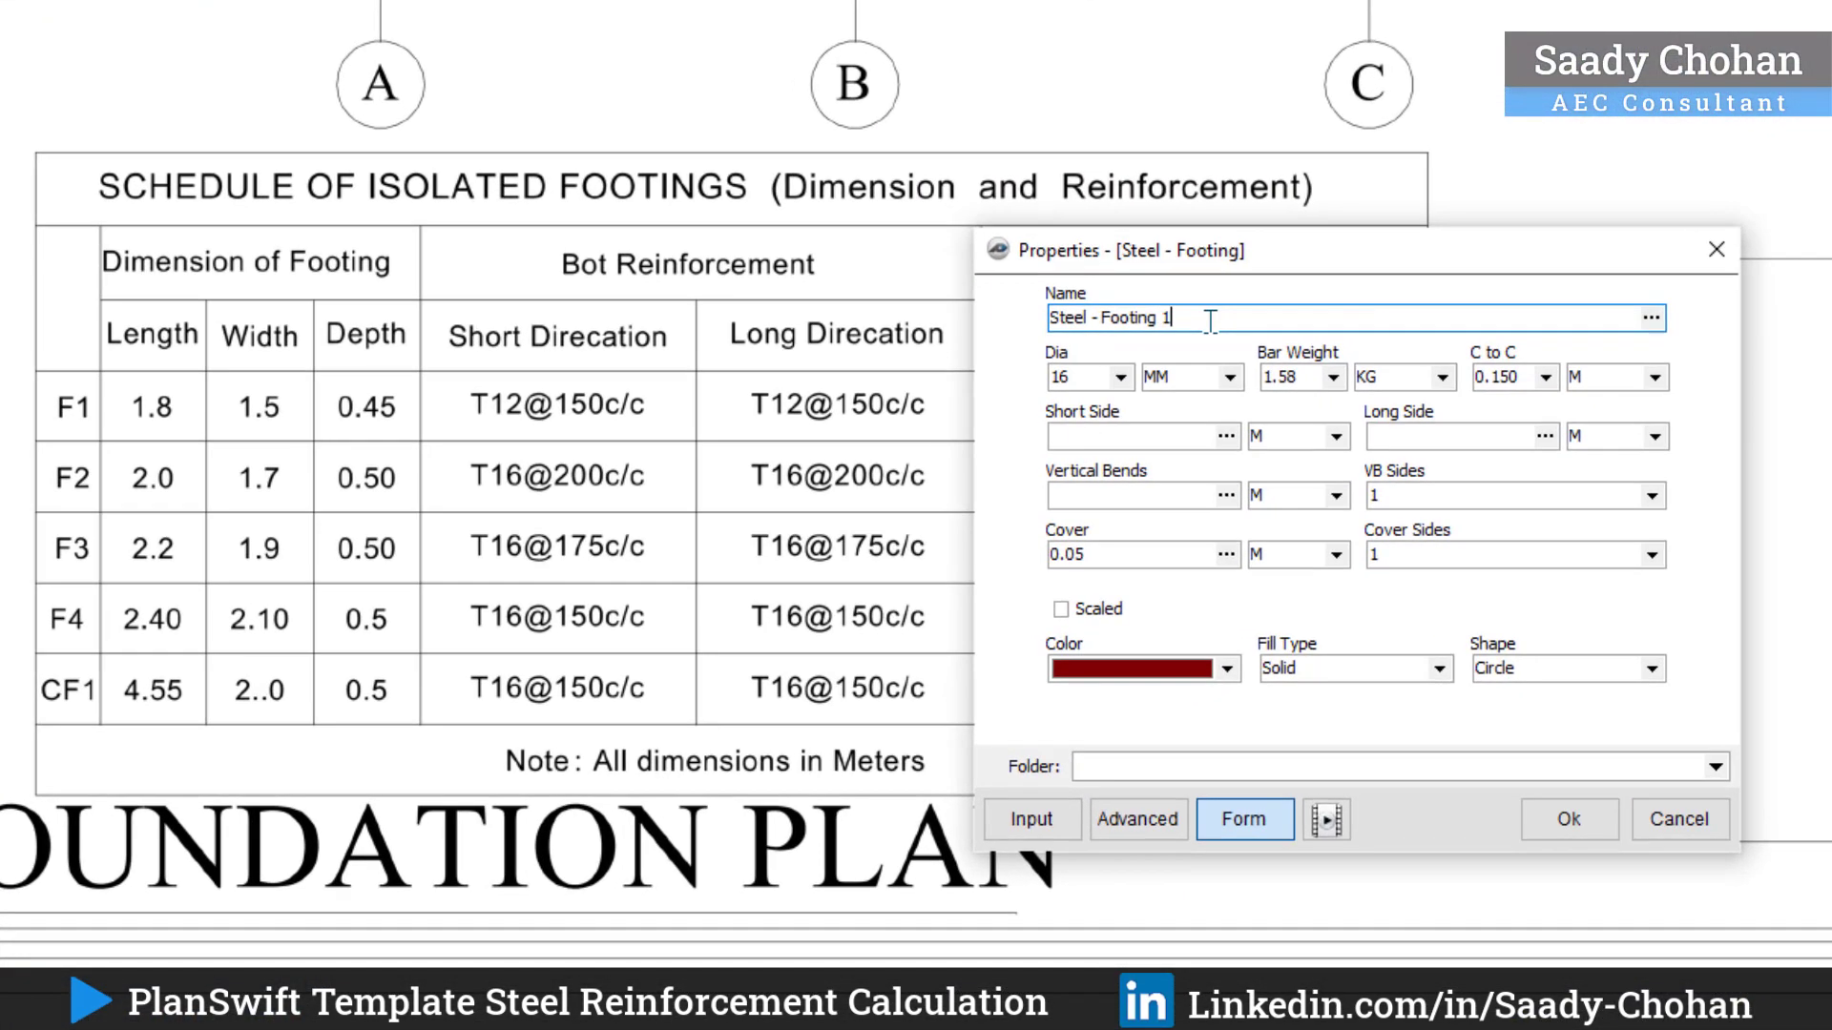
# Step: Set the bar diameter to 12 MM and the bar weight to 0.888 KG for Steel - Footing 1
pyautogui.click(1120, 377)
pyautogui.click(1069, 444)
pyautogui.click(1333, 378)
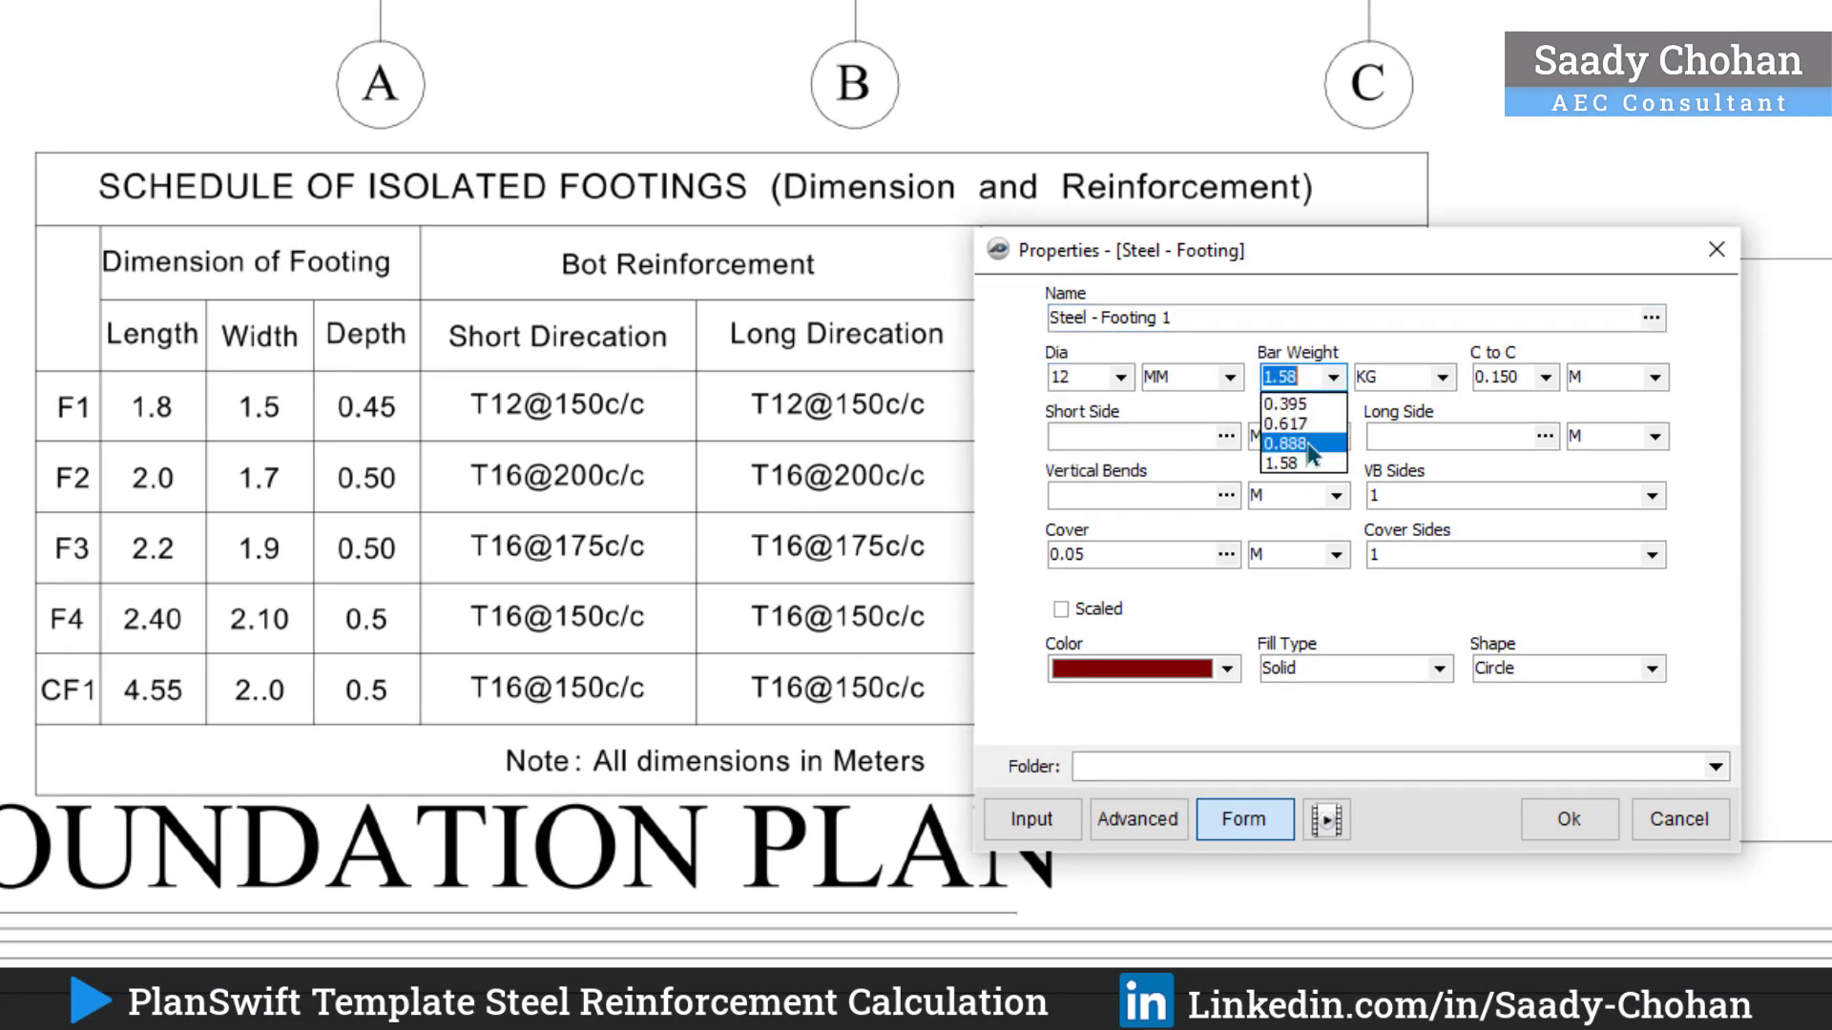
pyautogui.click(1288, 444)
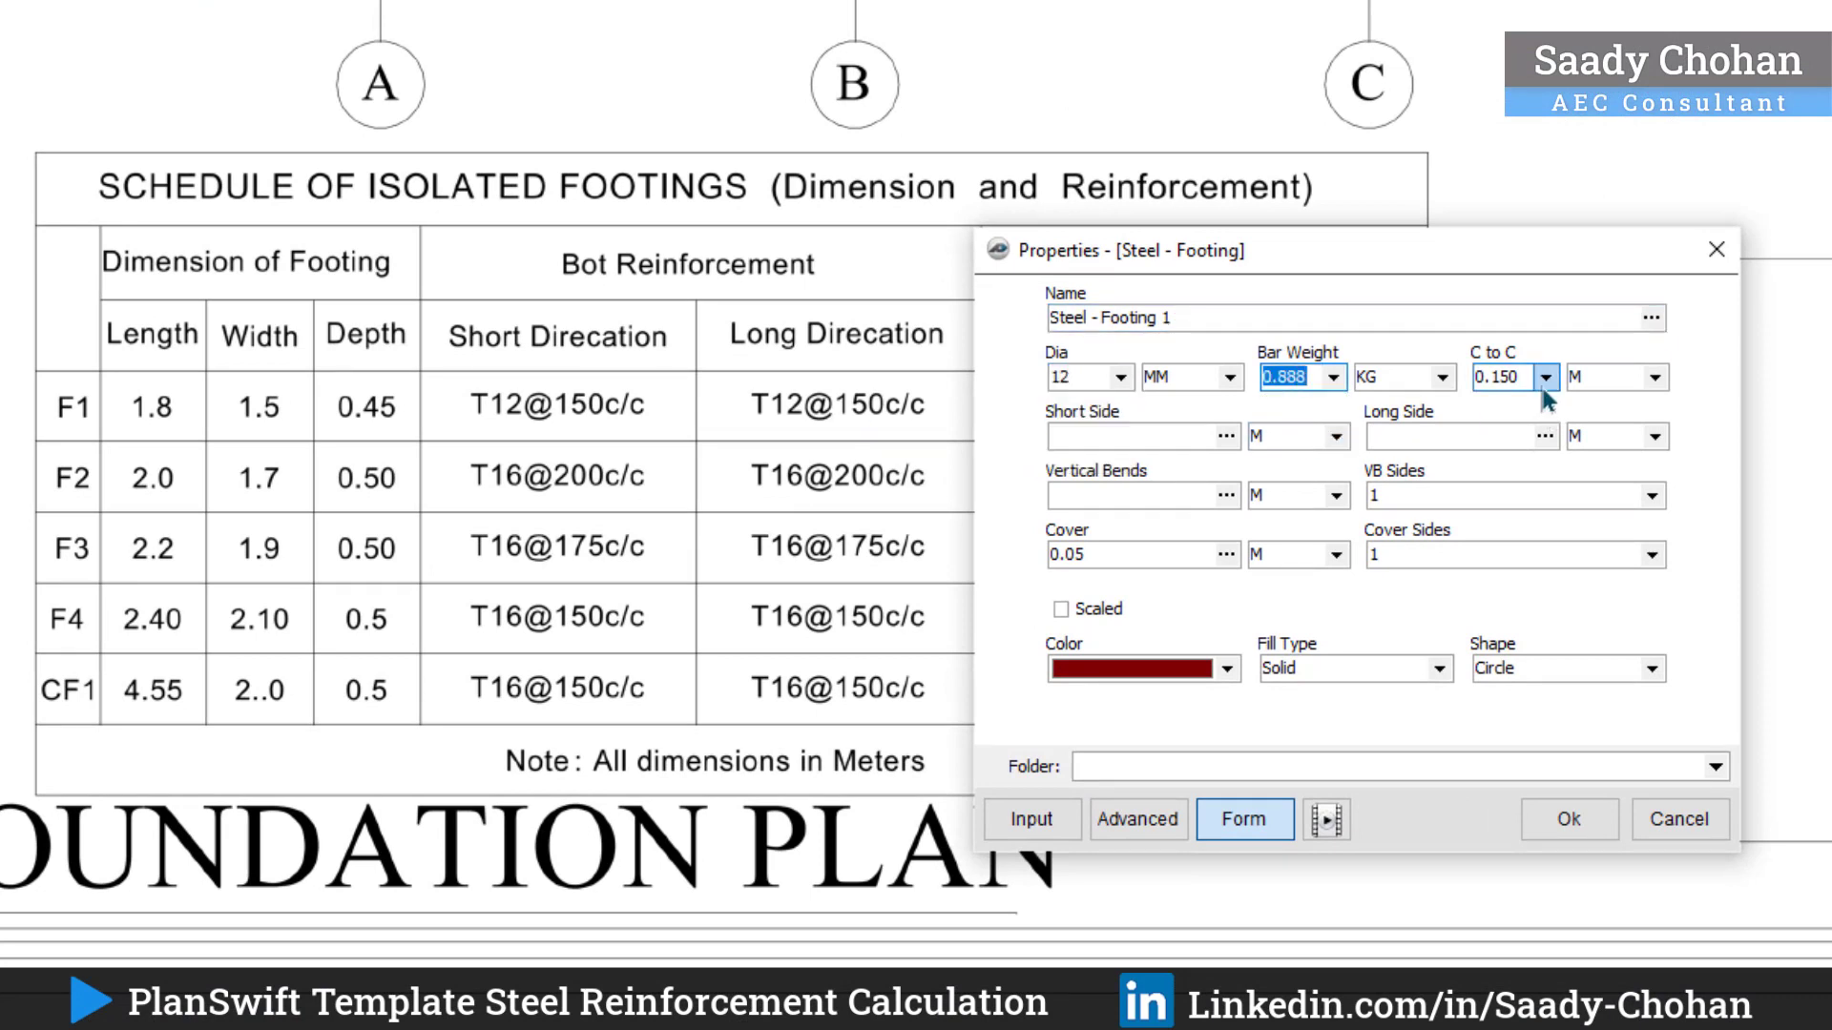
# Step: Enter the F1 footing dimensions, with a short side of 1.5 M and a long side of 1.8 M
pyautogui.click(1184, 435)
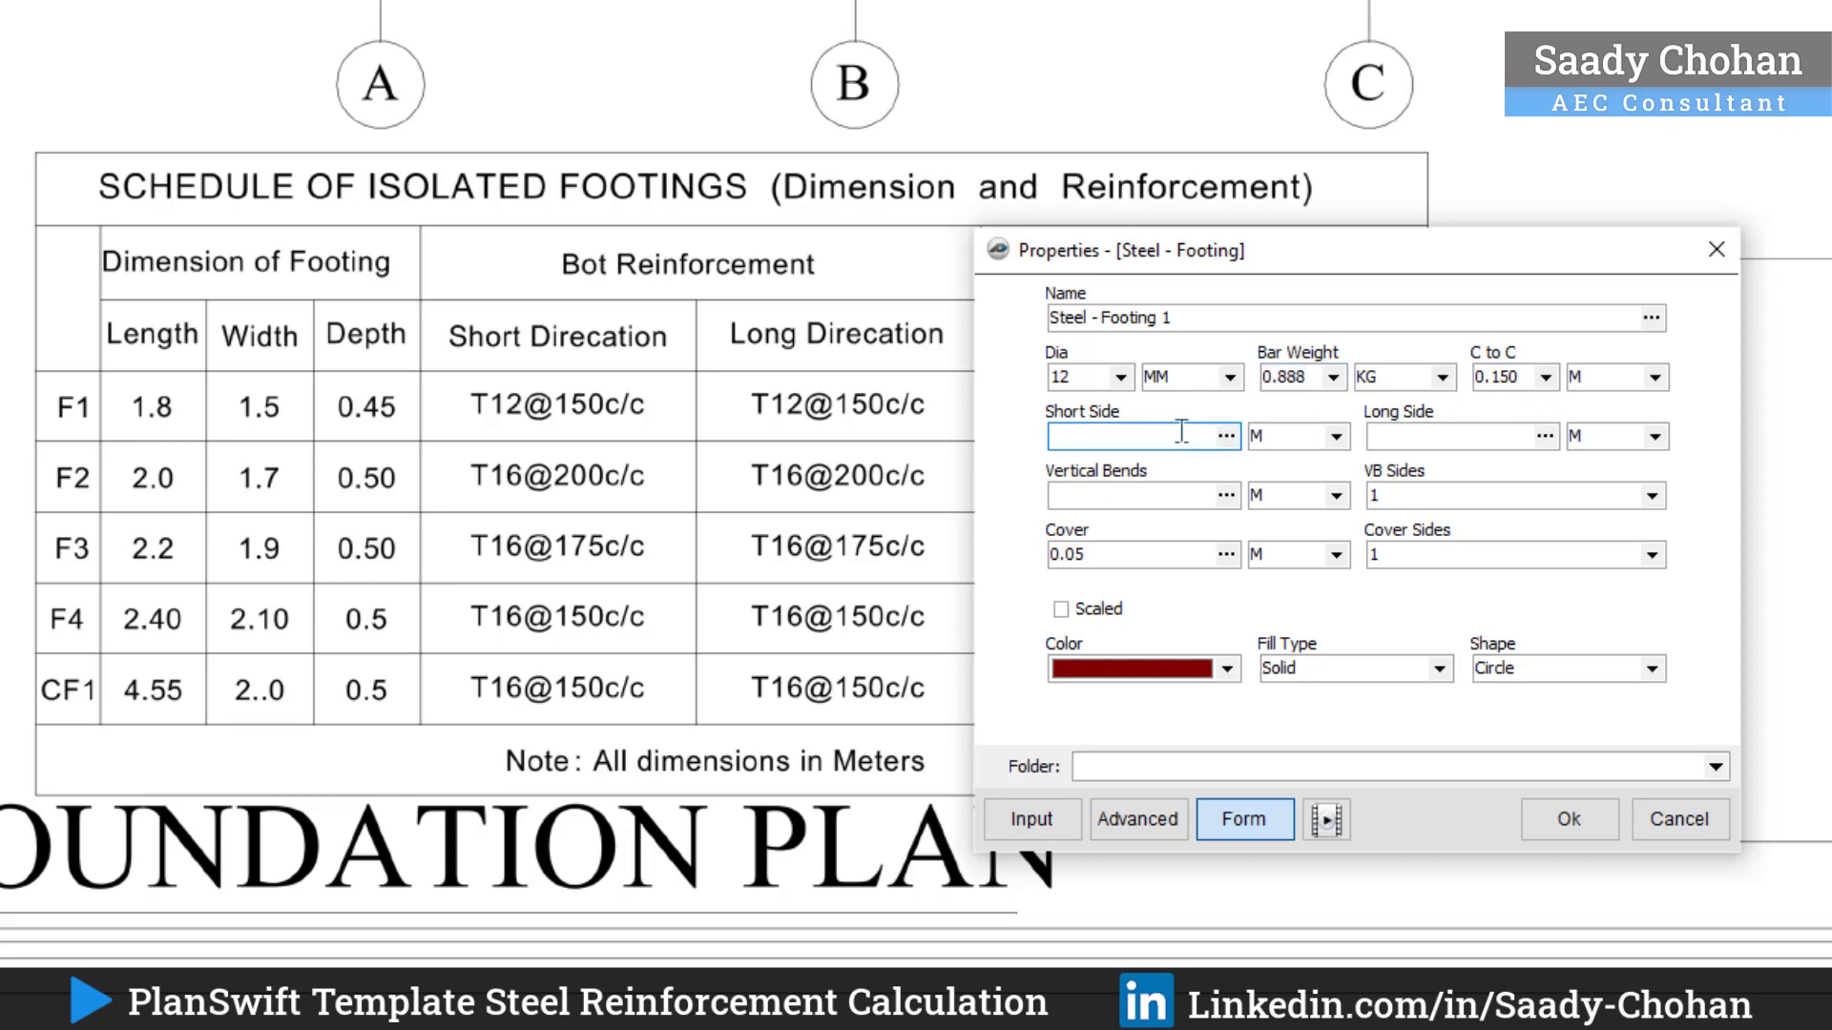
pyautogui.write('1.5')
pyautogui.click(1428, 437)
pyautogui.write('1.')
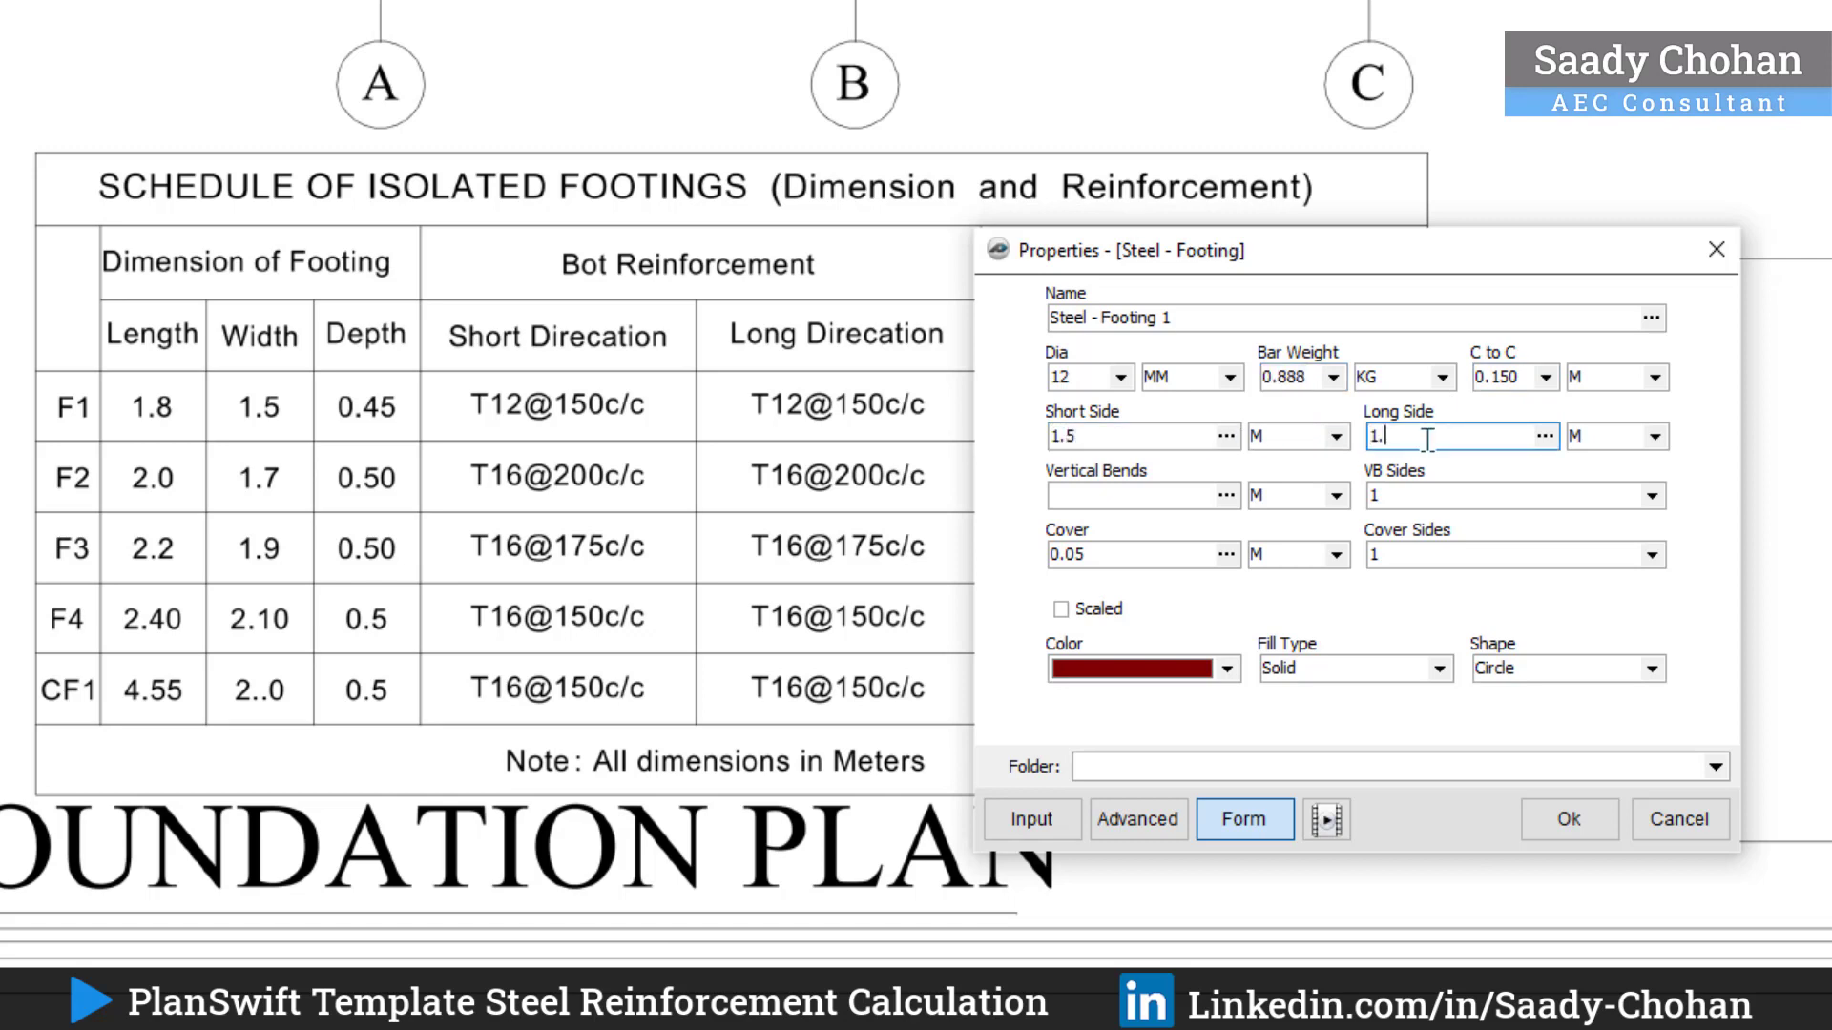
pyautogui.write('8')
# Step: Set vertical bends to 0.4 M on 2 sides and cover sides to 2, and accept the takeoff properties
pyautogui.click(1158, 495)
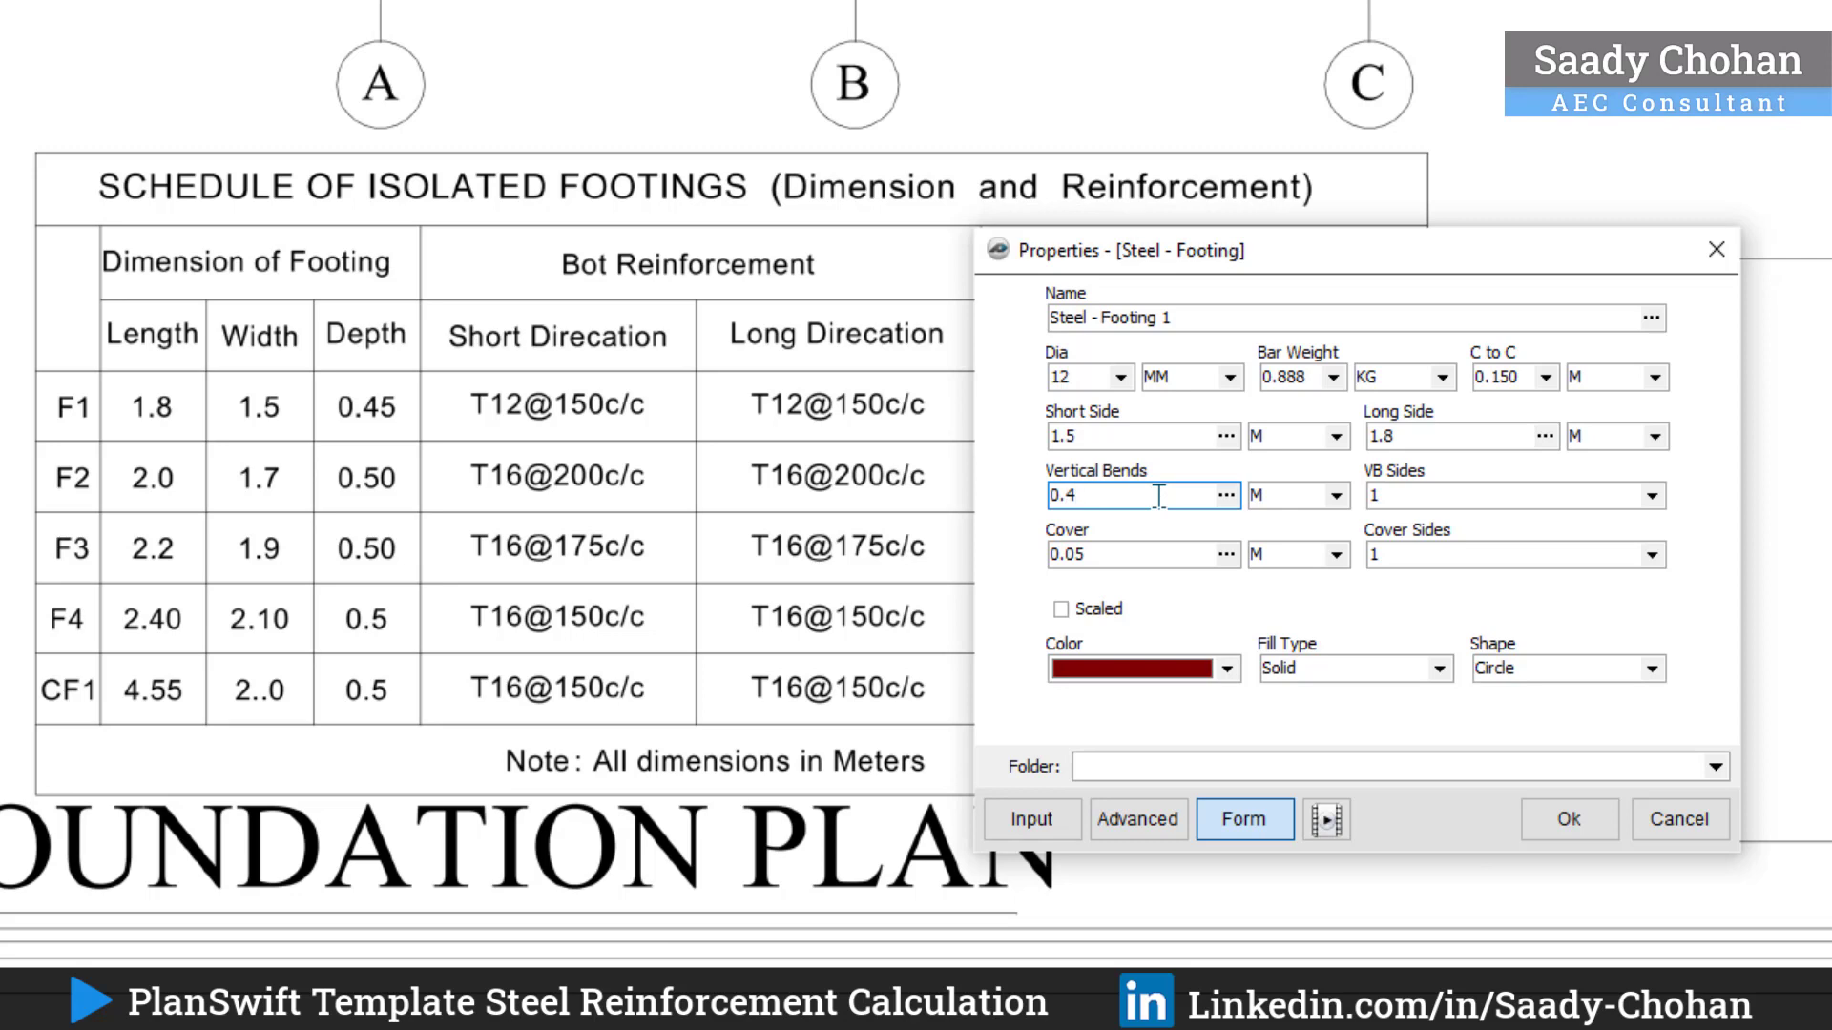
pyautogui.click(1651, 495)
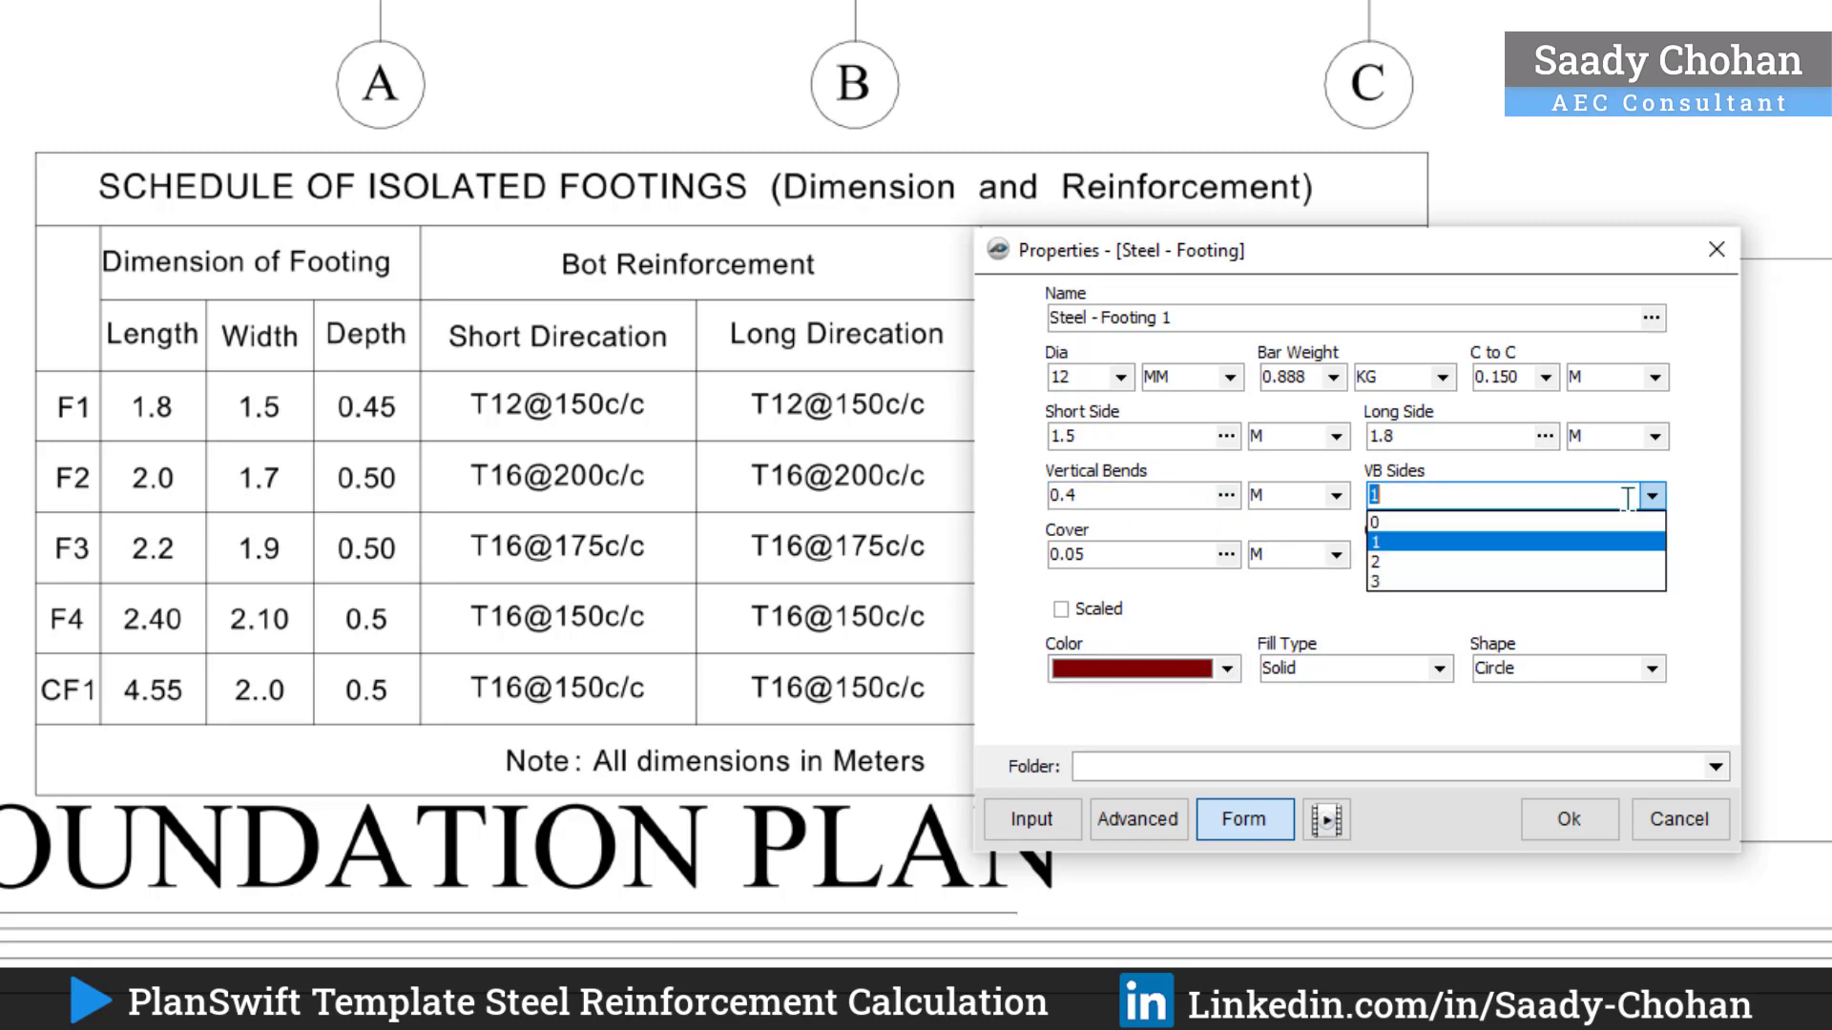
pyautogui.click(1538, 565)
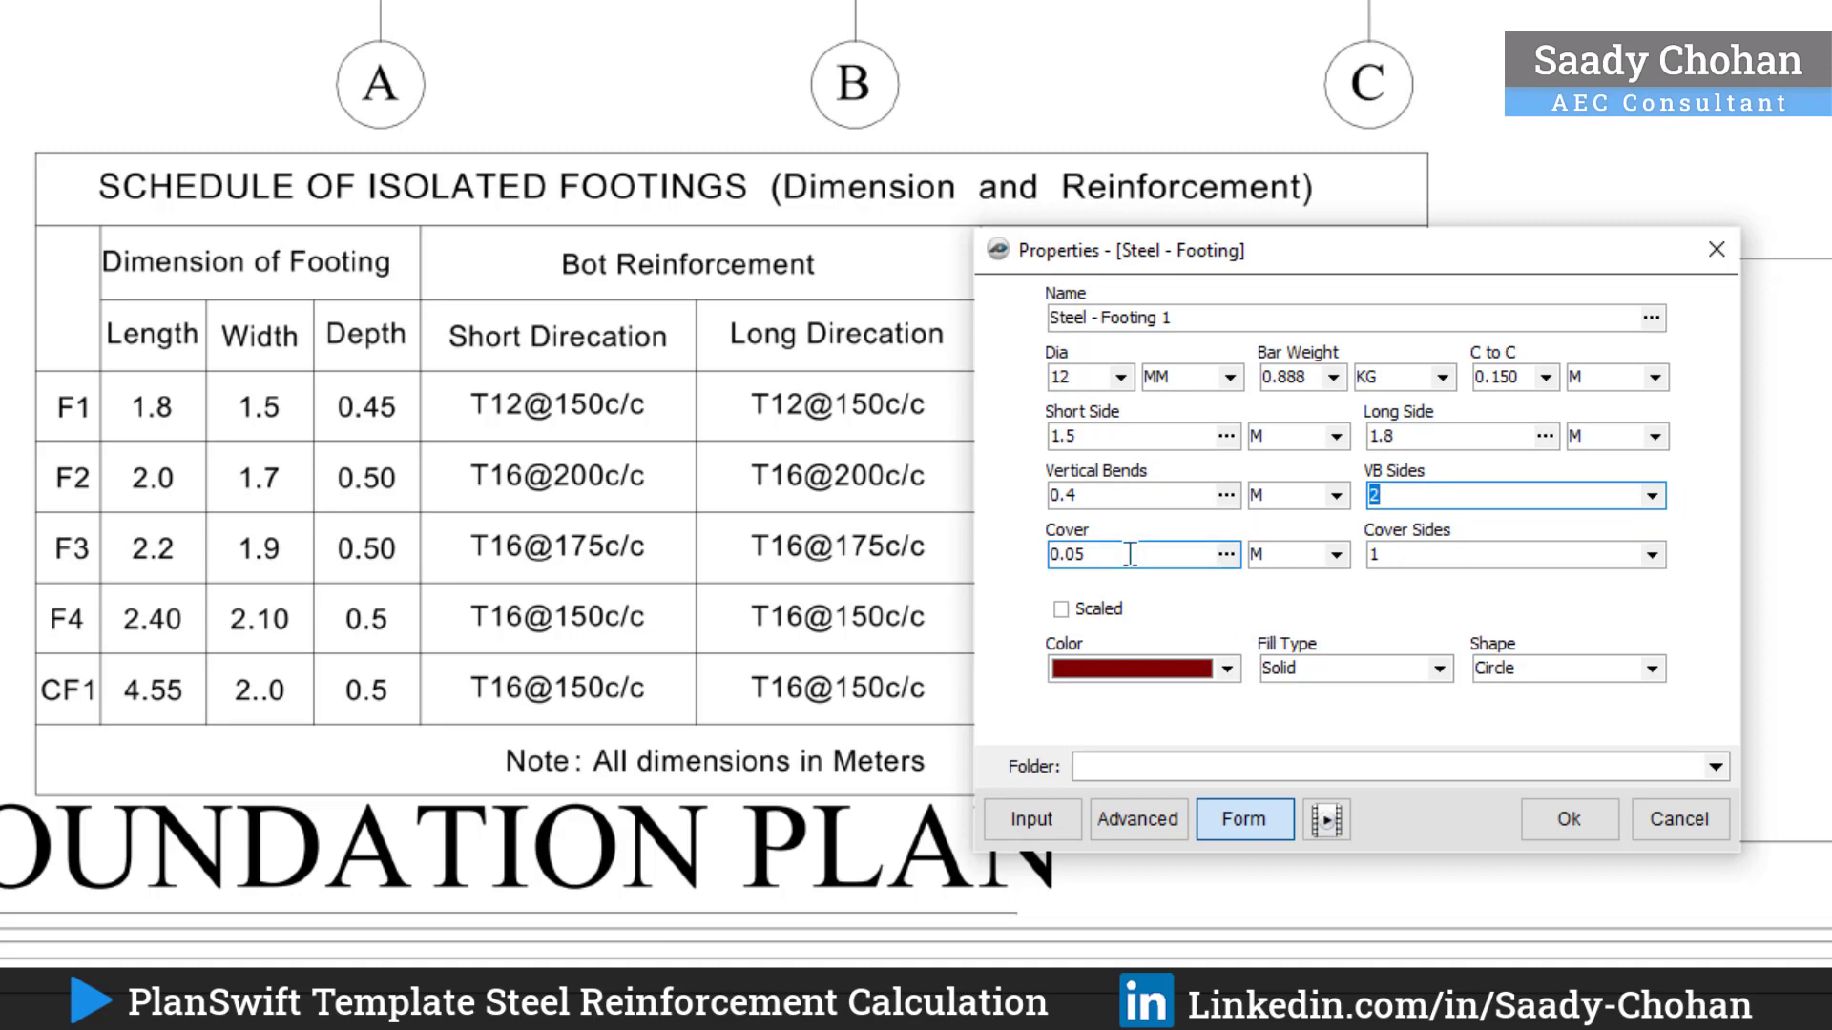
pyautogui.click(1652, 555)
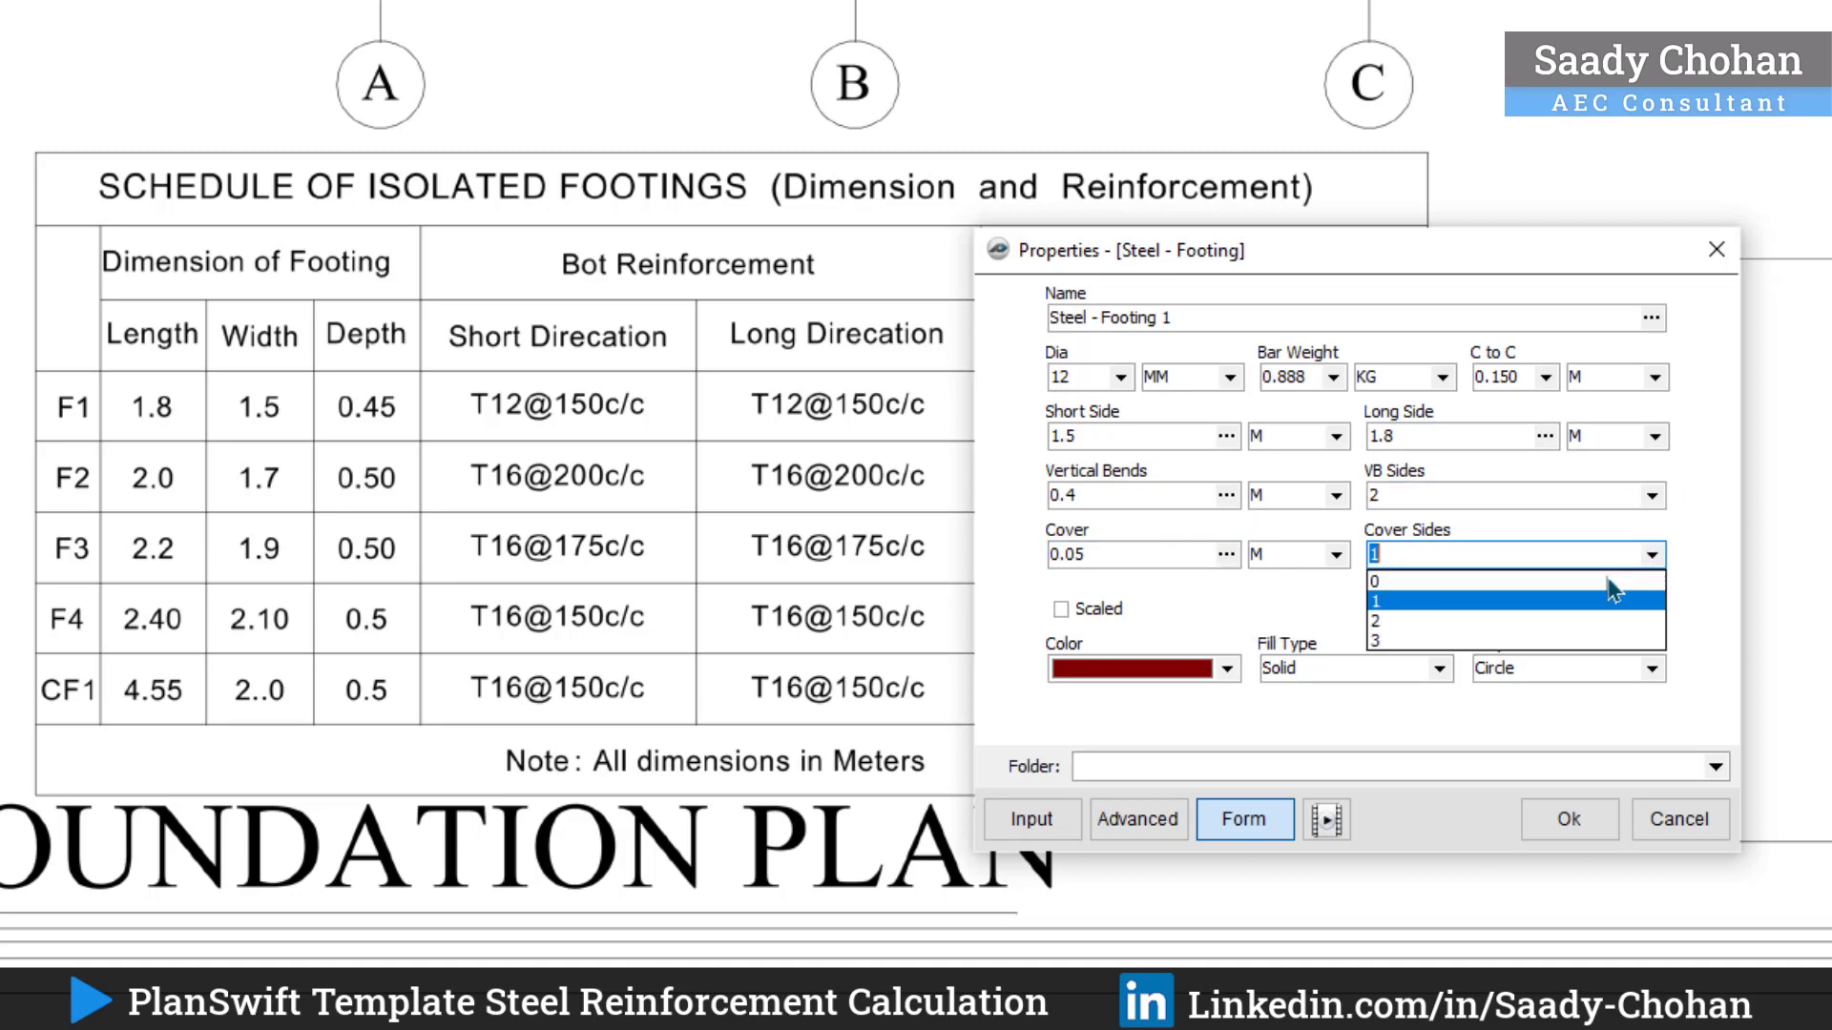
pyautogui.click(1549, 619)
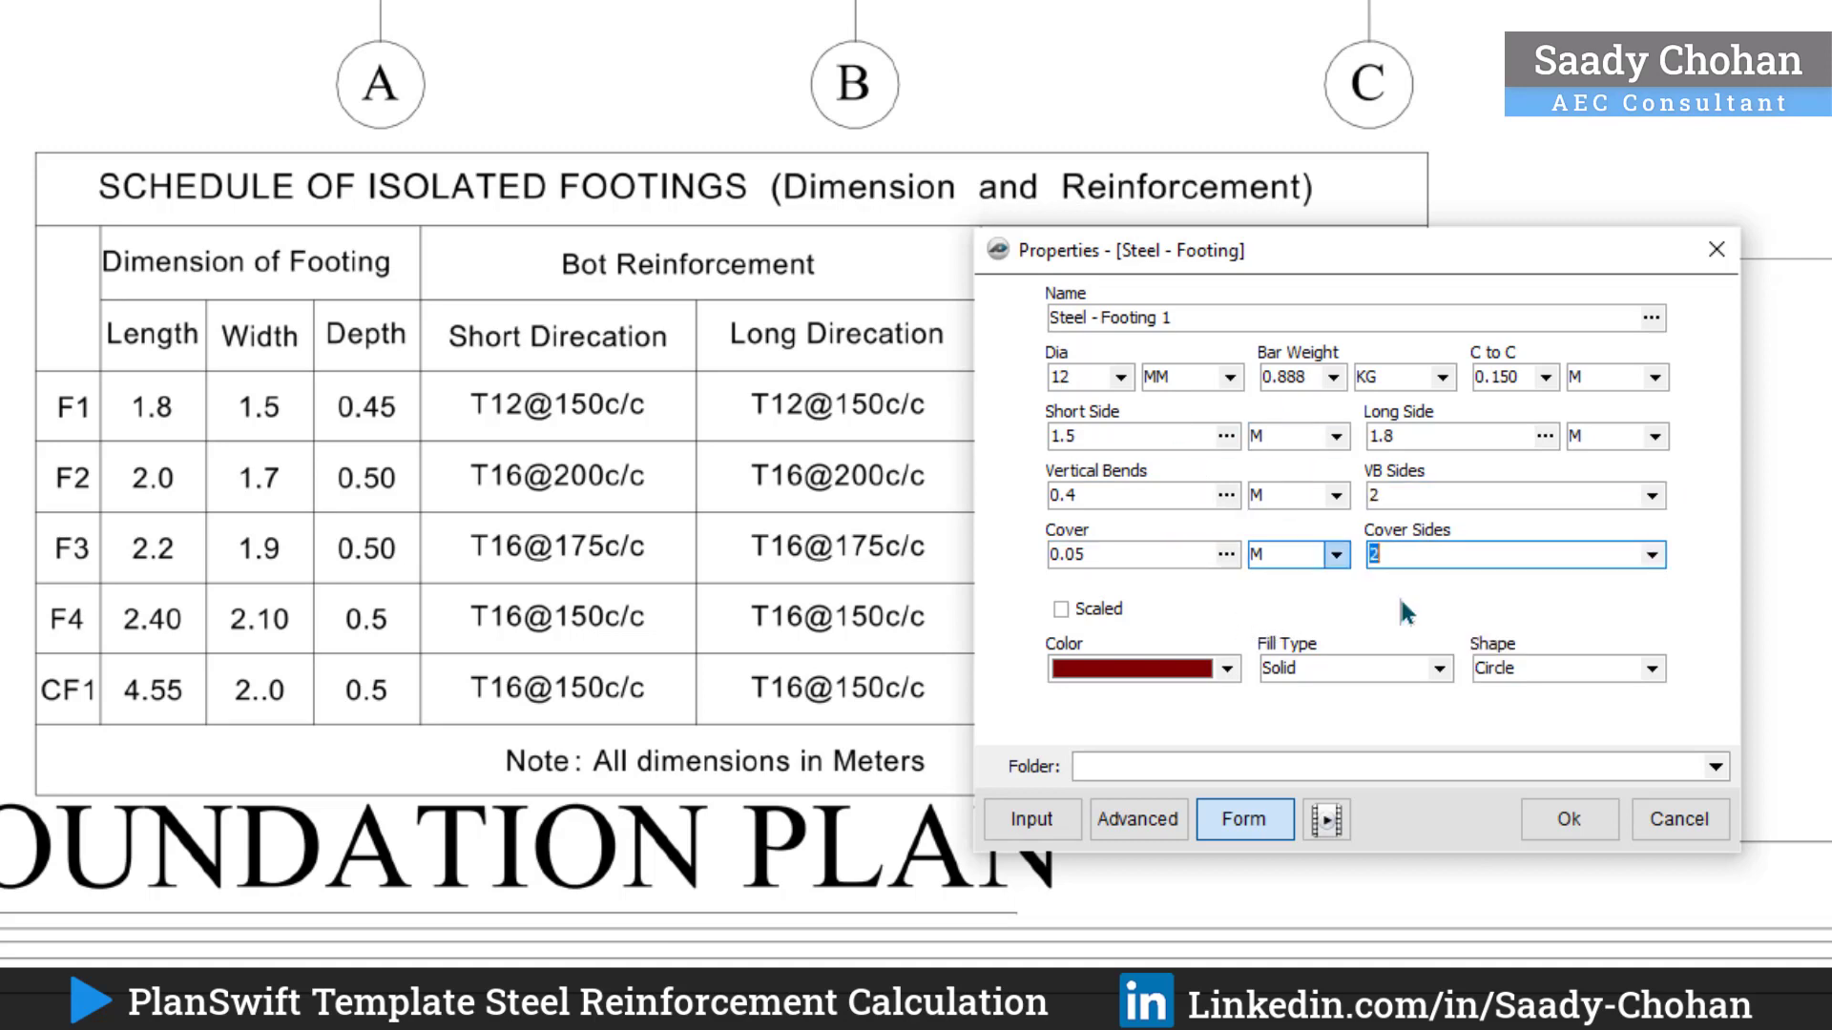
pyautogui.click(1563, 819)
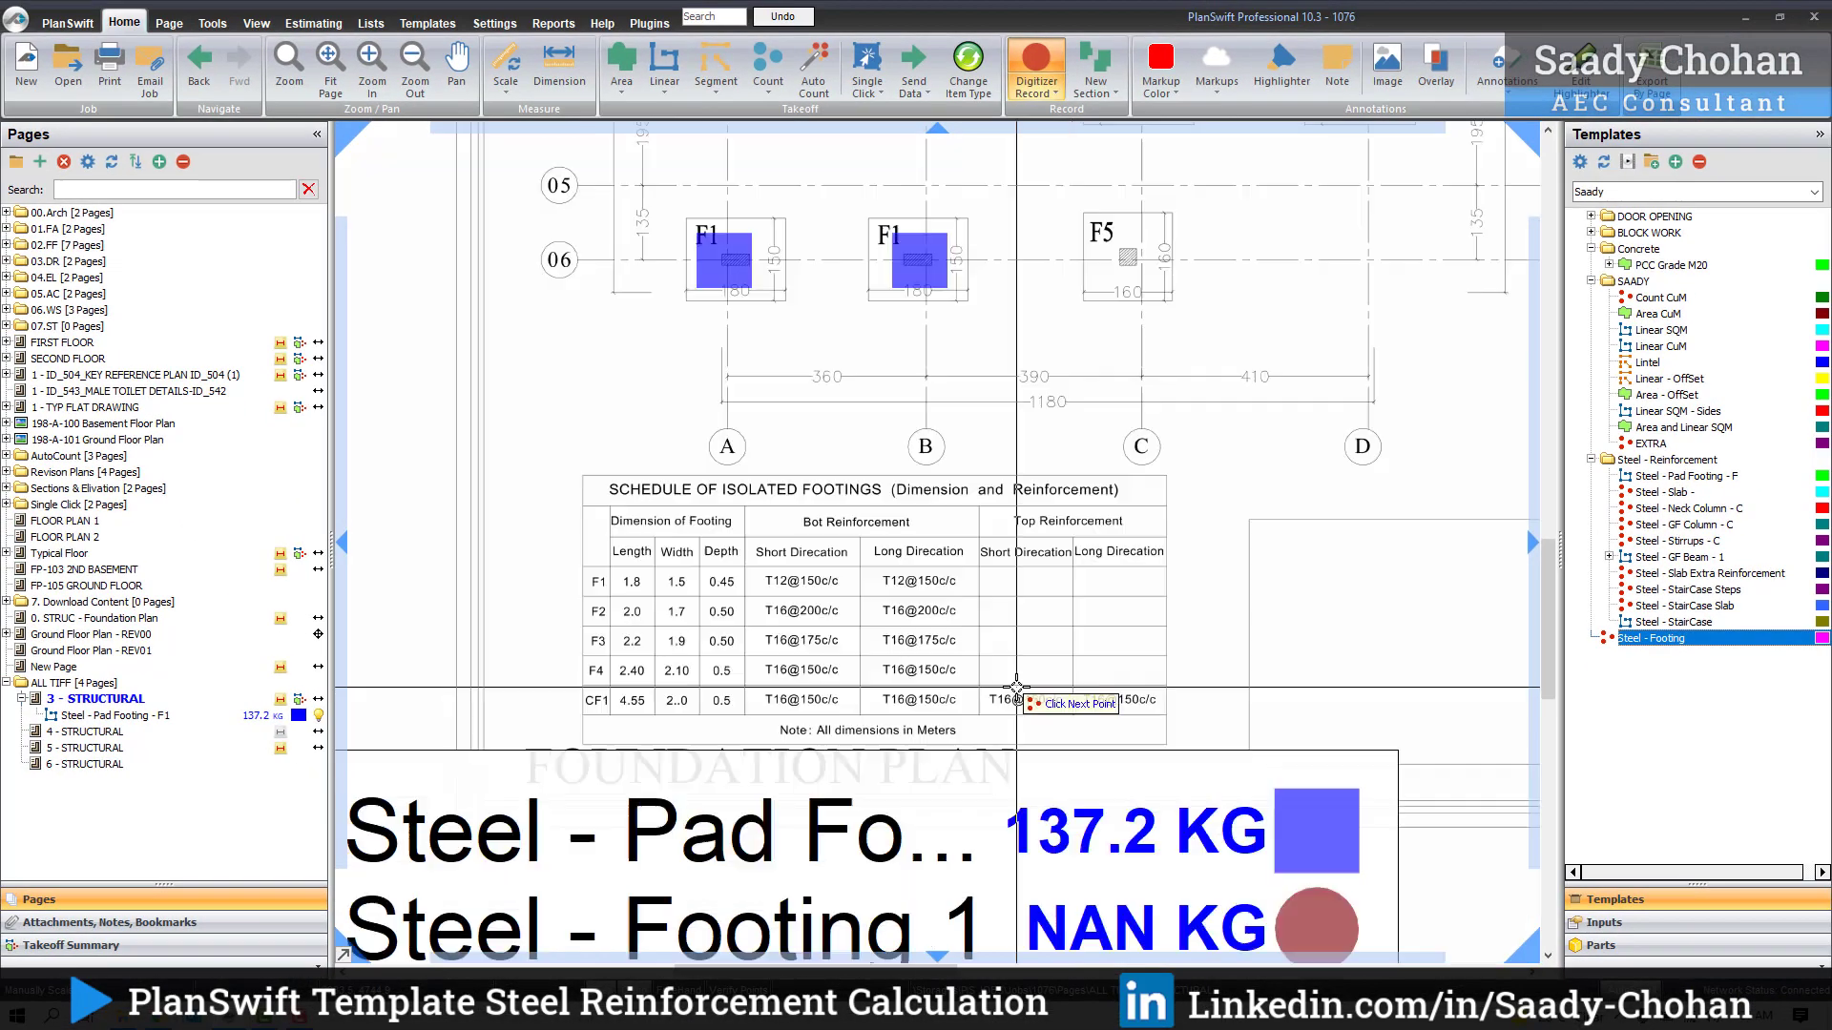
# Step: Count the three highlighted F1 footings, at D-01, B-06 and A-06, with Steel - Footing 1 and finish recording
pyautogui.scroll(-2, 1016, 686)
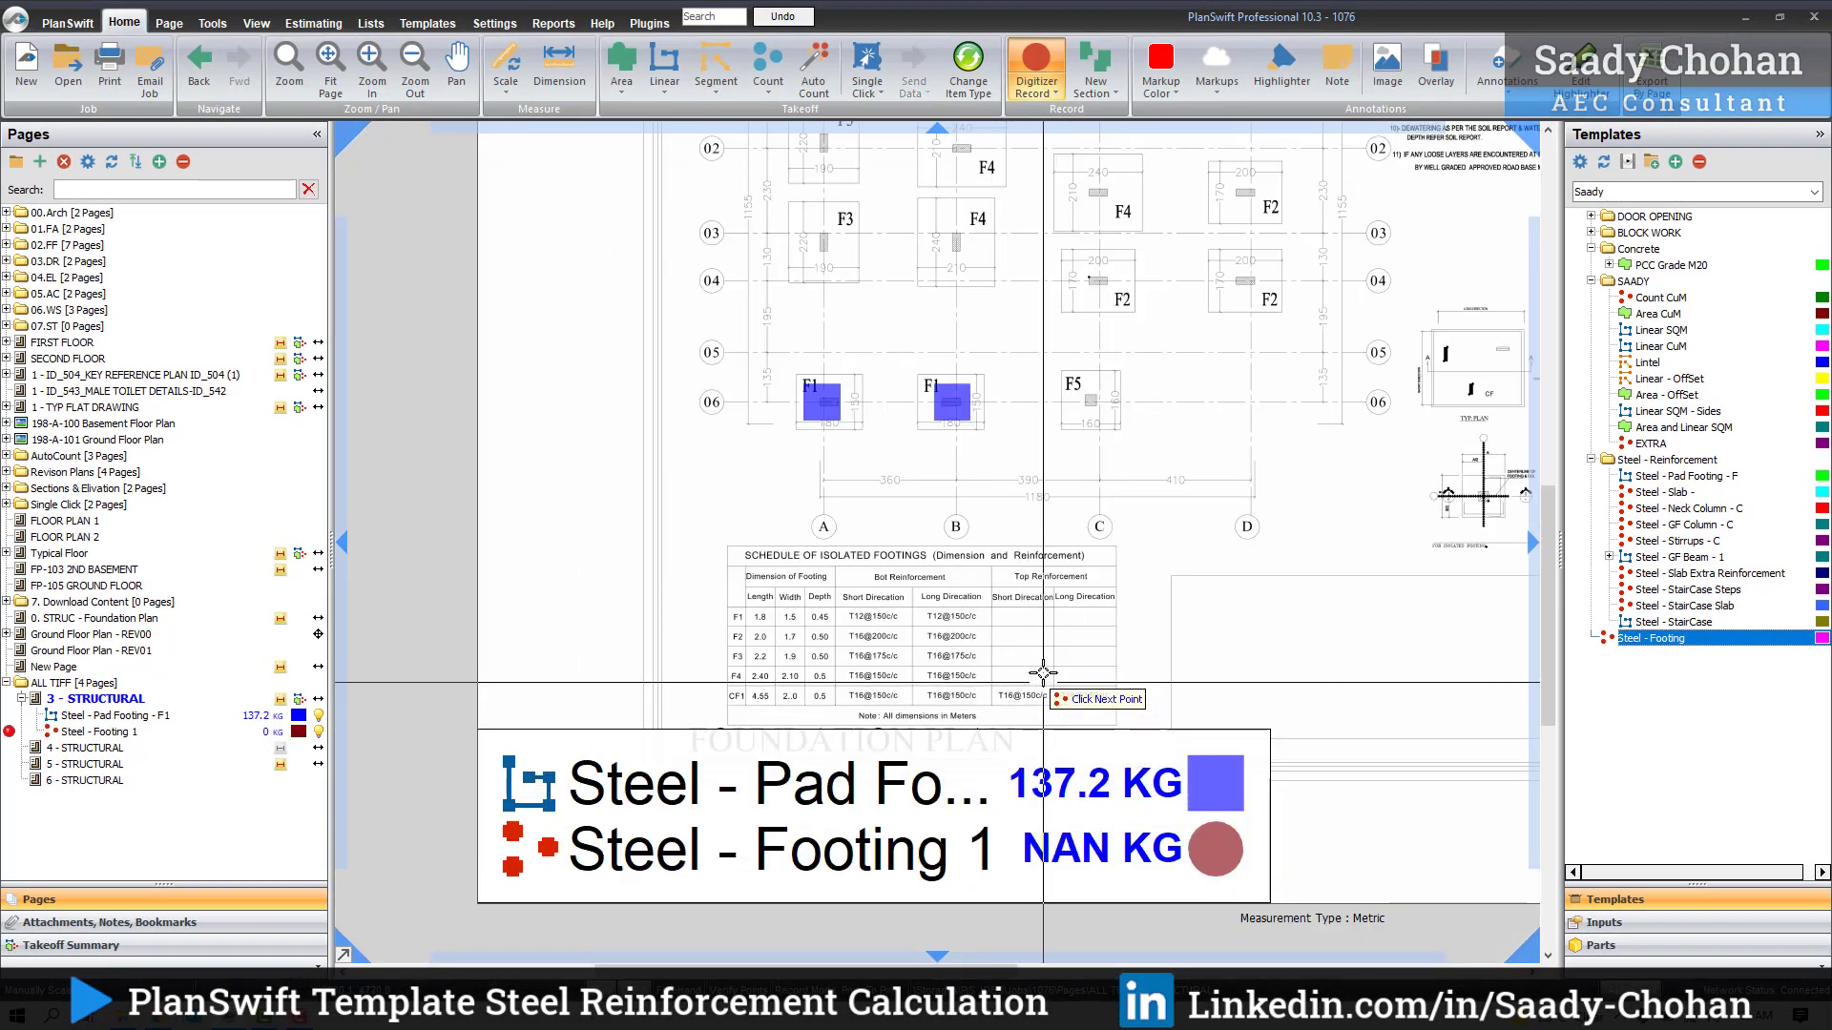
pyautogui.scroll(-3, 1043, 683)
pyautogui.click(1088, 296)
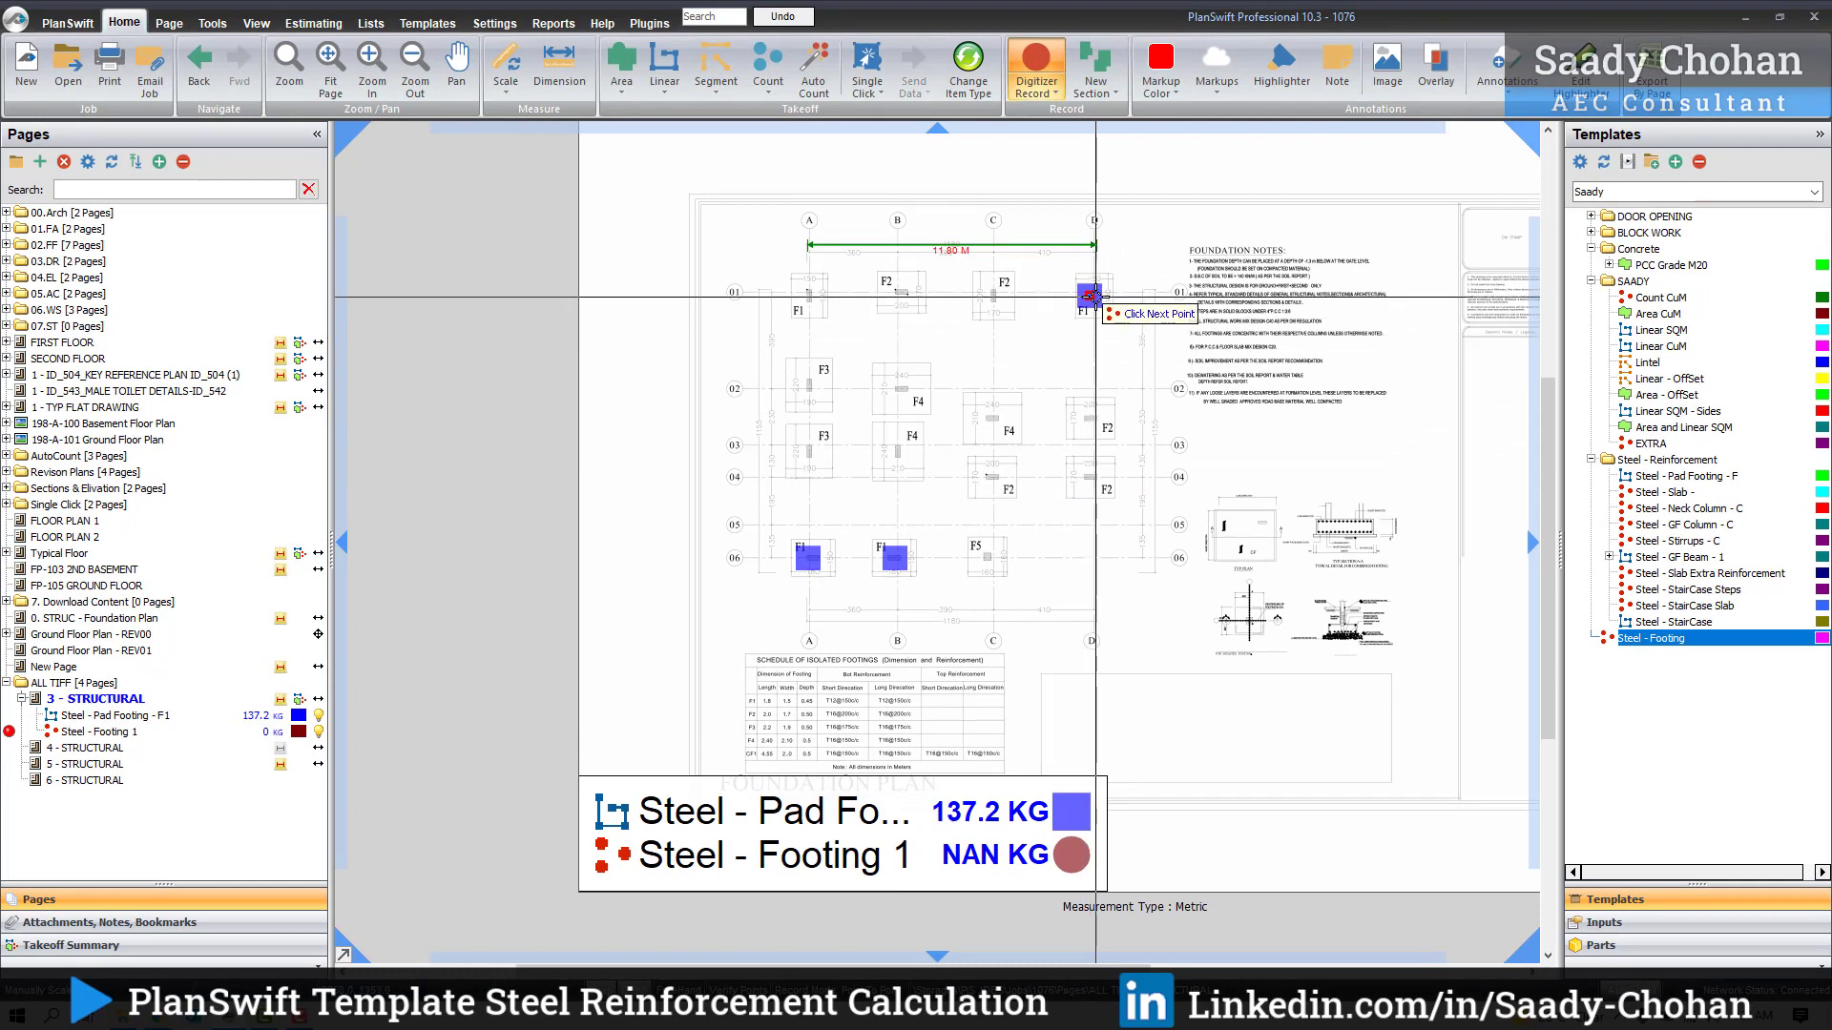
pyautogui.click(894, 556)
pyautogui.click(808, 556)
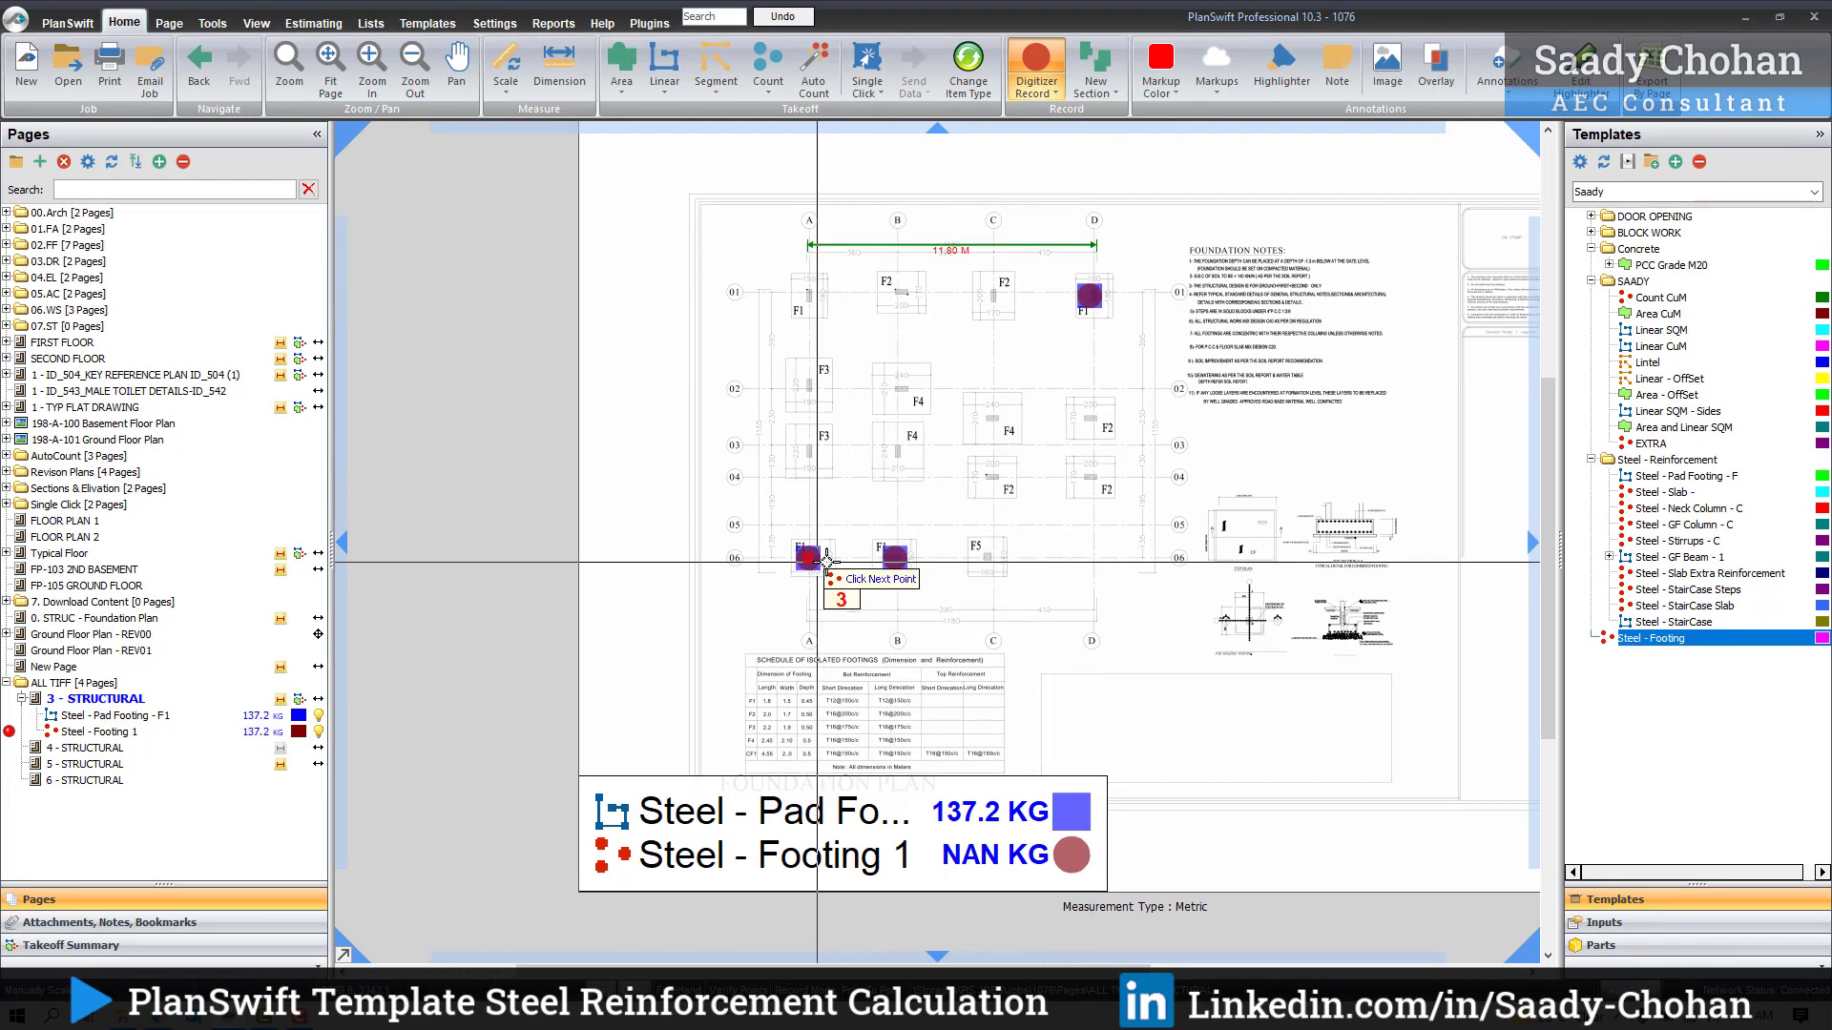
pyautogui.rightClick(1015, 499)
pyautogui.click(1059, 503)
# Step: Resize the takeoff legend beneath the foundation plan to fit the full item names
pyautogui.moveTo(1104, 778)
pyautogui.mouseDown()
pyautogui.moveTo(1084, 789)
pyautogui.moveTo(1131, 794)
pyautogui.mouseUp()
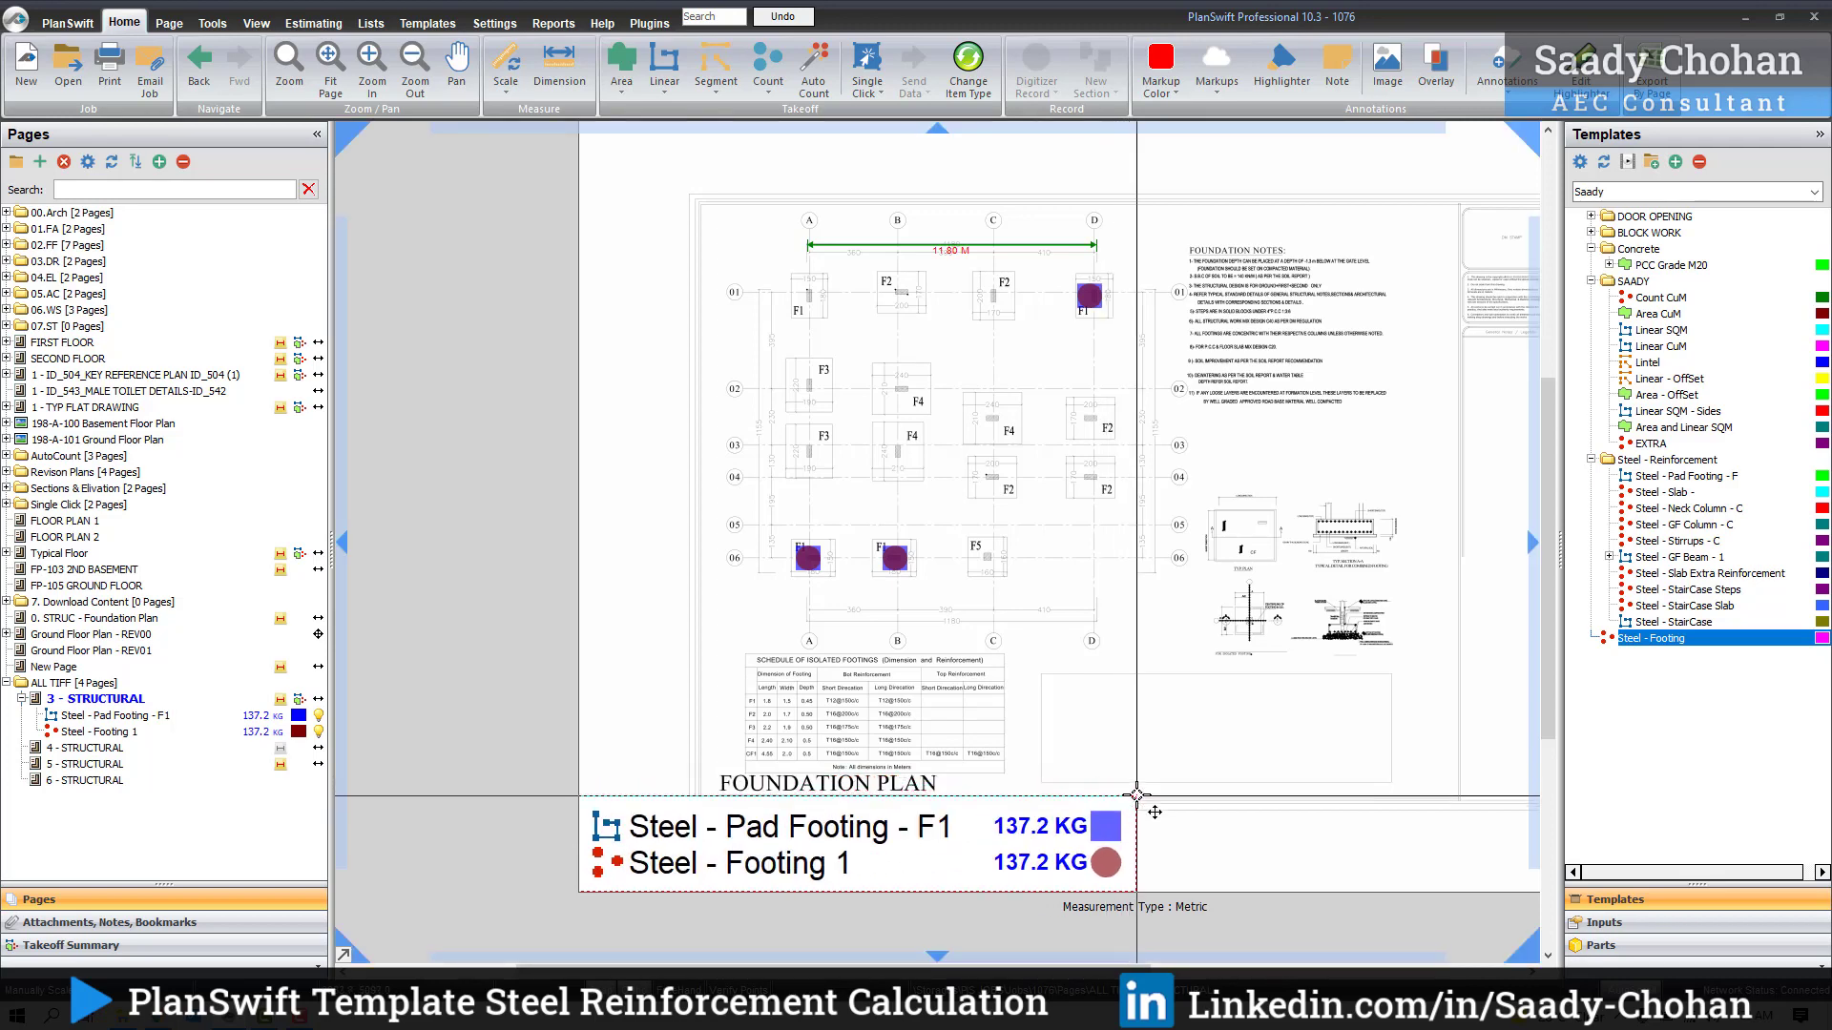
pyautogui.scroll(1, 1034, 293)
pyautogui.scroll(1, 1034, 292)
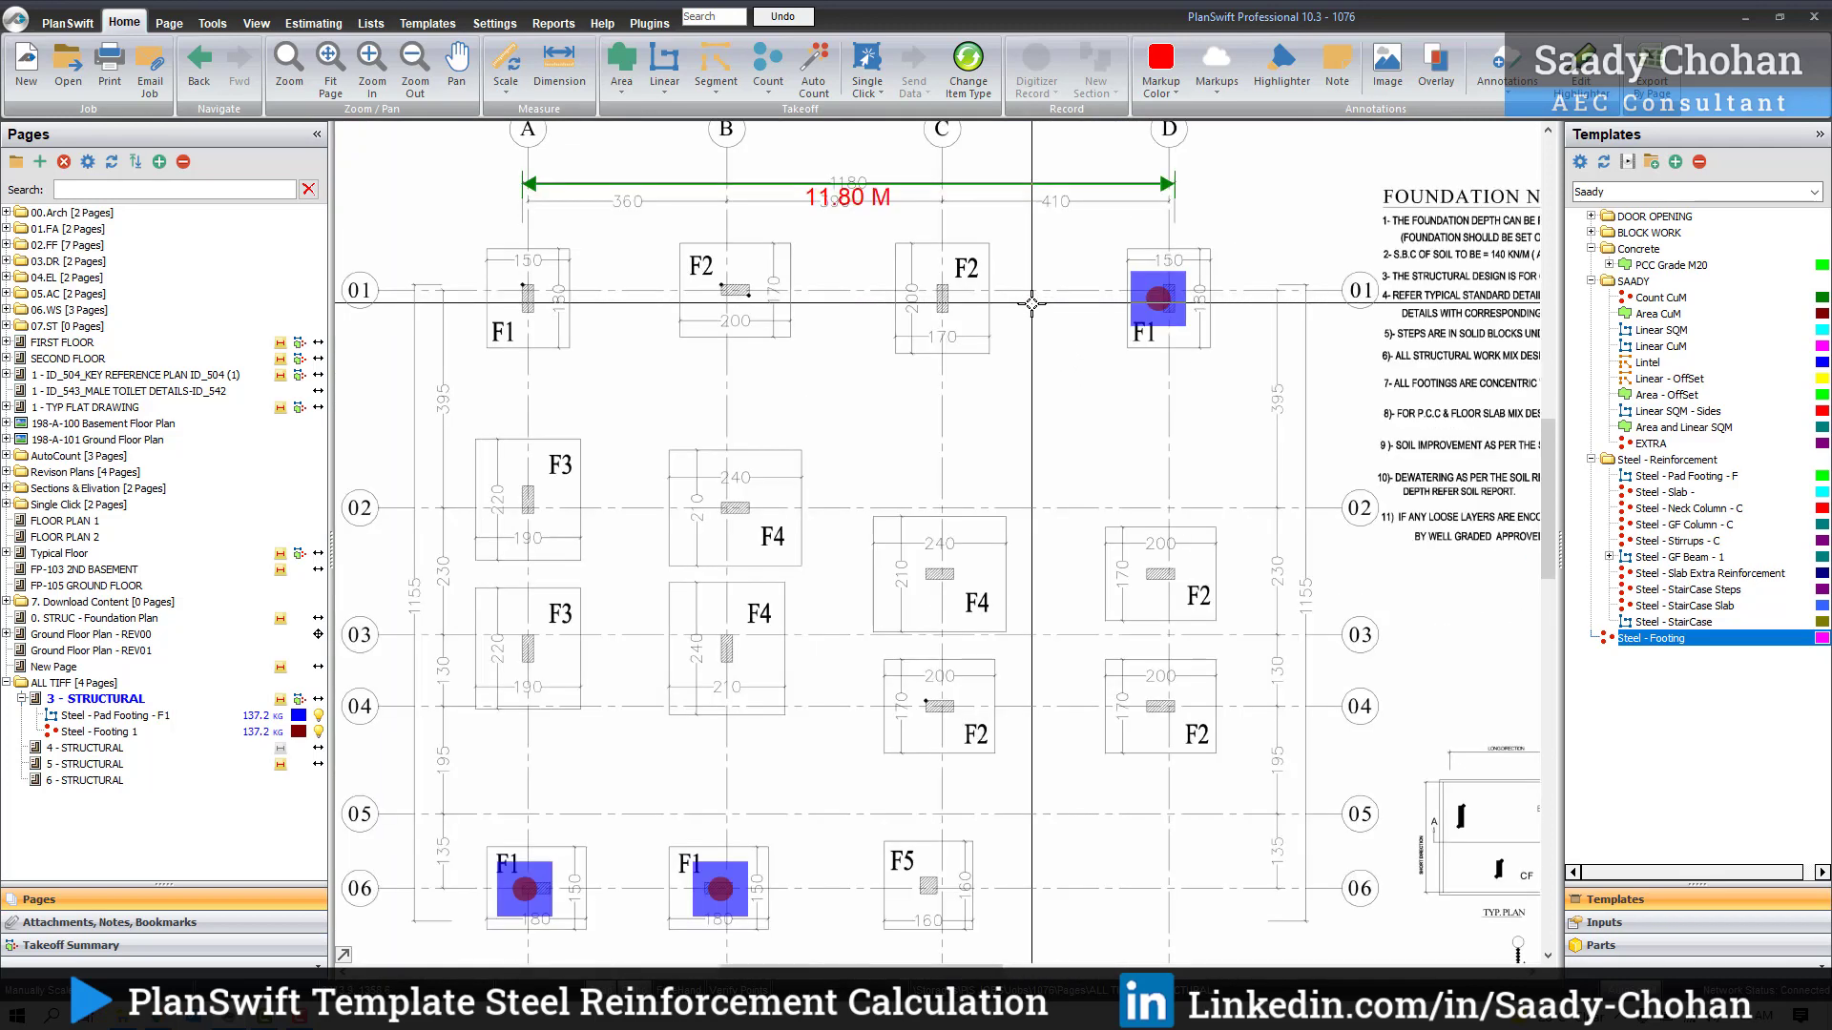
pyautogui.moveTo(998, 381); pyautogui.dragTo(1052, 343)
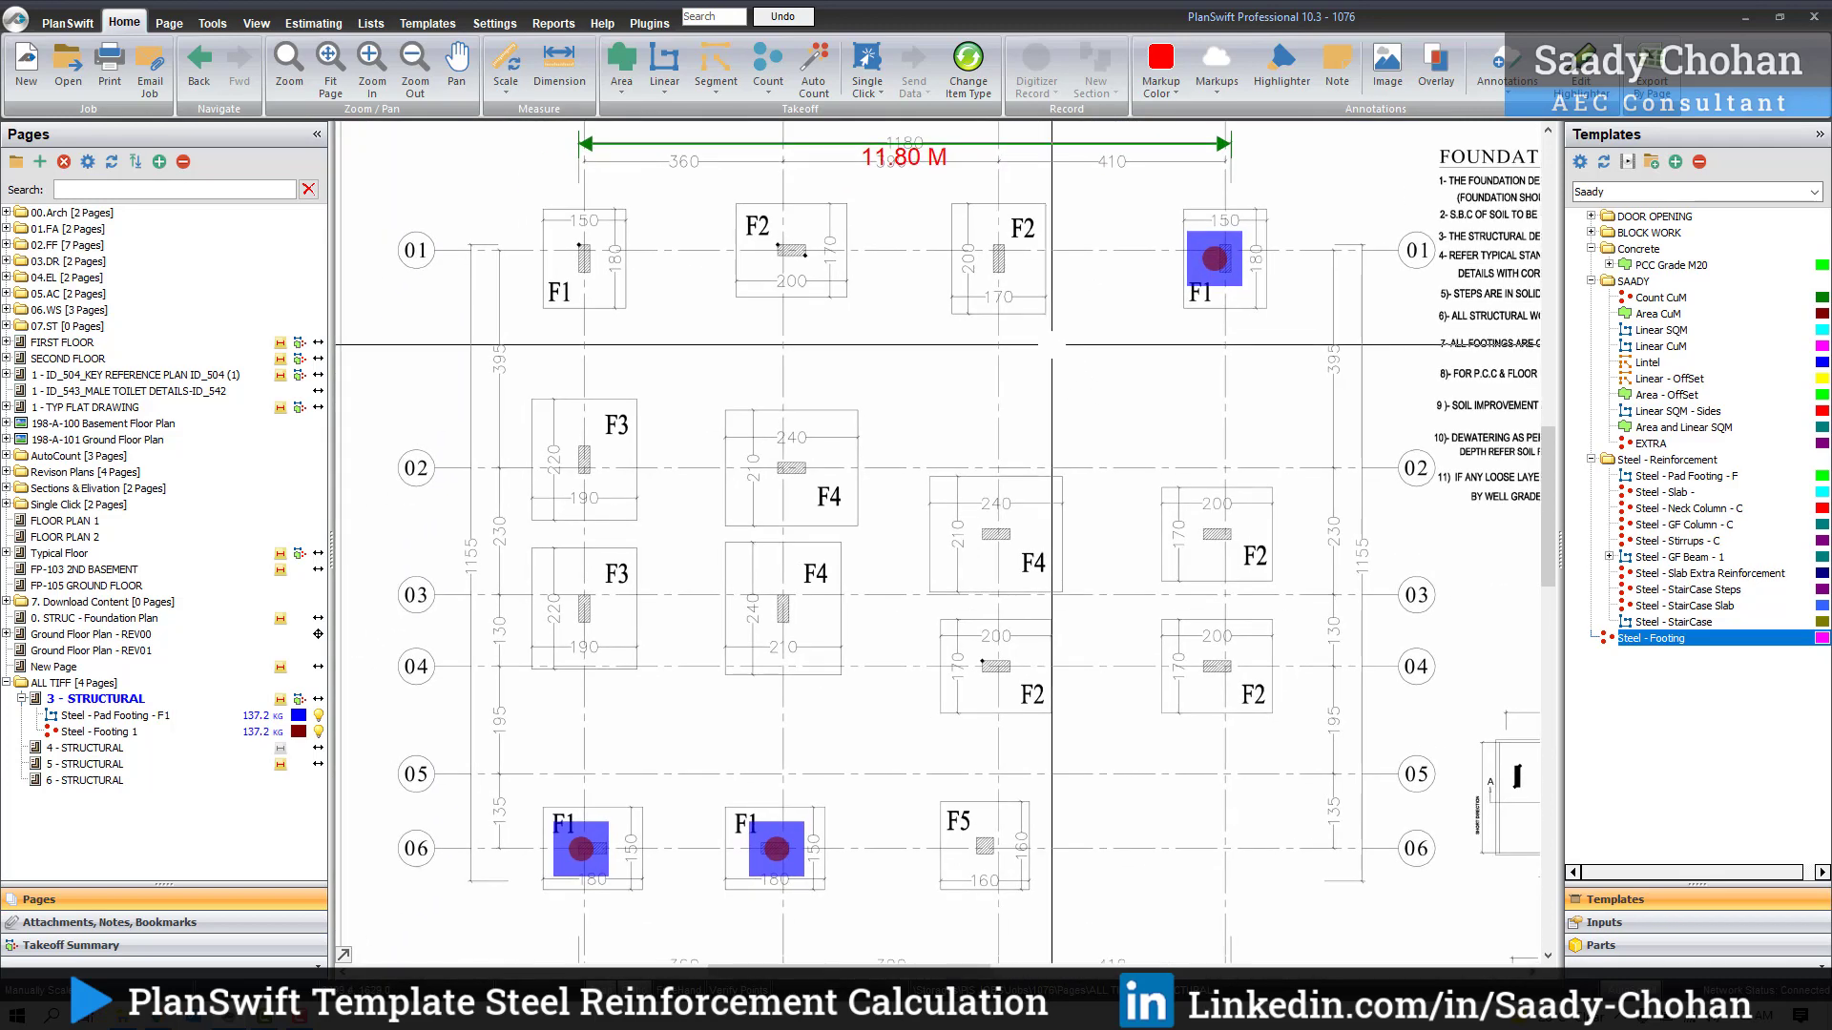